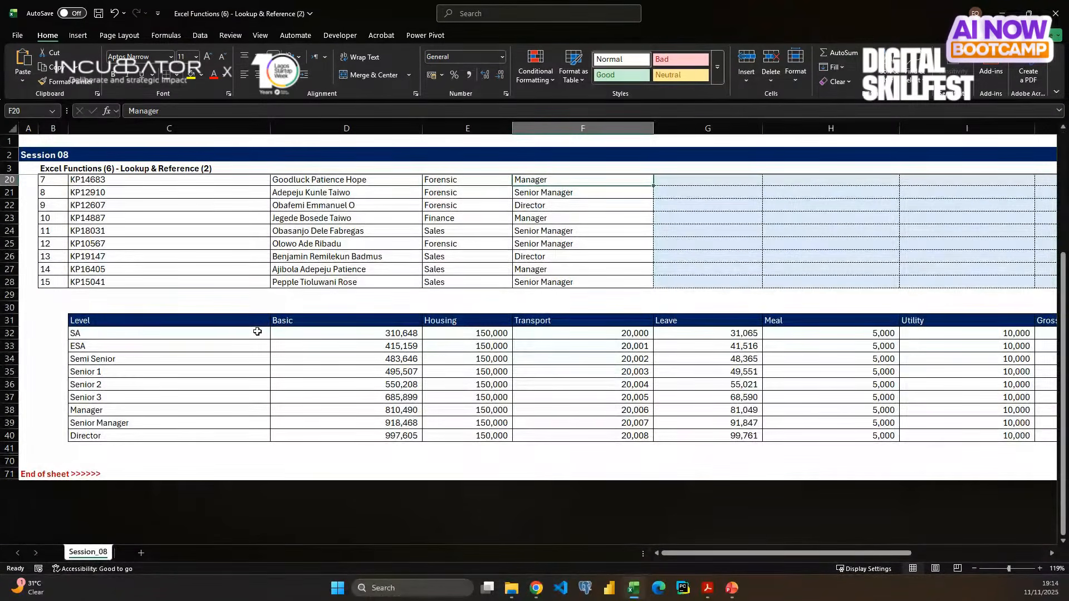
- Examine the employee table in the class activity and the grade-level pay table below it
scroll(217, 398, up, 1)
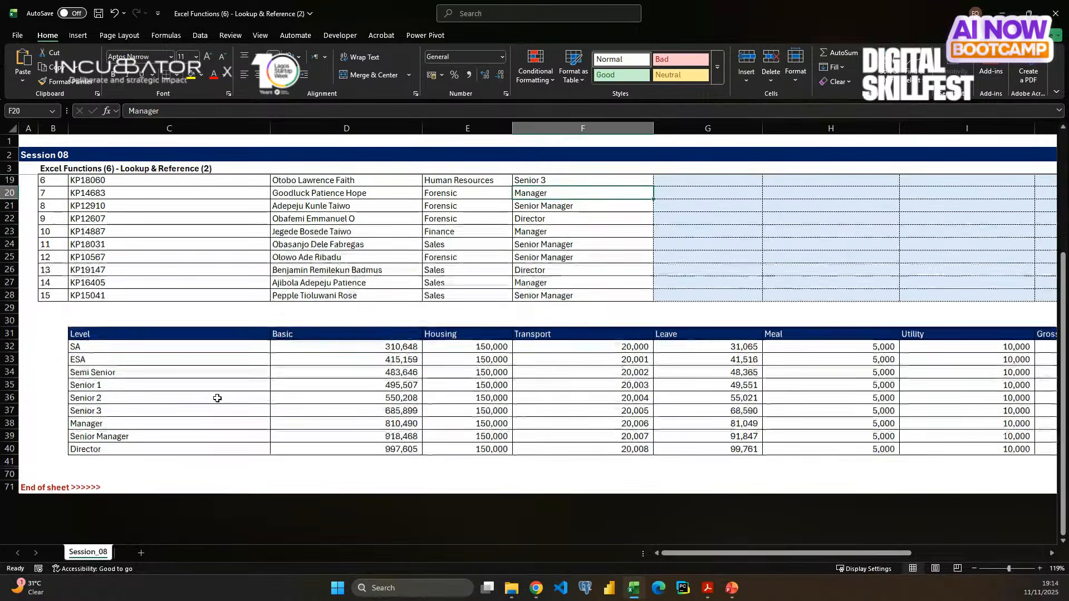
scroll(217, 399, right, 4)
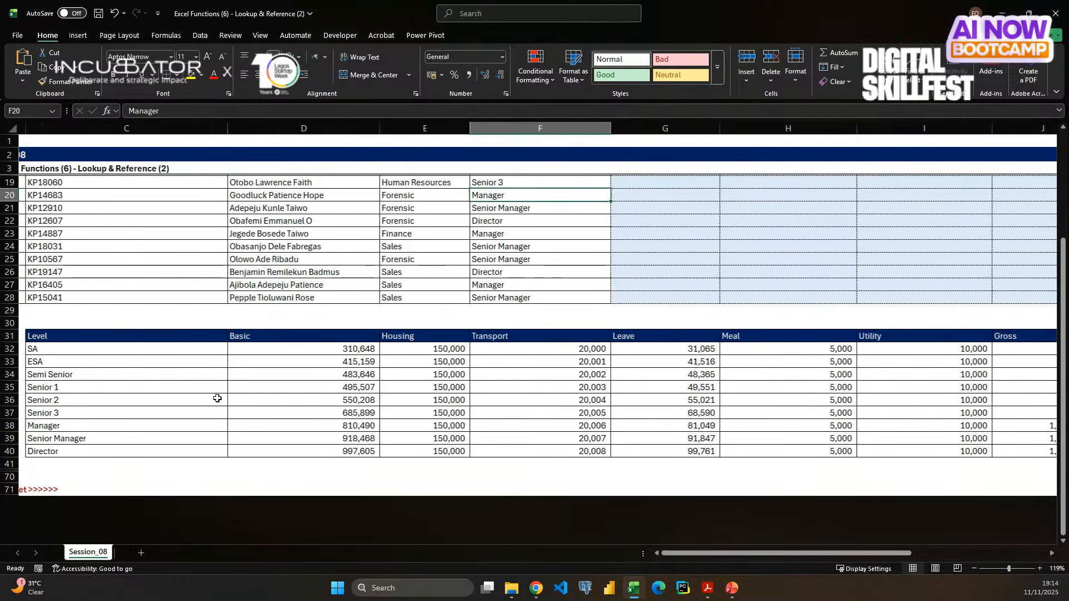
scroll(217, 399, up, 6)
scroll(217, 399, left, 4)
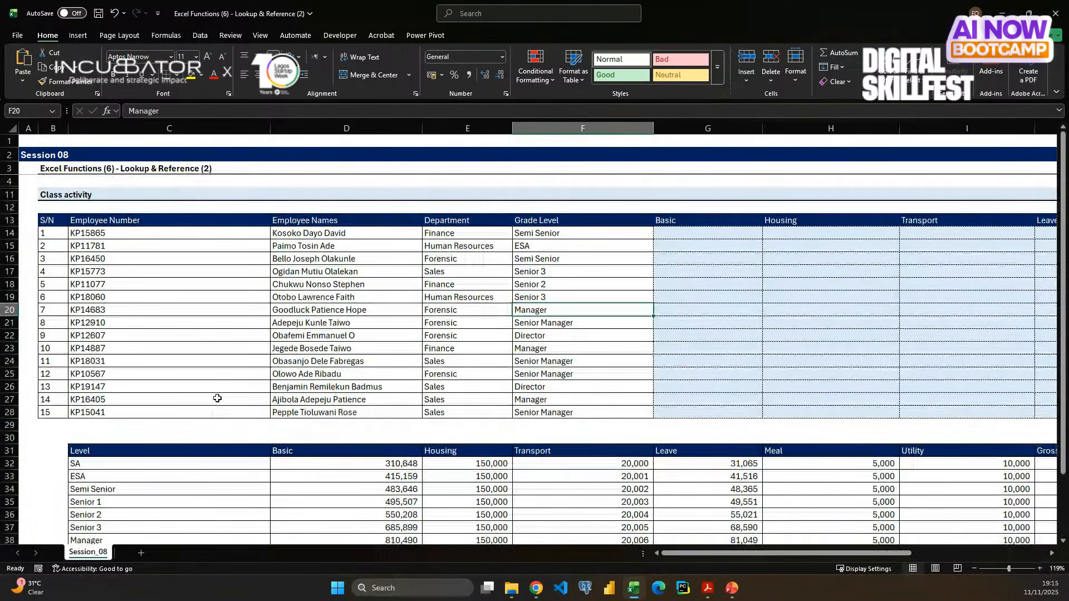
scroll(272, 367, down, 2)
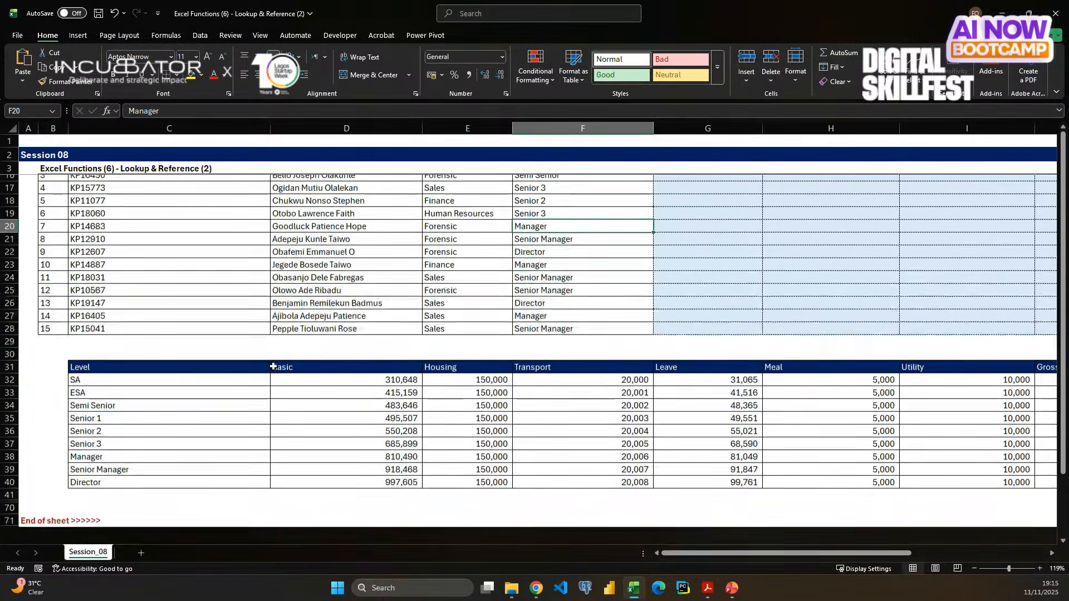
scroll(273, 367, down, 2)
scroll(273, 367, up, 6)
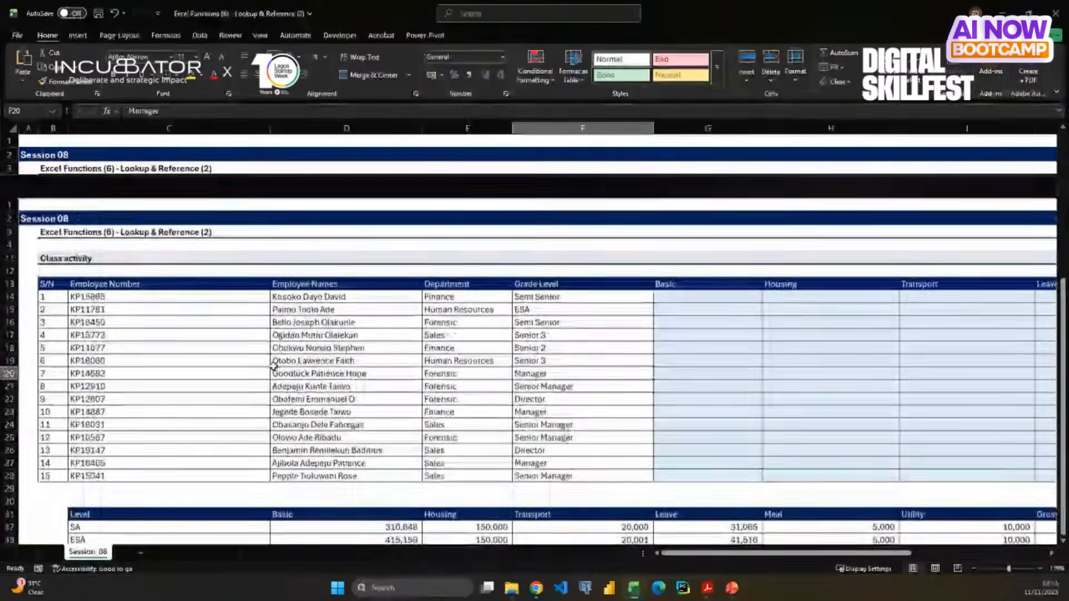
- Open the workbook Excel Functions (6) - Lookup & Reference (1) and look through its class activities
key(ctrl+o)
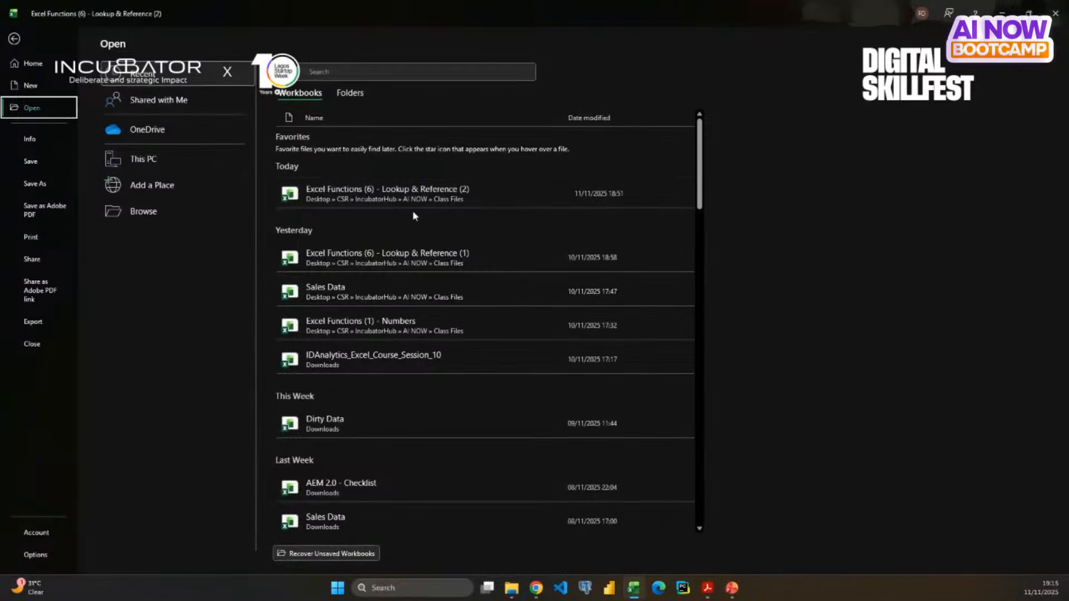
click(425, 268)
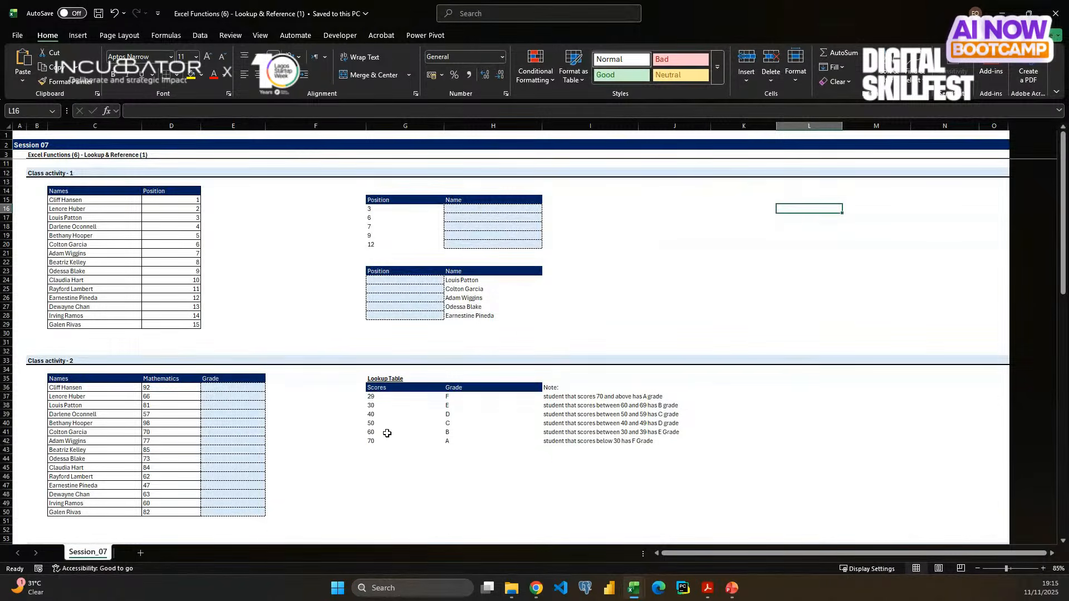
scroll(387, 433, down, 4)
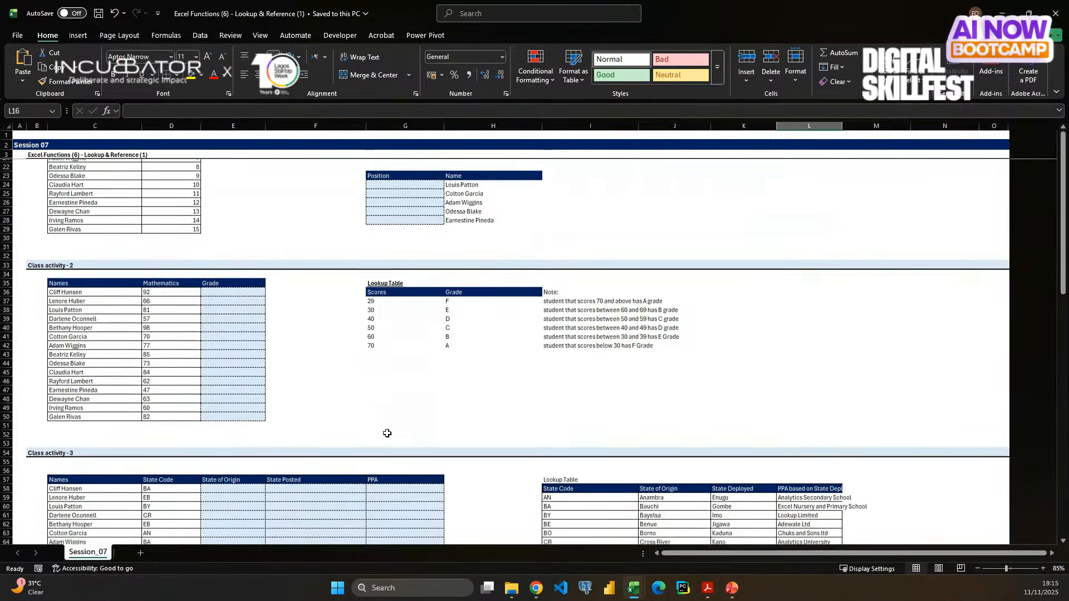
scroll(387, 433, down, 9)
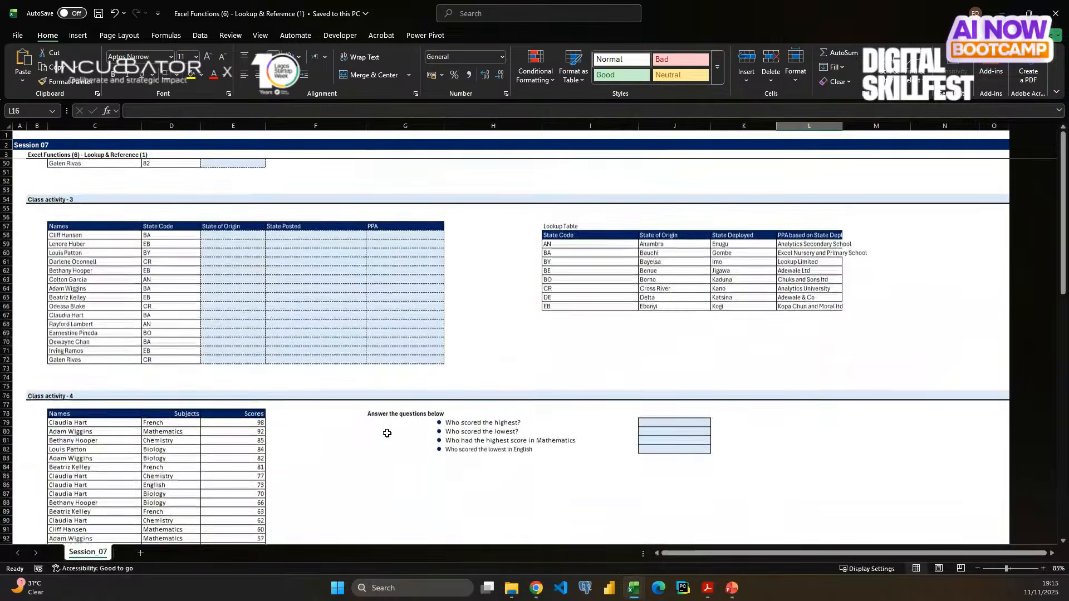
scroll(387, 433, down, 12)
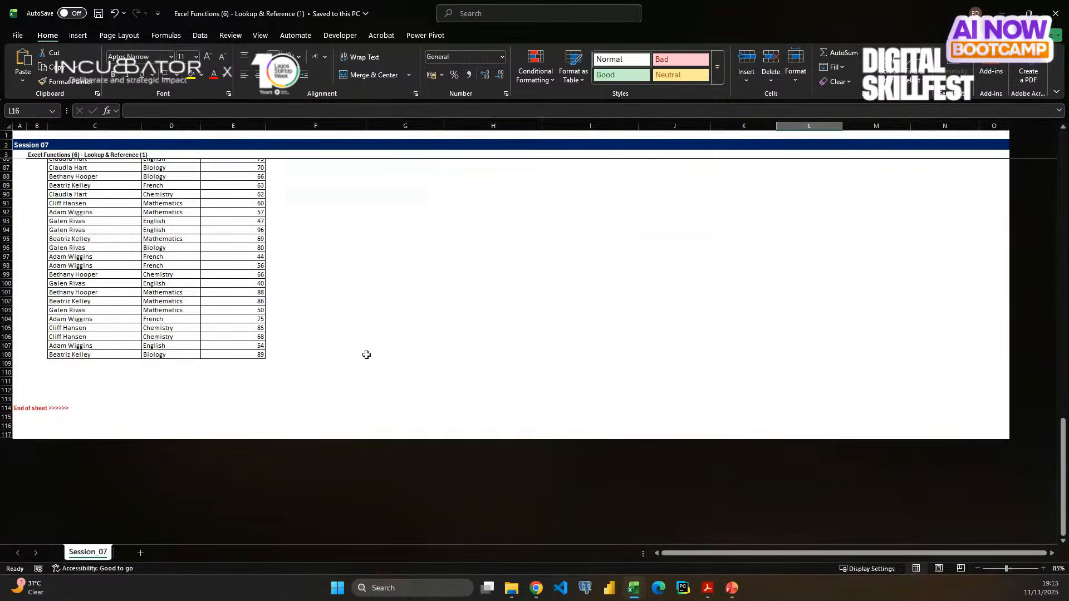
scroll(365, 353, up, 2)
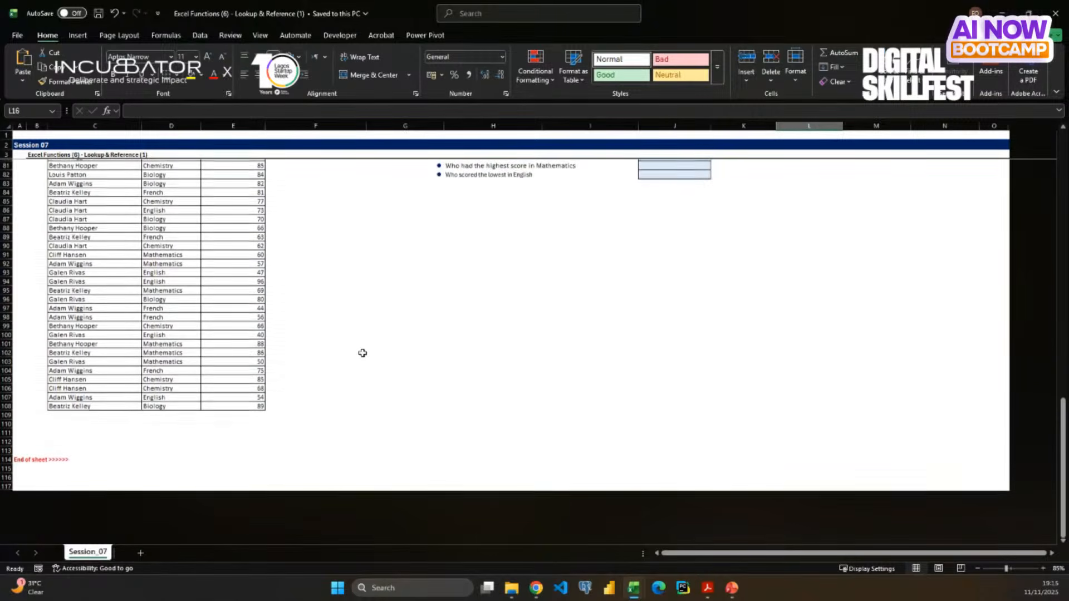
- Check the installed Excel version in the account's product information and return to the worksheet
click(17, 35)
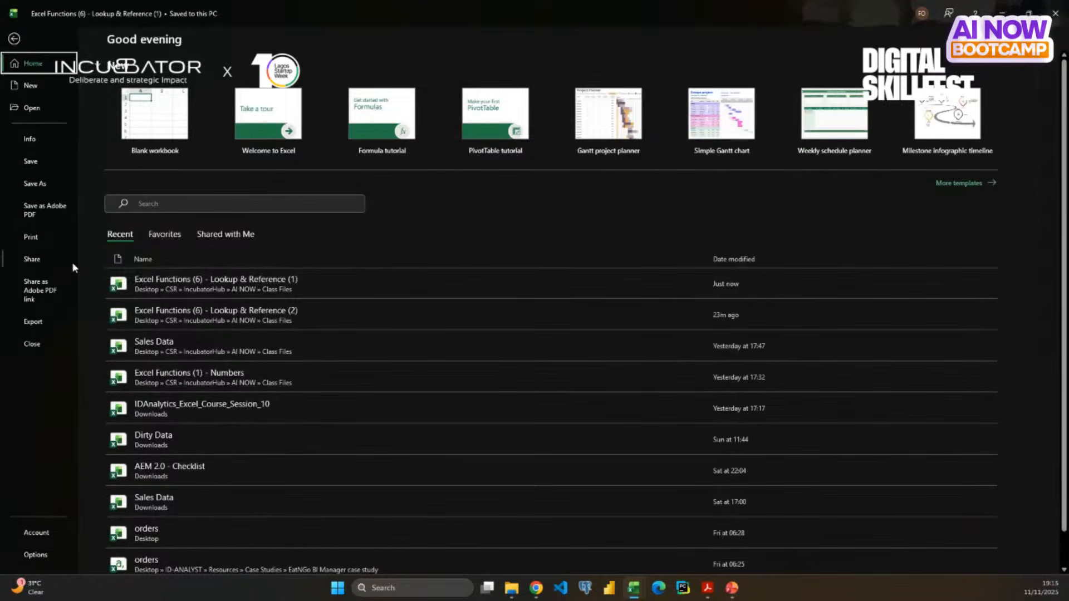
click(35, 532)
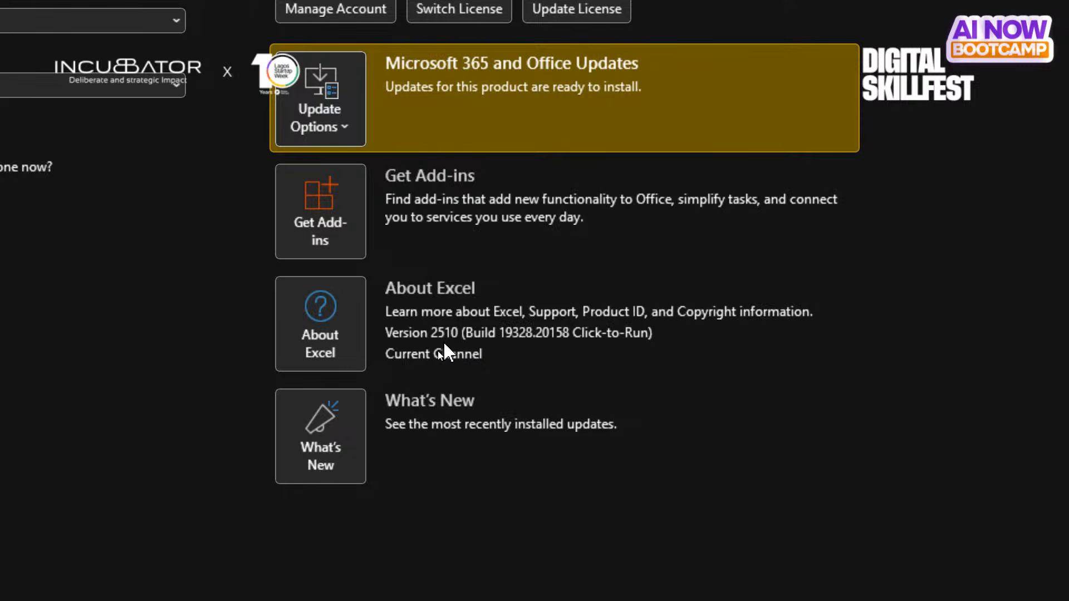
scroll(450, 219, up, 4)
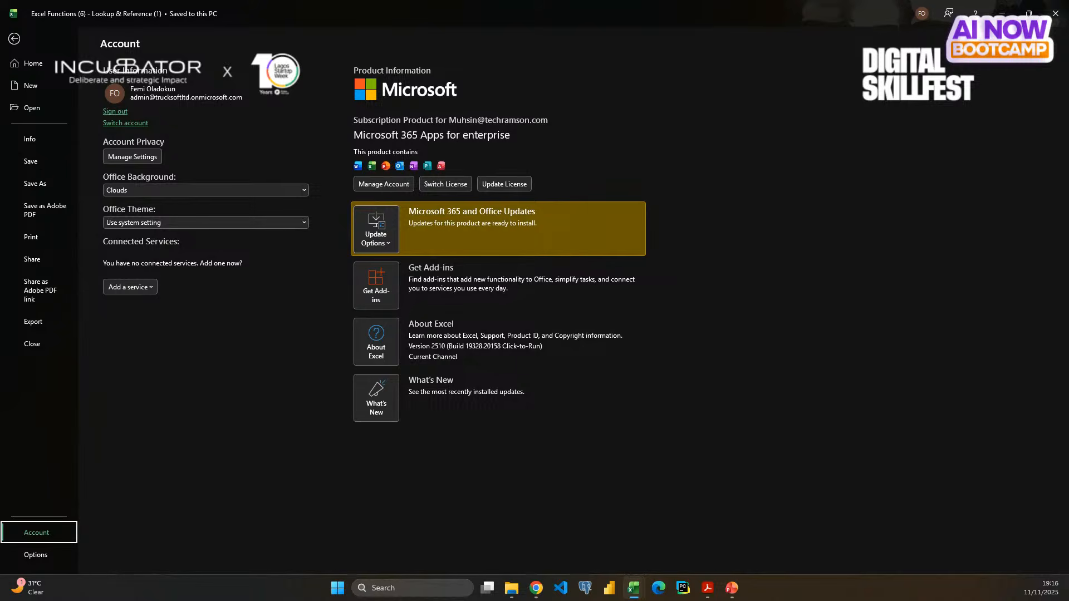
click(15, 40)
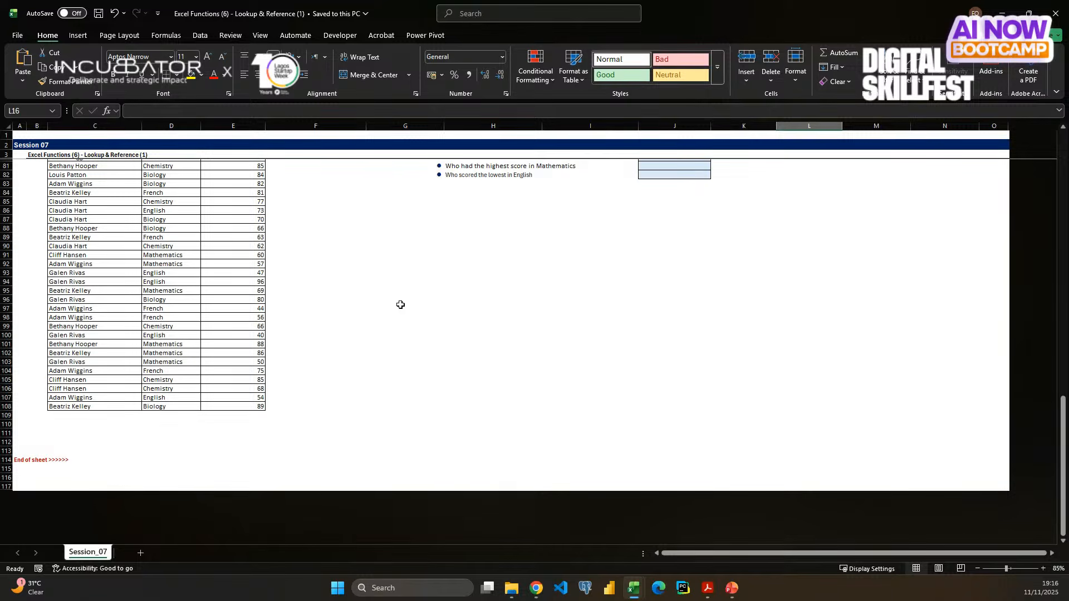
click(361, 219)
click(359, 291)
click(358, 352)
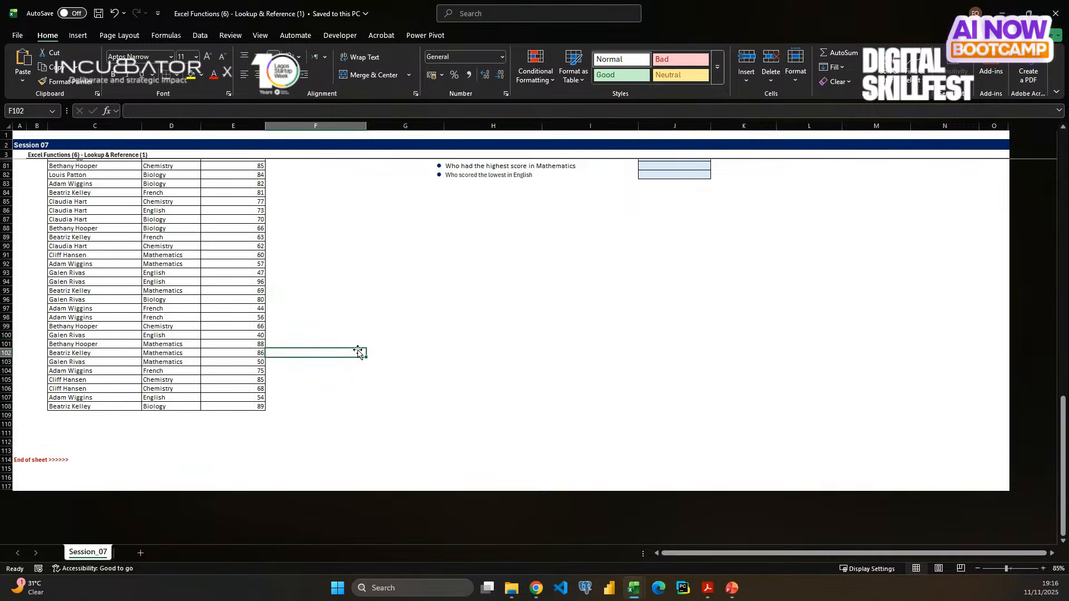
click(339, 424)
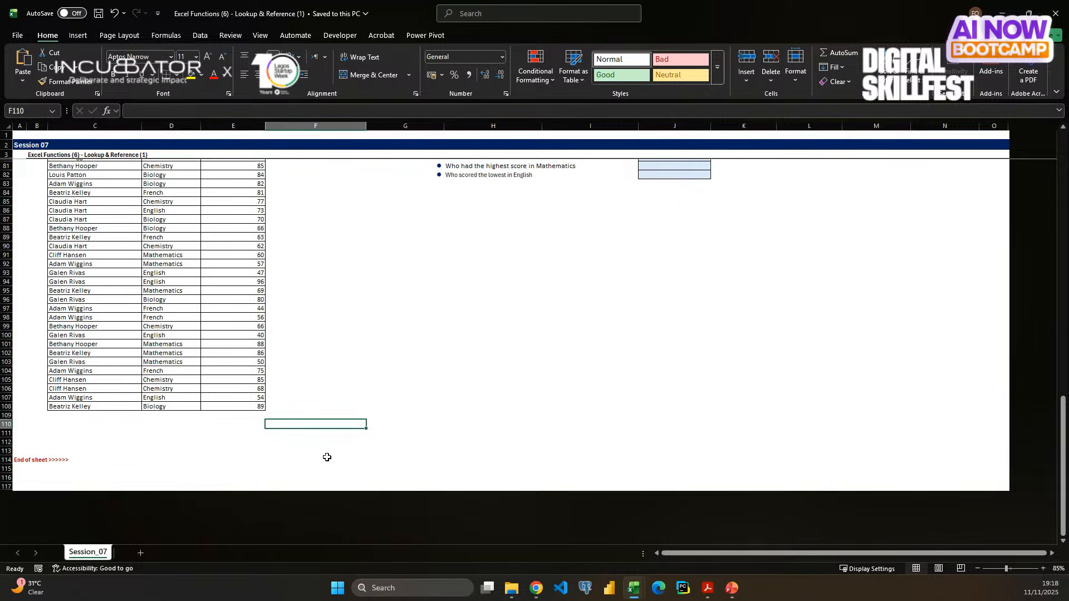
- Examine the questions of Class activity - 4, including who had the highest score in Mathematics
scroll(382, 407, up, 2)
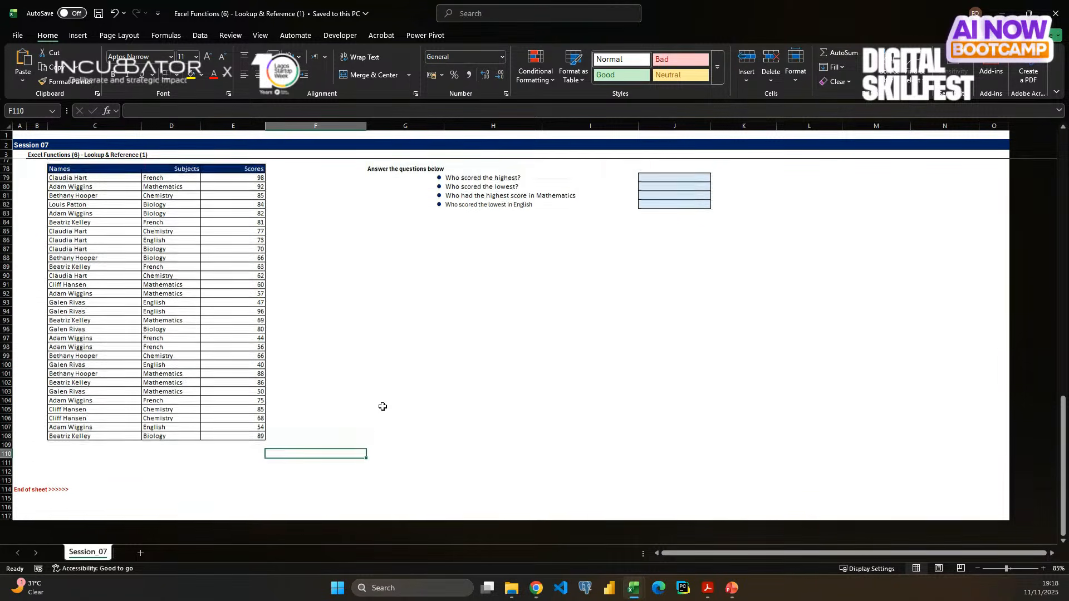
scroll(383, 407, up, 1)
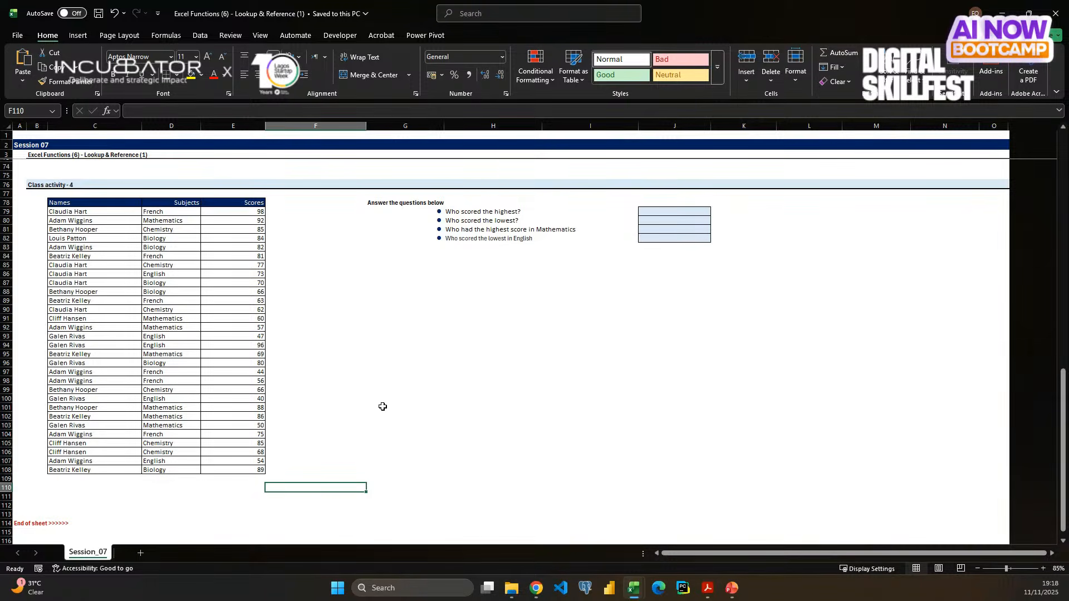
click(454, 380)
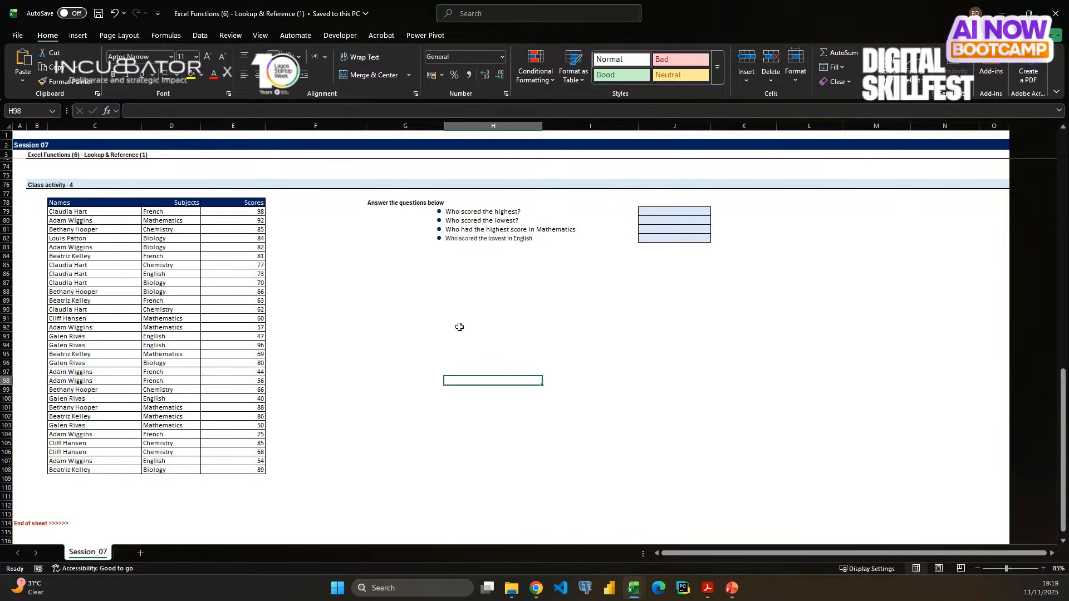
scroll(459, 327, up, 5)
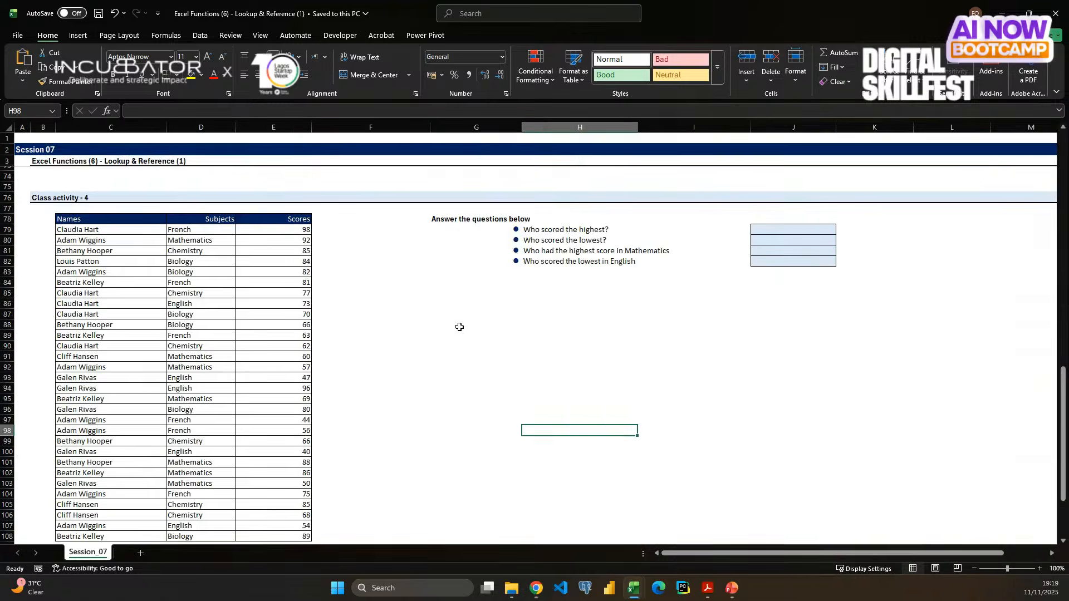
scroll(518, 334, right, 3)
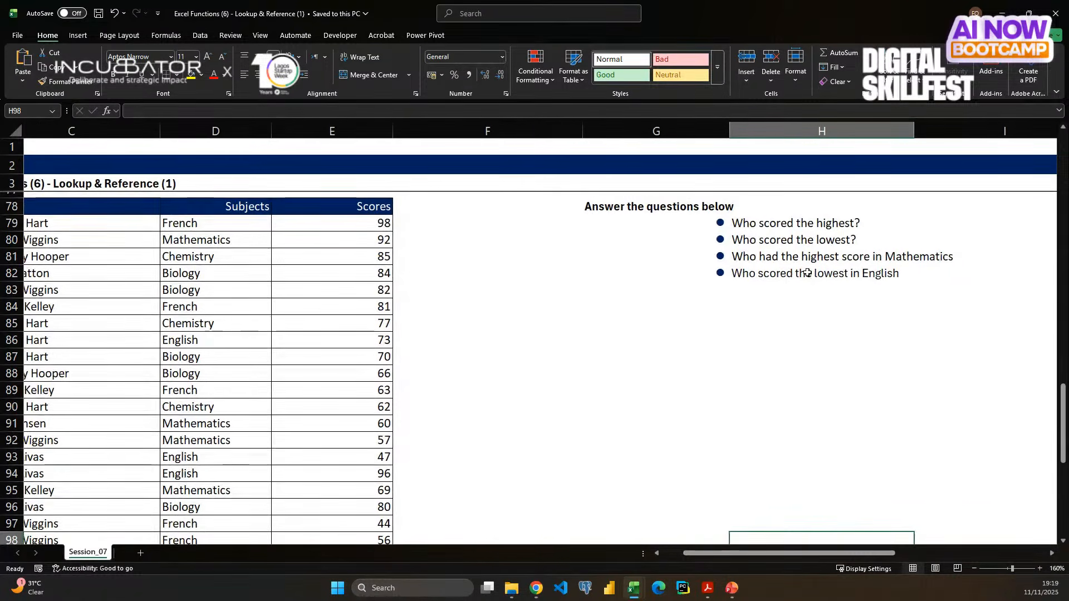
scroll(807, 270, right, 2)
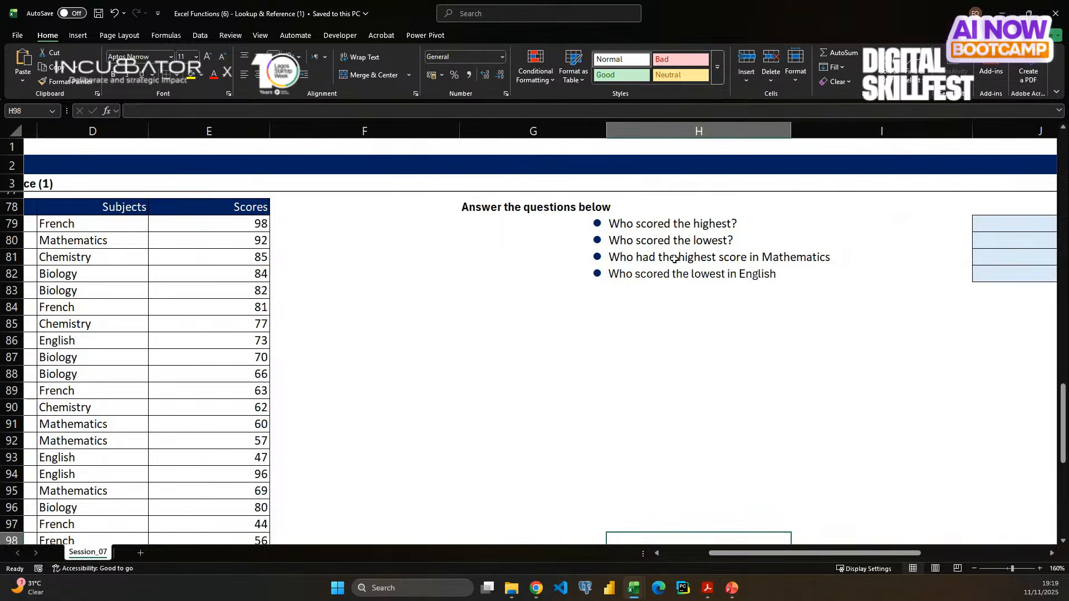
click(654, 258)
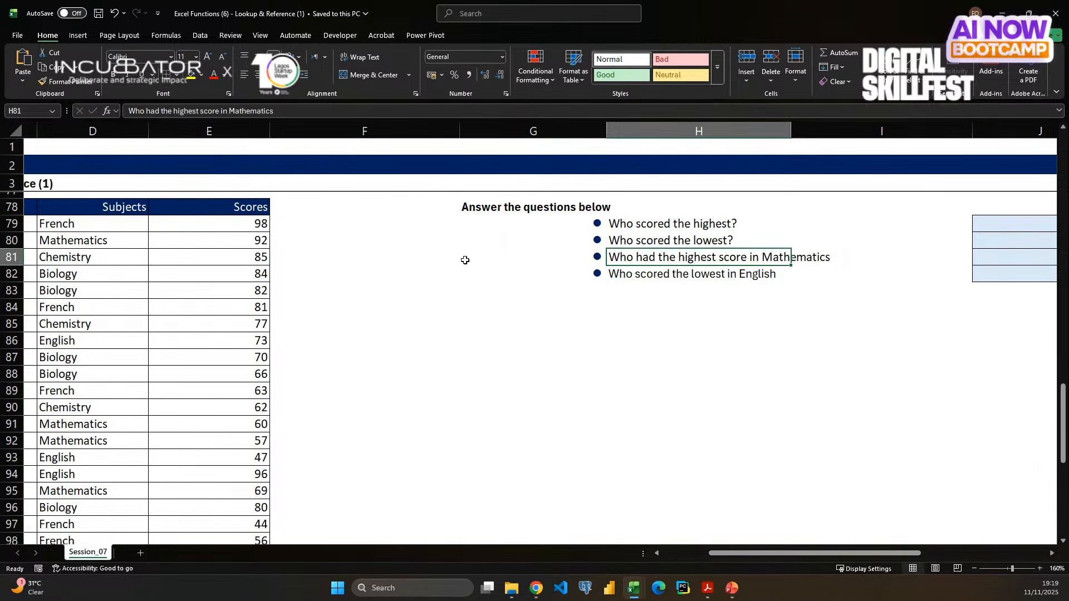
click(397, 264)
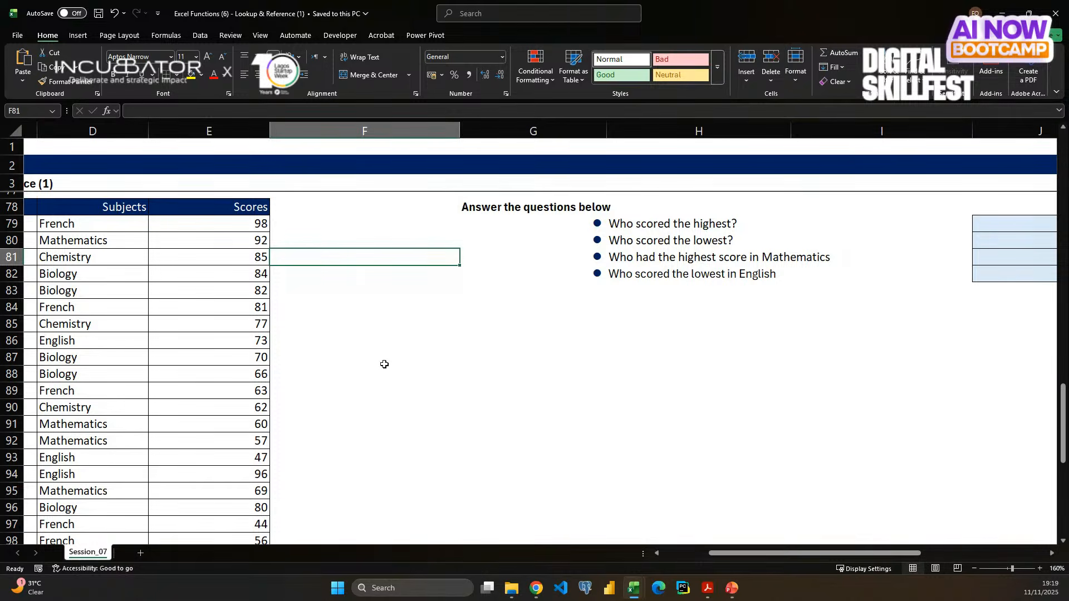
- Highlight the upper entries of the Scores column and of the Names column in the Class activity - 4 table
scroll(384, 364, up, 3)
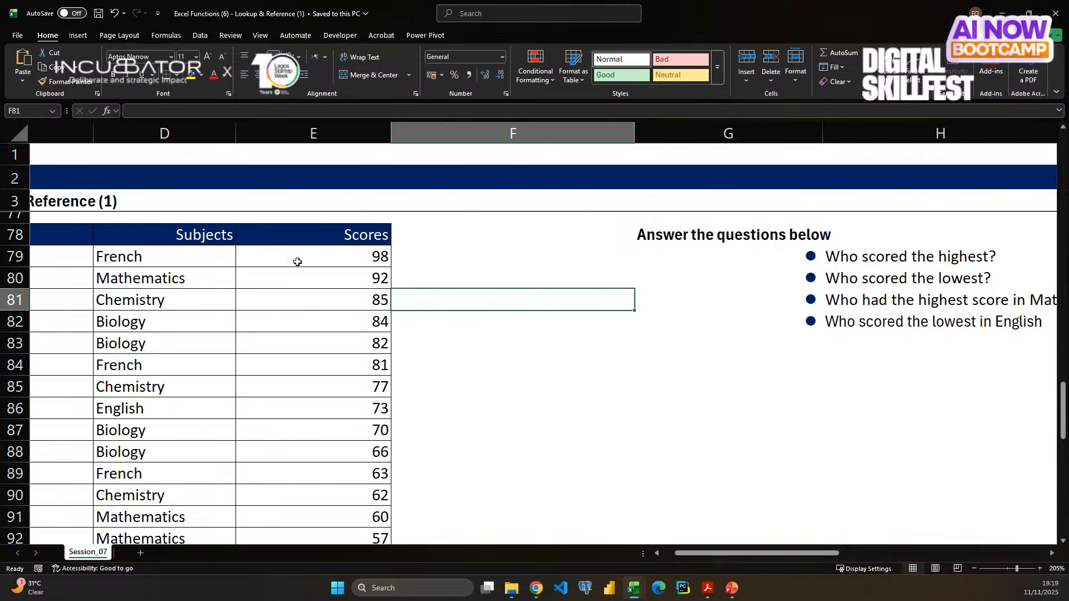
drag(296, 261, 276, 464)
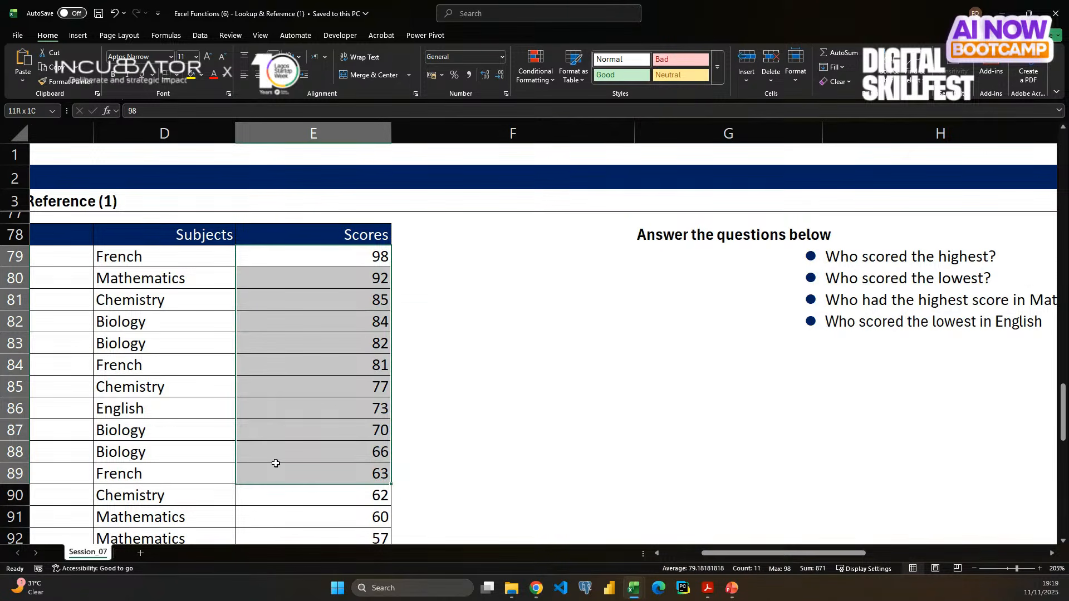
scroll(107, 385, left, 3)
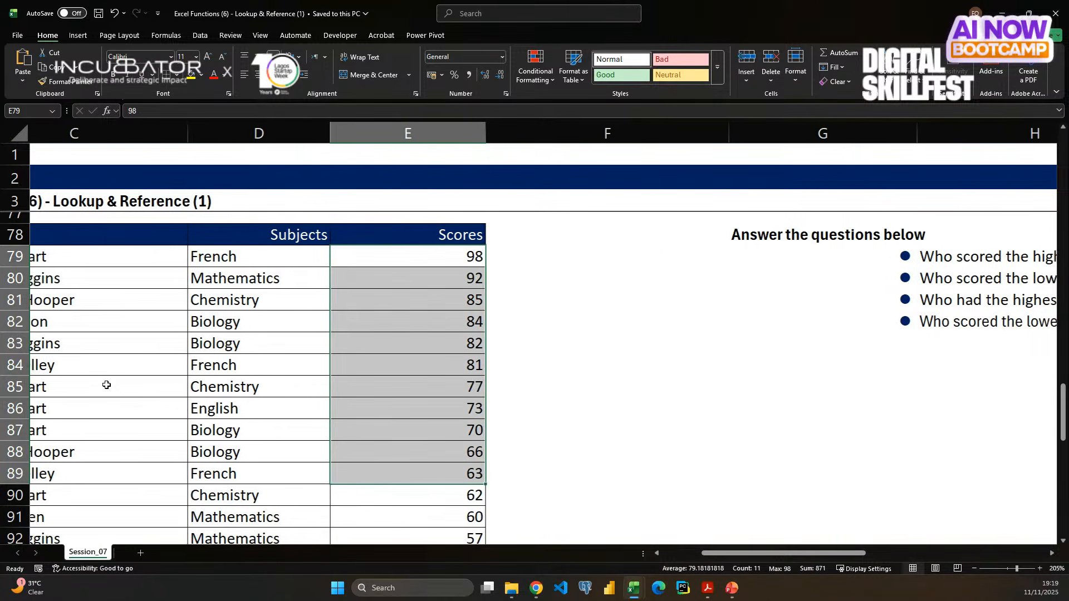
scroll(105, 382, left, 2)
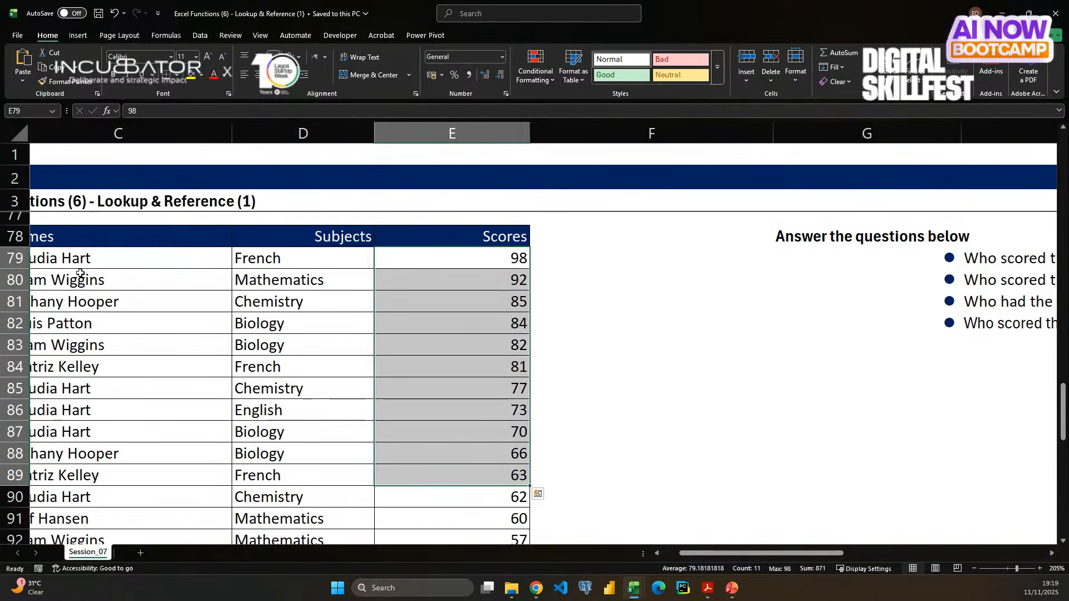
scroll(81, 273, left, 2)
drag(78, 259, 74, 458)
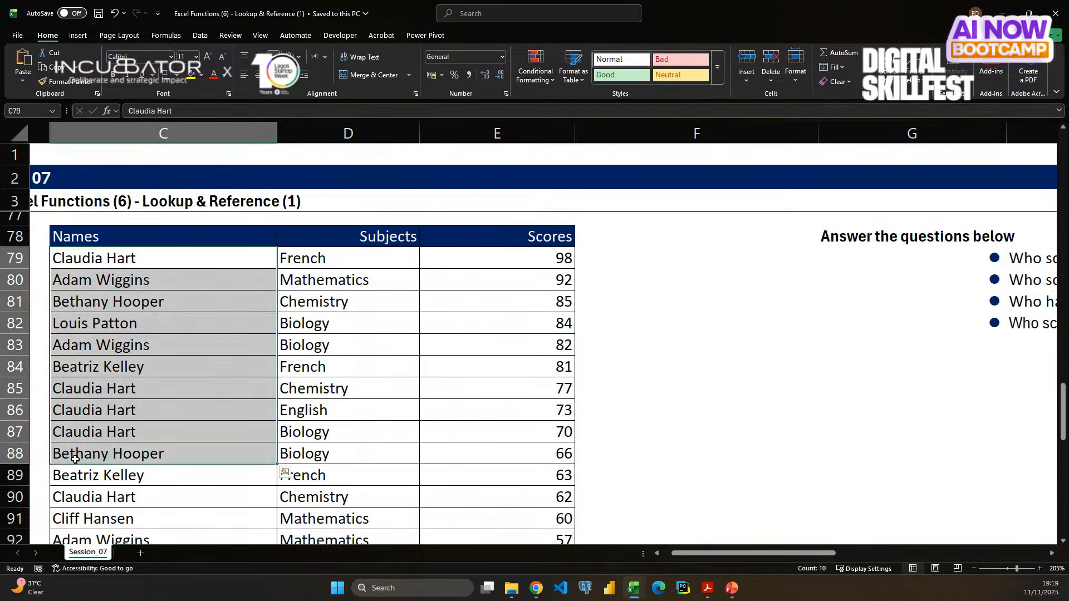
- Start a MAXIFS formula in cell F81 with the scores E79:E108 as the max range
click(635, 306)
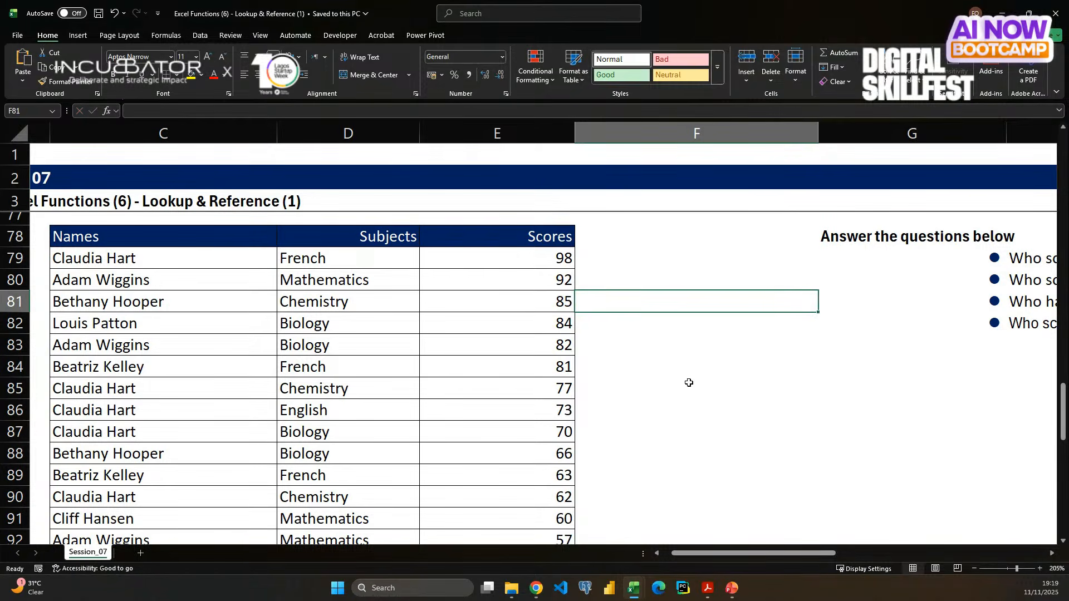
text(=)
scroll(689, 383, right, 2)
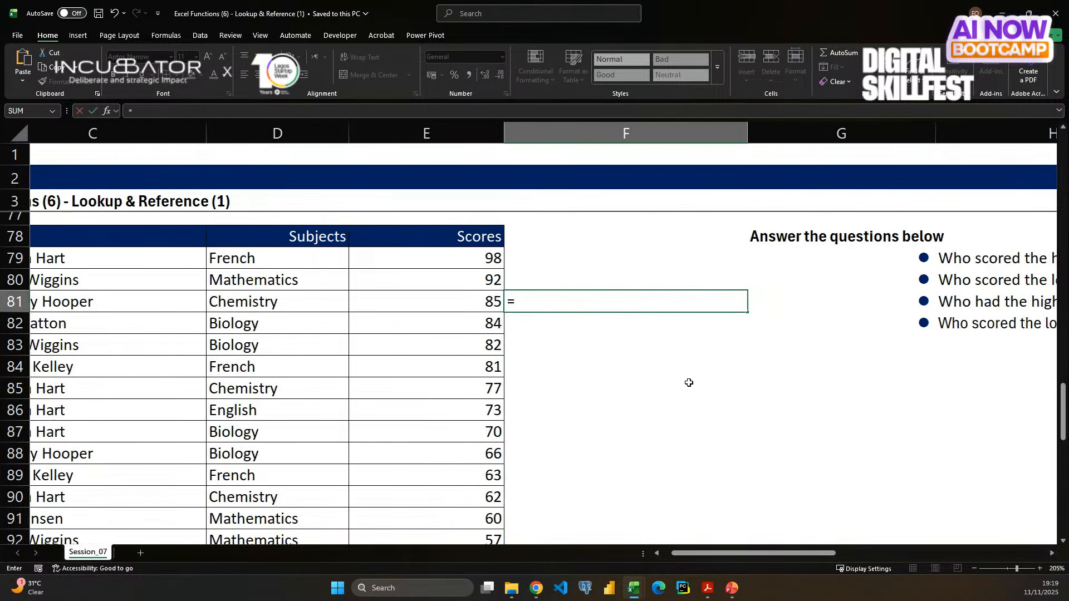
scroll(688, 382, right, 5)
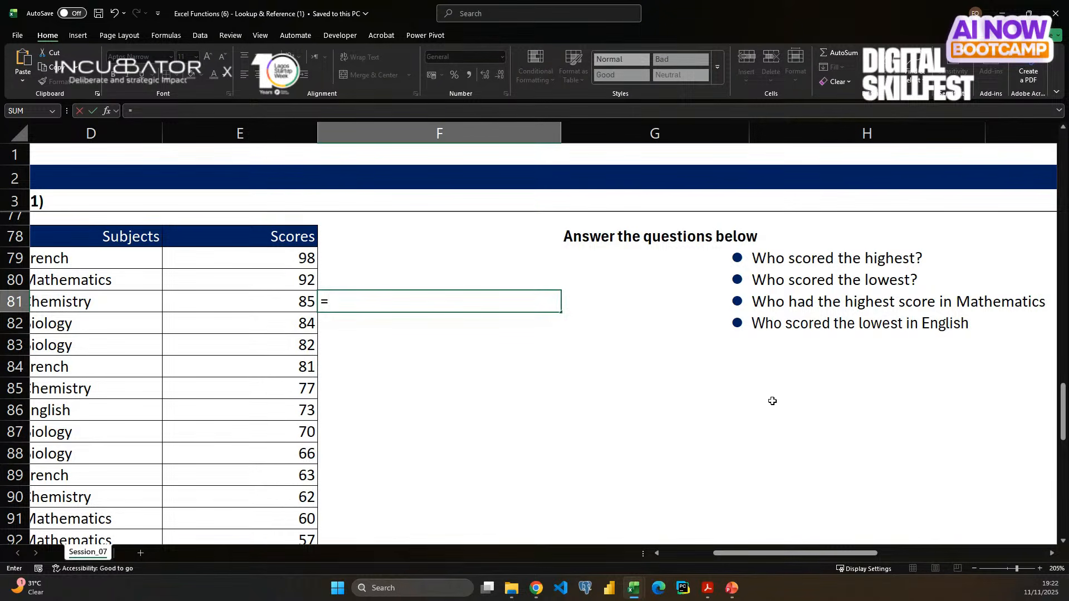
text(maxifs)
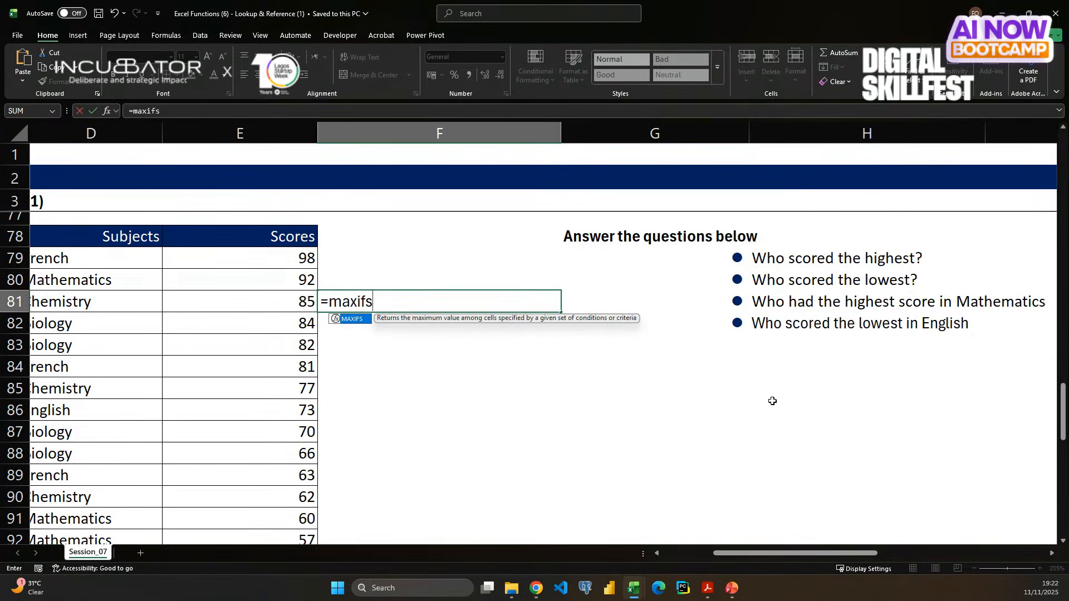
key(Tab)
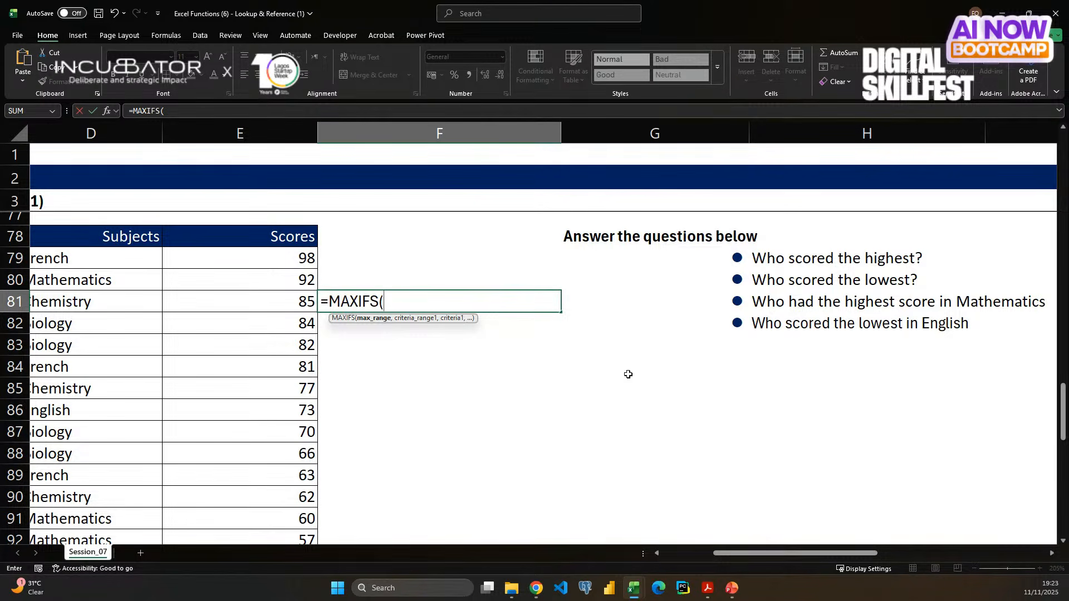
click(265, 262)
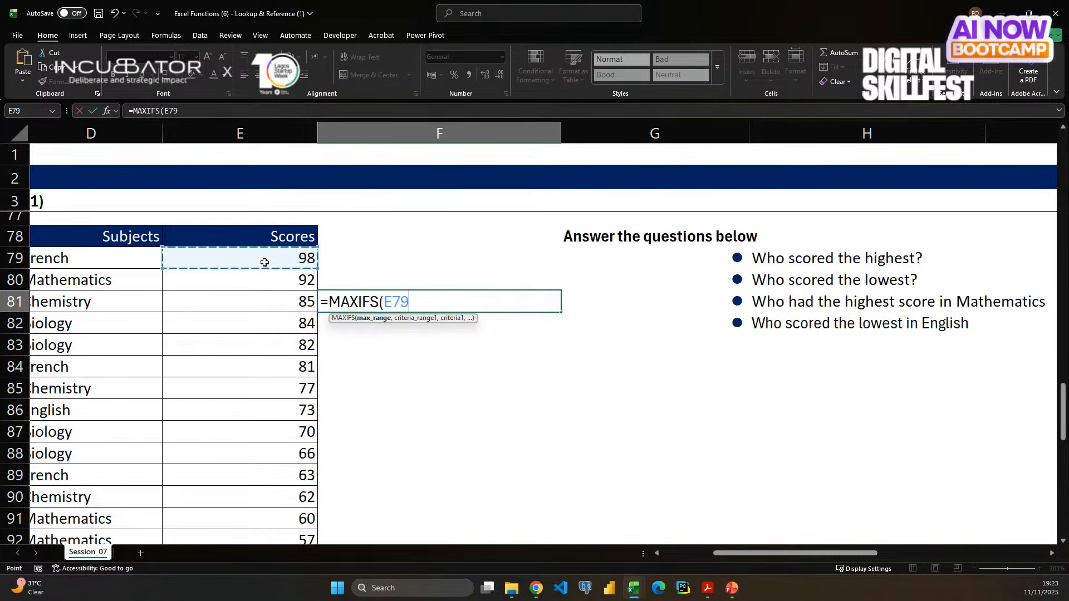
key(ctrl+shift+Down)
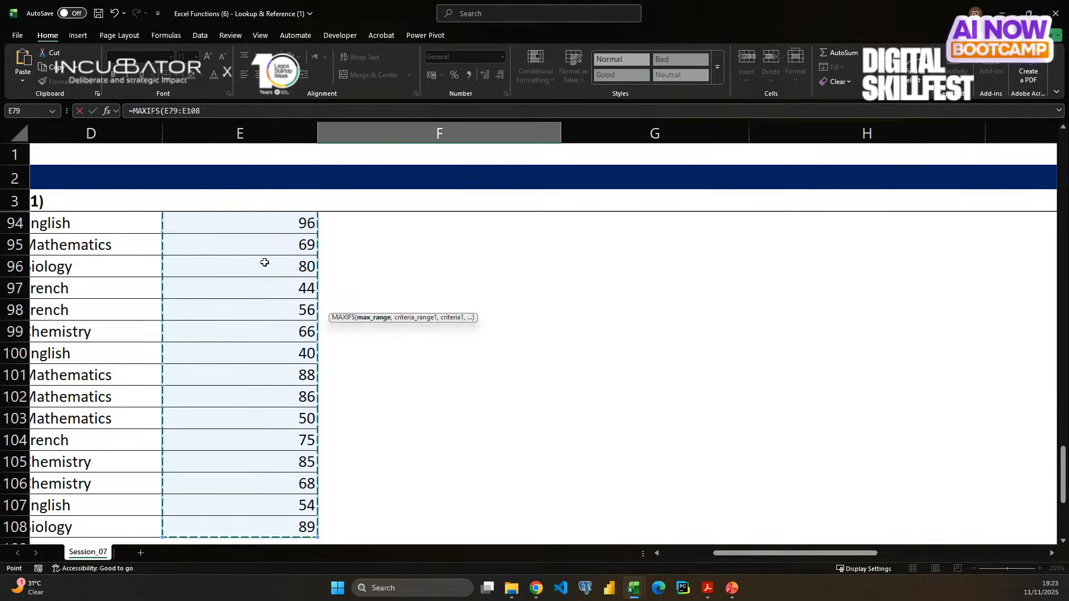
- Complete the MAXIFS formula with the subjects D79:D108 as criteria range and Mathematics in D101 as the criterion
text(,)
scroll(387, 363, up, 5)
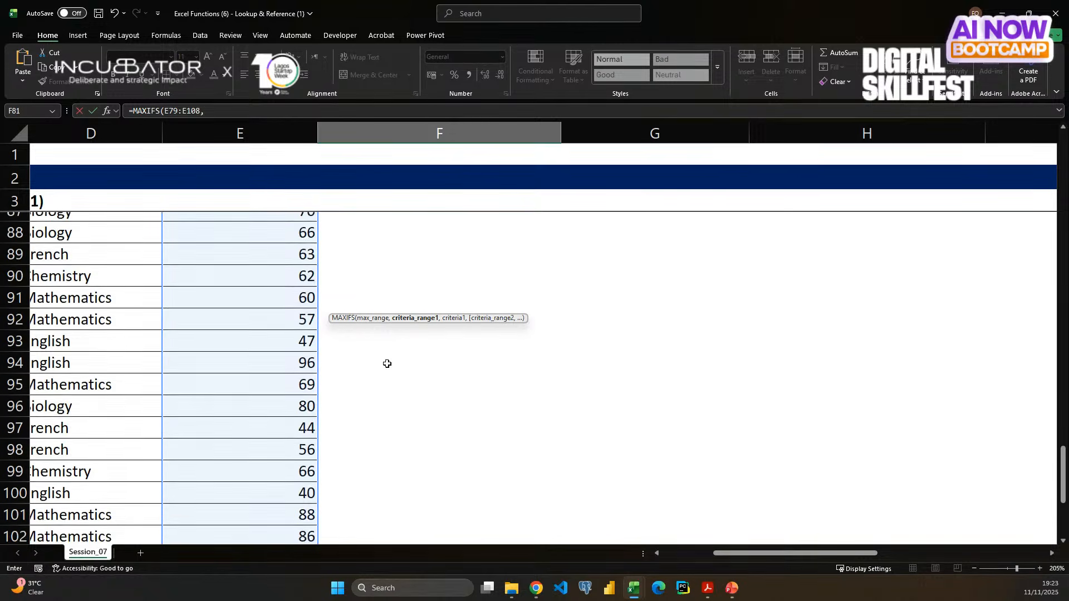
scroll(387, 363, up, 3)
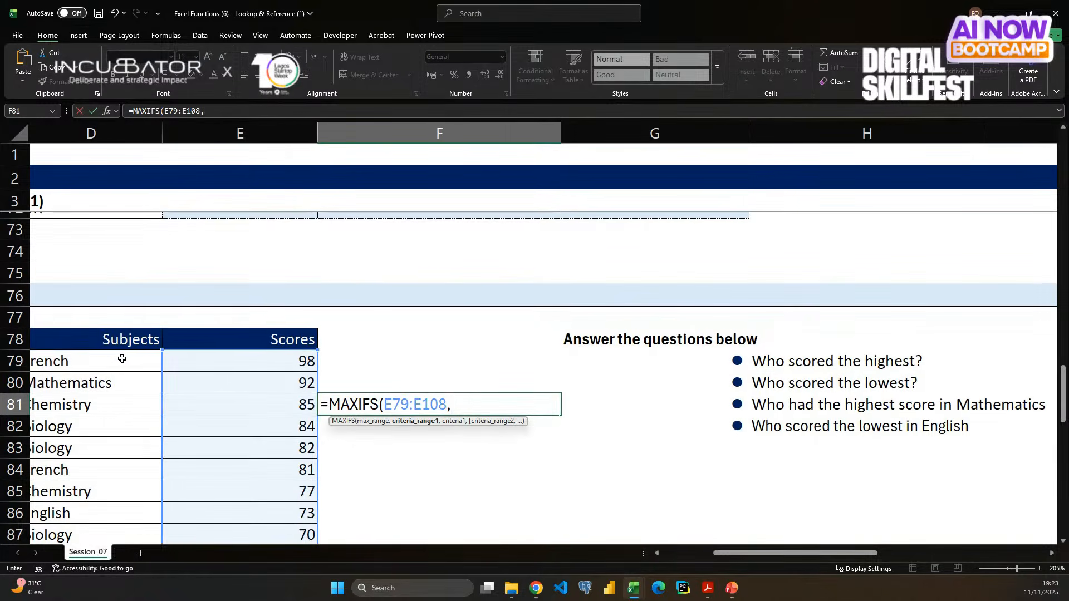
click(122, 360)
key(ctrl+shift+Down)
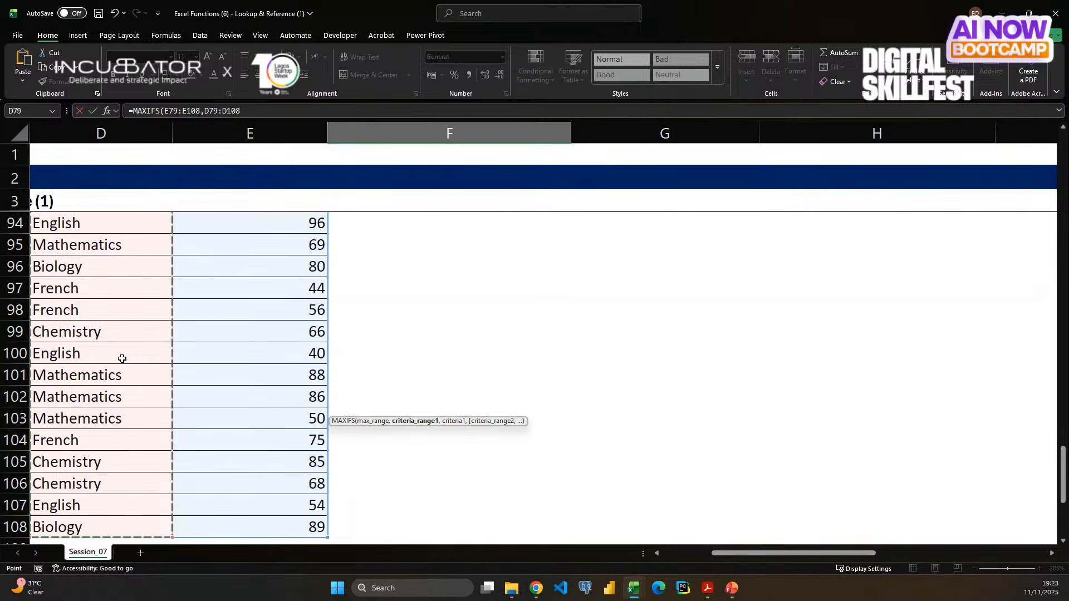
text(,)
click(96, 379)
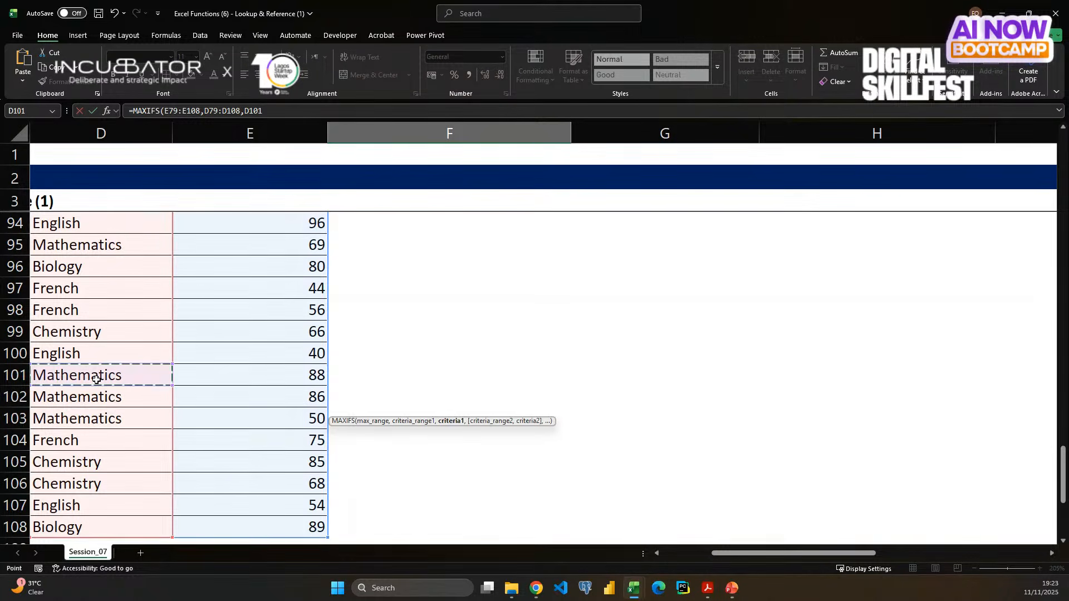
key(Return)
- Compare the MAXIFS result in F81 with the Mathematics subject and score in row 80
scroll(148, 383, up, 2)
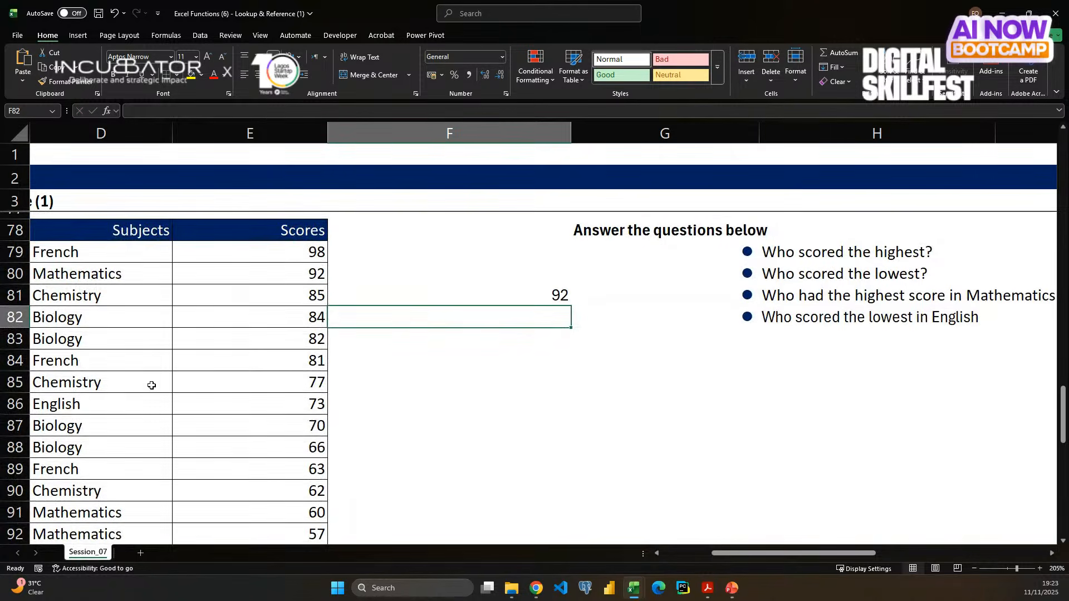
click(439, 298)
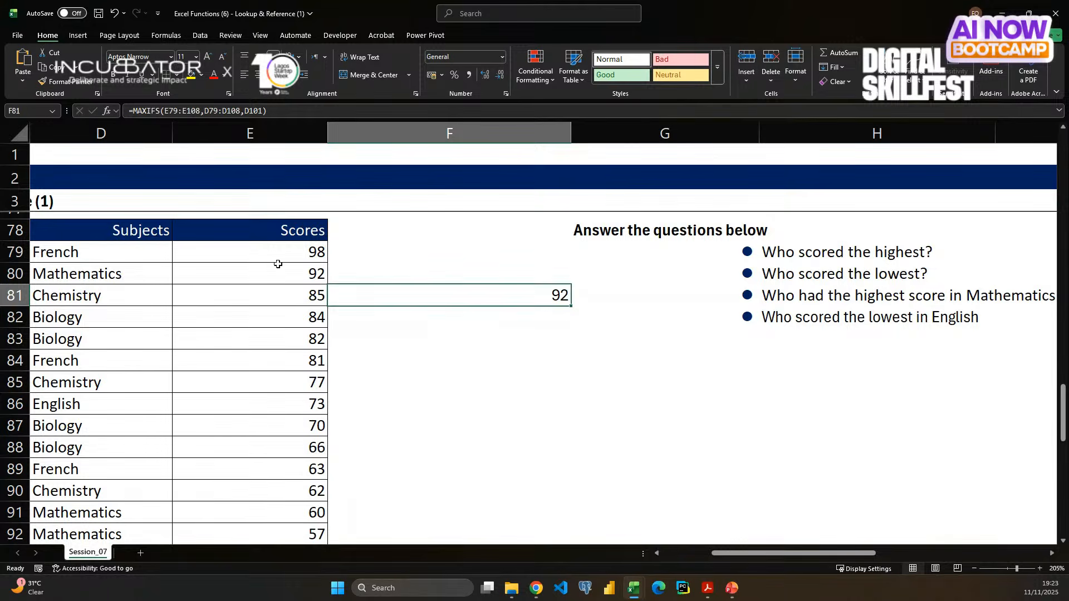
drag(139, 276, 246, 269)
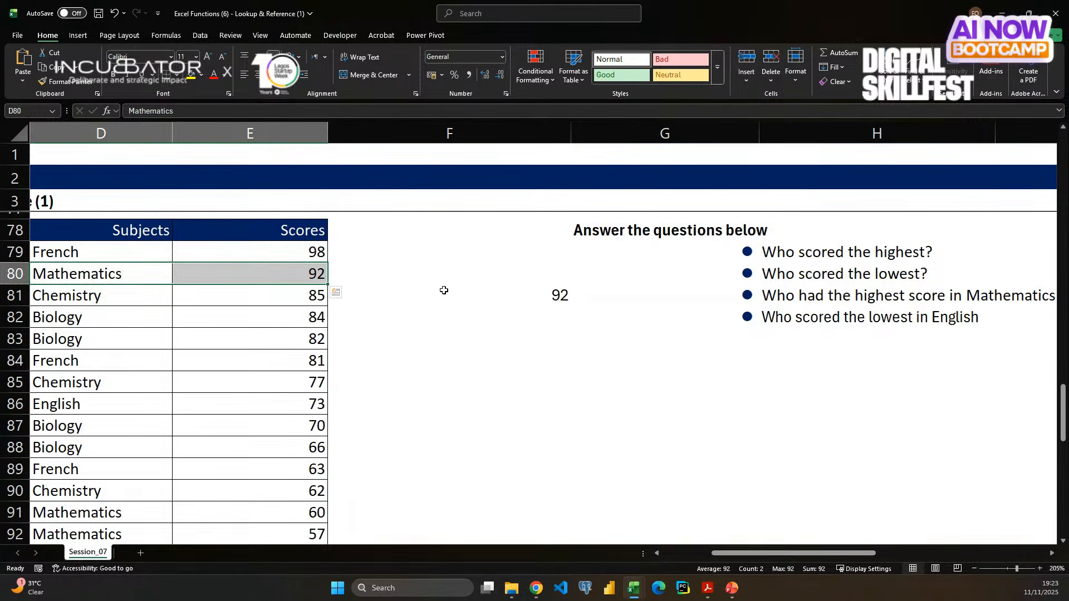
click(463, 296)
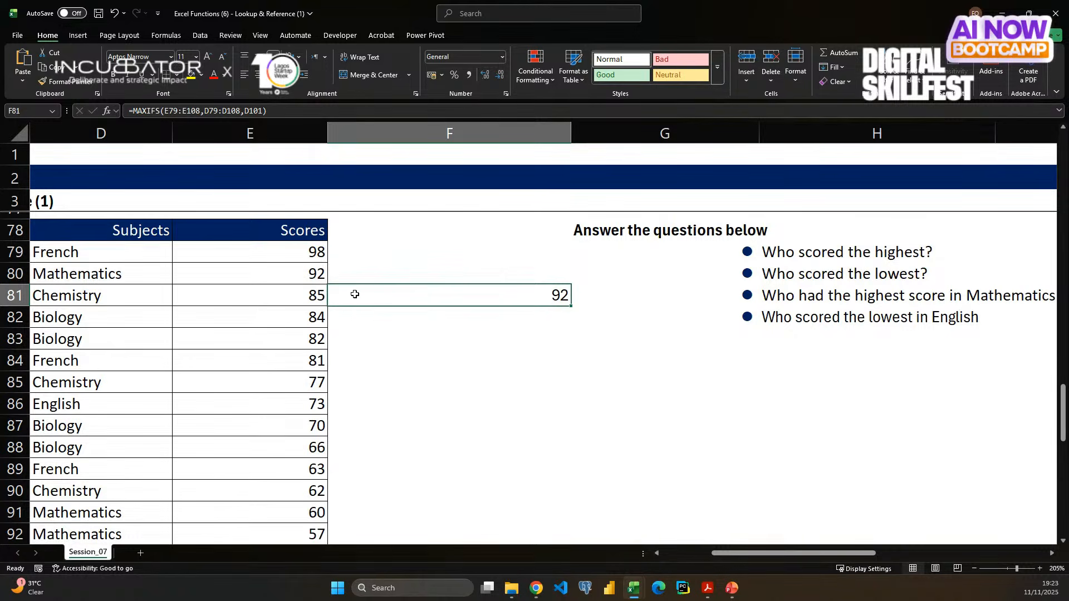
- Nest the MAXIFS formula in F81 inside a MATCH function as its lookup value
double_click(354, 295)
click(340, 295)
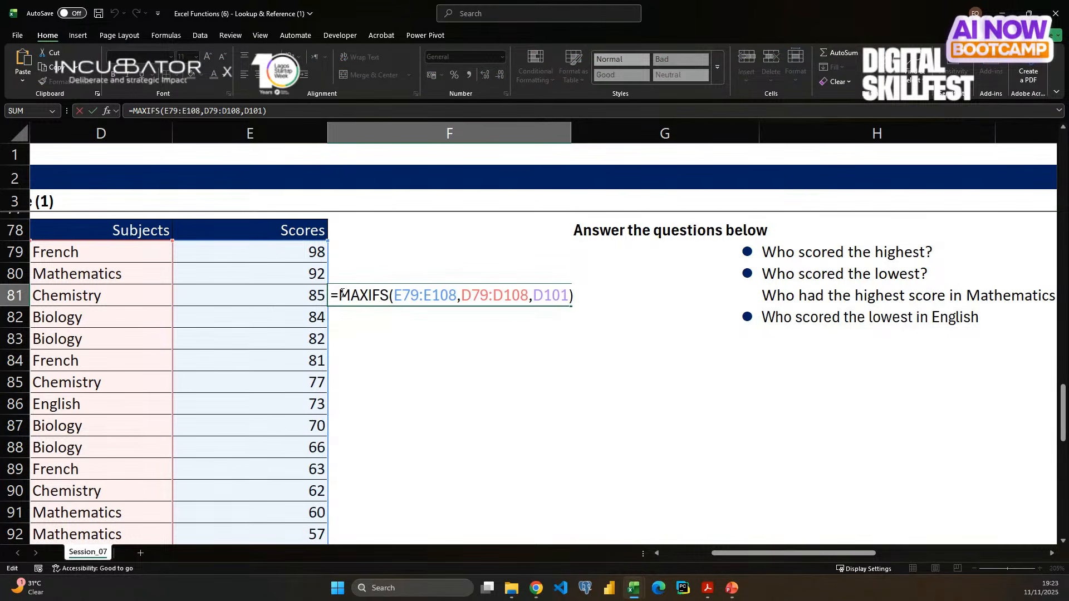
text(mat)
key(Tab)
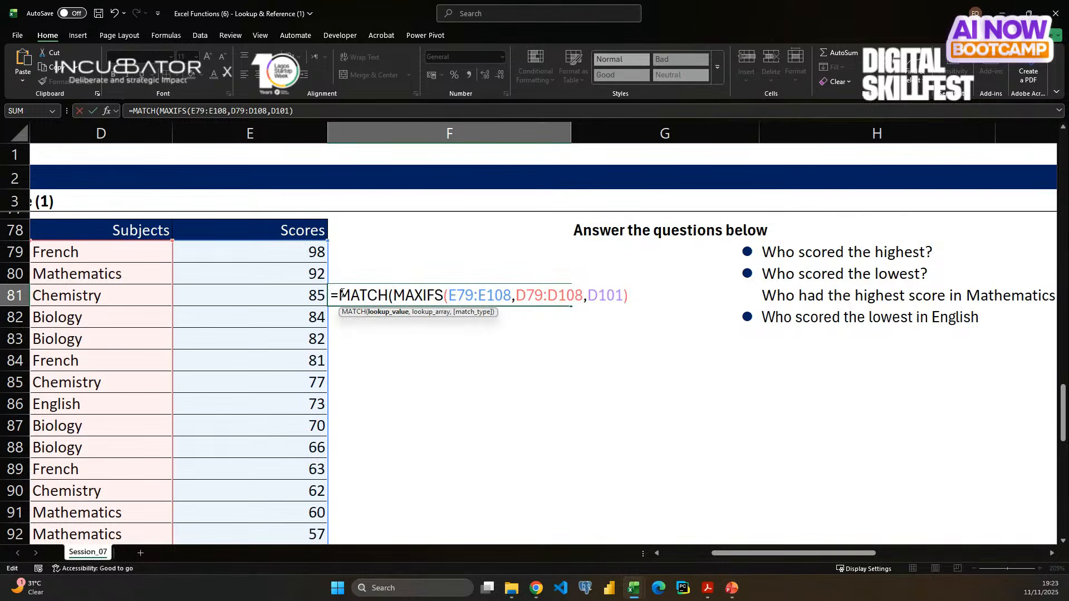
click(635, 293)
text(,,)
- Complete the MATCH function with the scores E79:E108 as lookup array and match type 0
click(290, 254)
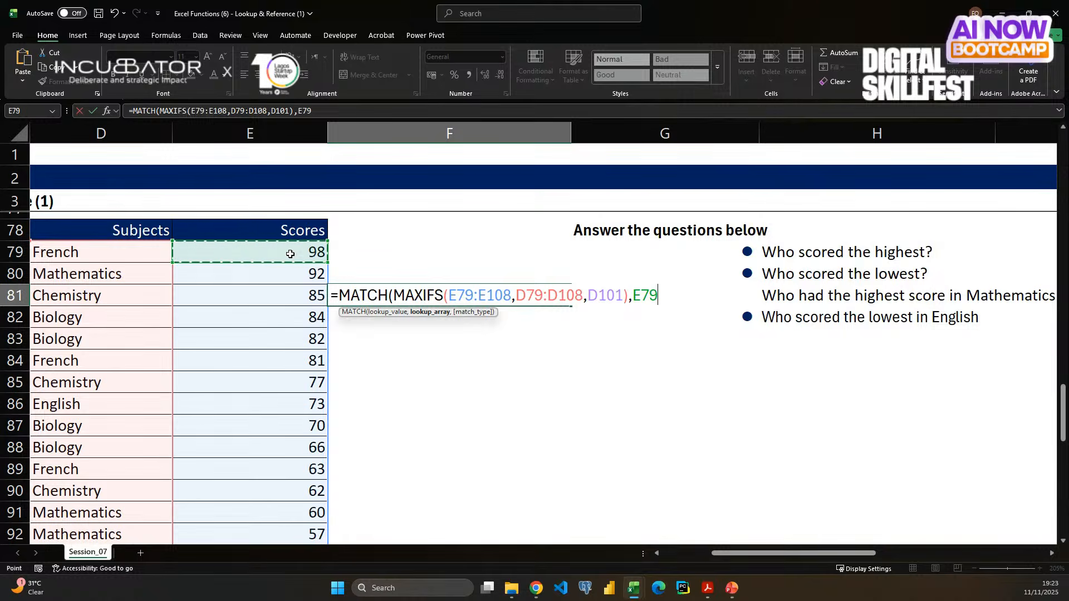
key(ctrl+shift+Down)
text(,)
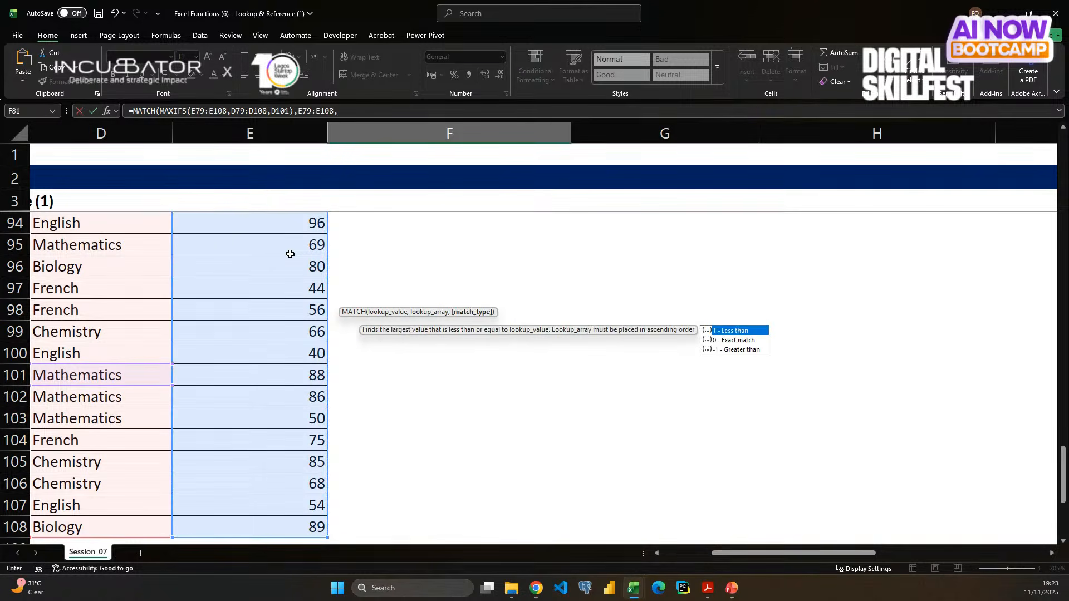
text(0)
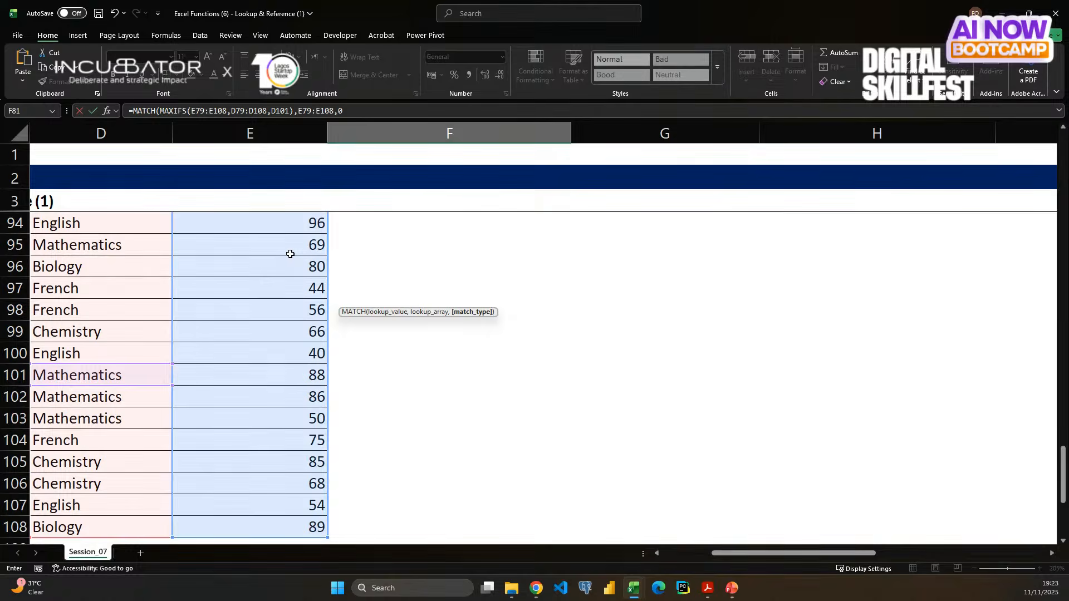
key(Return)
- Check the position returned by MATCH in F81 against the Mathematics entry in row 80
scroll(439, 294, up, 2)
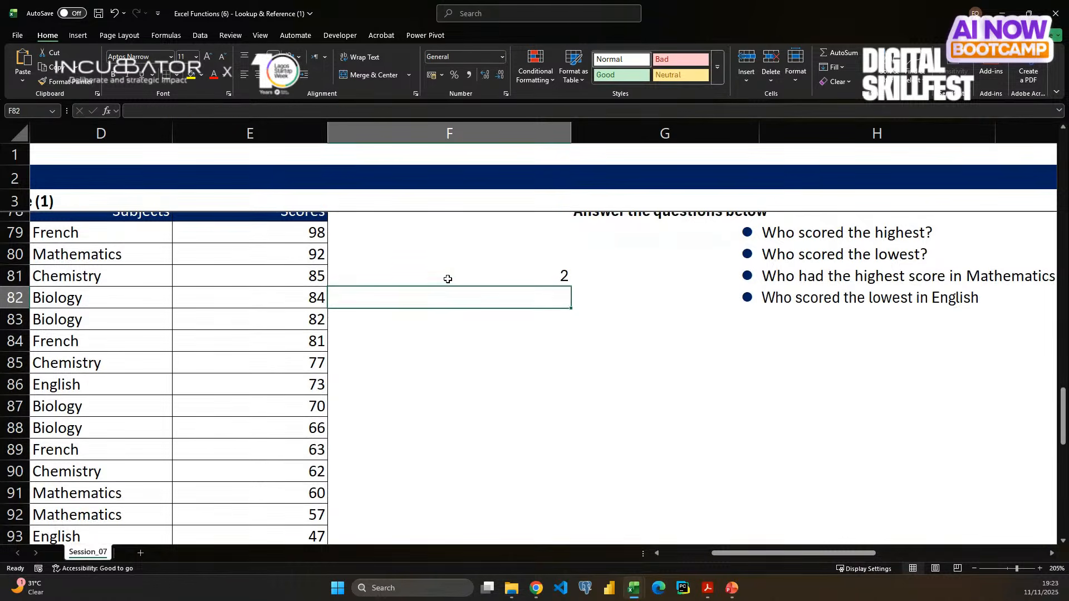
click(446, 277)
click(145, 250)
click(209, 259)
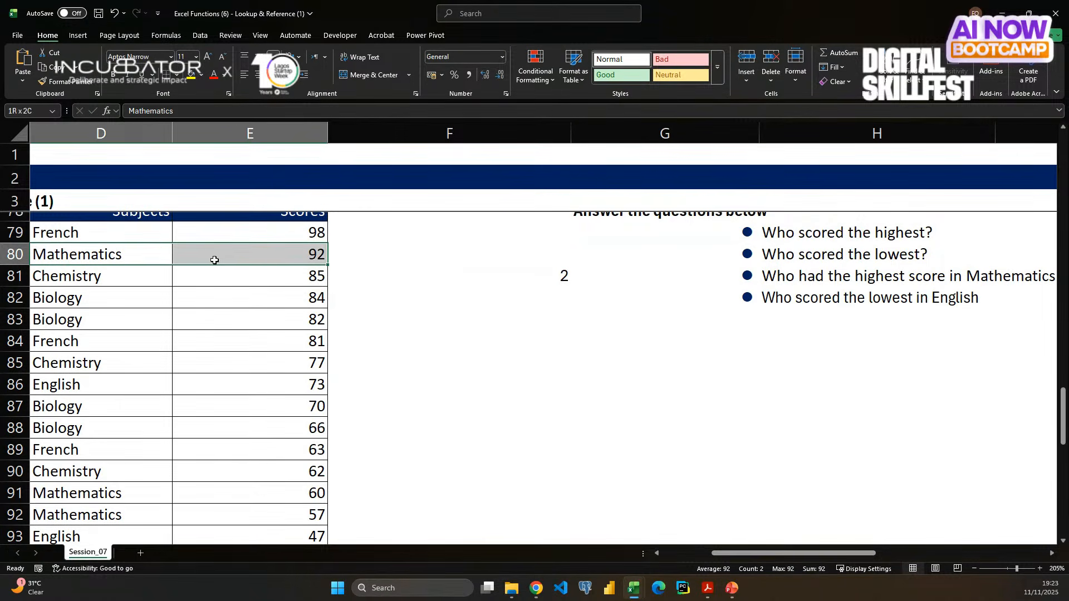
click(398, 278)
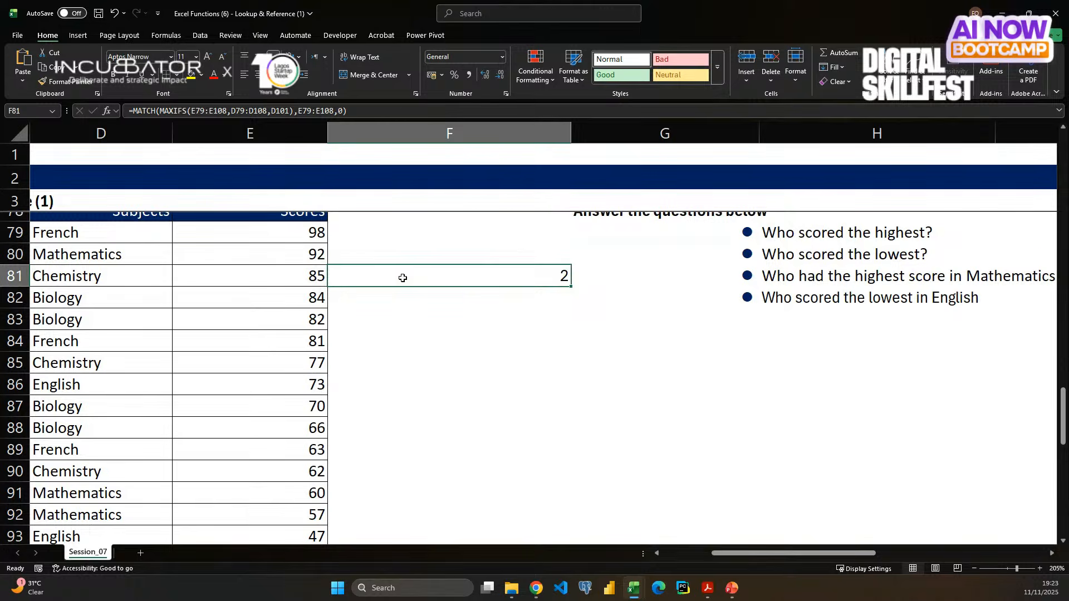
- Wrap the F81 formula in INDEX with the names C79:C108 as the array and the MATCH result as row number
double_click(400, 276)
click(340, 275)
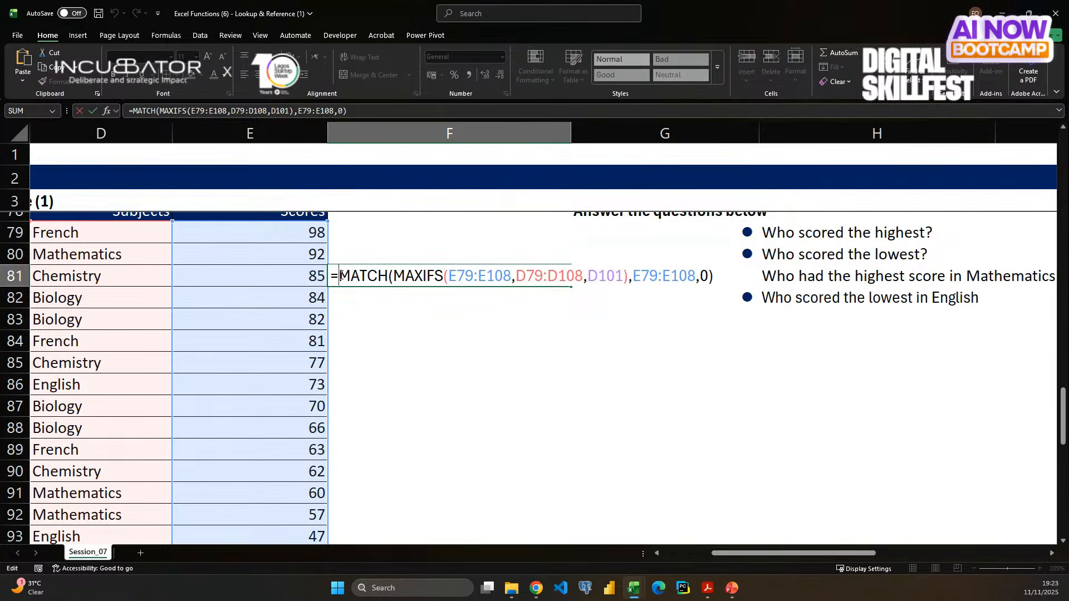
text(inde)
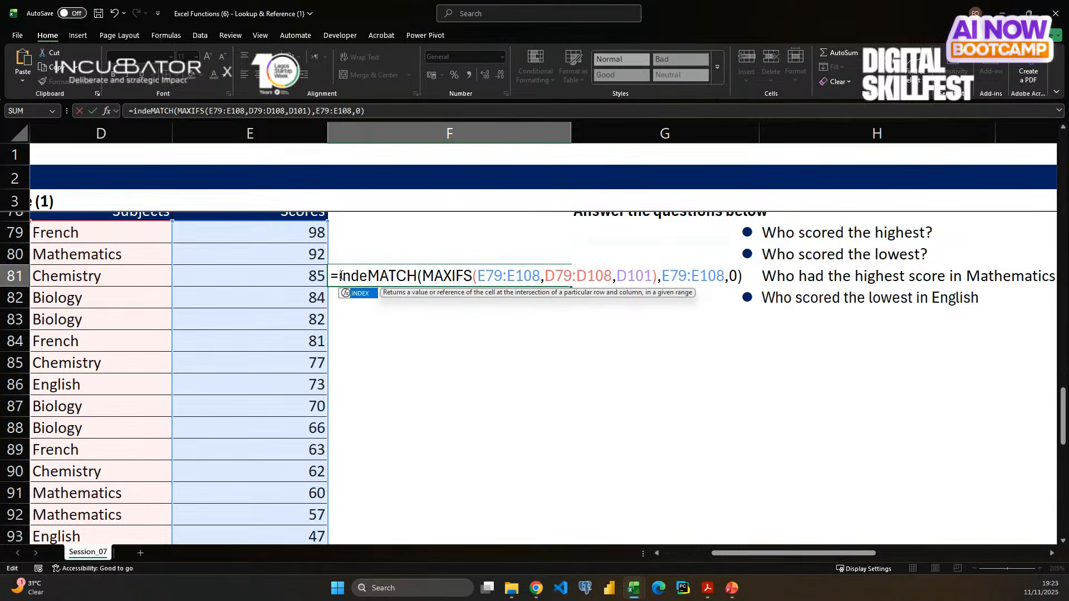
key(Tab)
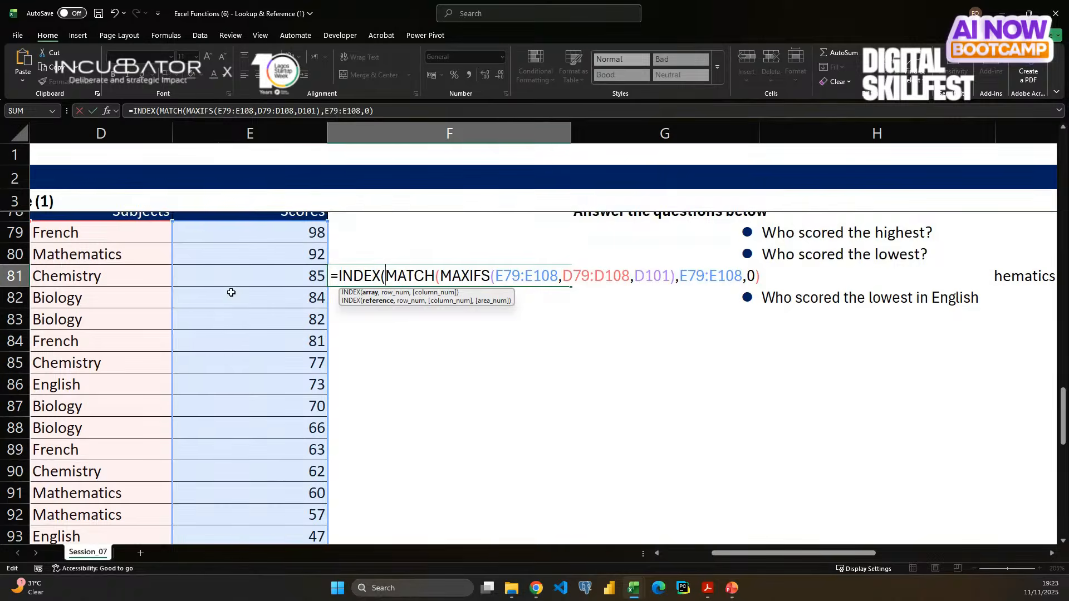
scroll(228, 290, left, 5)
click(165, 232)
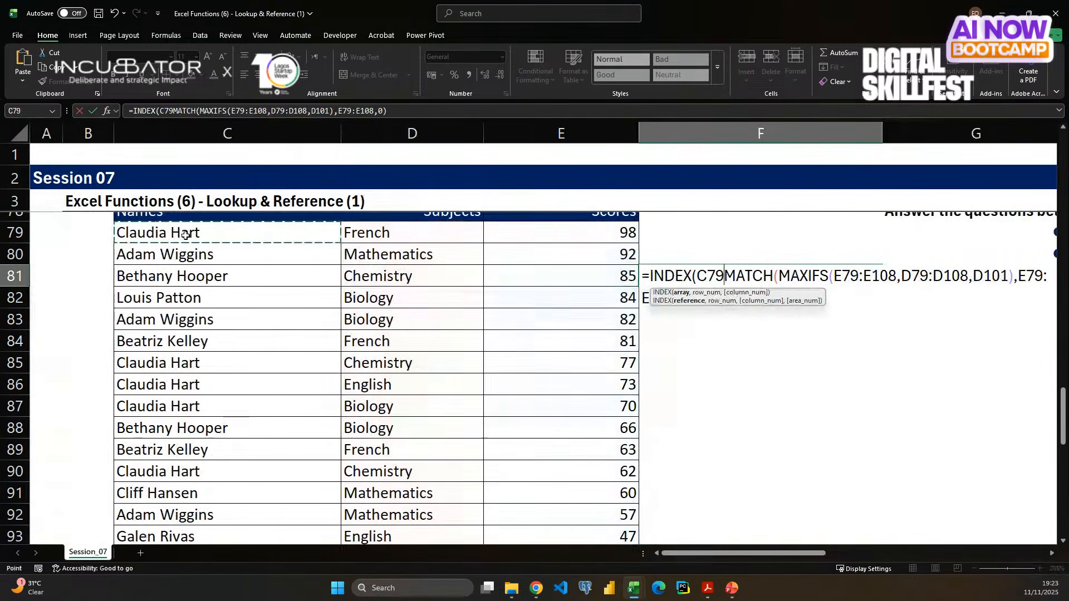
key(ctrl+shift+Down)
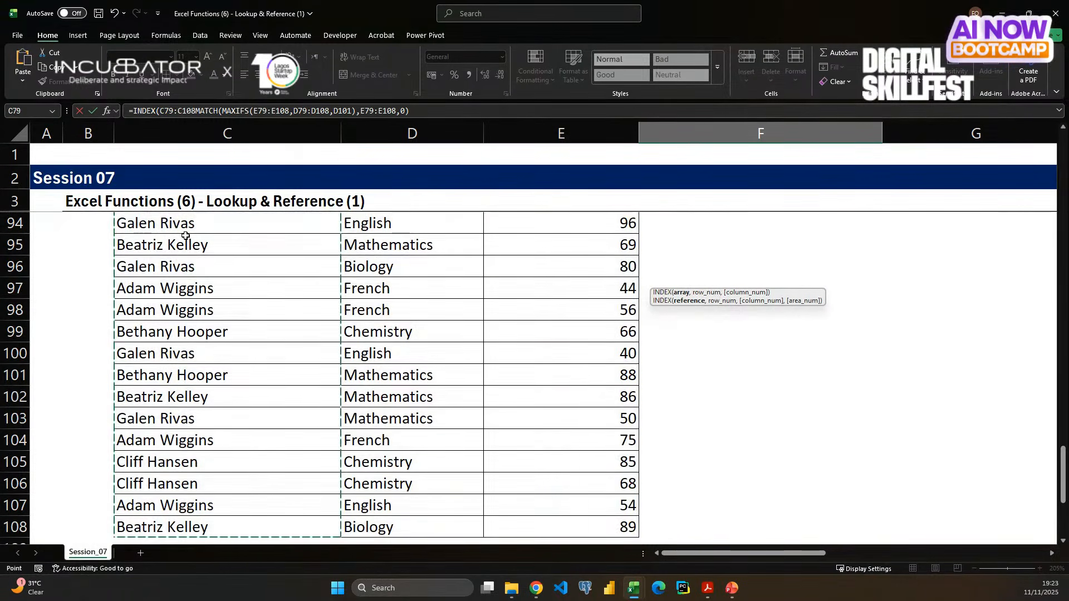
text(,)
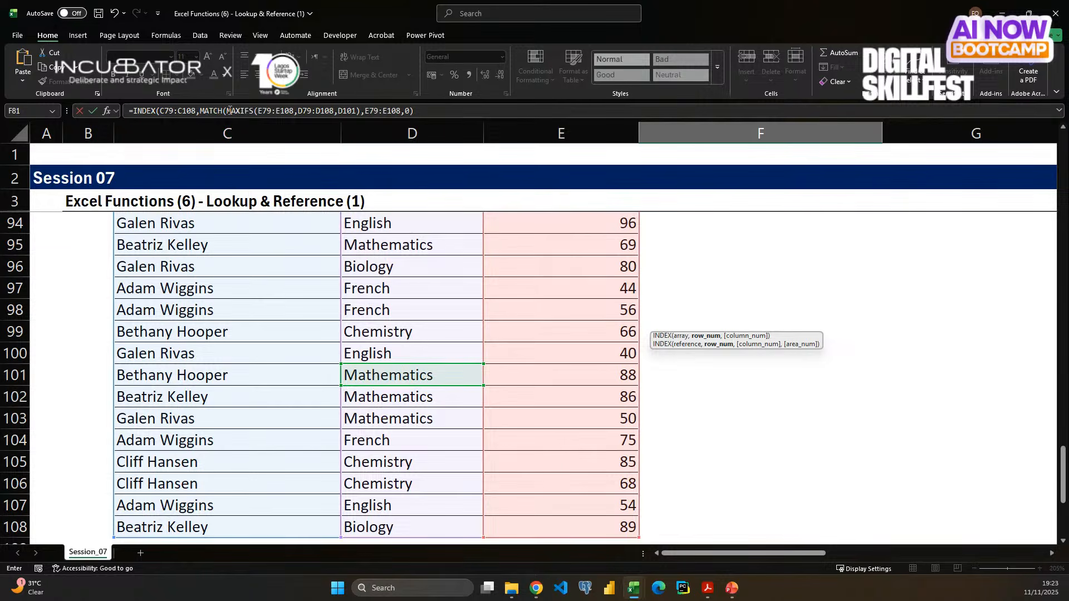
click(446, 111)
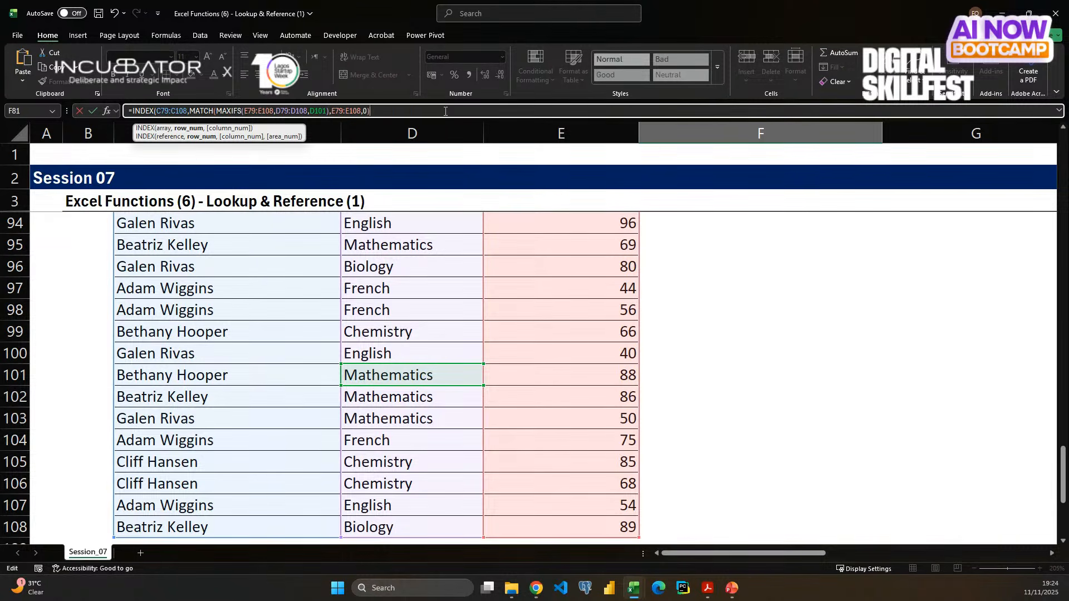
key(Return)
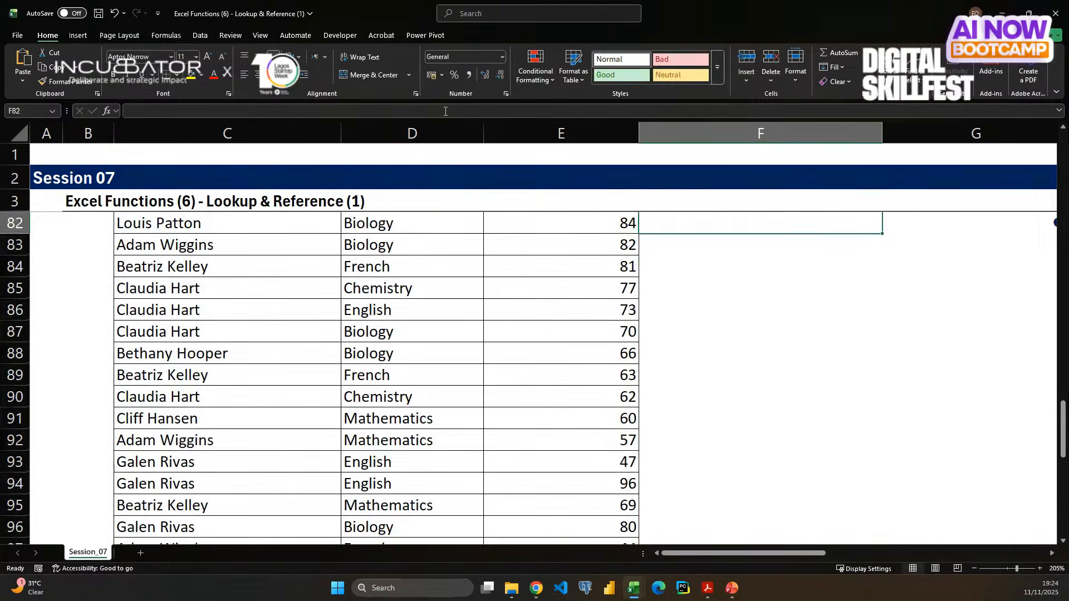
- Compare the name returned in F81 with the Mathematics record in row 80 and the subjects and scores below it
scroll(871, 290, up, 1)
scroll(872, 290, up, 1)
click(764, 269)
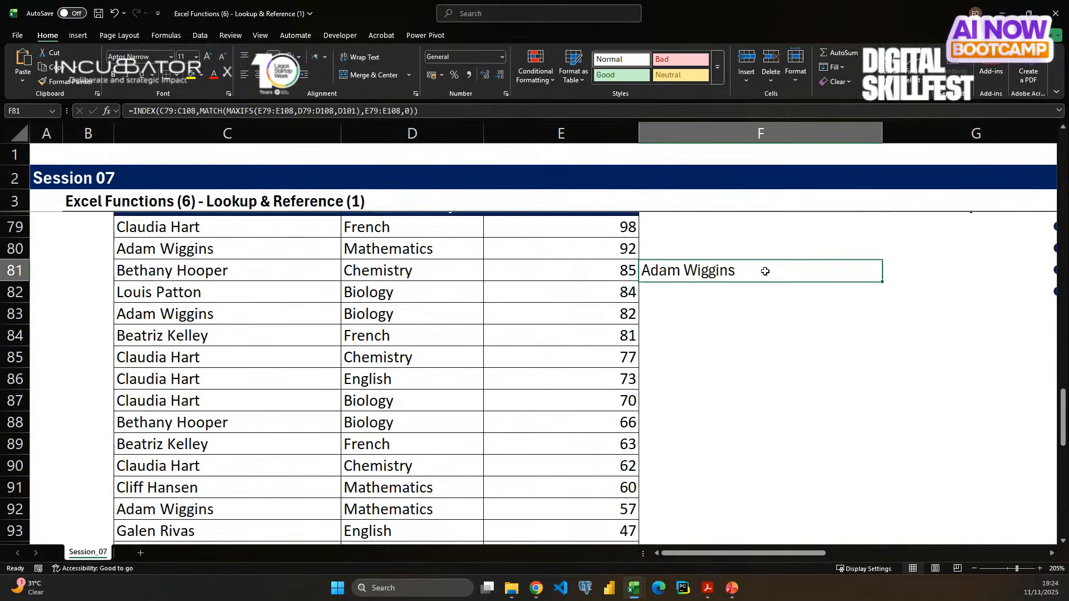
drag(242, 251, 533, 248)
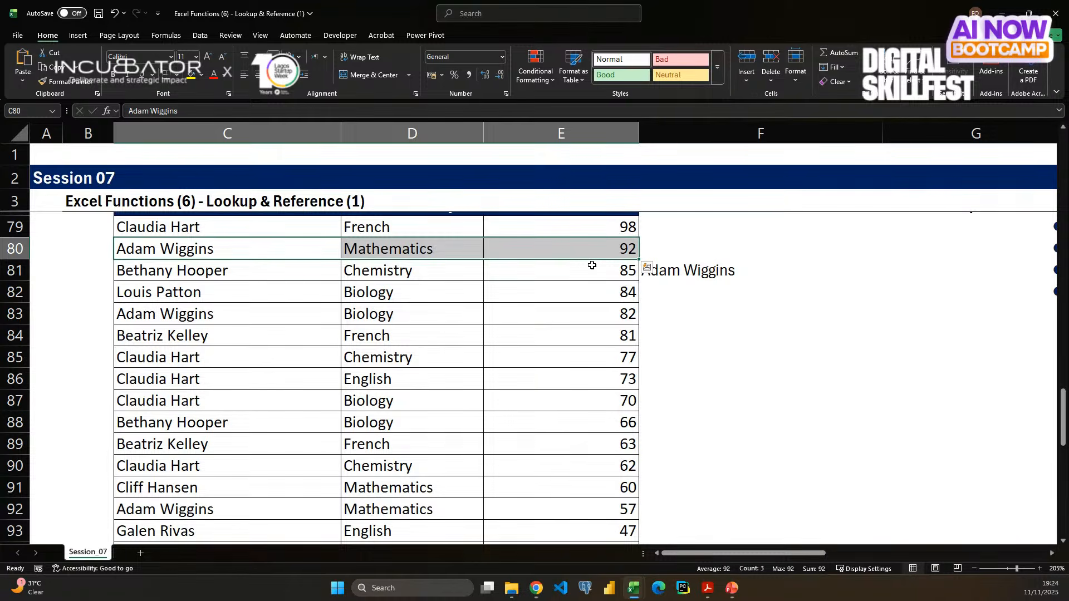
drag(579, 250, 417, 324)
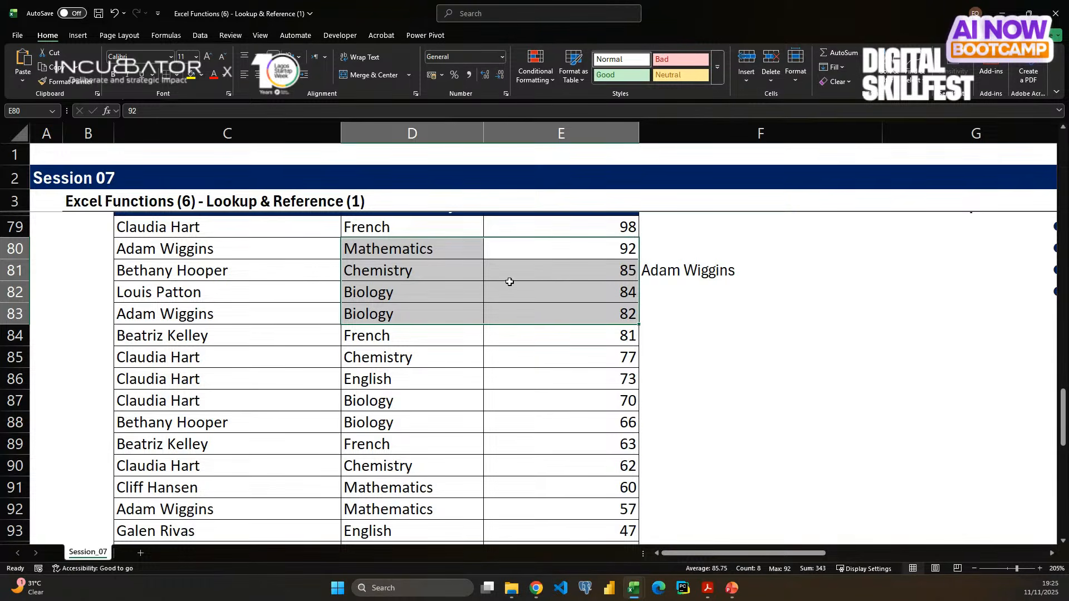
click(712, 272)
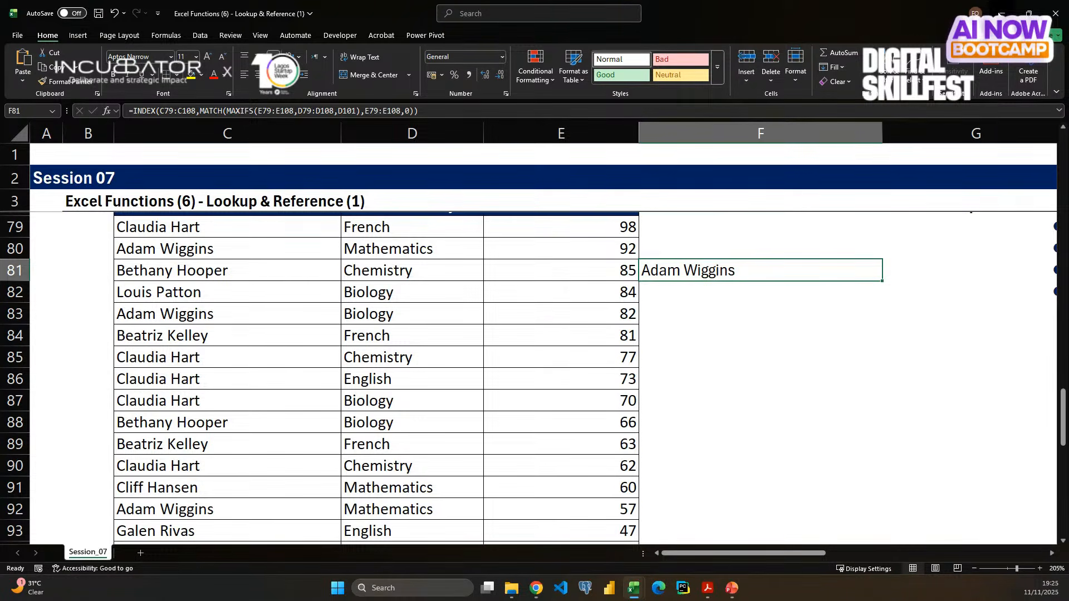
- Switch to the Session 08 workbook and look over the employee table under Class activity
key(alt+Tab)
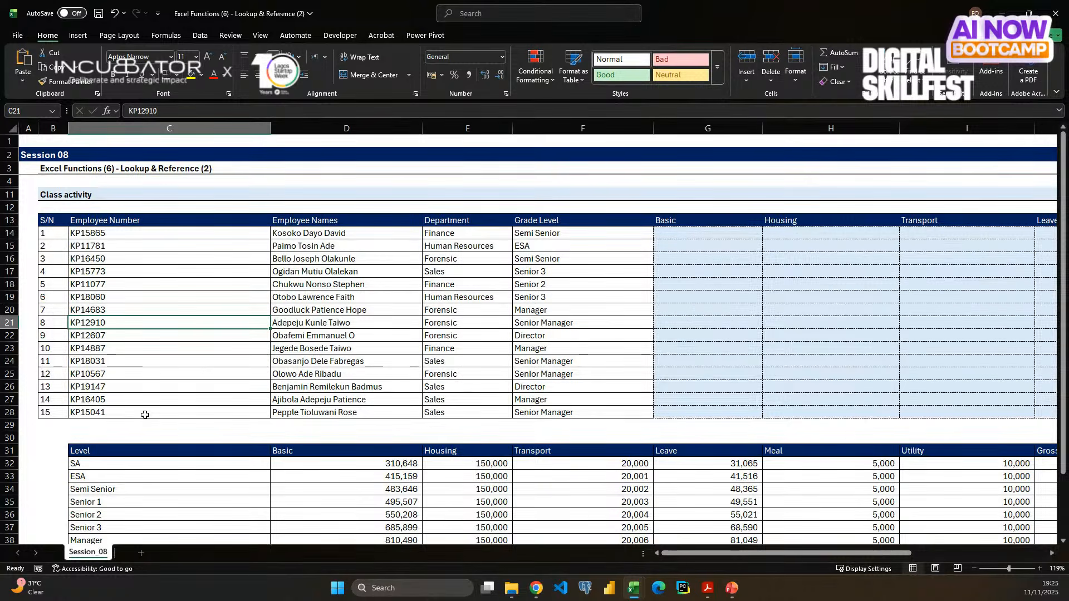
scroll(390, 389, up, 1)
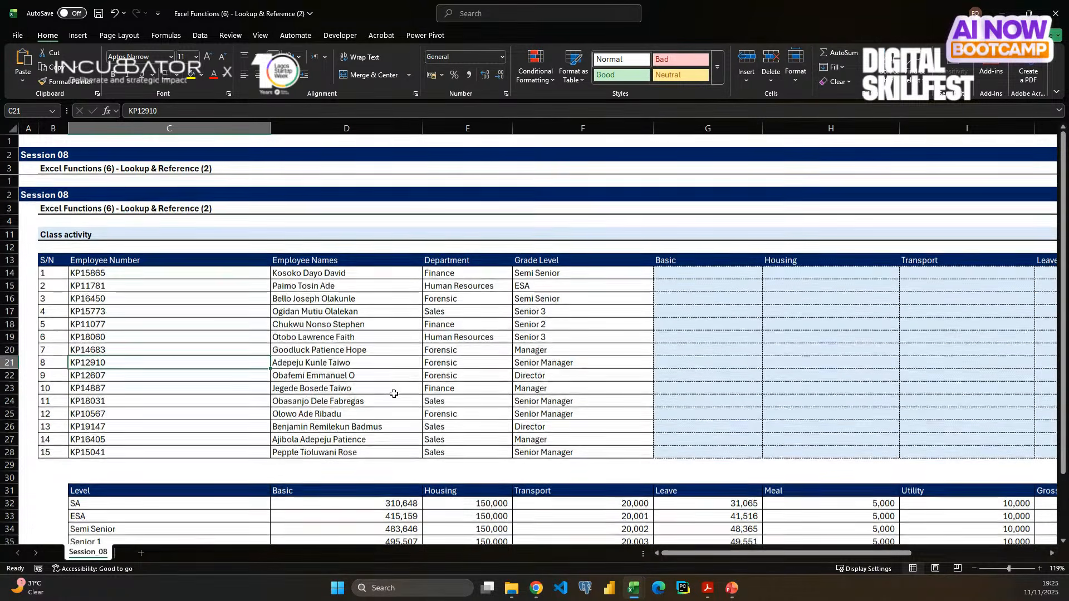
scroll(137, 296, down, 1)
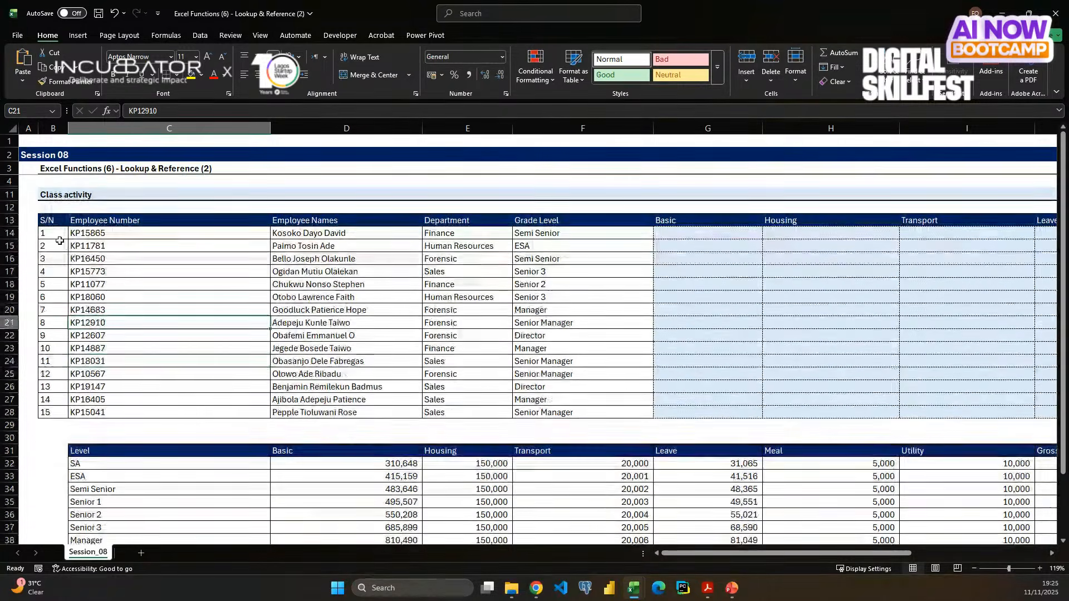
click(170, 247)
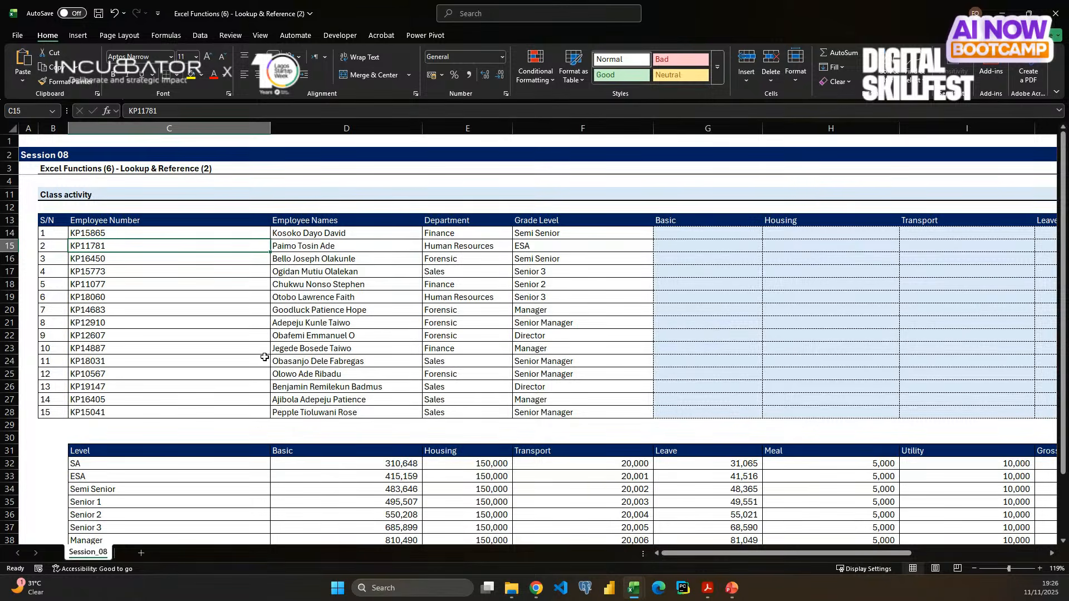
click(224, 298)
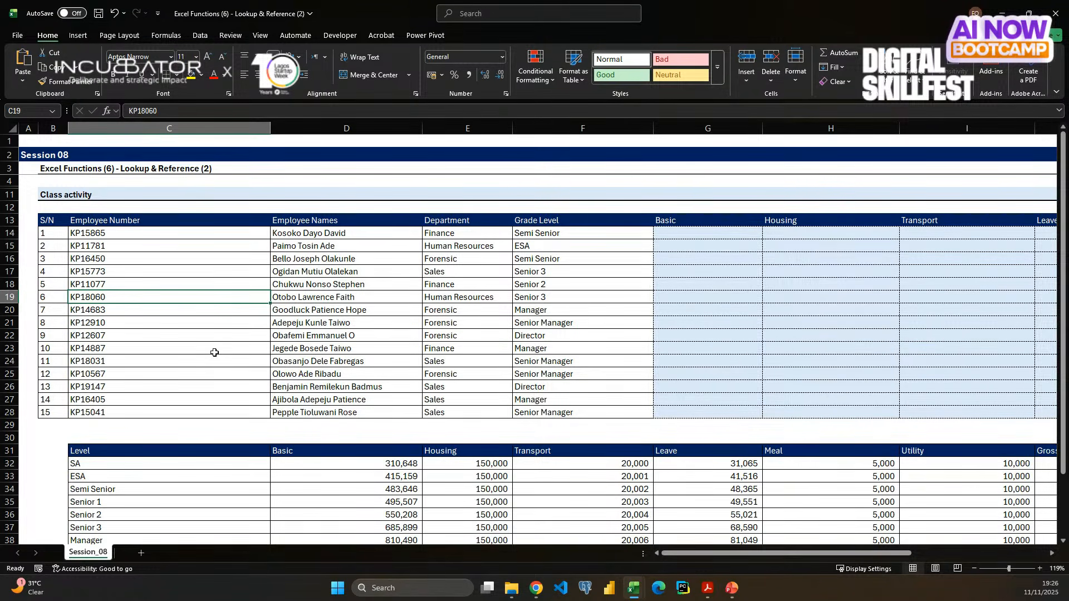
click(212, 372)
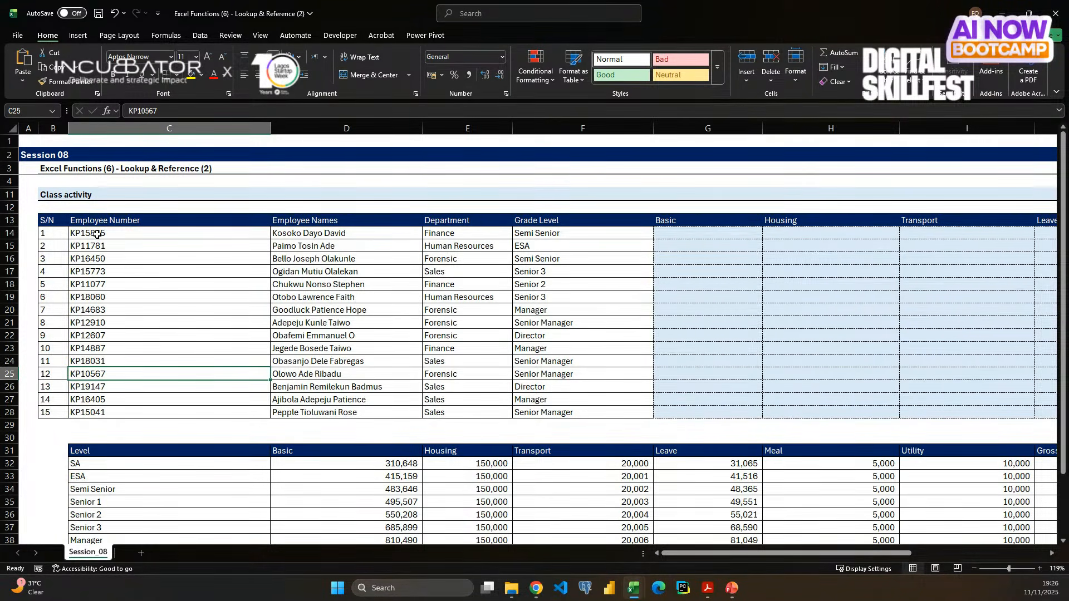
- Examine the Employee Number and Employee Names columns in rows 14 to 28
scroll(98, 234, up, 4)
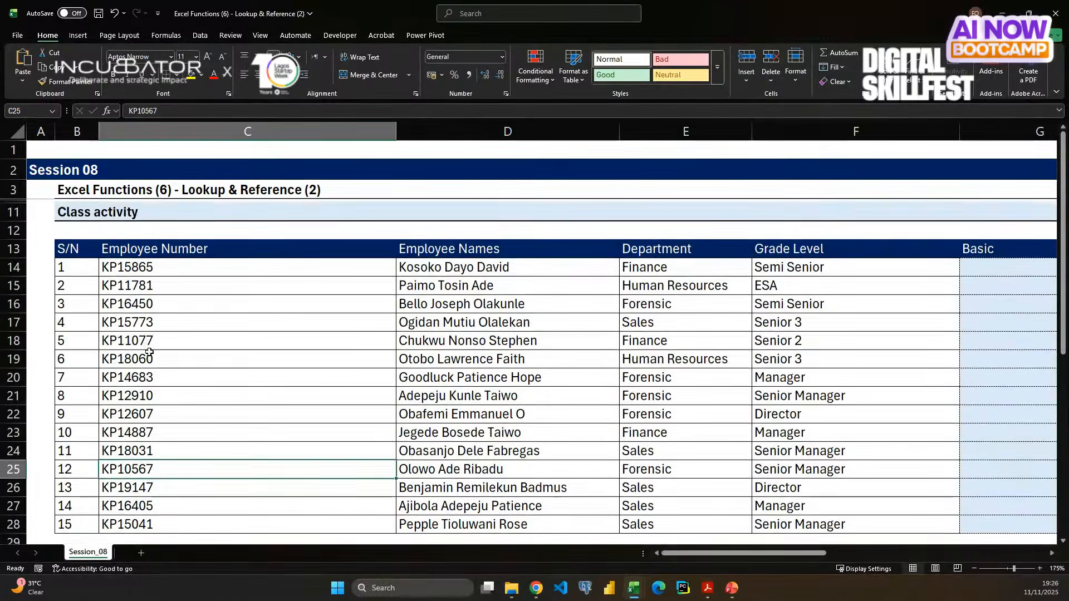
scroll(149, 352, down, 1)
drag(139, 248, 136, 504)
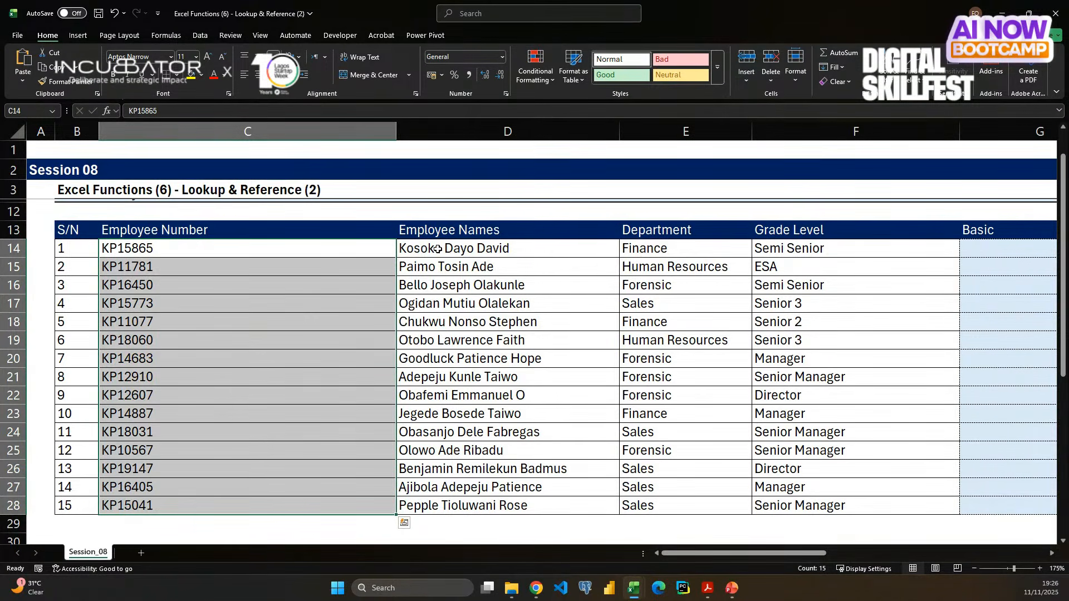
drag(437, 248, 429, 508)
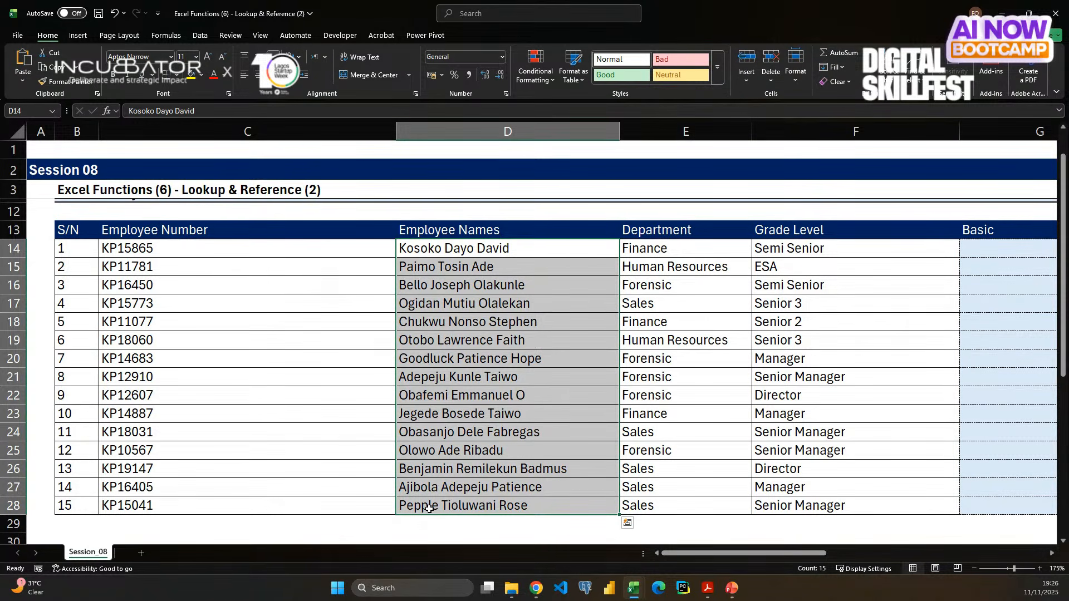
- Review the full INDEX formula in F81 of the Session 07 workbook and return to the Session 08 workbook
key(alt+Tab)
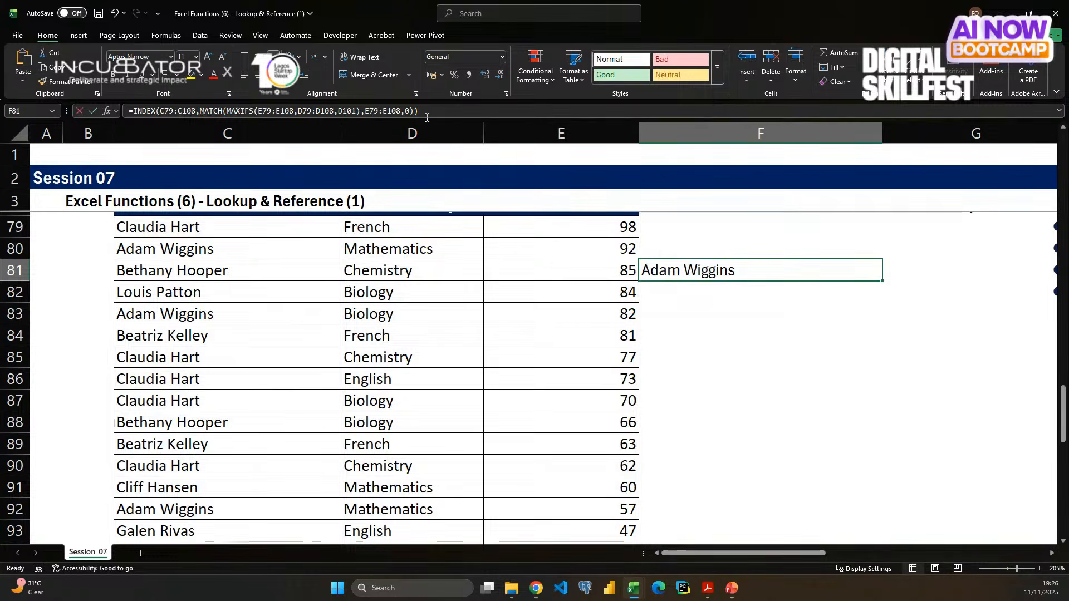
click(427, 116)
key(ctrl+a)
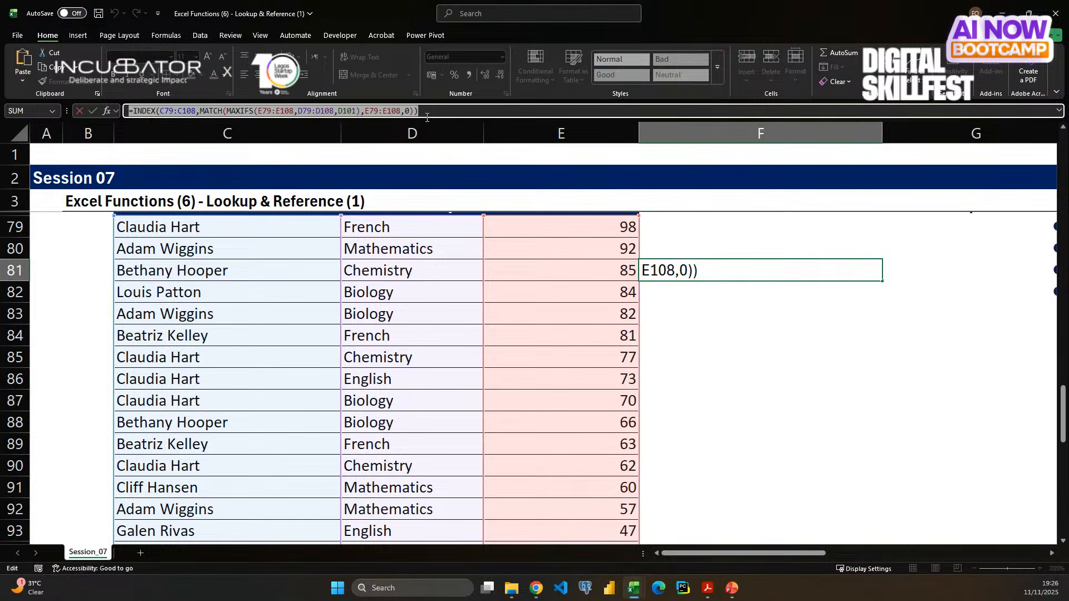
key(Escape)
key(alt+Tab)
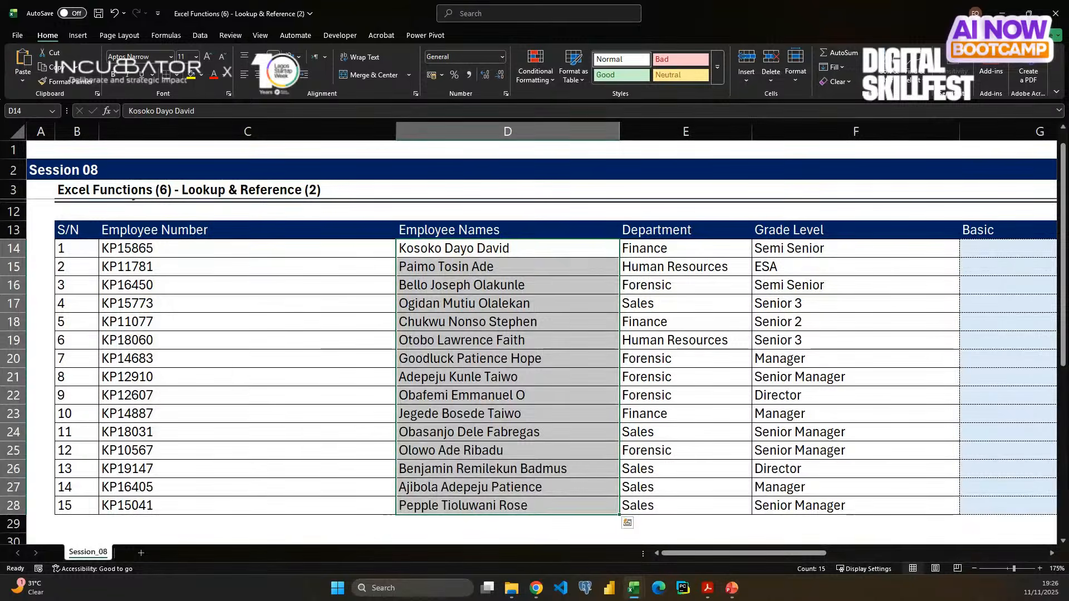
key(alt+Tab)
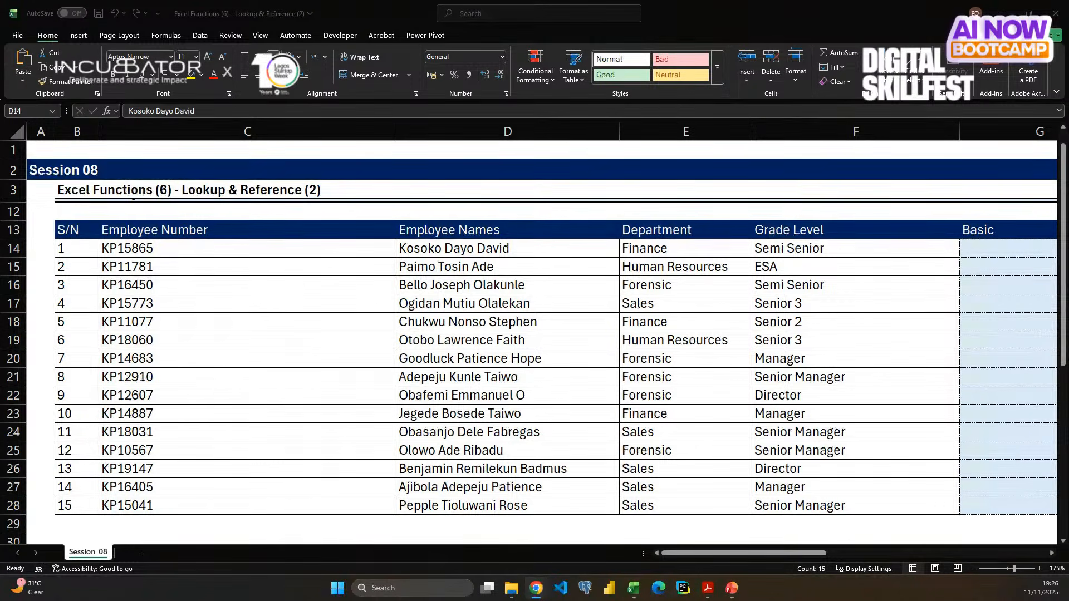
key(alt+Tab)
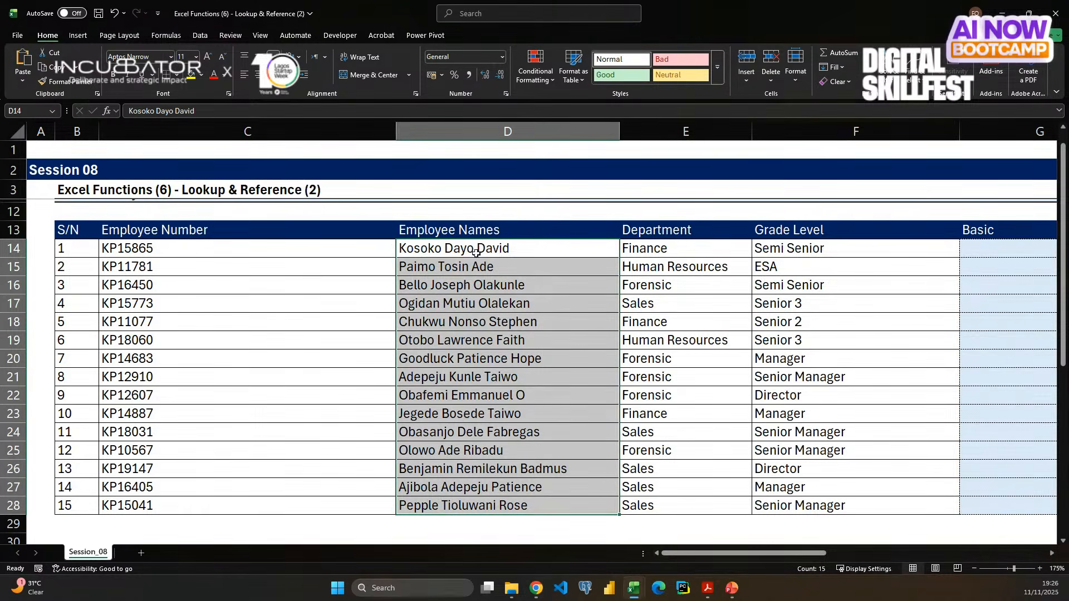
- Examine the Department and Grade Level columns of the employee table
scroll(464, 370, right, 3)
scroll(464, 371, right, 3)
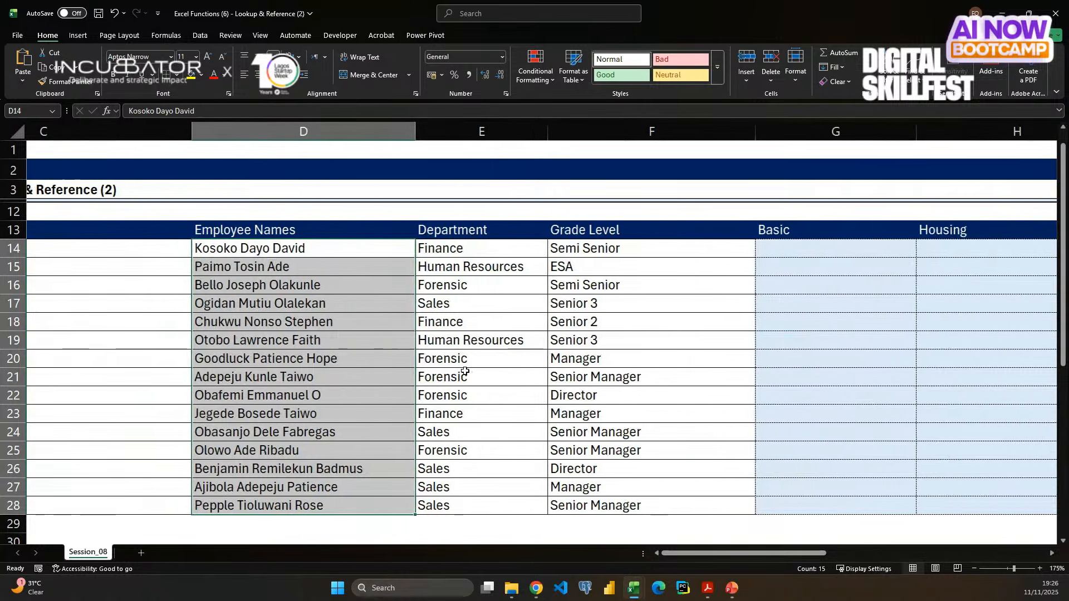
drag(367, 248, 356, 488)
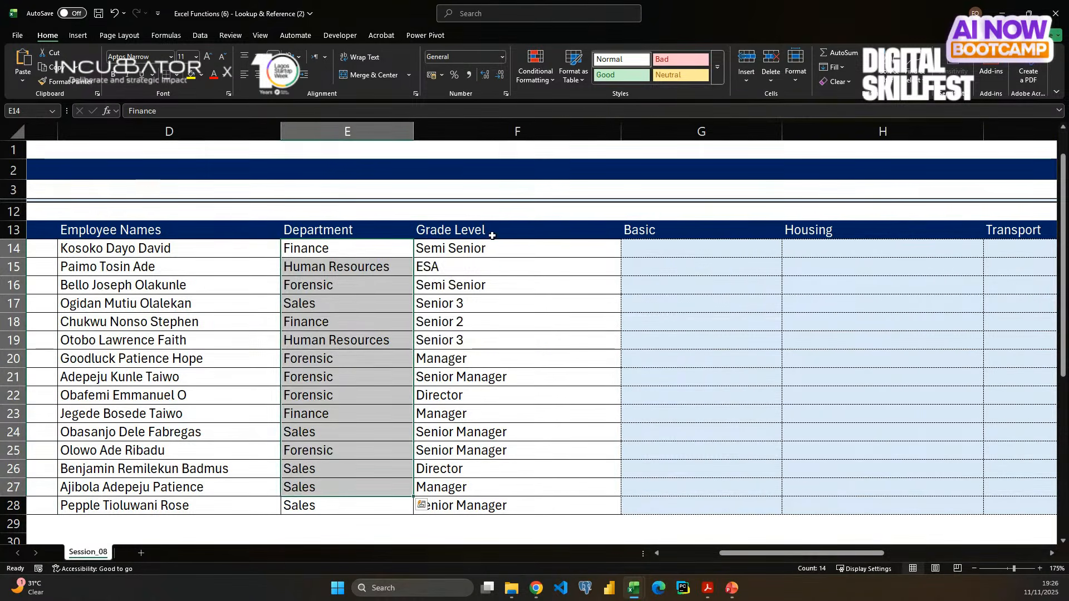
drag(472, 249, 474, 497)
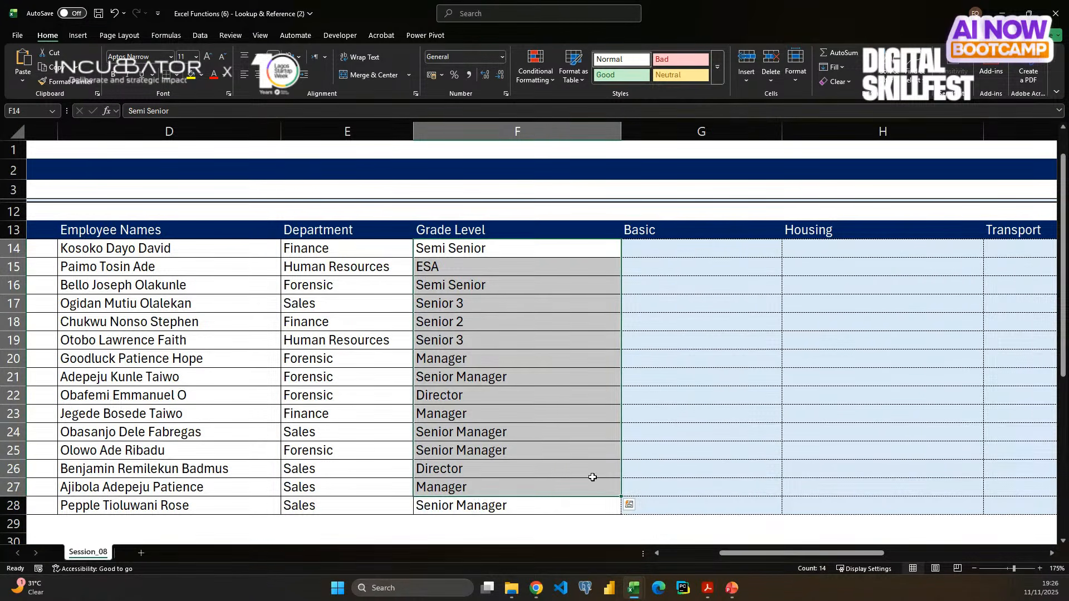
- Examine the blank pay area beside the grade levels, starting with the Basic column
scroll(592, 476, right, 3)
click(471, 260)
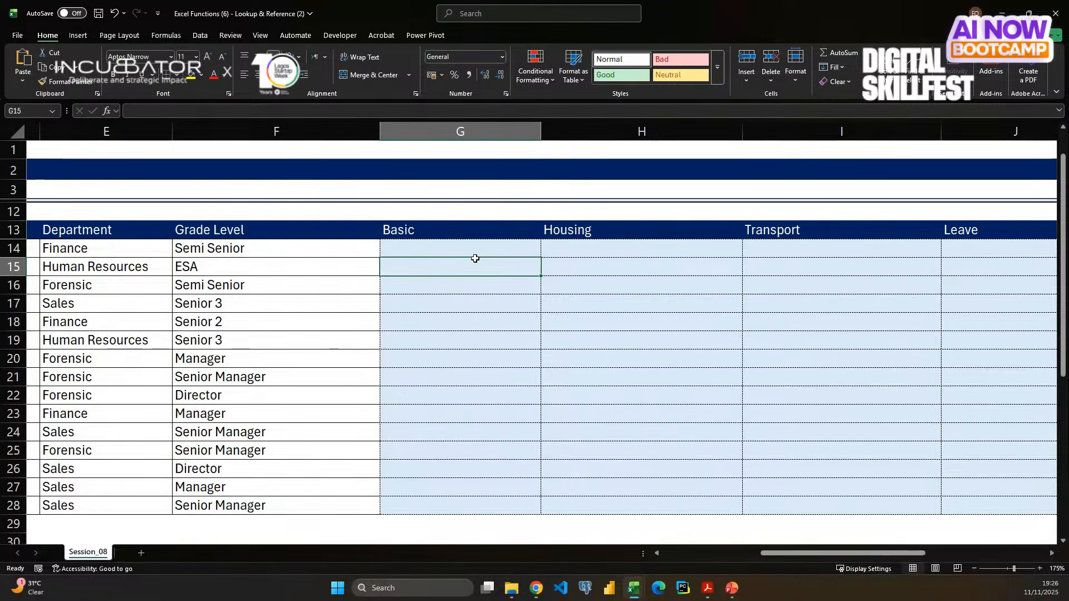
drag(480, 248, 1007, 496)
scroll(394, 442, left, 2)
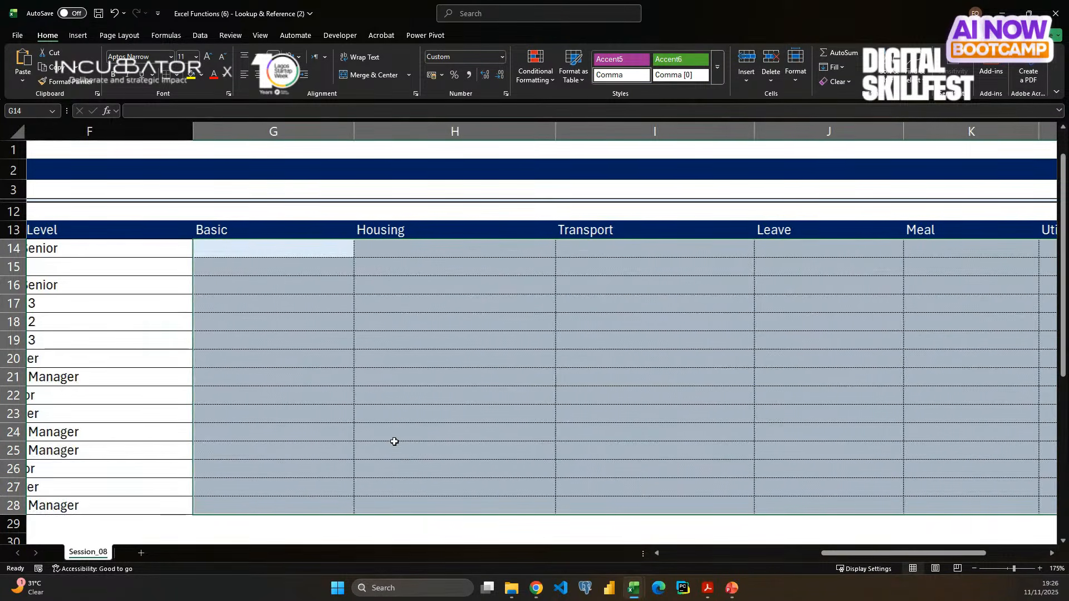
drag(250, 248, 251, 442)
scroll(105, 286, left, 1)
scroll(105, 286, left, 1)
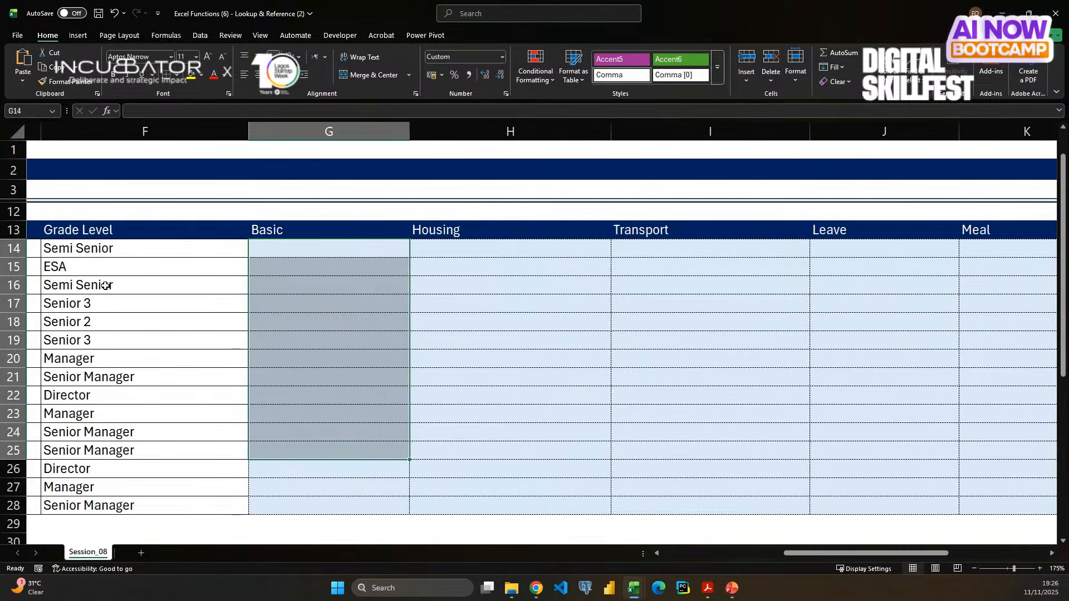
scroll(83, 334, left, 2)
scroll(96, 352, left, 1)
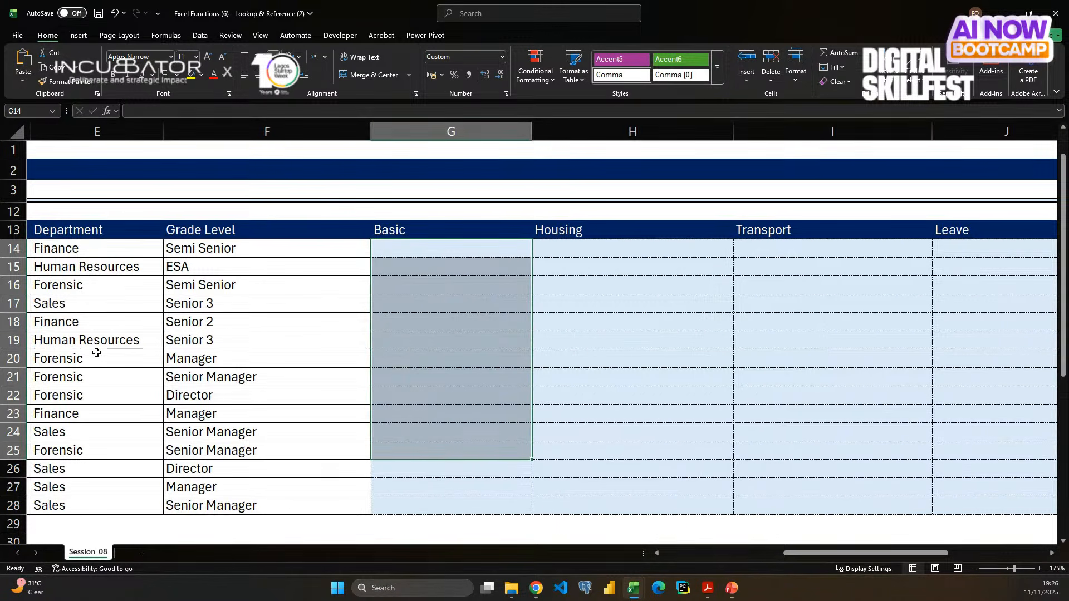
scroll(96, 352, right, 1)
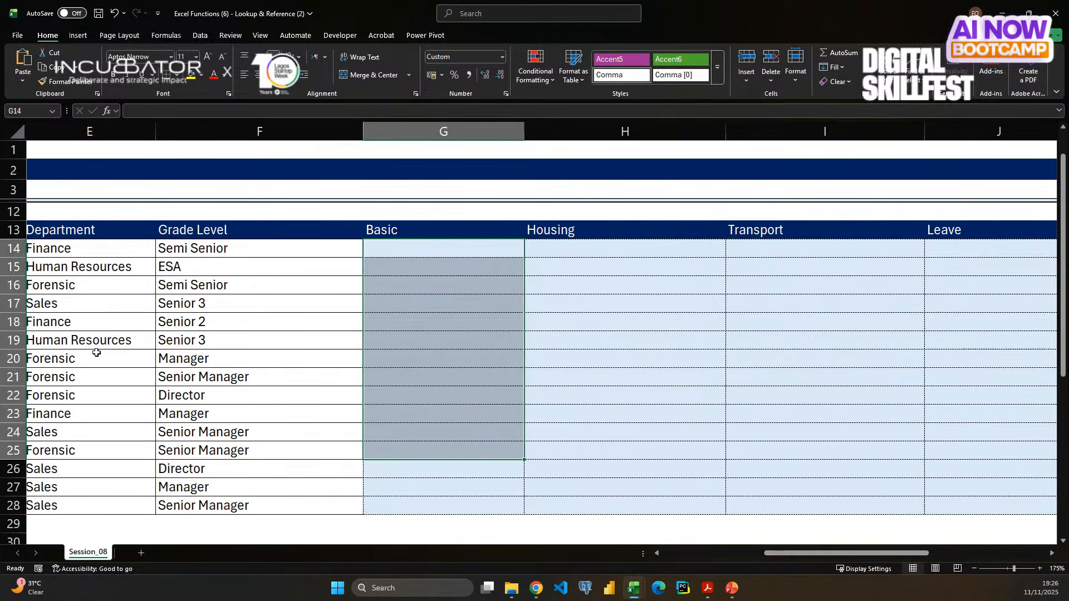
- Examine the blank Housing, Transport, Leave, Meal, Utility and Gross Pay columns of the employee table
drag(544, 251, 559, 465)
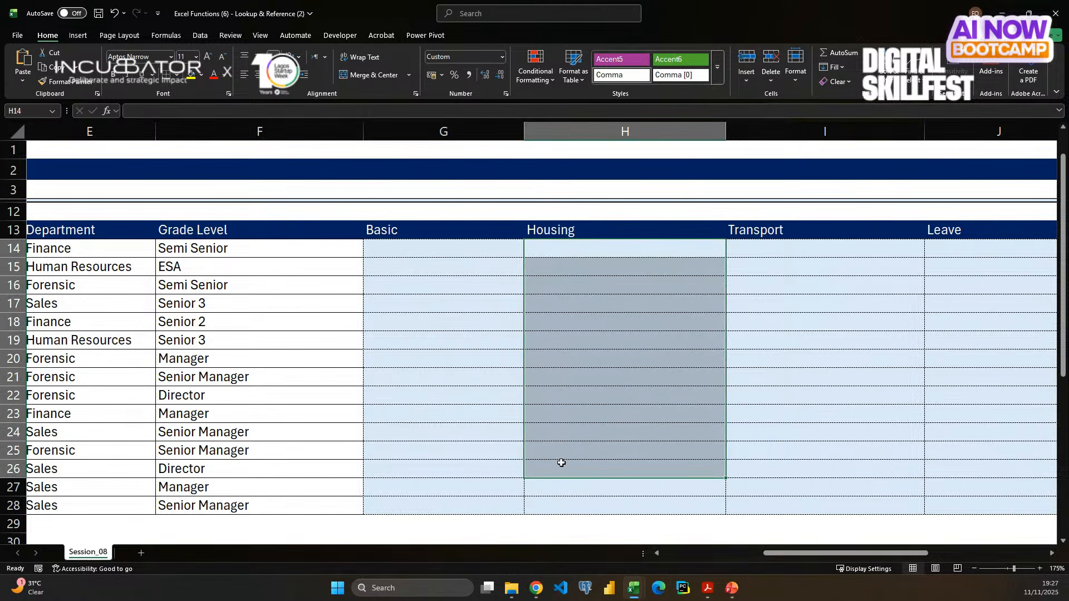
drag(749, 248, 757, 446)
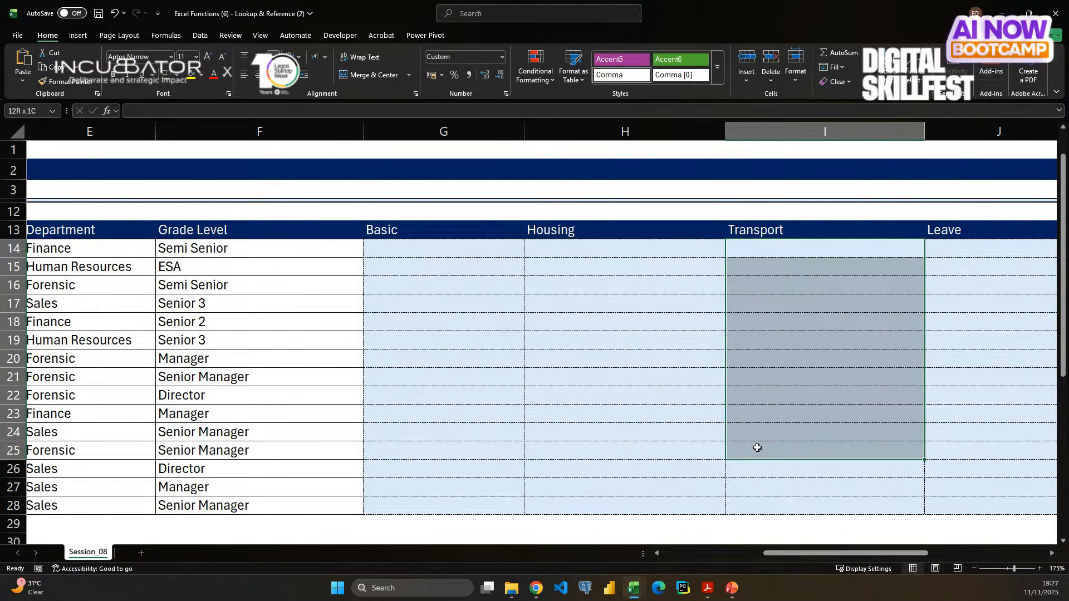
scroll(757, 447, right, 2)
scroll(757, 448, right, 3)
drag(708, 249, 732, 391)
drag(830, 261, 832, 372)
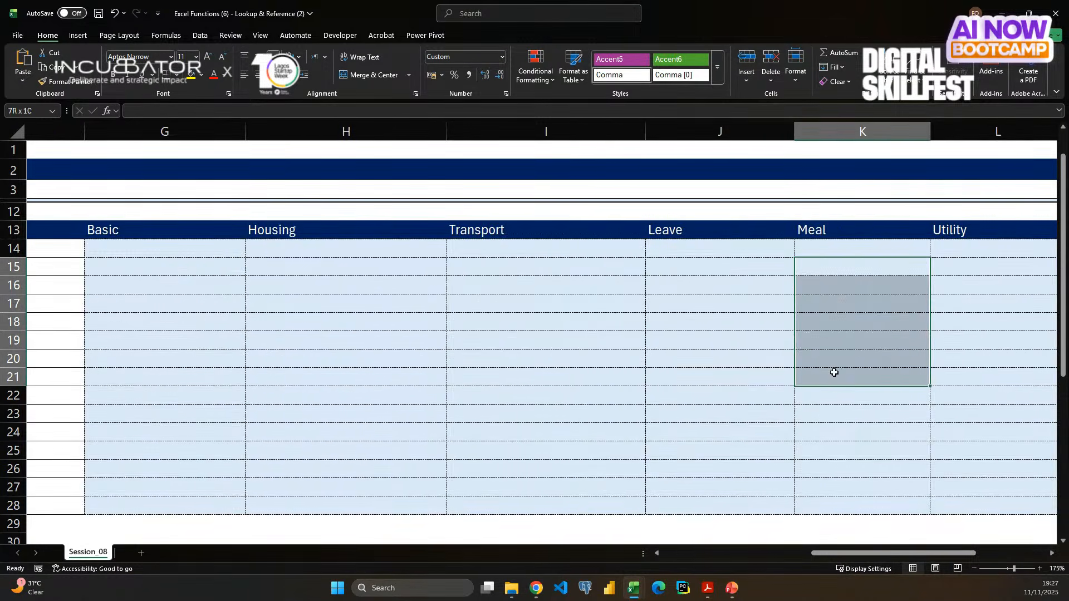
scroll(834, 373, right, 2)
scroll(834, 372, right, 3)
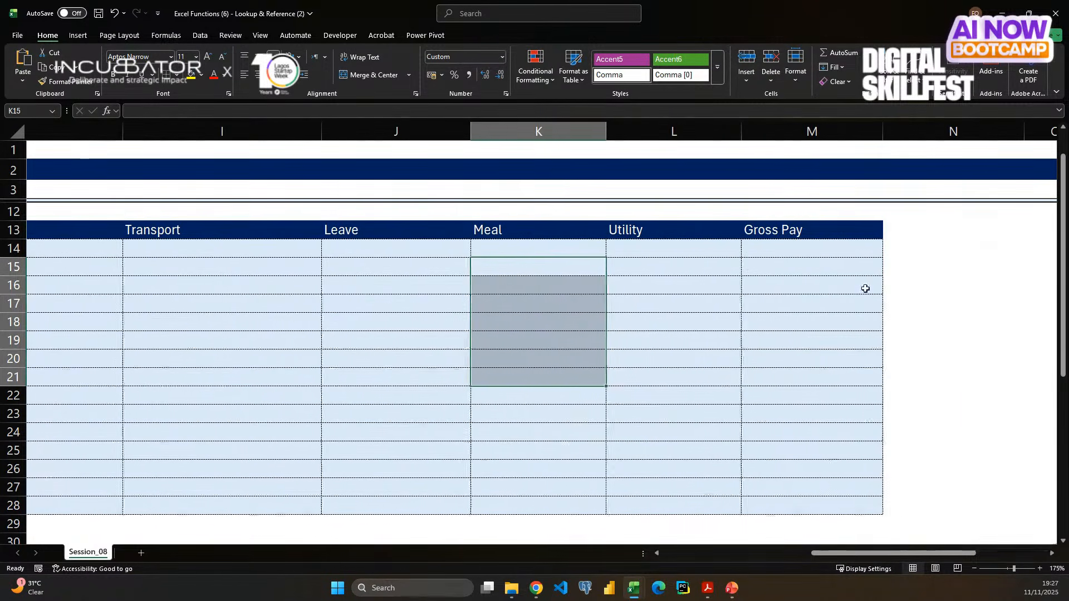
click(696, 267)
drag(694, 282, 725, 410)
drag(795, 270, 798, 424)
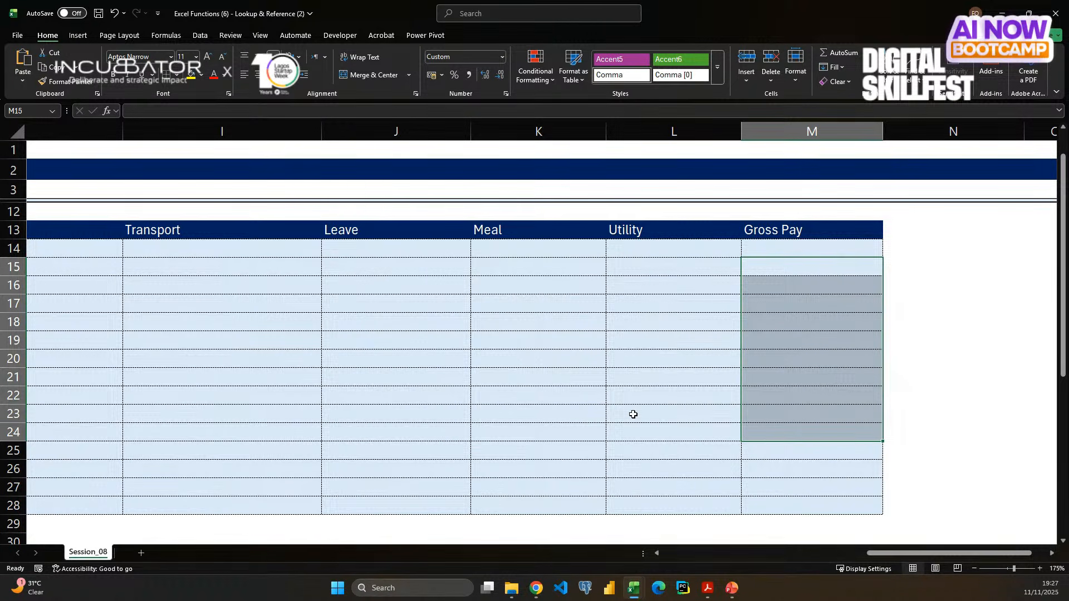
- Compare the blank pay columns with the pay table in rows 31 to 40, checking its Level and Basic columns
scroll(634, 415, left, 5)
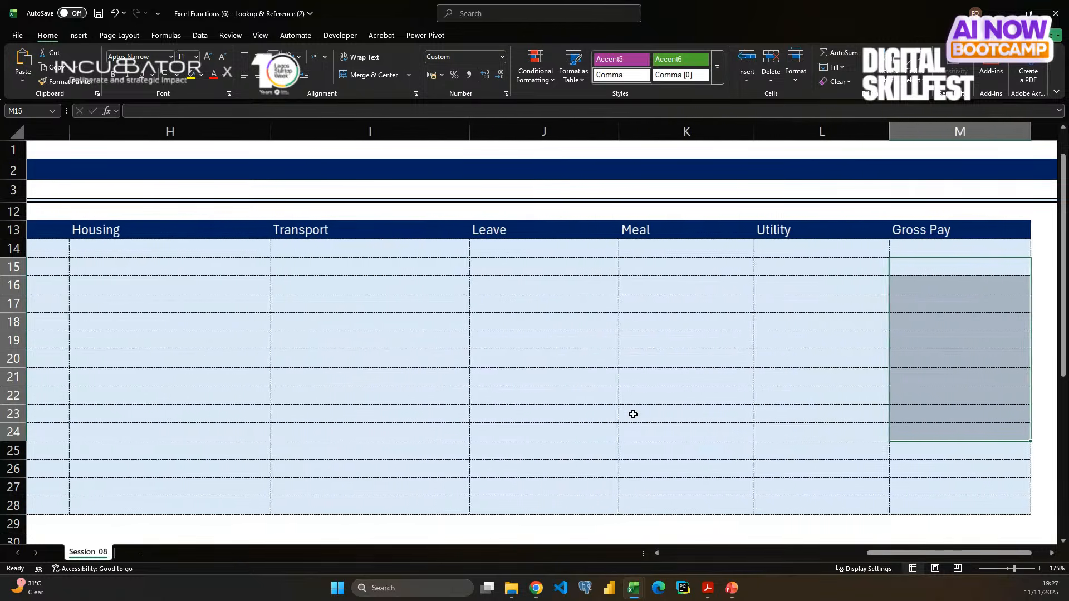
scroll(633, 414, left, 8)
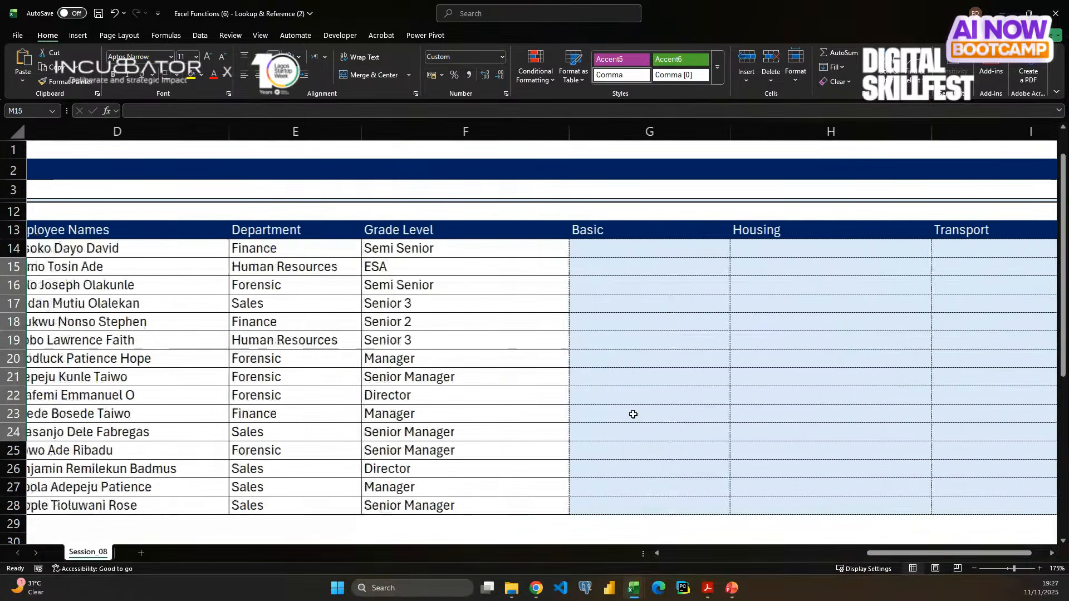
scroll(633, 415, left, 1)
drag(735, 248, 939, 408)
scroll(589, 446, down, 5)
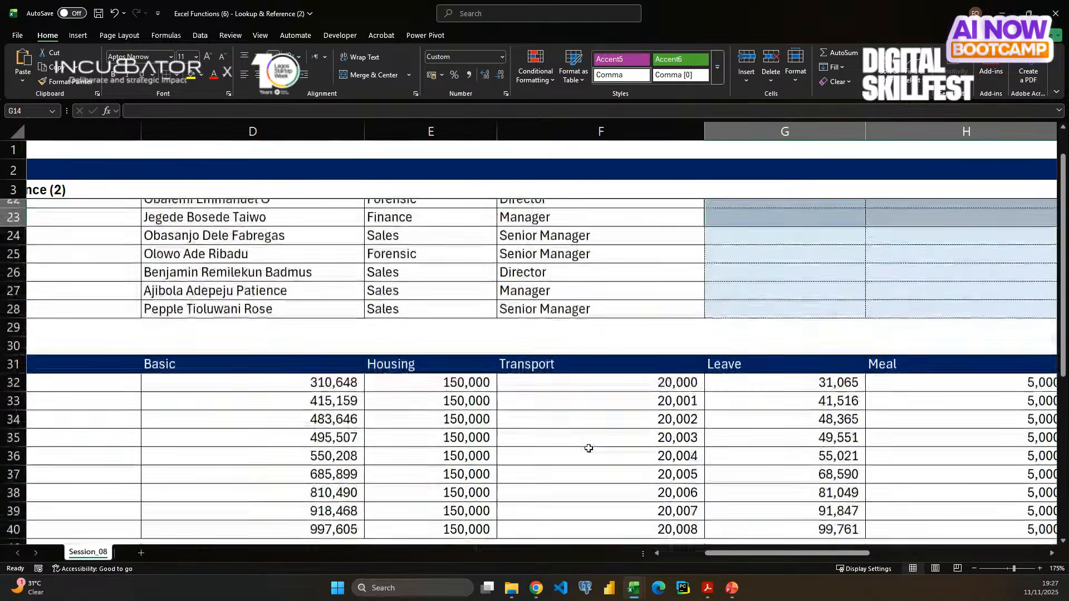
scroll(401, 427, left, 5)
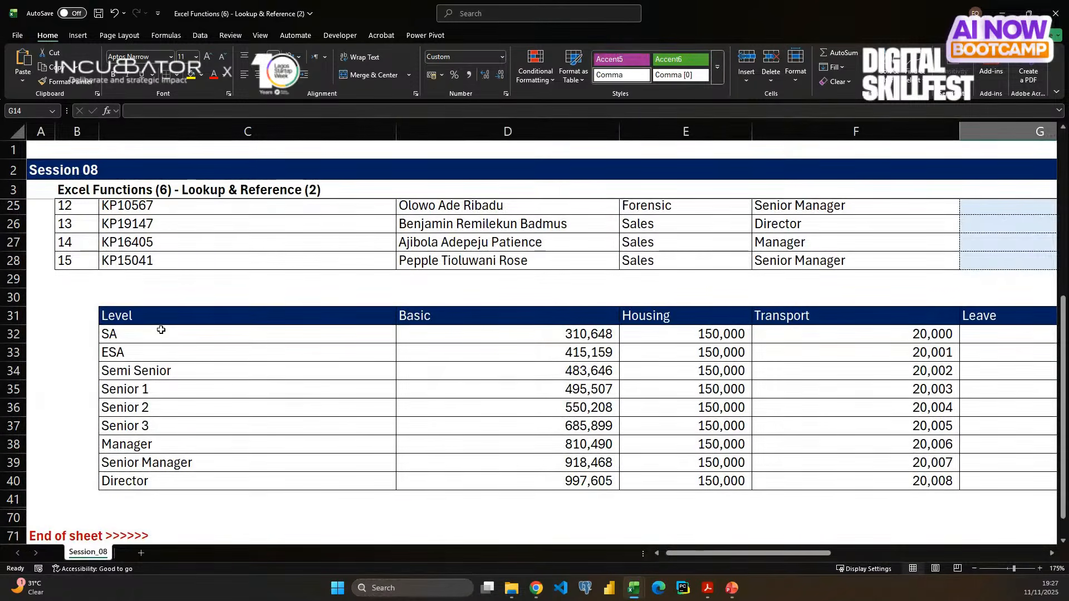
drag(162, 330, 620, 482)
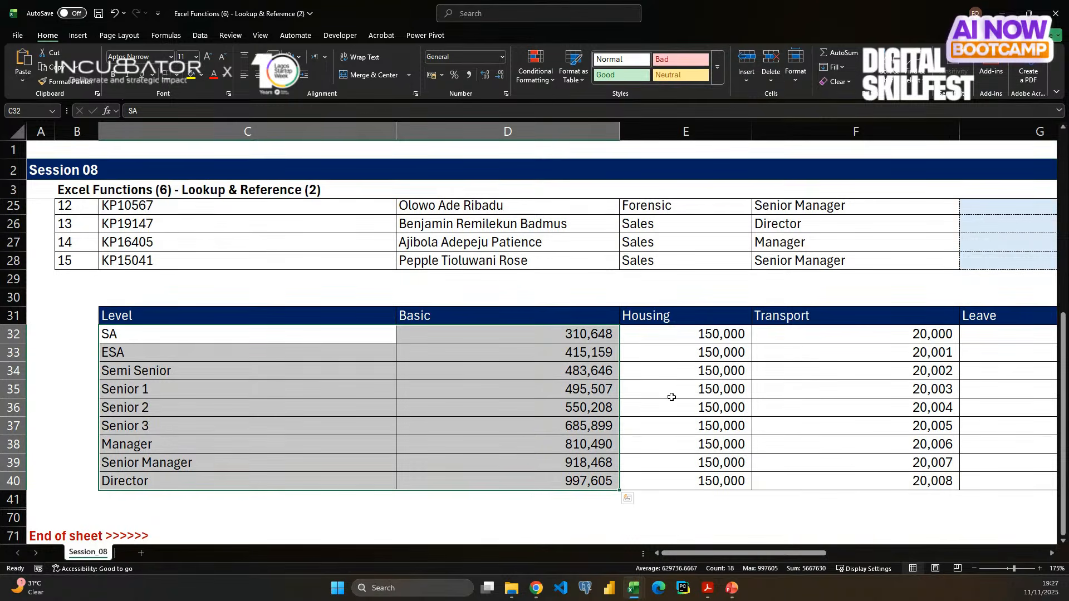
- Check the blank Basic column of the employee table against the employees' Grade Level entries
scroll(671, 397, up, 1)
scroll(671, 397, up, 3)
scroll(671, 397, right, 2)
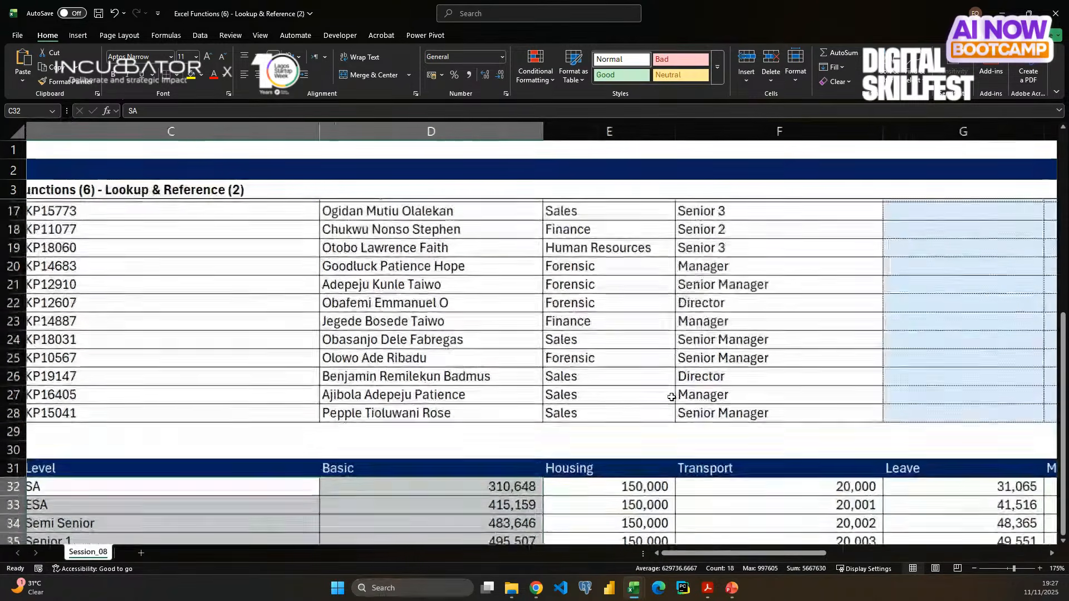
drag(909, 228, 1028, 476)
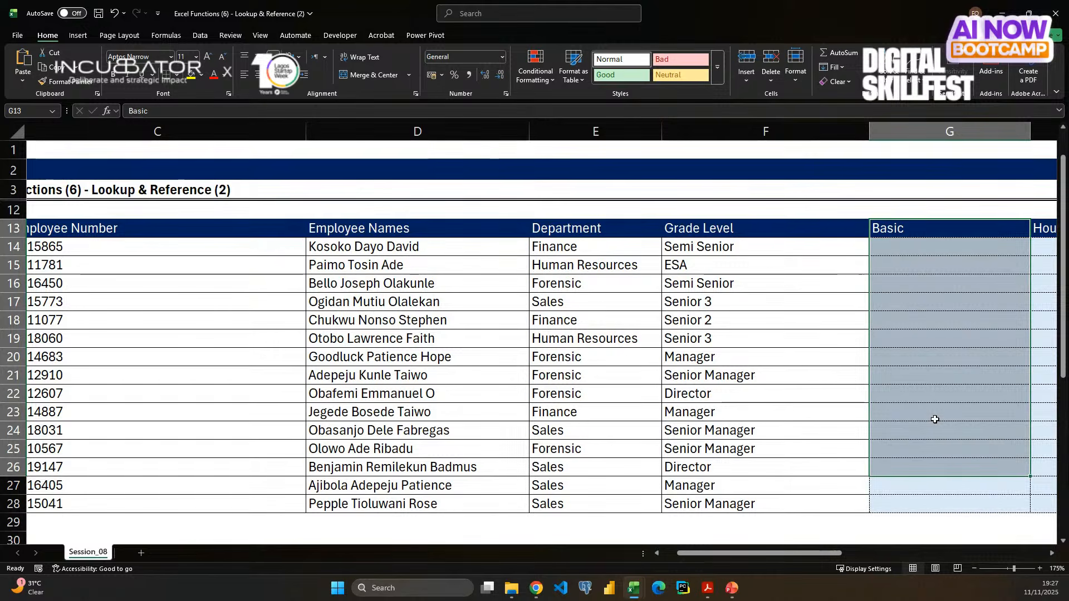
click(763, 389)
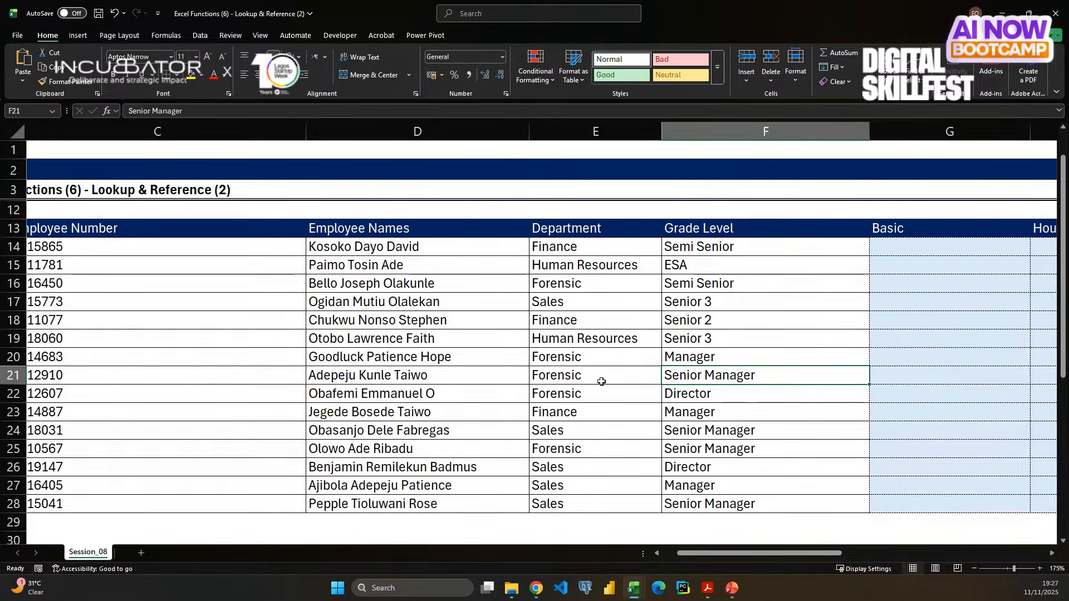
- Compare the first employee's record in row 14 with the Level and Basic entries of the pay table
scroll(601, 379, left, 1)
scroll(601, 381, right, 1)
scroll(601, 382, down, 1)
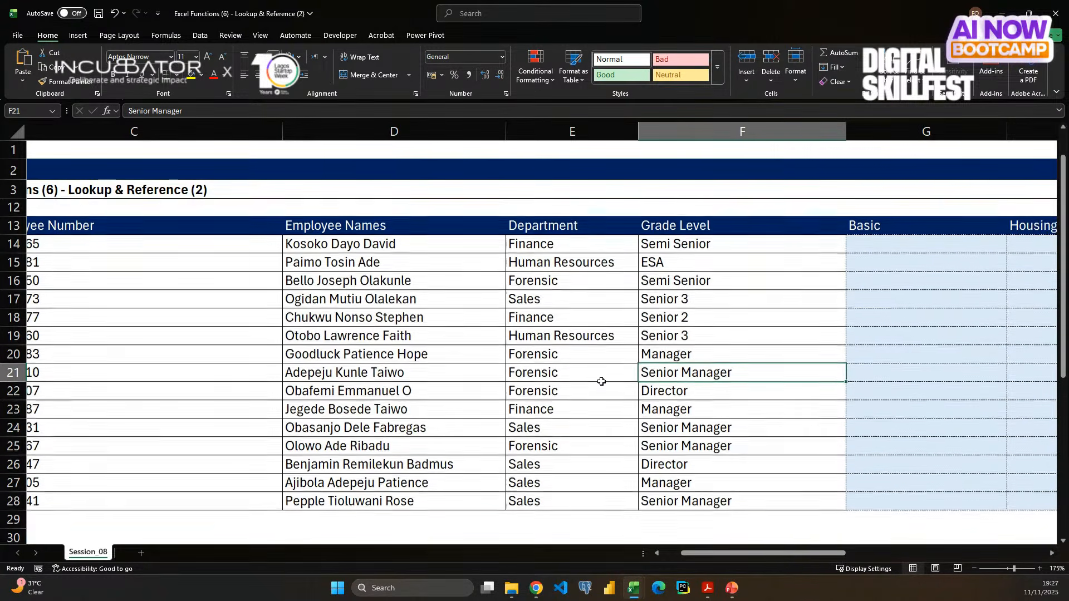
scroll(601, 382, up, 1)
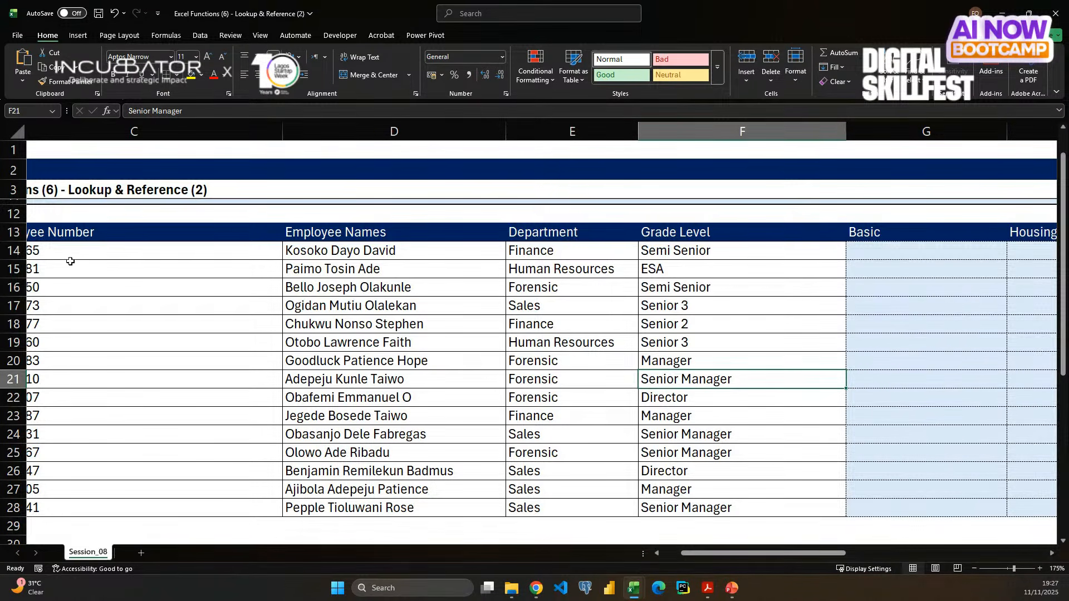
click(14, 252)
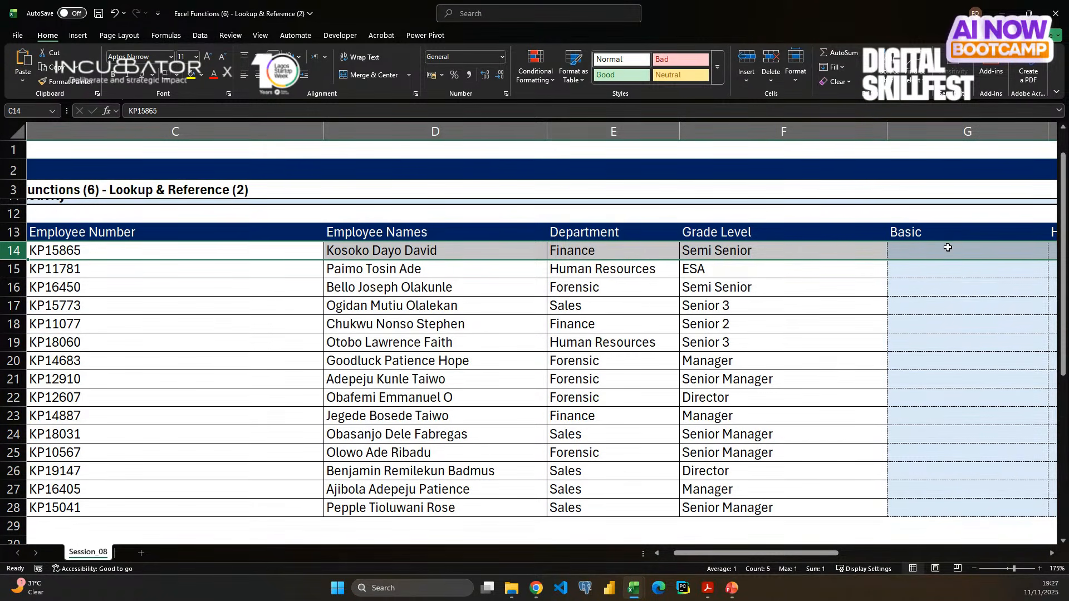
scroll(763, 378, down, 3)
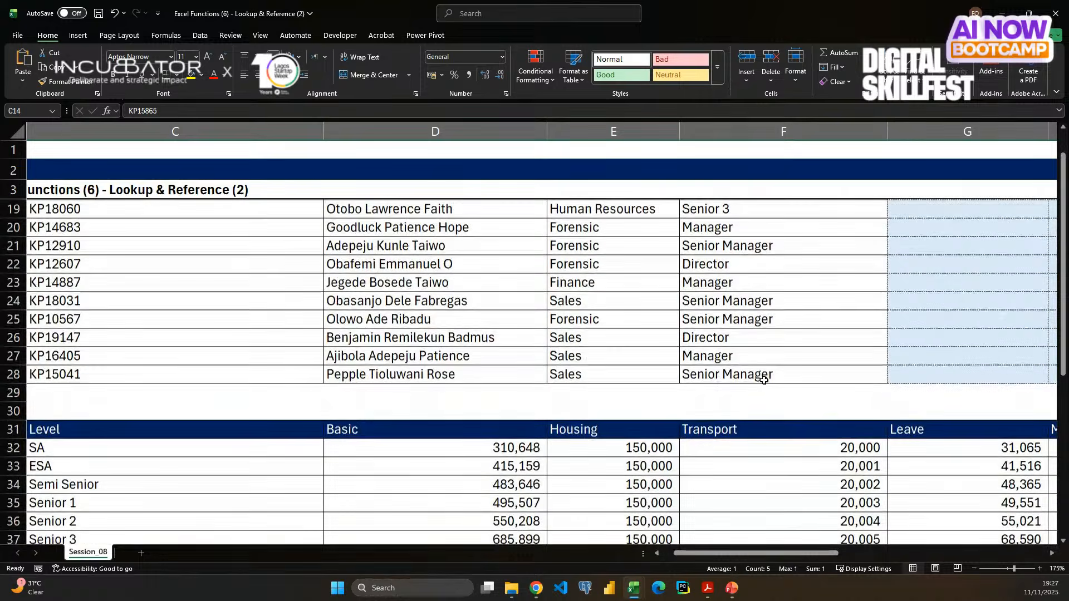
drag(139, 445, 397, 536)
scroll(503, 377, up, 2)
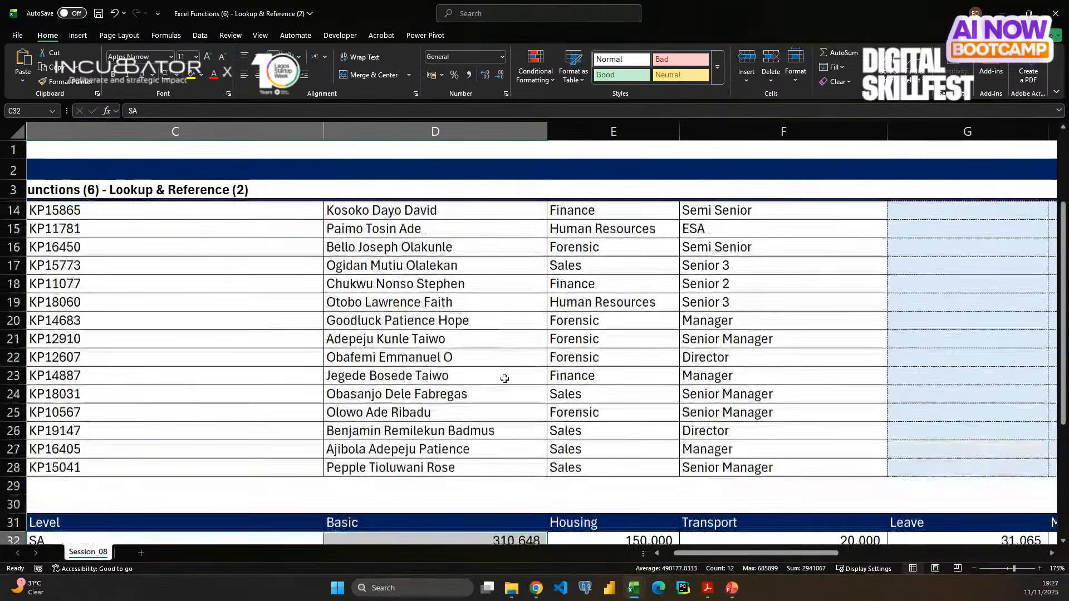
scroll(504, 379, up, 1)
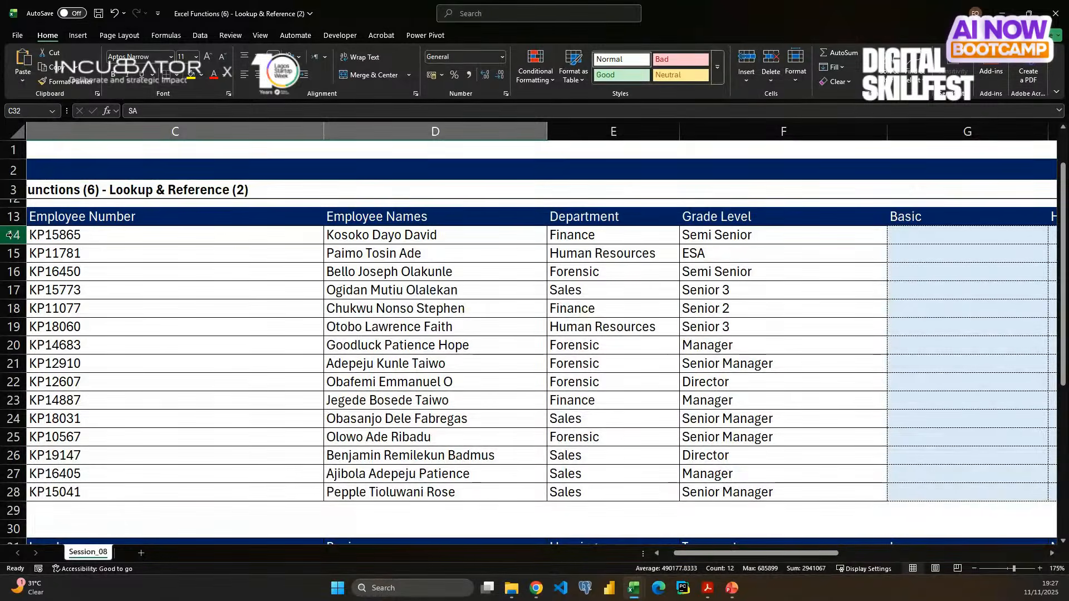
click(10, 235)
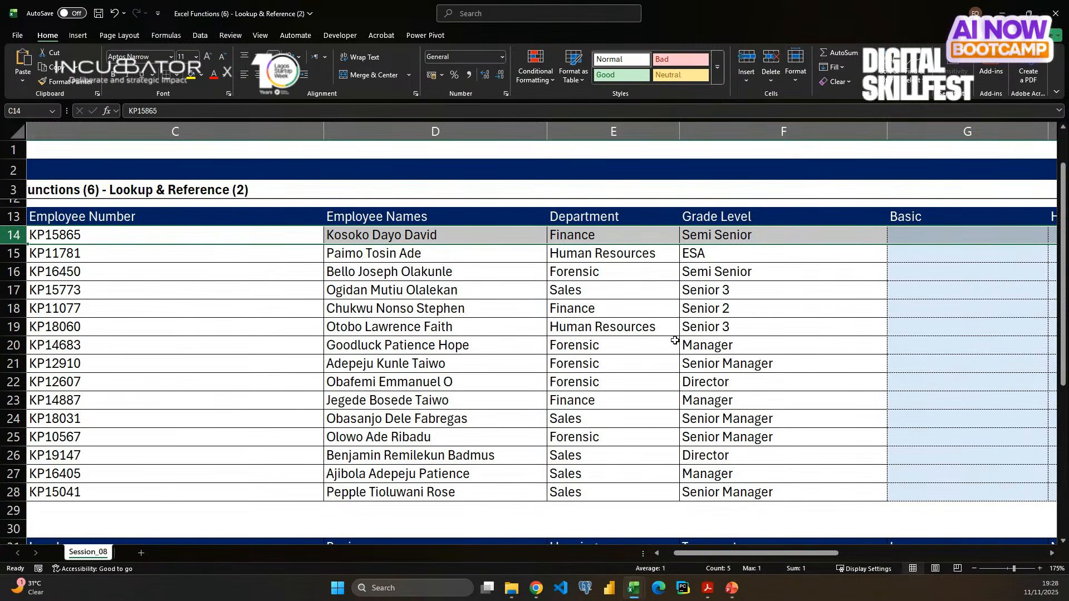
- Examine the pay table's Level column, C32:C40, as the match for the employees' grade levels
scroll(674, 340, down, 1)
scroll(675, 340, down, 3)
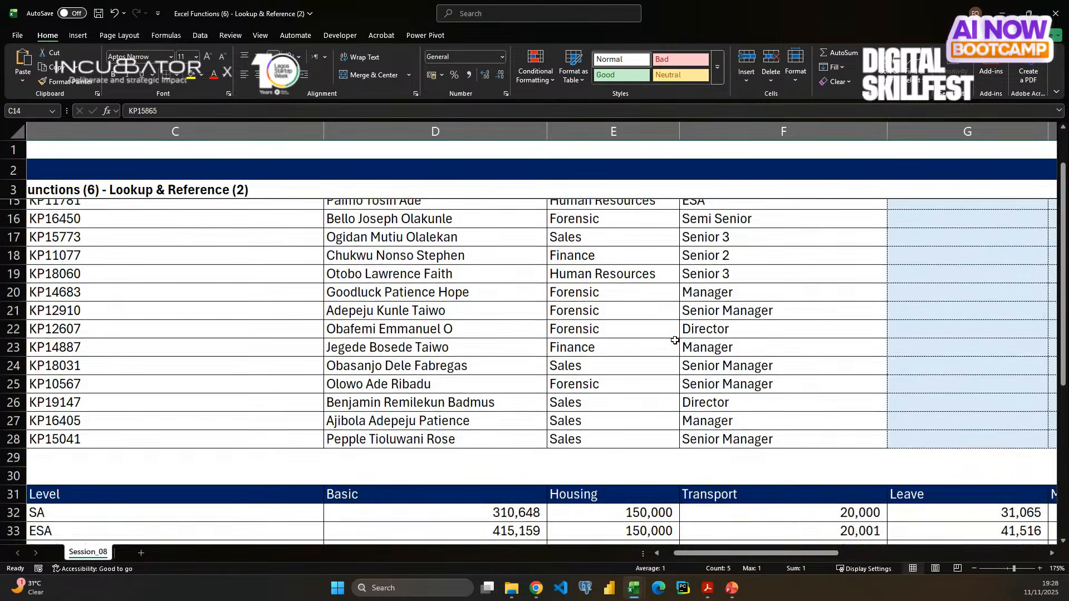
scroll(369, 453, left, 2)
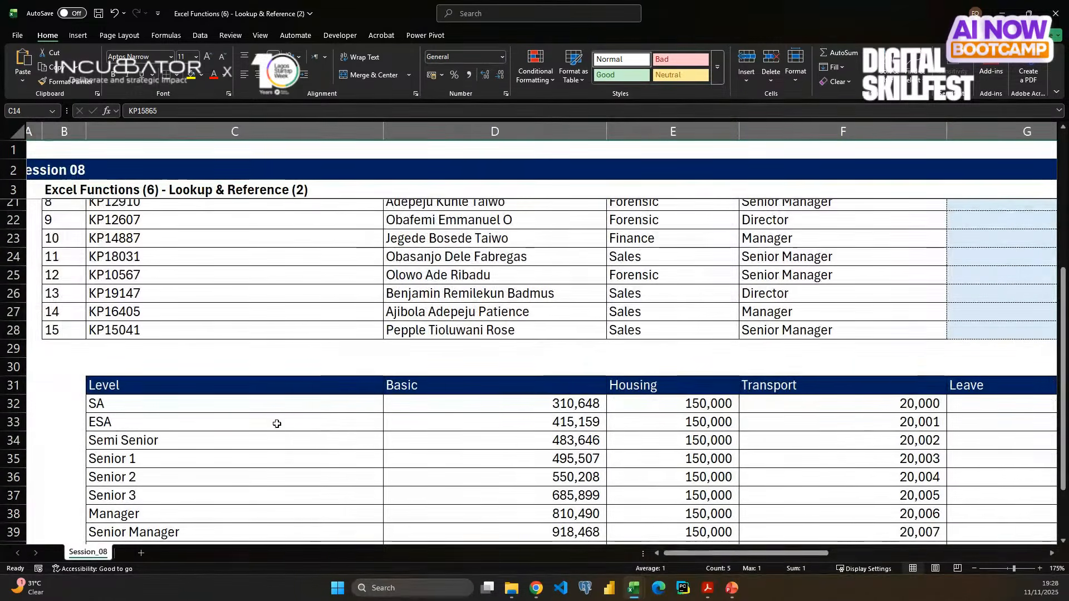
drag(263, 406, 262, 478)
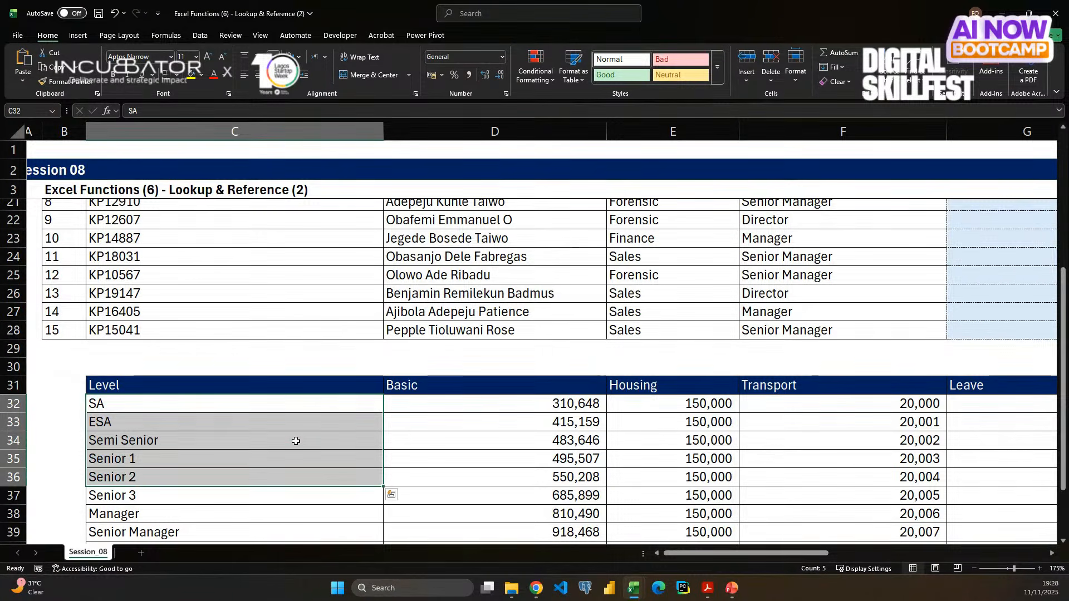
click(751, 218)
drag(280, 404, 261, 498)
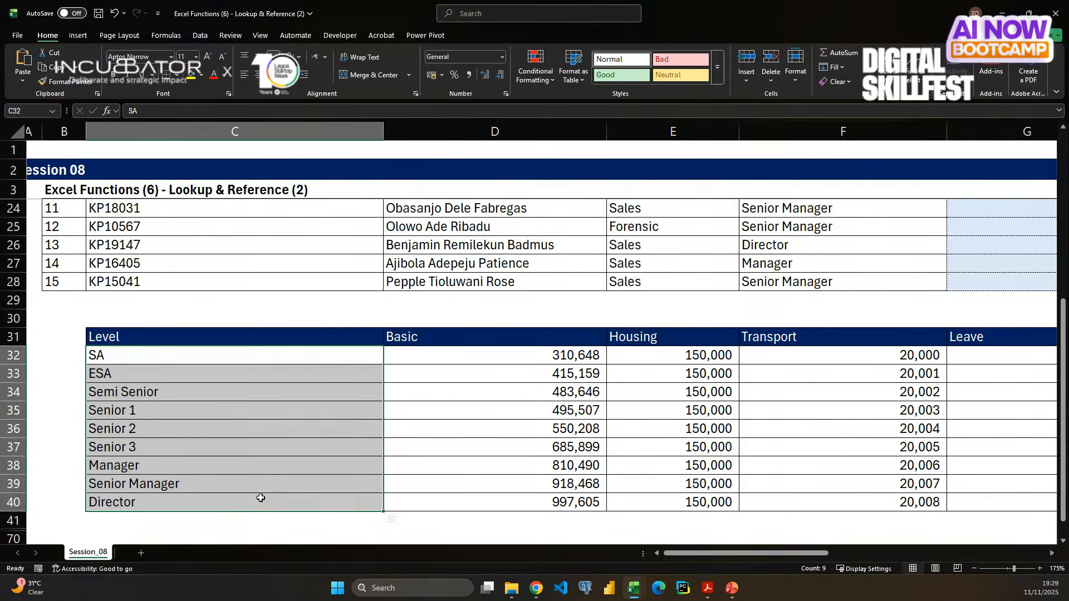
click(339, 389)
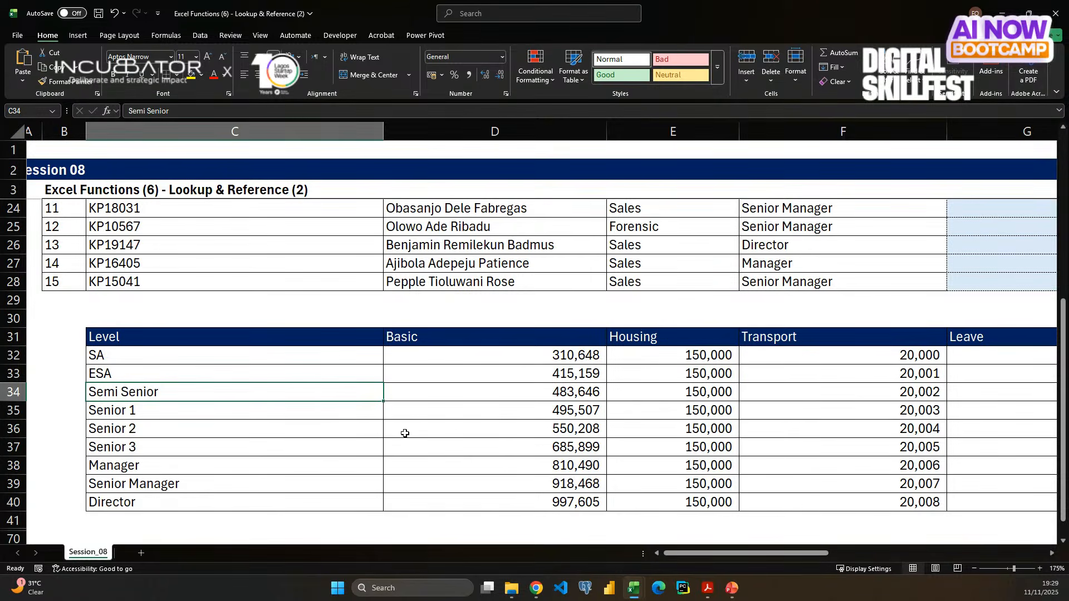
- Start a VLOOKUP in the first employee's Basic cell, G14, with the grade level in F14 as lookup value
scroll(543, 417, up, 2)
scroll(542, 417, right, 1)
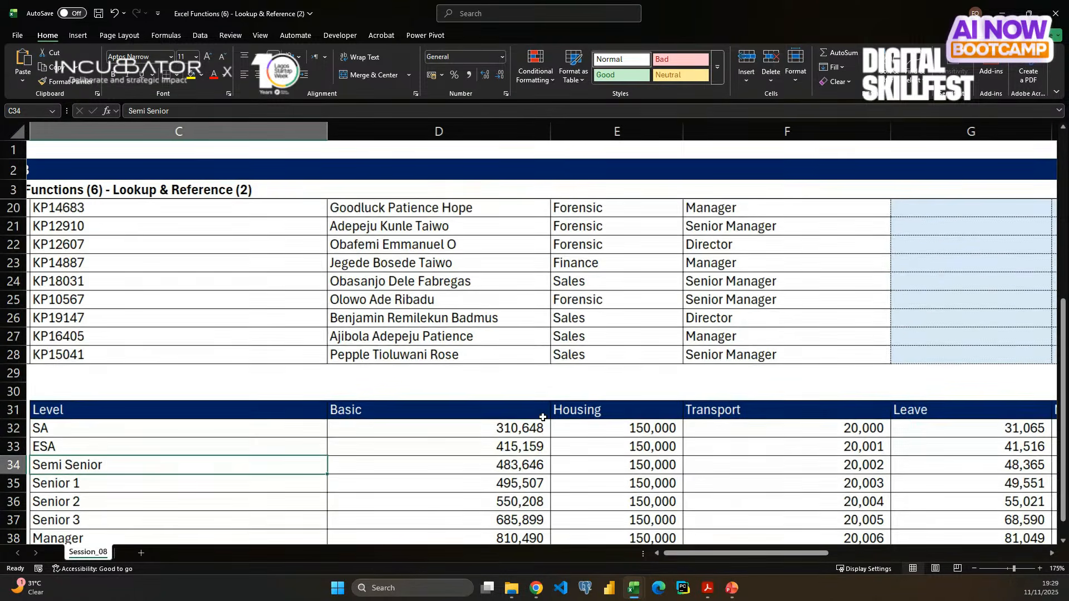
scroll(543, 417, up, 2)
scroll(543, 417, right, 1)
scroll(542, 417, up, 1)
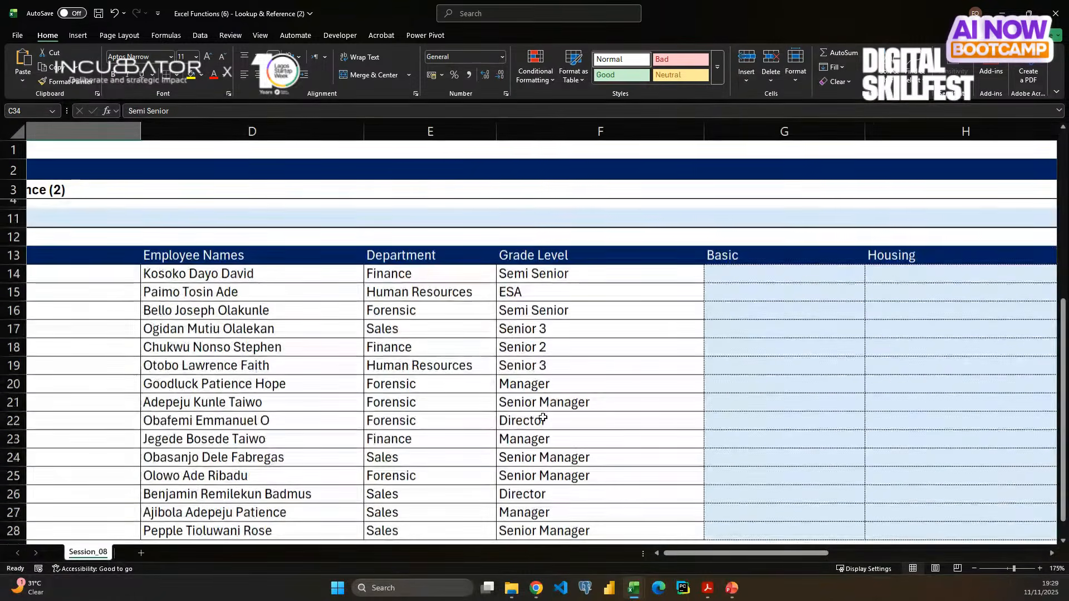
scroll(543, 418, right, 1)
click(539, 282)
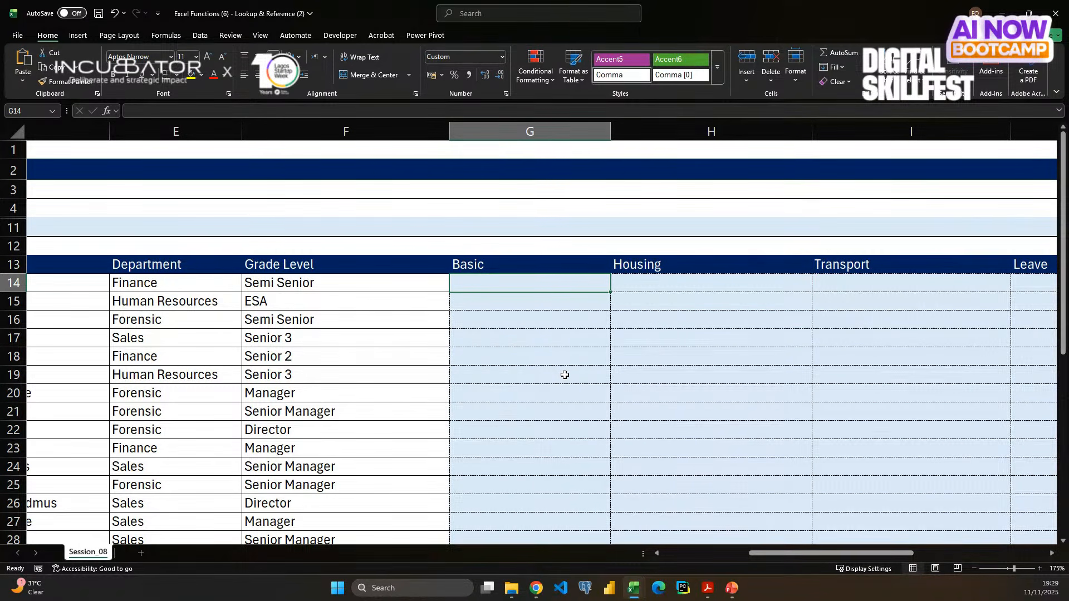
text(=vloo)
key(Tab)
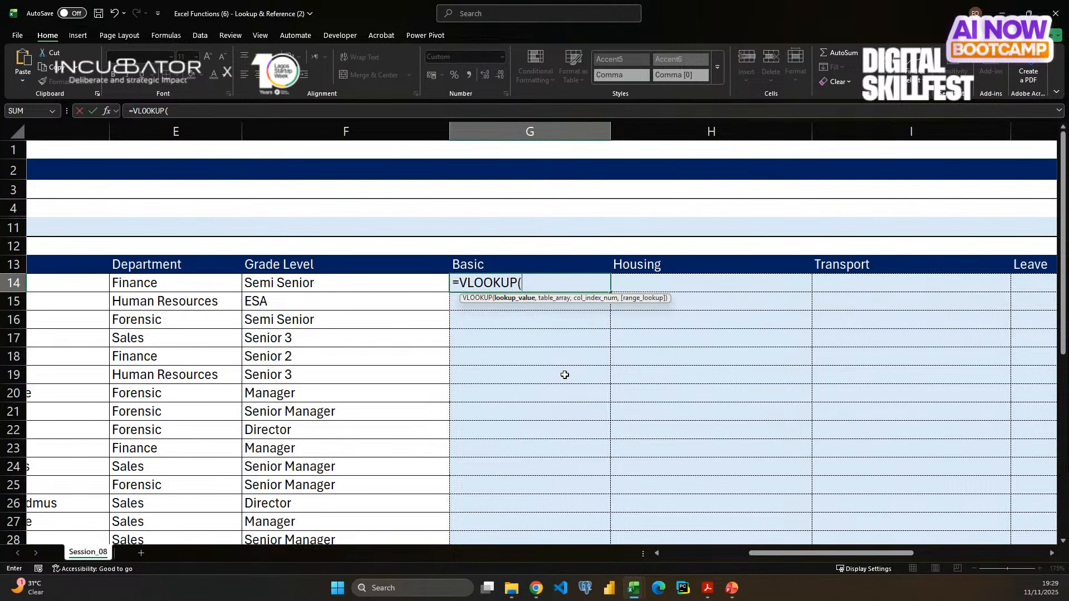
click(309, 285)
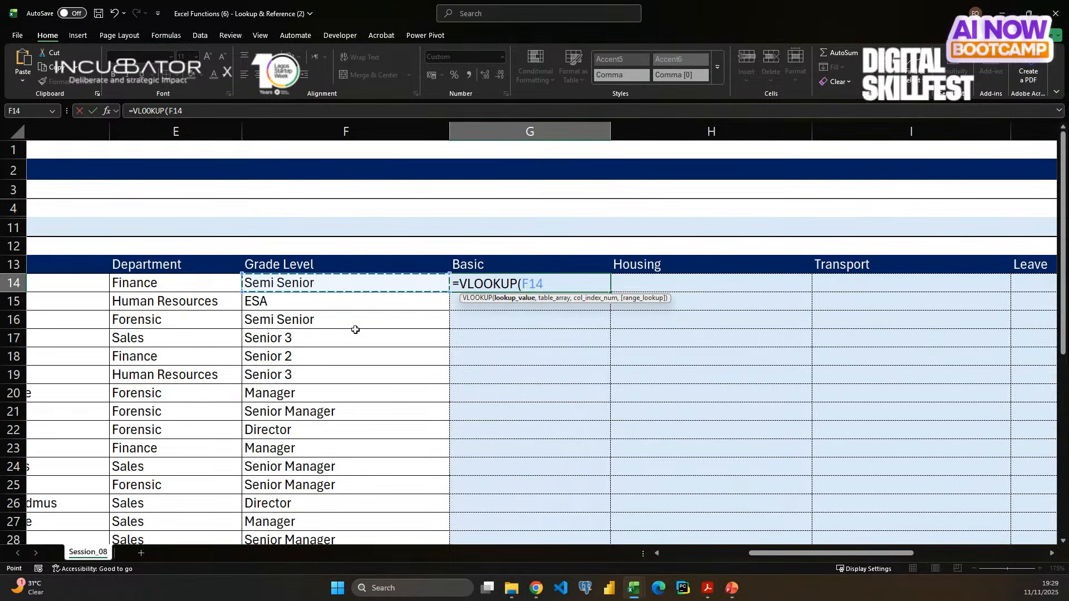
text(,)
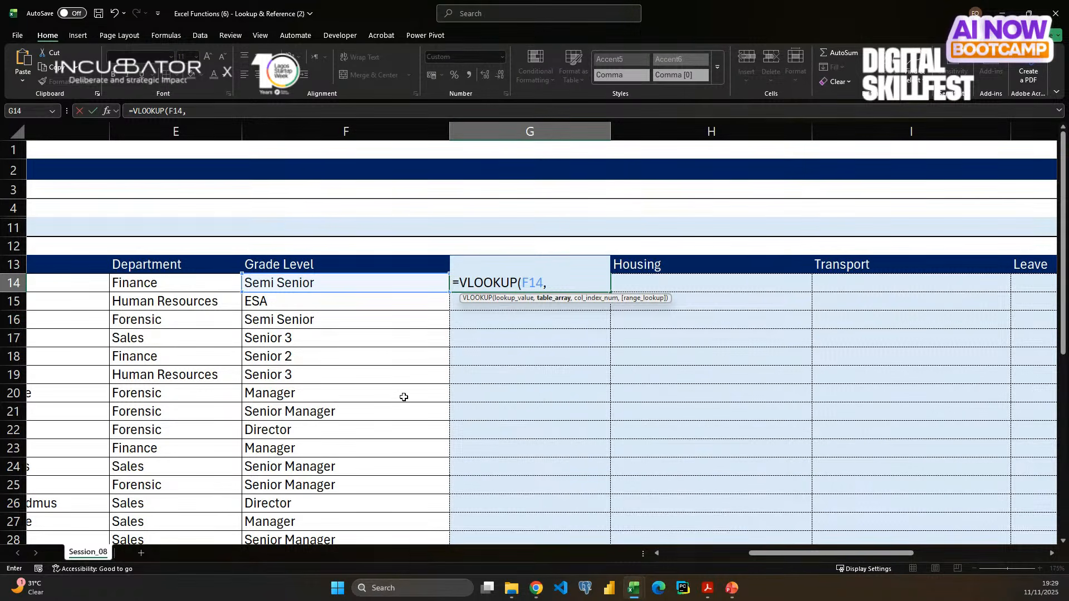
- Set the VLOOKUP's table array to the pay table's data range, C32:J40
scroll(401, 400, down, 2)
scroll(401, 399, left, 1)
scroll(401, 399, down, 4)
scroll(402, 400, left, 3)
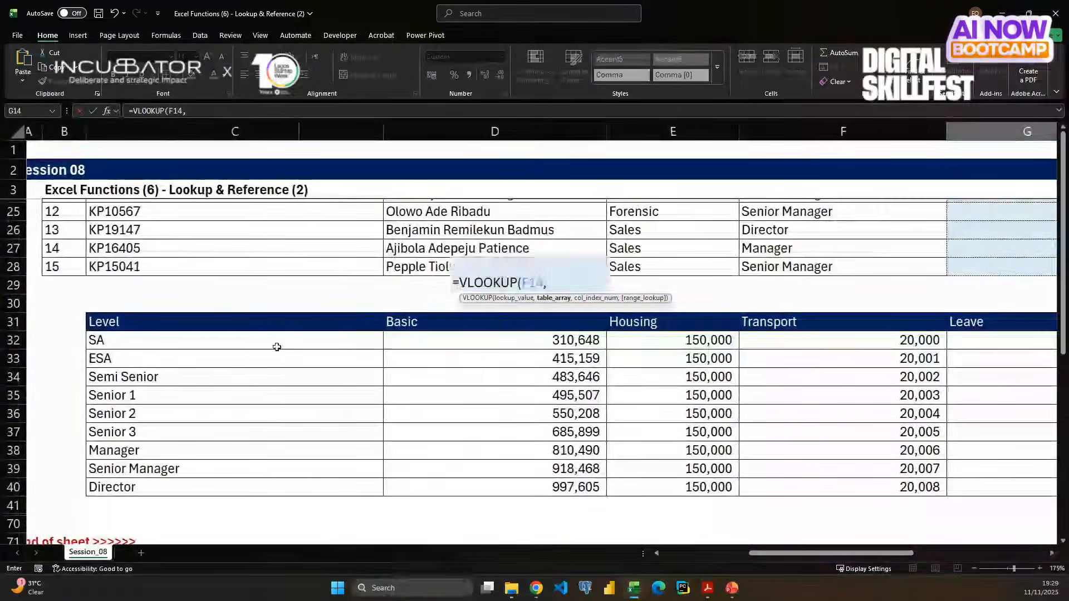
click(262, 339)
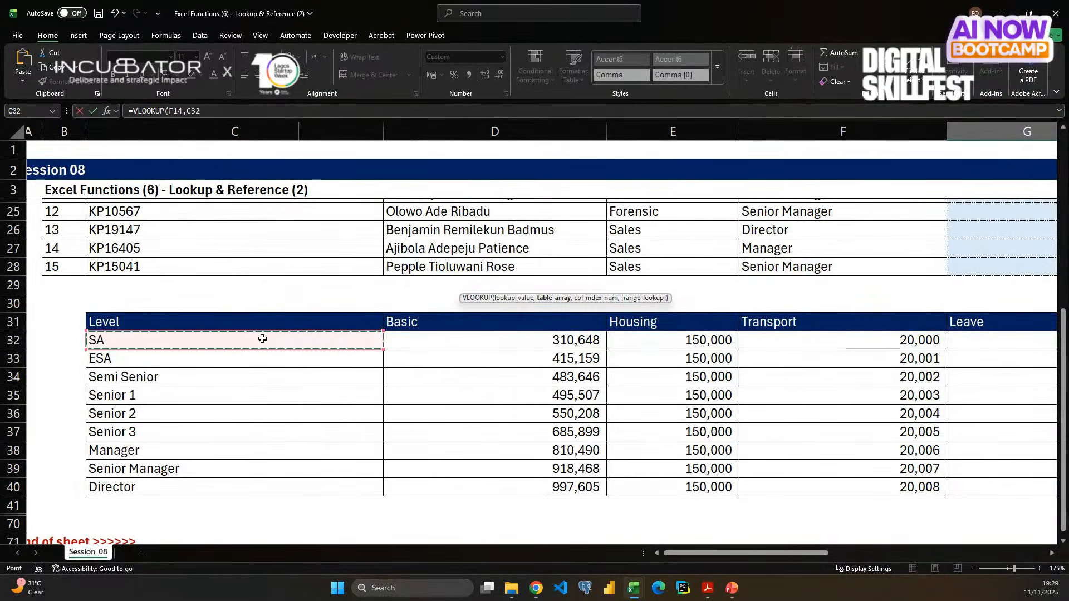
key(ctrl+shift+Right)
key(ctrl+shift+Down)
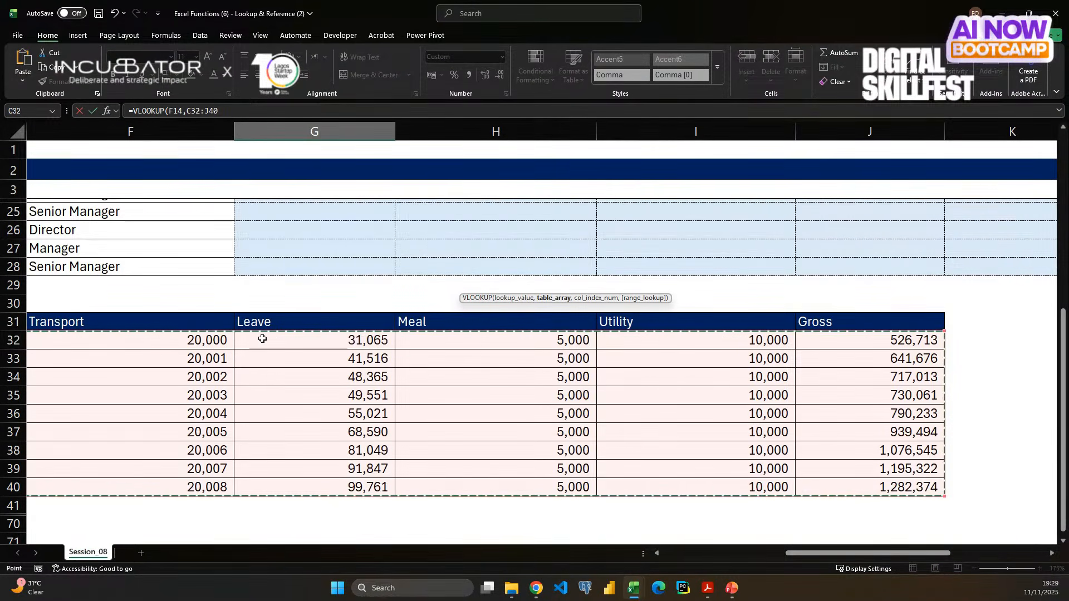
scroll(391, 366, up, 3)
scroll(392, 367, up, 4)
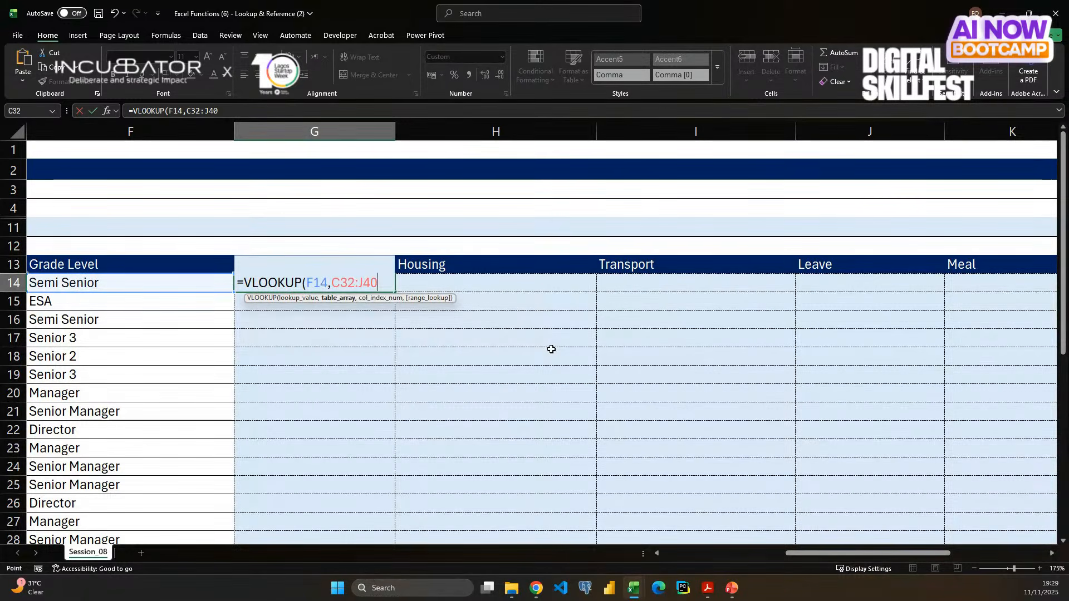
text(,)
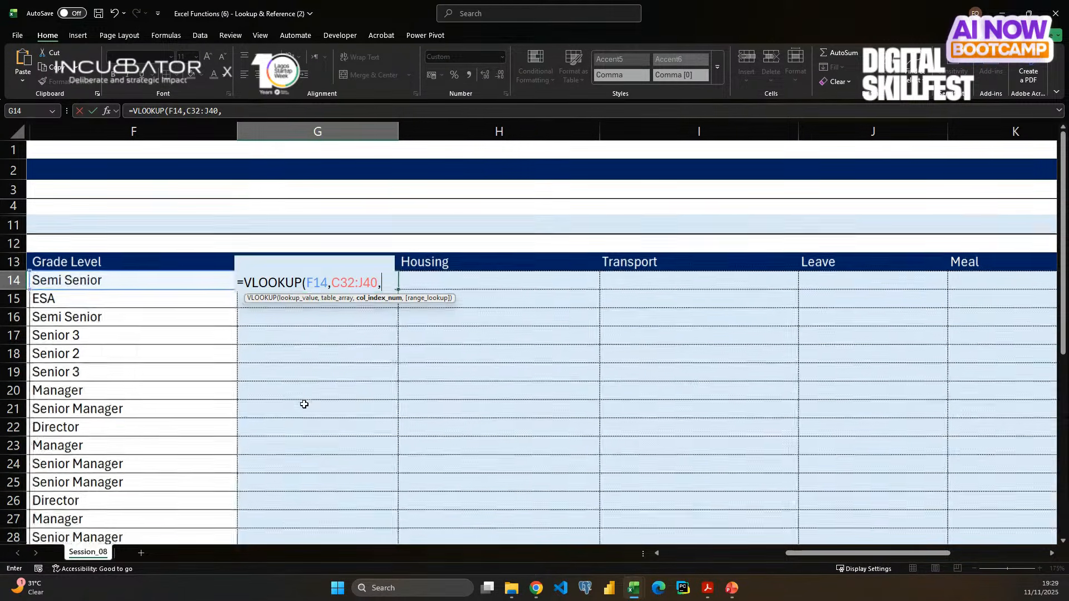
- Complete the VLOOKUP in G14 with column index 2 for Basic and range lookup 0 for an exact match
scroll(304, 404, down, 3)
scroll(303, 403, left, 2)
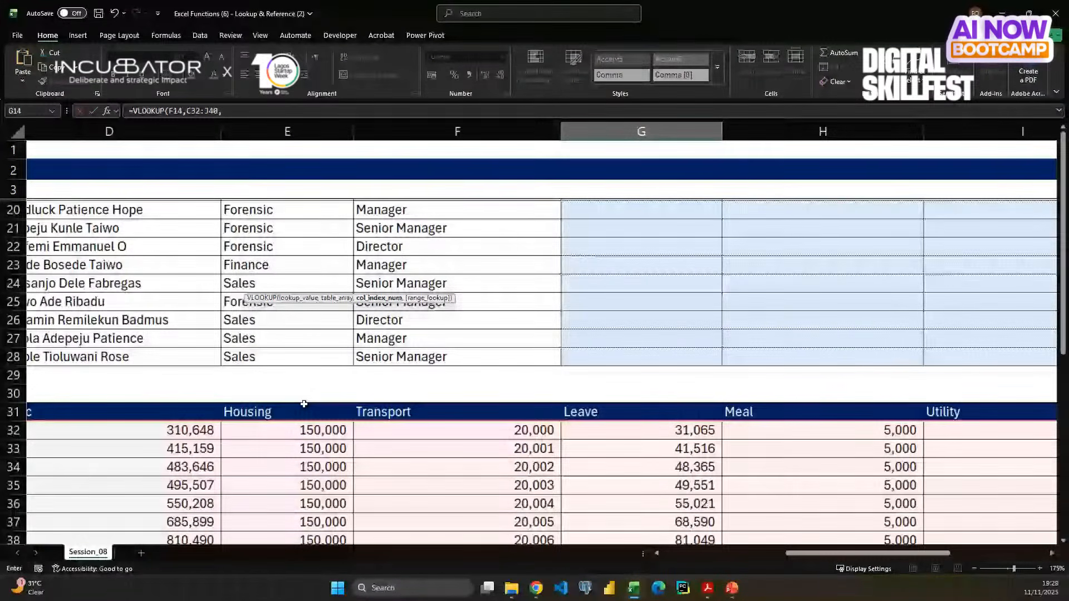
scroll(304, 404, left, 2)
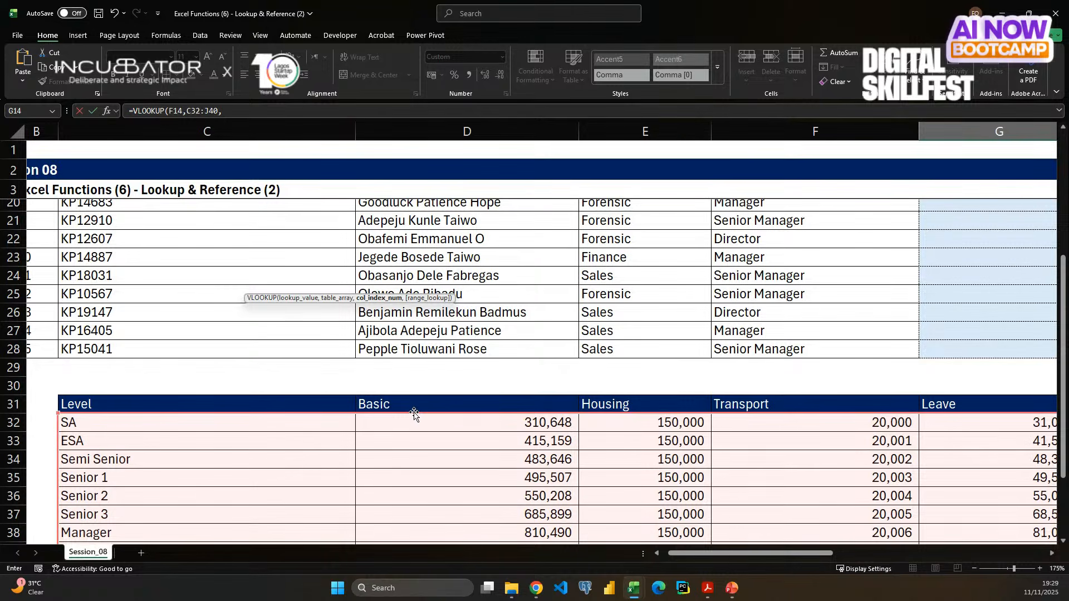
scroll(613, 301, up, 3)
scroll(613, 301, right, 2)
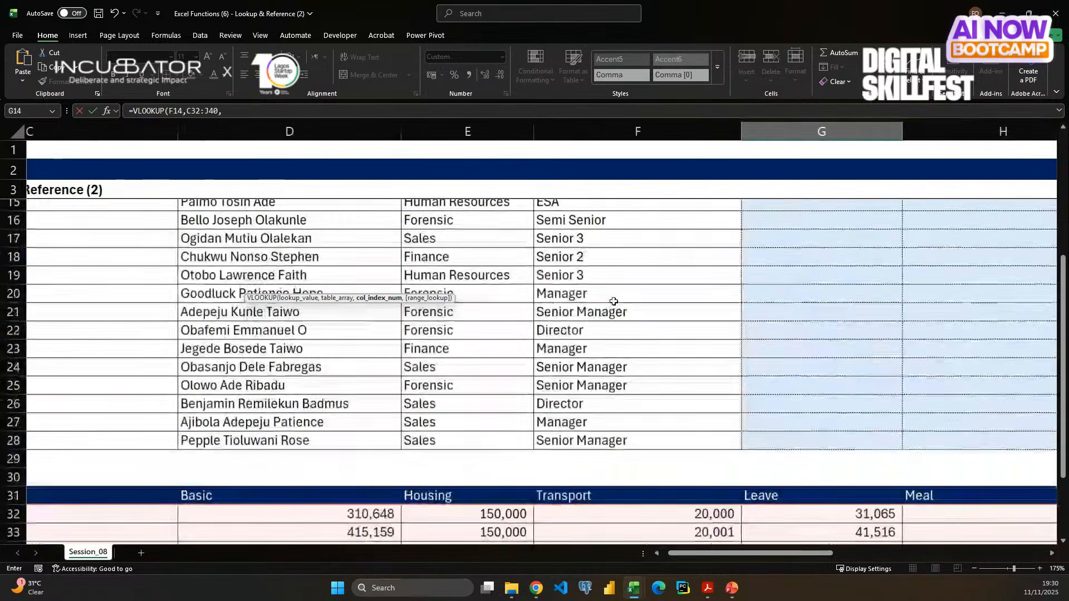
scroll(613, 302, right, 1)
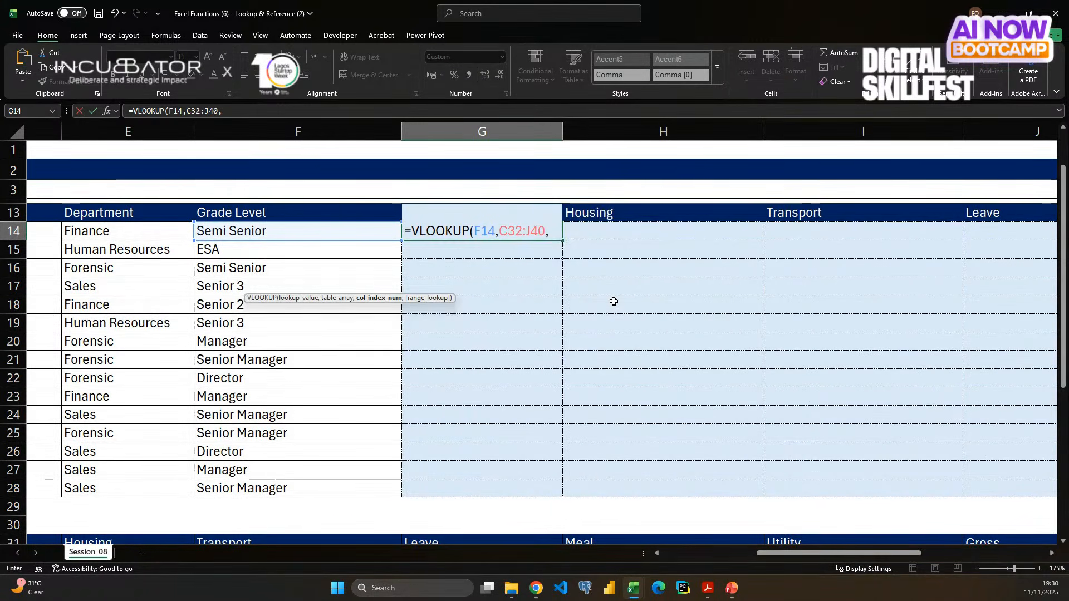
text(2,)
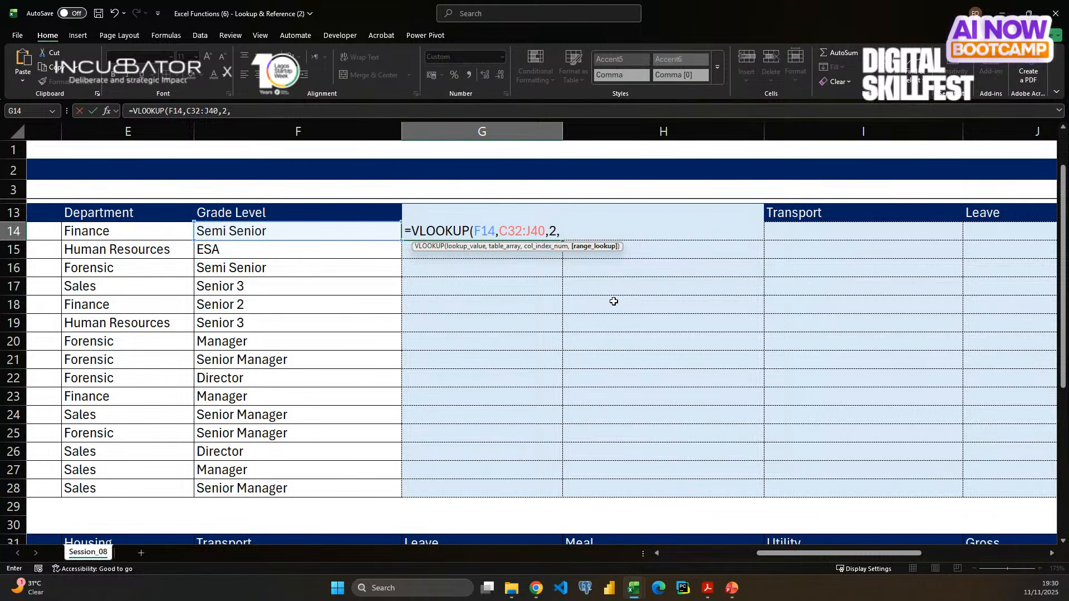
text( 0))
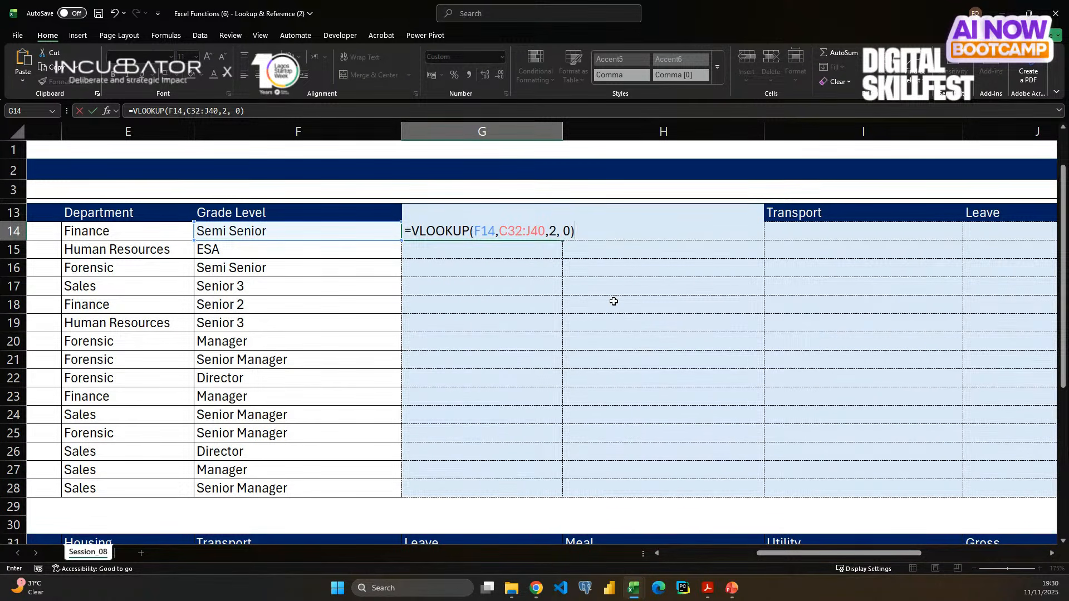
key(Return)
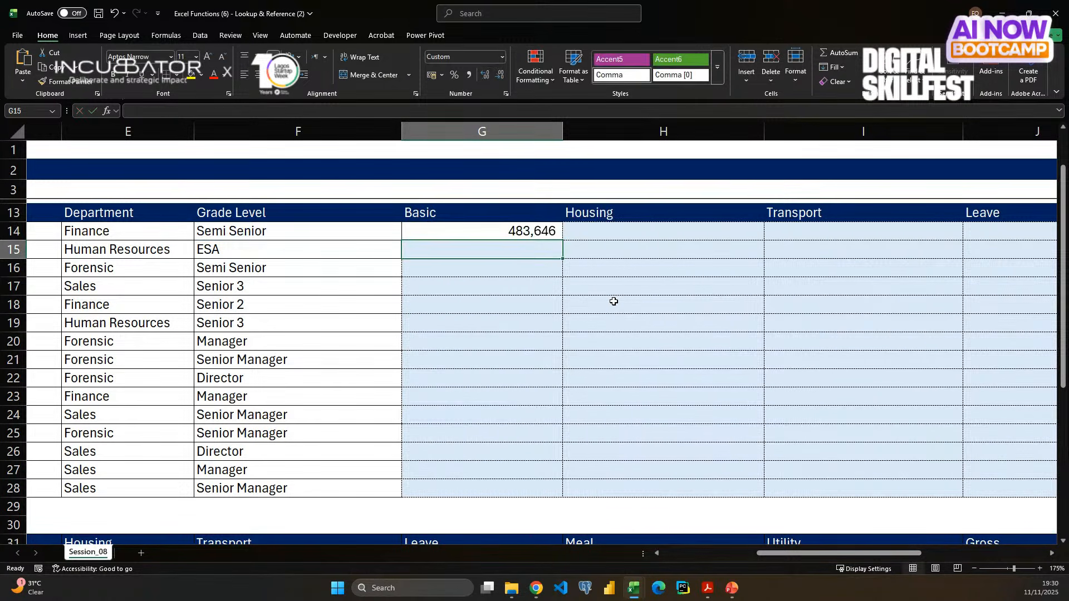
- Copy the Basic formula from G14 down to G26 and check row 23's lookup against the Manager grade in row 20
click(526, 231)
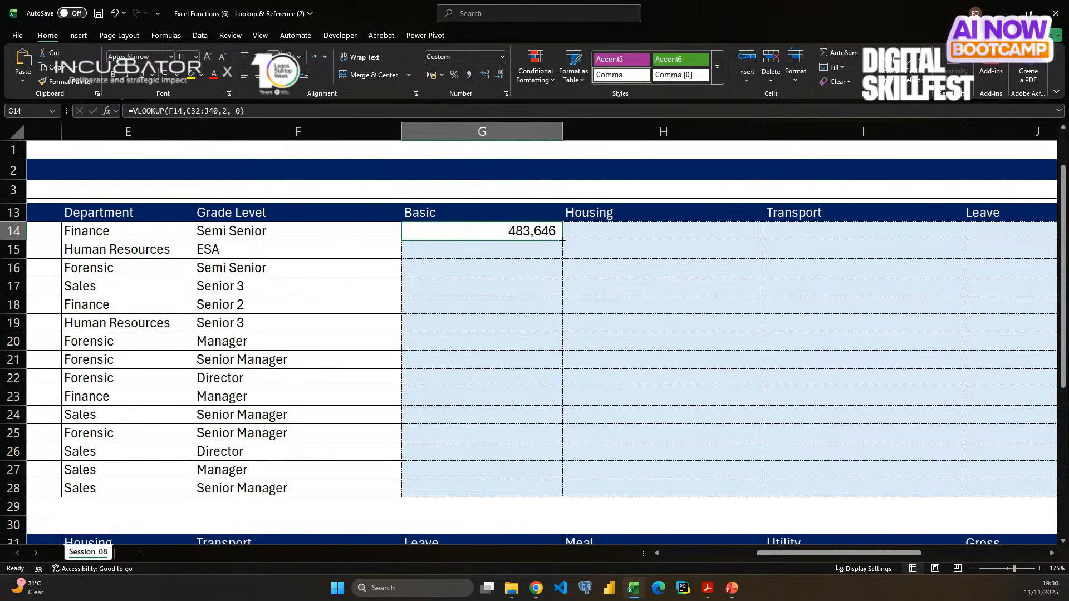
drag(563, 242, 559, 455)
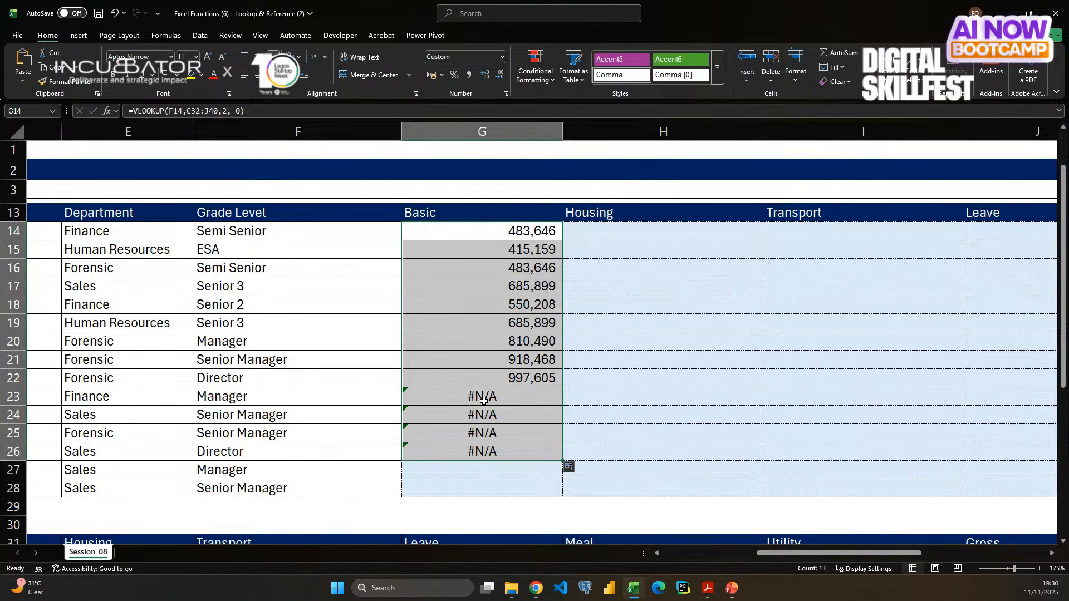
click(483, 400)
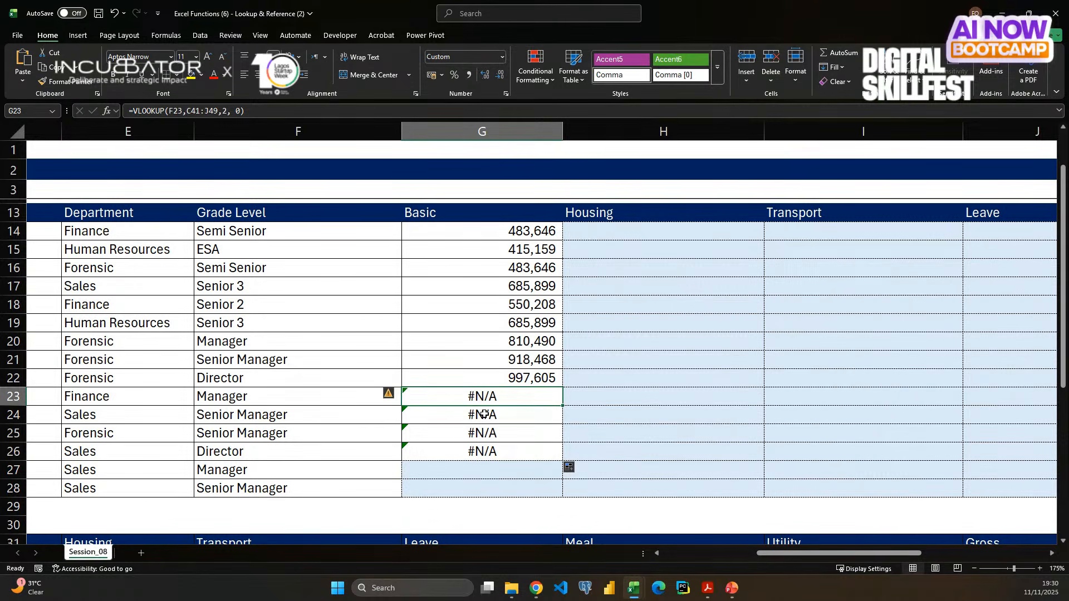
click(284, 400)
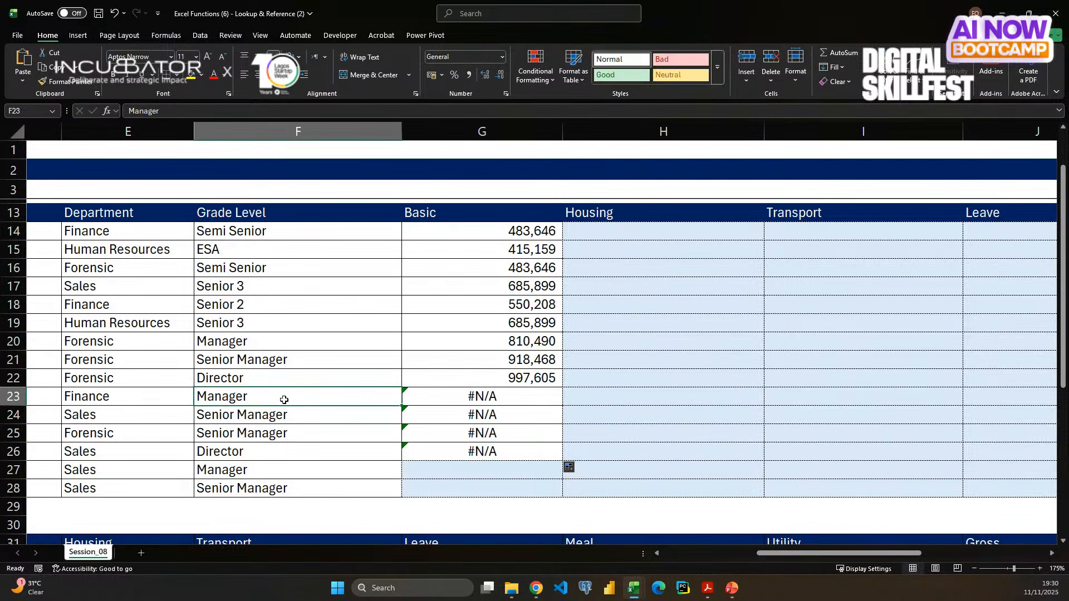
click(267, 341)
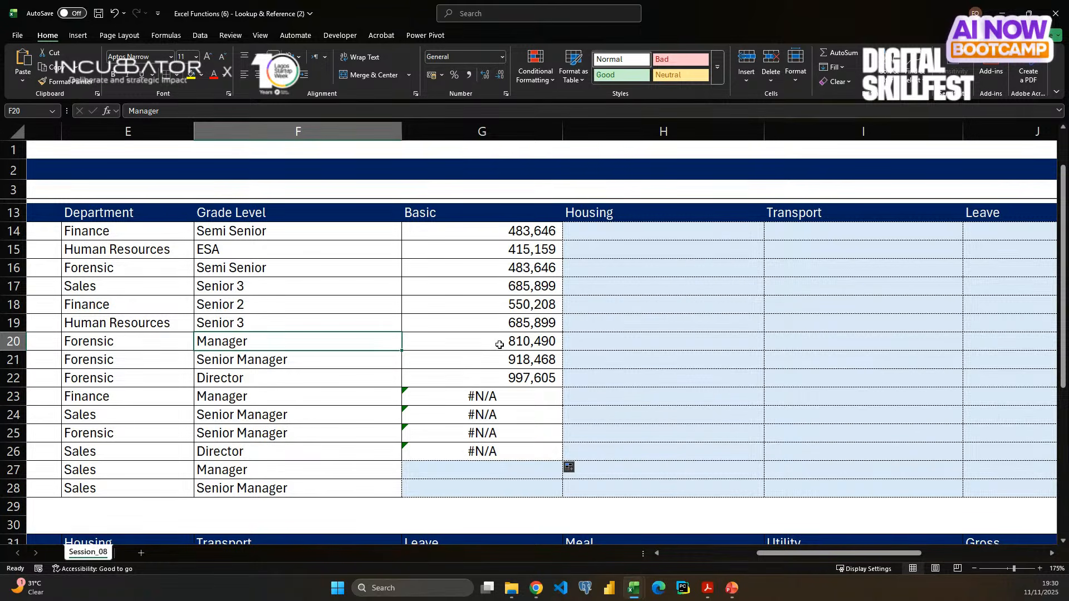
- Check the Manager grade in F23 and inspect the VLOOKUP formula in the first Basic cell, G14
click(288, 399)
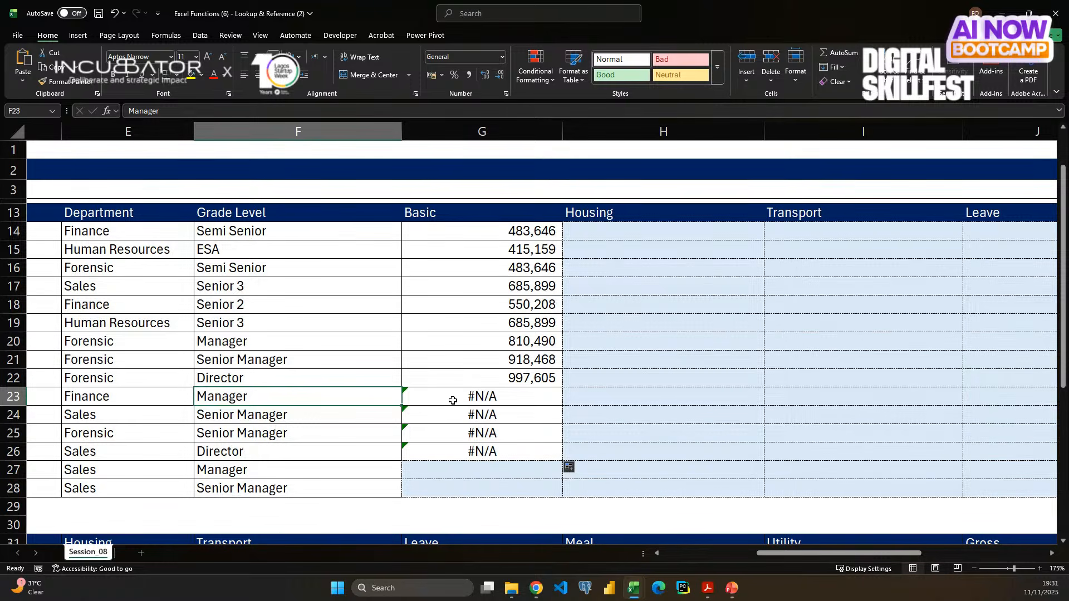
click(493, 233)
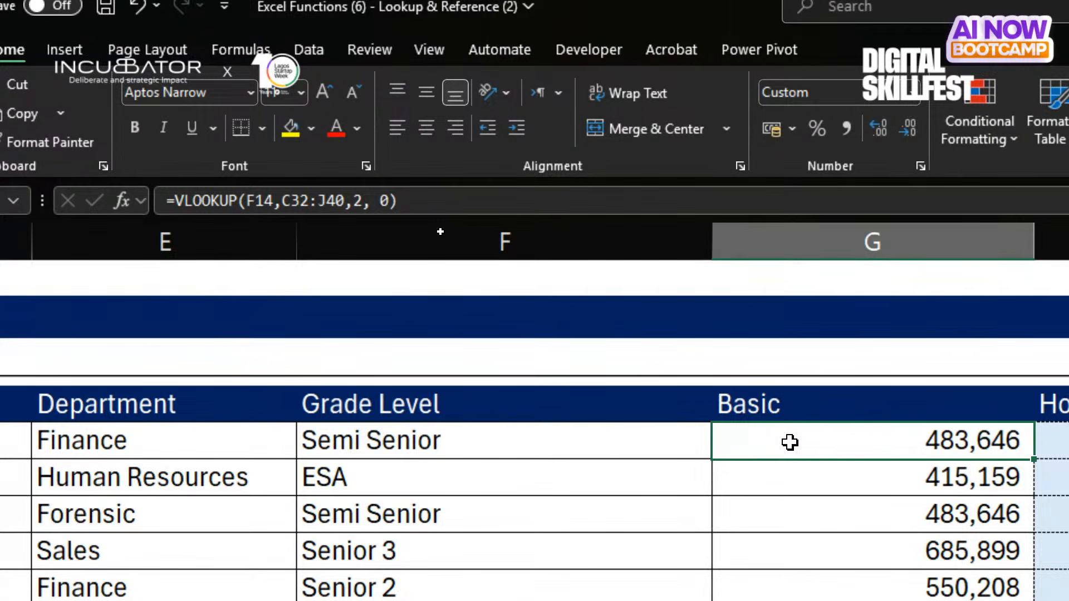
key(ctrl+2)
drag(276, 184, 350, 216)
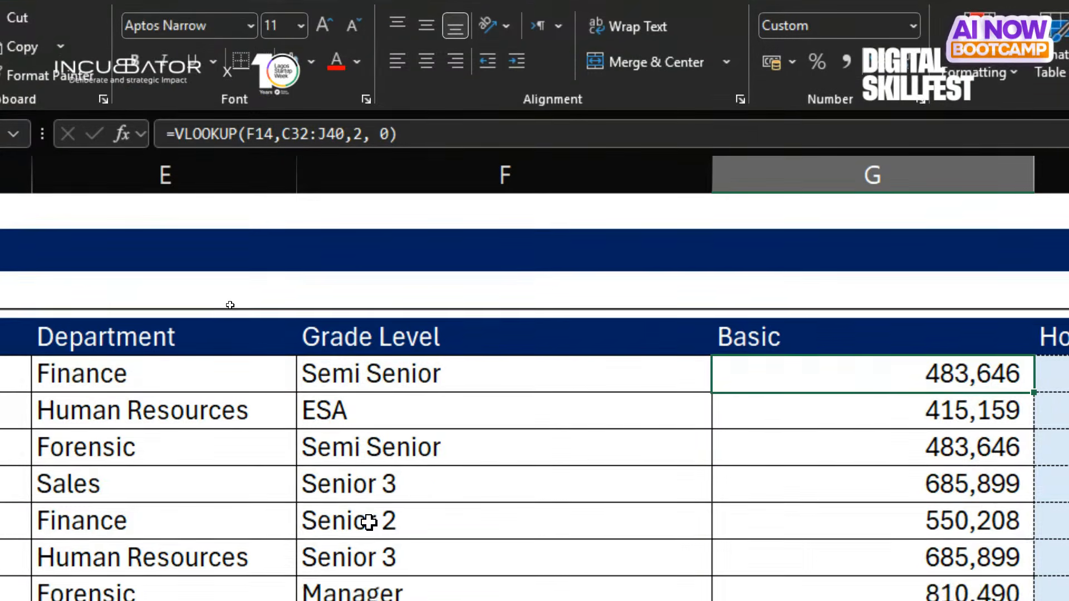
- Trace the pay table's data range from the SA level in C32 across to the Director's Gross in J40
scroll(367, 524, down, 5)
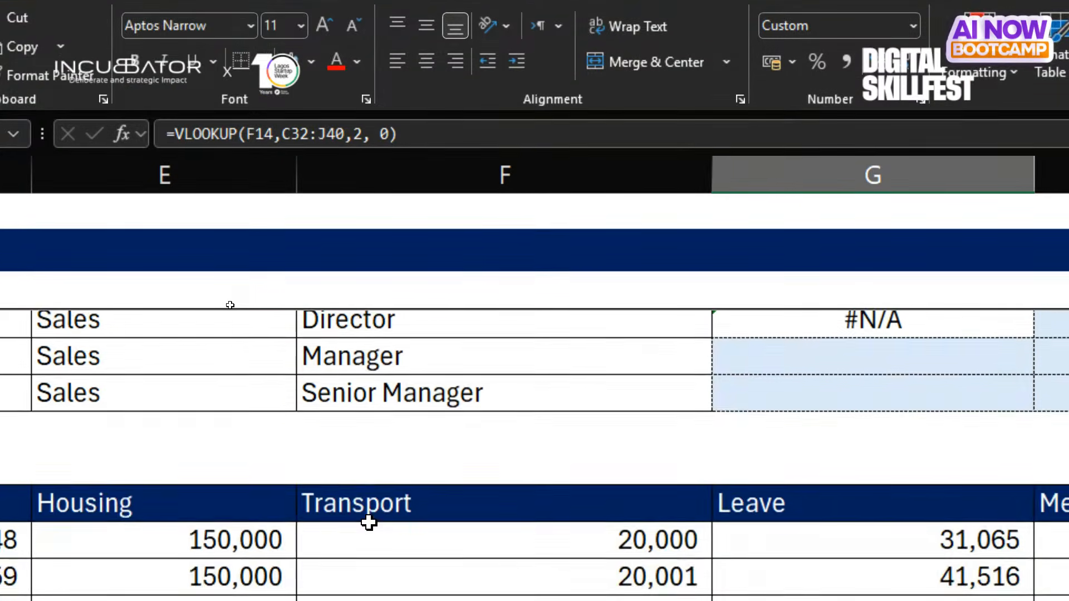
scroll(369, 526, down, 3)
scroll(367, 521, left, 6)
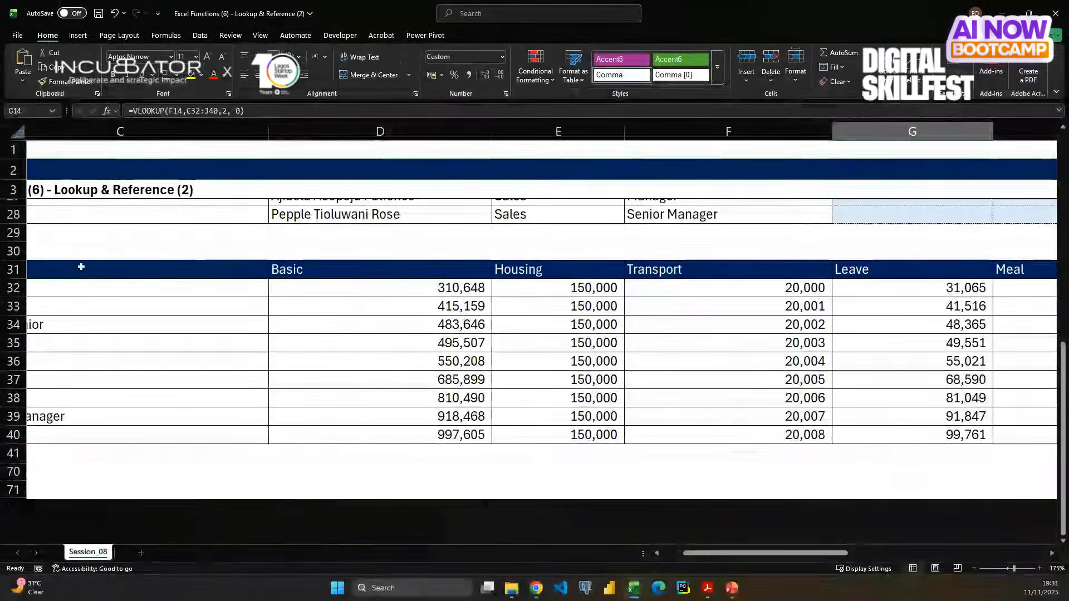
scroll(250, 574, left, 2)
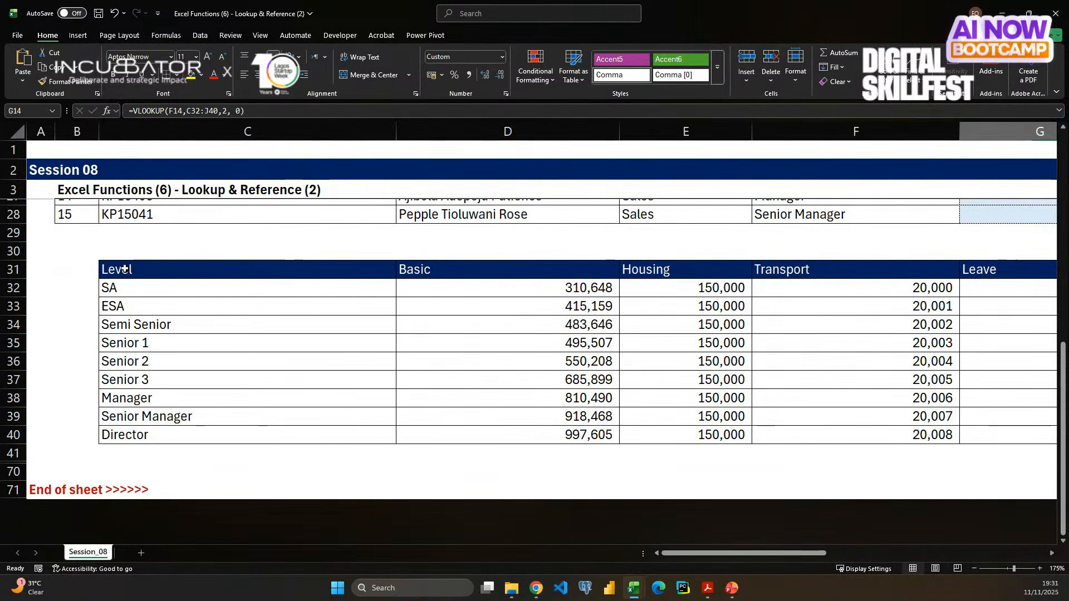
click(127, 292)
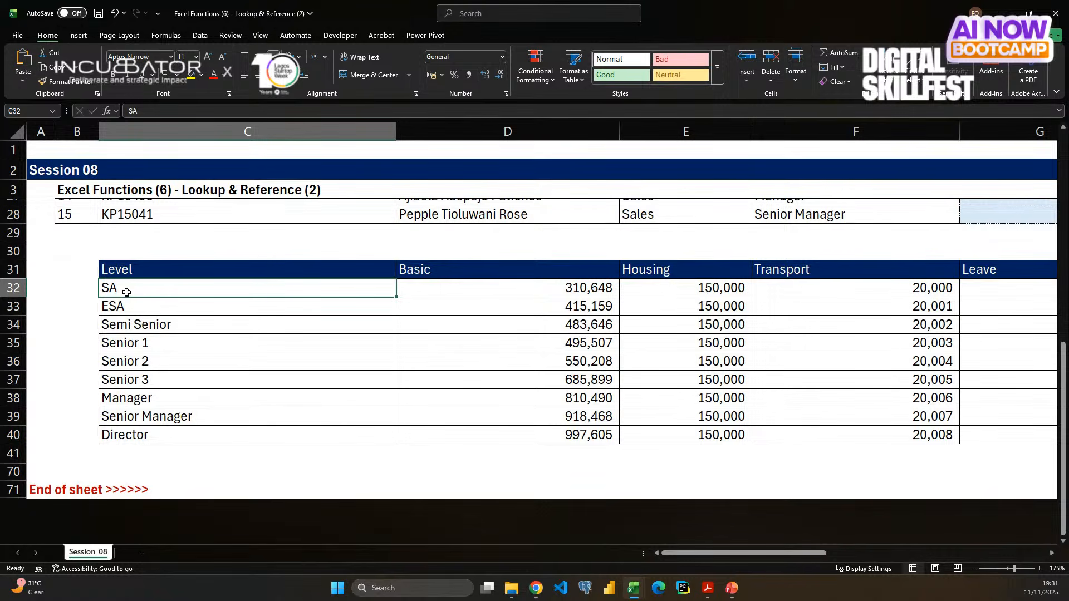
click(193, 130)
key(ctrl+shift+Right)
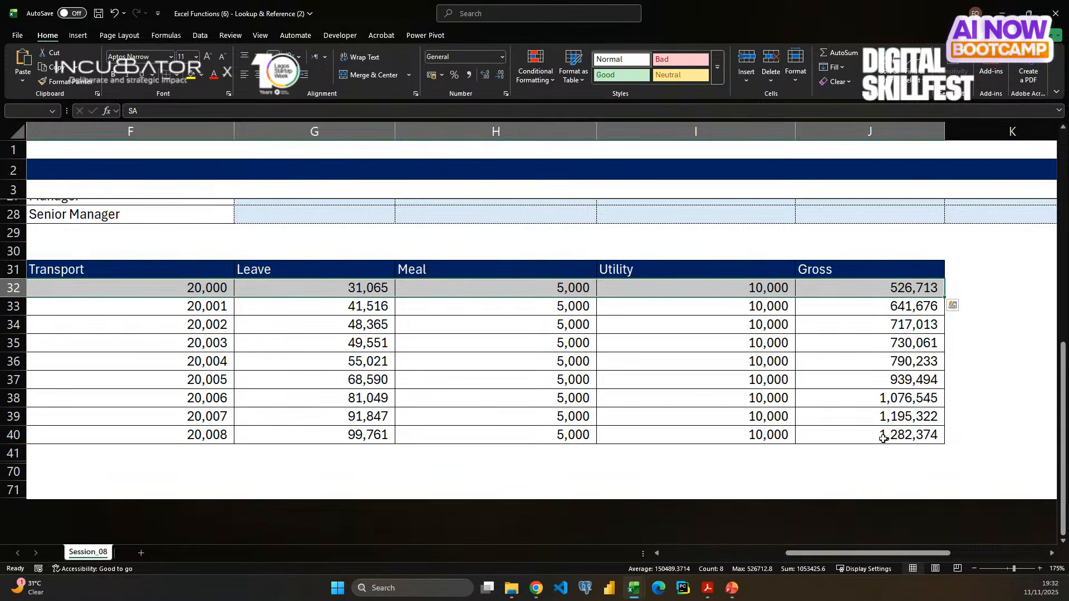
ctrl+click(884, 438)
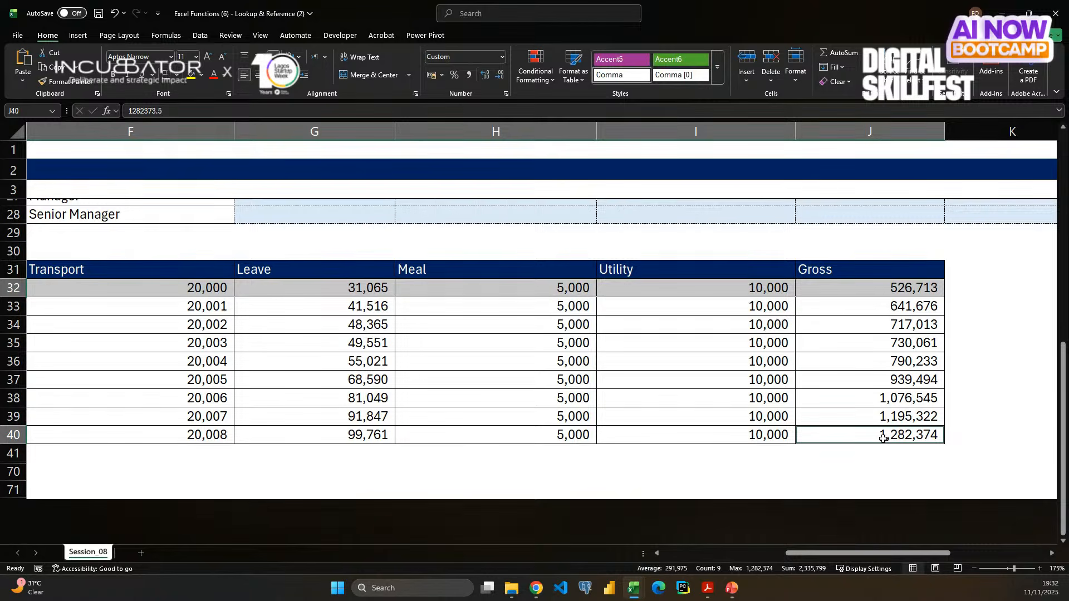
- Inspect the table array reference inside the VLOOKUP in G14, leaving the formula as it is
scroll(579, 345, up, 2)
scroll(579, 345, left, 1)
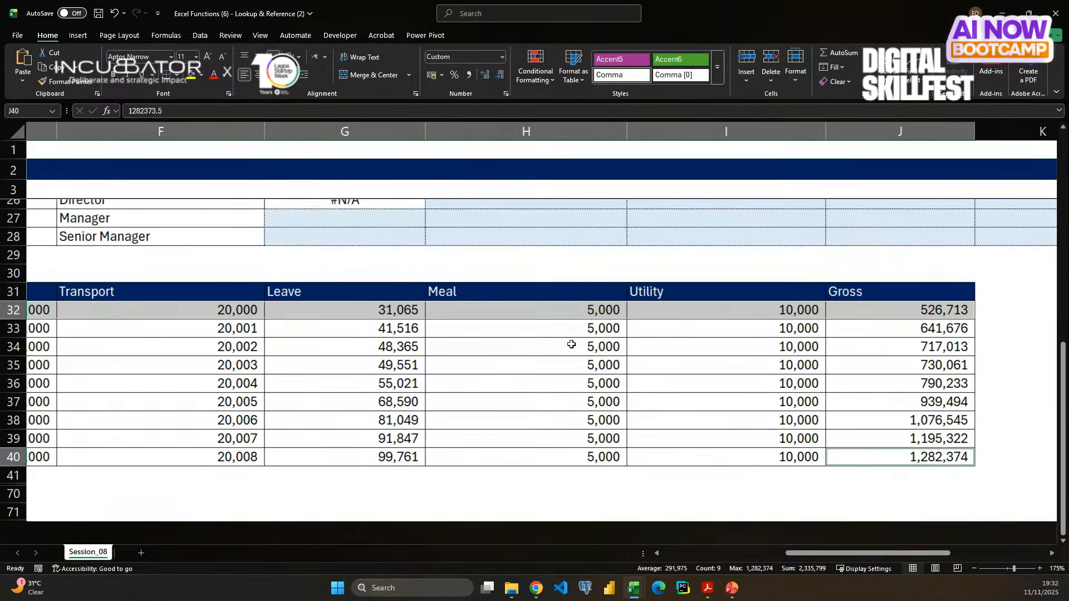
scroll(571, 345, up, 4)
scroll(572, 344, left, 1)
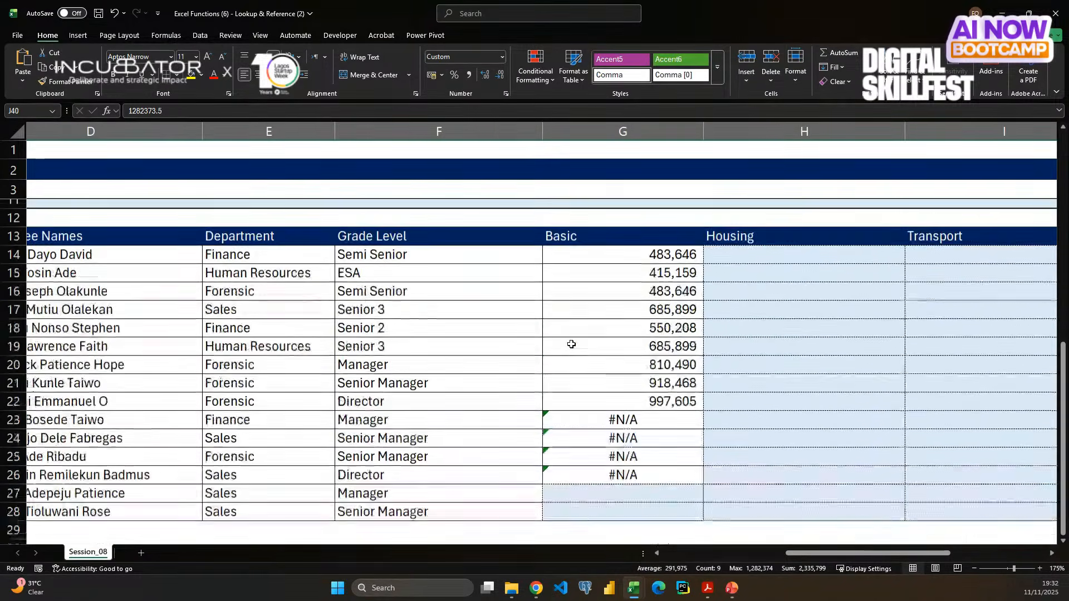
click(599, 281)
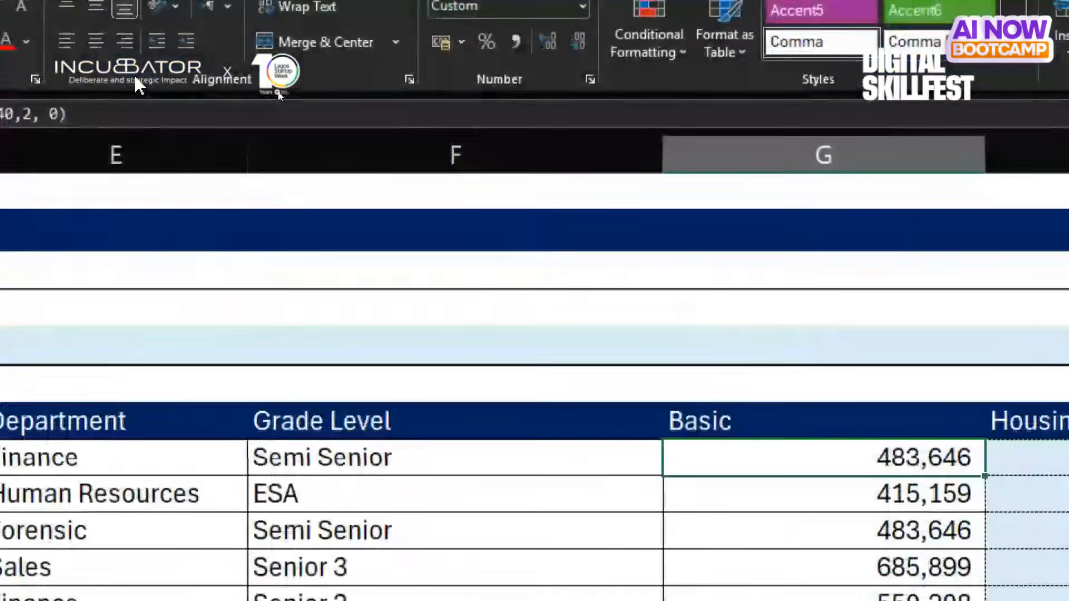
click(185, 114)
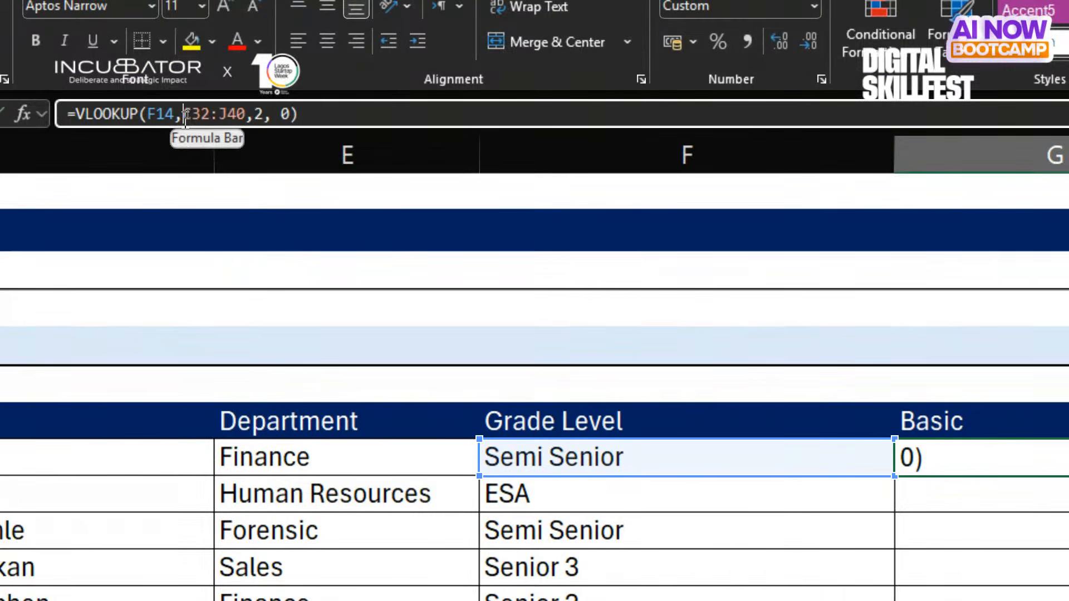
drag(185, 114, 248, 120)
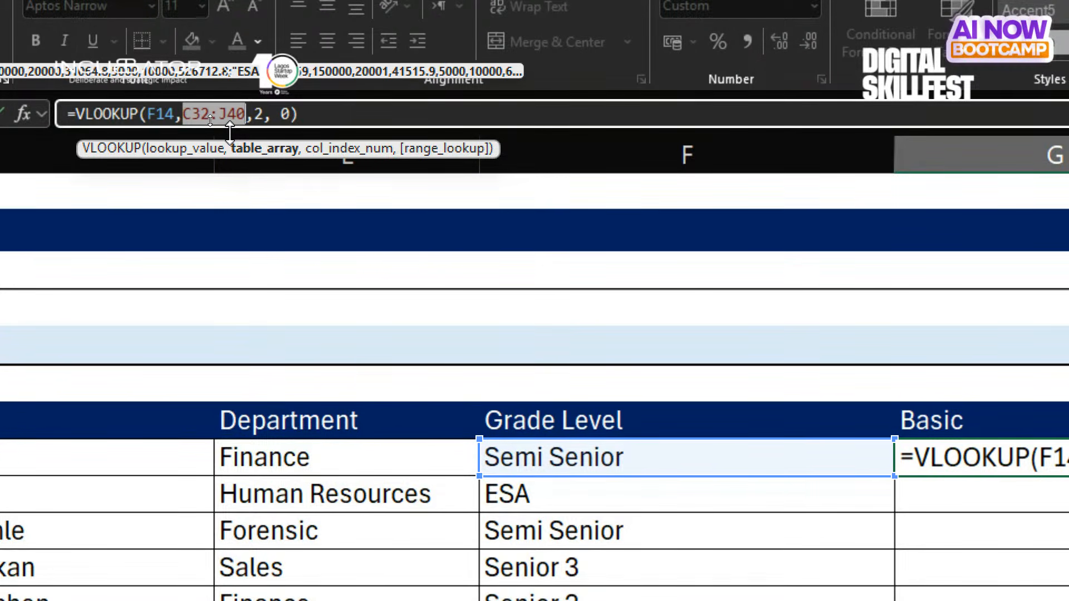
key(ctrl+Return)
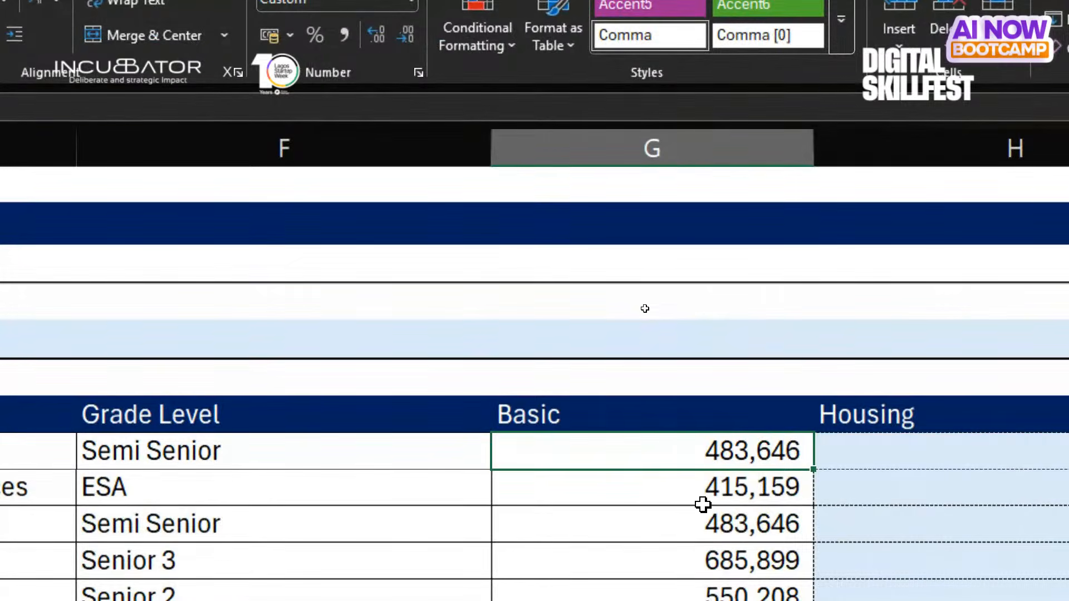
- Inspect the table array reference in the copied VLOOKUP in G15, one row below
click(653, 489)
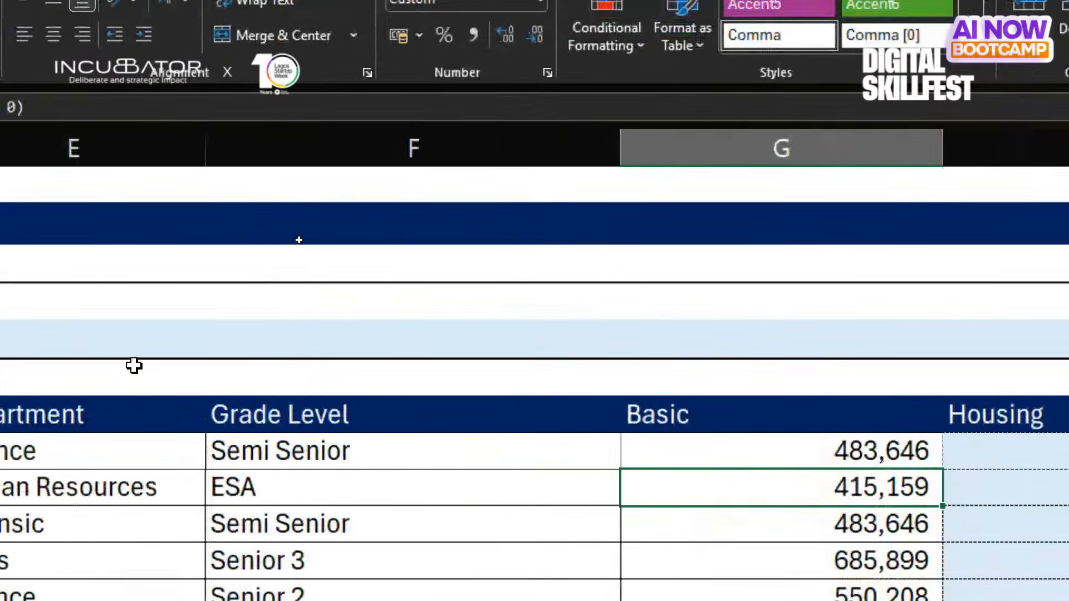
click(166, 107)
drag(166, 107, 226, 109)
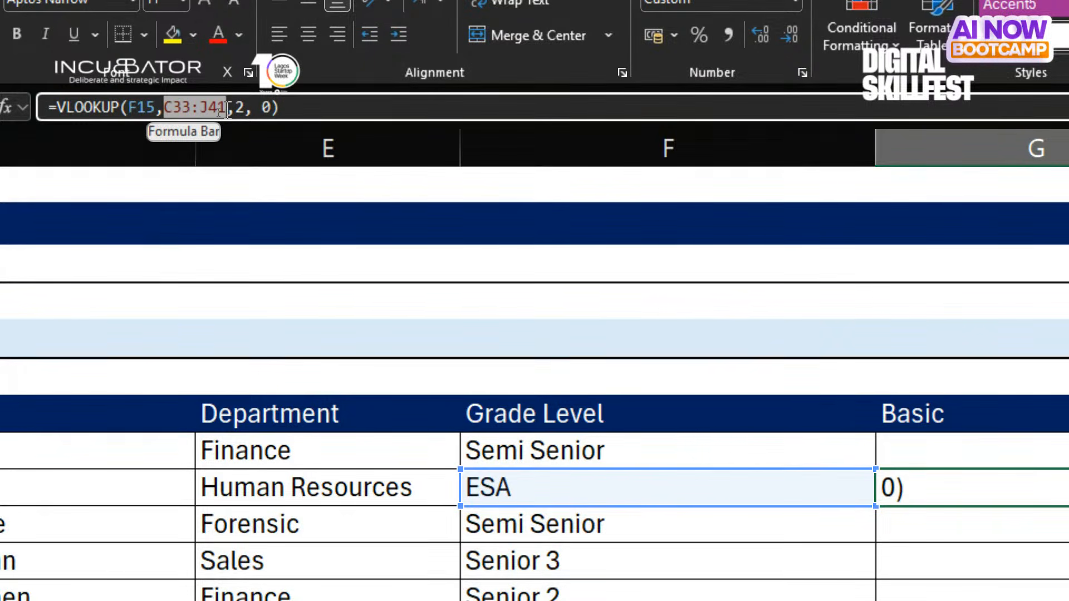
key(ctrl+Return)
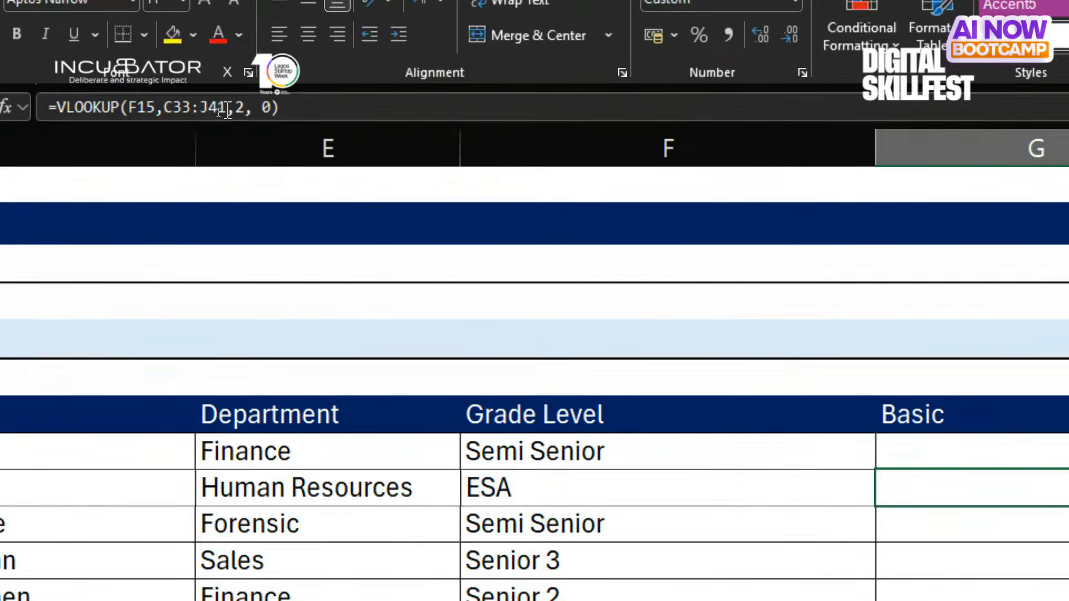
click(883, 453)
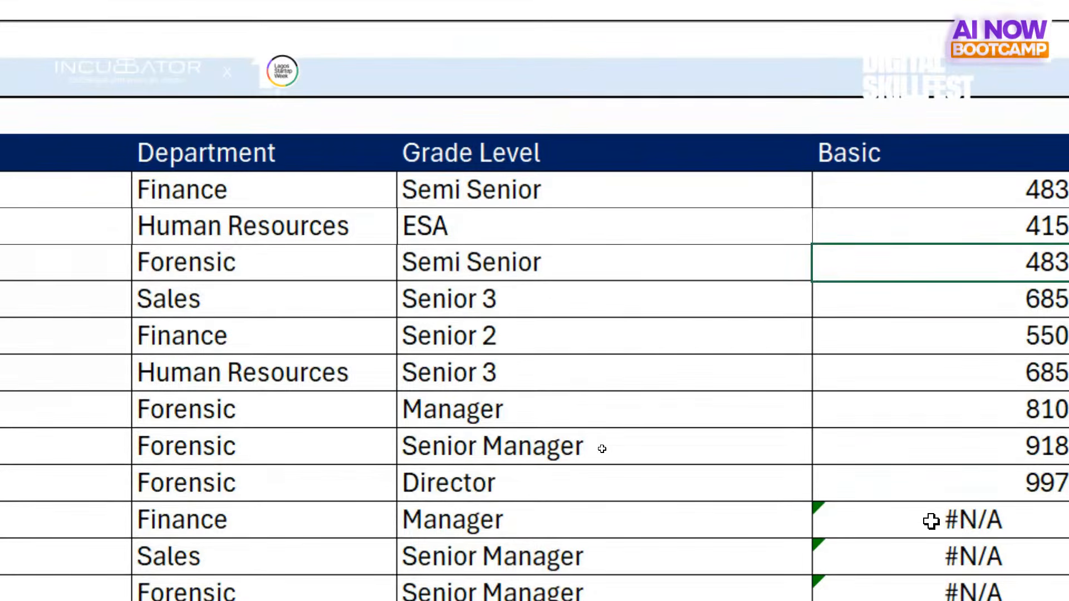
- Check the table array of G23's VLOOKUP by highlighting the rows it covers from row 41 downward, beneath the pay table
click(931, 521)
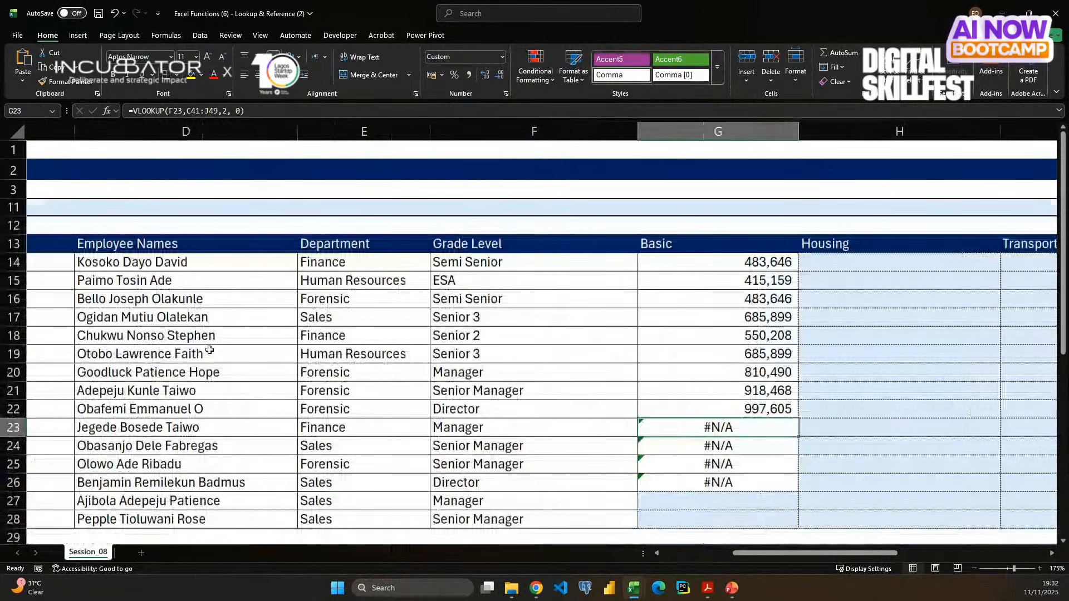
drag(127, 419, 950, 426)
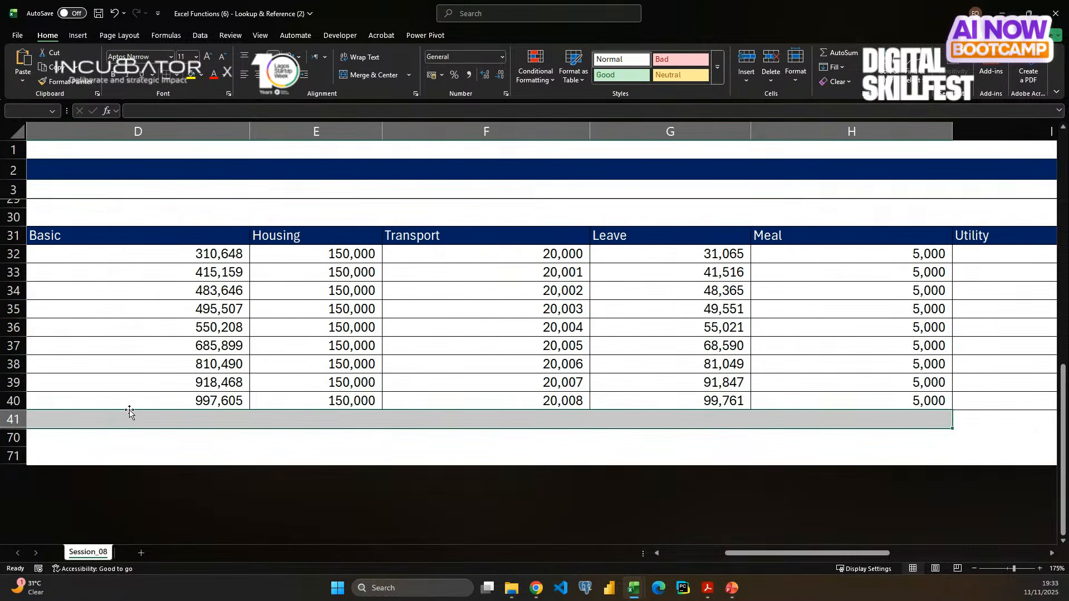
scroll(129, 412, left, 2)
scroll(129, 413, left, 4)
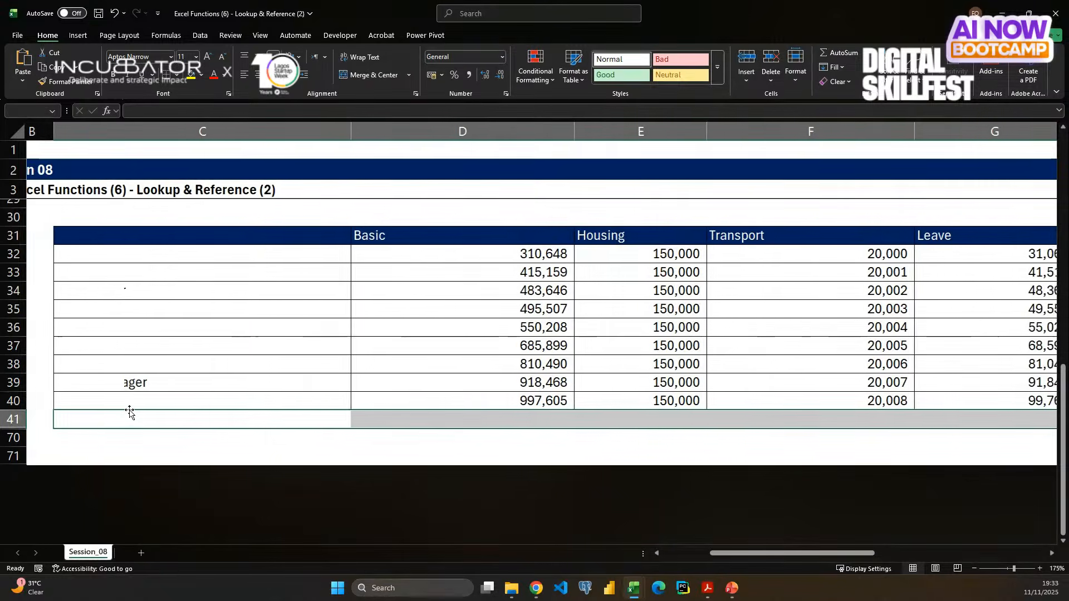
key(shift+Down)
key(shift+Down)
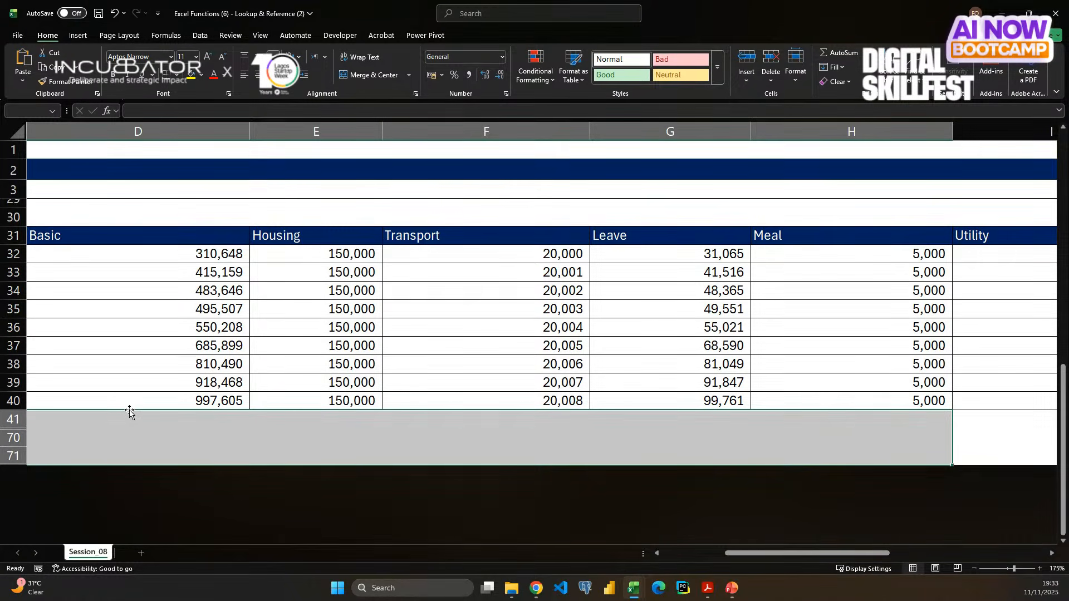
click(232, 359)
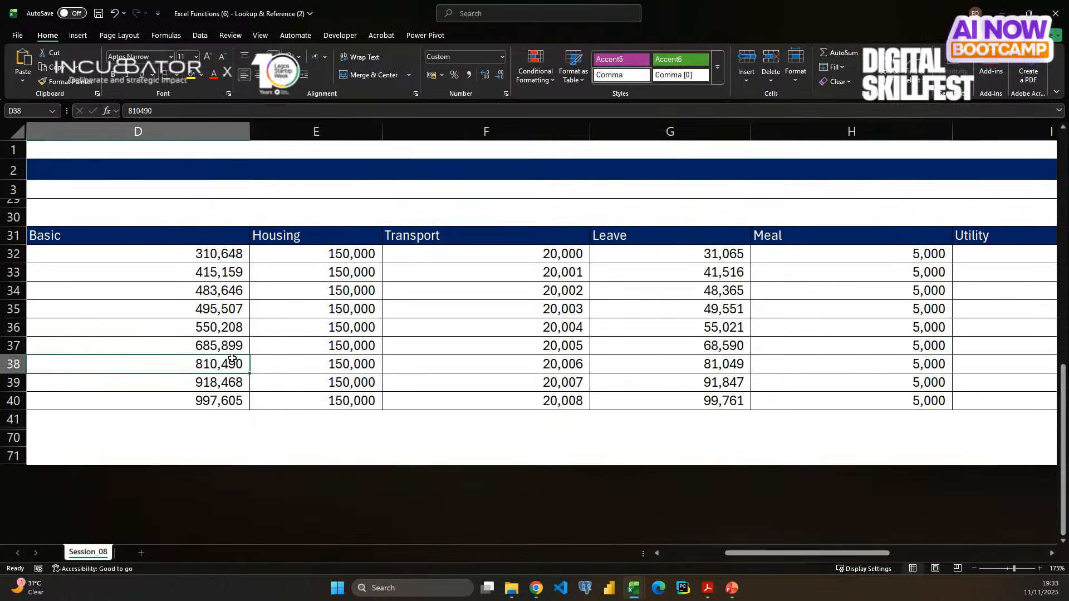
- Add a new worksheet and enter the headings A in C4 and B in D4
click(141, 553)
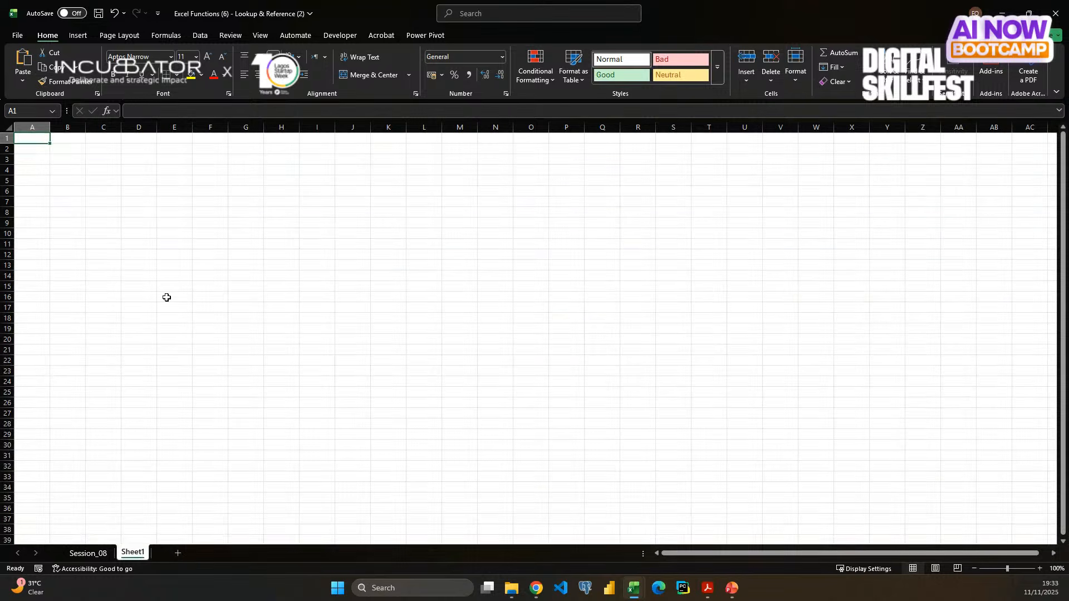
scroll(174, 287, up, 10)
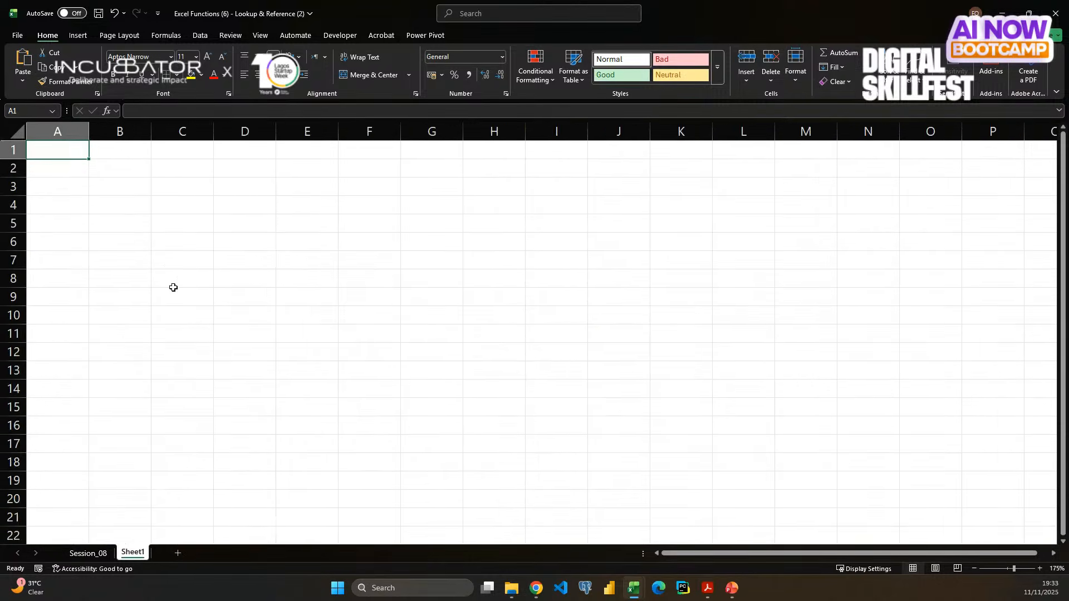
scroll(173, 287, up, 2)
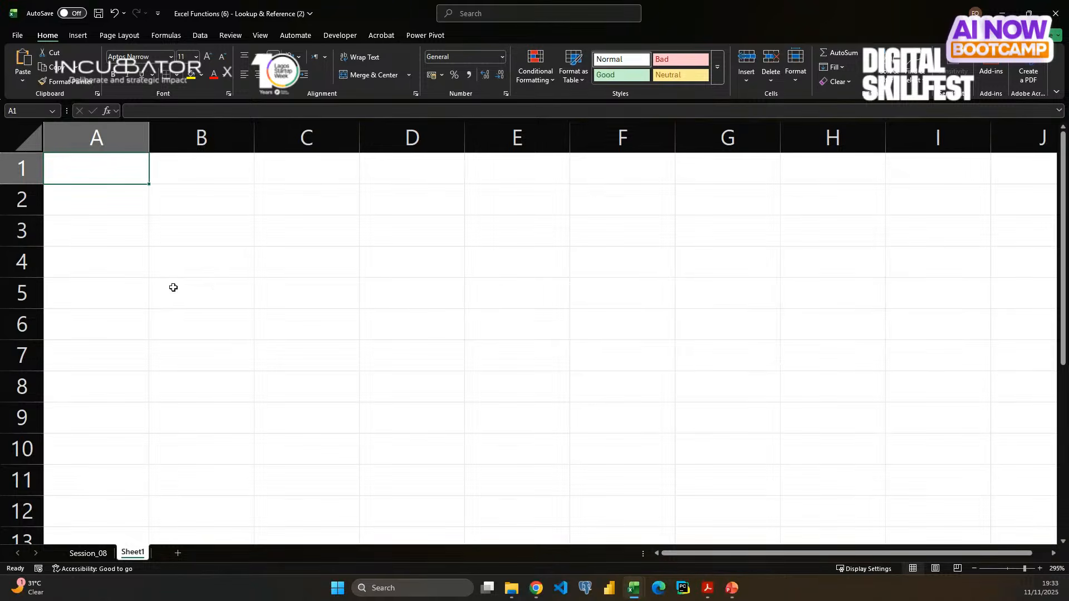
click(317, 252)
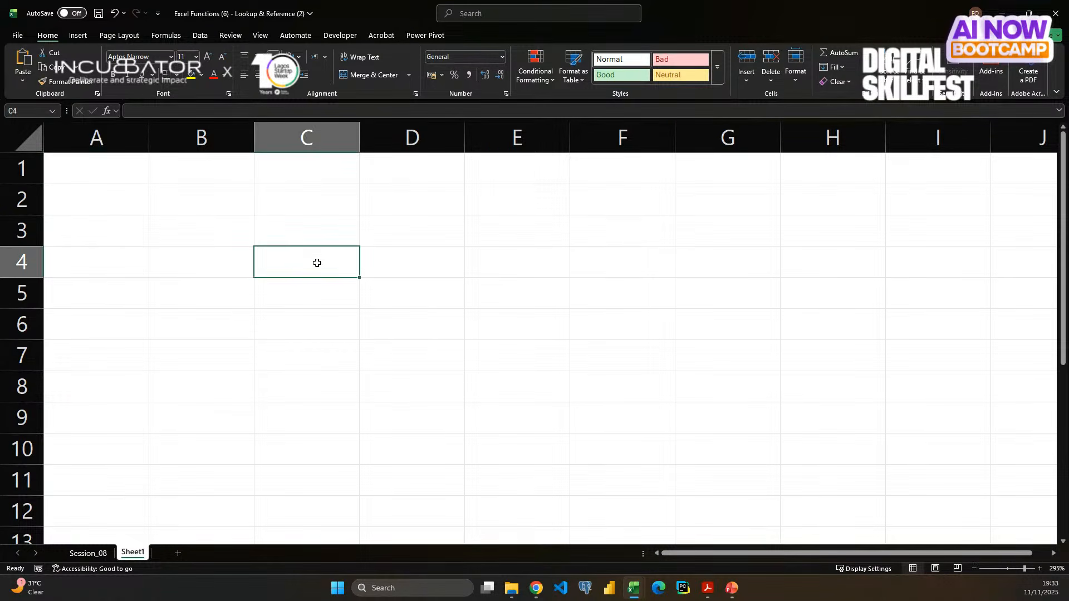
text(A)
key(Return)
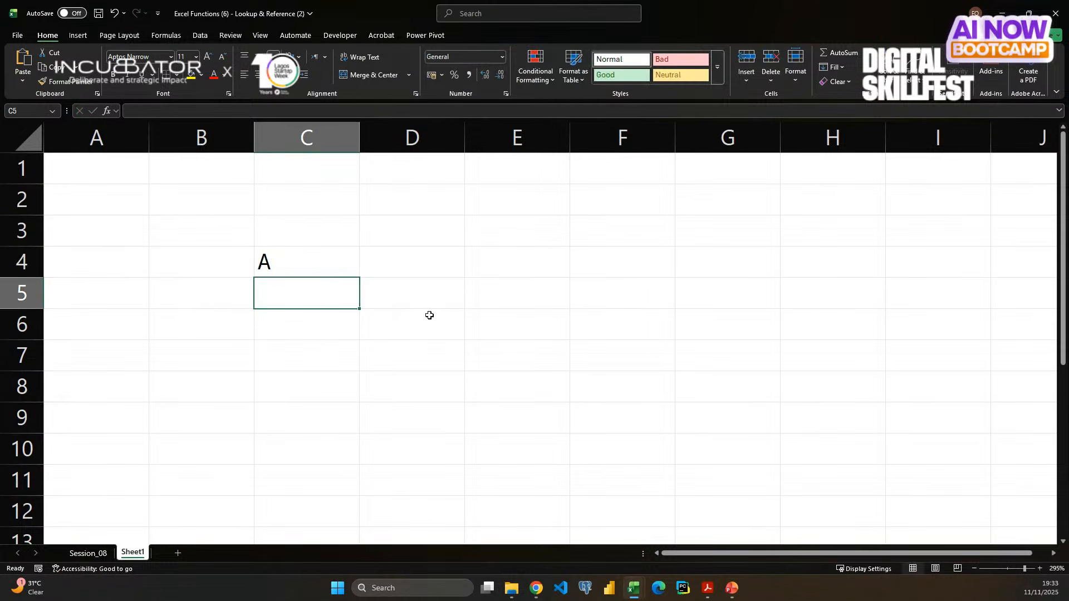
key(Up)
key(Right)
text(B)
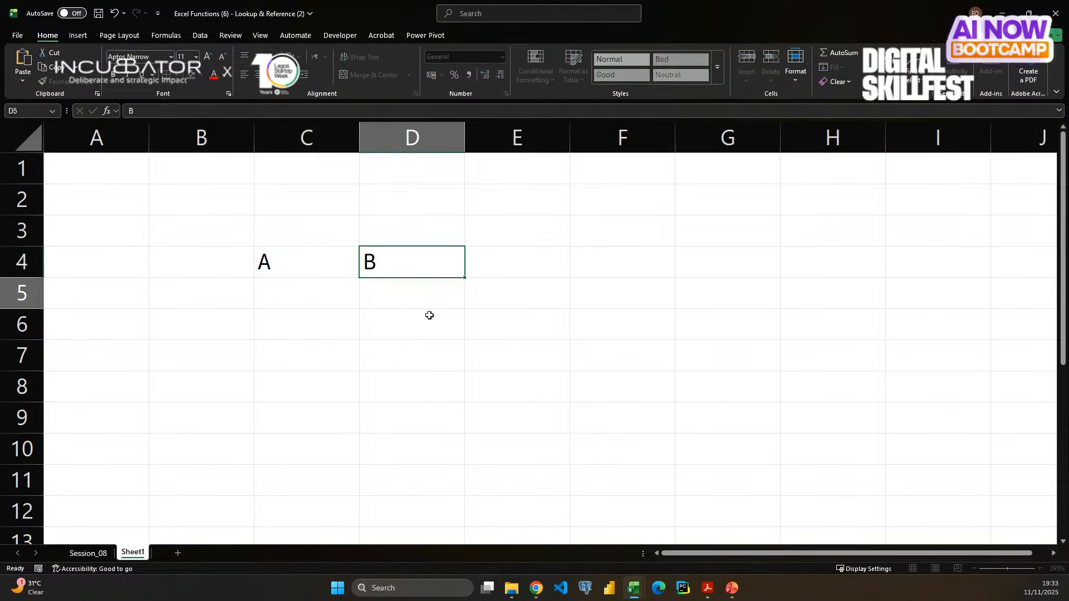
key(Return)
- Fill the sample values 2 and 3 in C5:D5 and 4 and 5 in C6:D6
key(Left)
text(2)
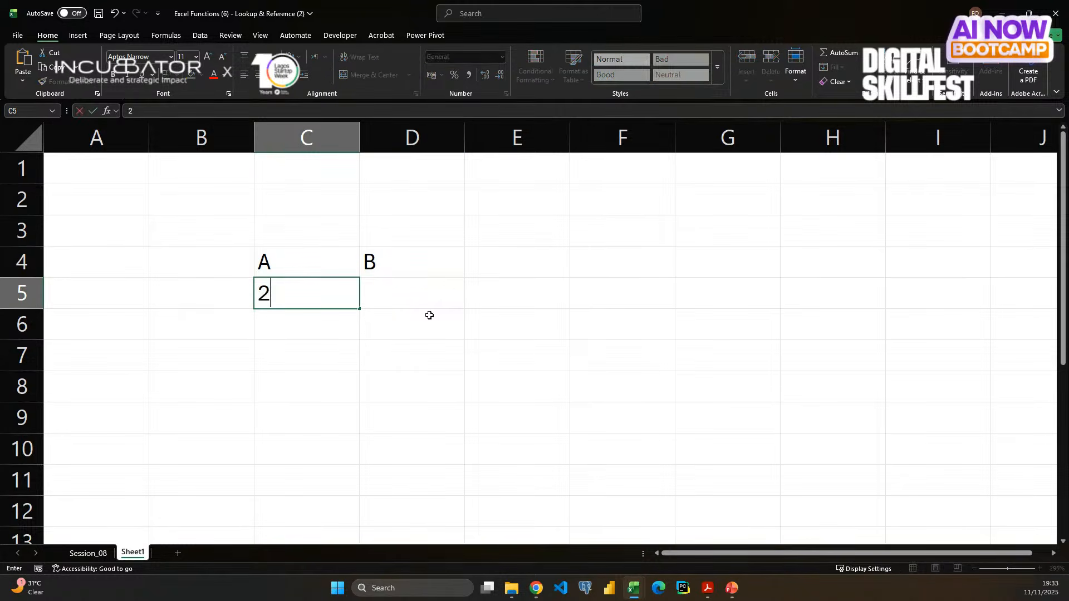
key(Tab)
text(3)
key(Return)
key(Left)
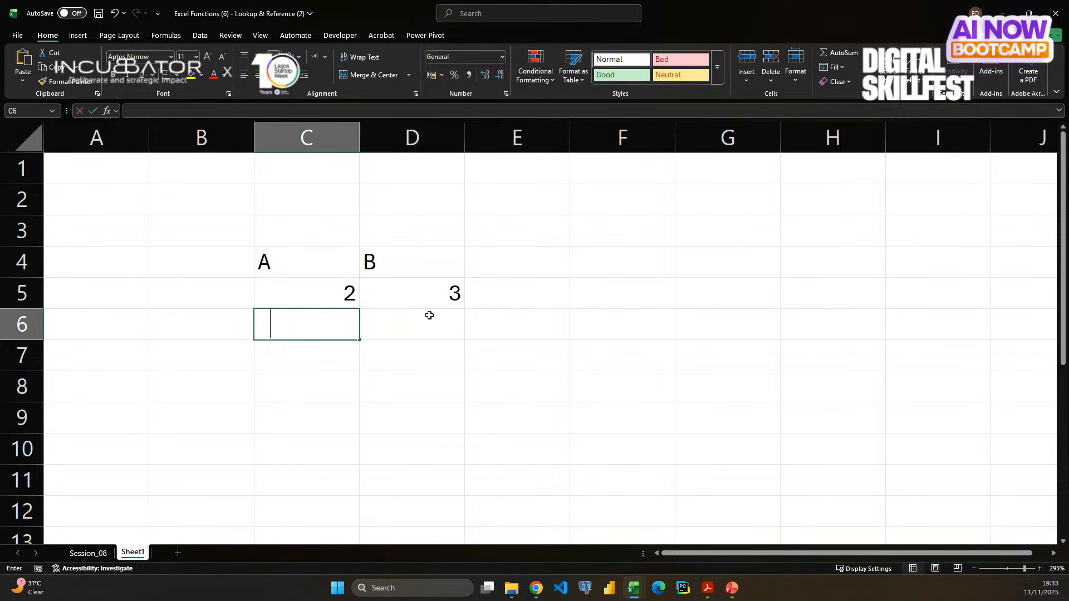
text(4)
key(Return)
key(Right)
click(429, 315)
text(5)
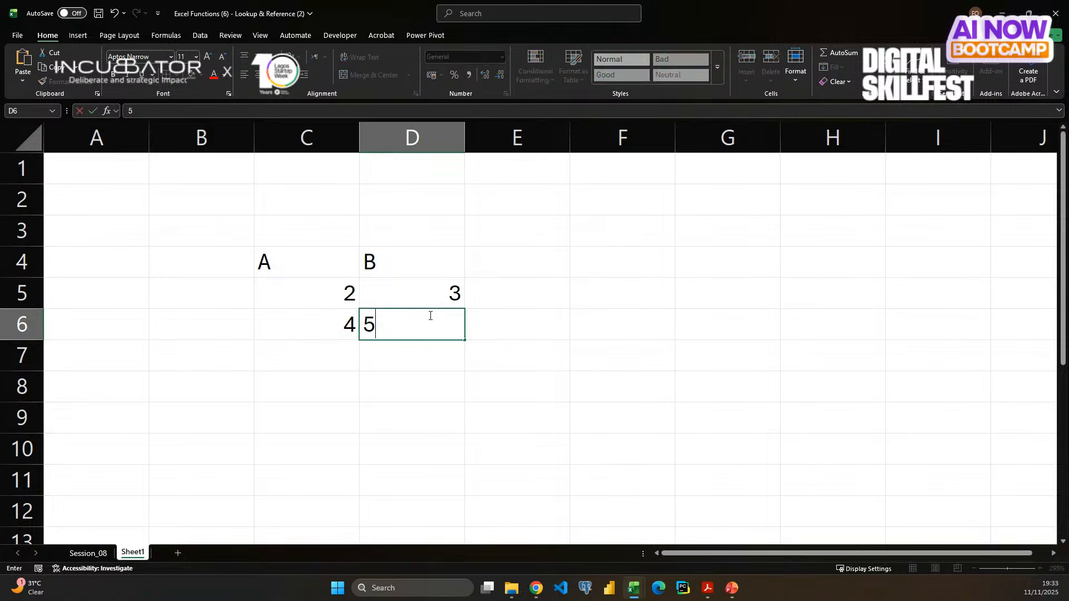
key(Return)
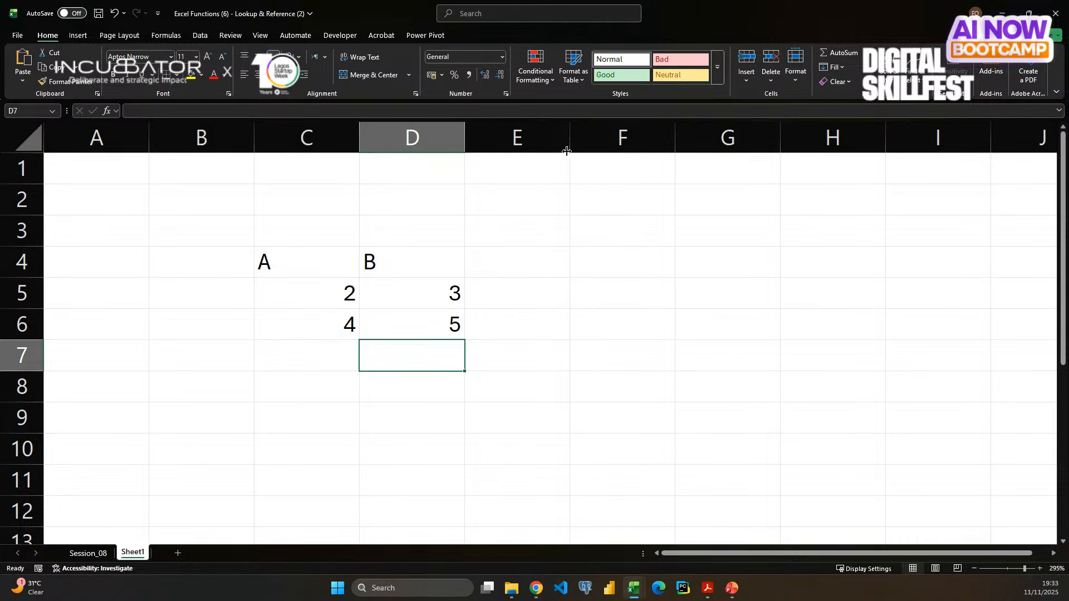
- Narrow column E to a thin gap beside the sample data and select F5
drag(567, 151, 475, 157)
click(531, 289)
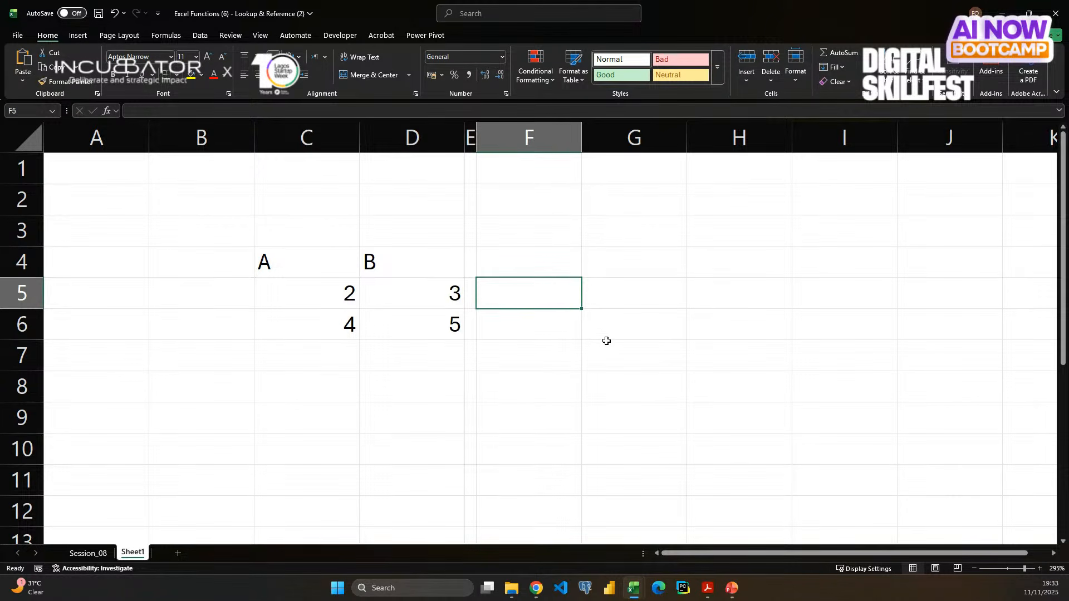
- Enter a formula in F8 that adds C5 and D5
click(531, 388)
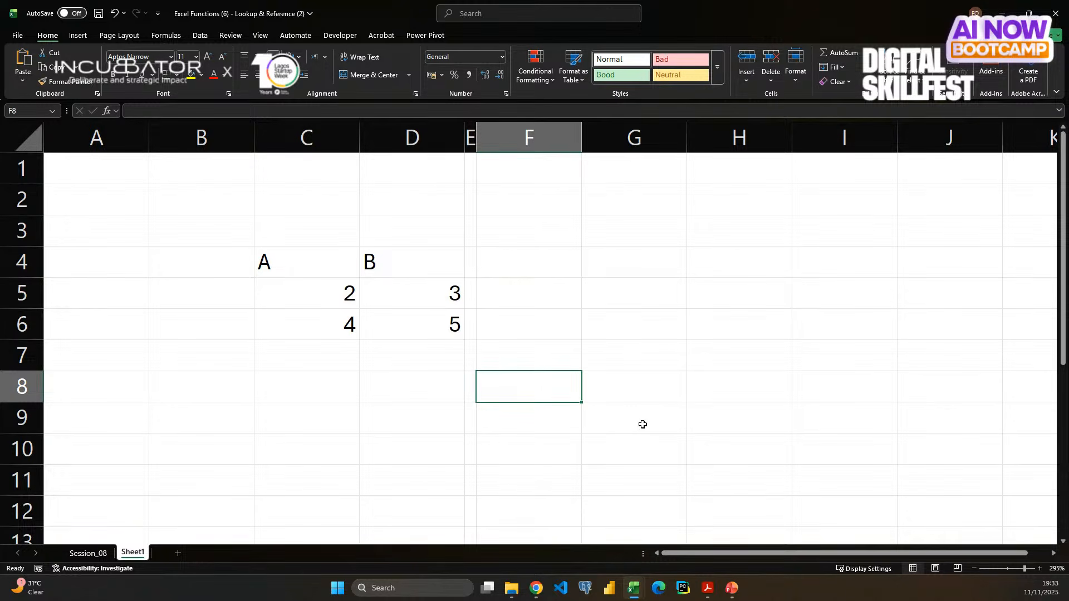
text(=)
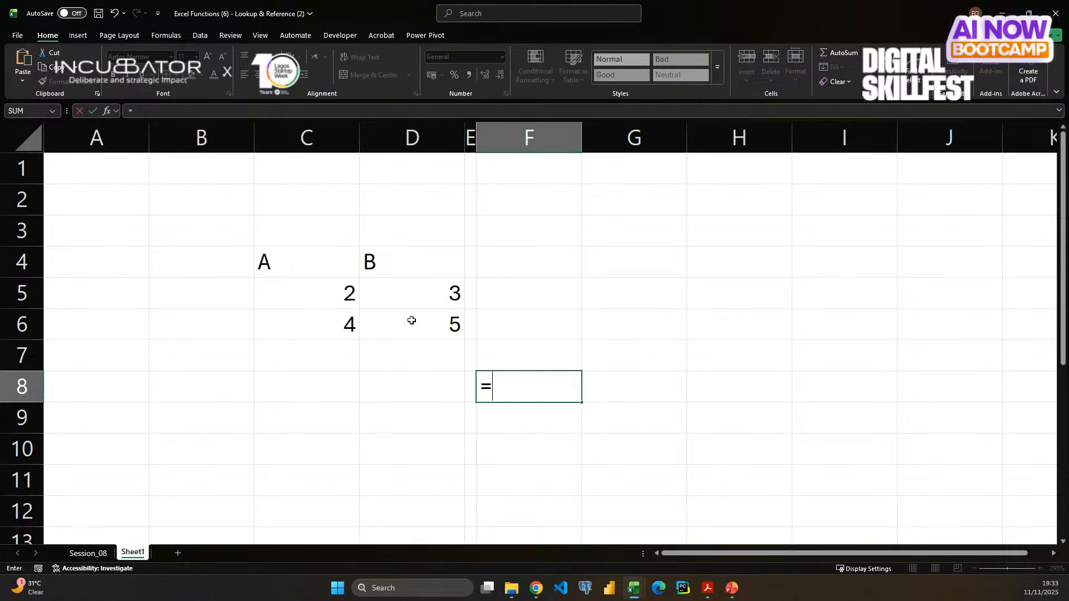
click(313, 296)
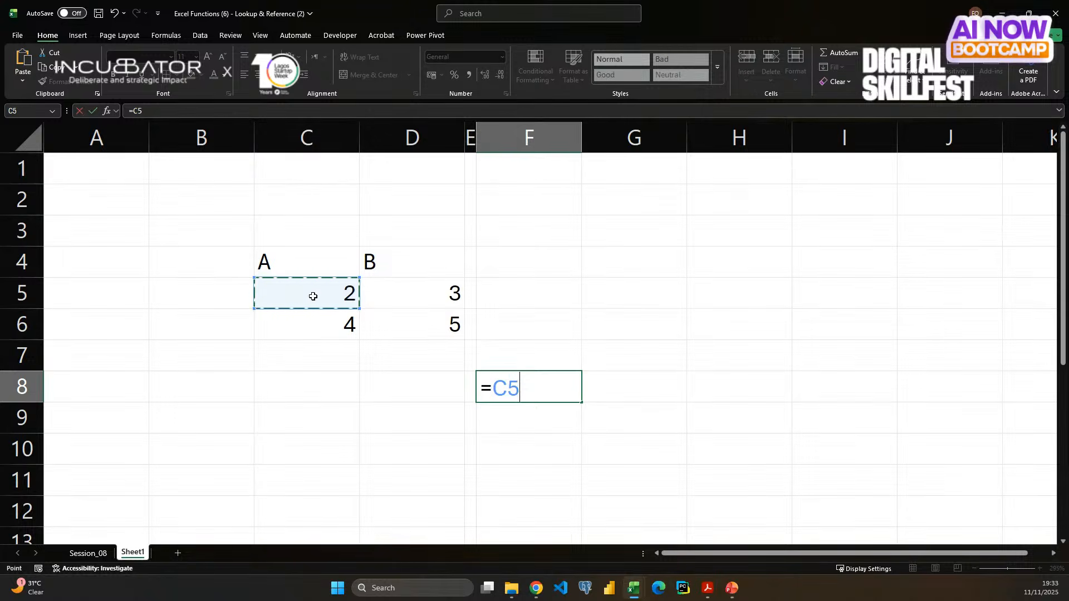
text(+)
click(392, 293)
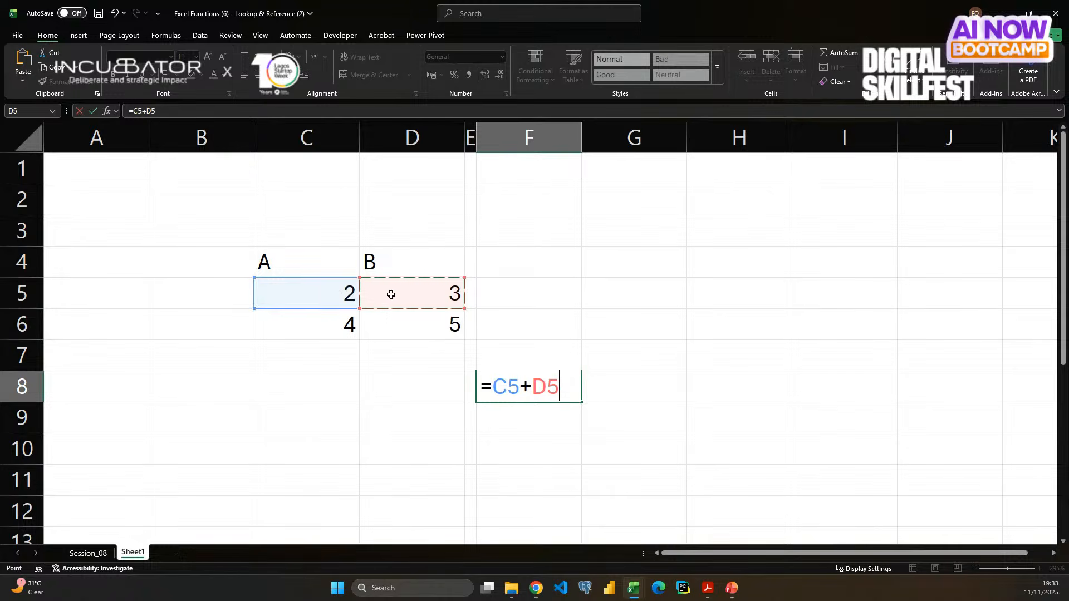
key(Return)
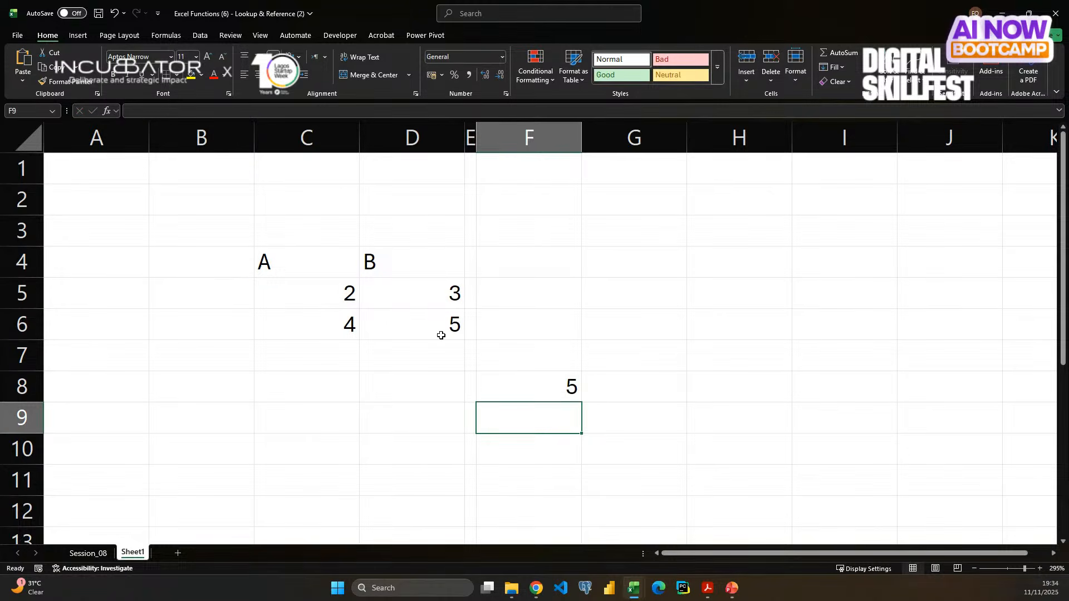
- Show the formula of F8 as text in G8 with the FORMULATEXT function
click(551, 390)
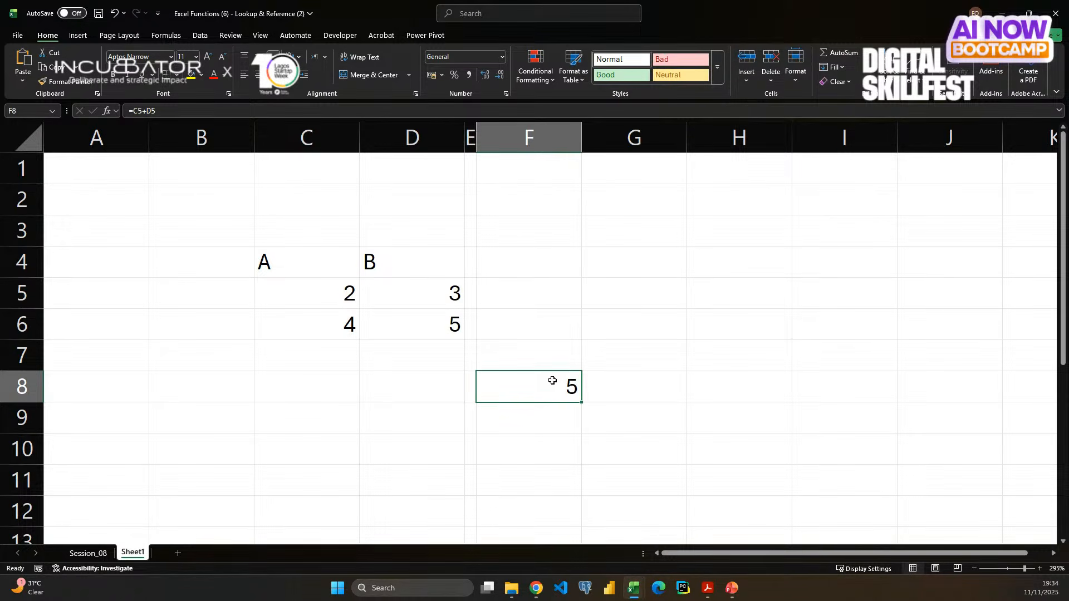
click(626, 383)
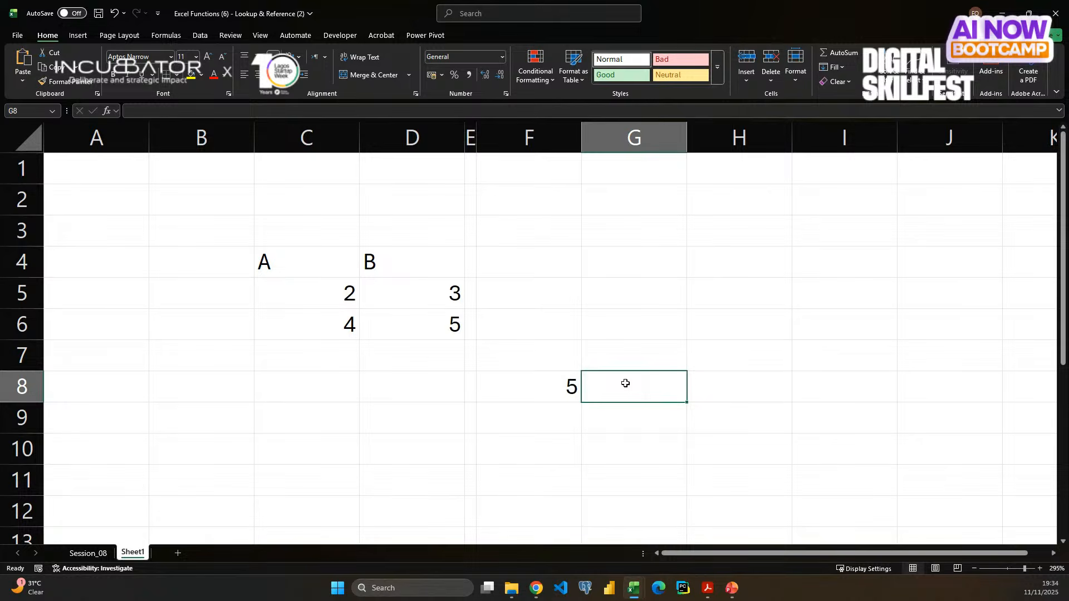
text(=f)
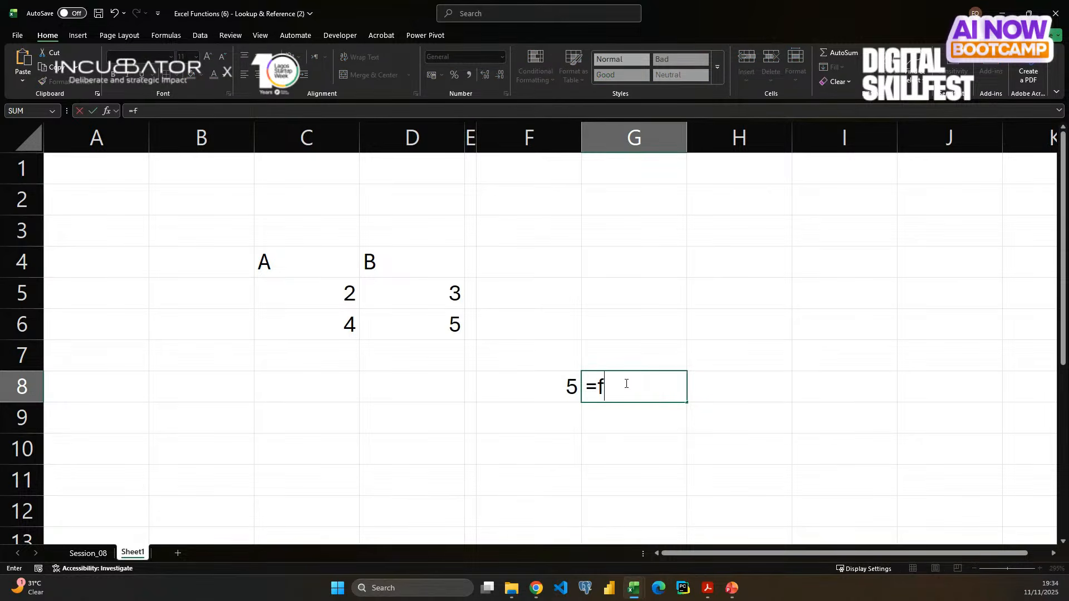
text(orm)
key(Tab)
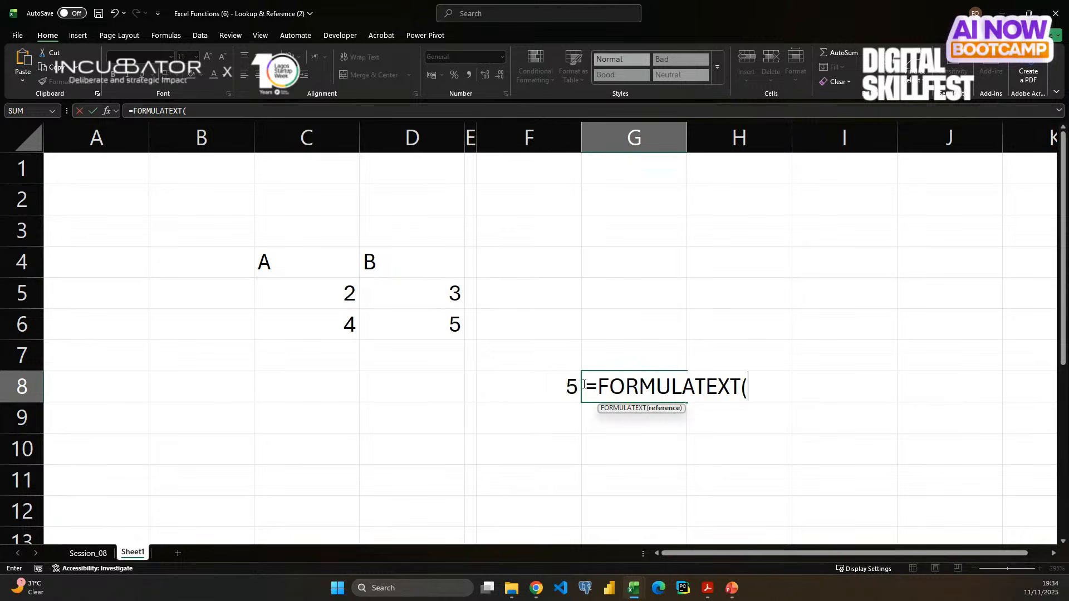
click(552, 384)
text())
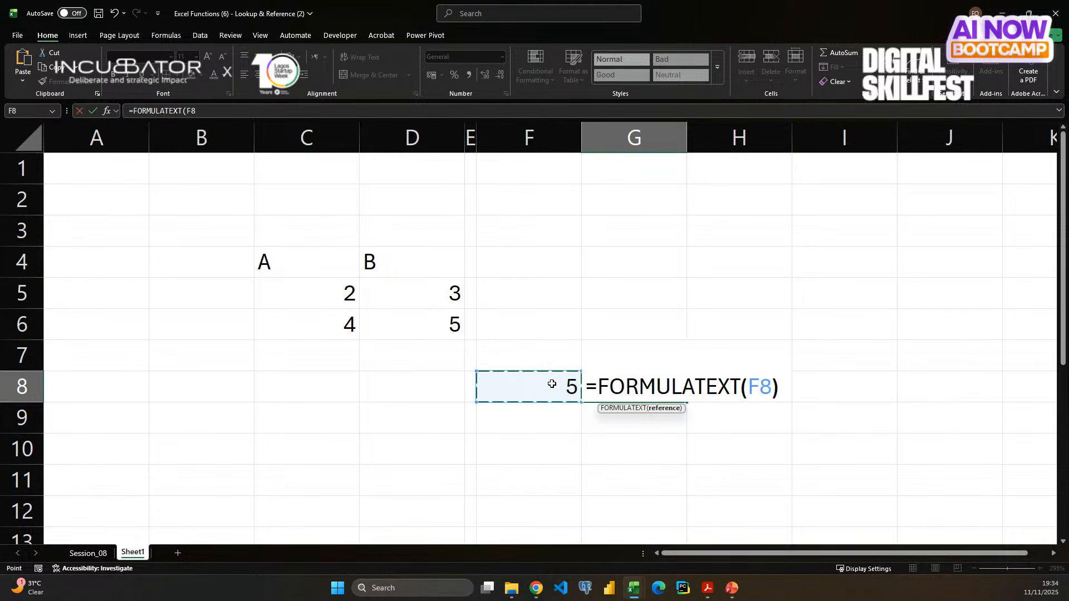
key(Return)
click(612, 386)
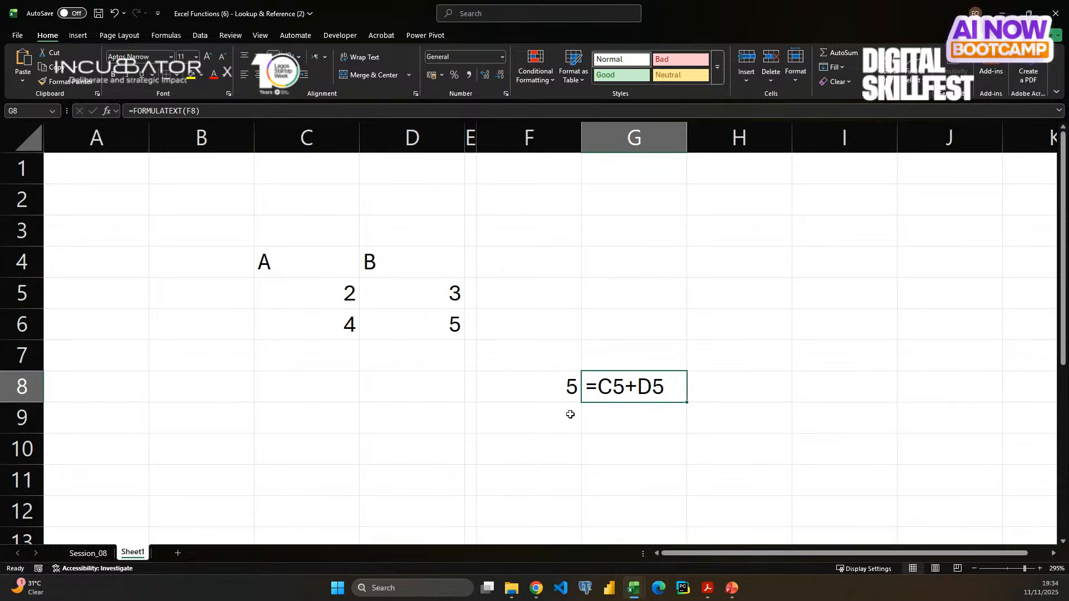
- Fill the sum formula from F8 down to F9 and copy the FORMULATEXT formula into G9
click(545, 385)
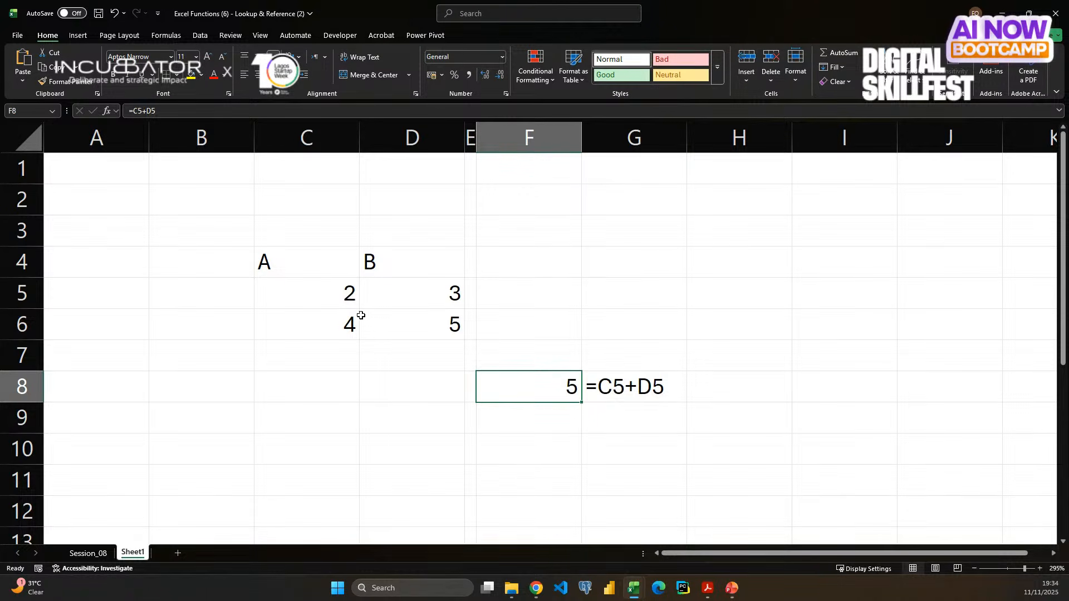
click(335, 287)
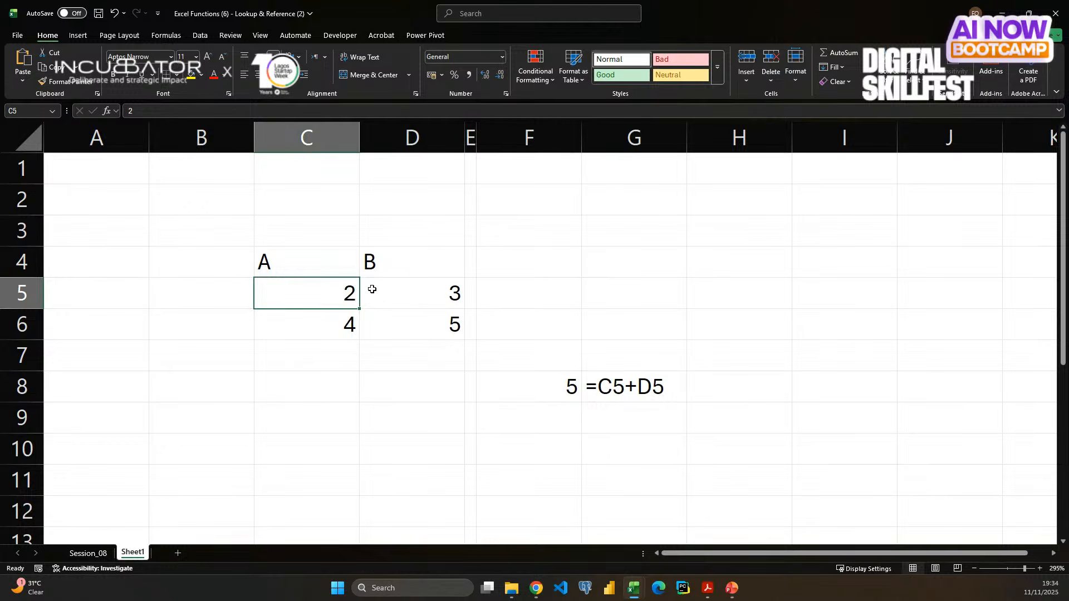
click(394, 292)
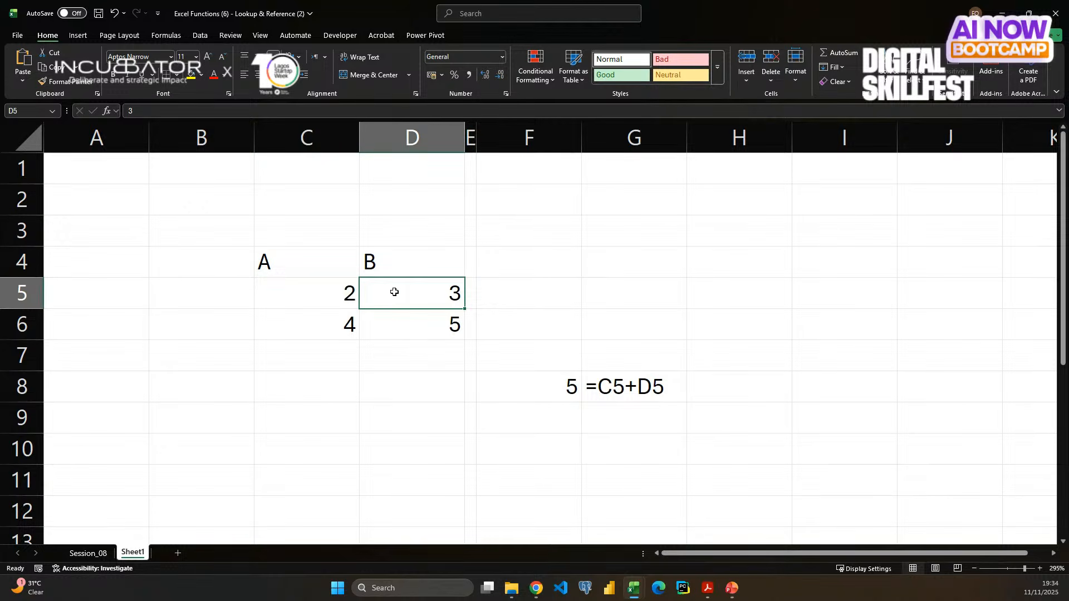
click(542, 388)
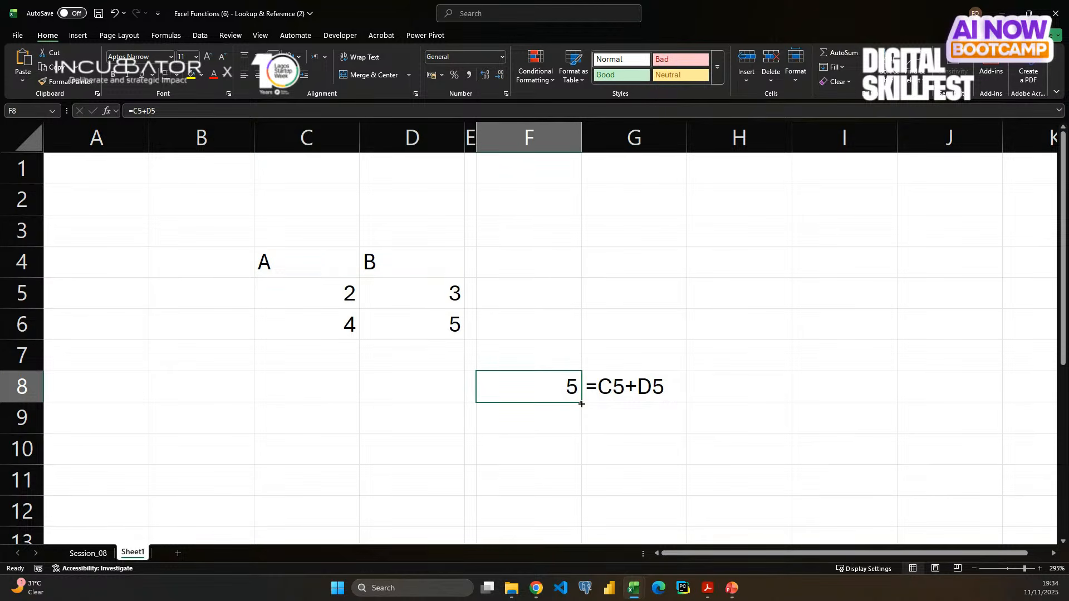
drag(582, 402, 579, 430)
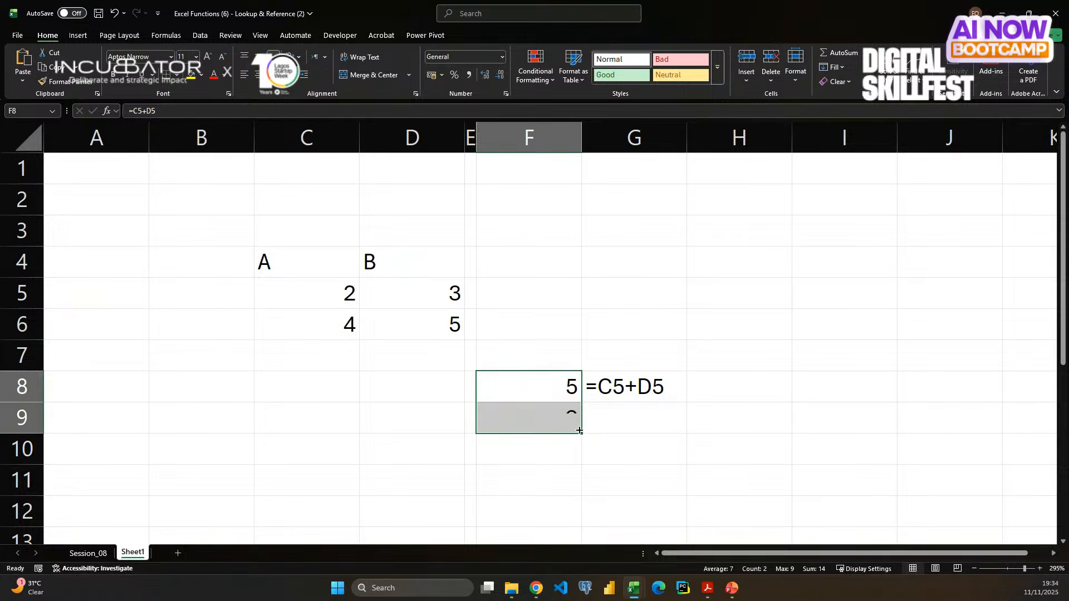
click(566, 423)
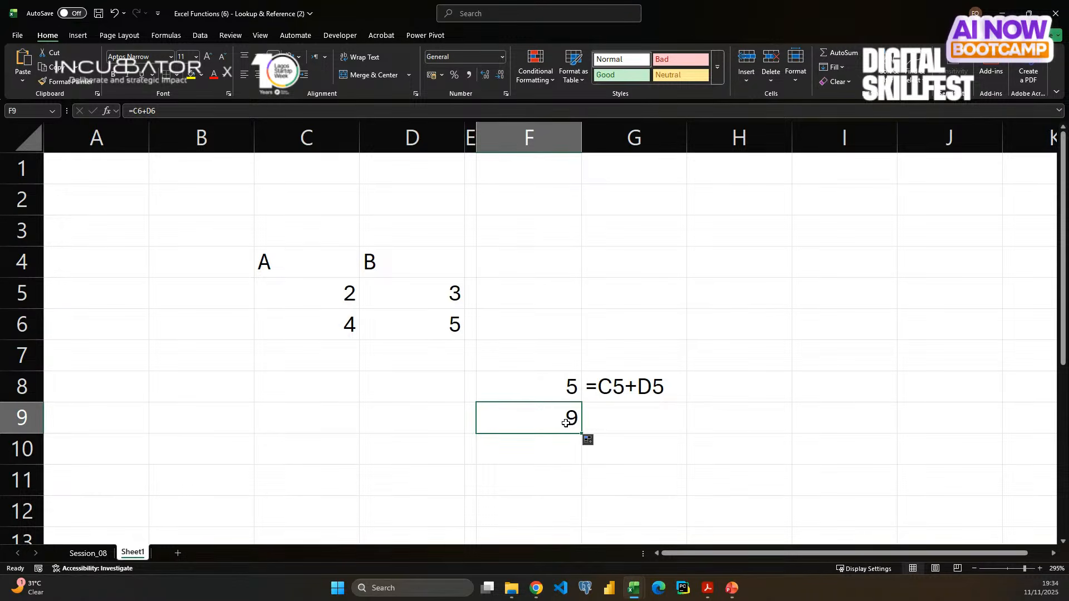
click(625, 421)
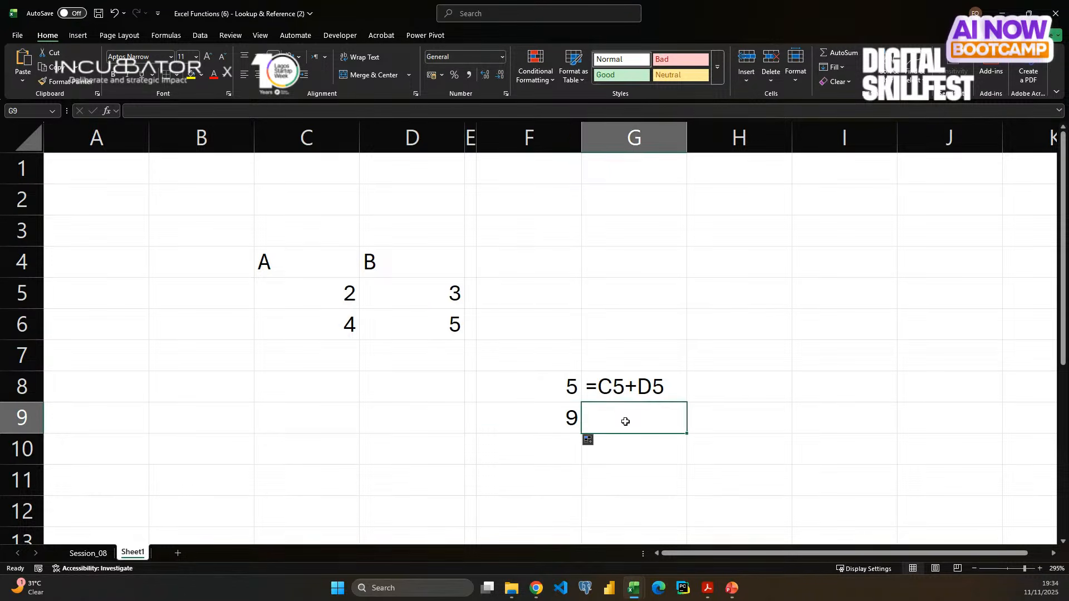
key(ctrl+d)
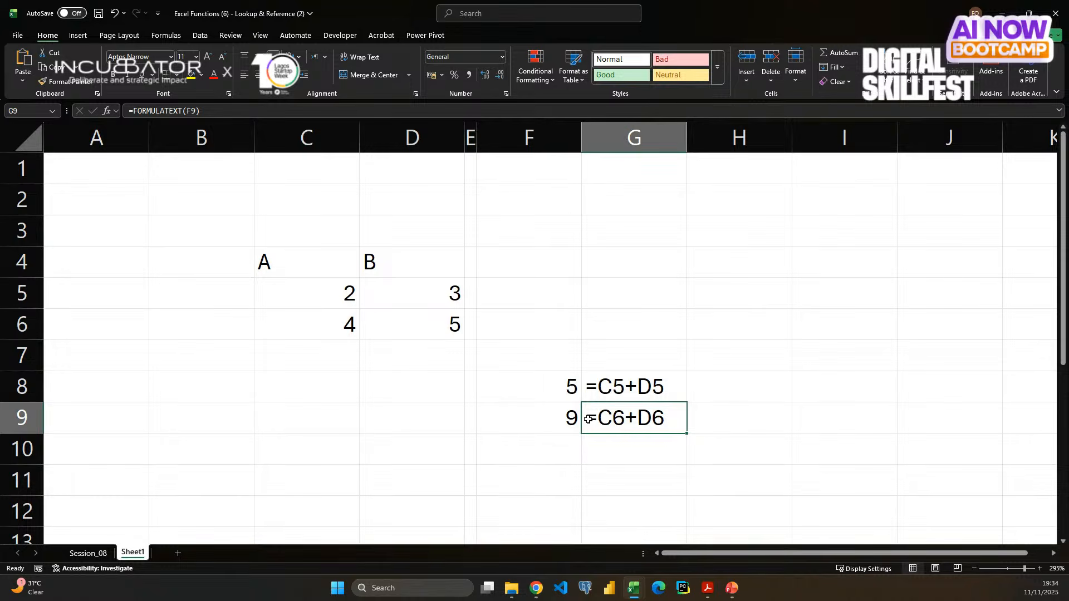
- Extend the sum formula from F9 to F10 and the FORMULATEXT formula from G9 to G10
click(343, 326)
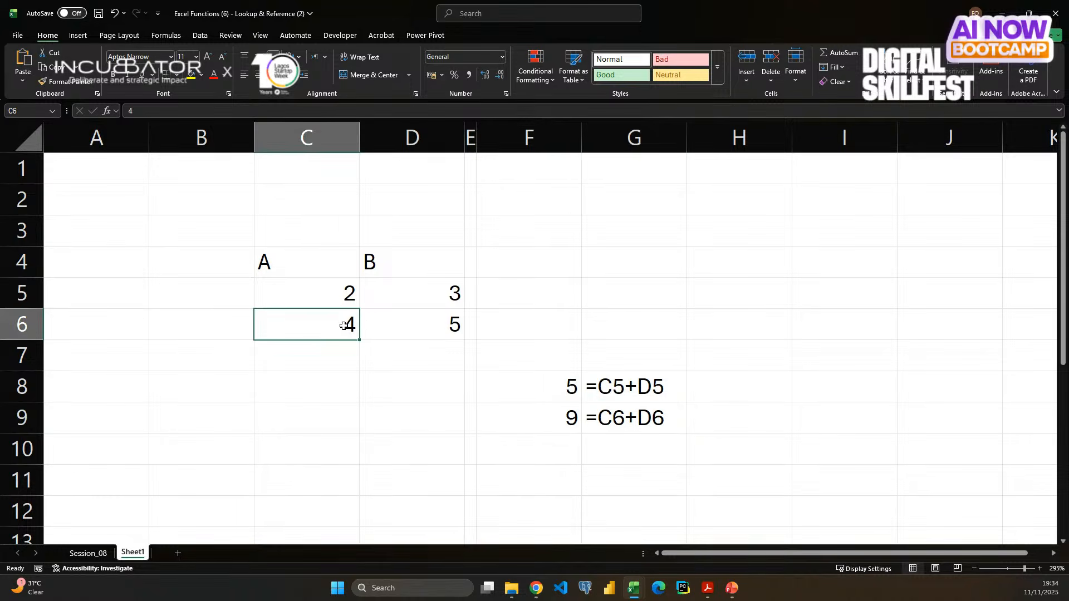
click(389, 327)
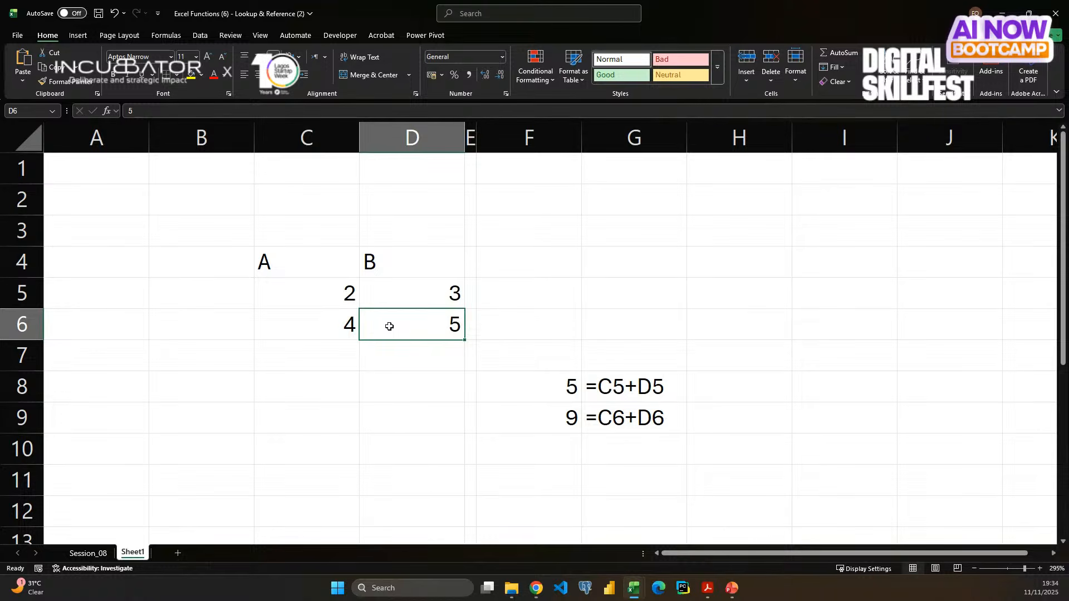
click(556, 415)
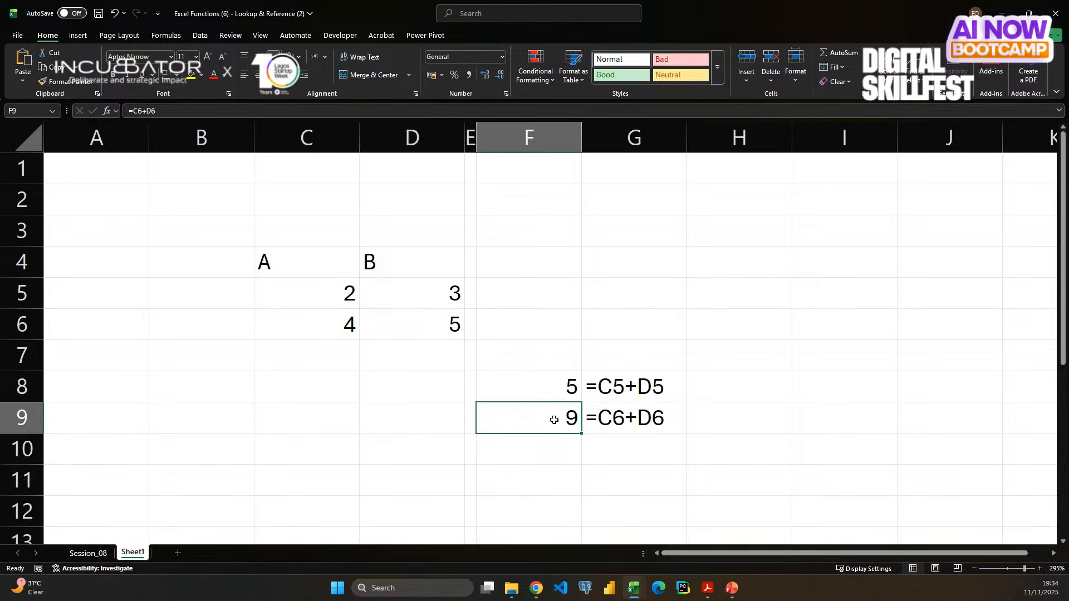
drag(580, 446, 580, 463)
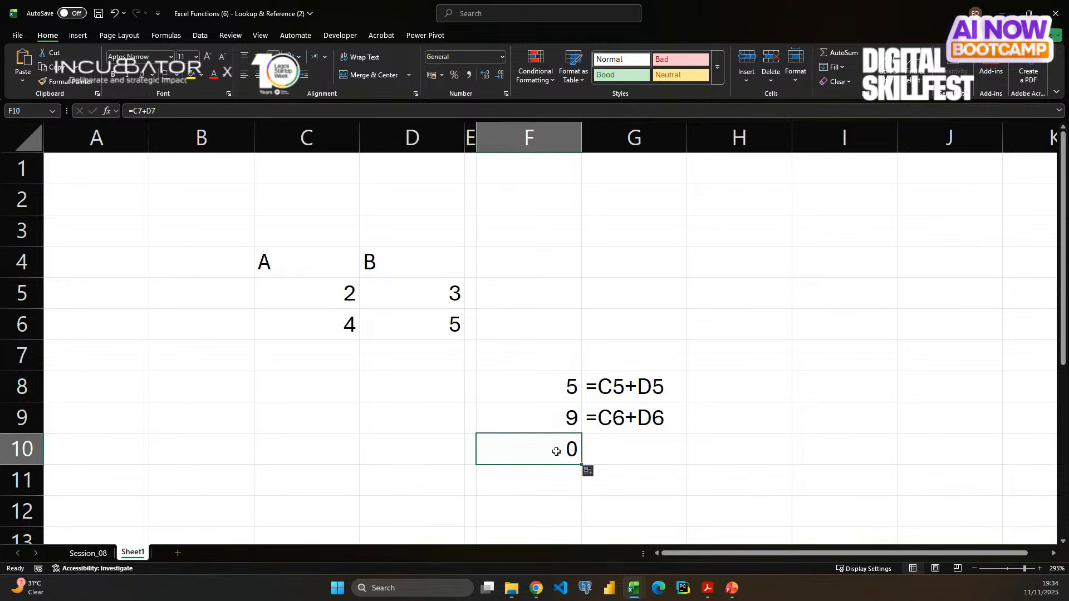
click(643, 450)
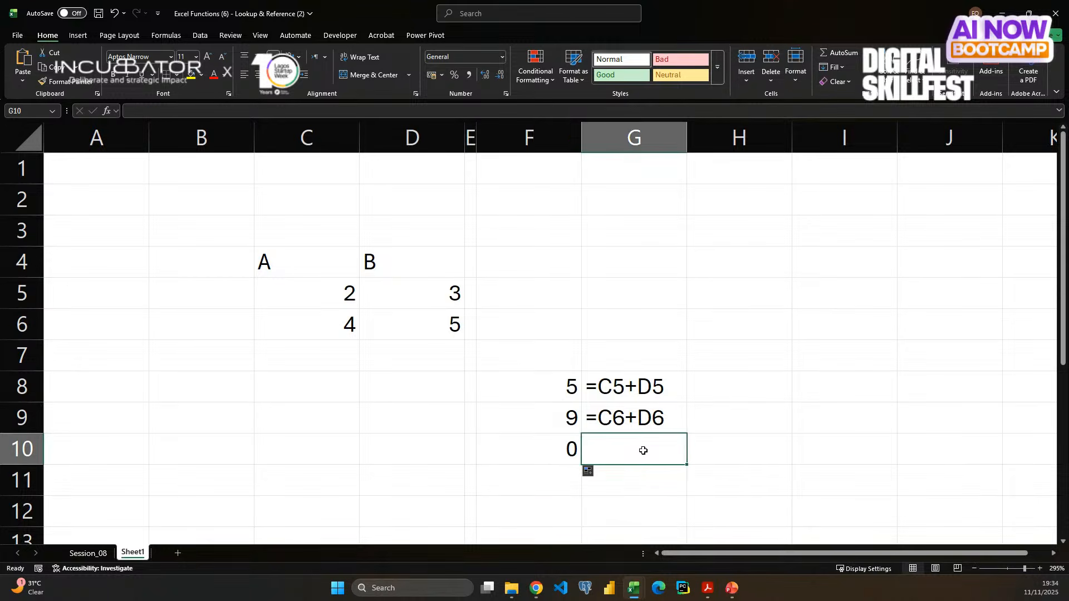
key(ctrl+d)
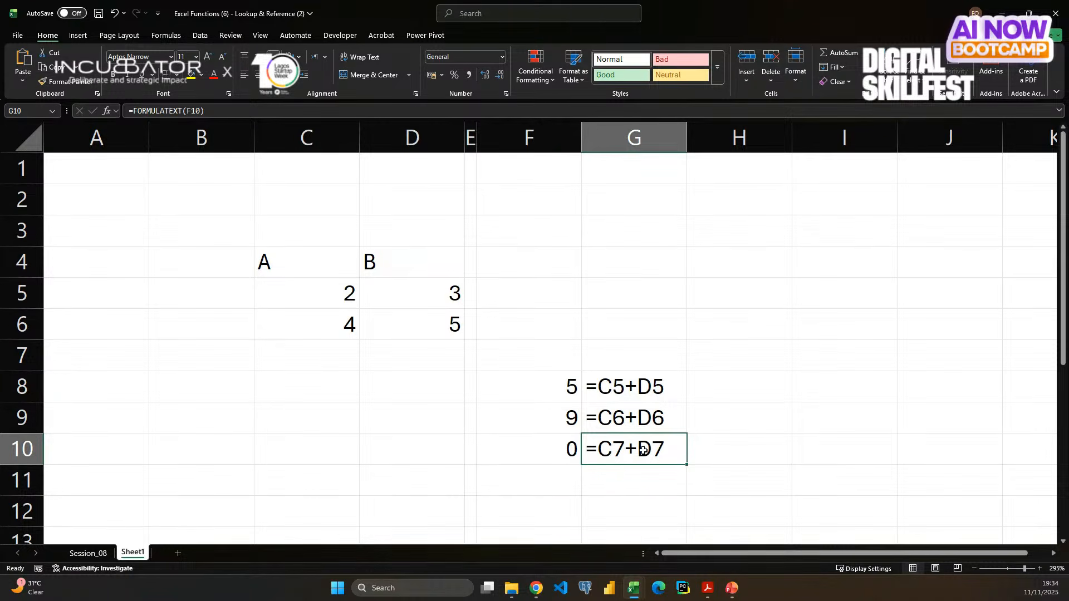
- Examine which cells the formulas in G10 and F10 reference, and compare them with the formulas in rows 8 and 9
double_click(638, 449)
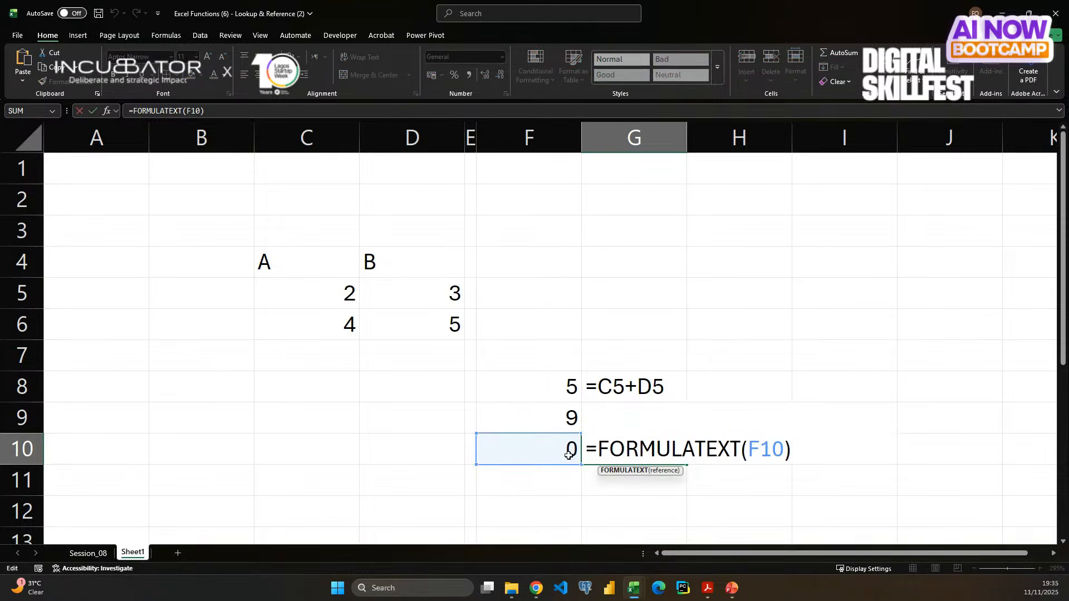
key(Escape)
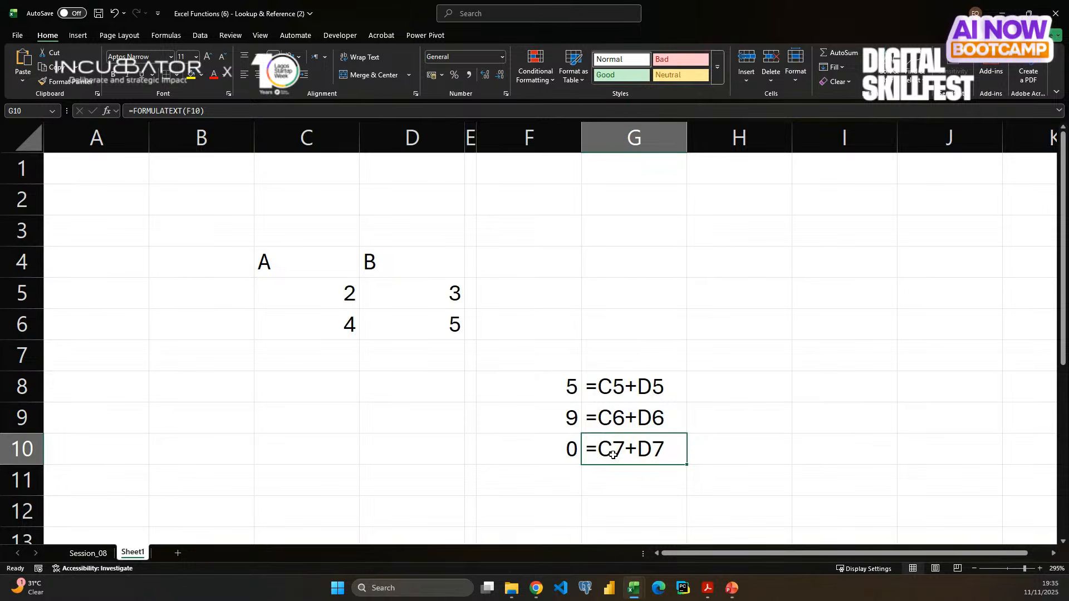
double_click(539, 446)
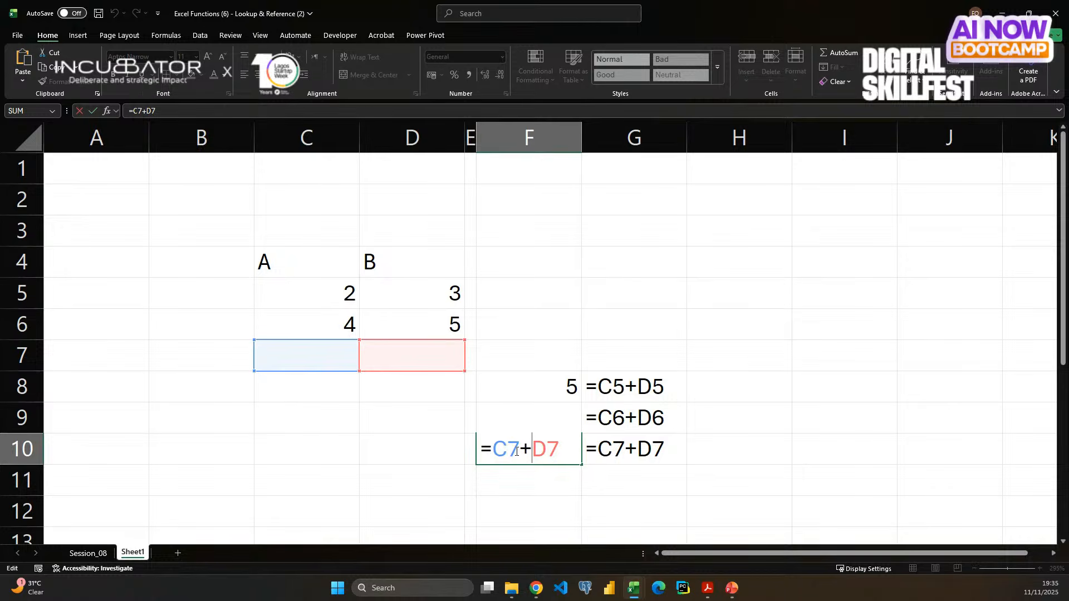
key(ctrl+Return)
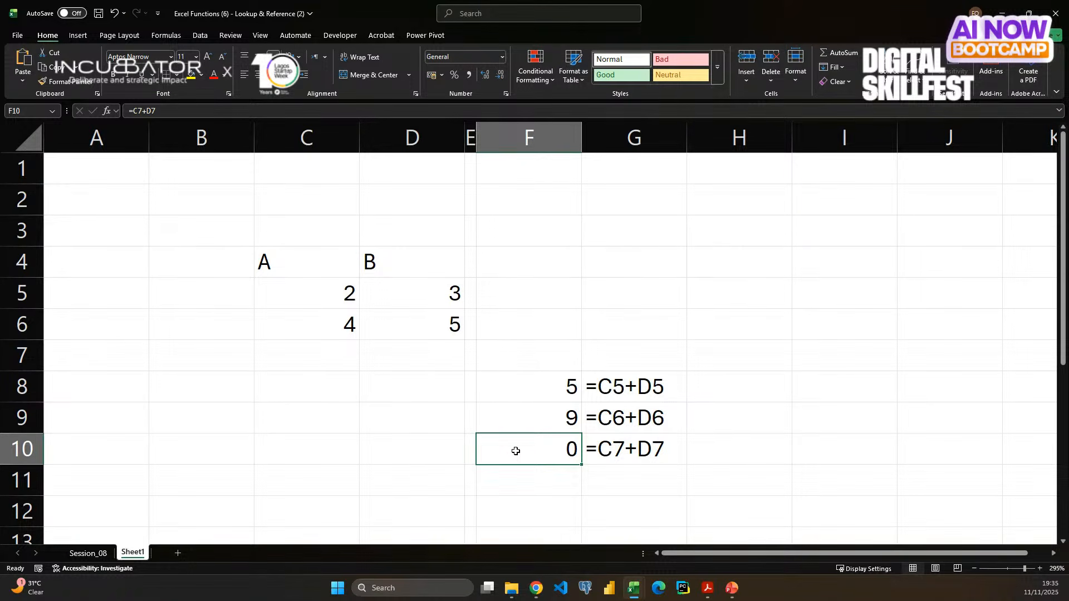
click(525, 393)
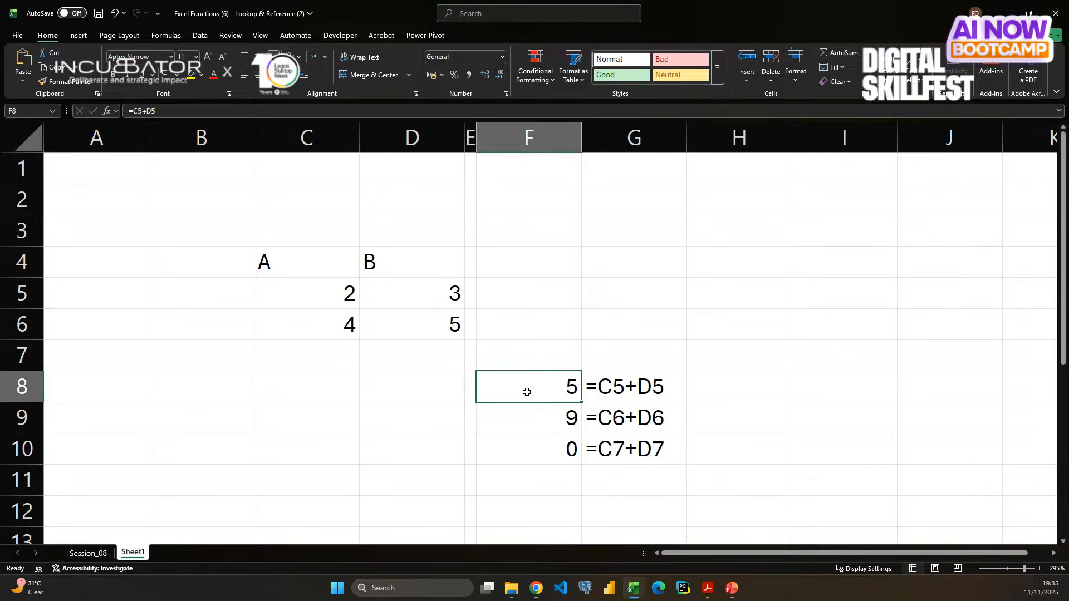
click(618, 386)
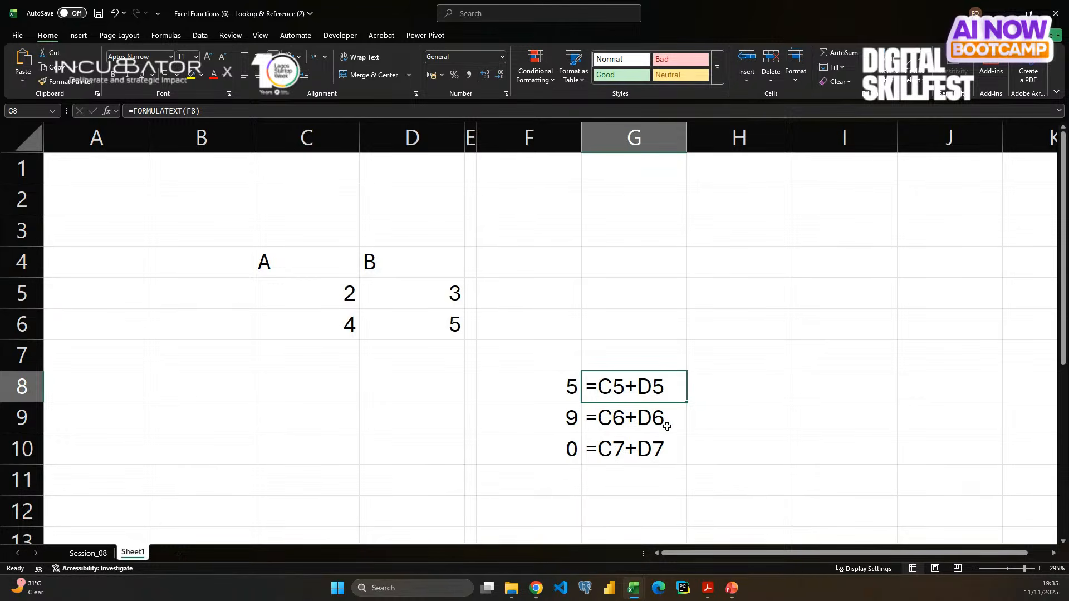
click(624, 422)
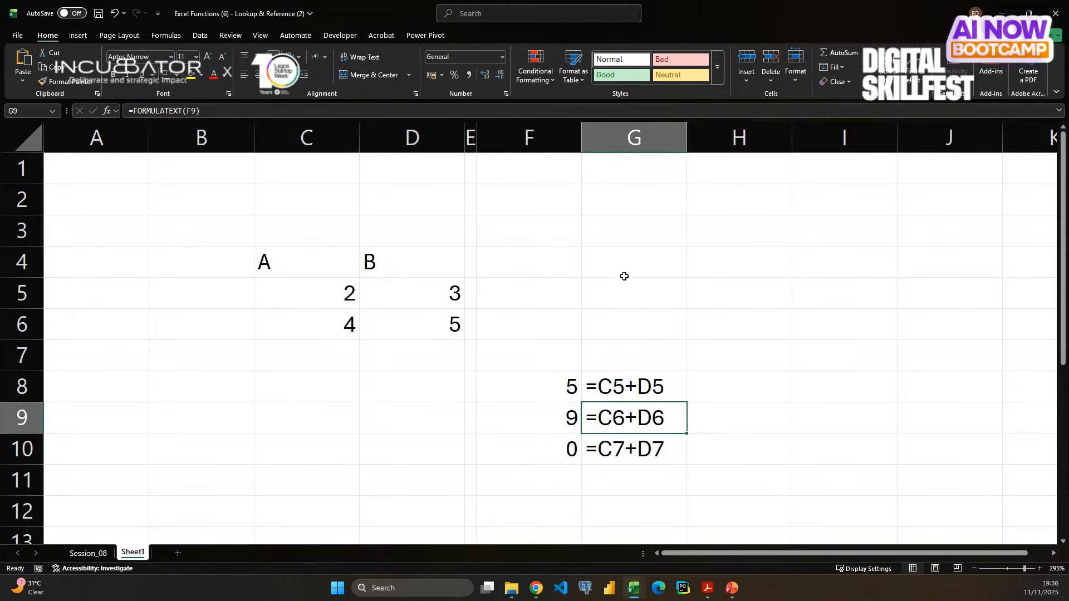
- Add C5 and C6 with a formula in G4 and fill it across to H4
click(666, 266)
text(=)
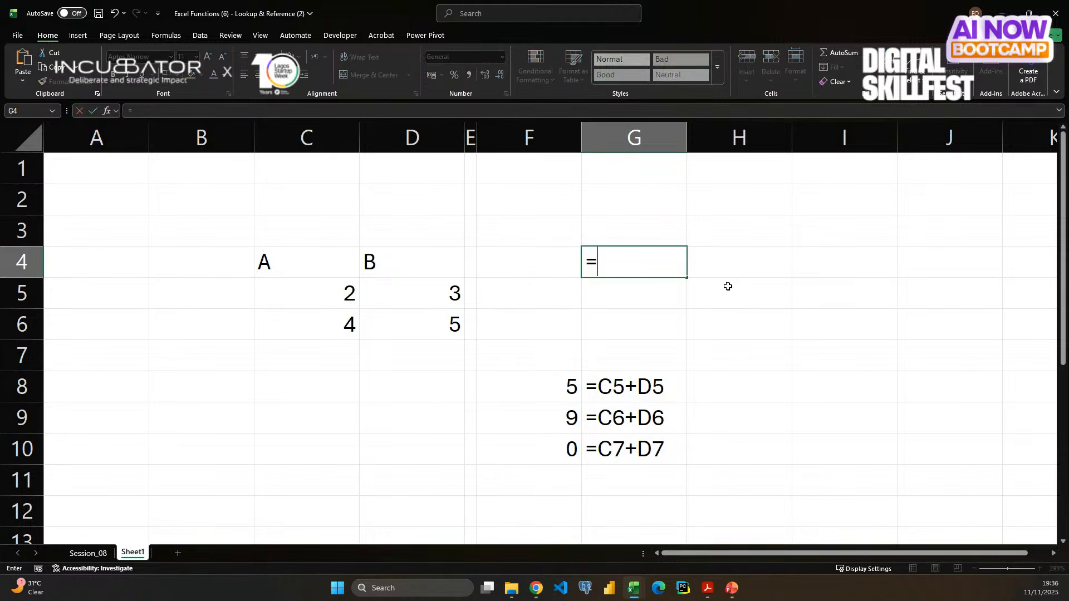
click(342, 297)
text(+)
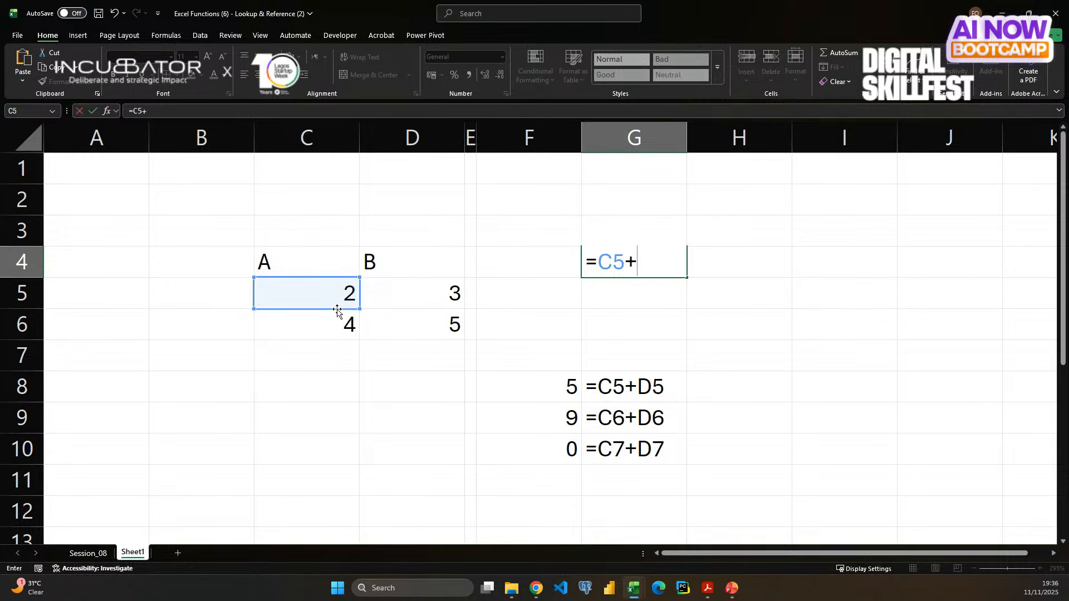
click(333, 319)
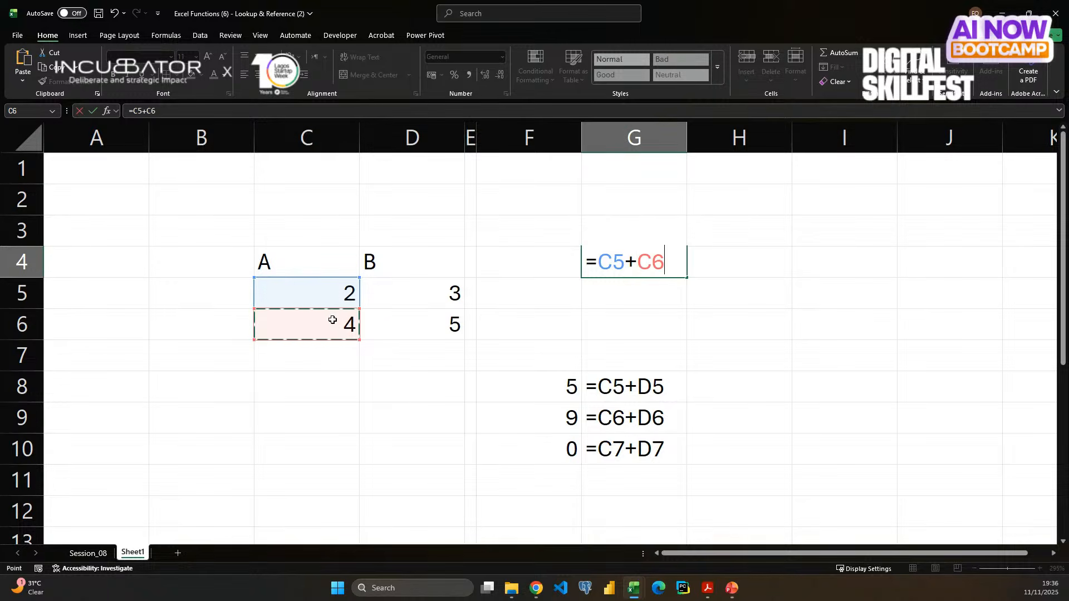
key(Return)
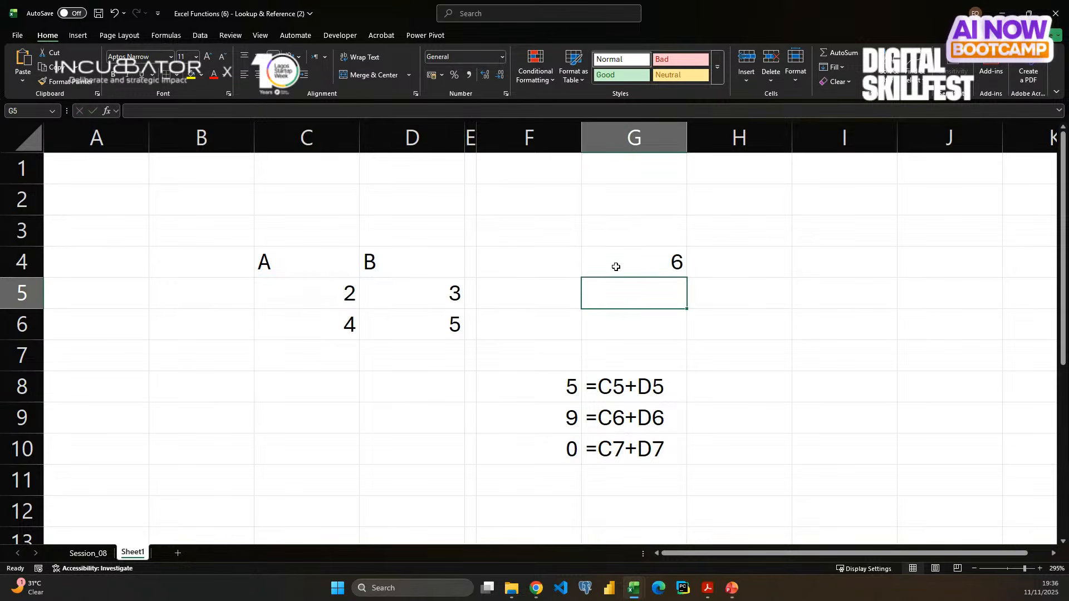
click(616, 267)
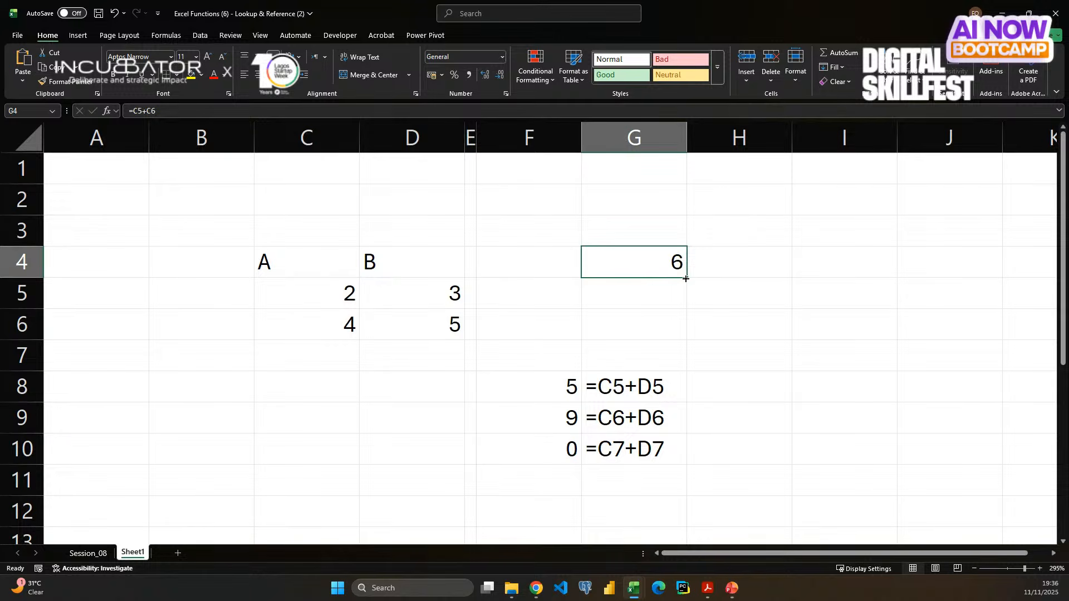
drag(686, 277, 752, 273)
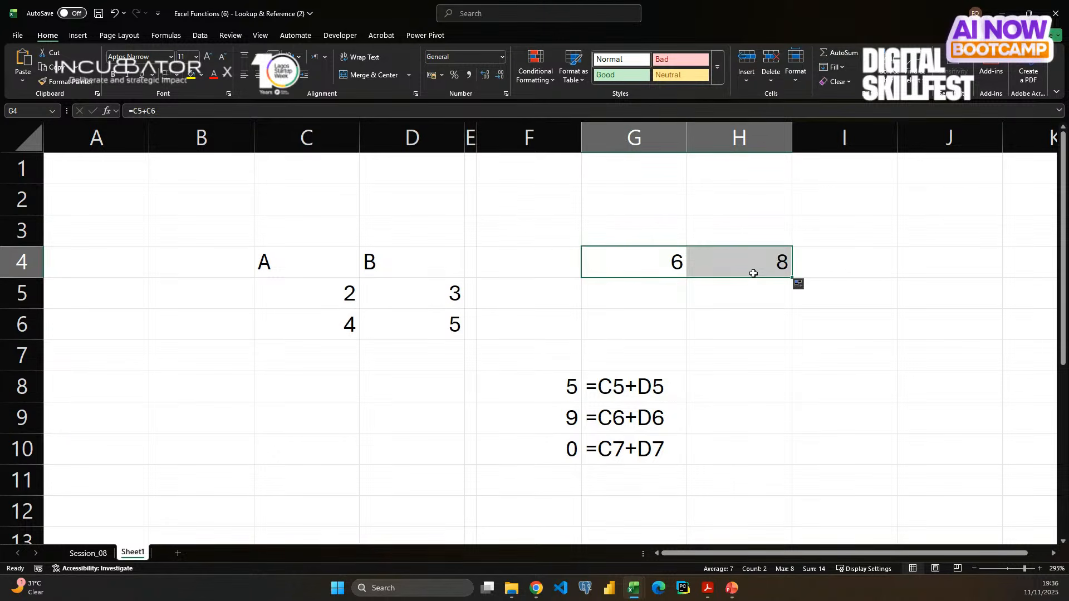
- Examine the copied formula in H4 and compare the results in G4:H4 with the source cells C5:C6 and D5:D6
click(740, 260)
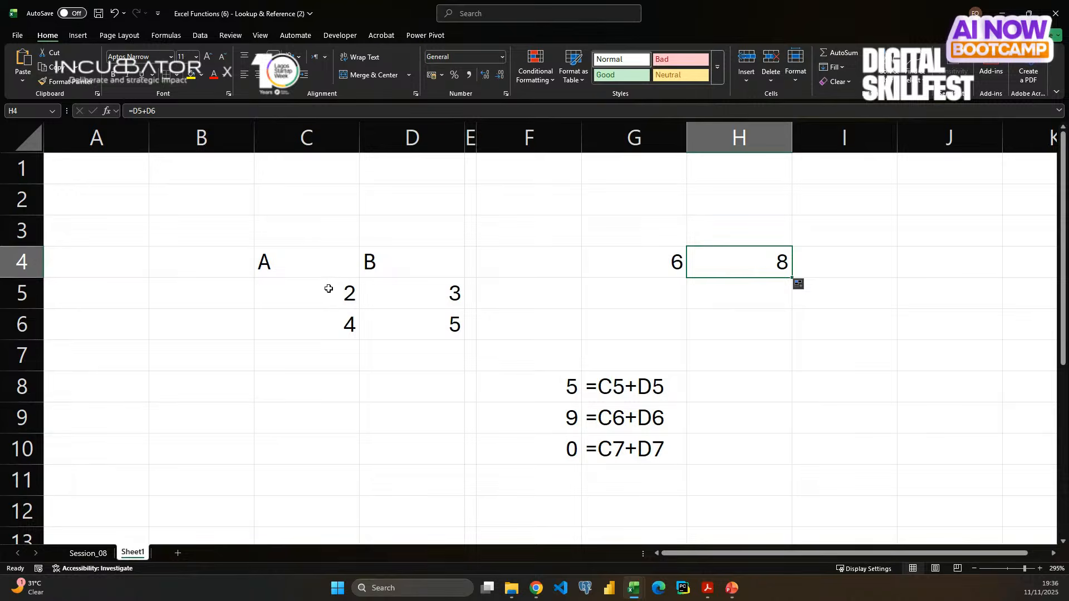
drag(329, 288, 329, 327)
drag(408, 286, 406, 318)
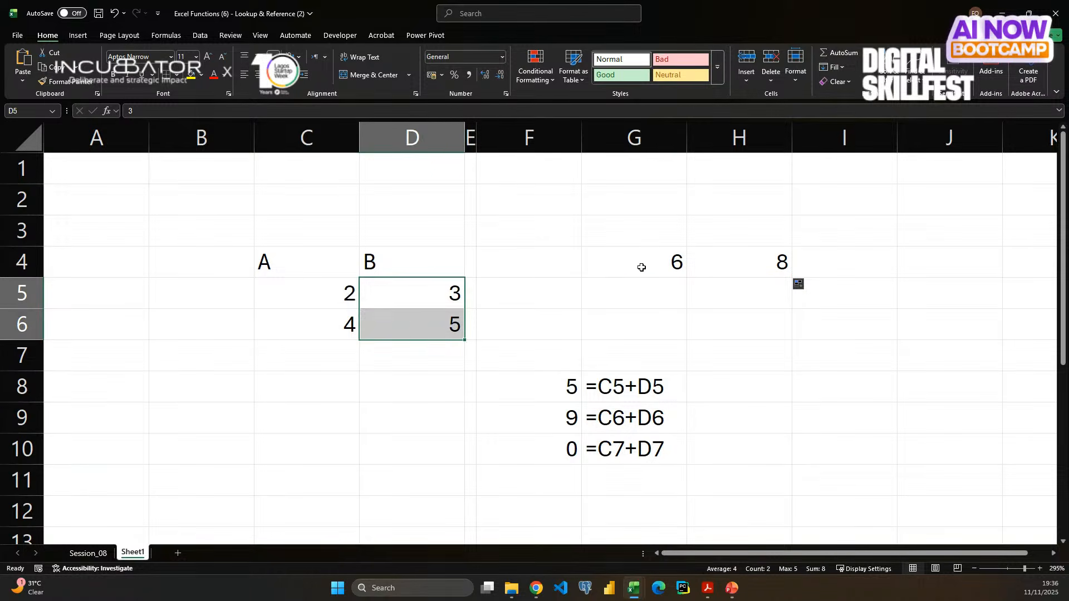
drag(662, 262, 696, 262)
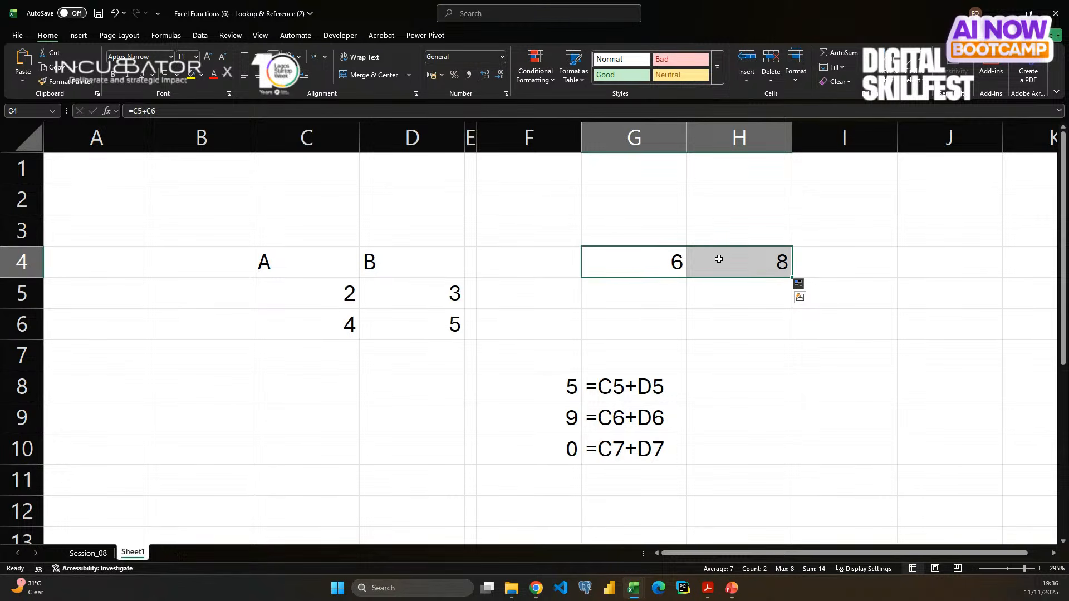
drag(324, 292, 322, 319)
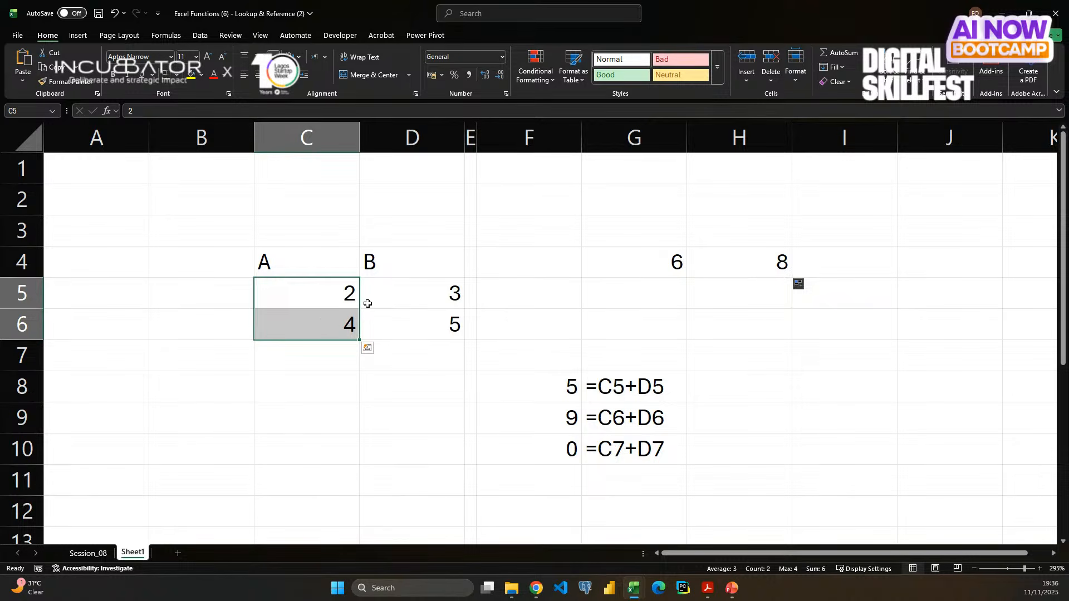
drag(389, 299, 398, 324)
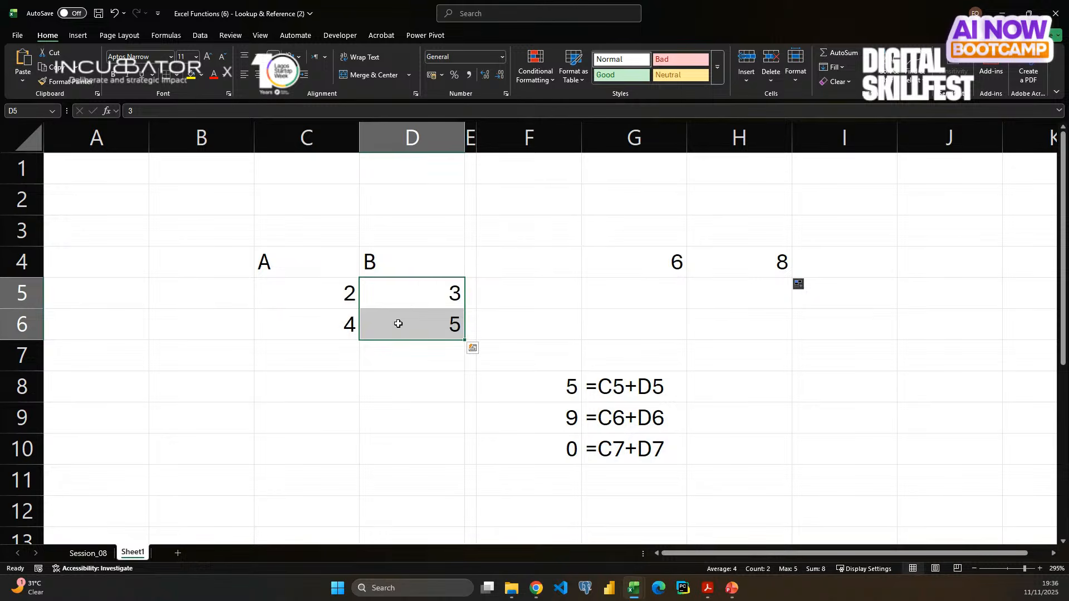
- Enter the heading "Cell Referencing" in K3 and make it bold
scroll(630, 317, right, 5)
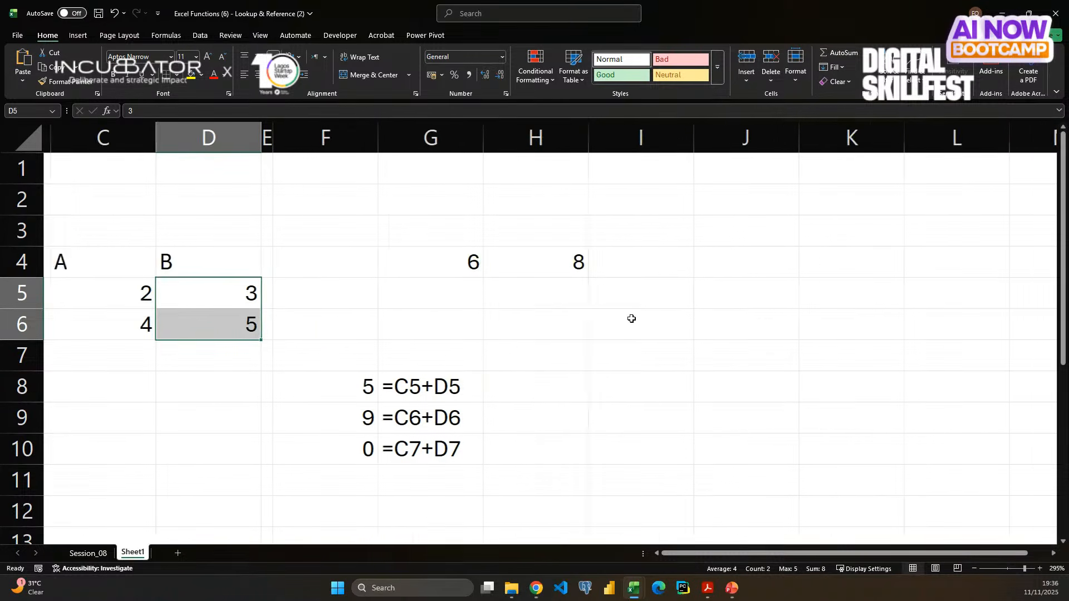
click(552, 232)
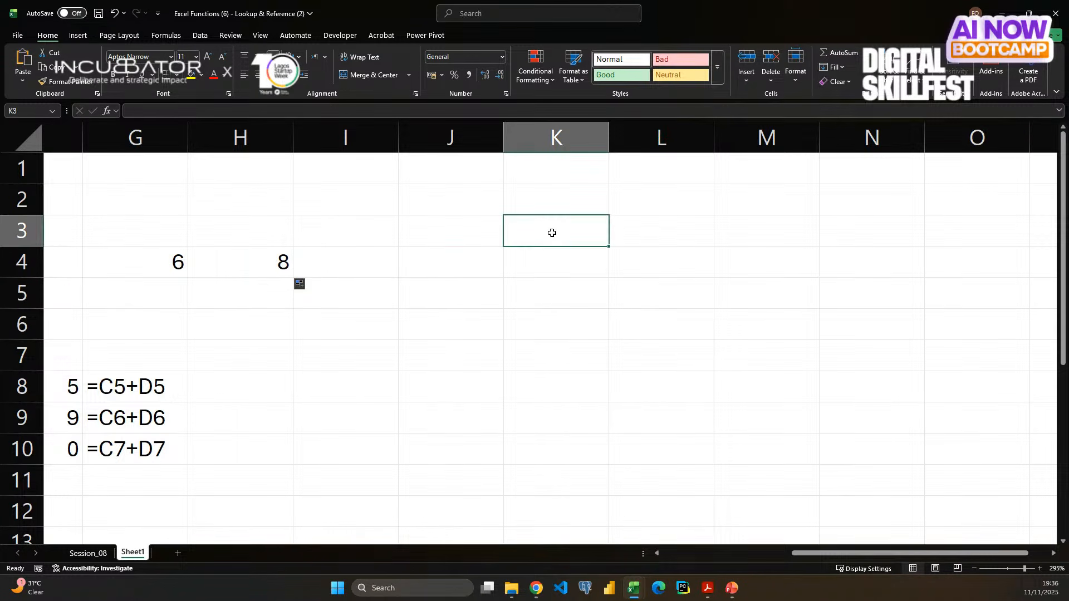
text(Cell R)
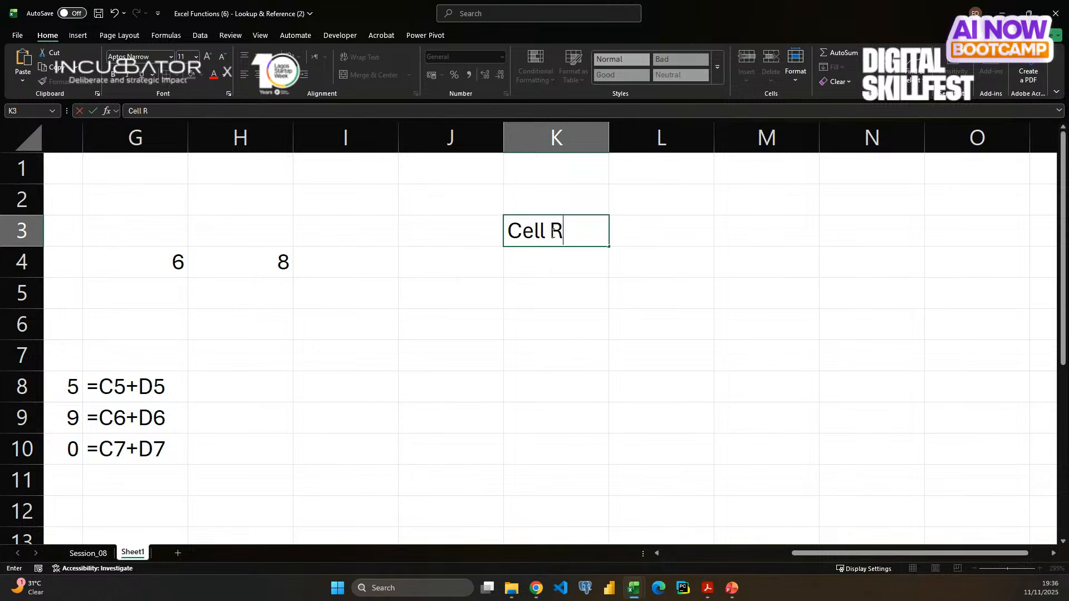
text(eferen)
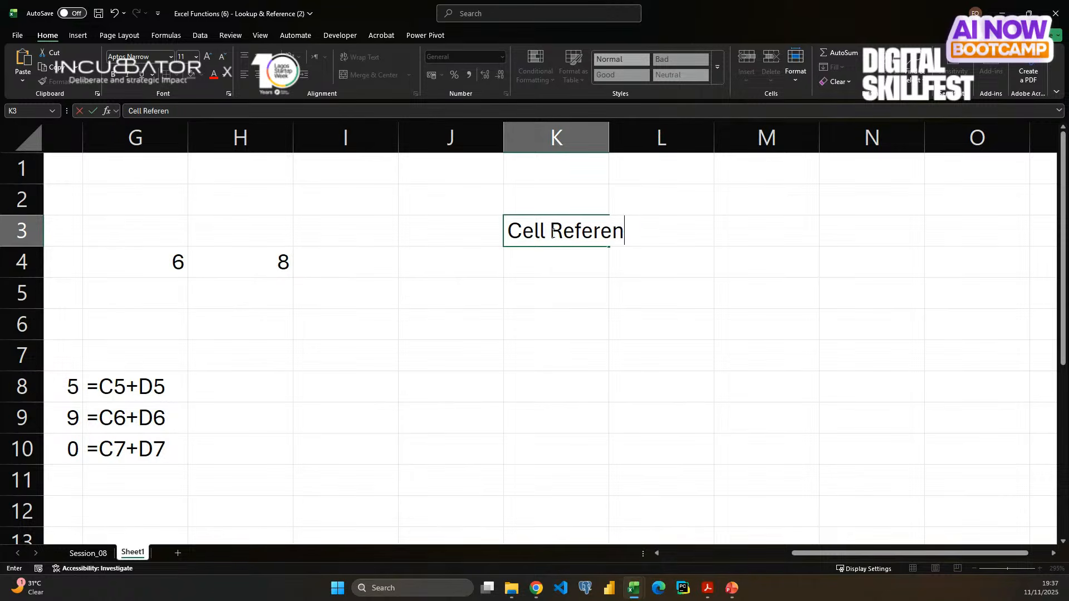
text(cing)
key(Return)
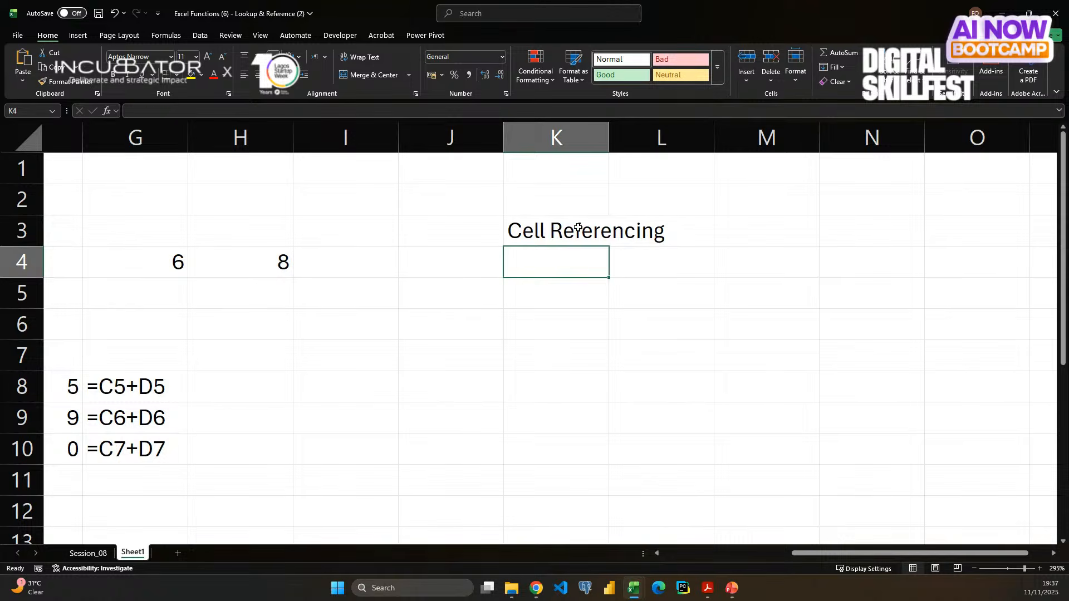
click(577, 227)
key(ctrl+b)
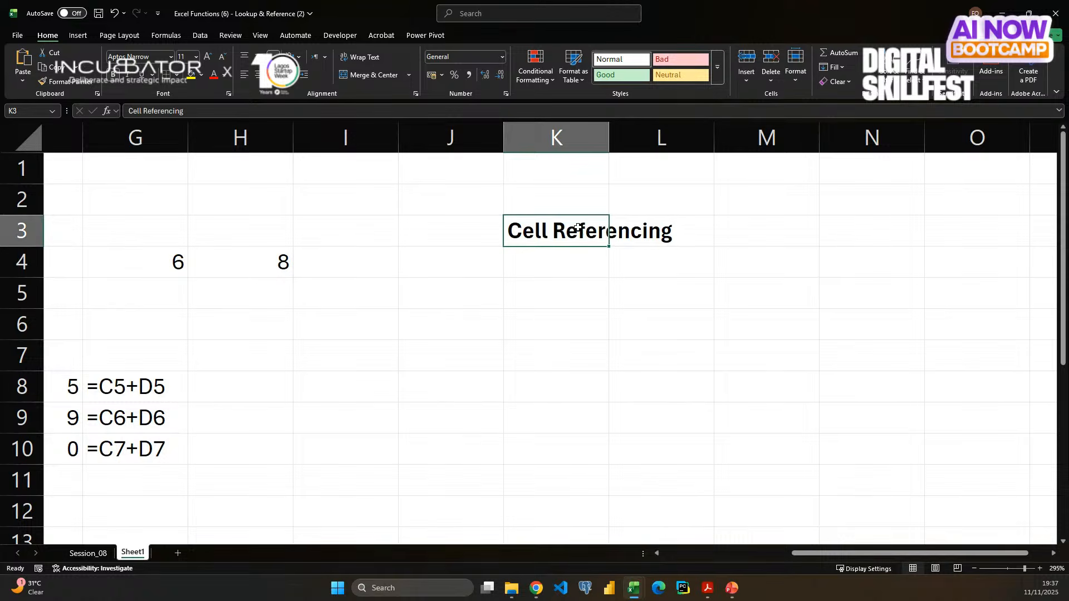
- Enter the label "Relative Referencing" in K5 under the heading
click(573, 266)
click(569, 294)
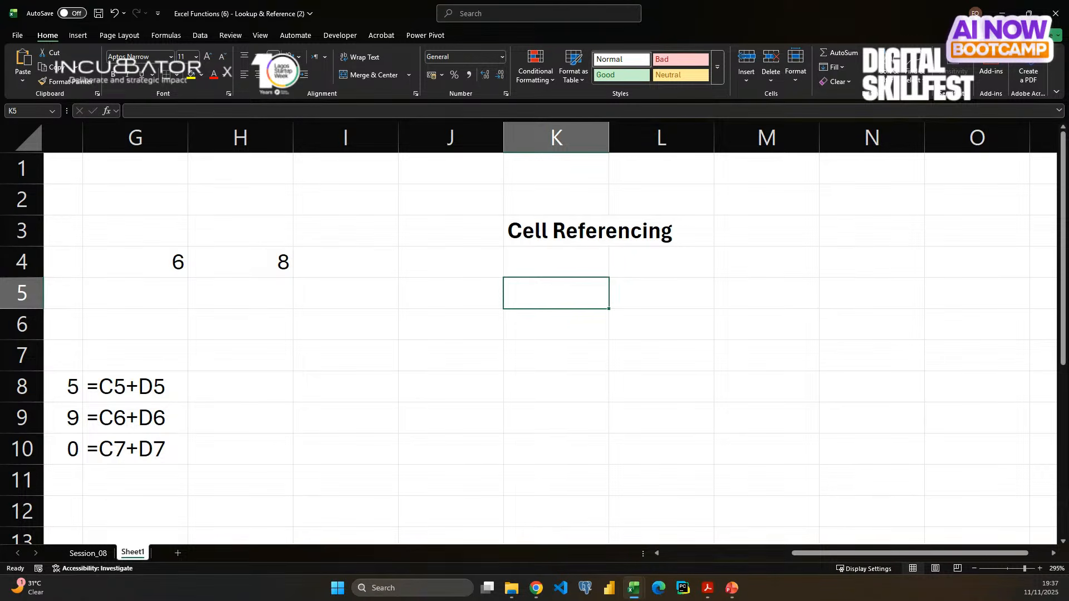
key(alt+Tab)
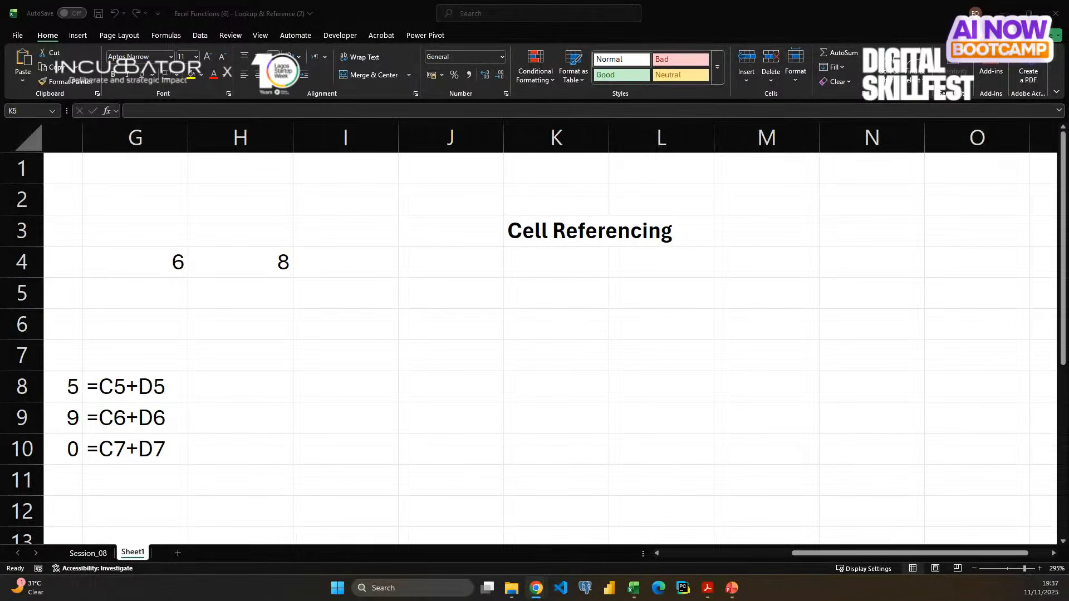
click(539, 283)
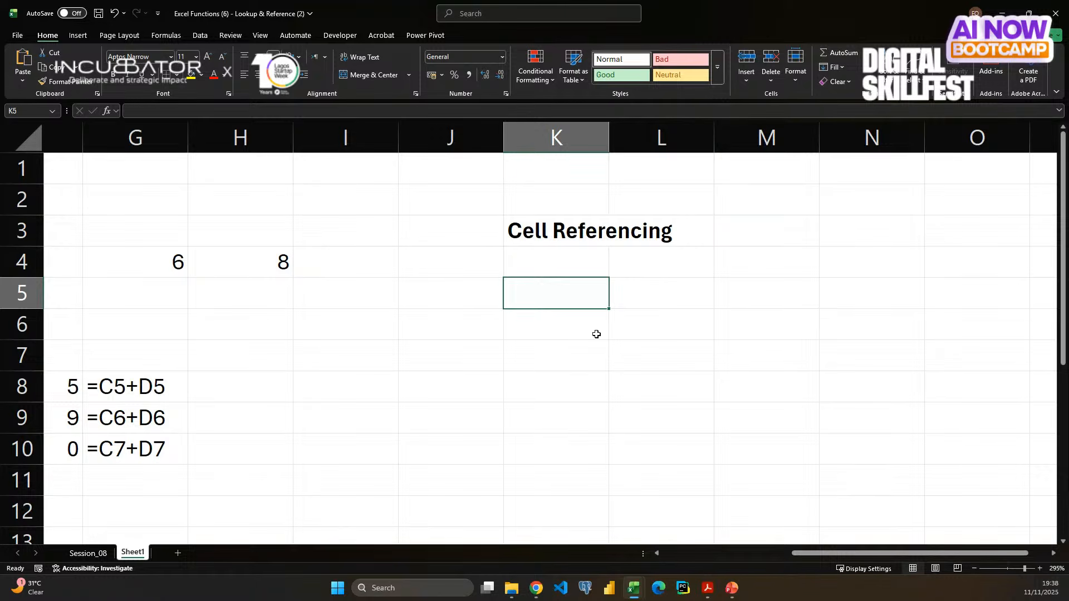
text(Rel)
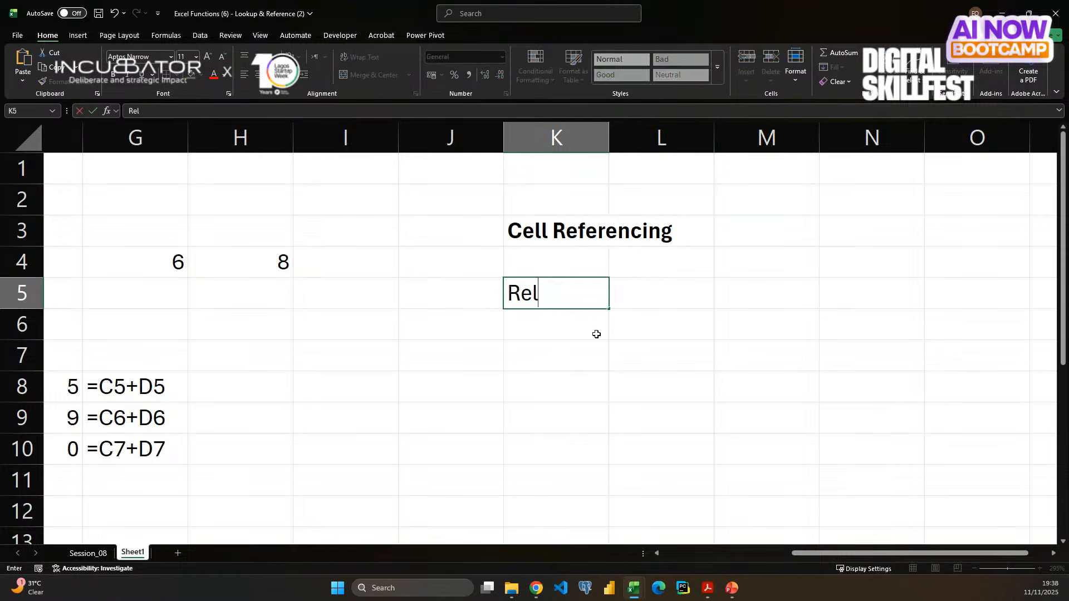
text(ative Referencing)
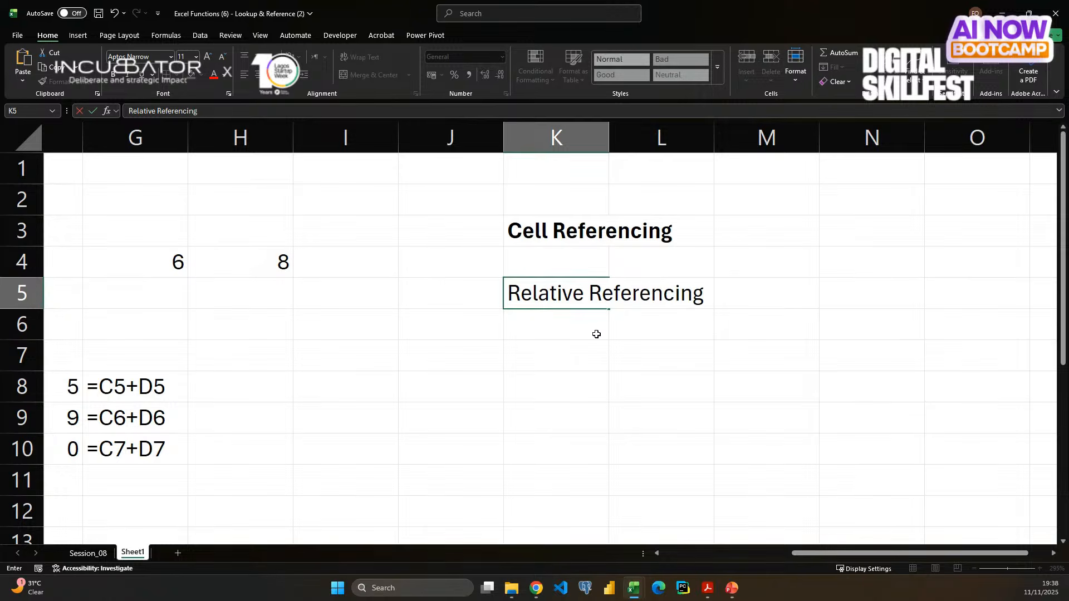
key(Return)
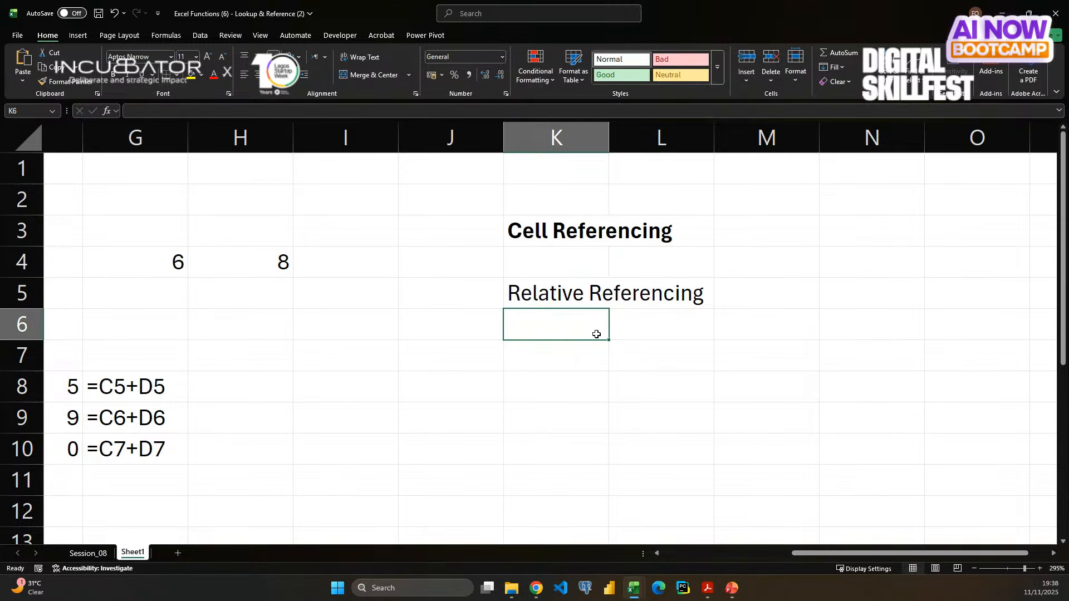
- Shorten the label in K5 to "Relative"
key(Up)
key(F2)
key(BackSpace)
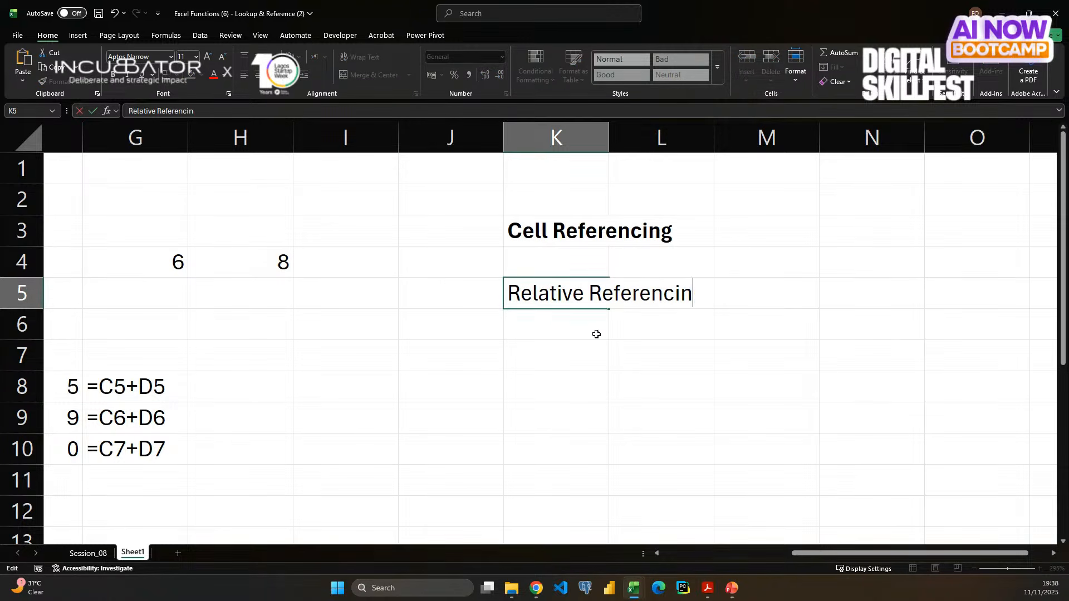
key(BackSpace)
key(BackSpace)
key(BackSpace)
key(BackSpace)
key(BackSpace)
key(BackSpace)
key(BackSpace)
key(BackSpace)
key(BackSpace)
key(BackSpace)
key(BackSpace)
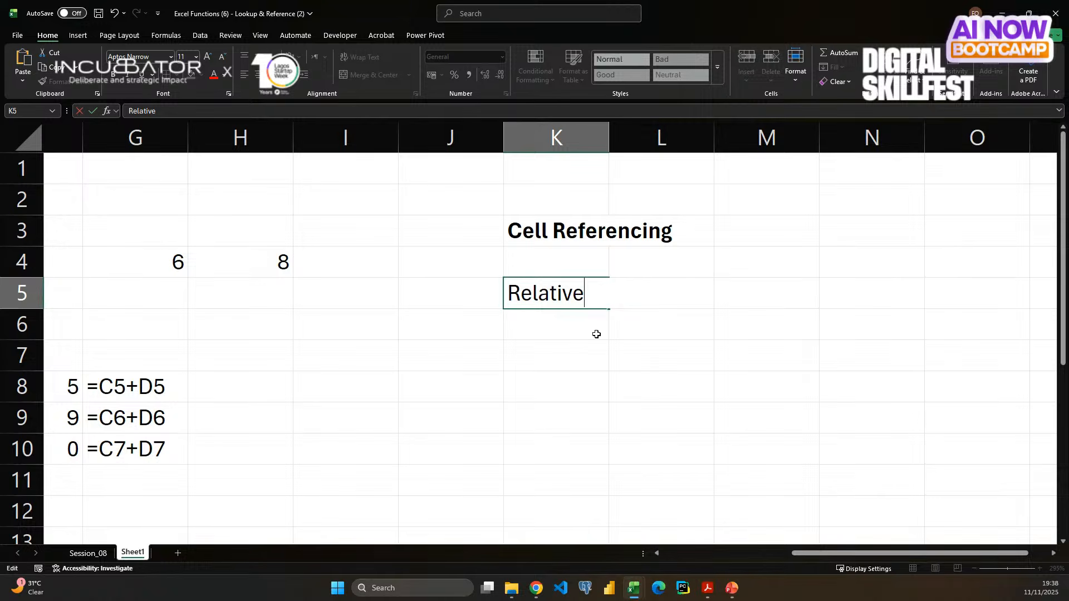
key(Return)
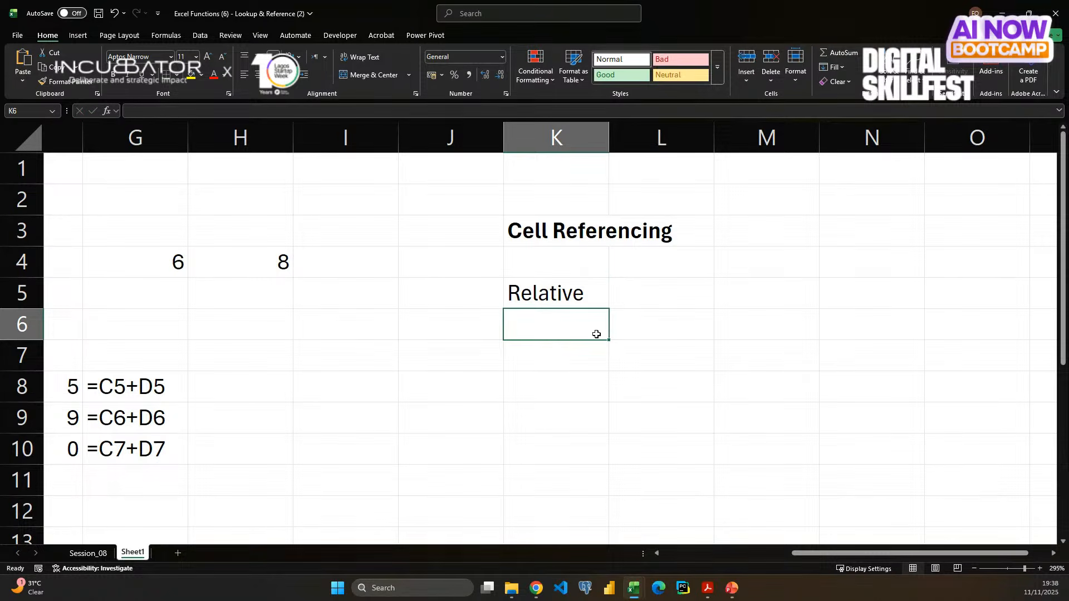
- List "Absolute", "Row Constant" and "Column Constant" in cells K6 to K8
text(Absolute)
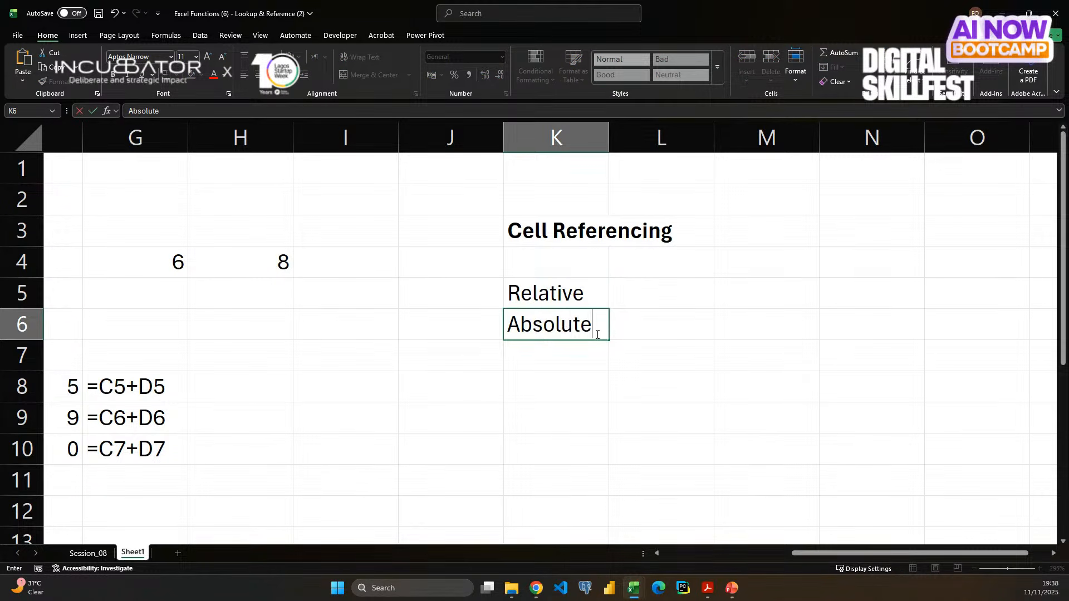
key(Return)
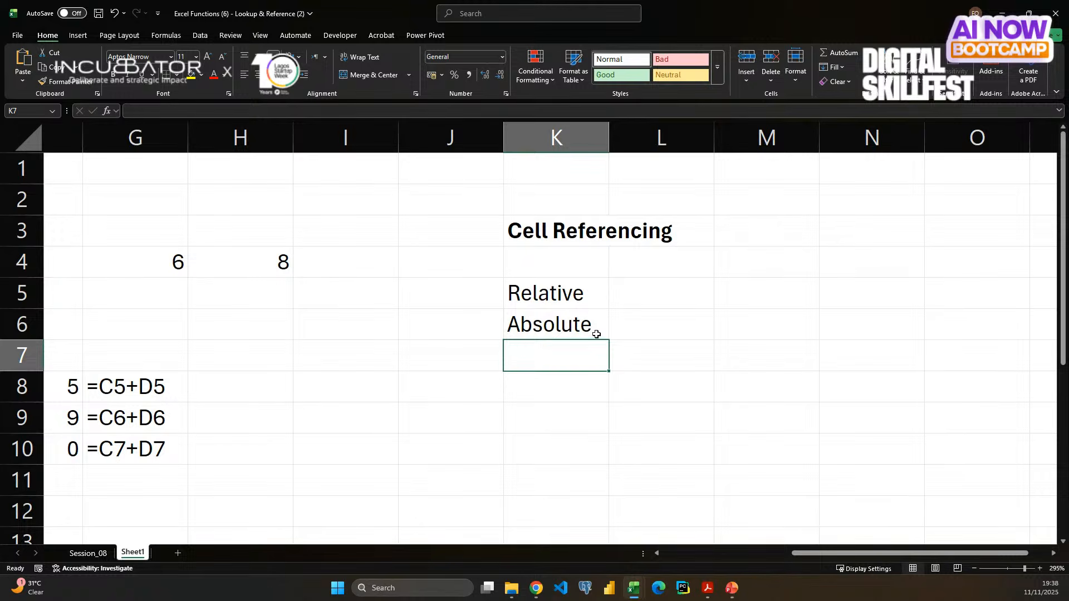
text(Row)
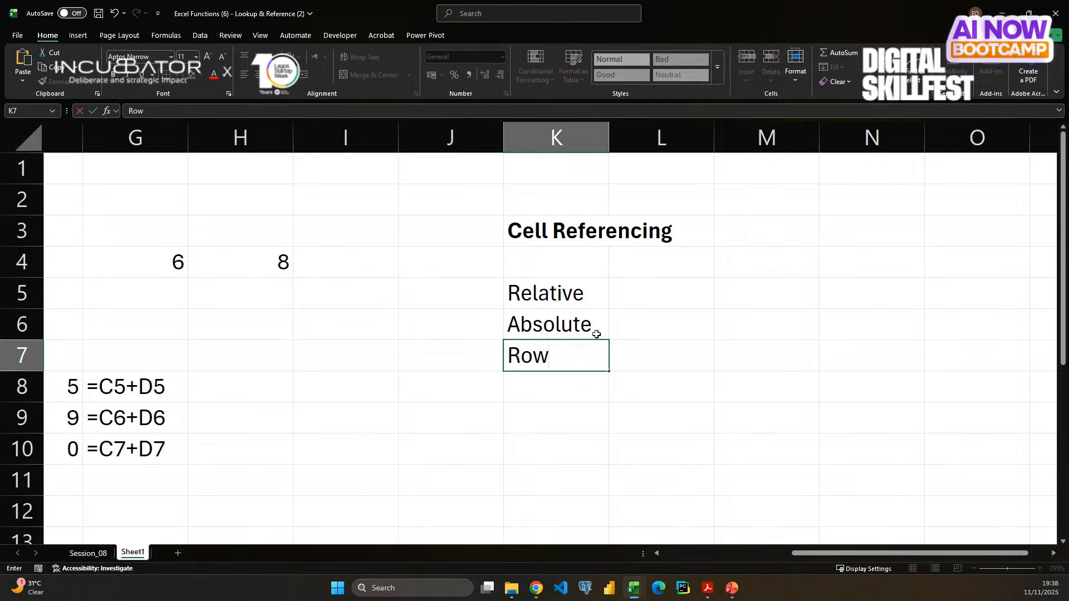
text( Constant)
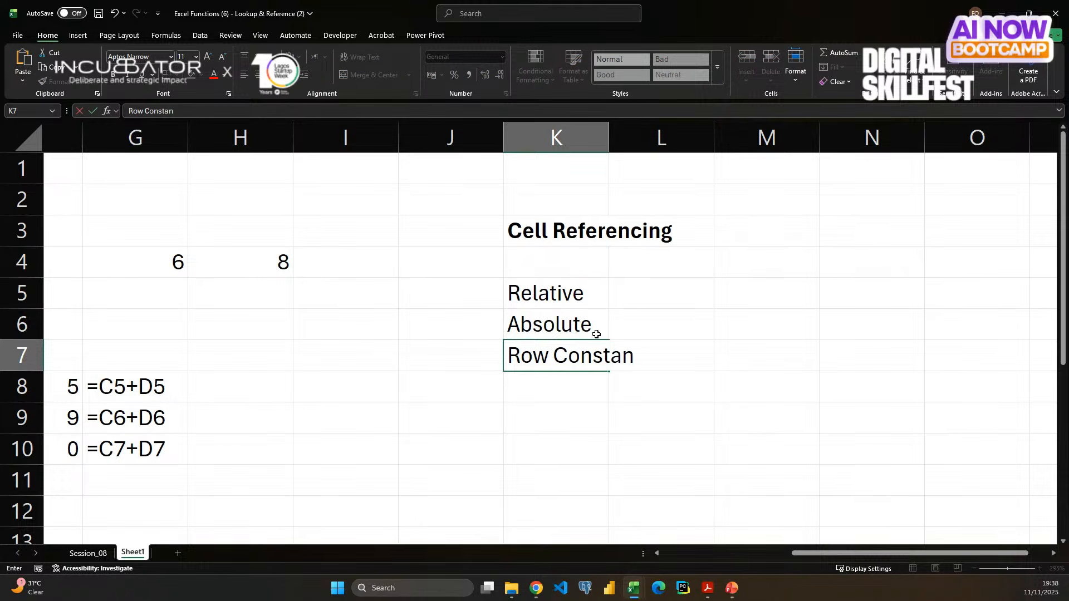
key(Return)
text(Column C)
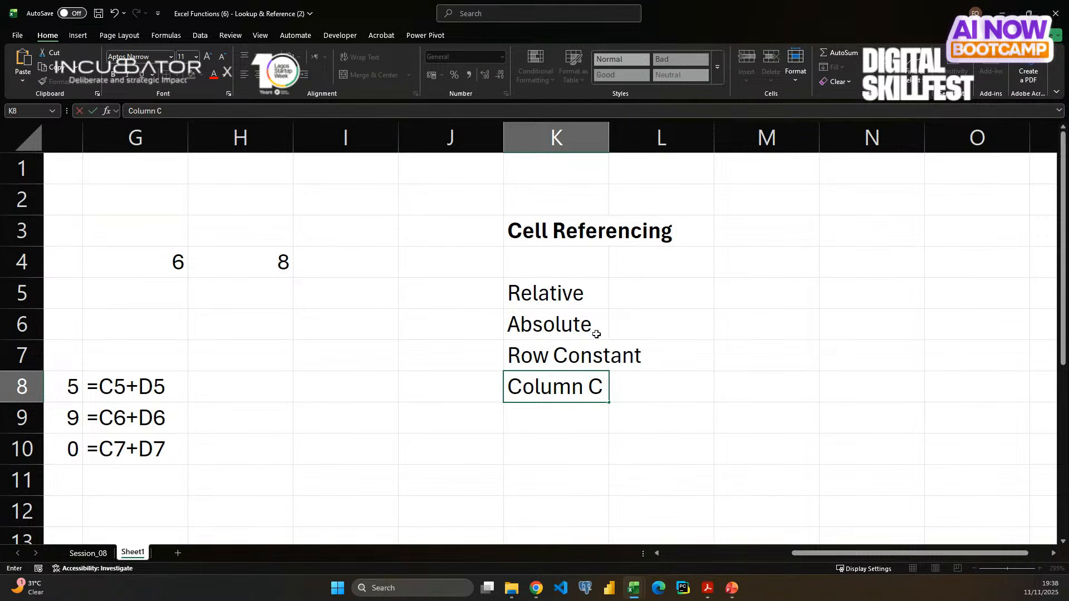
text(onstant)
key(Return)
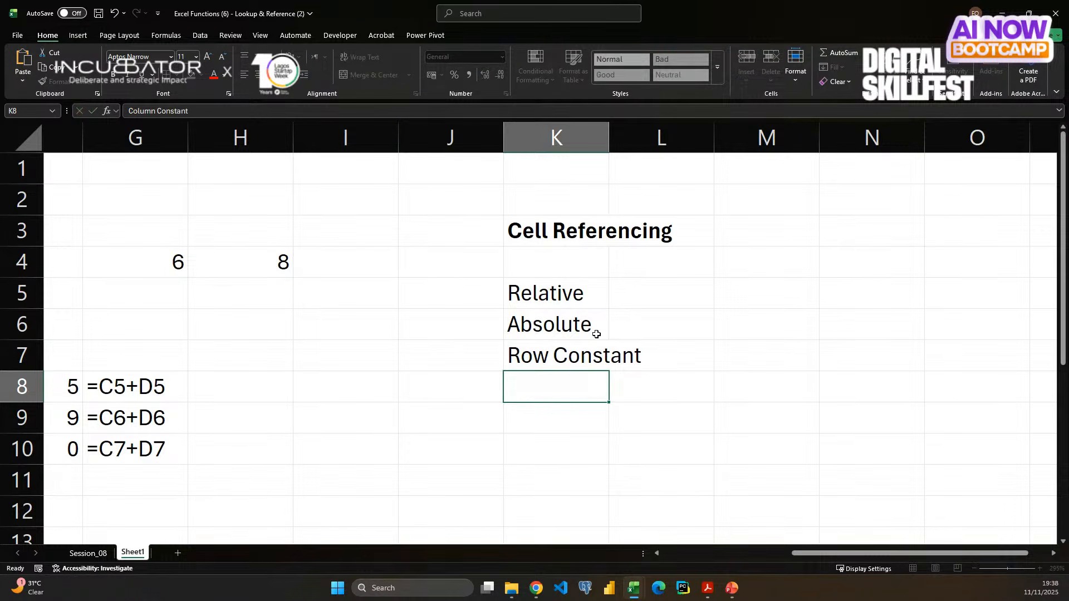
- Autofit the width of column K to its entries and review the listed reference types, returning to the Relative label
double_click(609, 139)
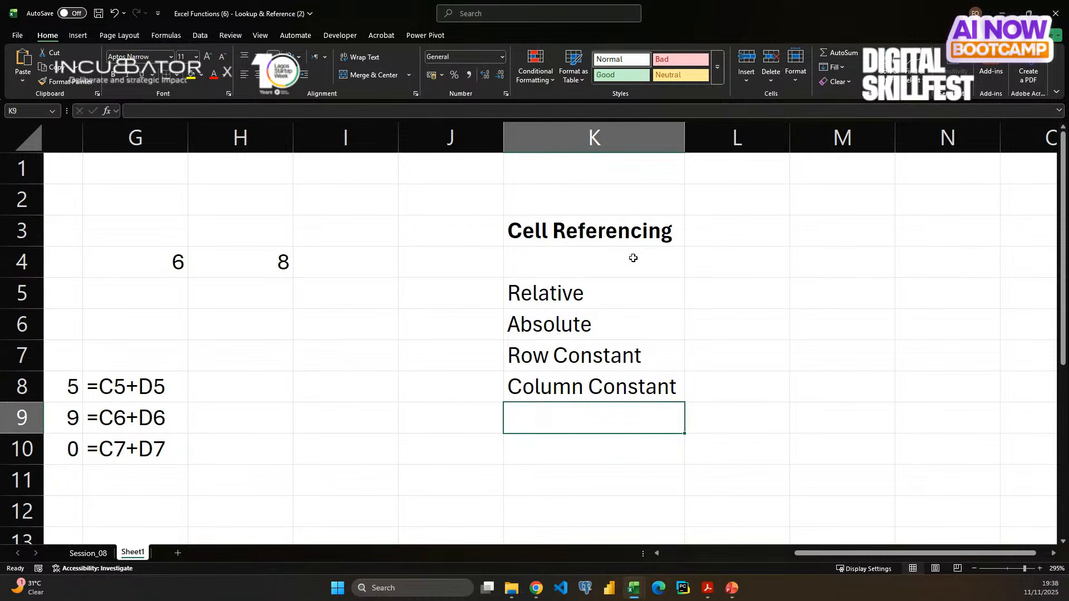
drag(611, 299, 610, 386)
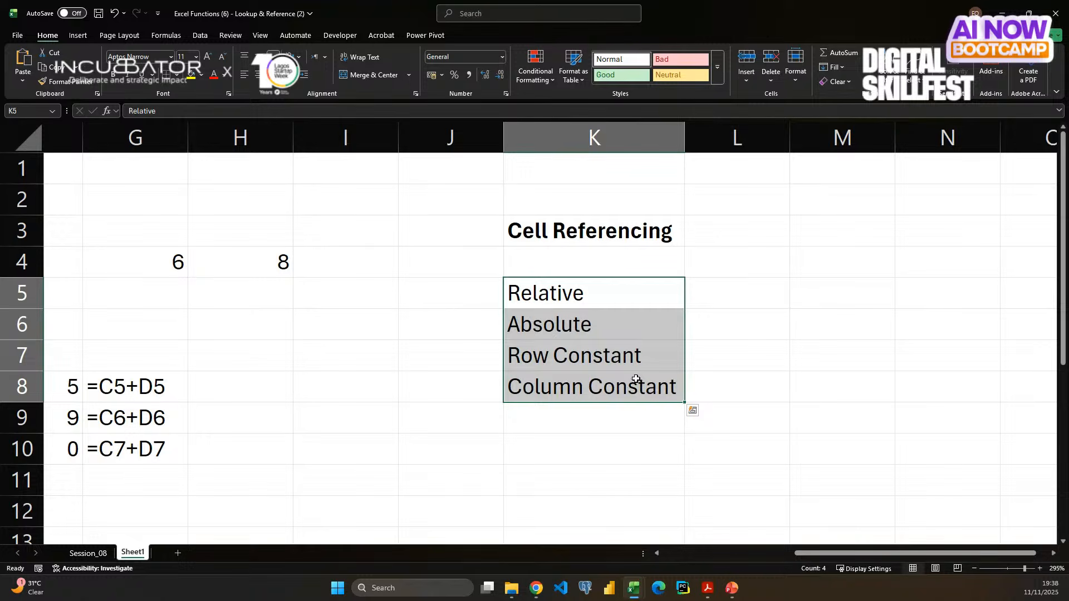
click(625, 292)
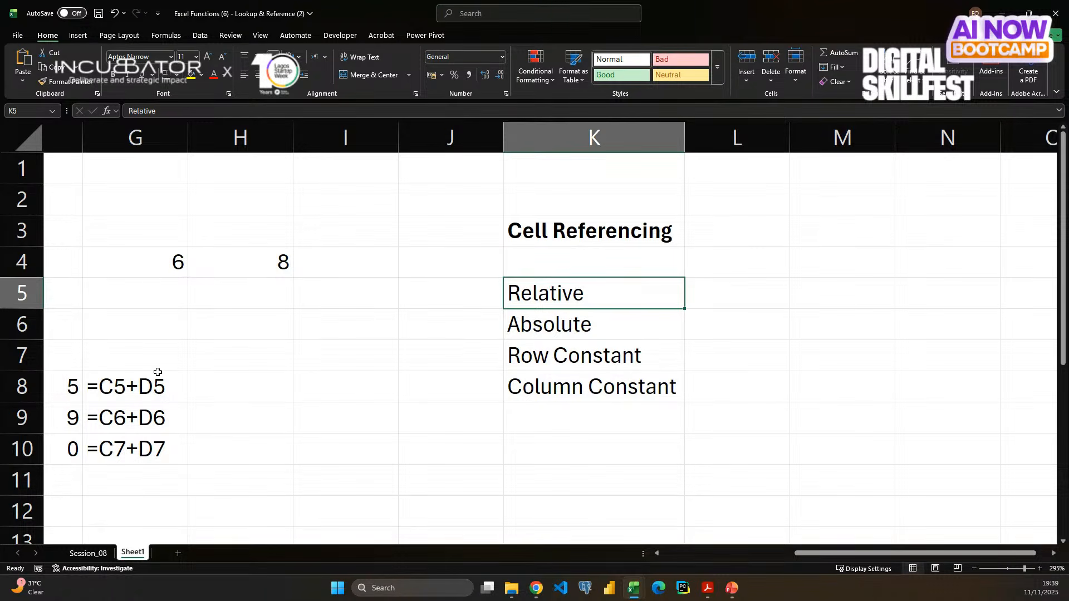
click(153, 264)
drag(154, 264, 248, 261)
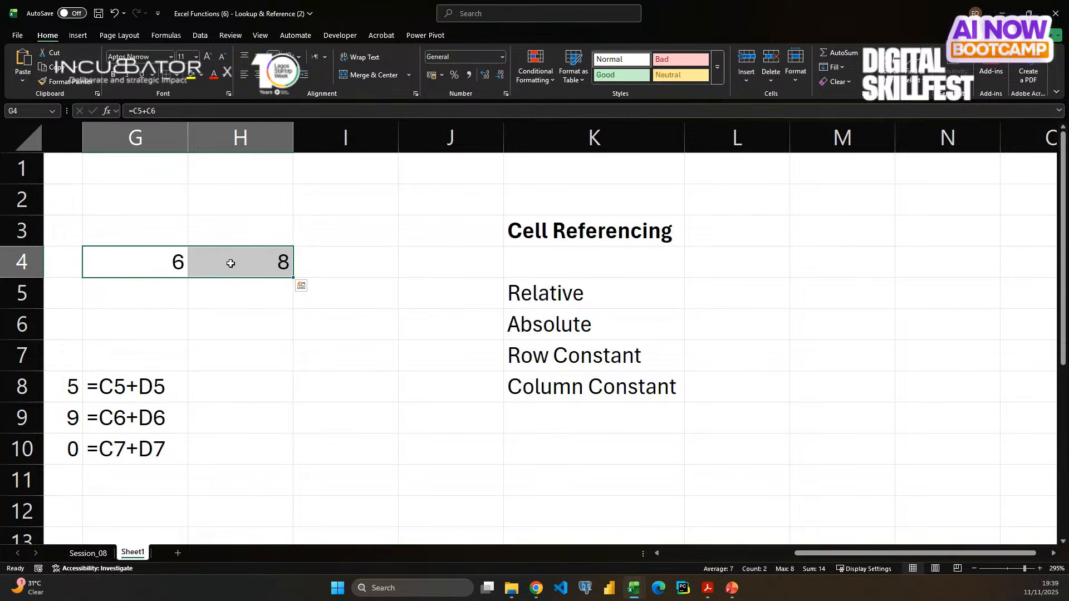
drag(269, 305, 267, 360)
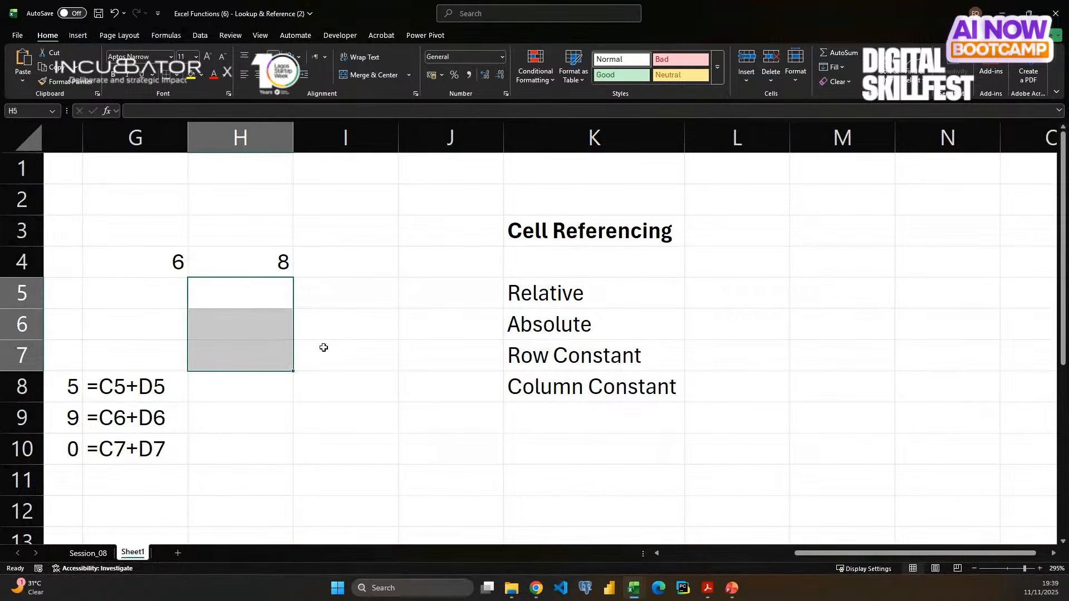
click(249, 269)
- Enter the example reference C4 in L5 beside the Relative label
click(743, 301)
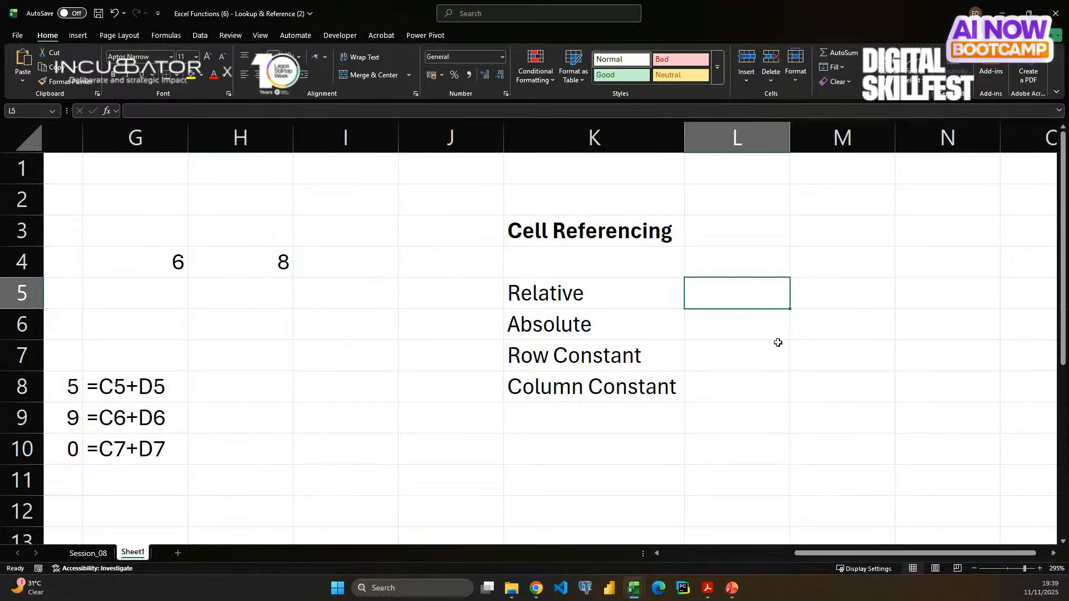
text(C4)
key(Return)
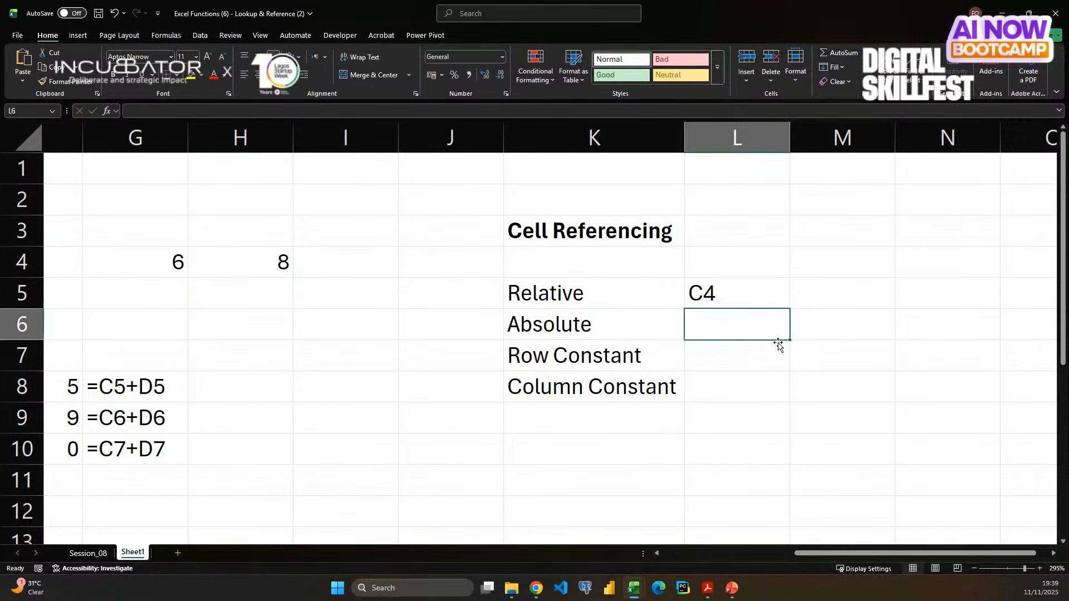
click(737, 298)
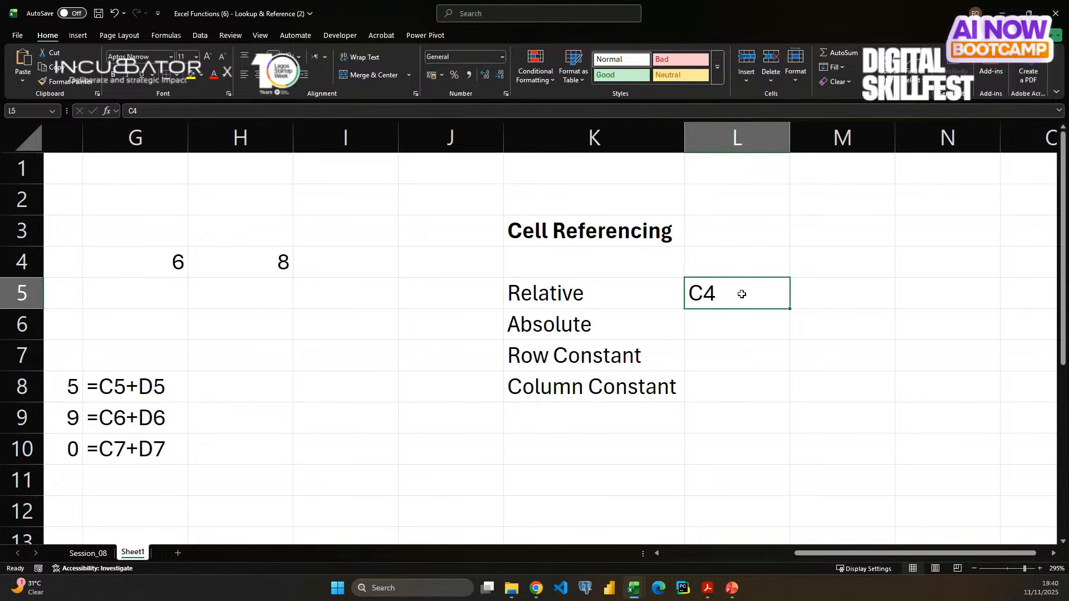
click(723, 332)
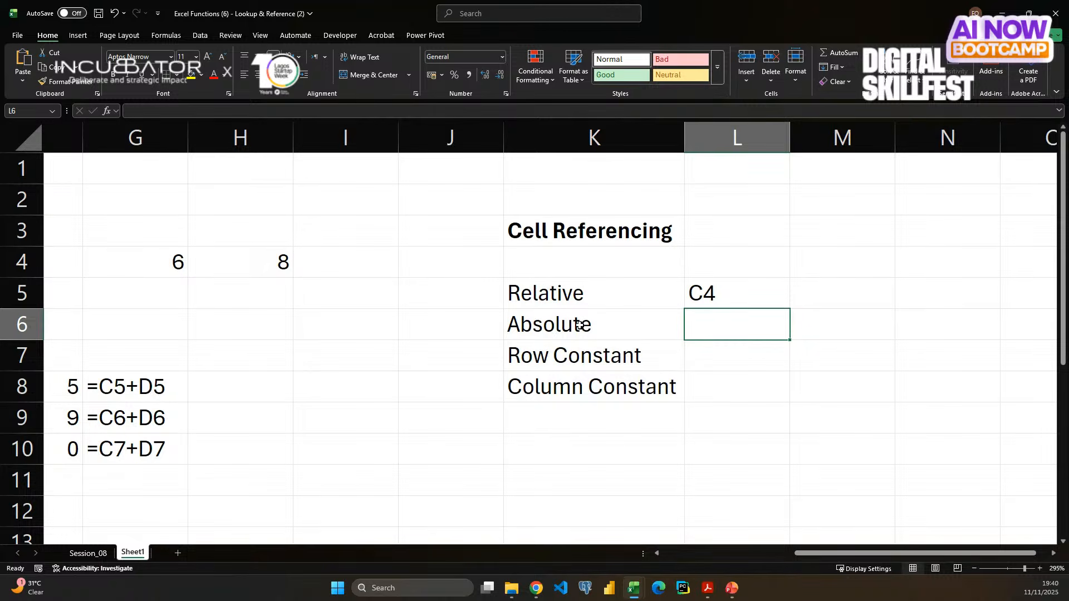
- Clear the old sample data in C4:D6 and the demonstration formulas in F4:I10
scroll(370, 353, left, 5)
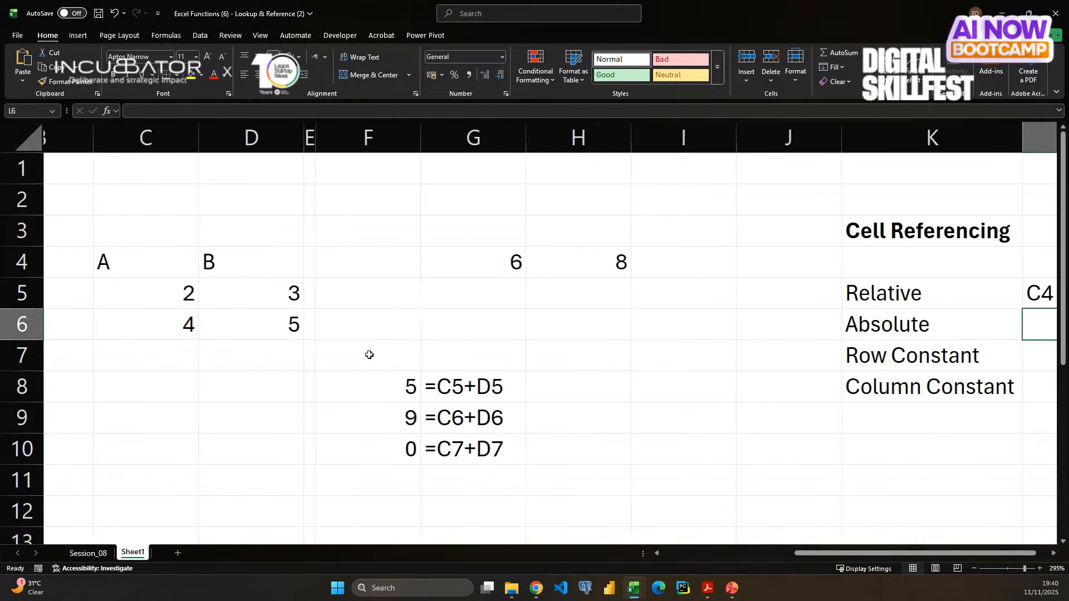
scroll(369, 355, left, 3)
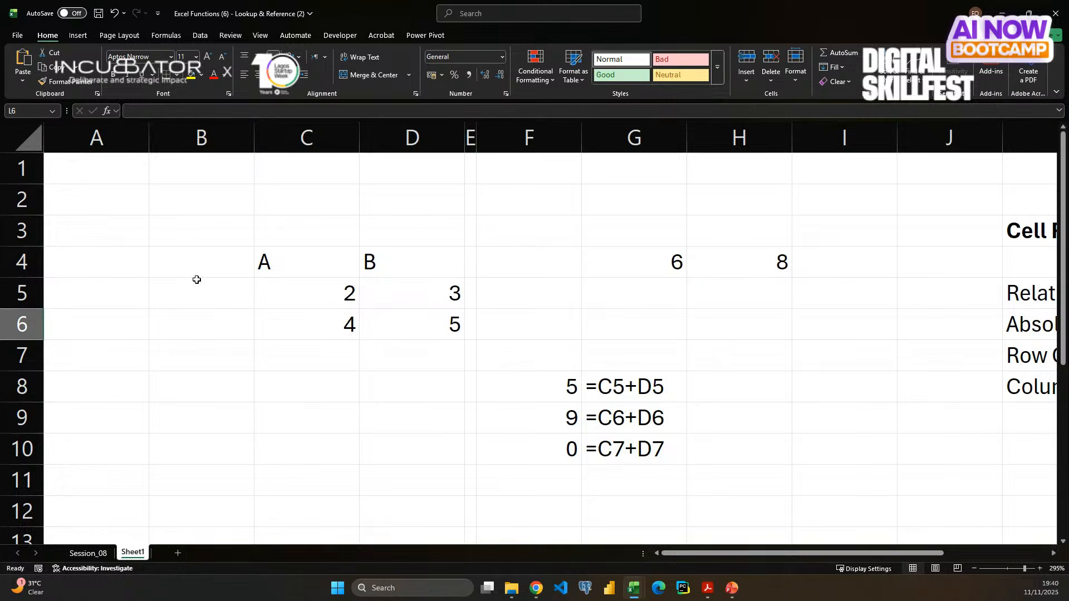
drag(310, 263, 420, 310)
key(Delete)
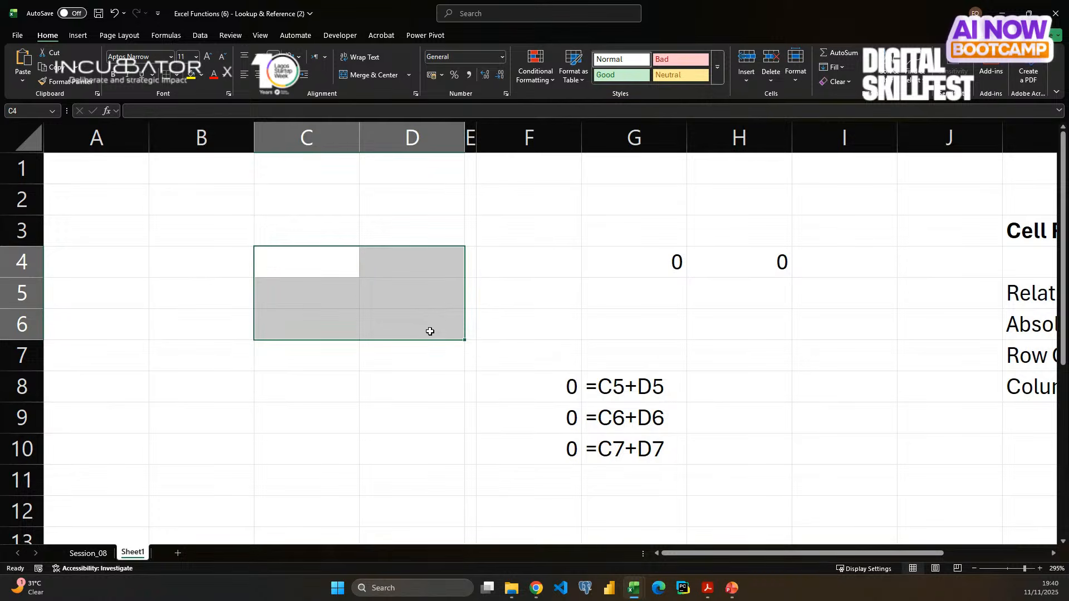
drag(563, 254, 799, 456)
key(Delete)
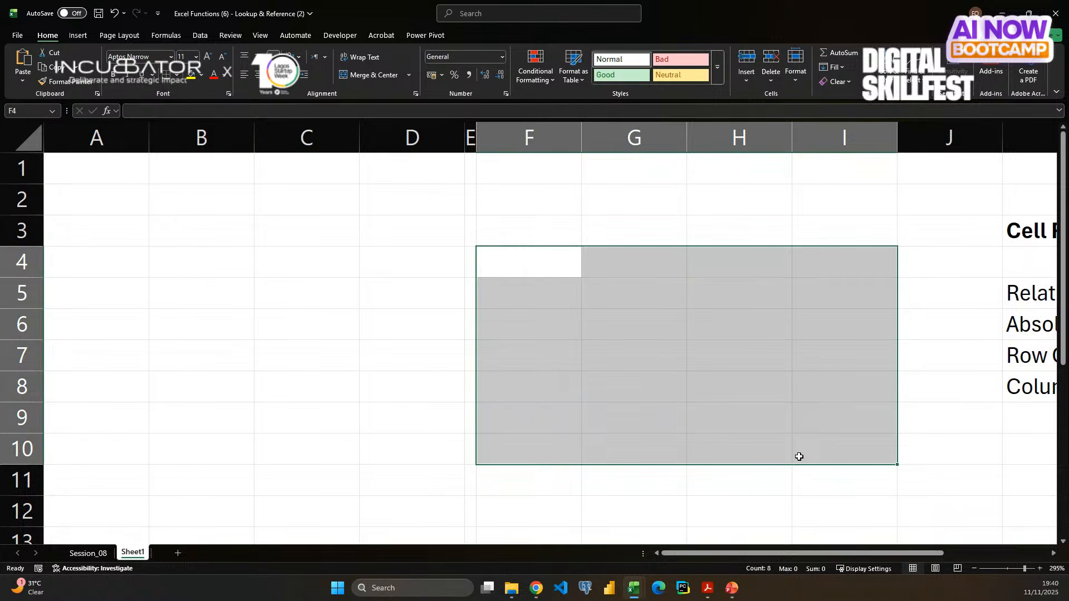
click(309, 327)
- Enter the headings "Employees" in B4 and "Salaries" in C4
click(202, 268)
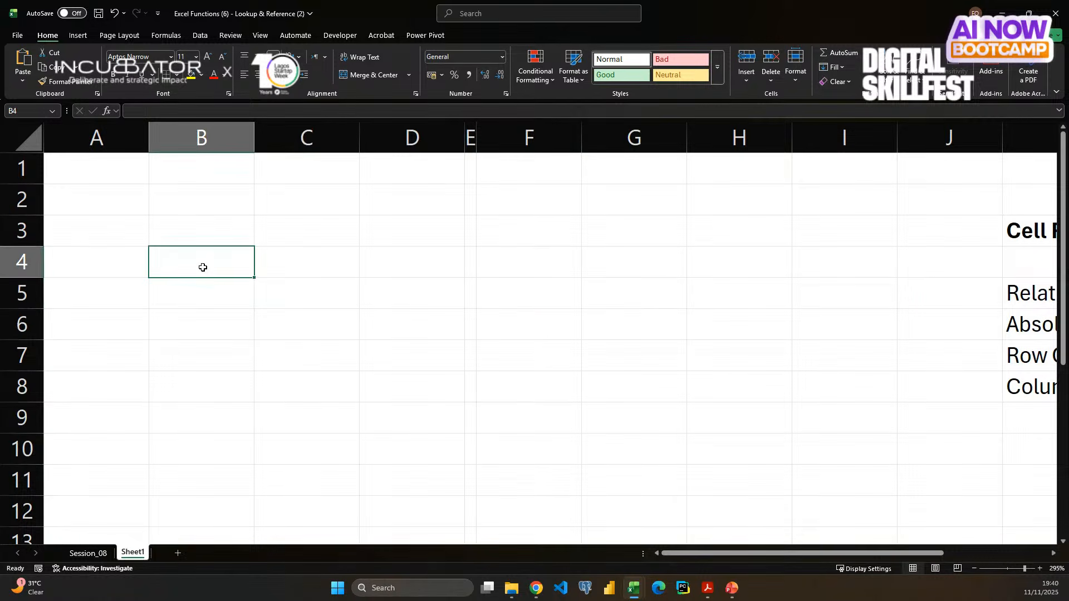
text(Emplo)
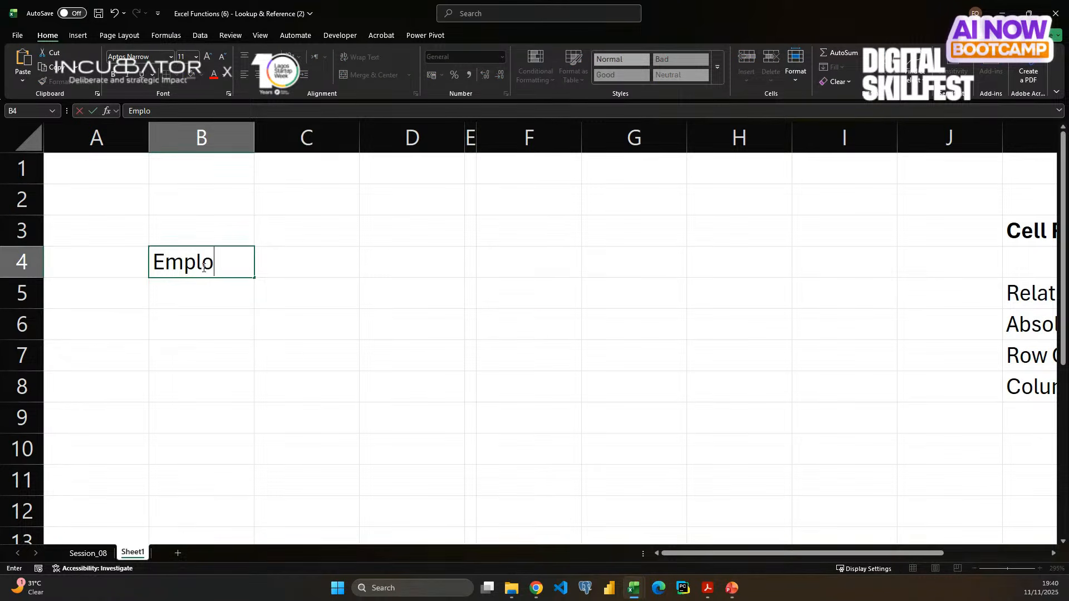
text(yees)
key(Tab)
text(Sa)
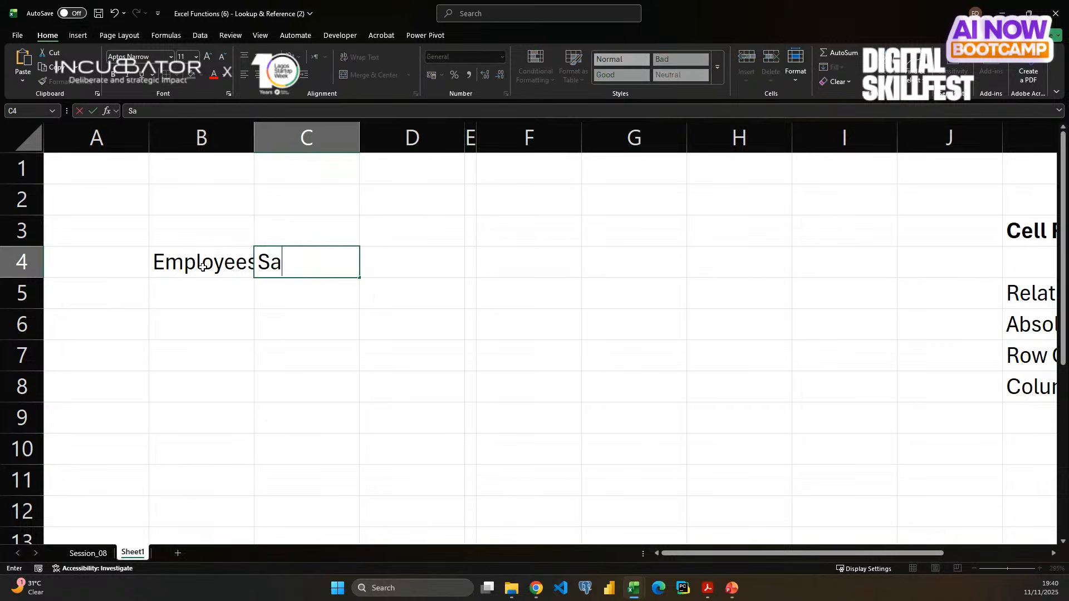
text(laries)
key(Return)
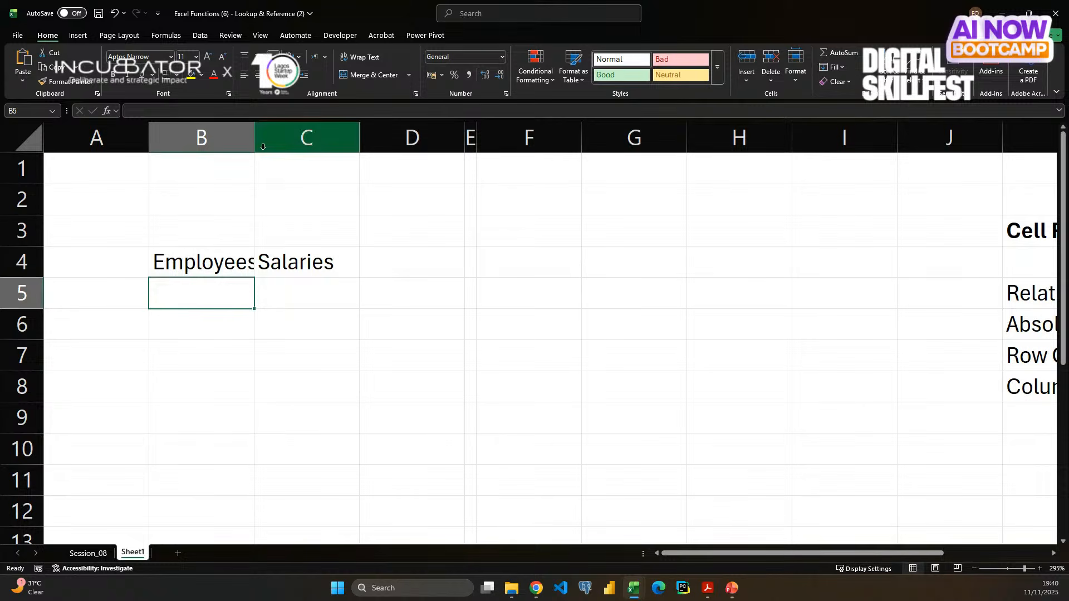
- Widen column B slightly to fit the Employees heading and make both headings in B4:C4 bold
drag(254, 146, 265, 146)
drag(238, 262, 278, 264)
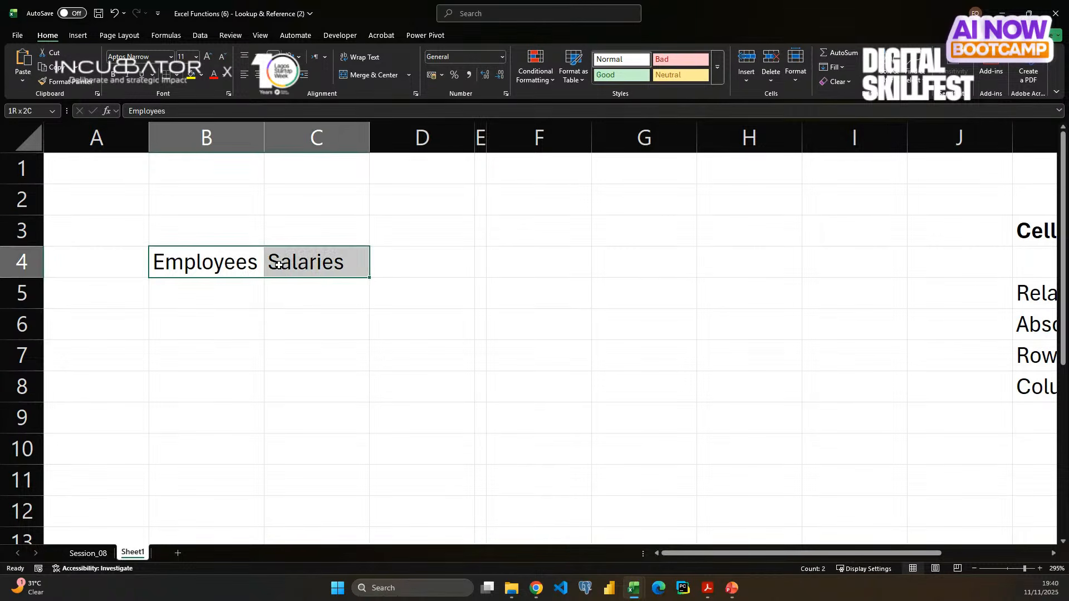
key(ctrl+b)
- List the employees A, B, C, D and E in cells B5 to B9
click(247, 300)
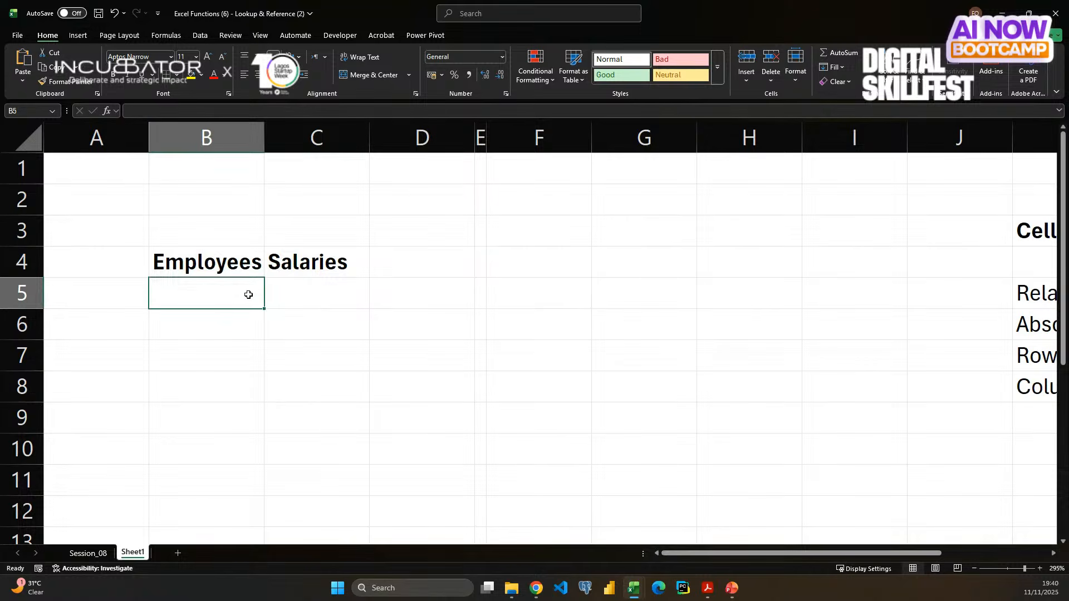
text(A)
key(Return)
text(B)
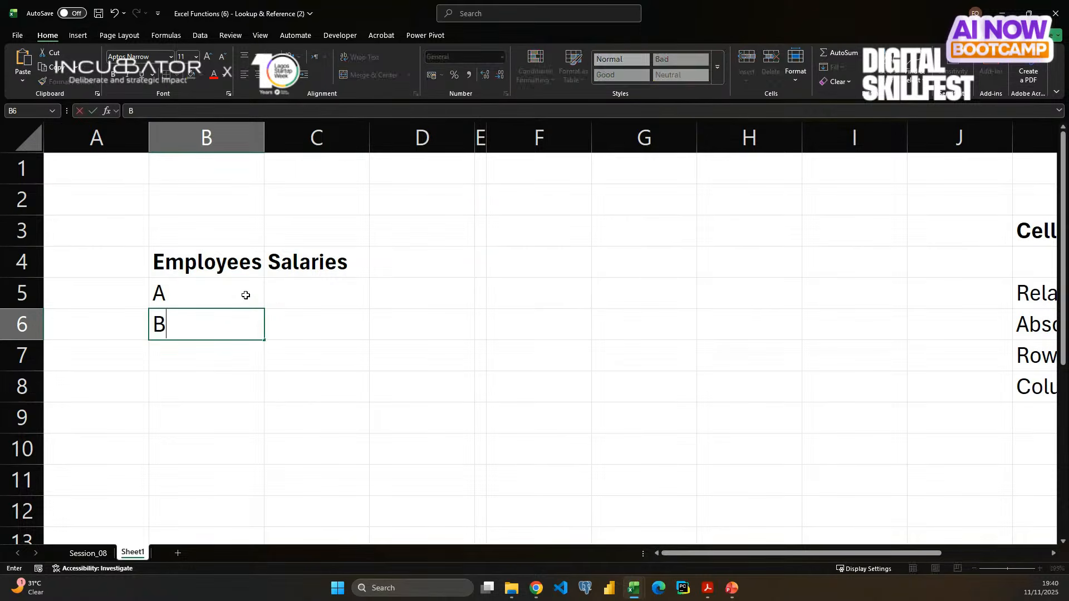
key(Return)
text(C)
key(Return)
text(D)
key(Return)
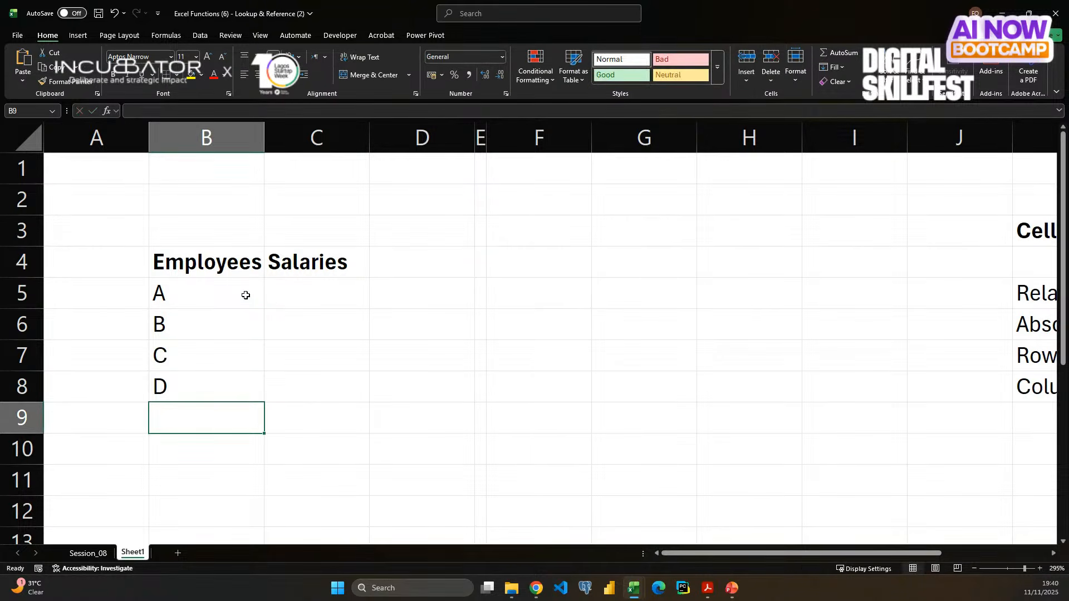
text(E)
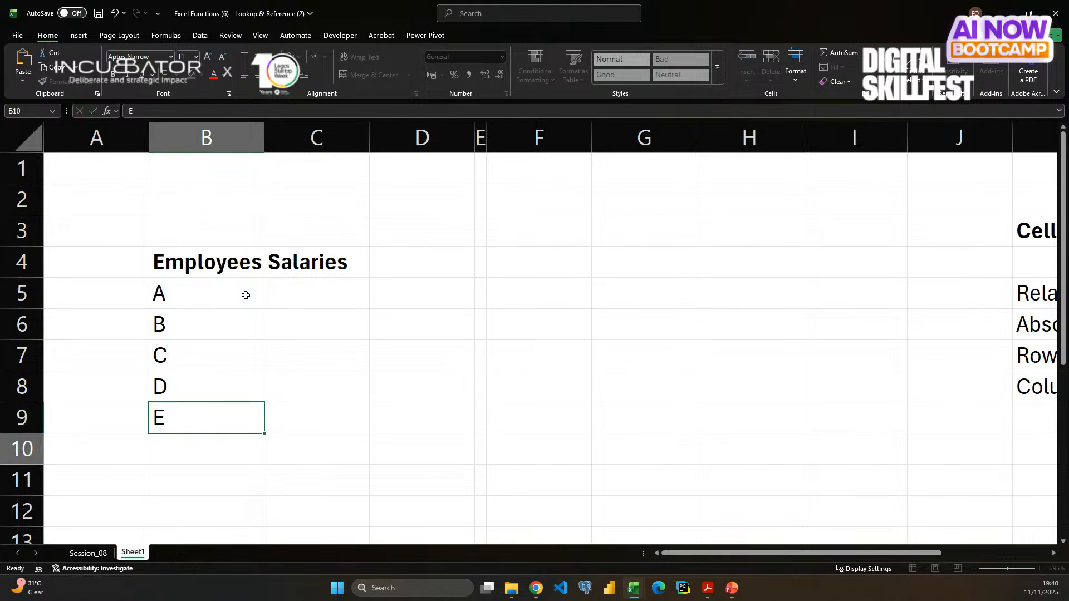
key(Return)
- Enter =RANDBETWEEN(1000,10000) in C5 to generate a random salary for employee A
key(Up)
key(Up)
key(Up)
key(Up)
key(Up)
key(Right)
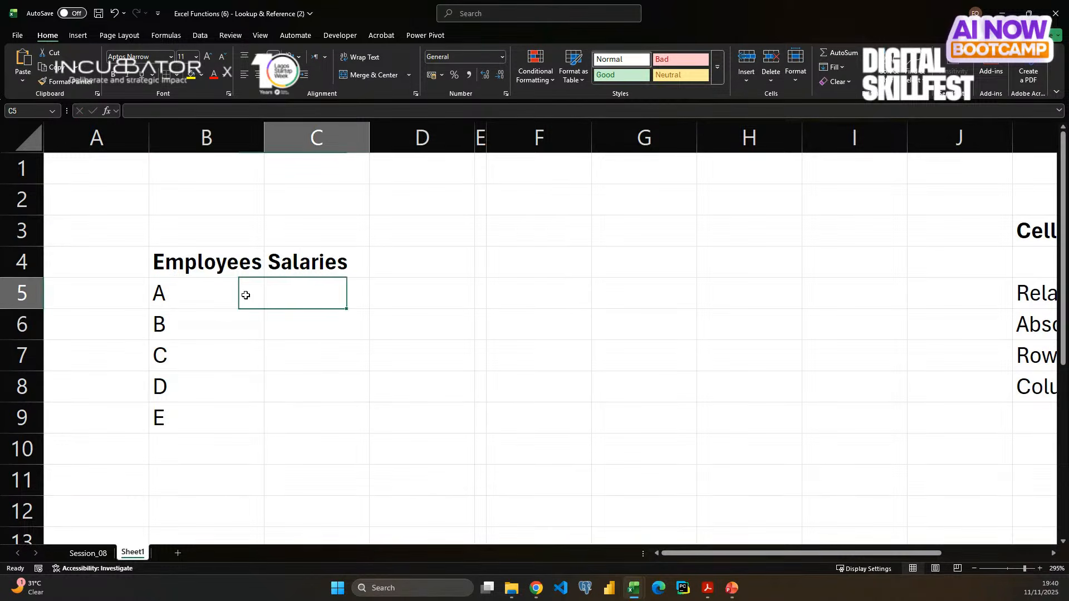
text(=)
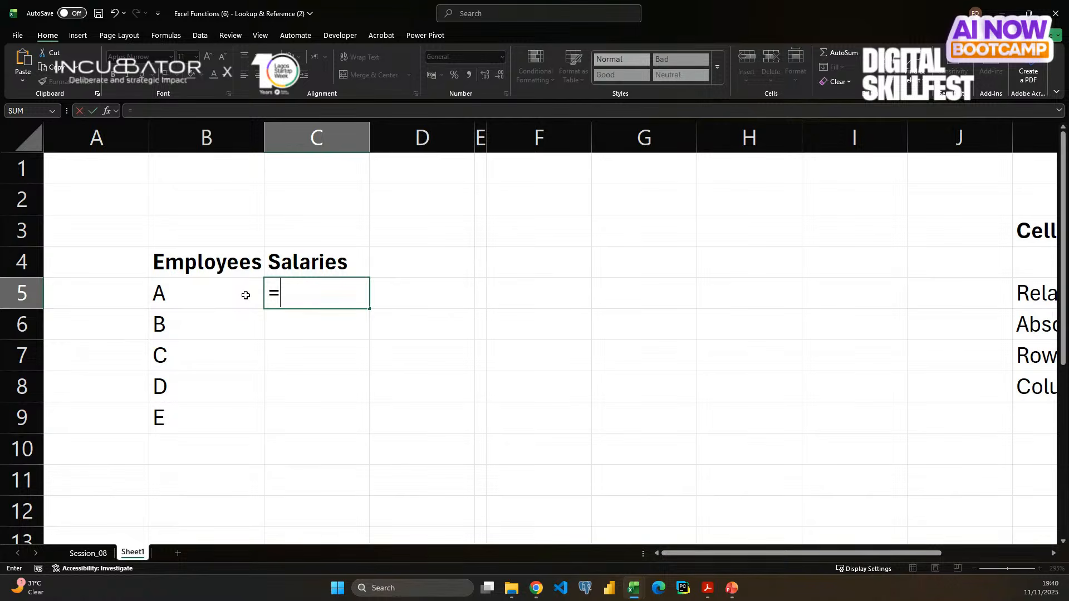
text(ran)
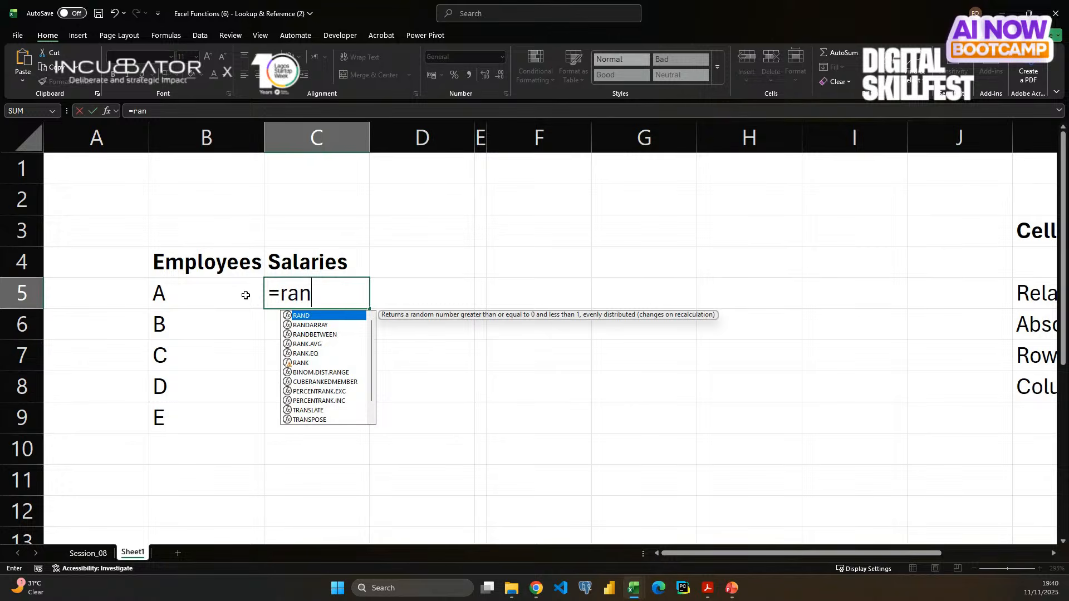
text(dbe)
key(Tab)
text(1)
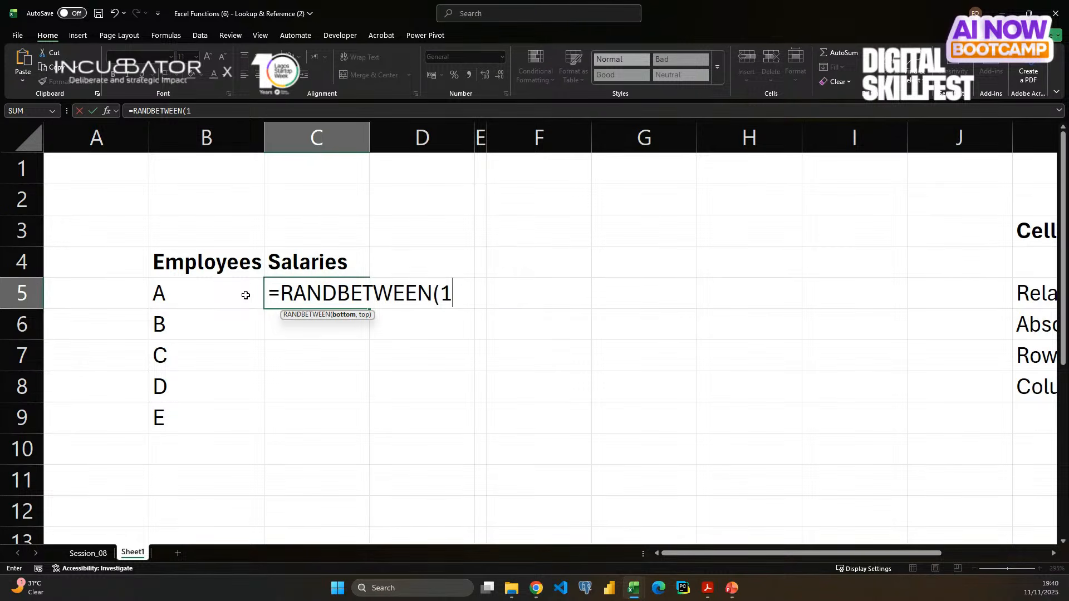
text(000,)
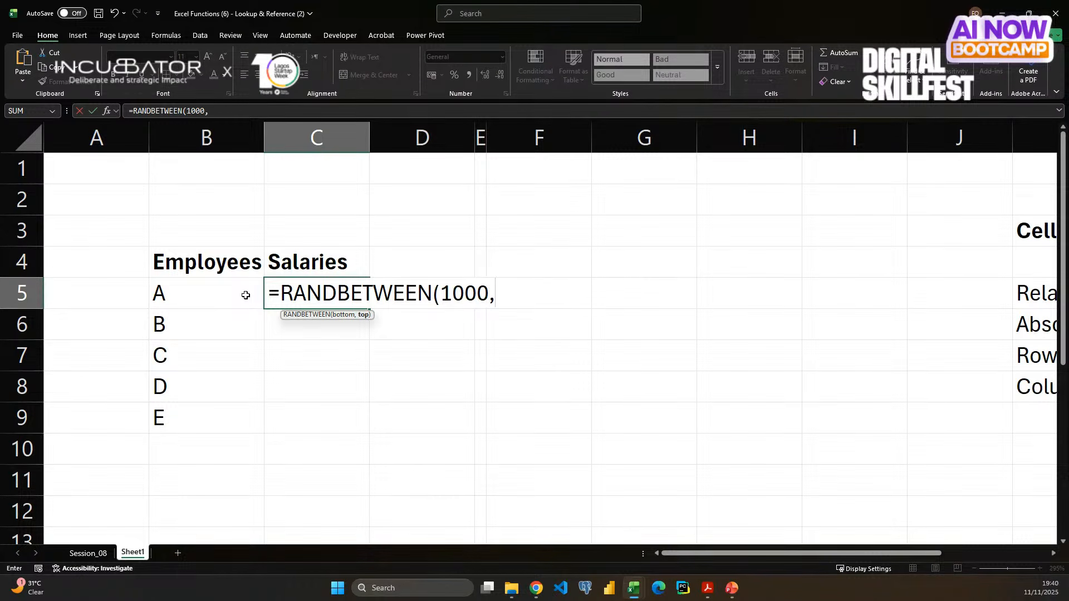
text(10000))
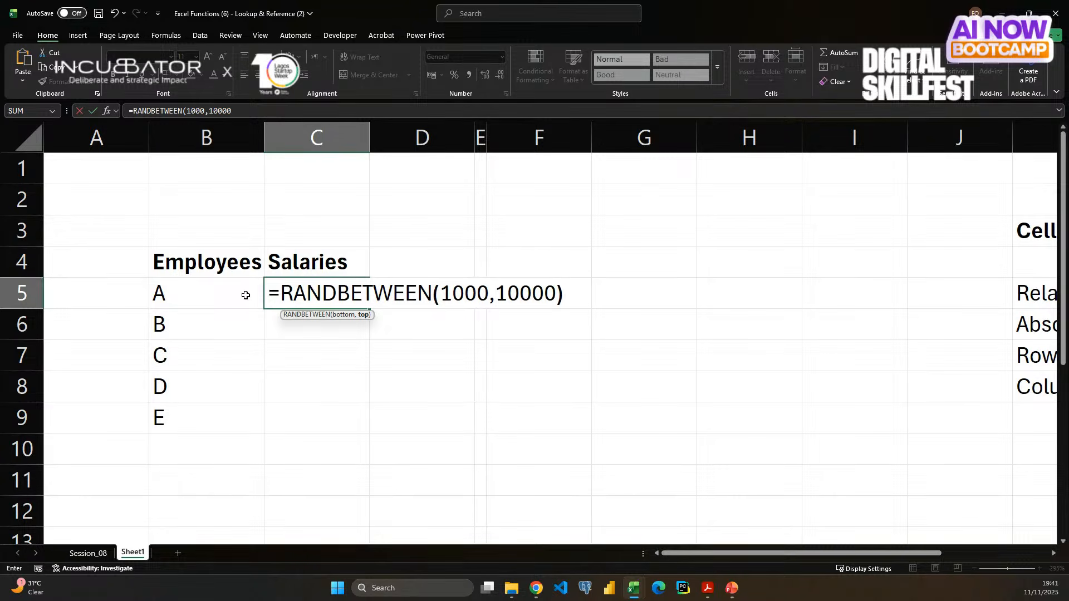
key(Return)
- Fill the random salary formula from C5 down to C9 for all the employees
key(Up)
key(shift+Down)
key(shift+Down)
key(shift+Down)
key(shift+Down)
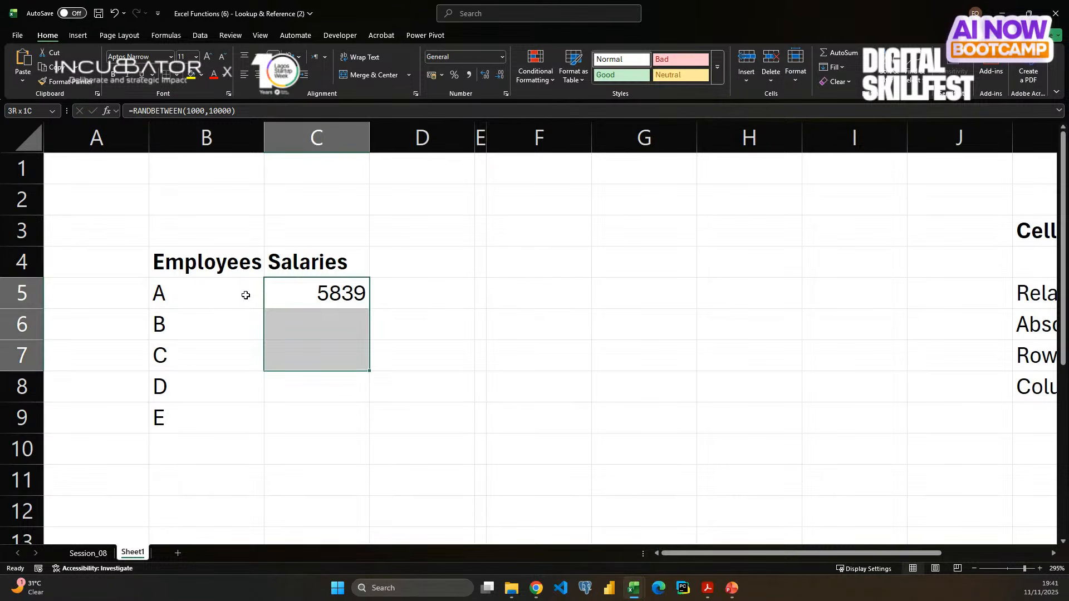
key(ctrl+d)
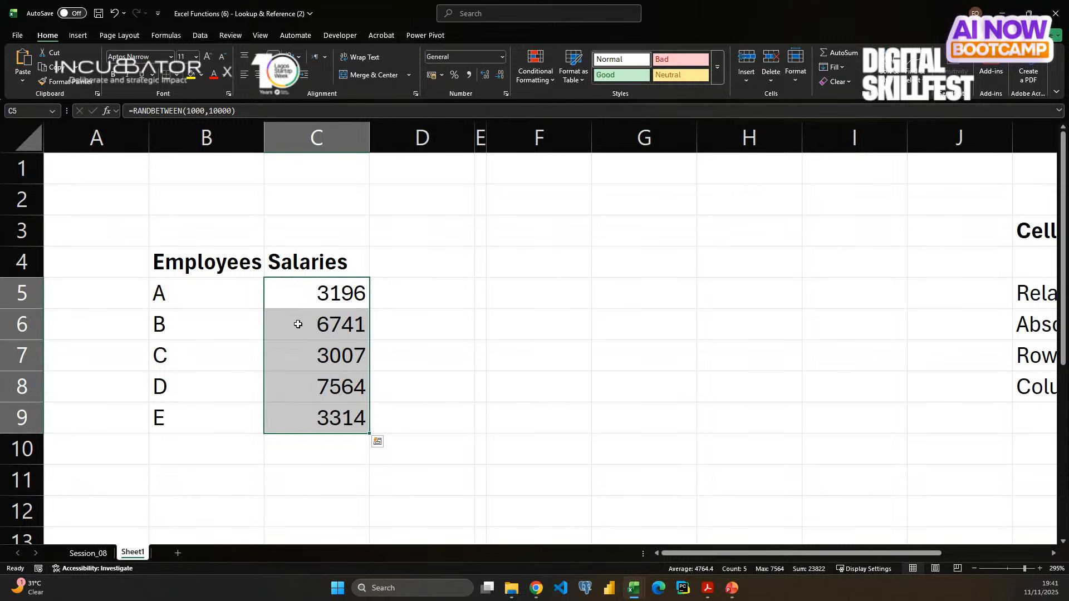
- Format the salaries in C5:C9 as numbers with a thousands separator and no decimal places
key(ctrl+shift+1)
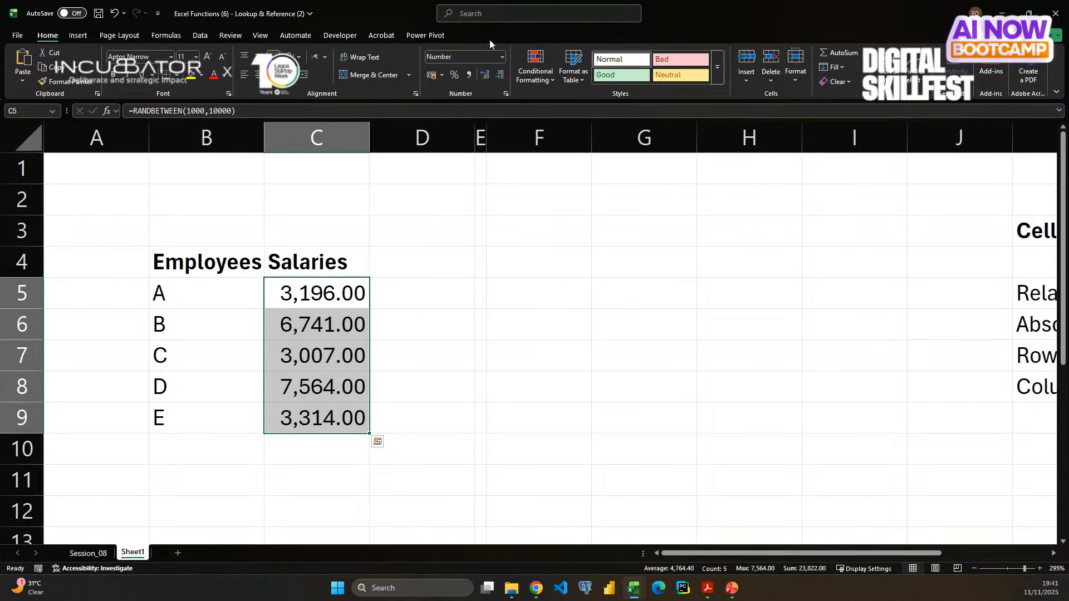
click(500, 75)
click(500, 75)
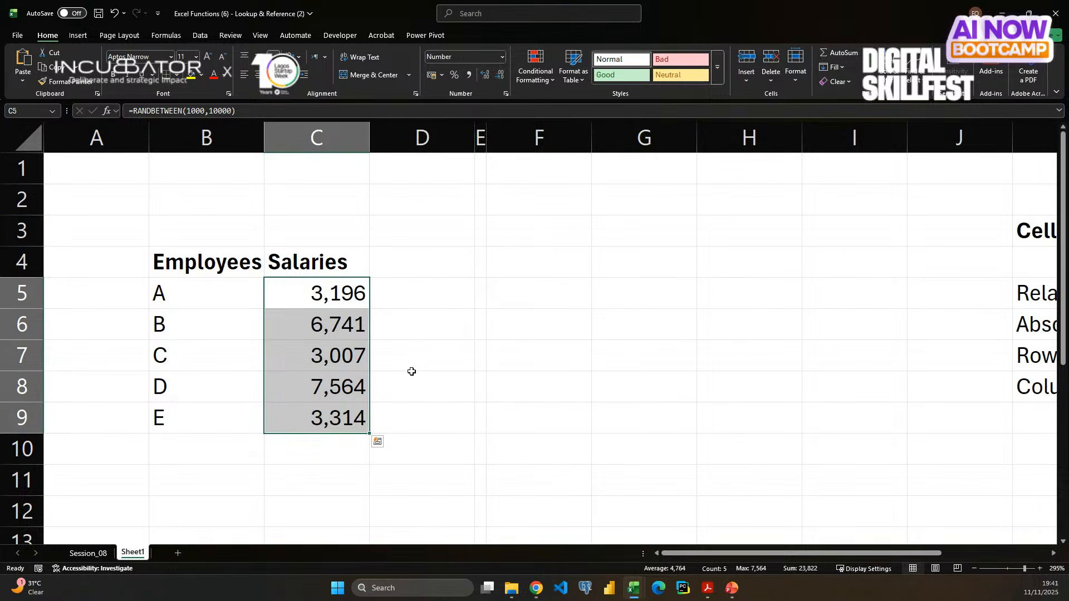
- Replace the random salary formulas in C5:C9 with their fixed values using Paste Special
key(ctrl+c)
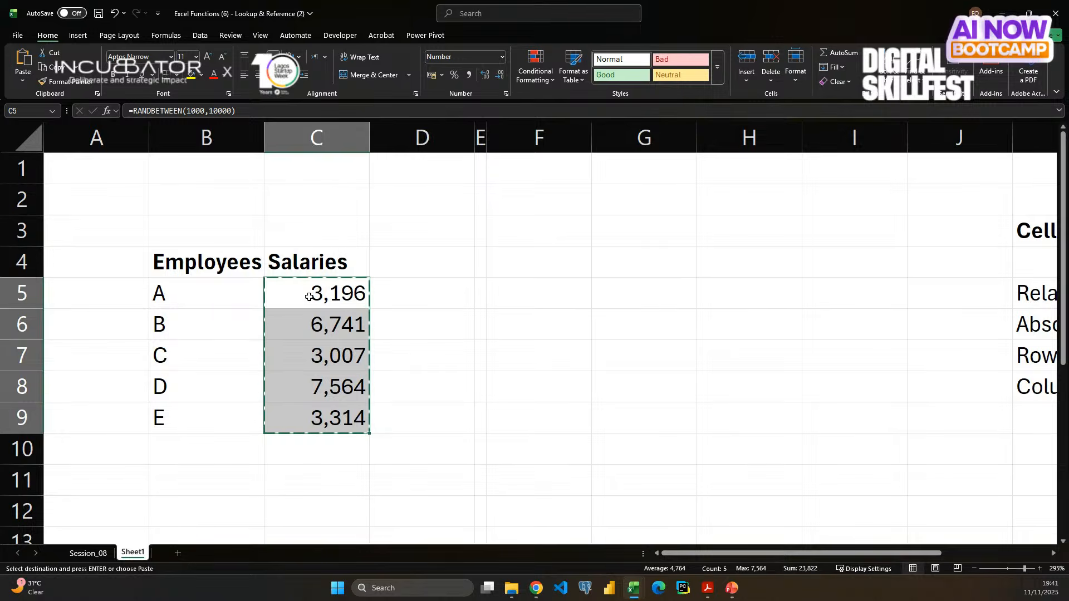
key(ctrl+alt+v)
key(Escape)
key(Escape)
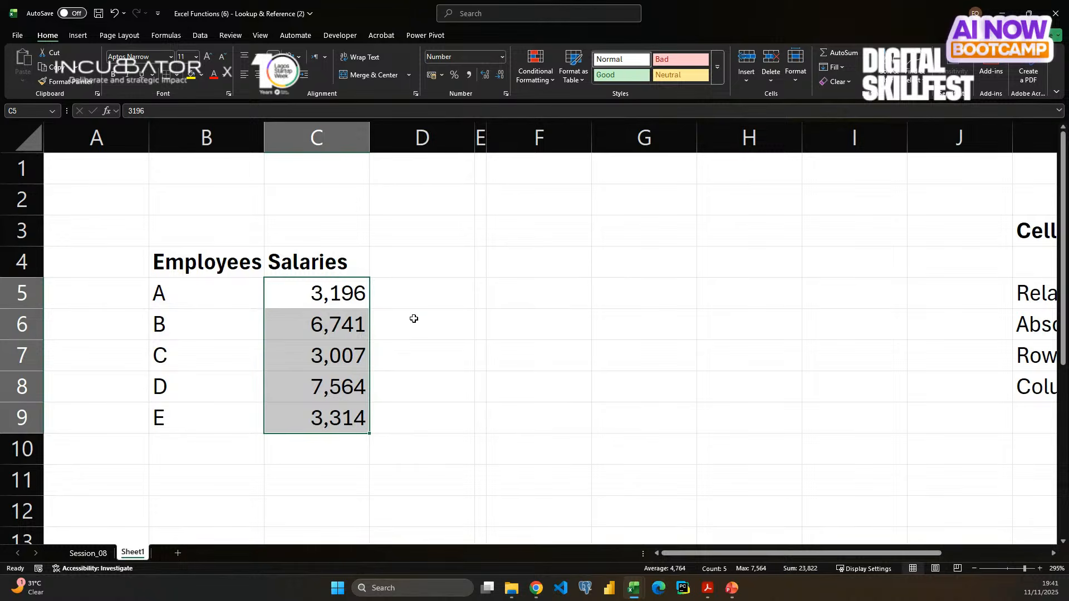
click(414, 318)
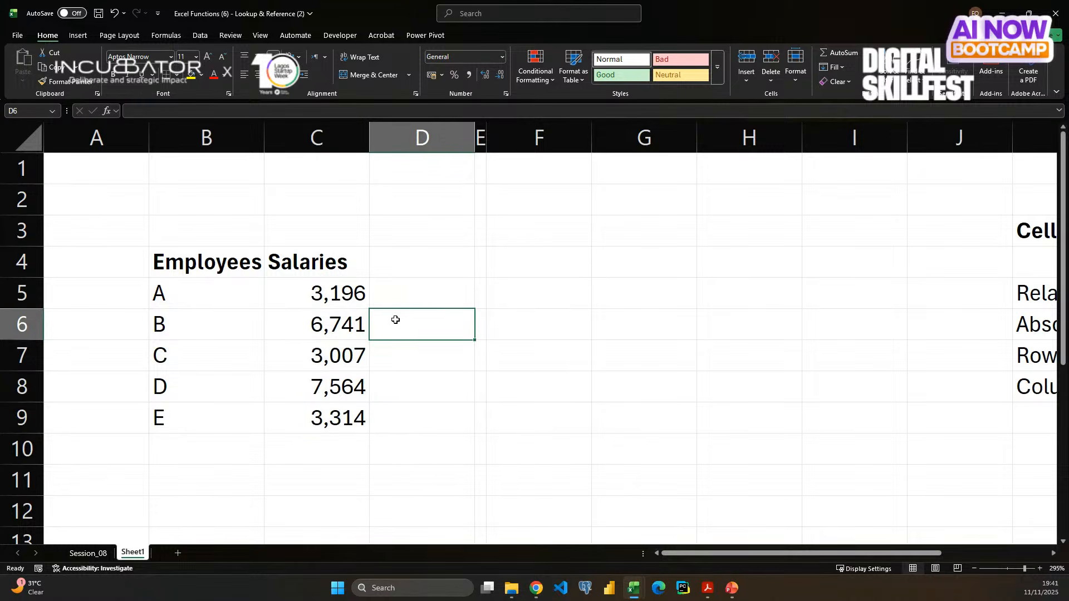
drag(311, 299, 313, 419)
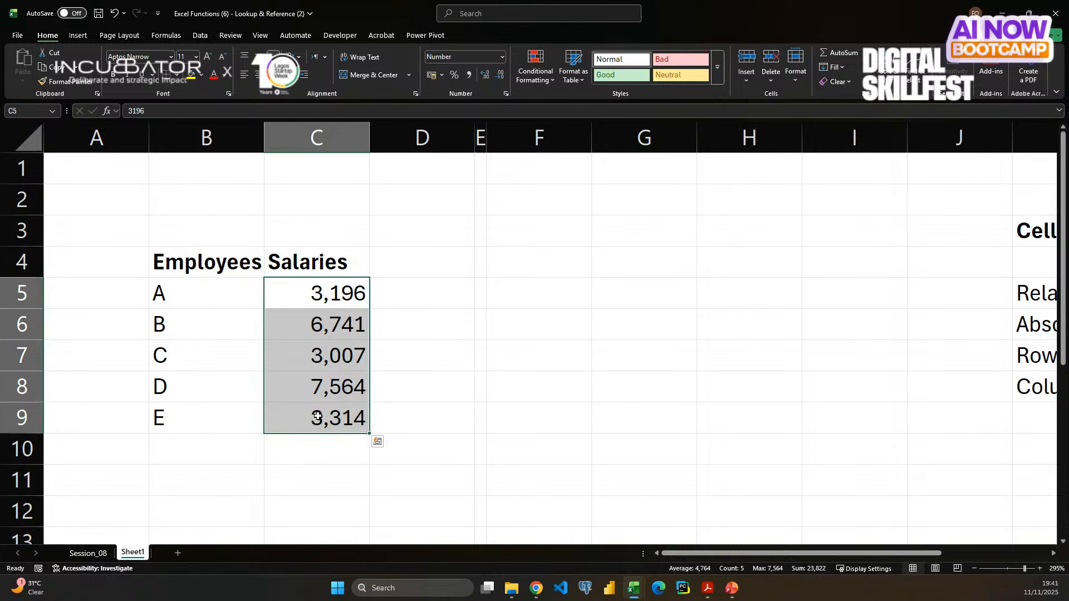
click(334, 398)
click(402, 266)
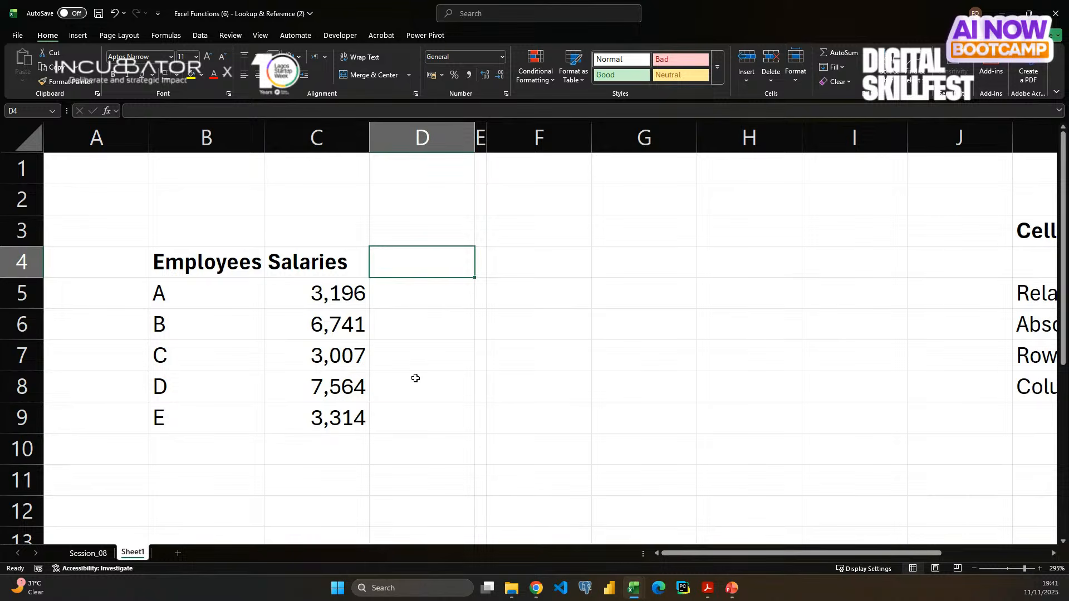
click(503, 210)
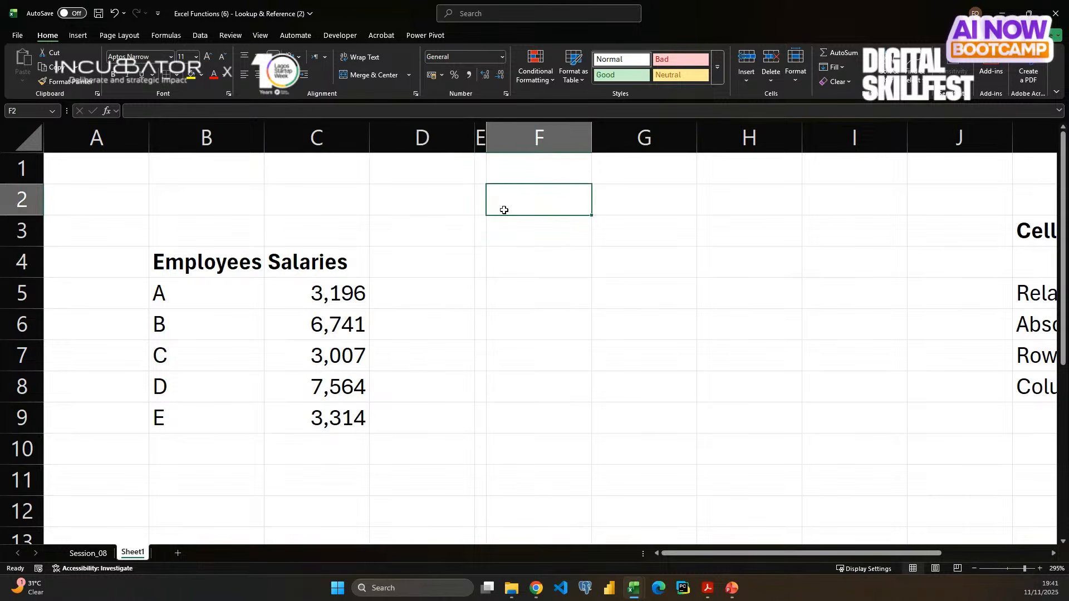
- Enter 8% in F2 as the increment rate and apply the Input cell style to it
text(10)
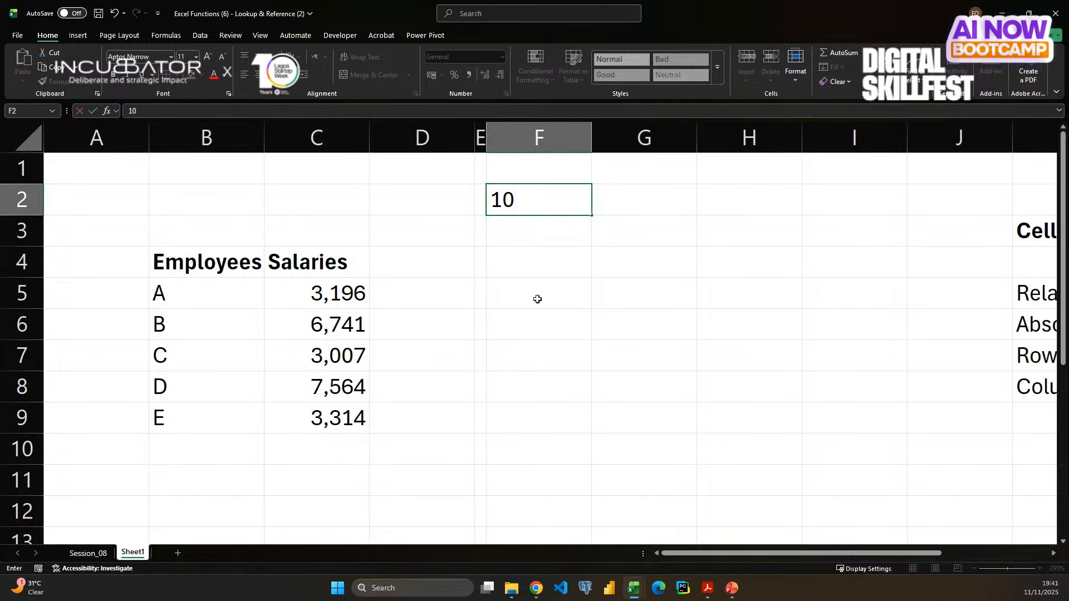
key(BackSpace)
key(BackSpace)
text(8)
key(Return)
key(Up)
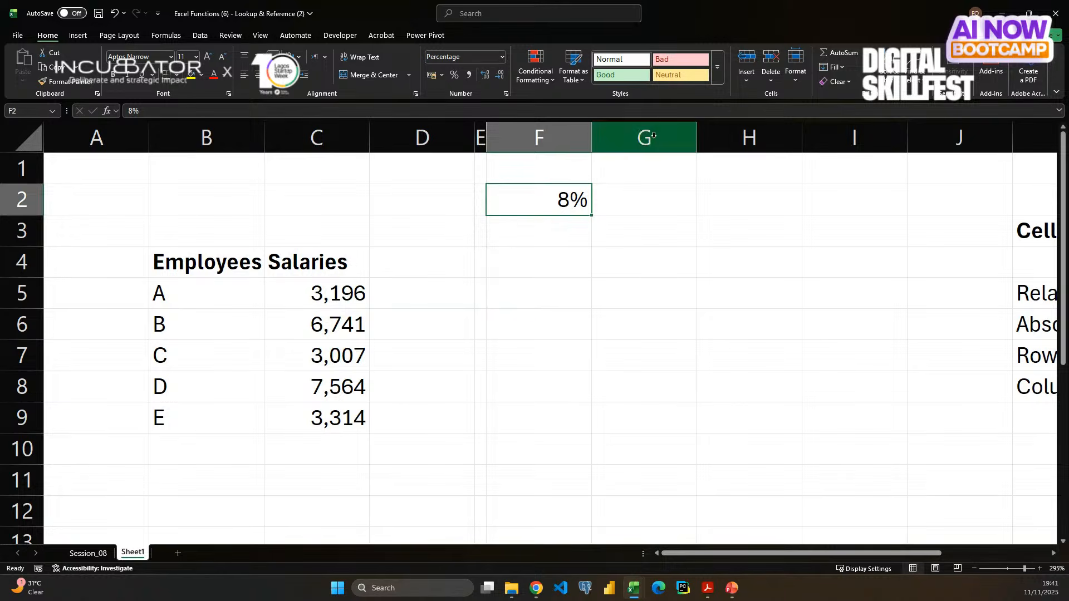
click(718, 76)
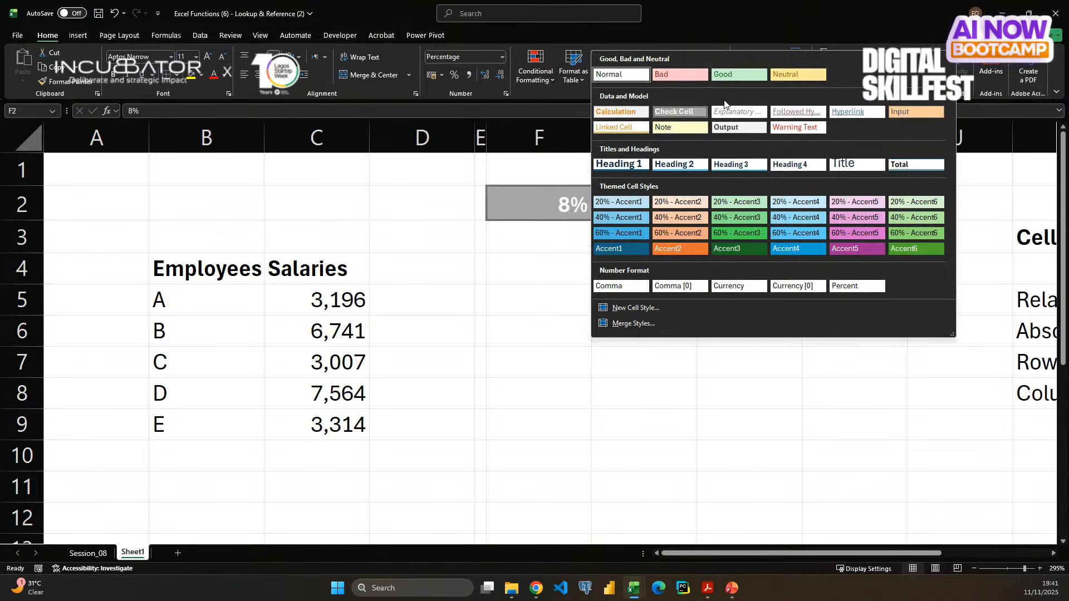
click(907, 111)
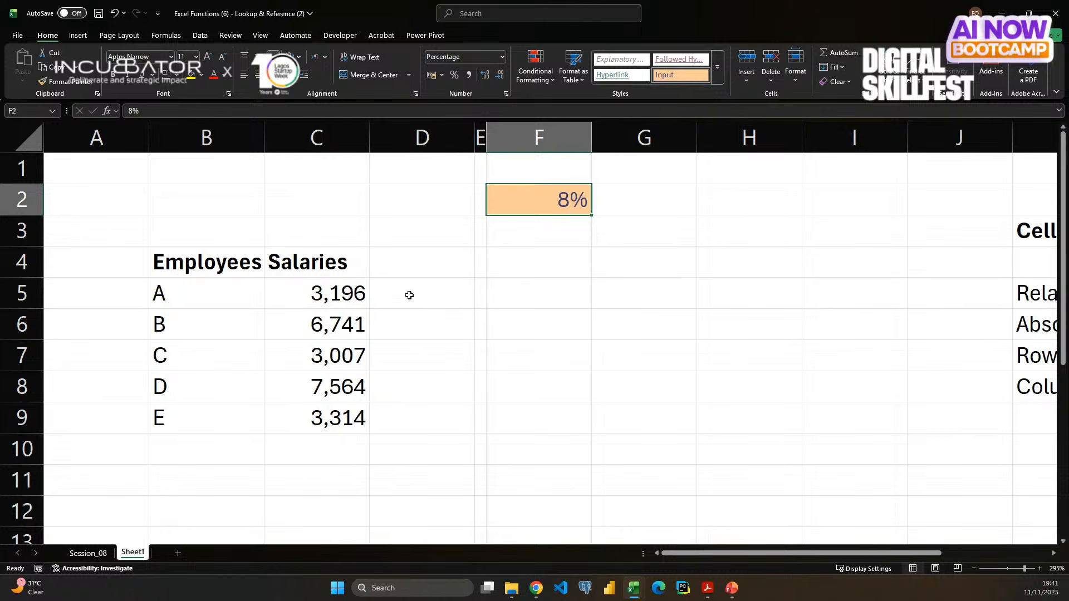
- Add the heading Increment in D4 and slightly widen column D
click(402, 264)
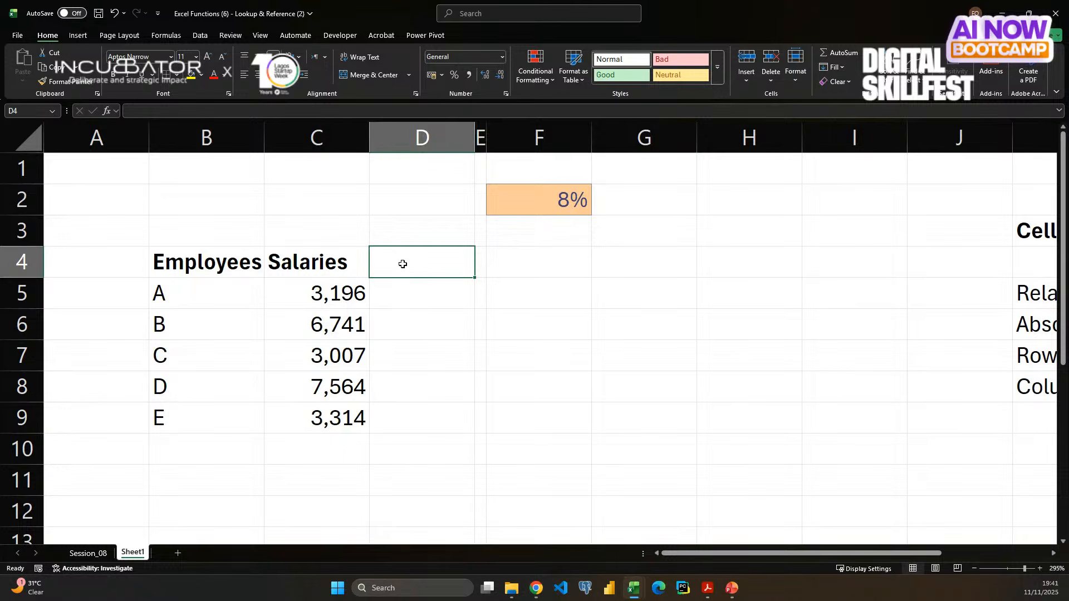
text(Incer)
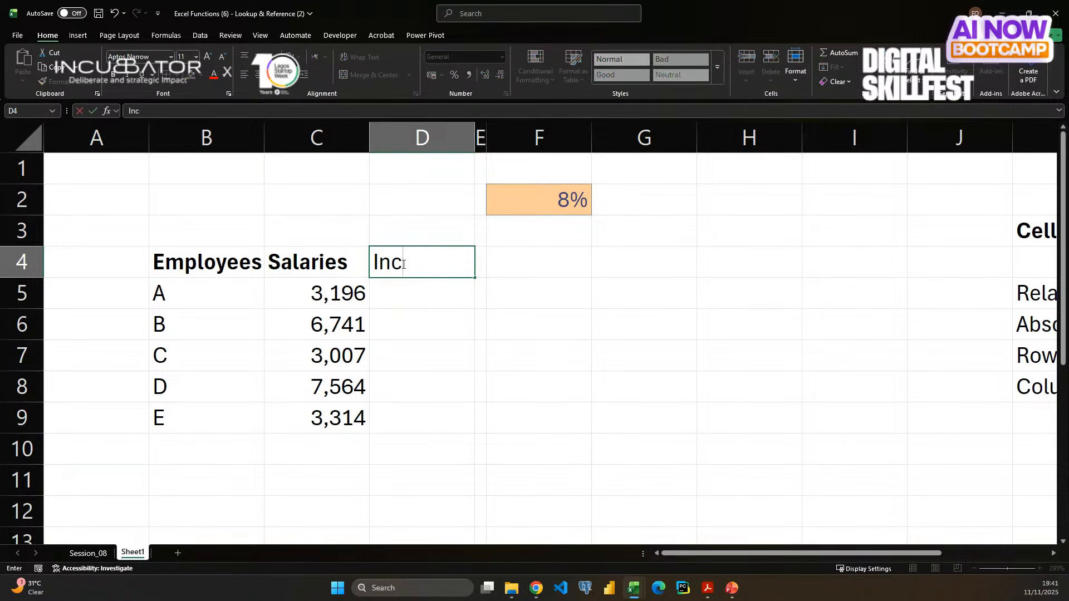
key(BackSpace)
key(BackSpace)
text(rement)
key(Return)
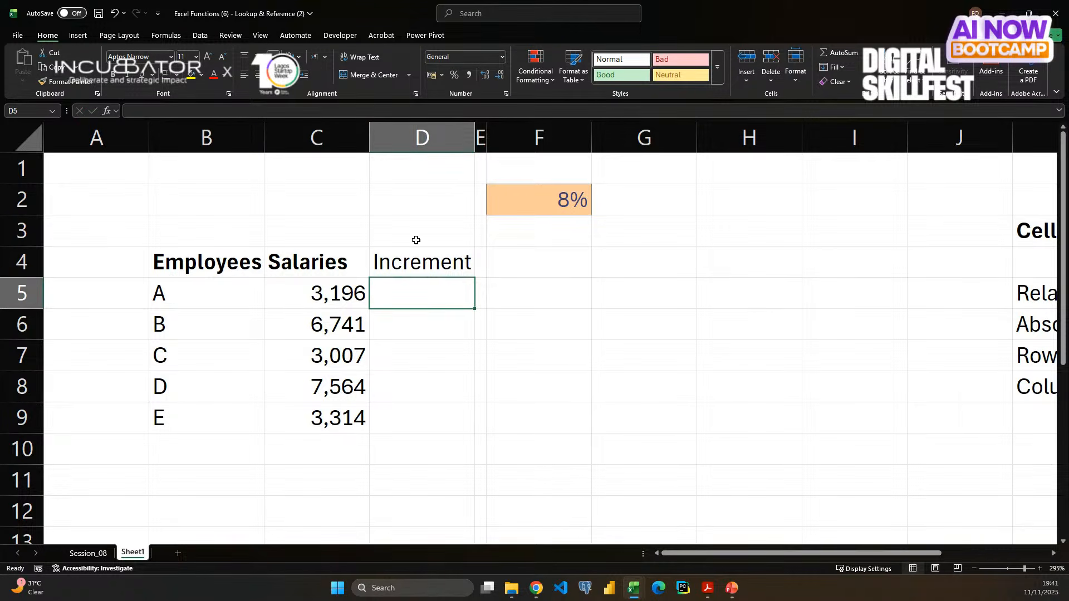
drag(473, 130, 478, 129)
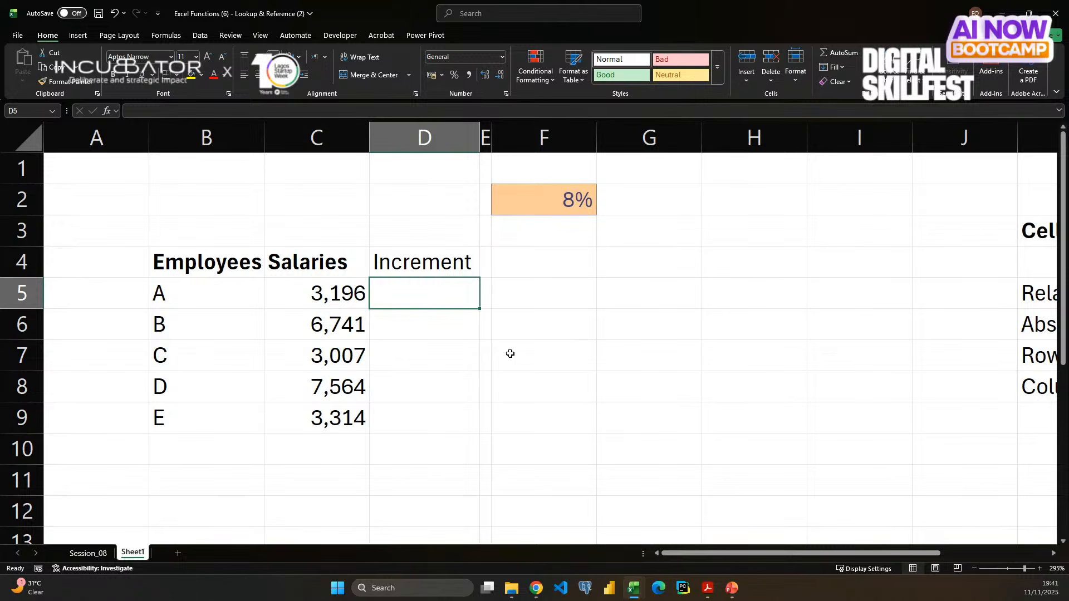
- Enter =C5*F2 in D5 to calculate employee A's increment with relative references
click(568, 199)
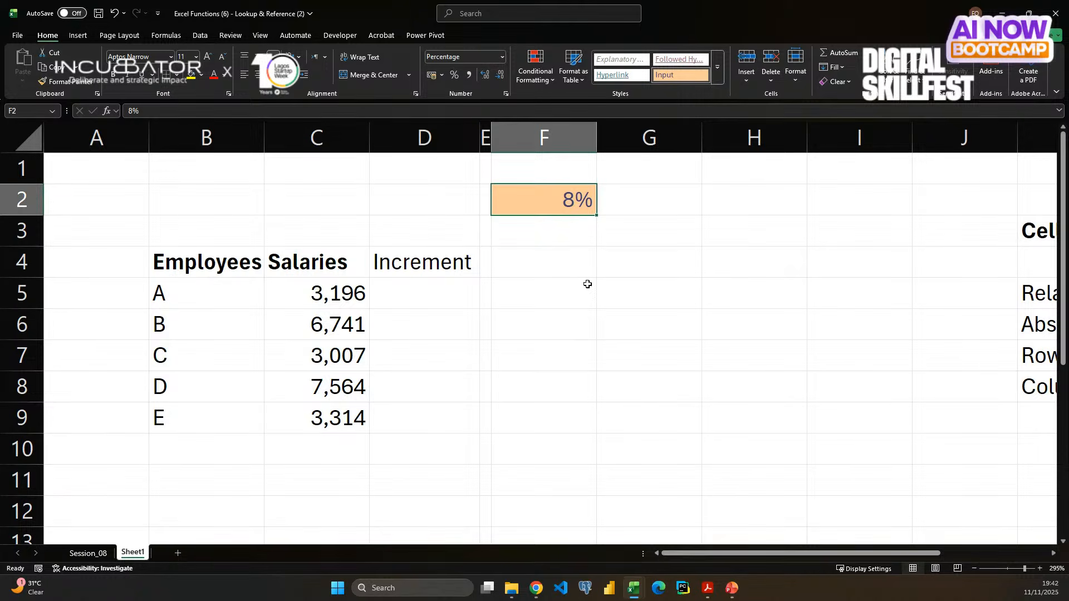
click(422, 289)
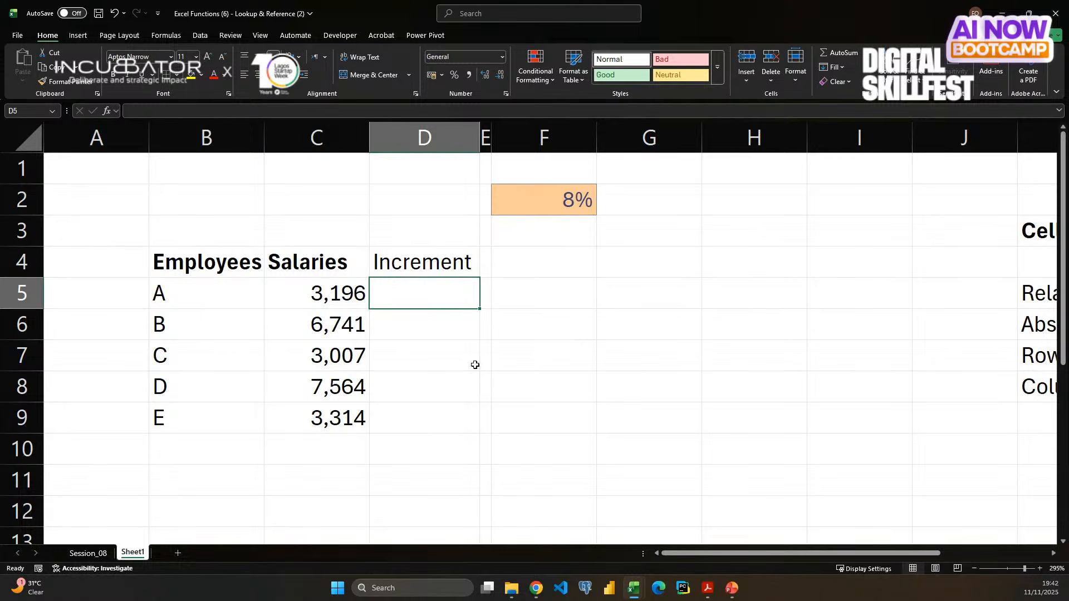
text(=)
key(Left)
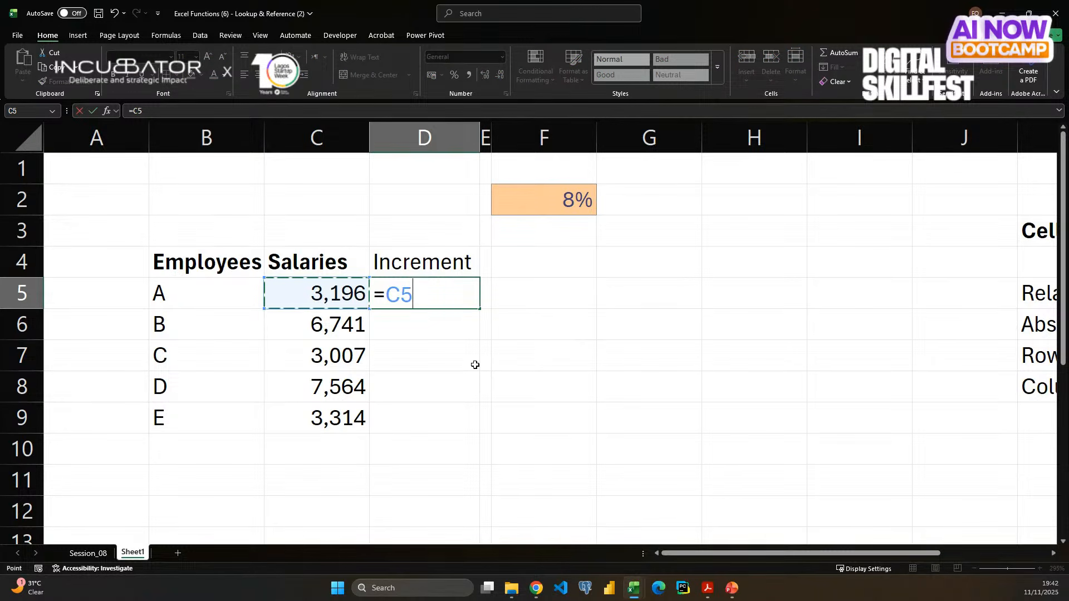
text(*)
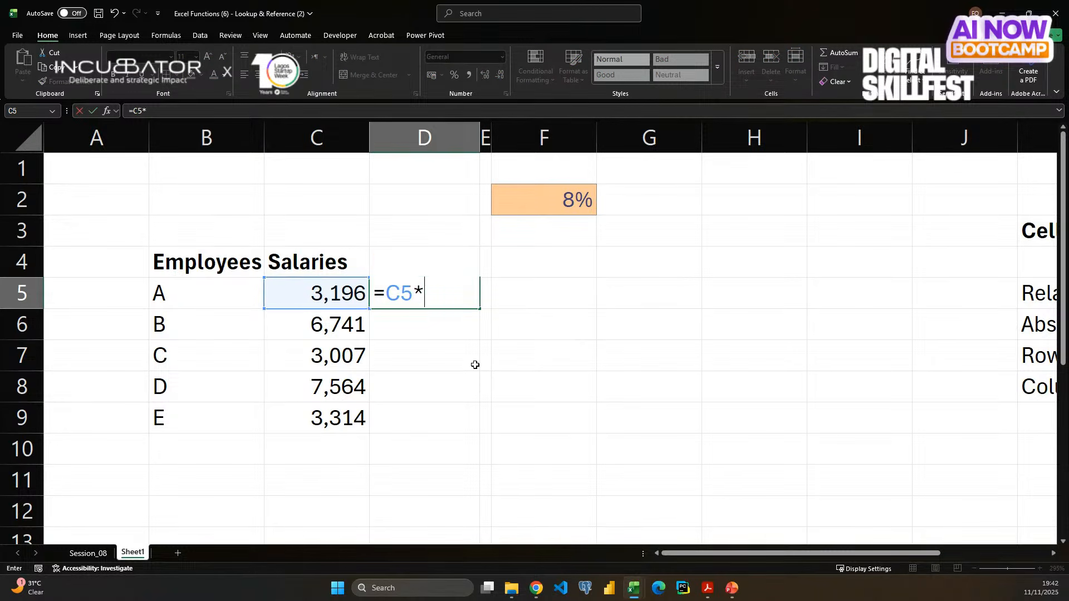
click(567, 205)
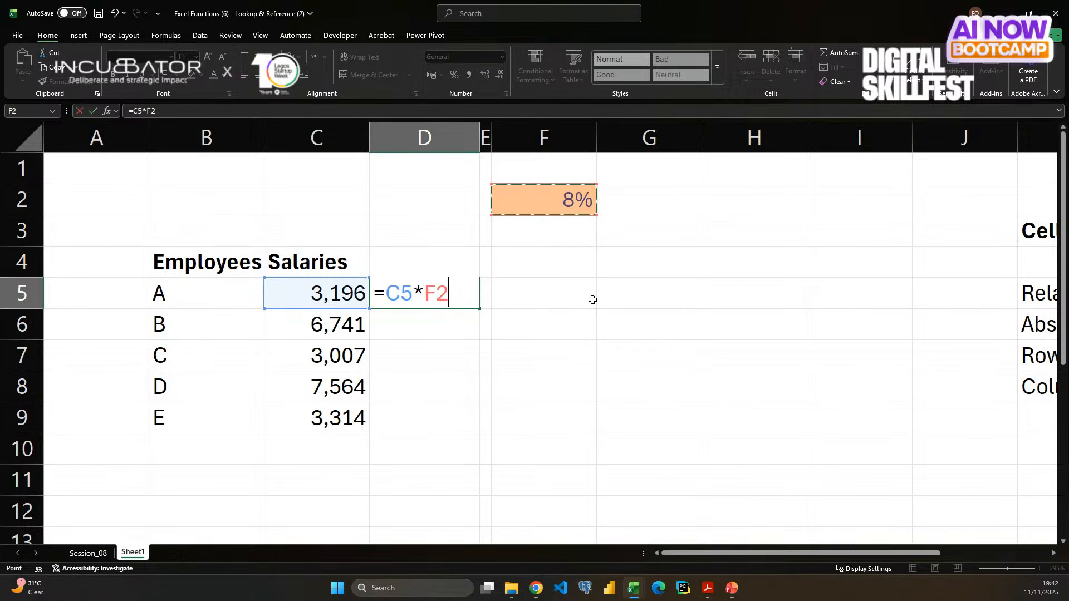
key(Return)
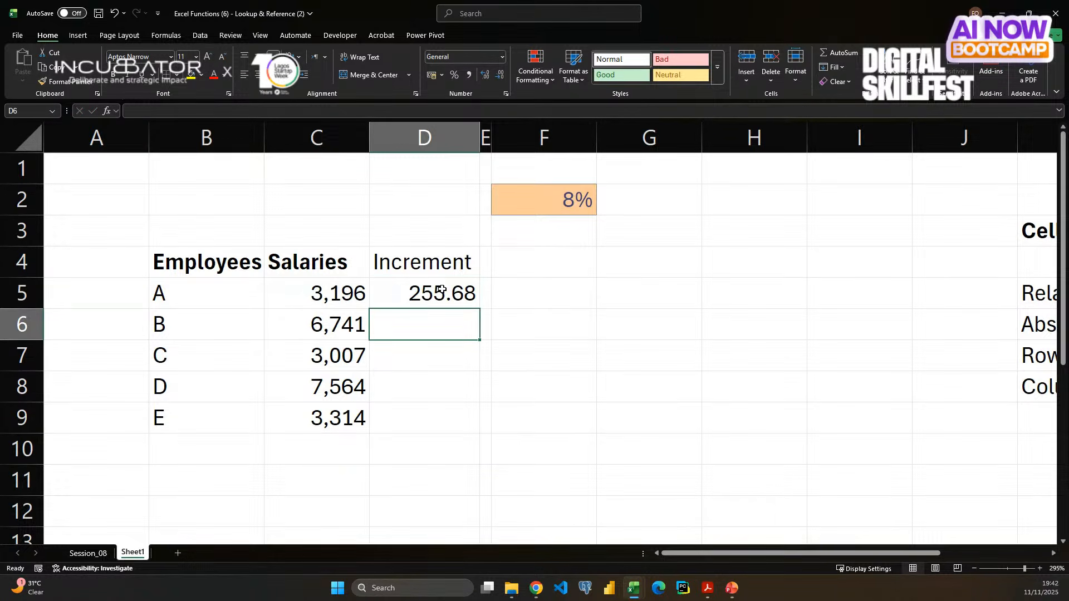
- Fill the relative increment formula from D5 down to D6
click(441, 290)
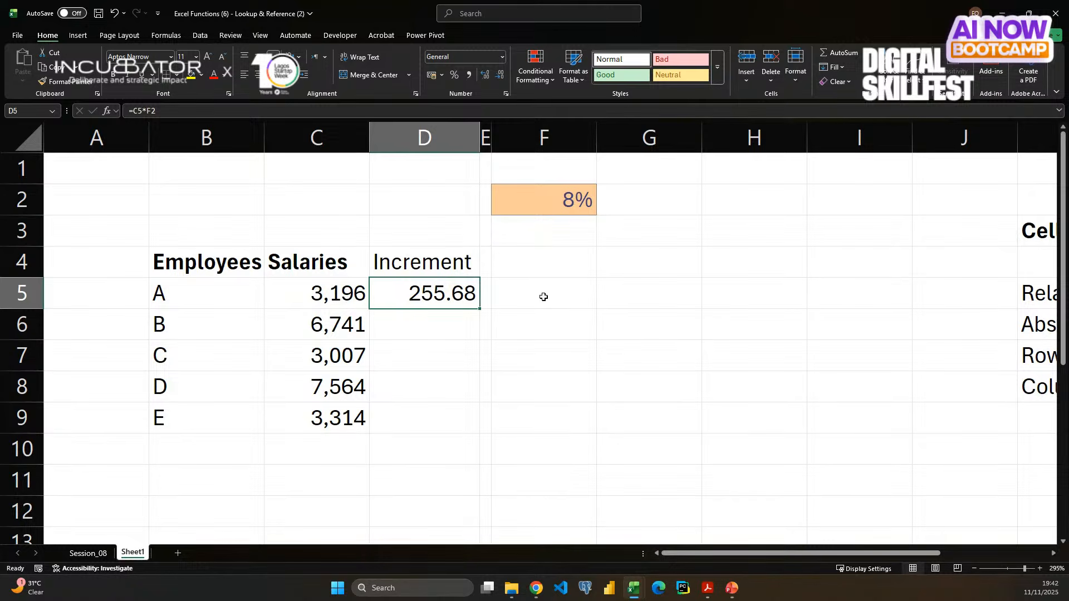
key(shift+Down)
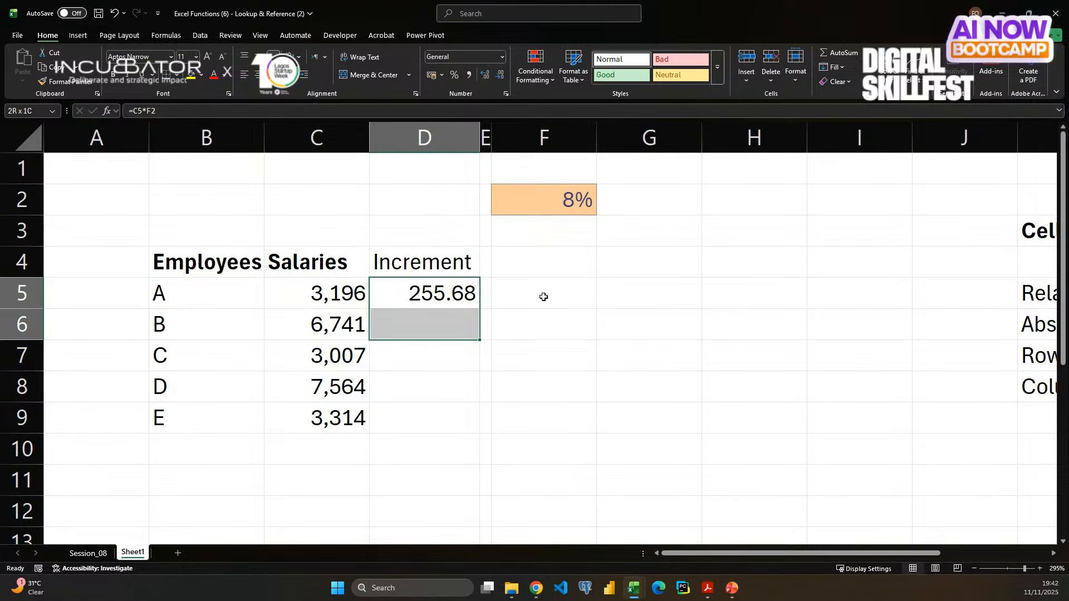
key(ctrl+d)
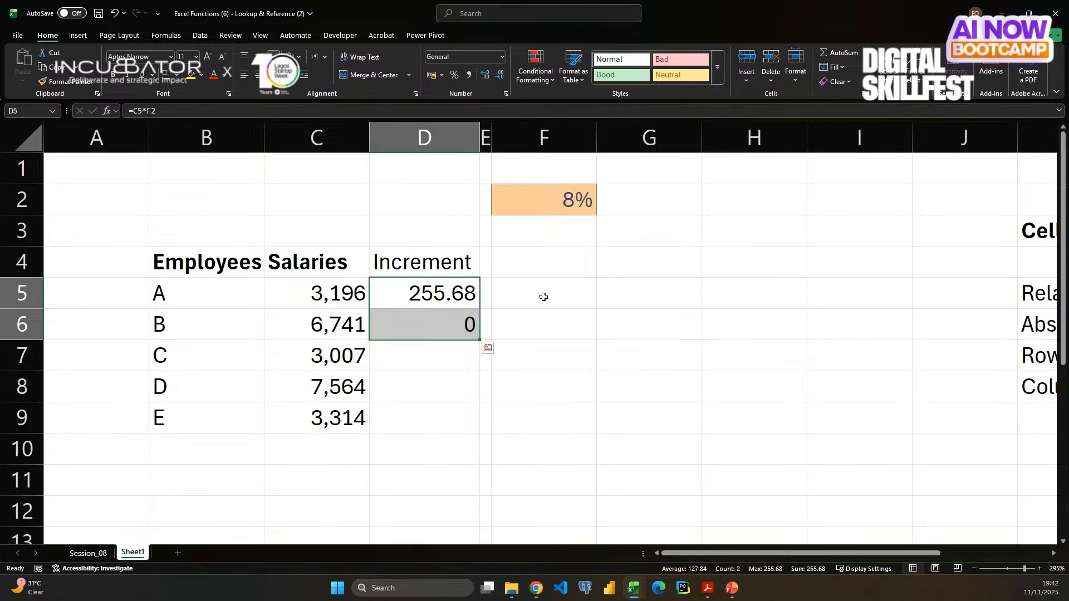
- Examine which cells the copied formula in D6 refers to, comparing them with the salaries in C5:C9 and the rate in F2
click(418, 320)
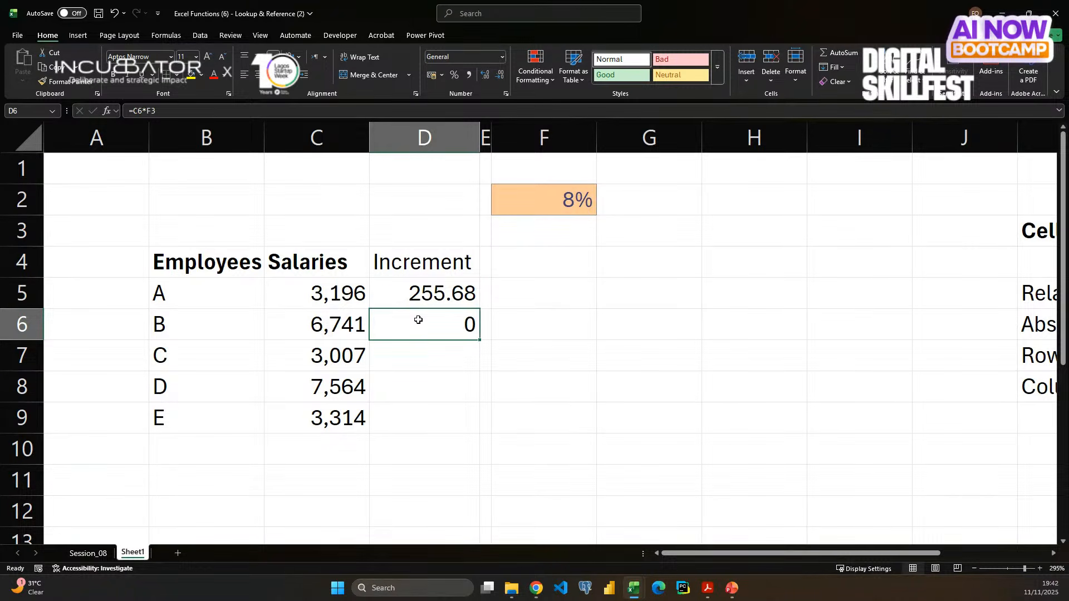
double_click(418, 319)
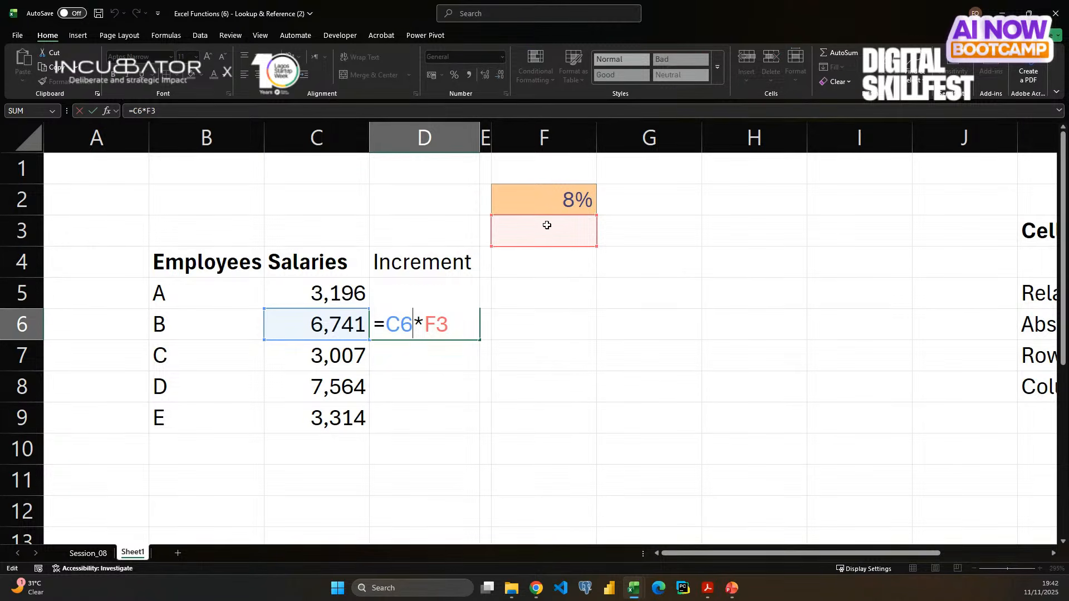
key(Return)
click(452, 322)
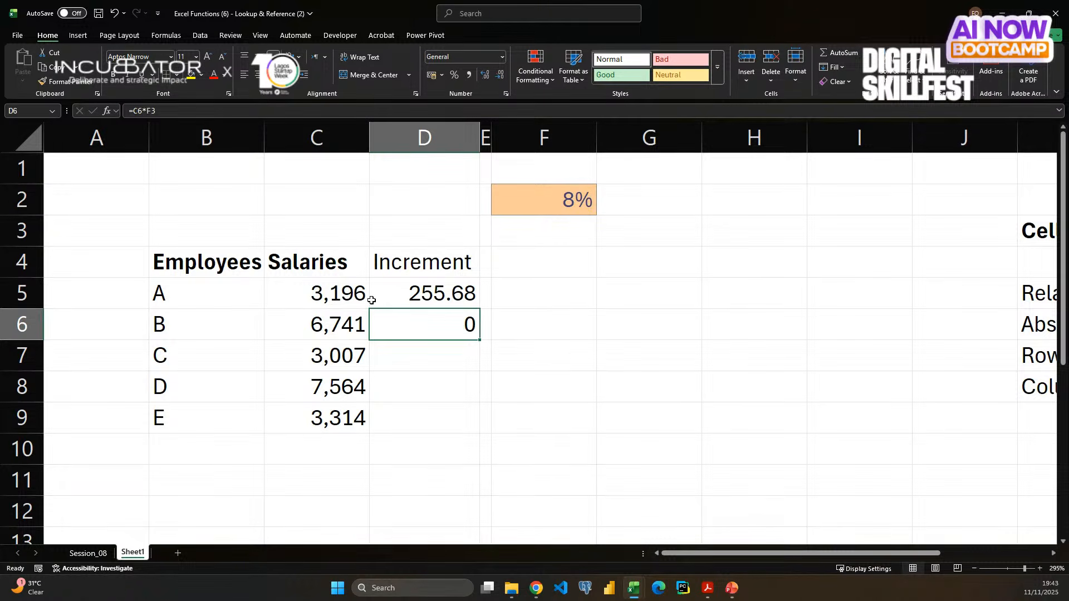
drag(345, 293, 330, 412)
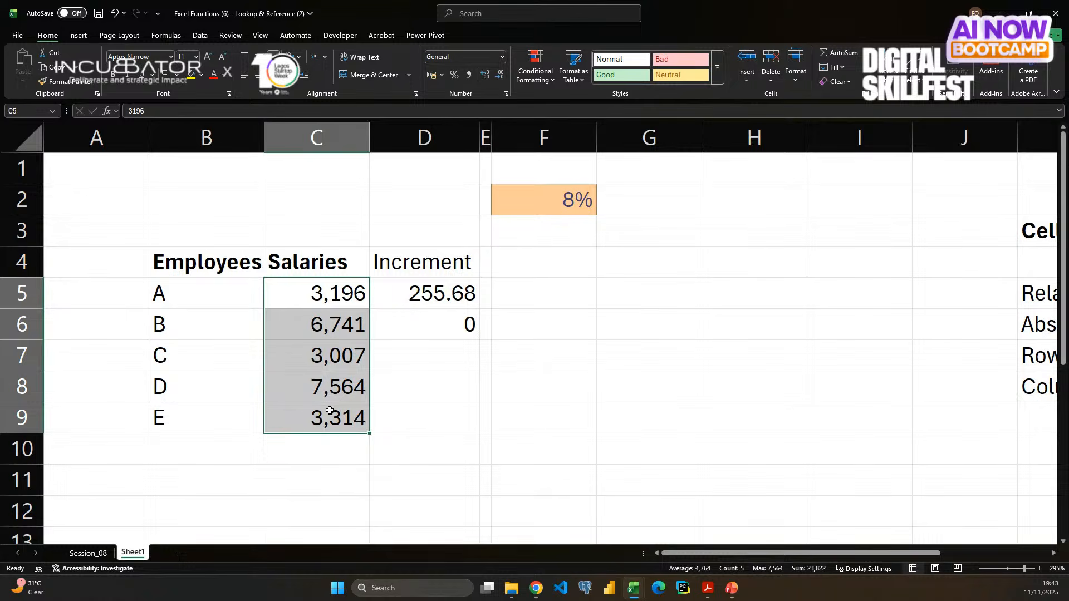
click(550, 198)
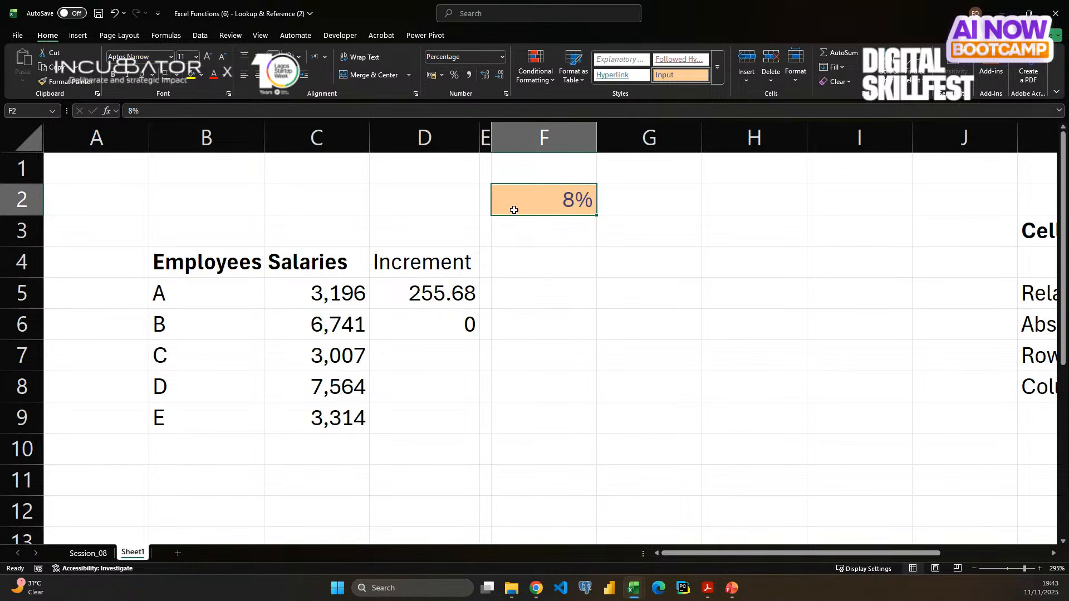
- Clear the increment formulas in column D and enter =C5*$F$2 in D5, with an absolute reference to the rate
drag(419, 294, 394, 451)
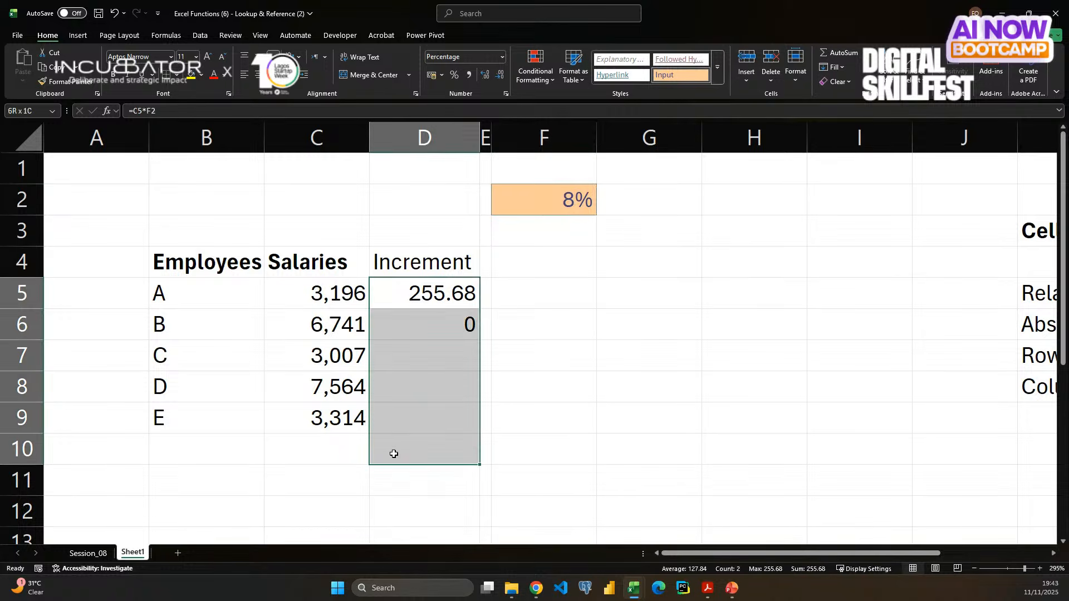
click(543, 202)
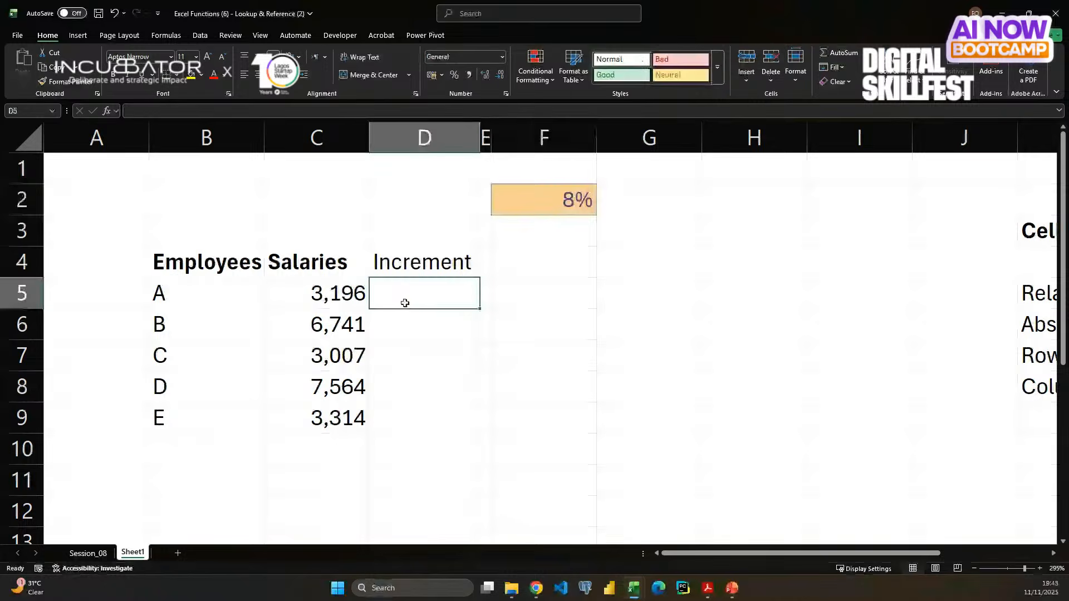
text(=)
key(Left)
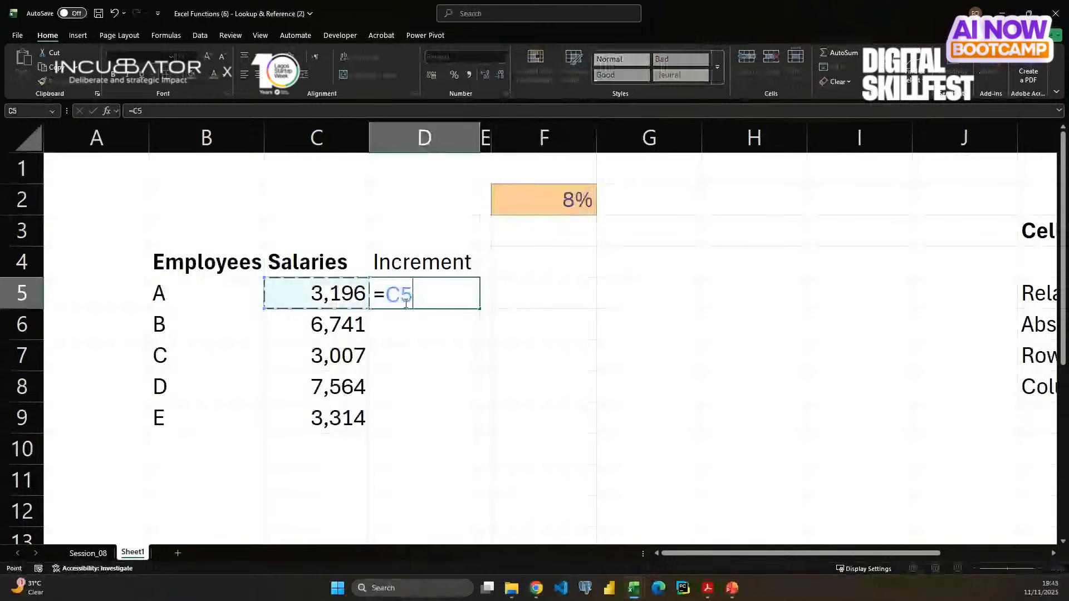
text(*)
click(564, 208)
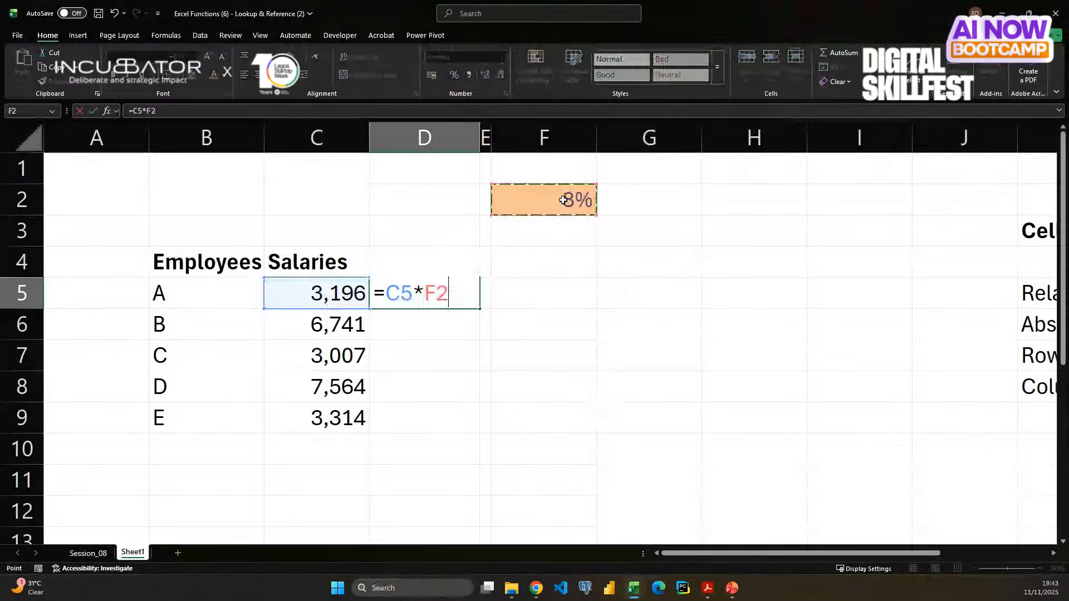
key(F4)
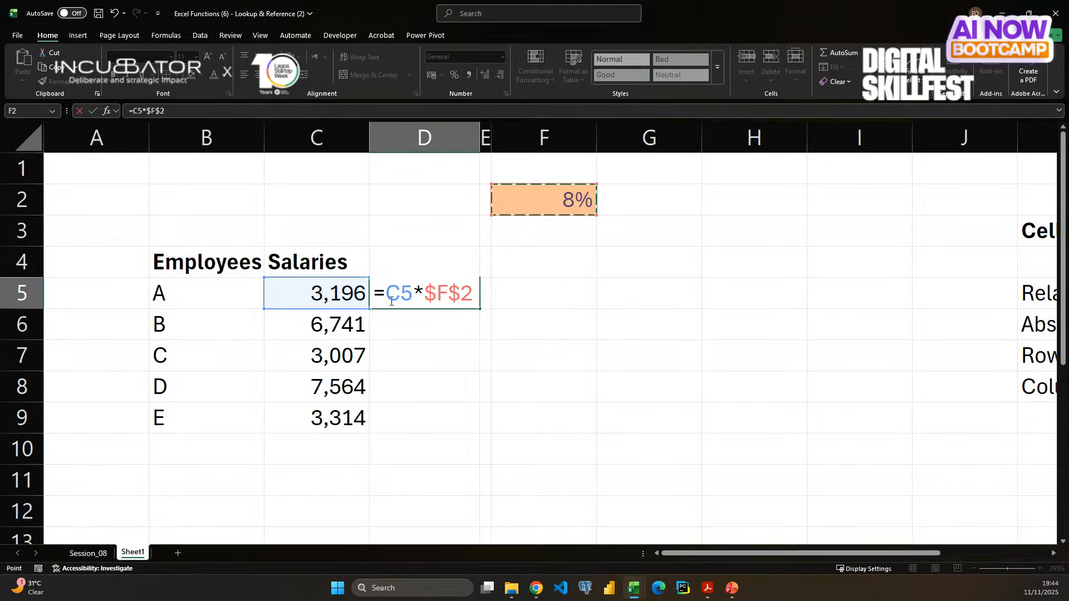
drag(414, 294, 392, 294)
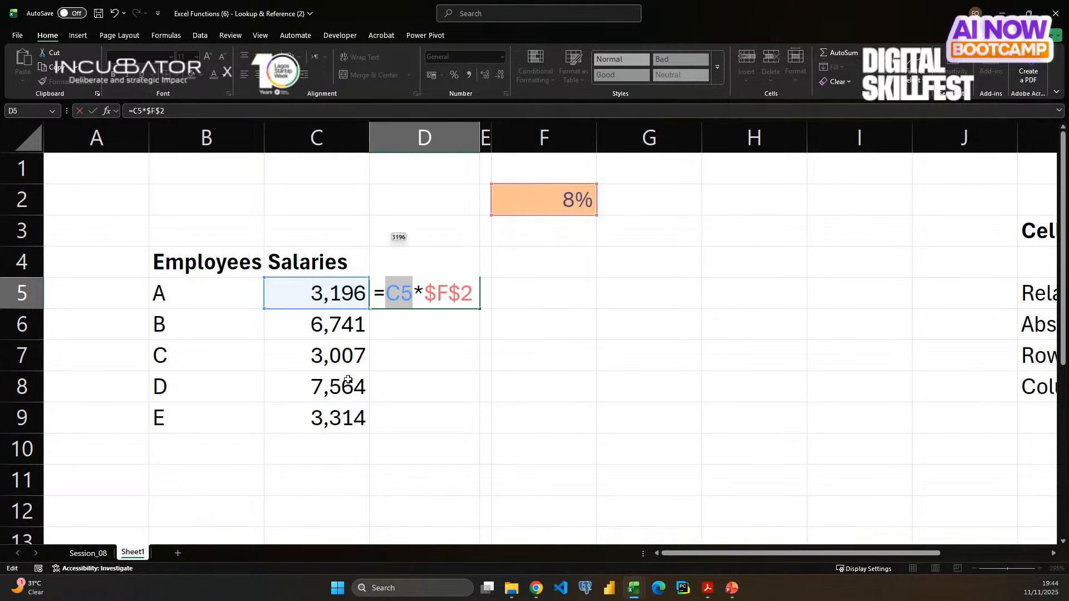
drag(425, 294, 474, 293)
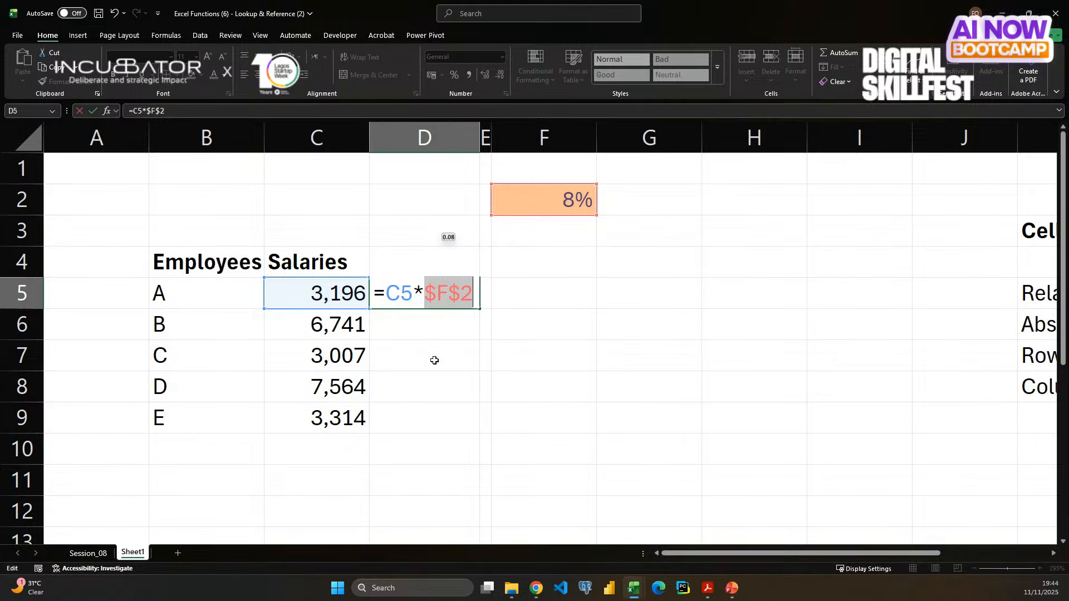
key(Return)
- Fill the increment formula from D5 down to D9 for all the employees
click(418, 290)
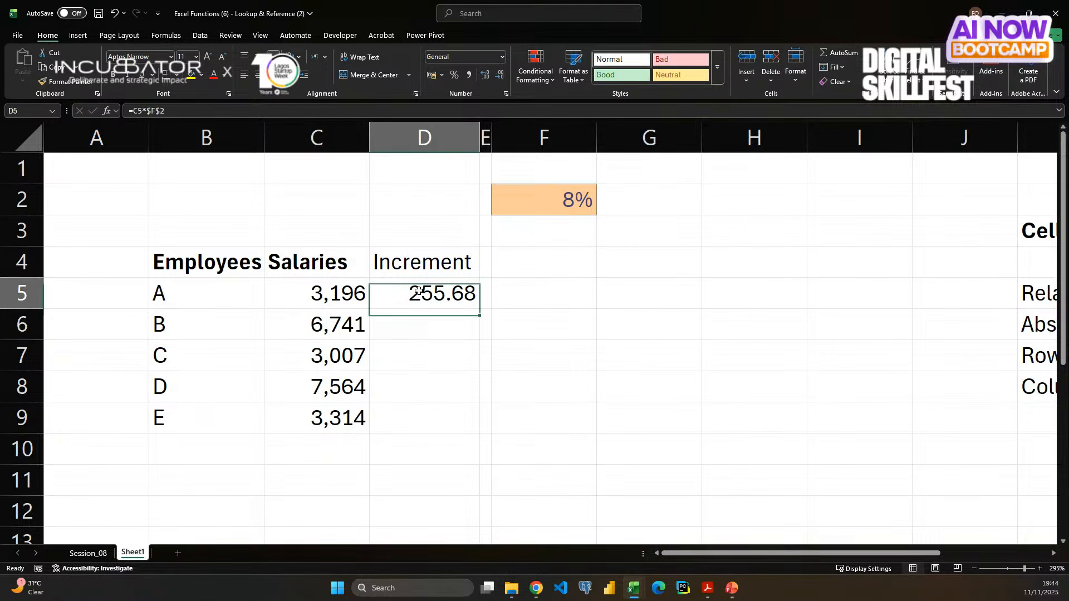
key(shift+Down)
key(shift+Down)
key(shift+Down)
key(shift+Down)
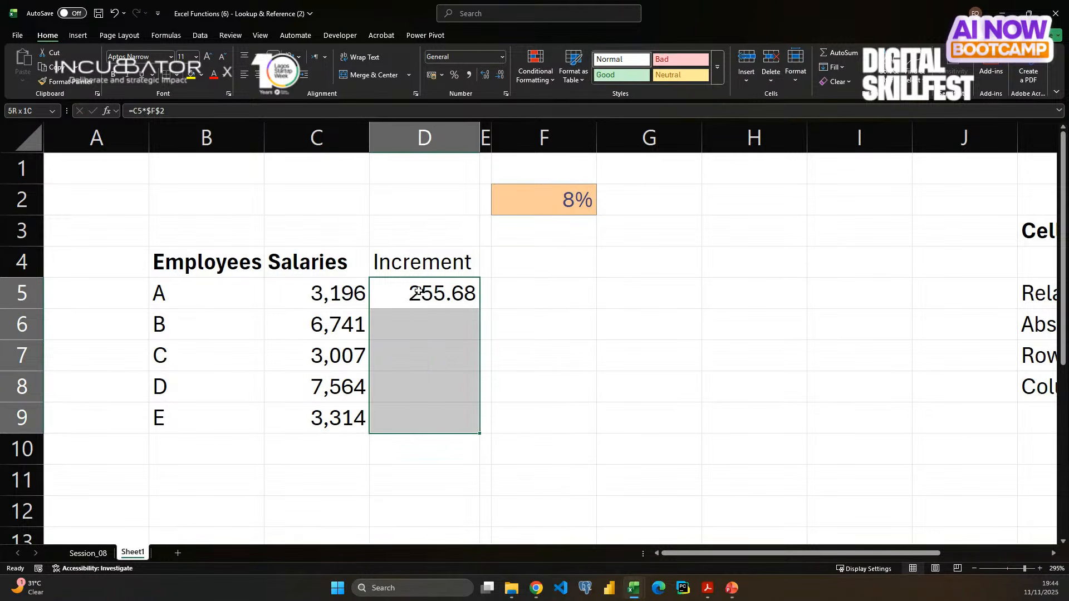
key(ctrl+d)
- Examine the cell references in the filled increment formulas in D9 and D7 against the rate in F2
click(425, 422)
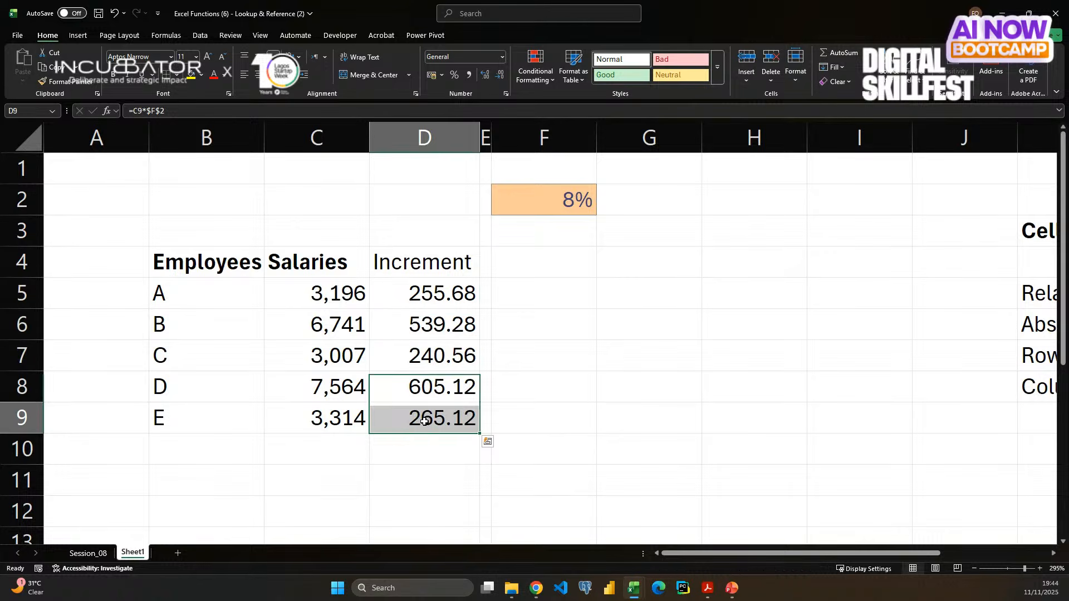
double_click(424, 421)
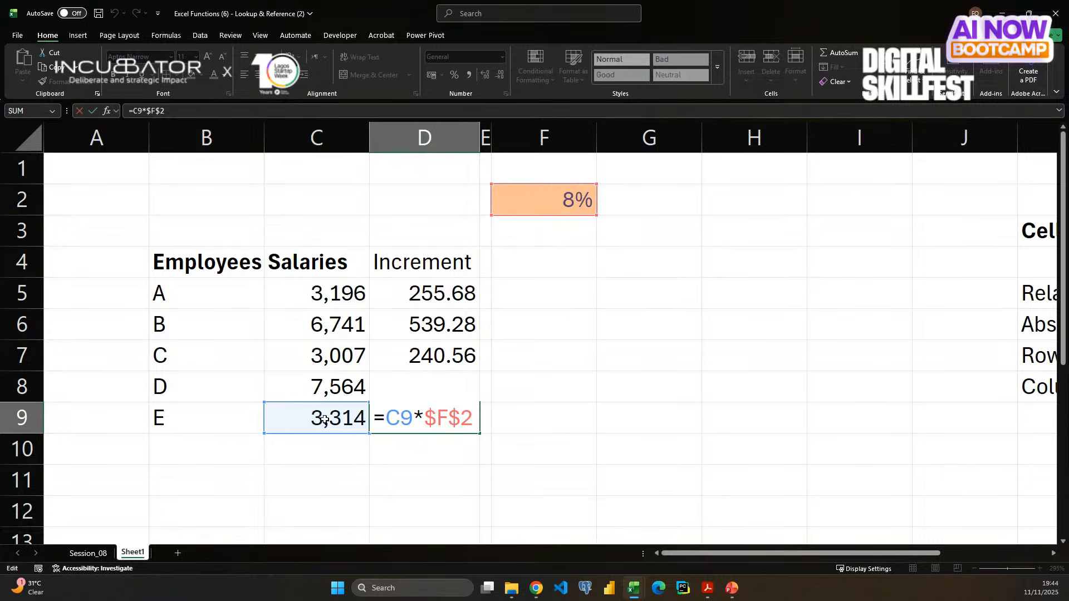
key(ctrl+Return)
click(424, 356)
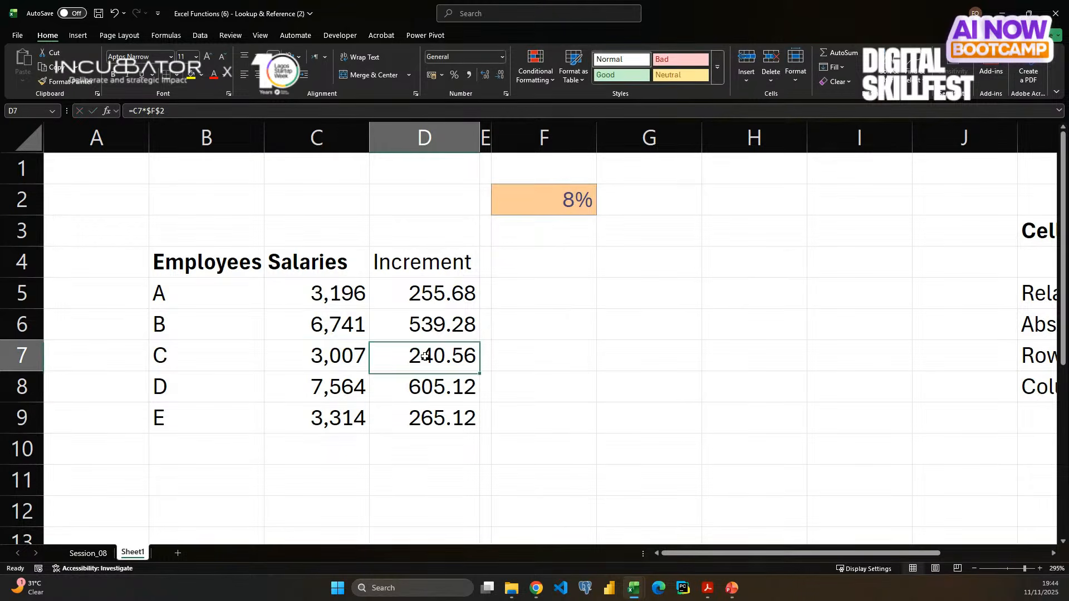
double_click(425, 356)
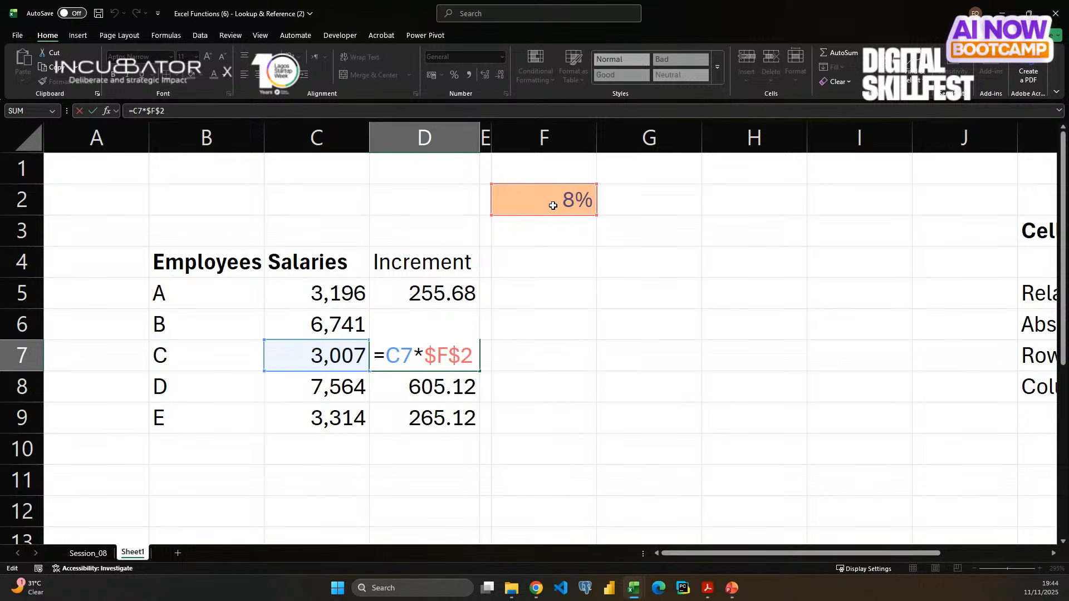
key(Escape)
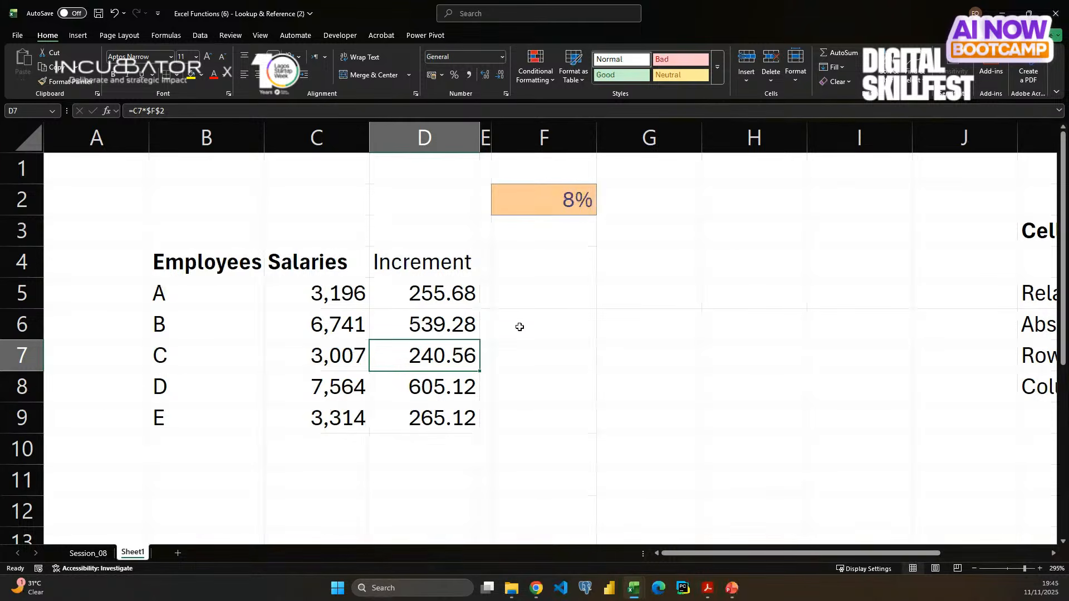
click(535, 201)
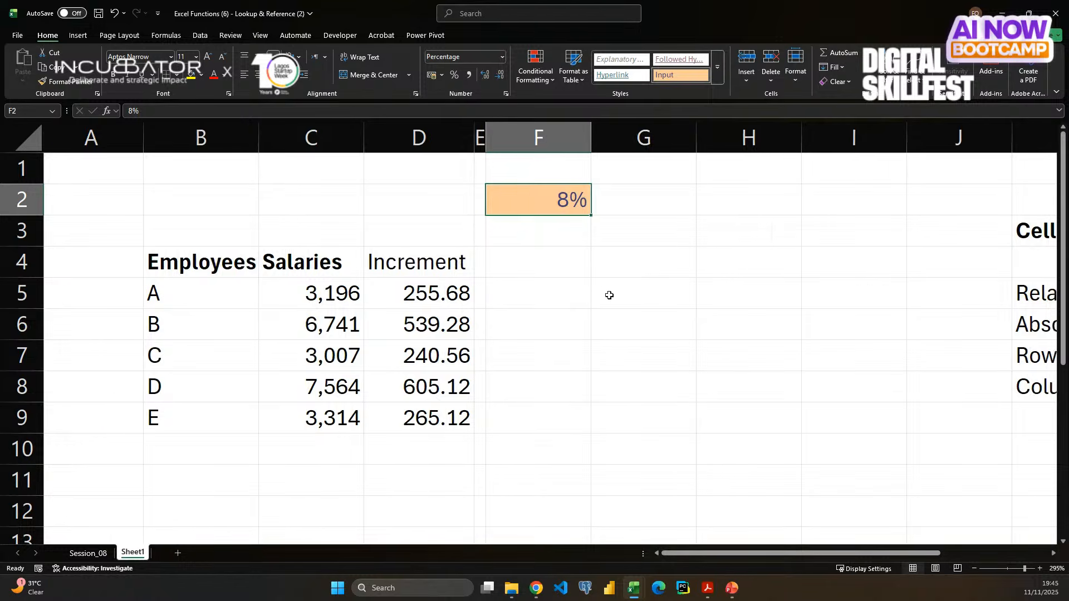
- Enter $C$4 in L6 as the example for the Absolute reference type in the Cell Referencing notes
scroll(608, 295, right, 5)
click(676, 333)
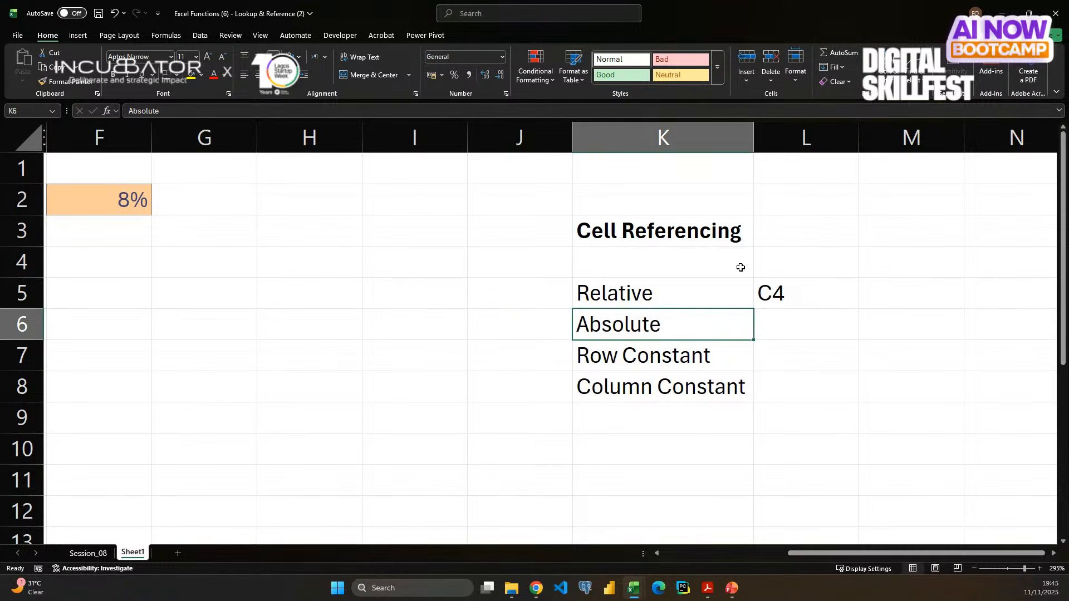
click(786, 332)
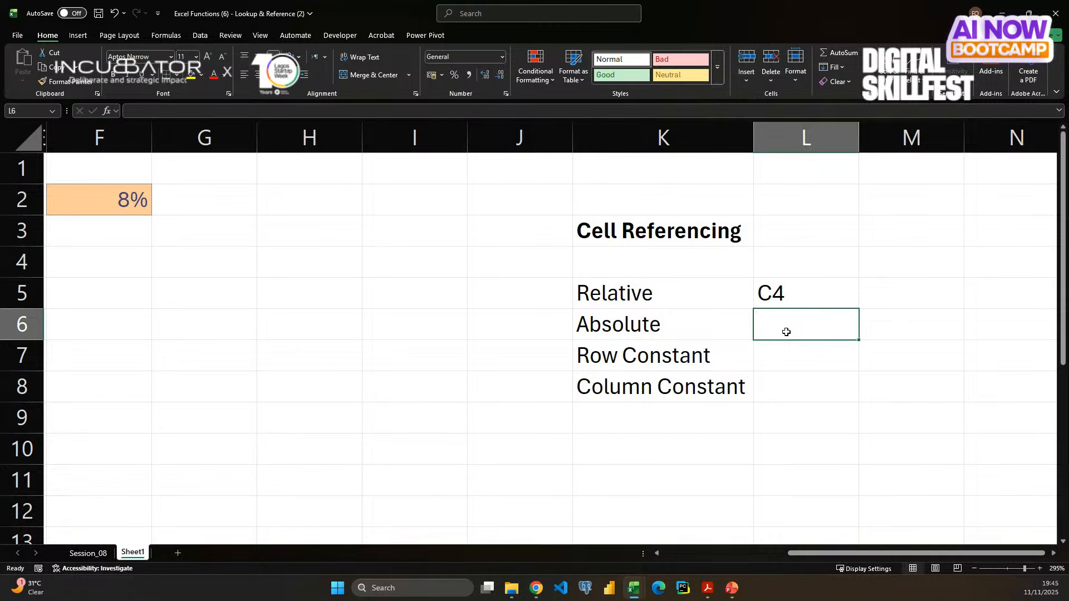
text($)
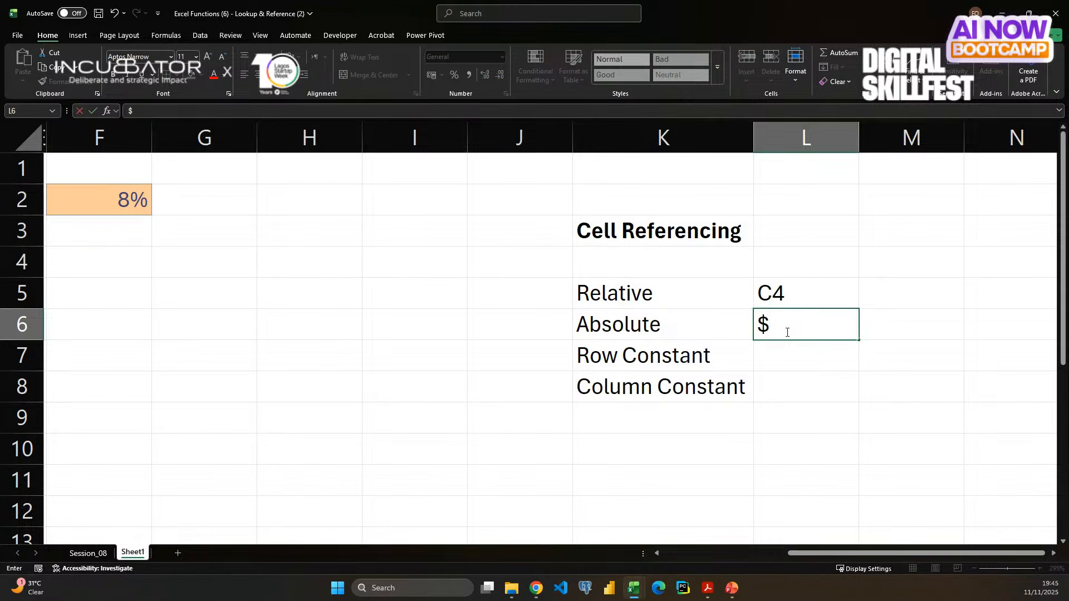
text(C$4)
key(Return)
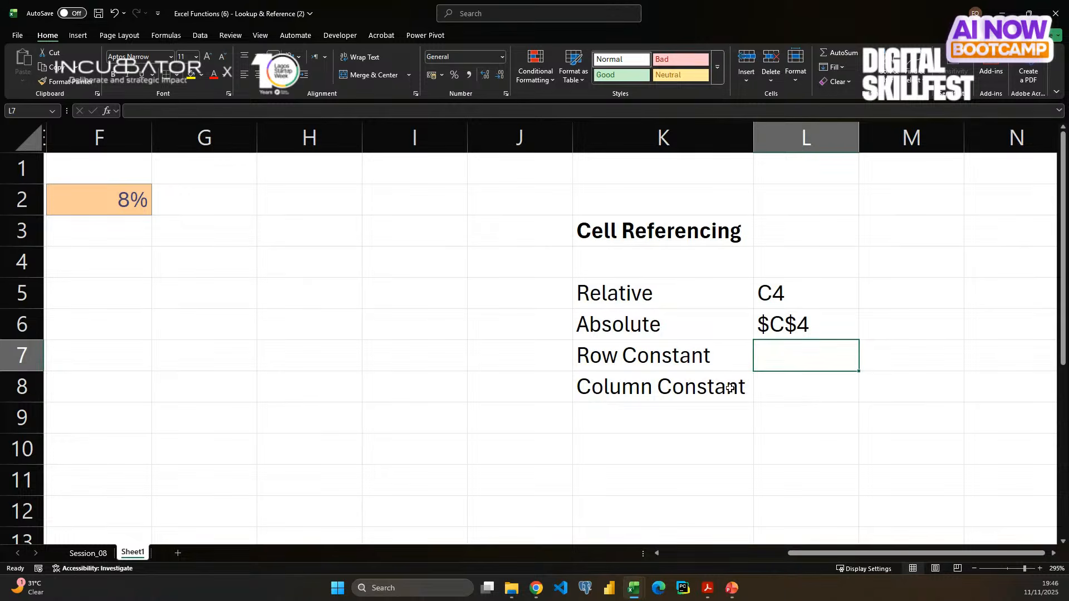
- Copy the five employee salaries in C5:C9
scroll(359, 408, left, 4)
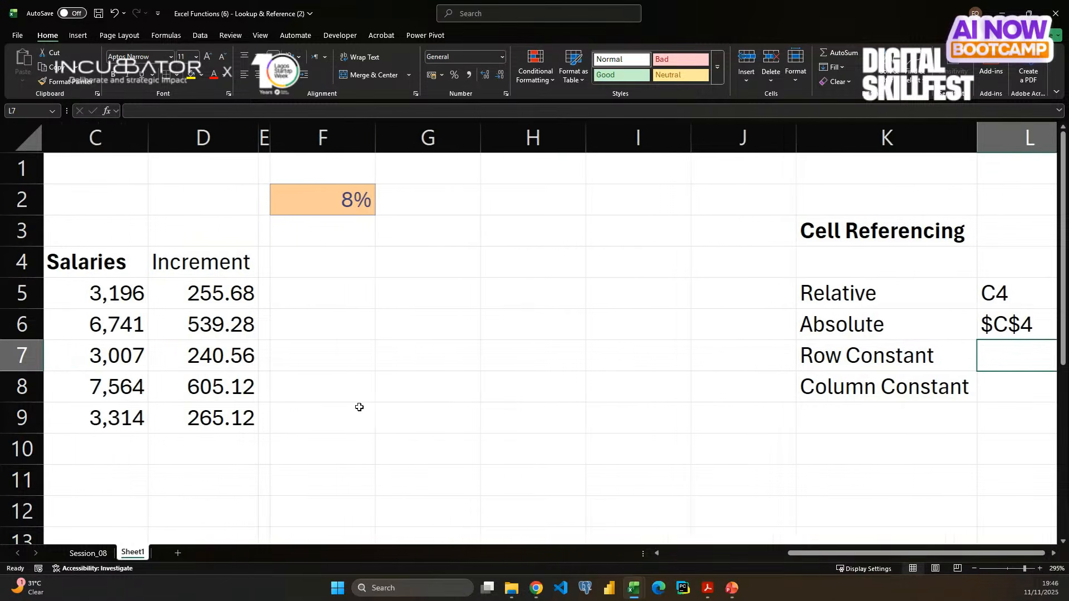
scroll(359, 407, left, 1)
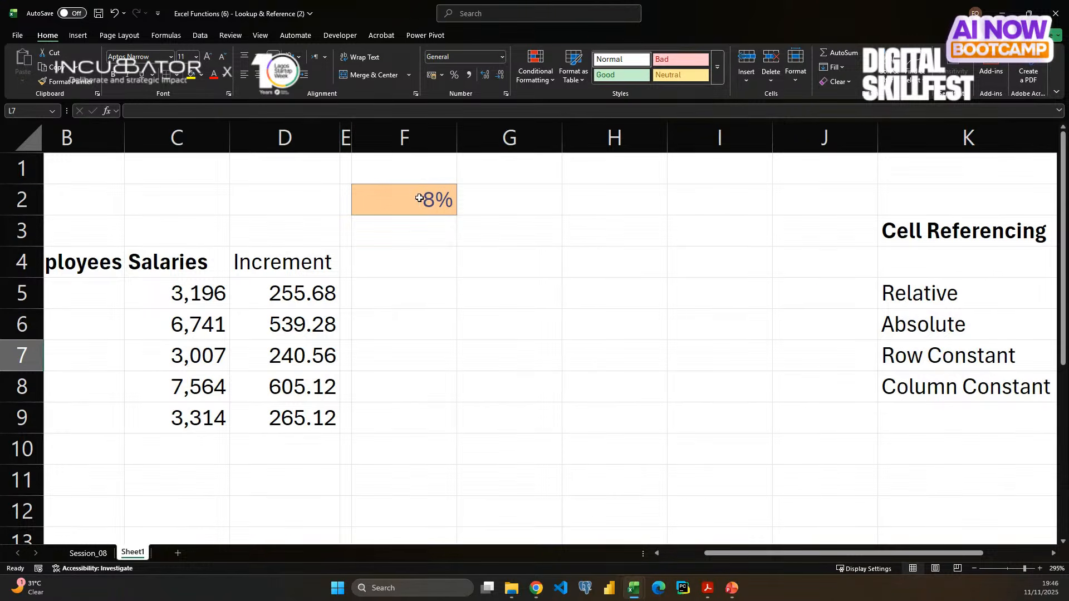
drag(201, 294, 199, 422)
key(ctrl+c)
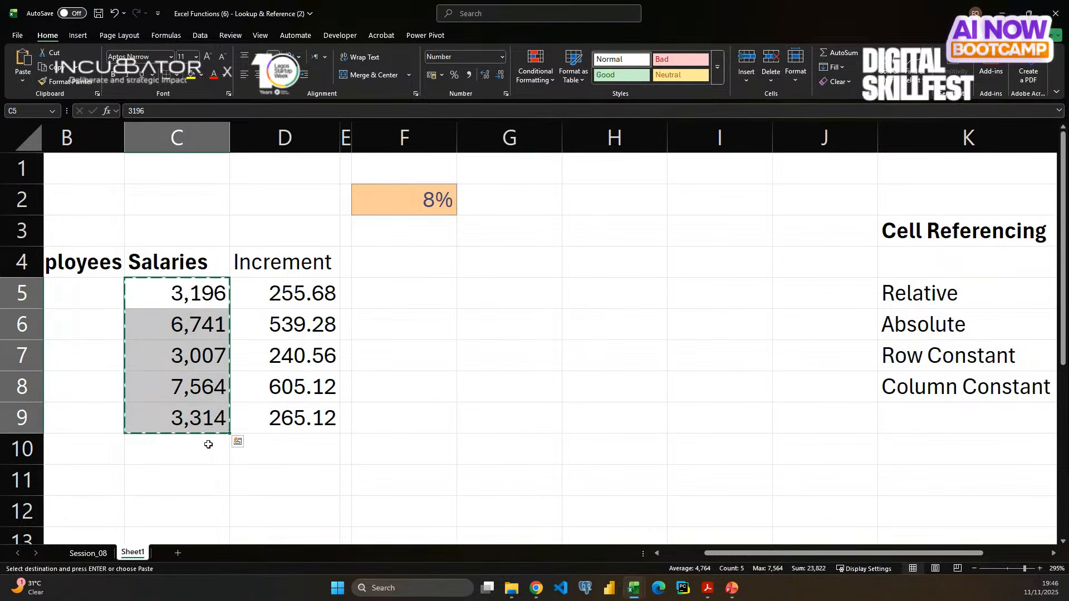
scroll(212, 475, down, 2)
scroll(213, 477, up, 2)
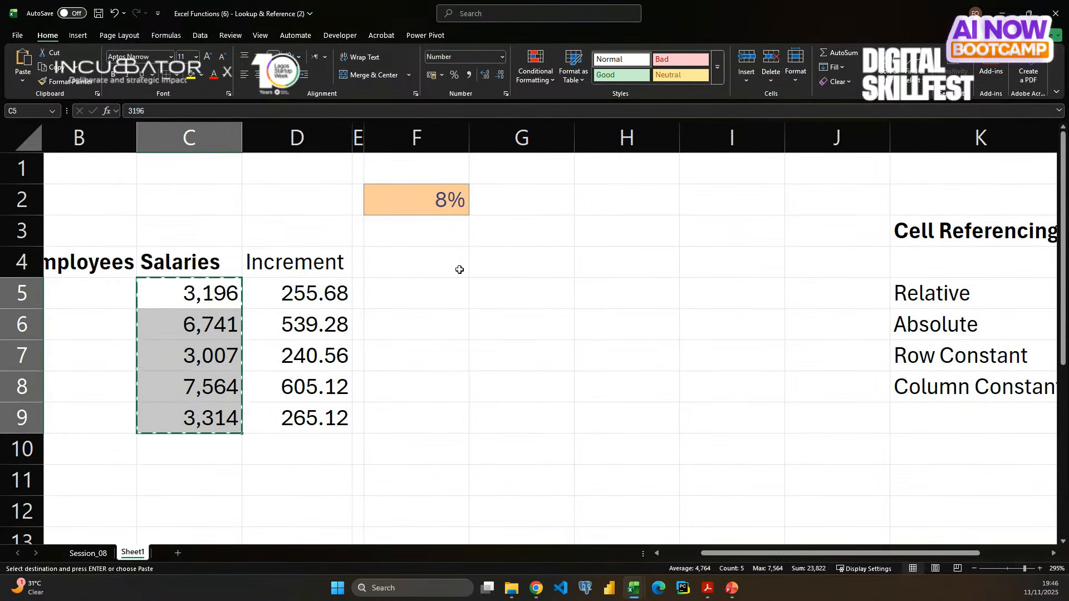
click(436, 270)
key(ctrl+v)
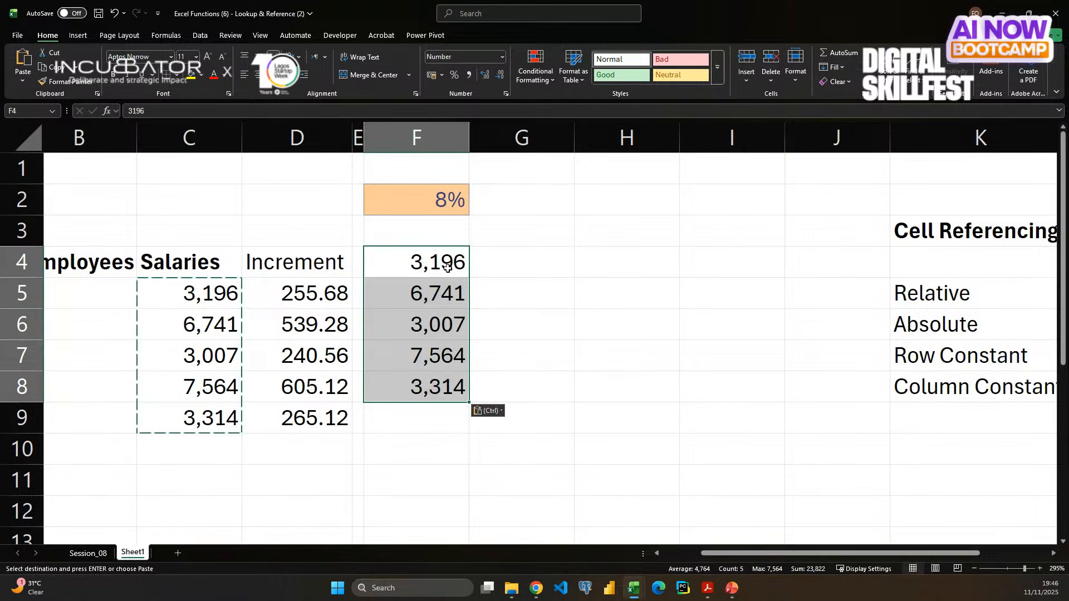
key(ctrl+z)
- Paste the copied salaries as transposed values across row 4, starting at F4
click(448, 268)
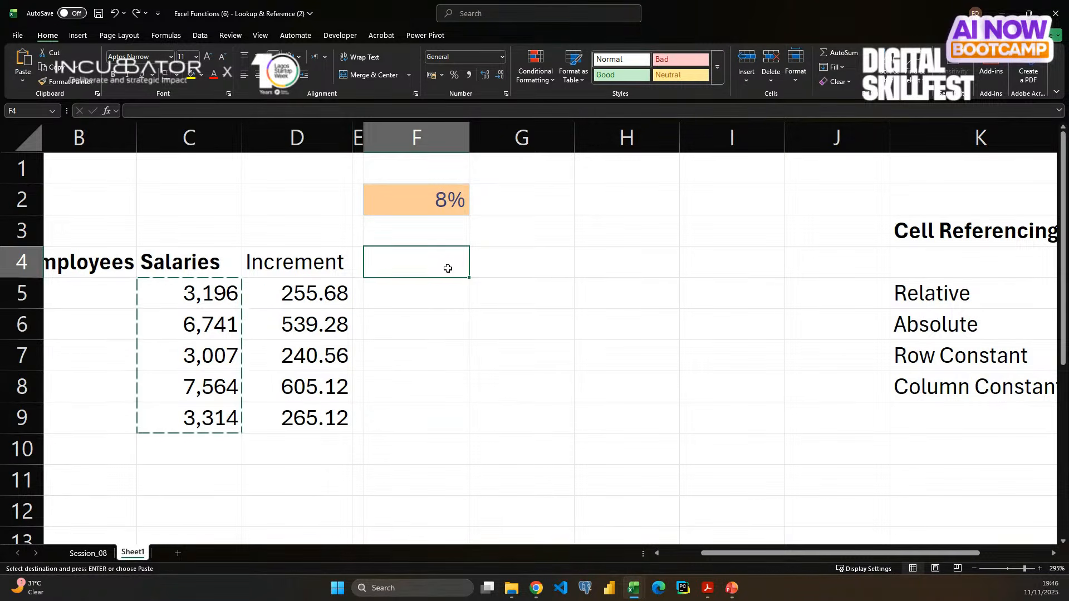
key(ctrl+alt+v)
key(alt+e)
key(Return)
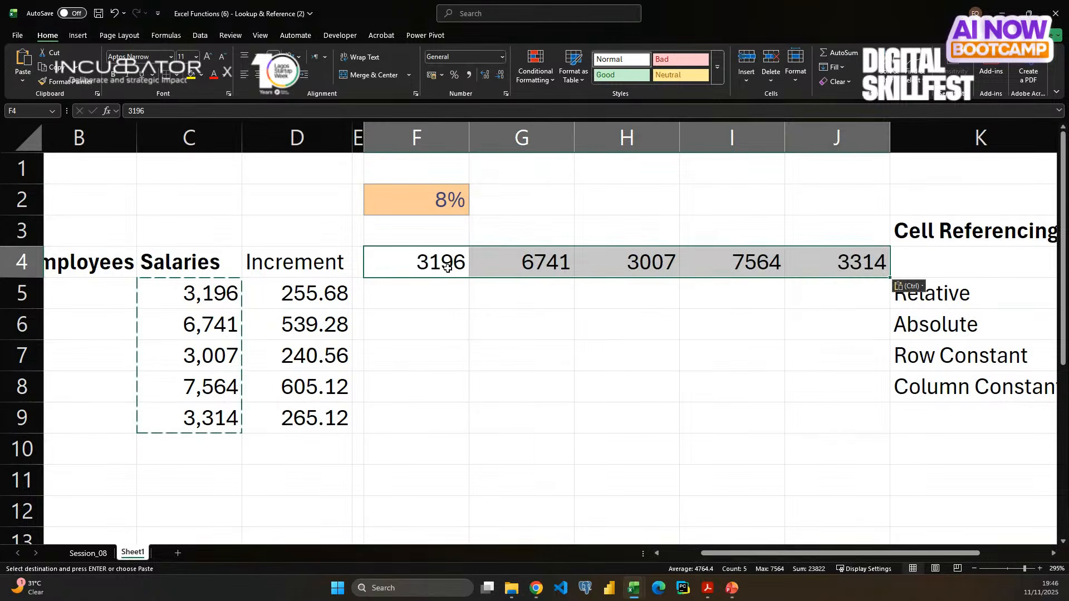
- Insert a blank column before the Cell Referencing notes in column K to separate them from the transposed salaries
click(934, 130)
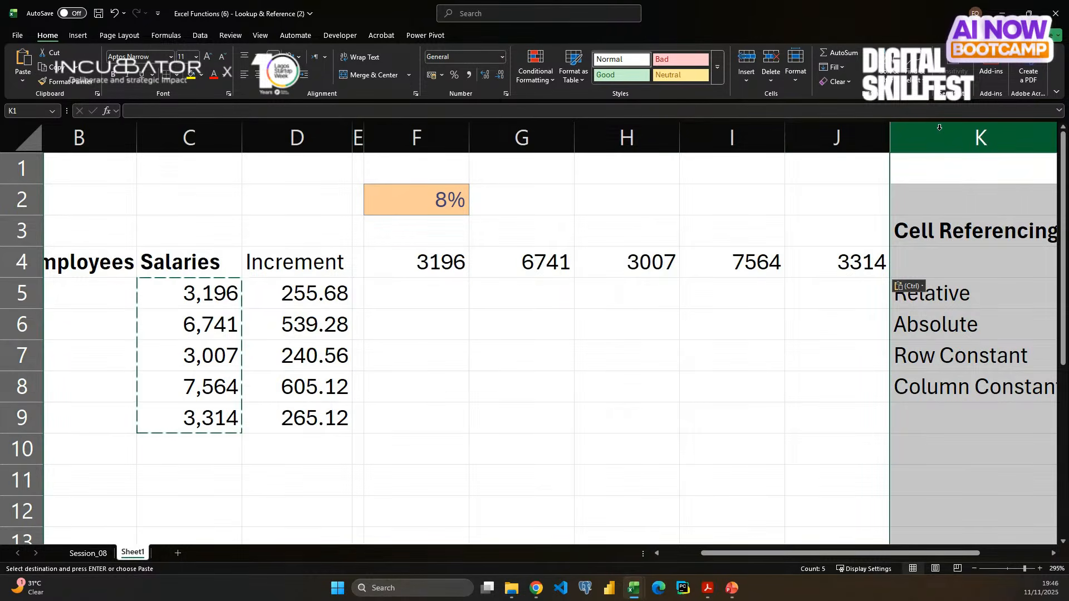
scroll(623, 384, right, 3)
key(Escape)
click(622, 385)
scroll(277, 385, left, 3)
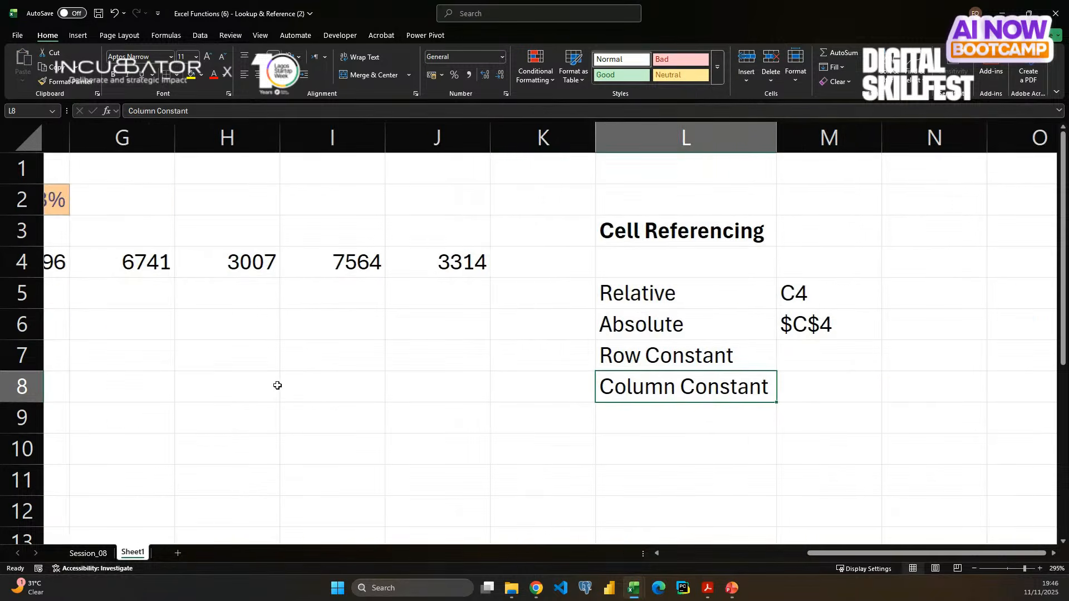
- Enter =F4*$F$2 in F5 to calculate the first transposed salary's increment with an absolute reference to the rate
drag(268, 262, 649, 259)
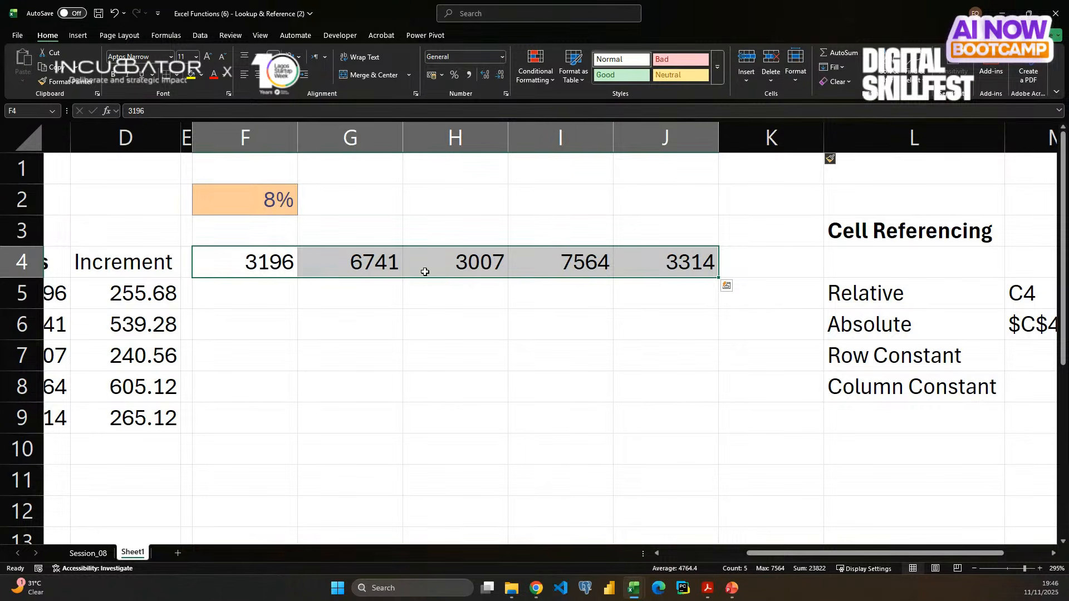
click(283, 292)
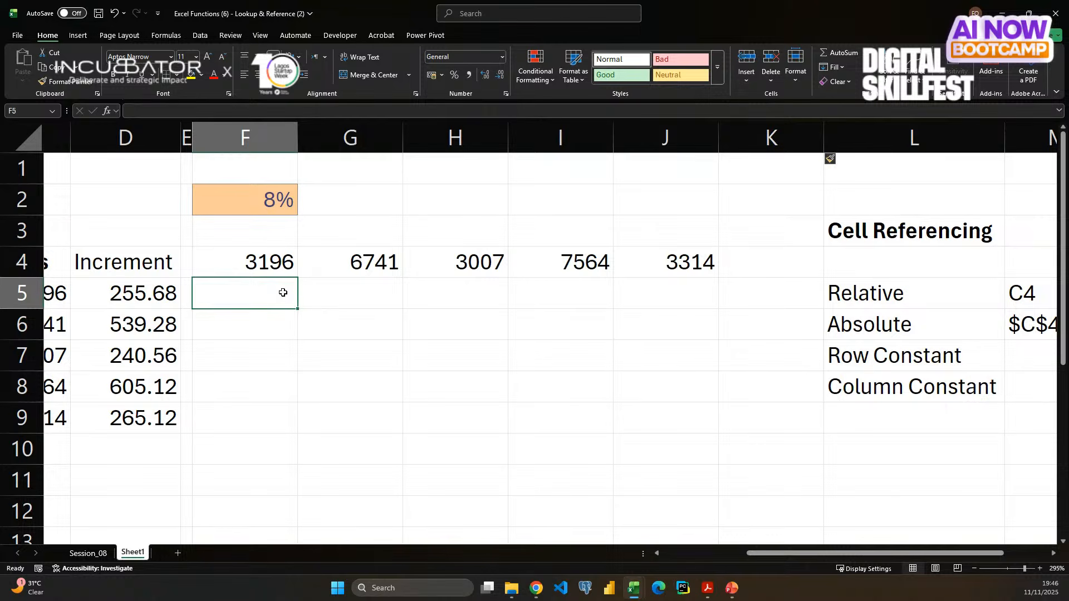
text(=)
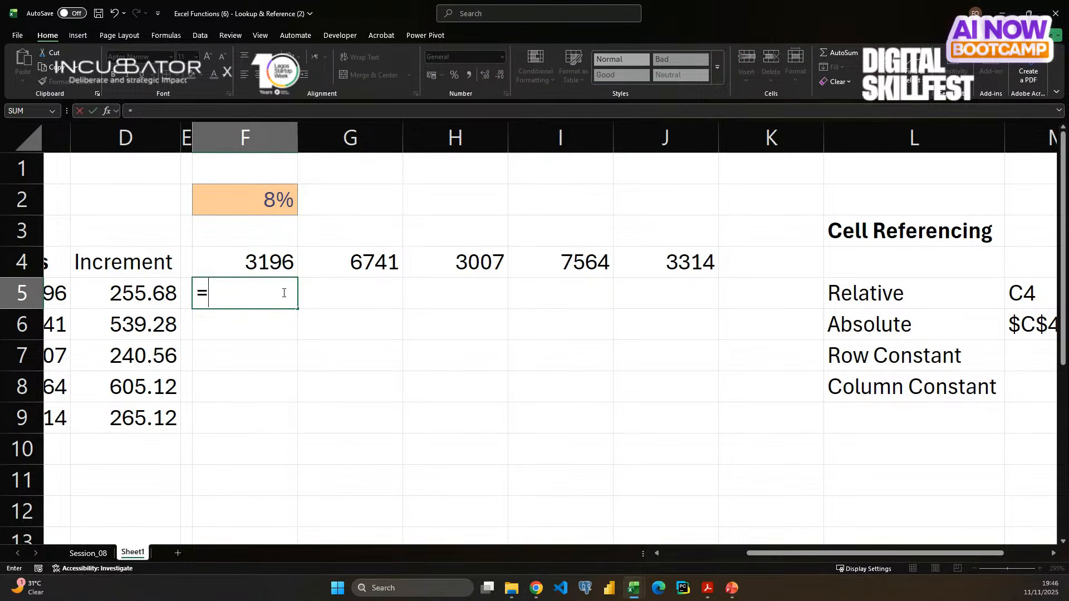
key(Up)
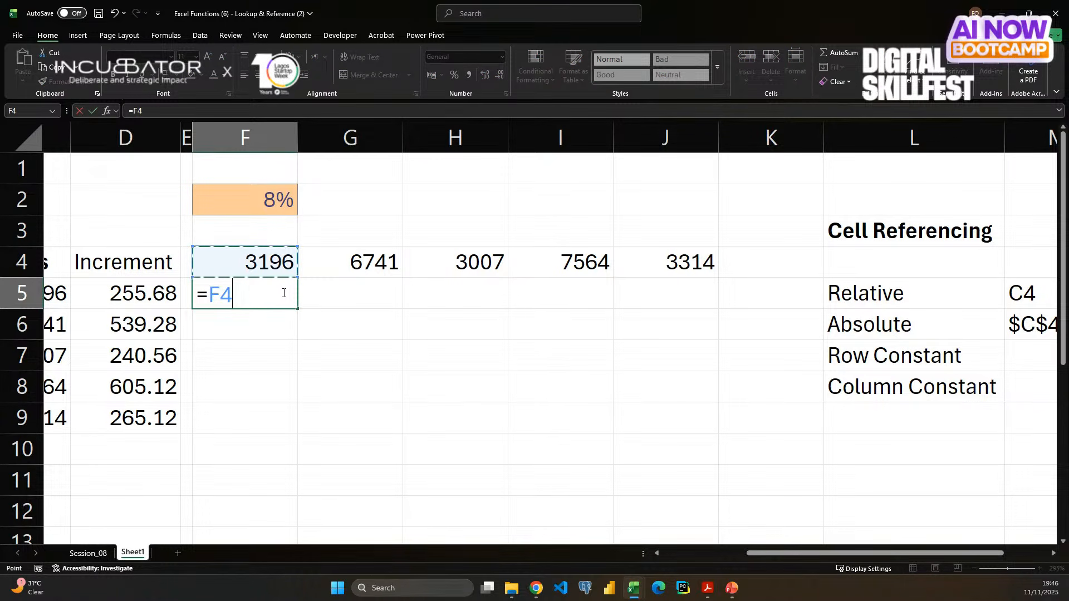
text(*)
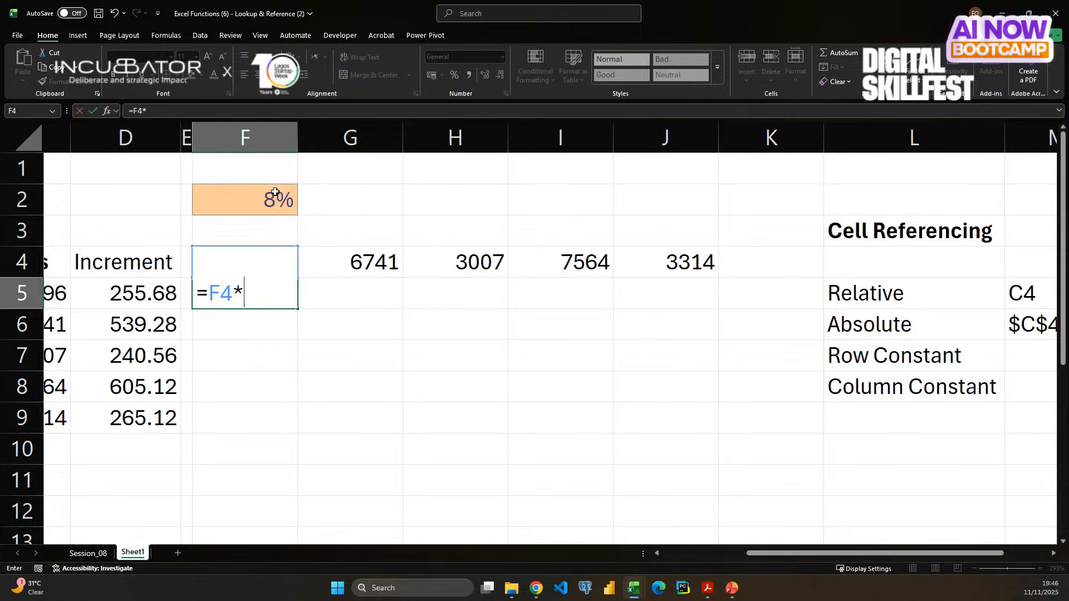
click(274, 192)
key(F4)
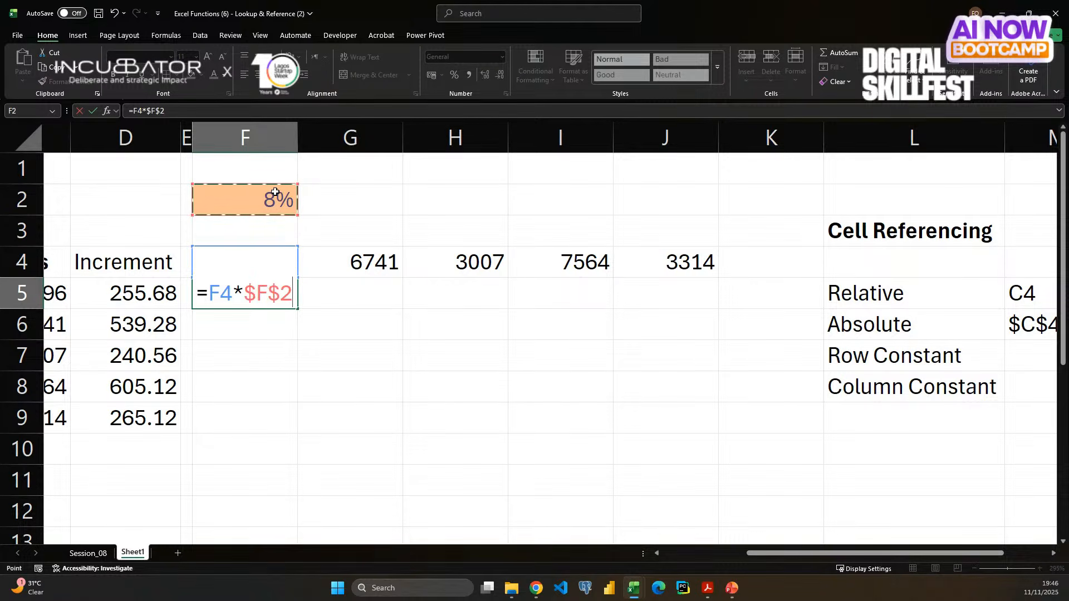
key(Return)
- Fill the increment formula from F5 right to J5 for all the transposed salaries
key(Up)
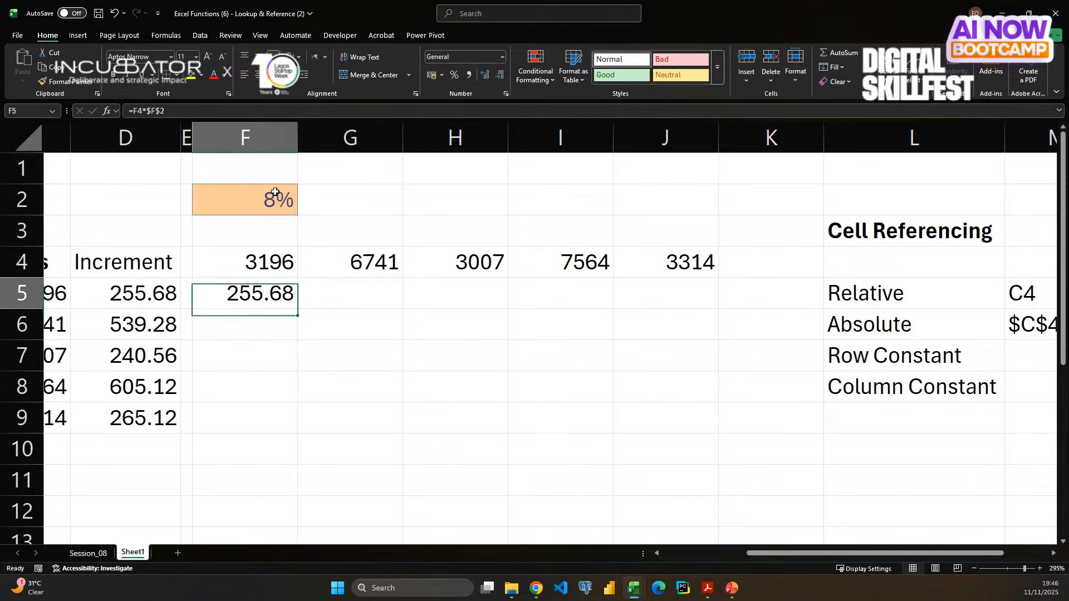
key(shift+Right)
key(shift+Right)
key(shift+Right)
key(shift+Right)
key(ctrl+r)
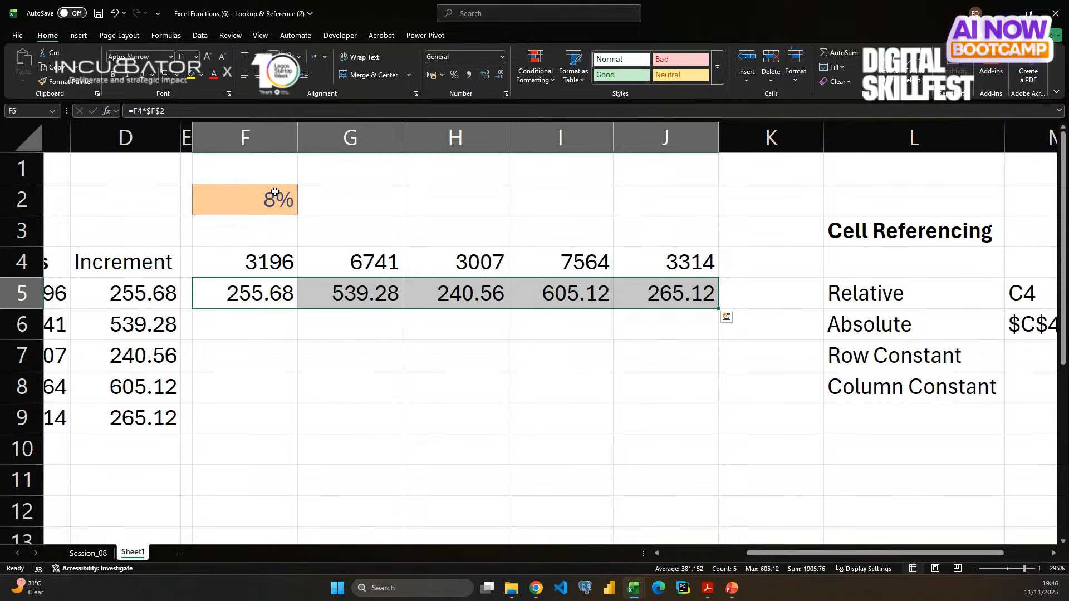
- Examine the references in G5's formula and compare the vertical increments in column D with the horizontal ones in row 5 and the rate in F2
double_click(365, 293)
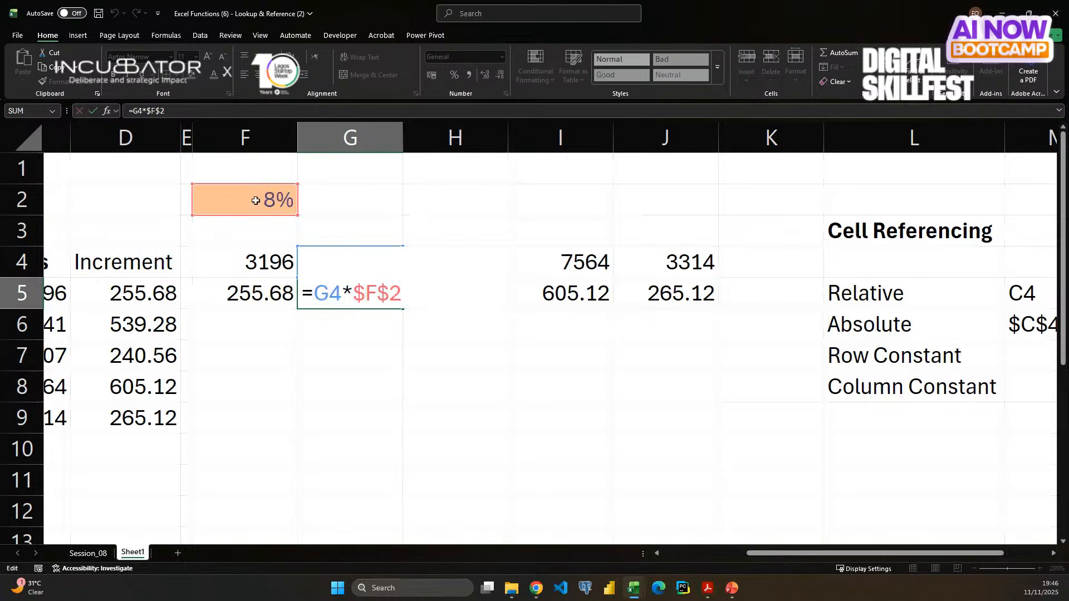
key(Escape)
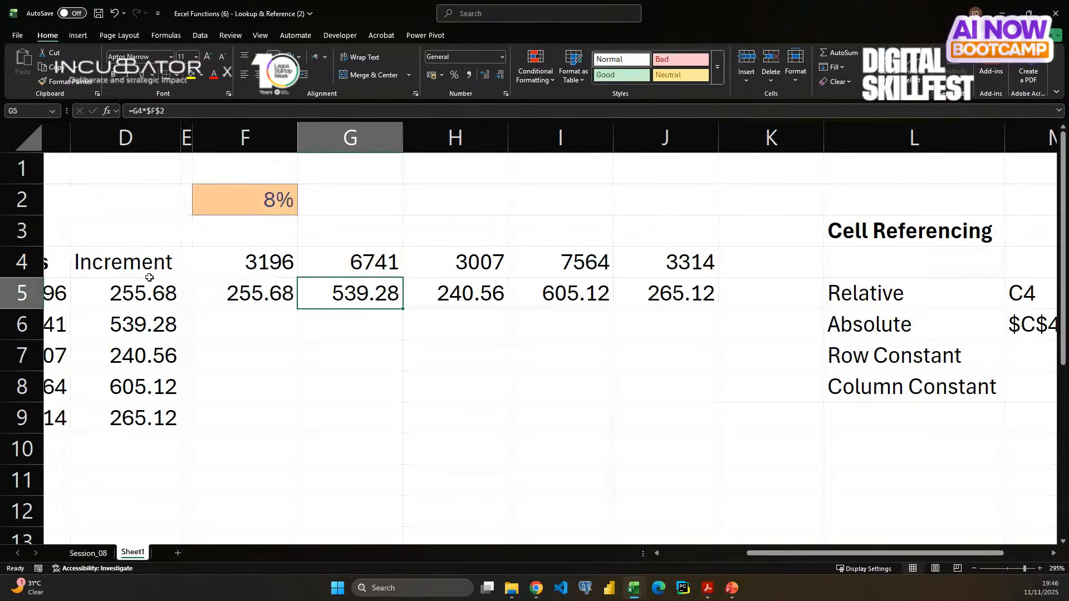
drag(140, 286, 160, 384)
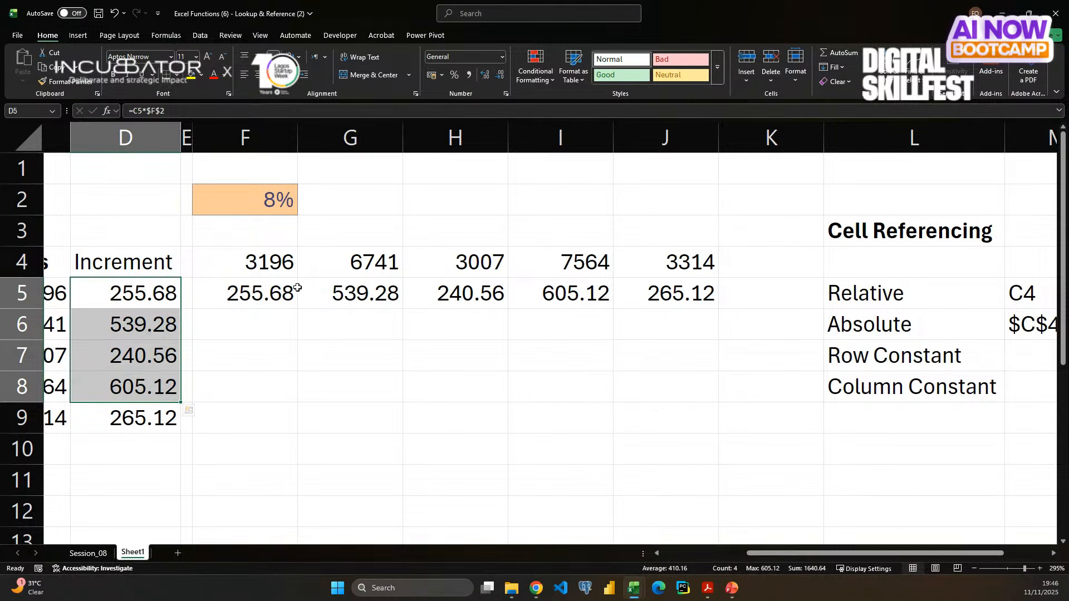
drag(274, 288, 600, 282)
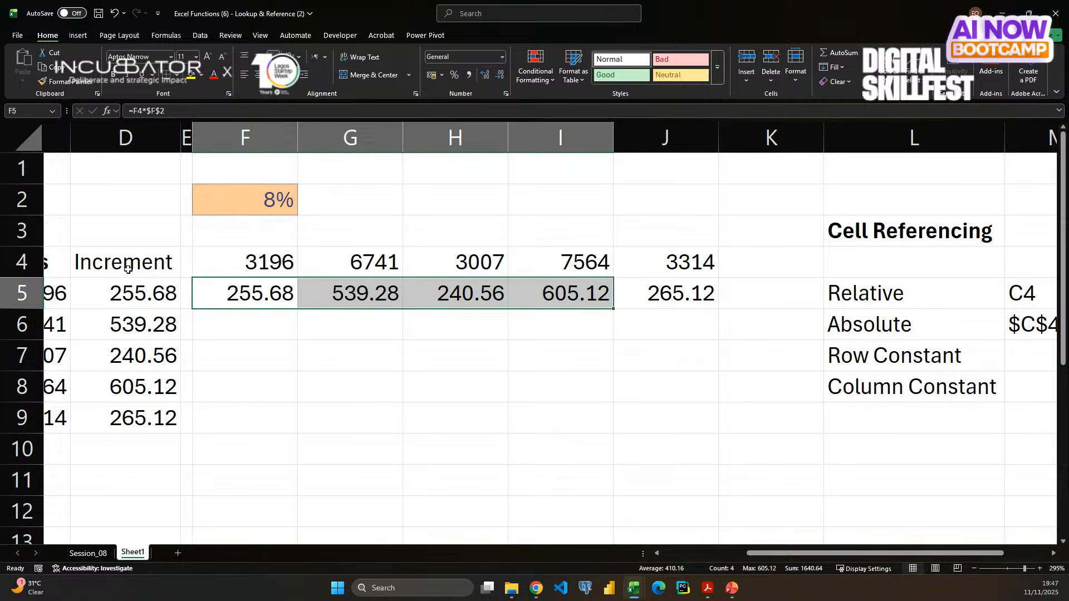
drag(128, 269, 127, 429)
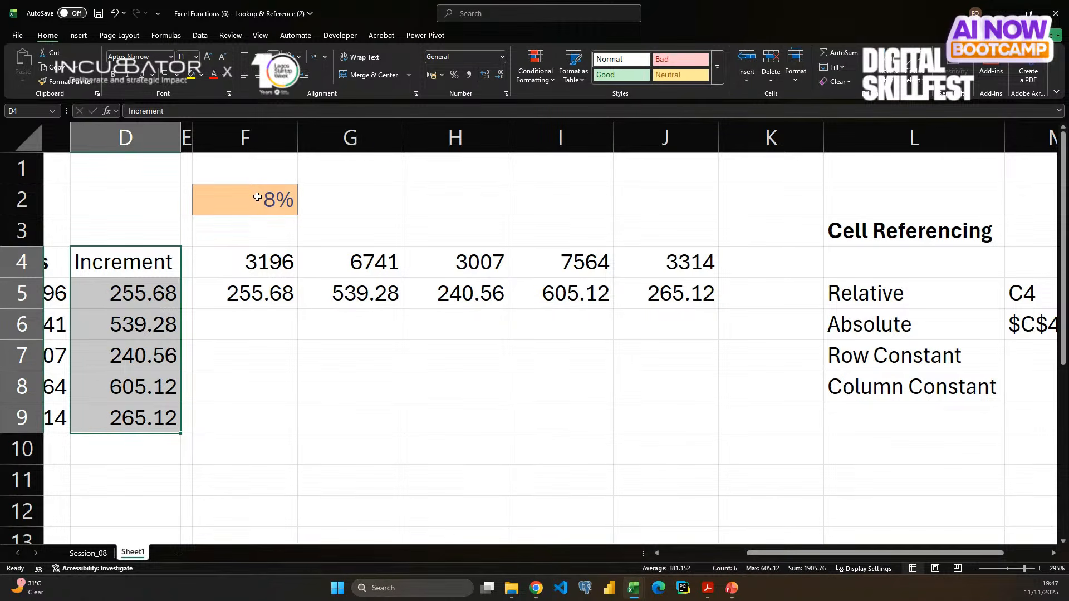
click(257, 197)
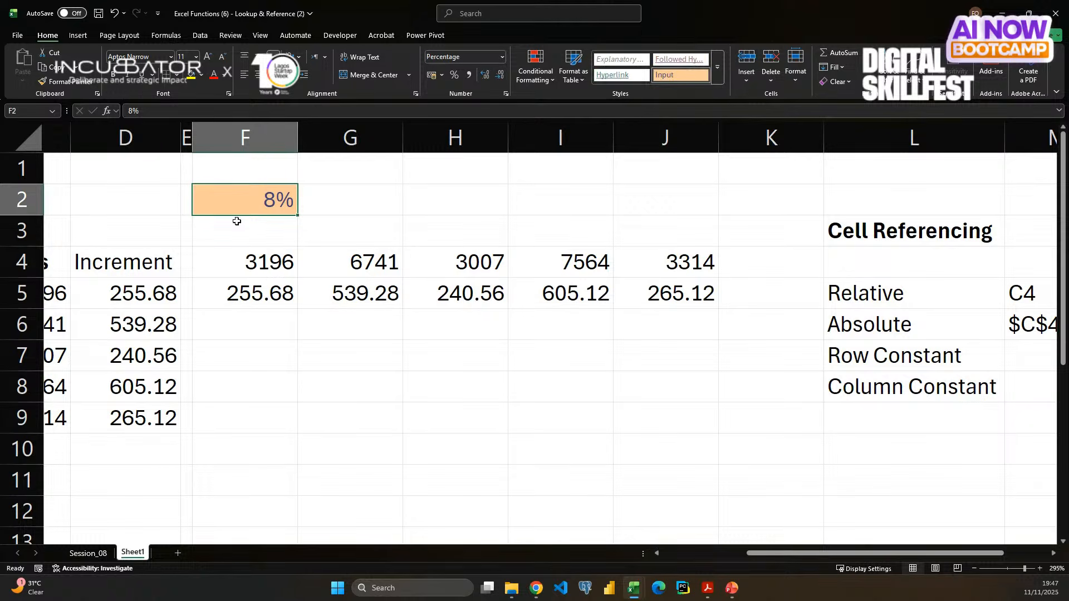
click(155, 289)
drag(155, 289, 560, 293)
click(267, 204)
scroll(377, 334, left, 2)
scroll(379, 336, left, 1)
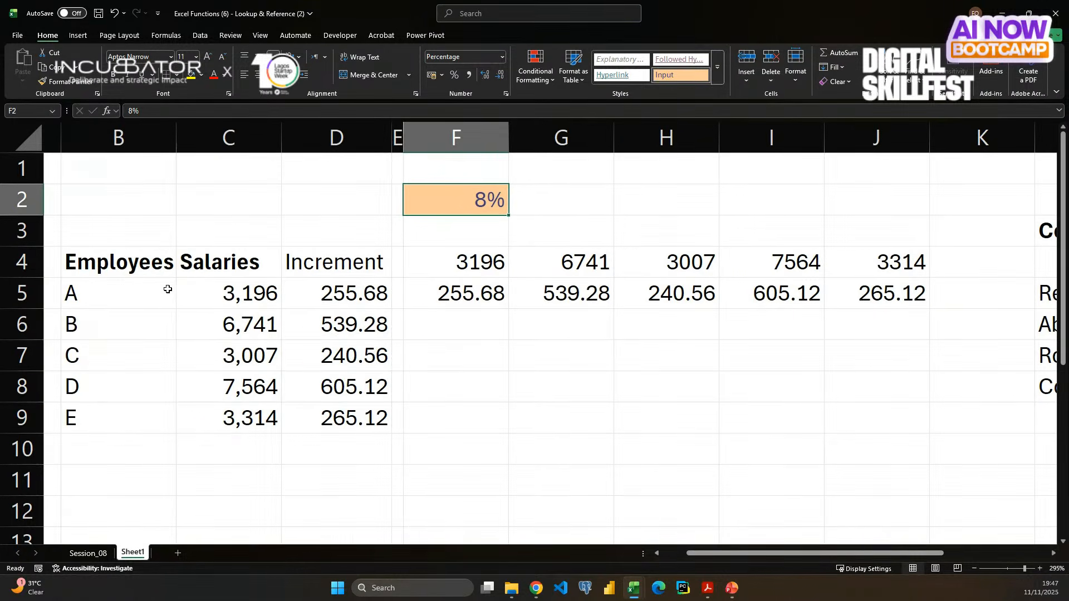
click(107, 266)
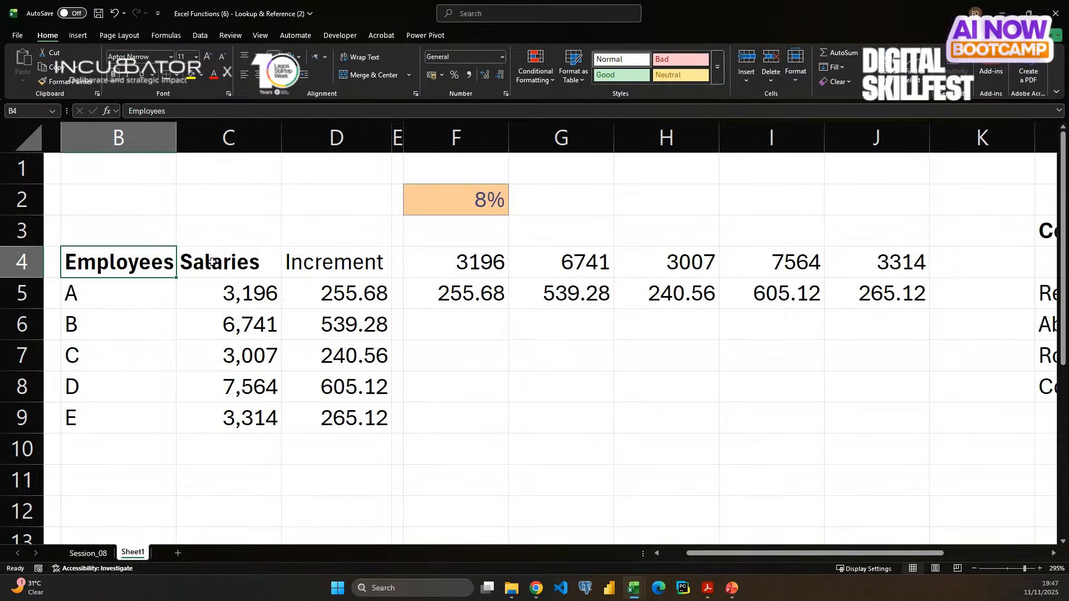
- Clear the increments and transposed salaries in D4:J9, and rename the C4 heading to Target in bold
drag(334, 267, 871, 418)
key(Delete)
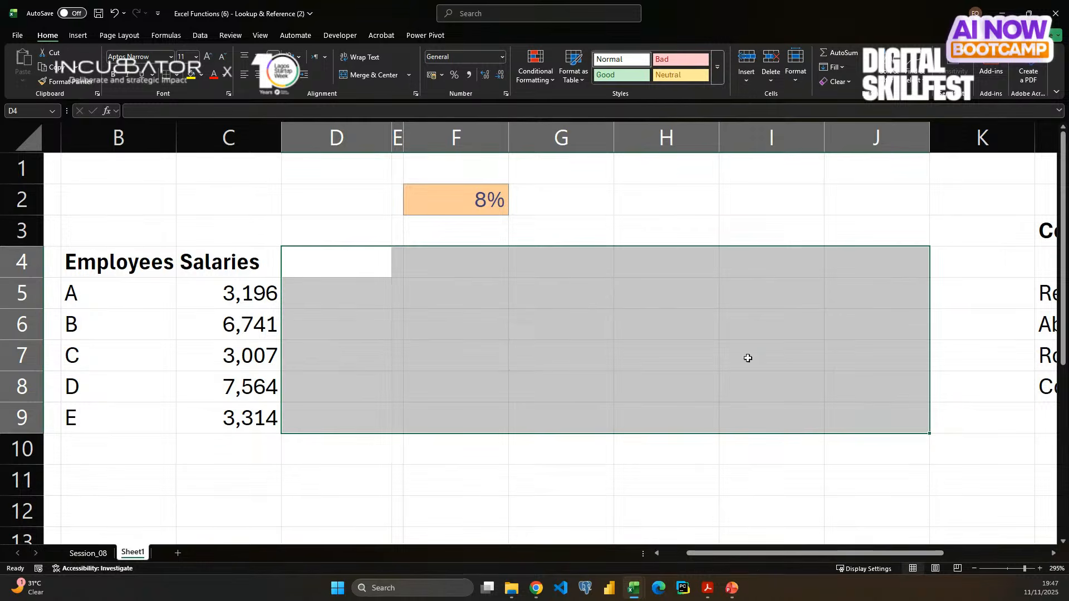
click(226, 258)
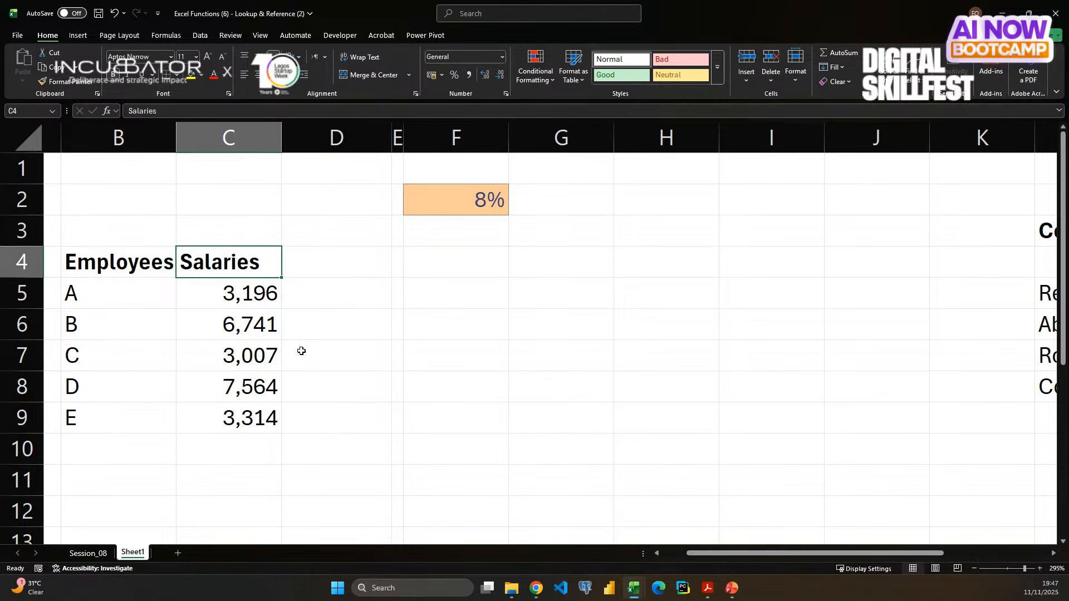
text(Targe)
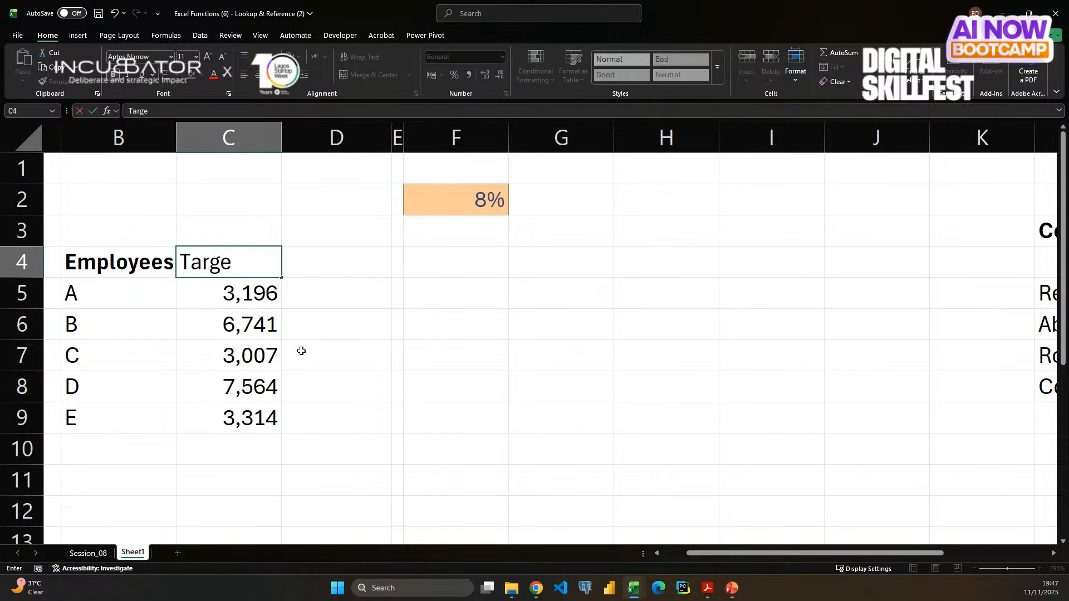
text(t)
key(Return)
key(Up)
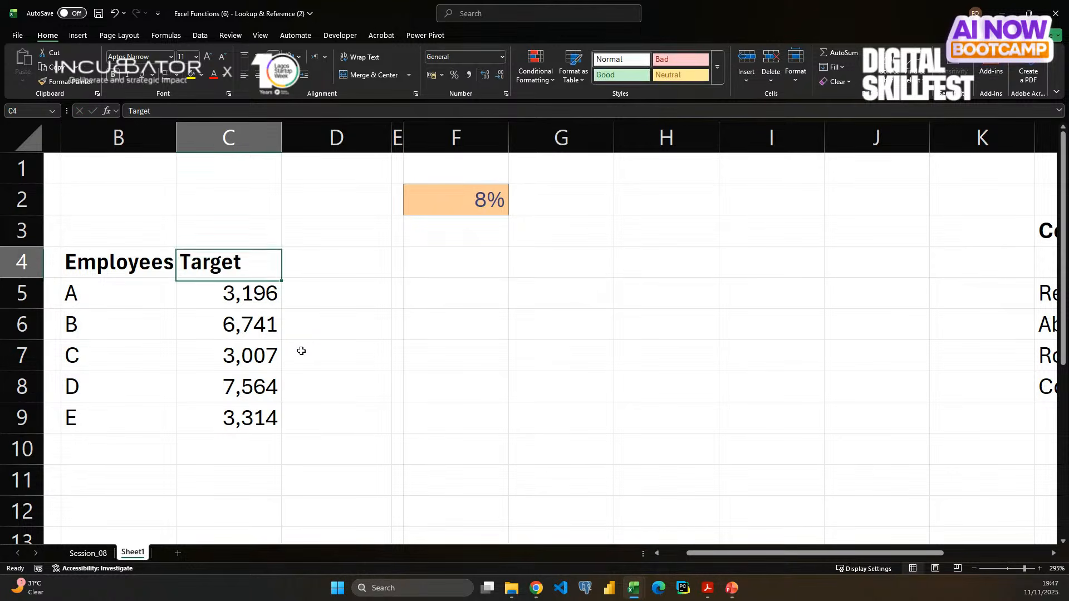
key(Left)
key(Right)
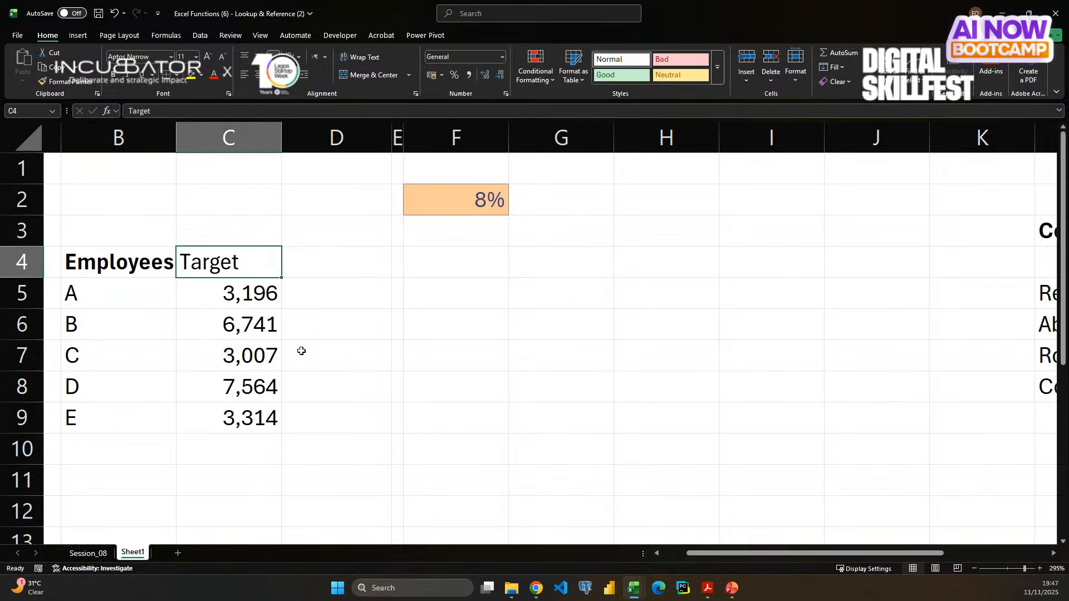
key(ctrl+b)
- Rename the B4 heading to Months and replace the employee letters in B5:B9 with the month series Jan to May
key(Left)
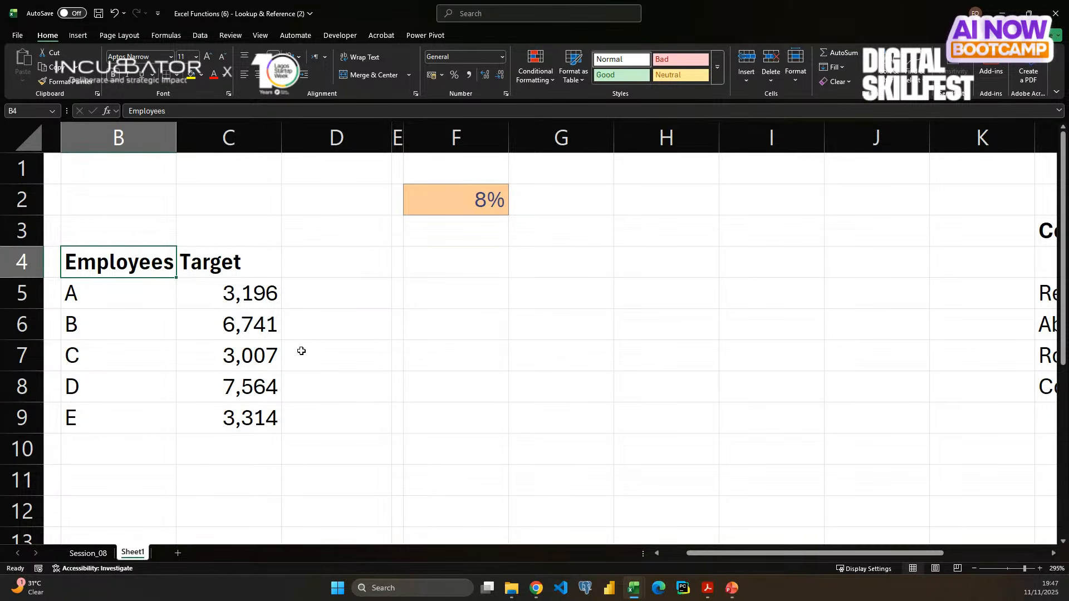
text(Months)
key(Return)
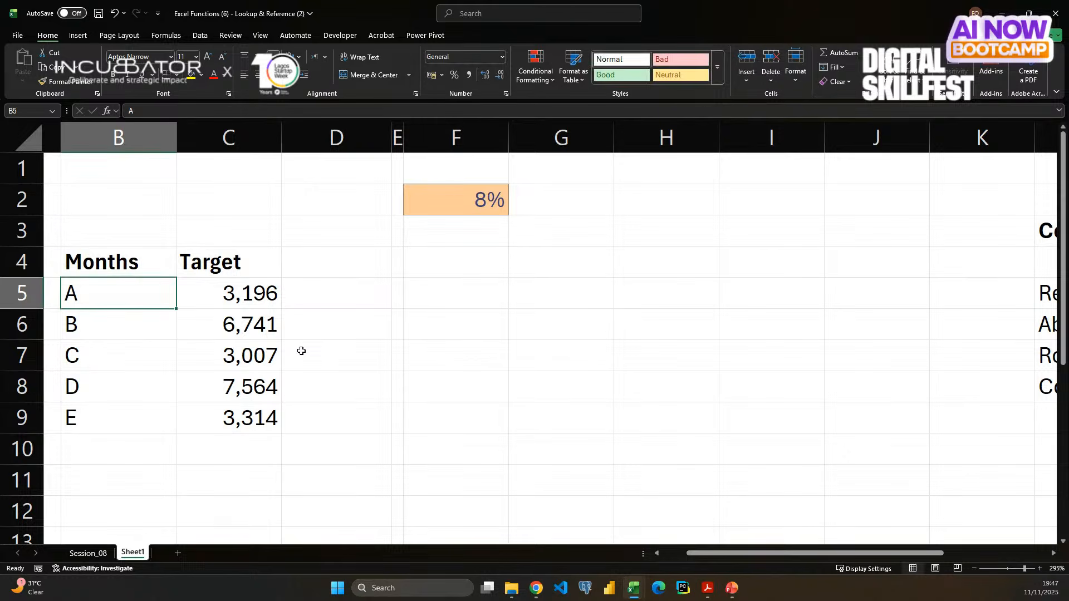
text(Jan)
key(Return)
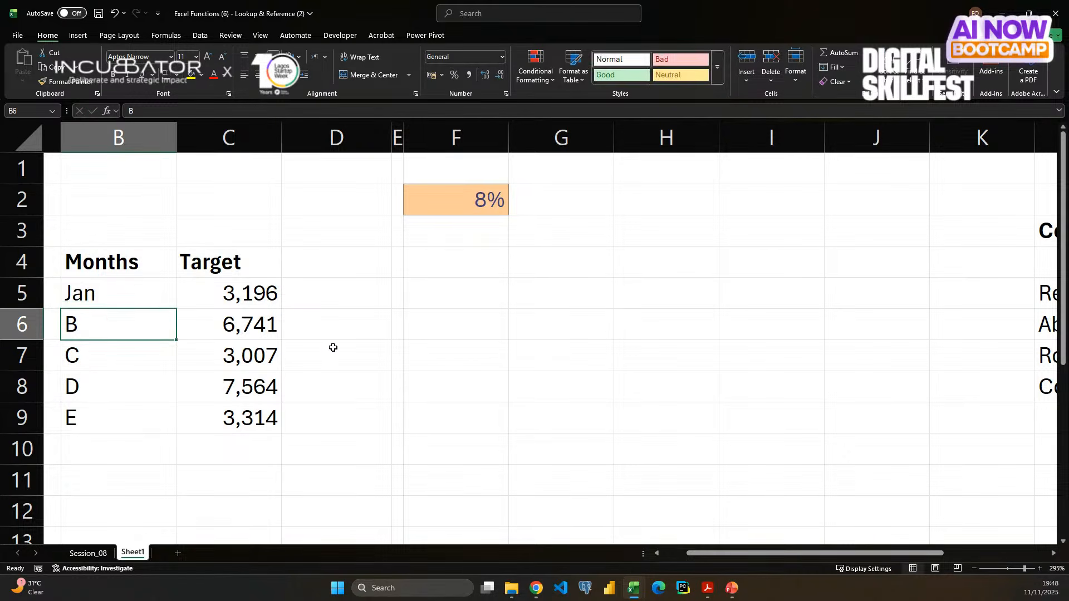
click(86, 293)
drag(176, 309, 170, 504)
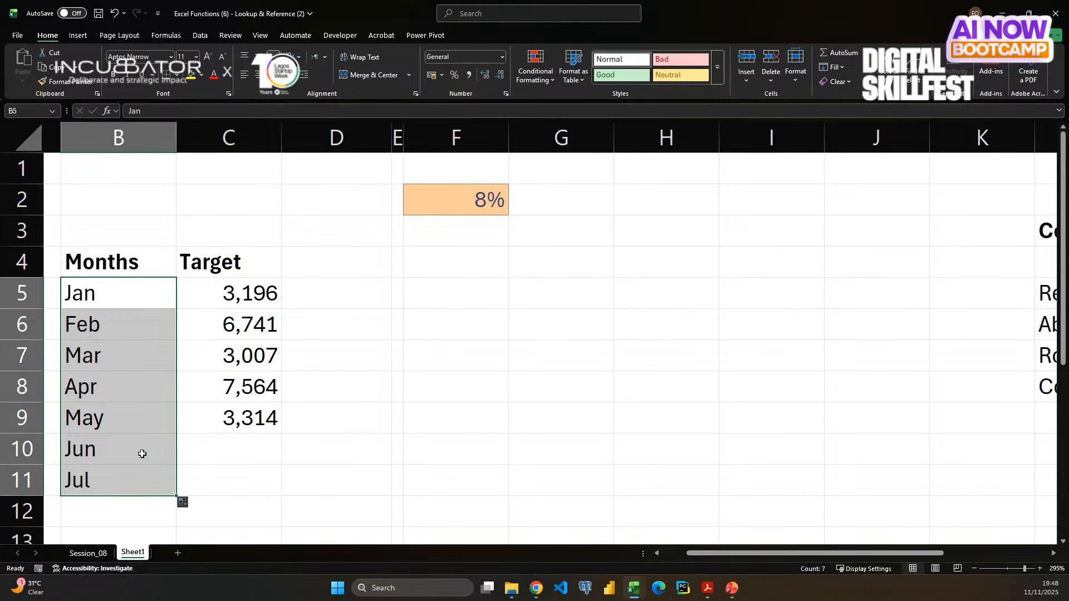
drag(142, 453, 141, 475)
key(Delete)
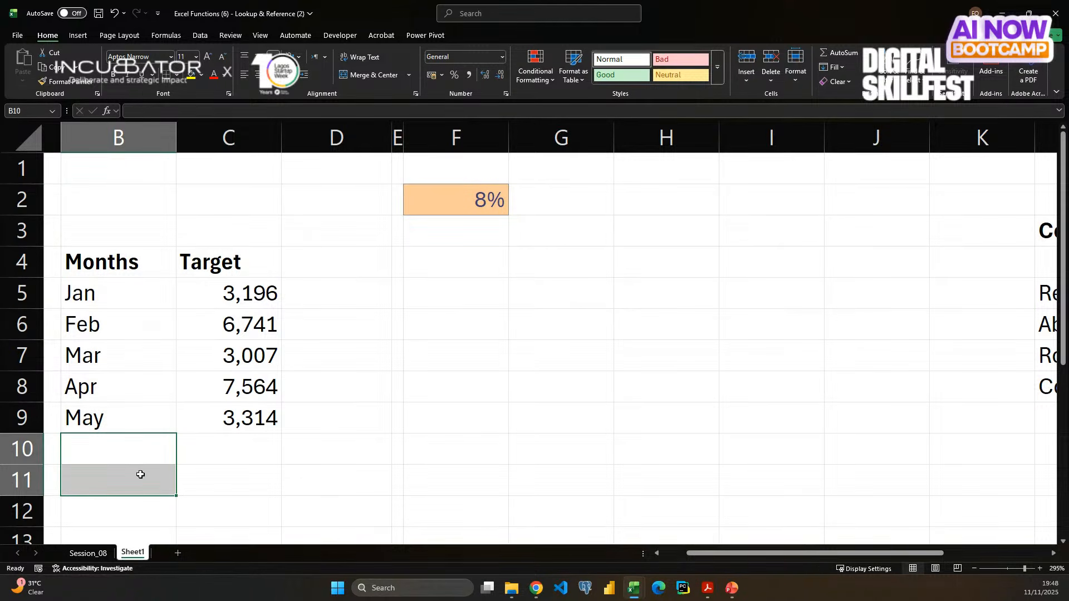
click(251, 472)
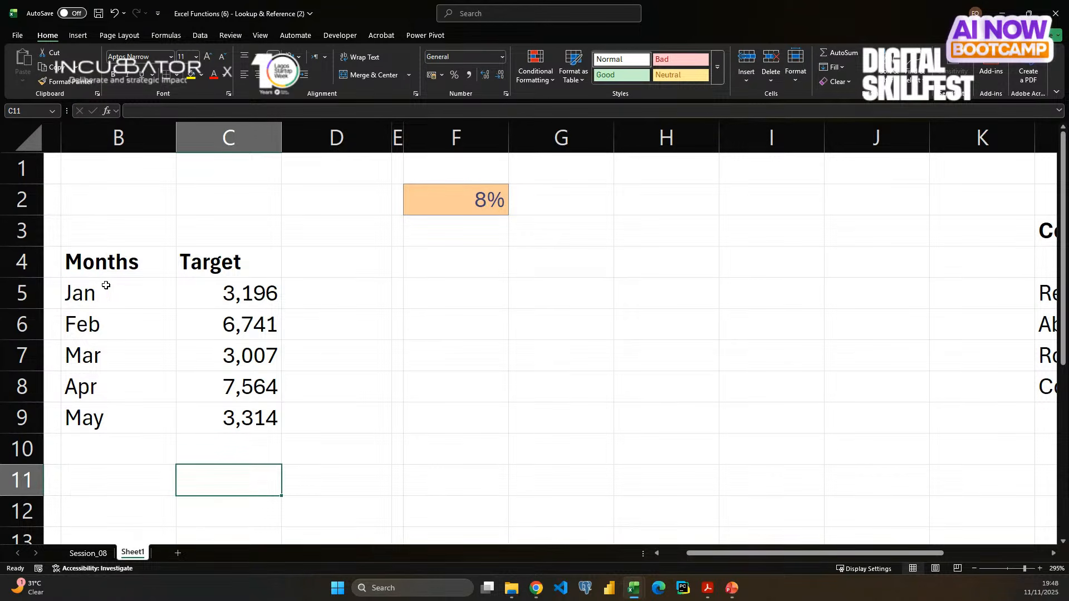
- Copy the Months and Target table in B4:C9 and paste it transposed as values starting at F4
drag(94, 266, 223, 413)
key(ctrl+c)
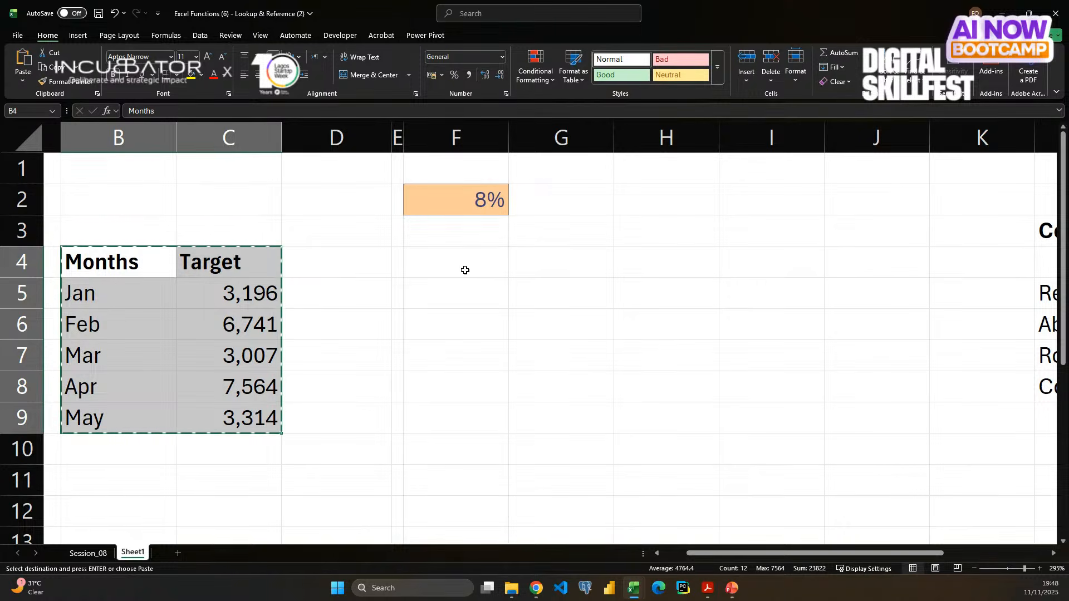
click(465, 270)
key(alt+e)
key(s)
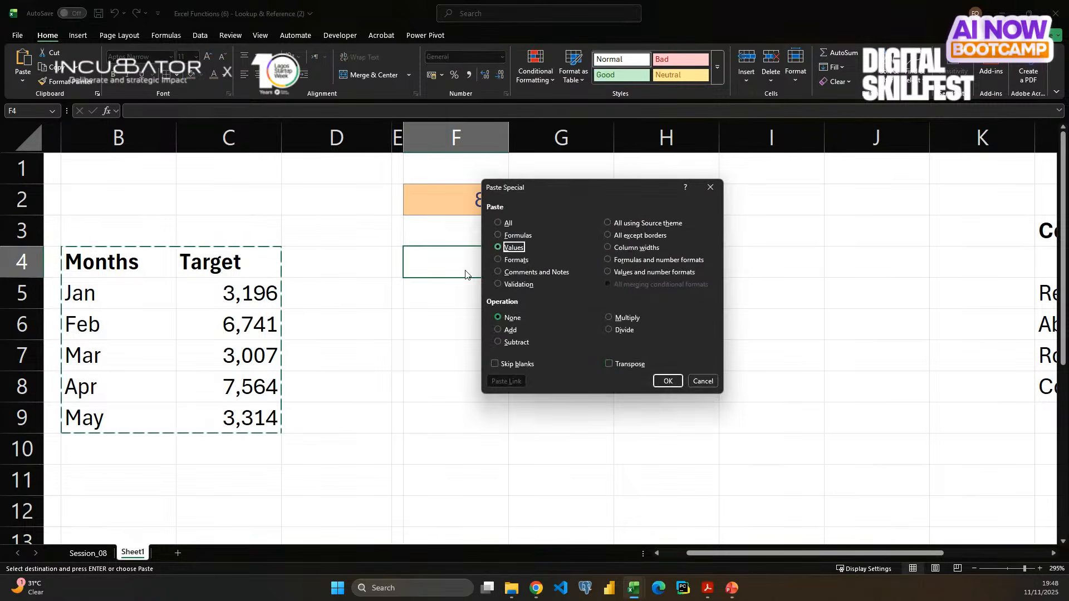
key(e)
key(Return)
scroll(636, 366, right, 2)
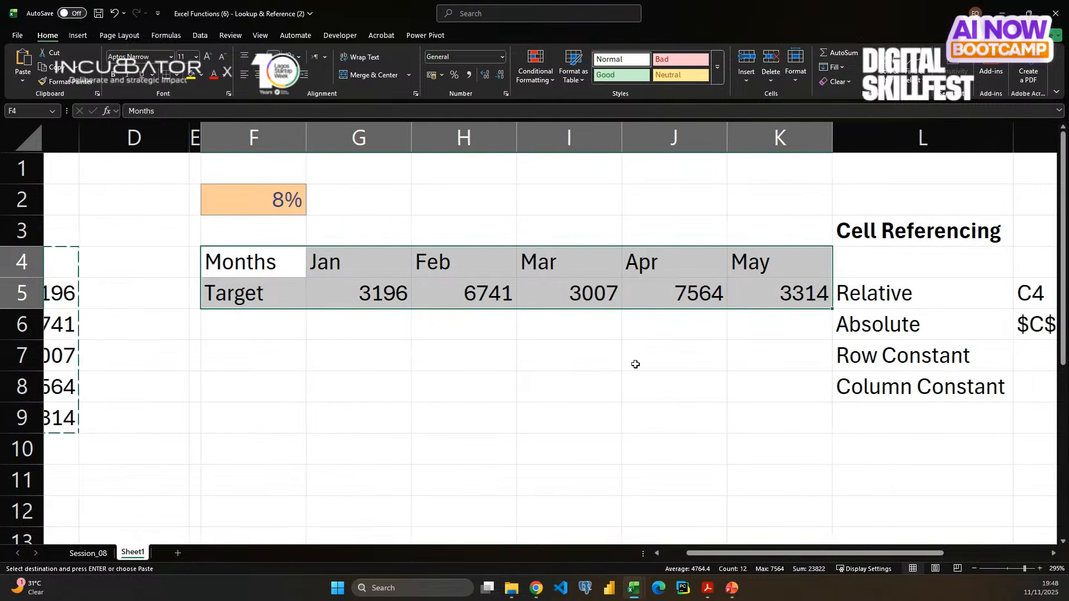
- Insert a blank column at L to separate the Cell Referencing notes from the transposed targets
click(950, 144)
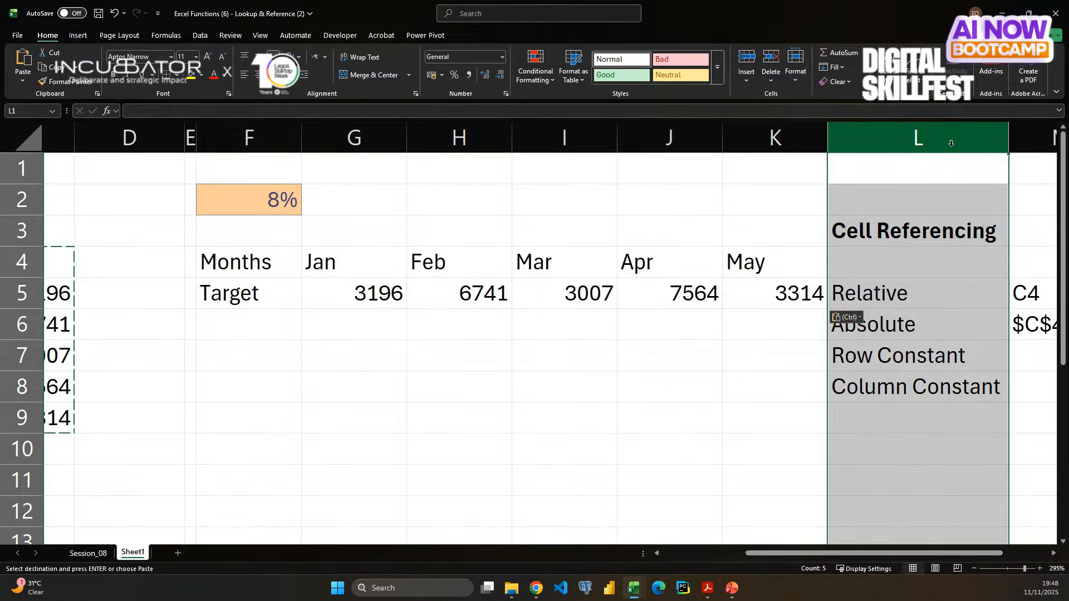
key(ctrl+shift+plus)
click(656, 374)
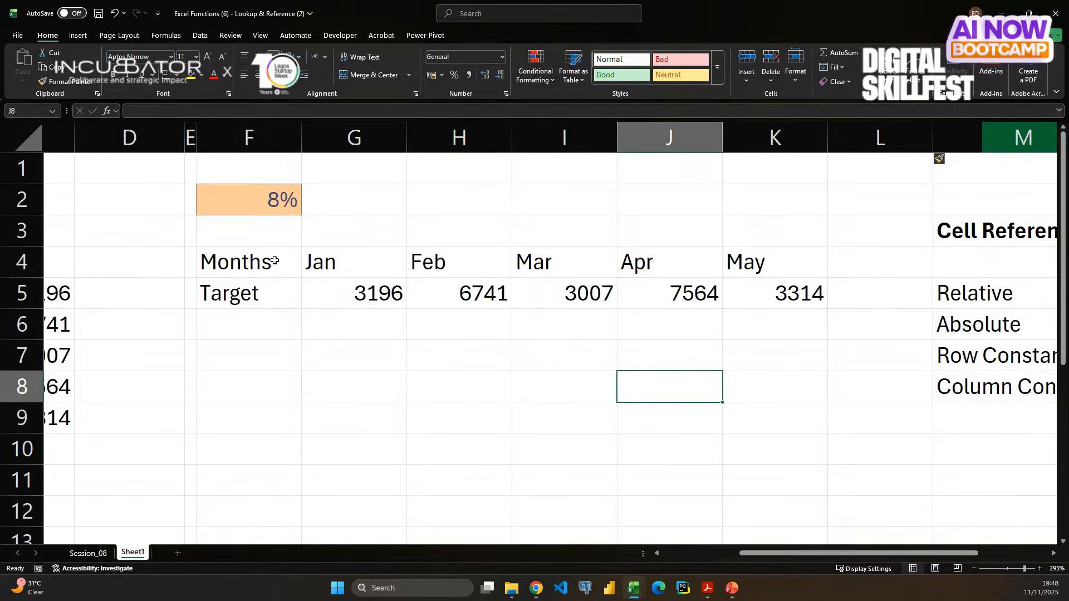
- Label F7 as New Target below the transposed table and widen column F to fit the label
drag(275, 261, 772, 247)
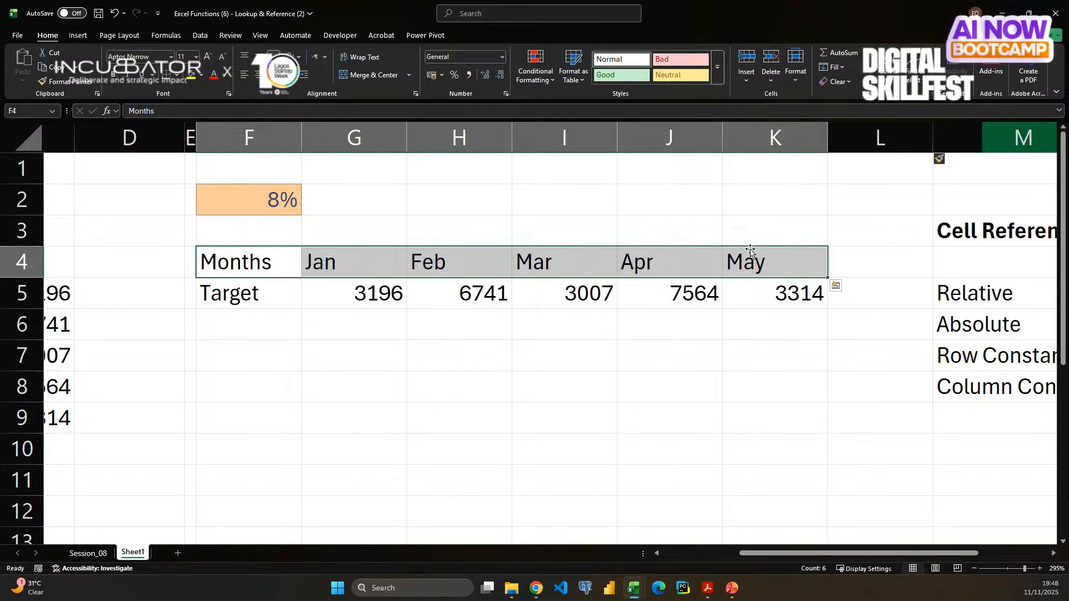
drag(245, 289, 770, 288)
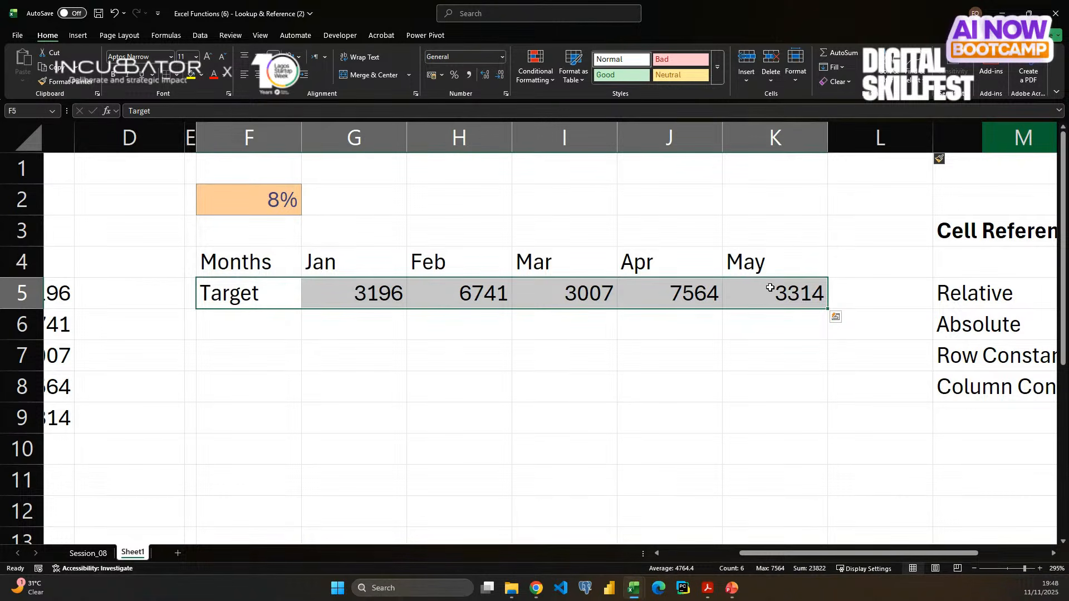
click(239, 346)
text(New Ta)
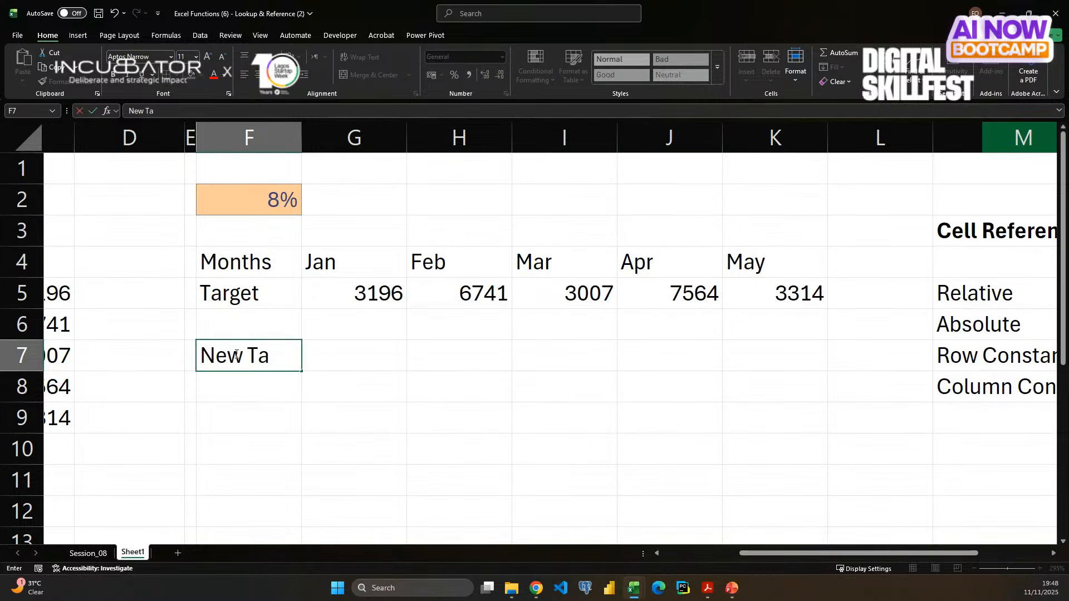
text(rget)
key(Tab)
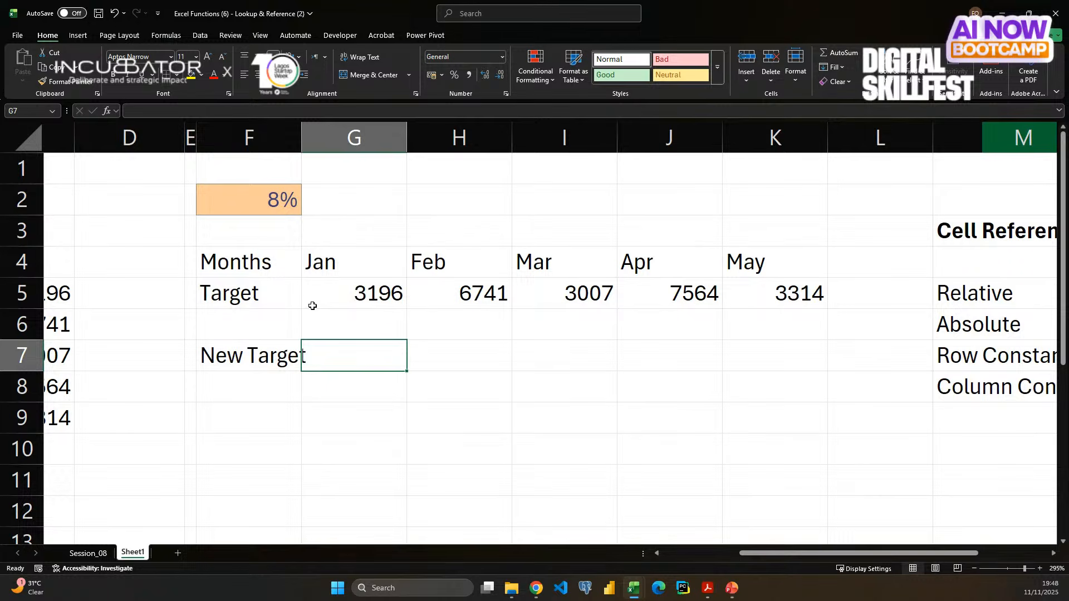
drag(295, 145, 308, 144)
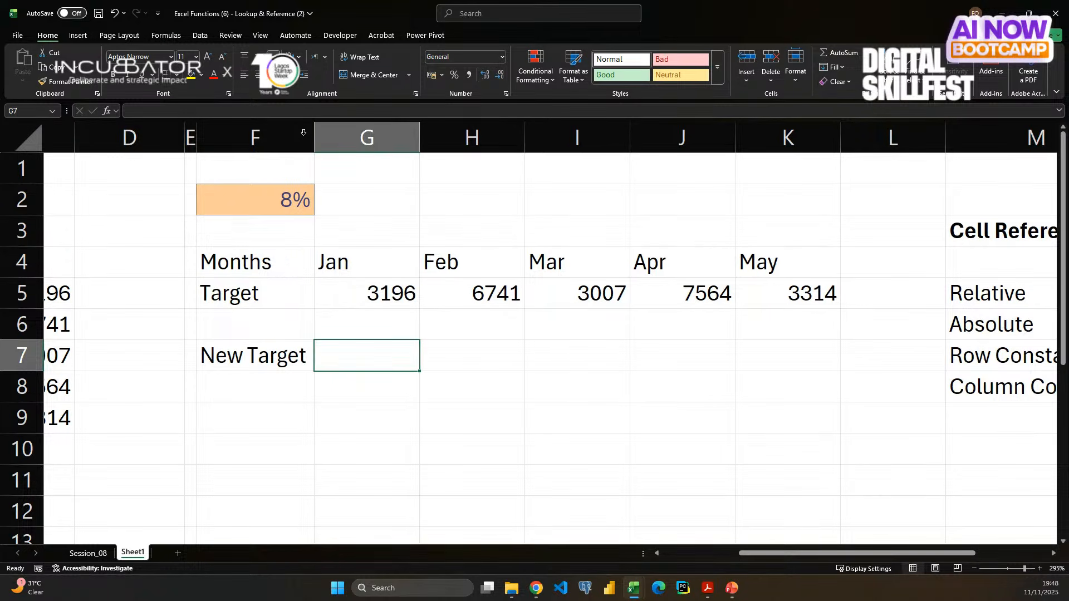
- Set the percentage in F2 to 70%
click(265, 209)
text(70)
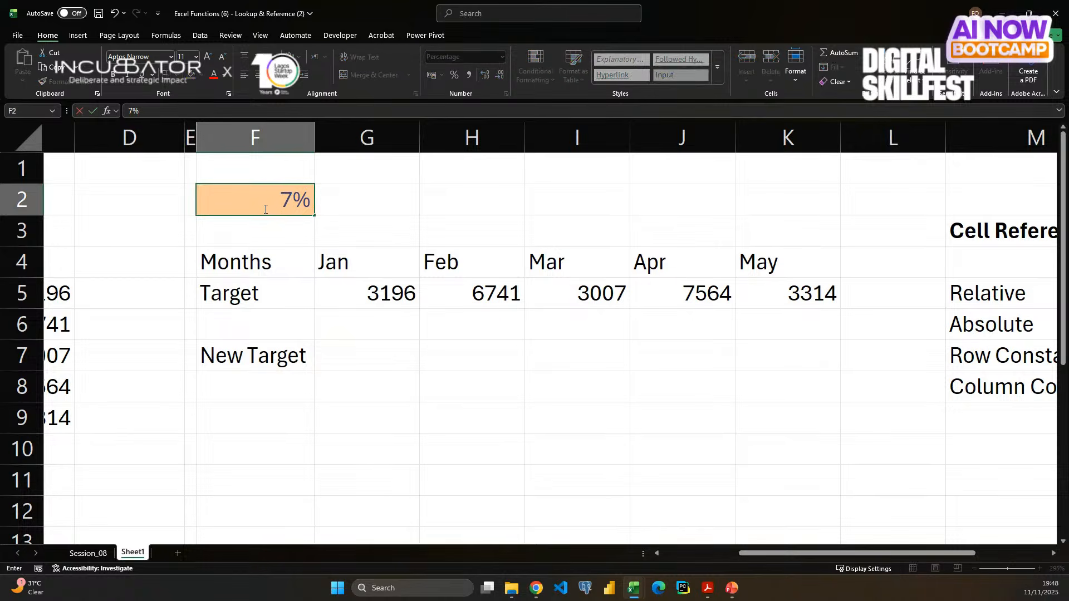
key(Return)
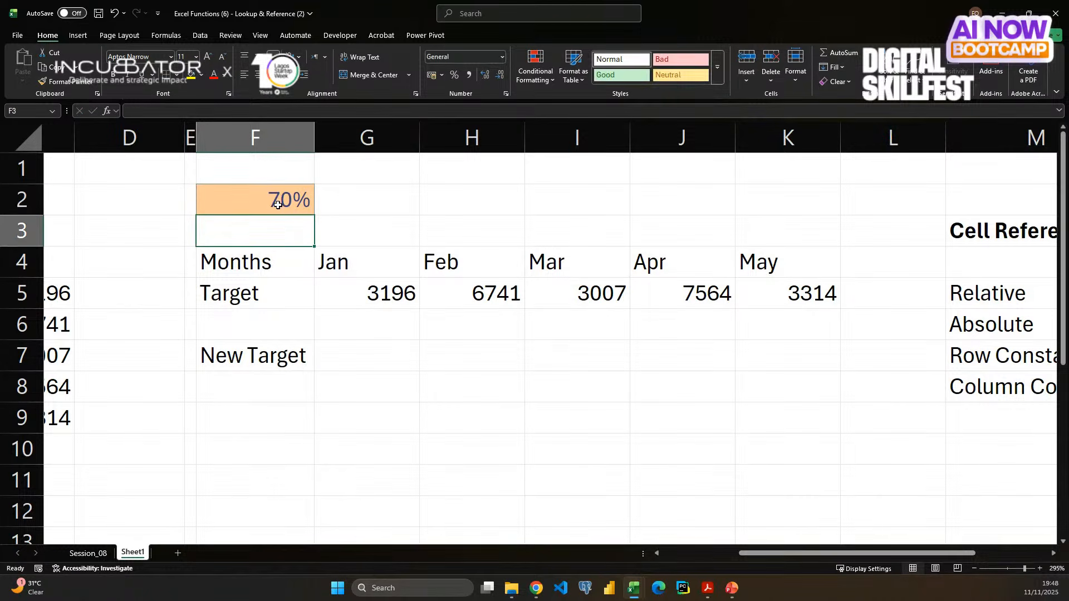
click(276, 205)
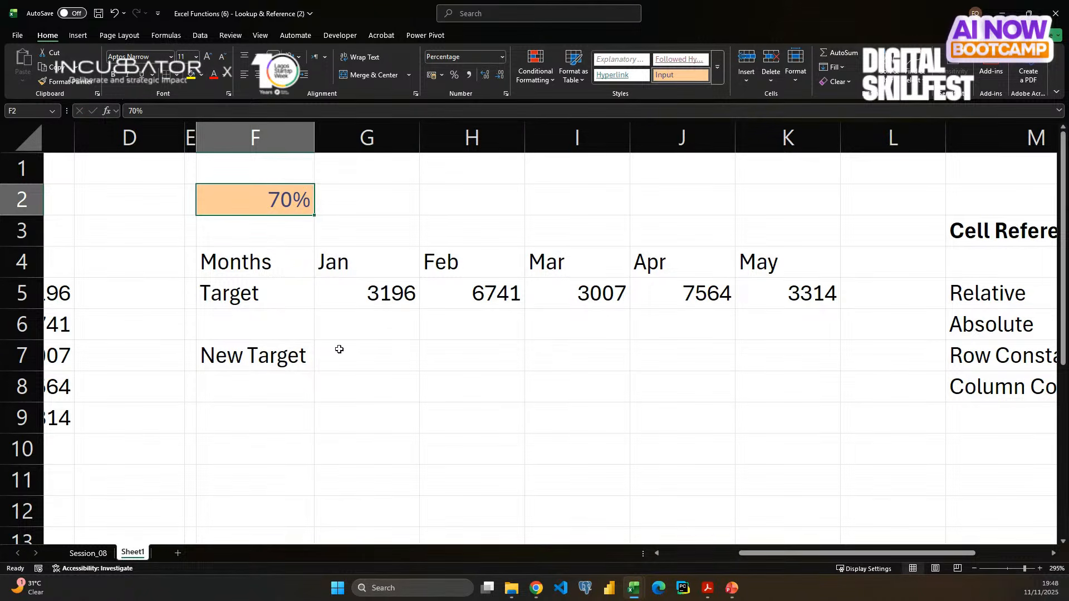
drag(362, 291, 777, 301)
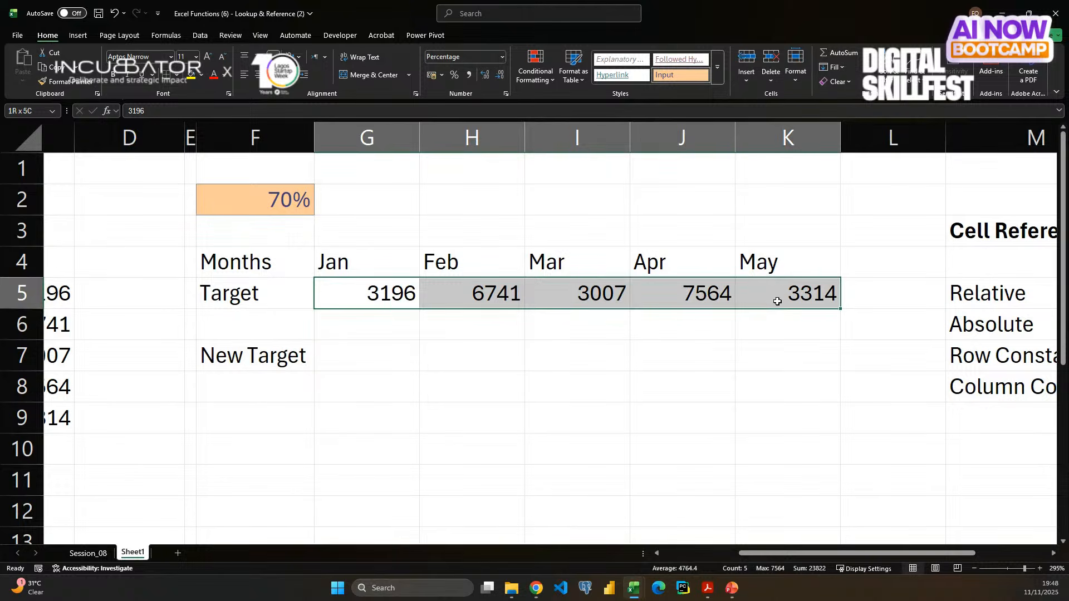
click(401, 298)
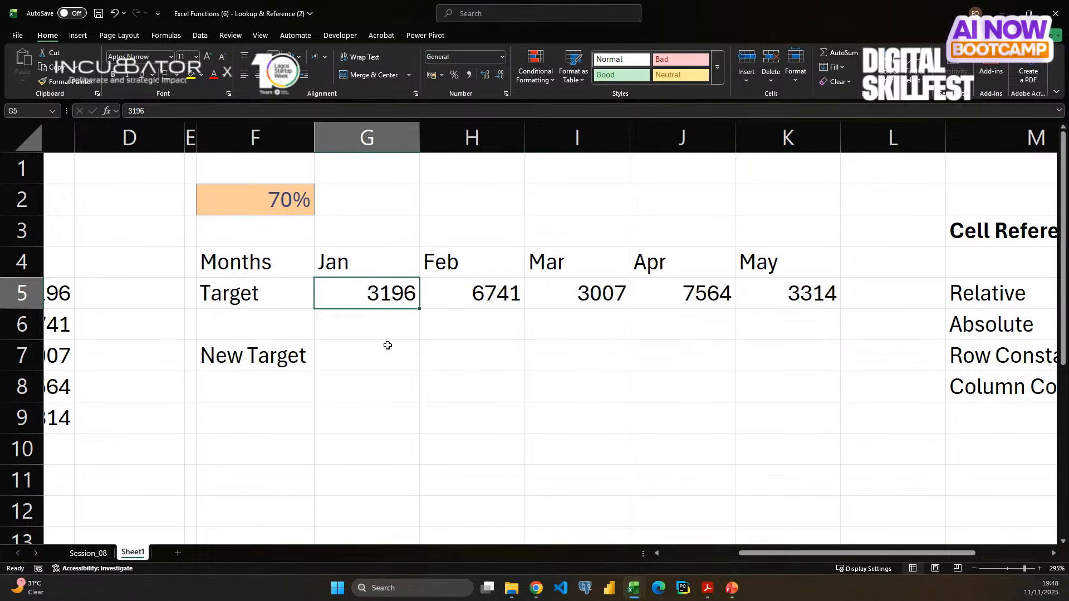
click(372, 356)
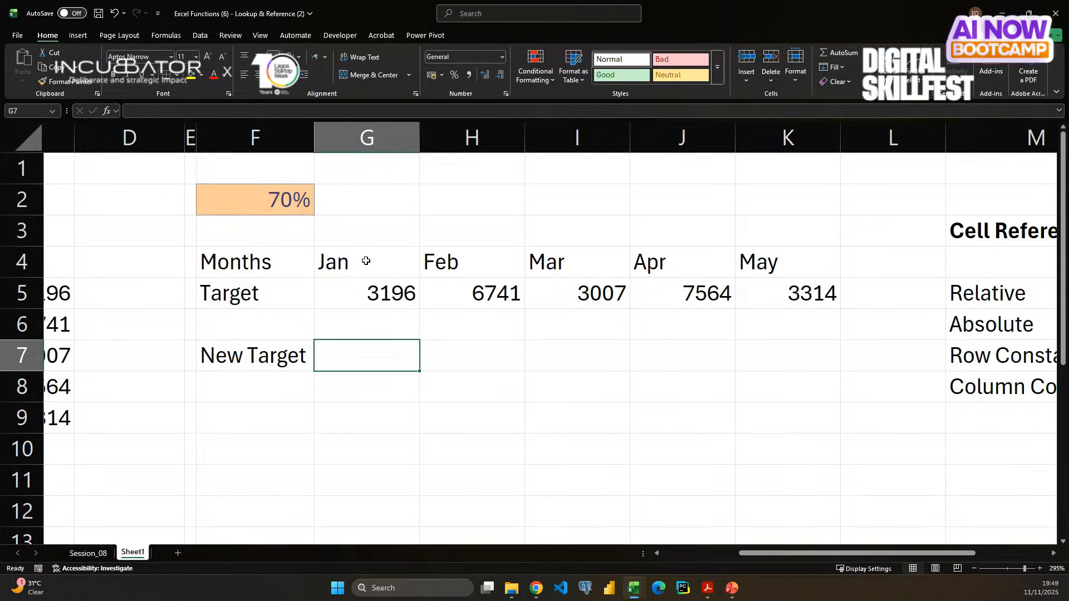
- Move the percentage from F2 to G2 and fill it right to K2 above all the months
click(291, 194)
drag(309, 205, 370, 205)
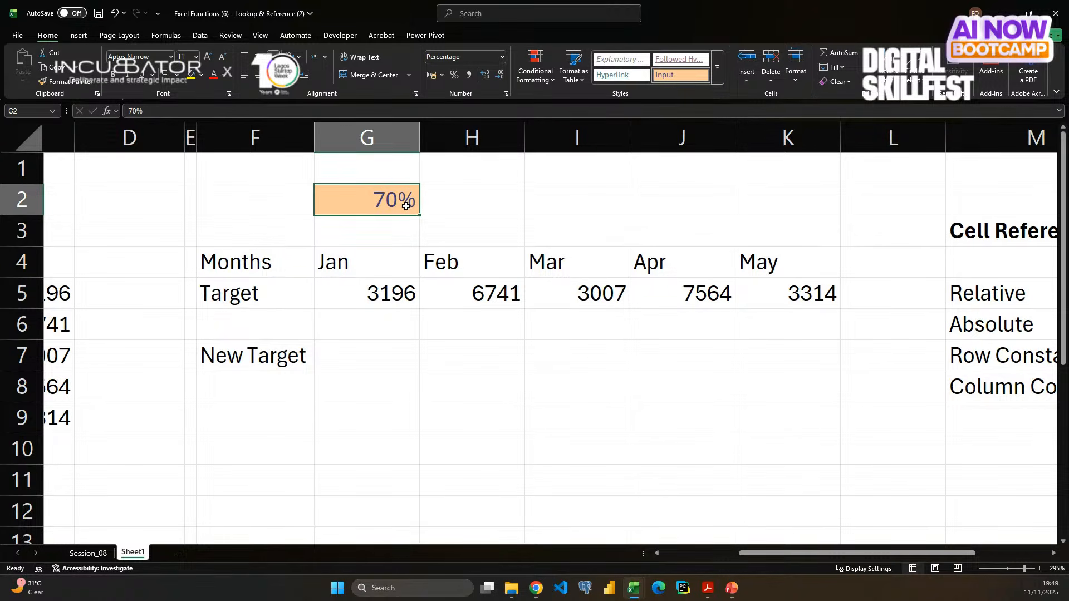
drag(393, 202, 769, 198)
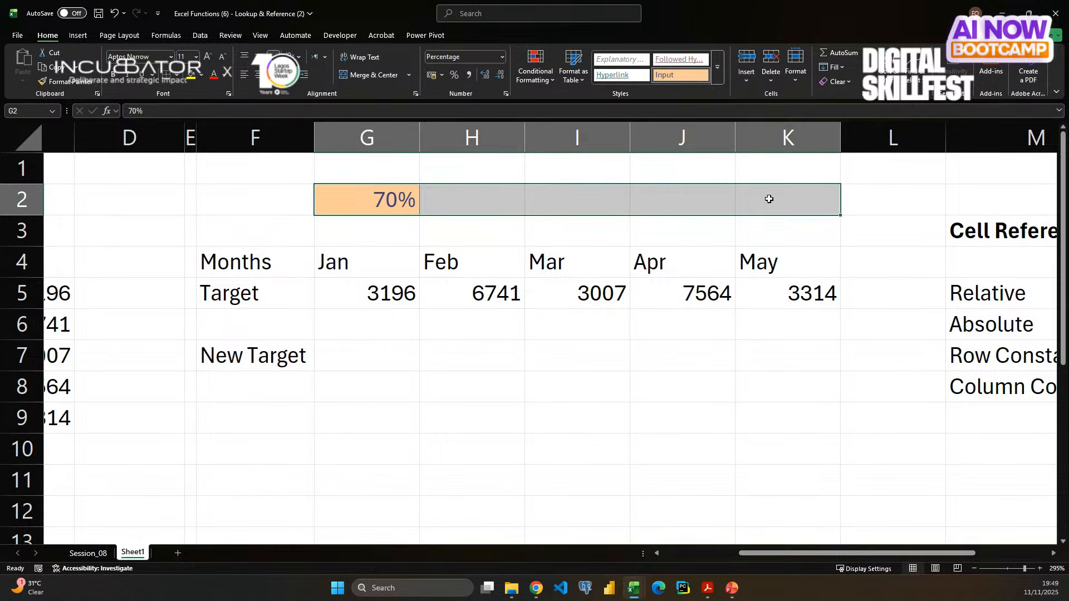
key(ctrl+r)
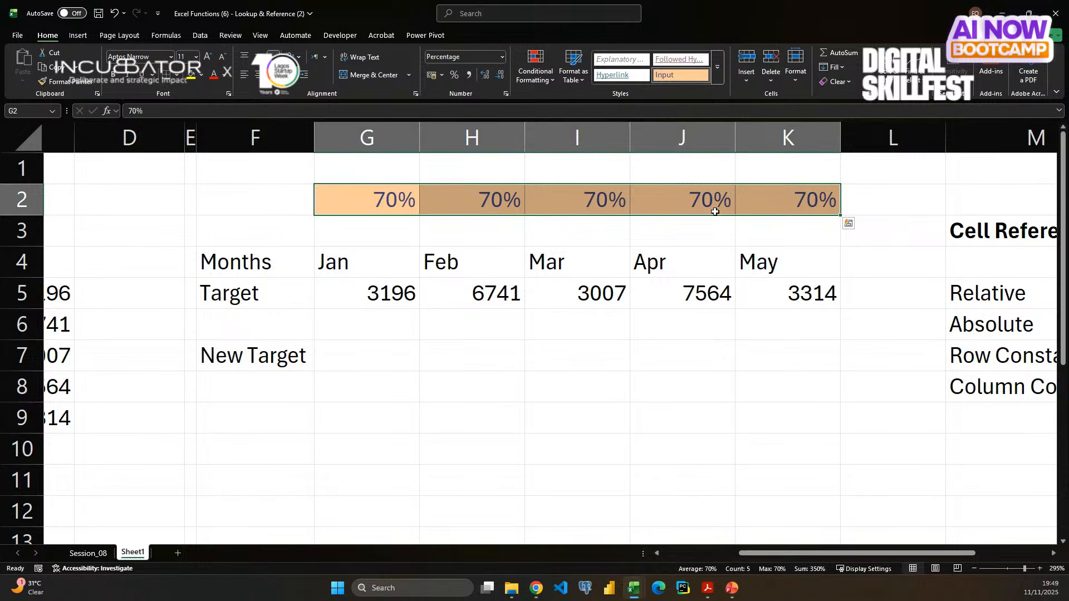
- Try filling G2:K2 with random percentages using =RANDARRAY() as an array formula, and undo it
text(=randa)
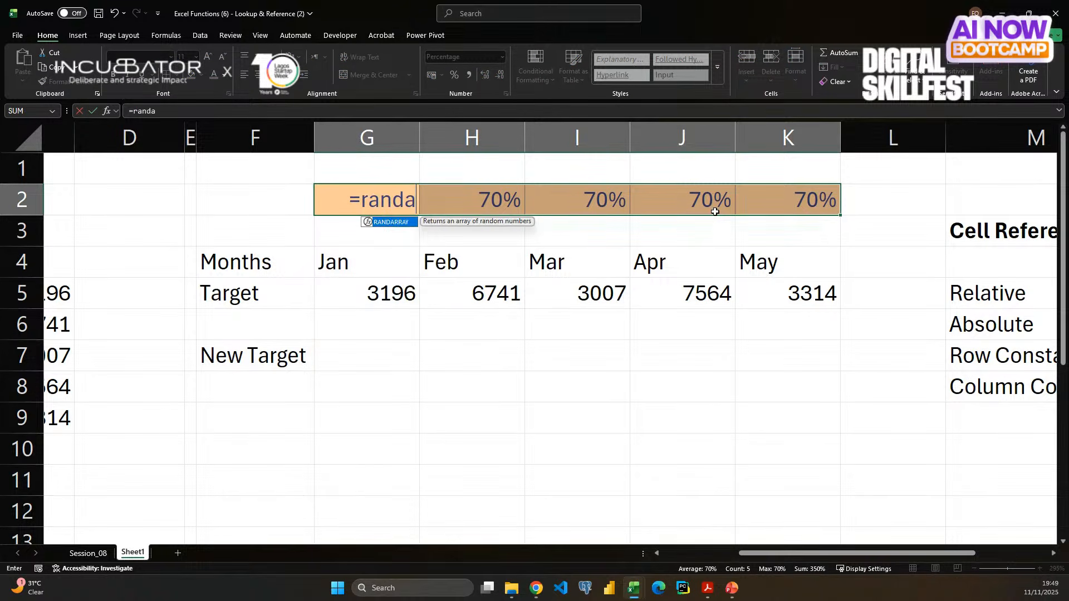
key(Tab)
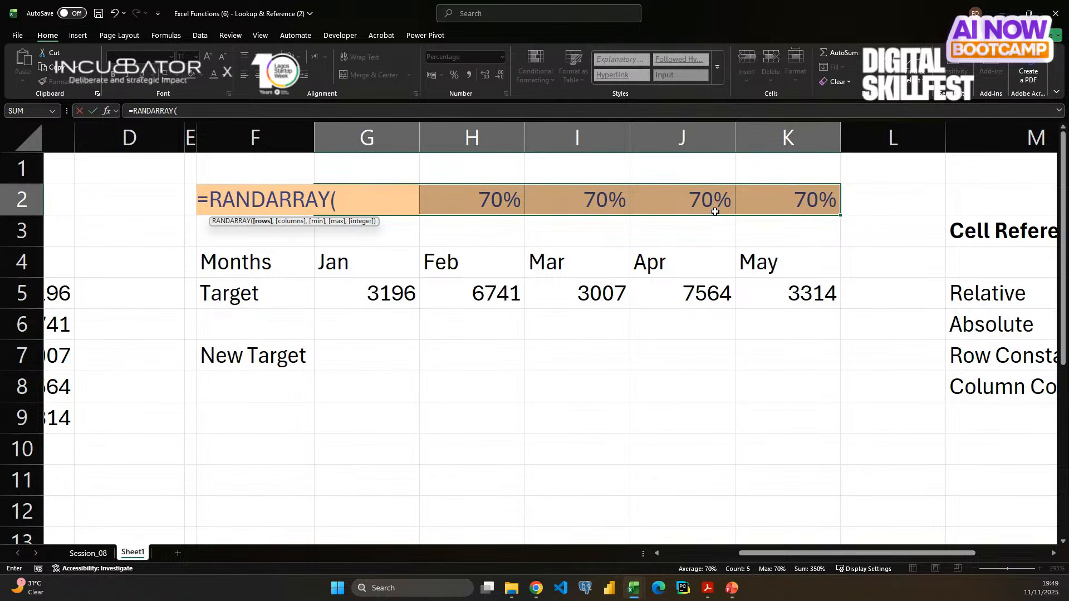
text())
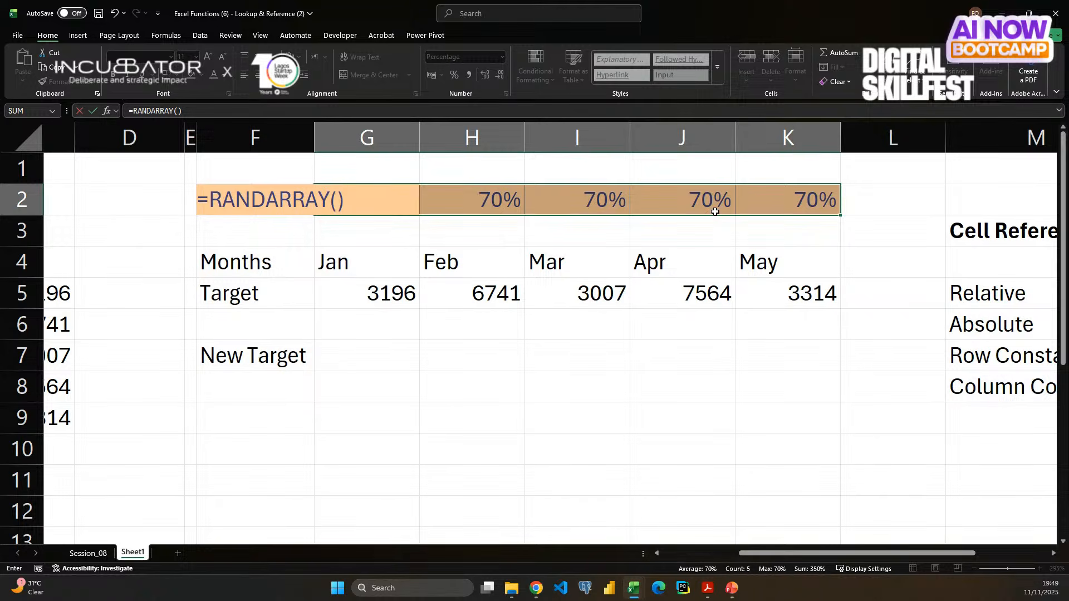
key(ctrl+shift+Return)
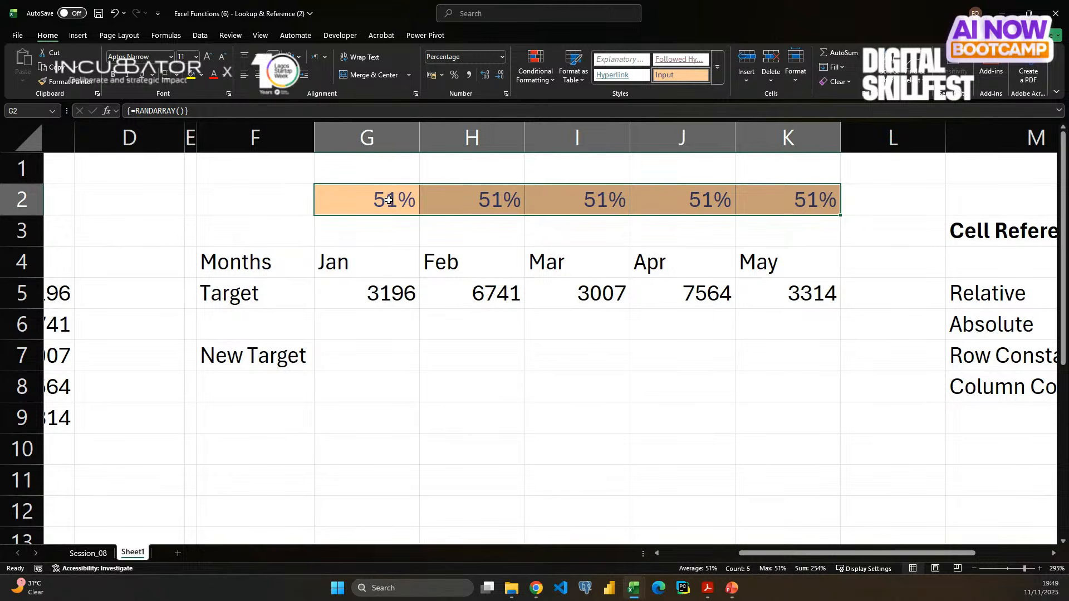
key(ctrl+z)
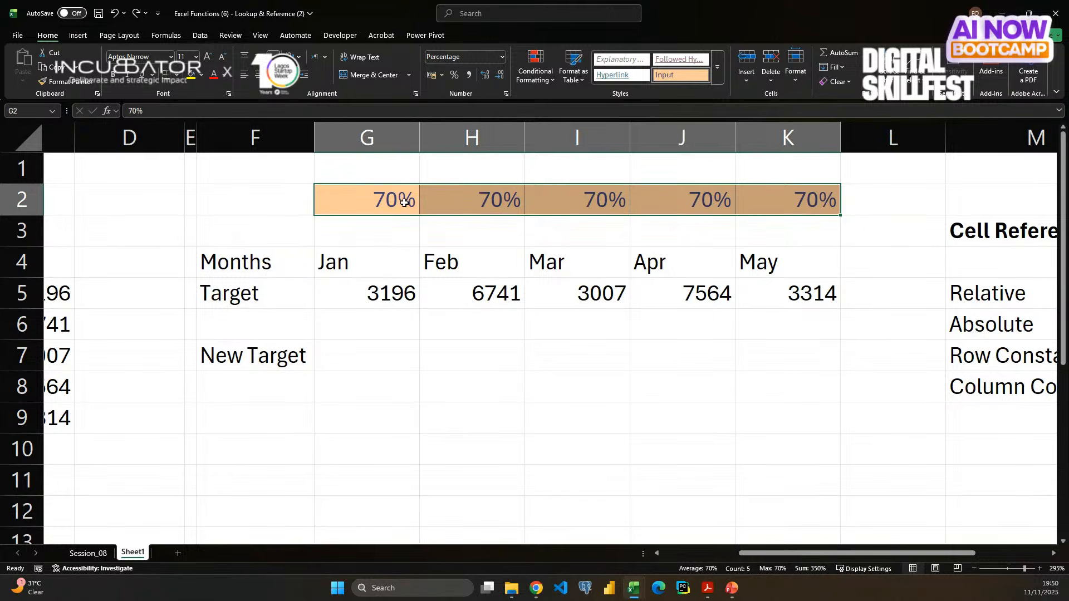
- Fill all the percentage cells G2:K2 at once with random percentages using =RAND()
click(404, 203)
key(shift+Right)
key(shift+Right)
key(shift+Right)
key(shift+Right)
text(=rand)
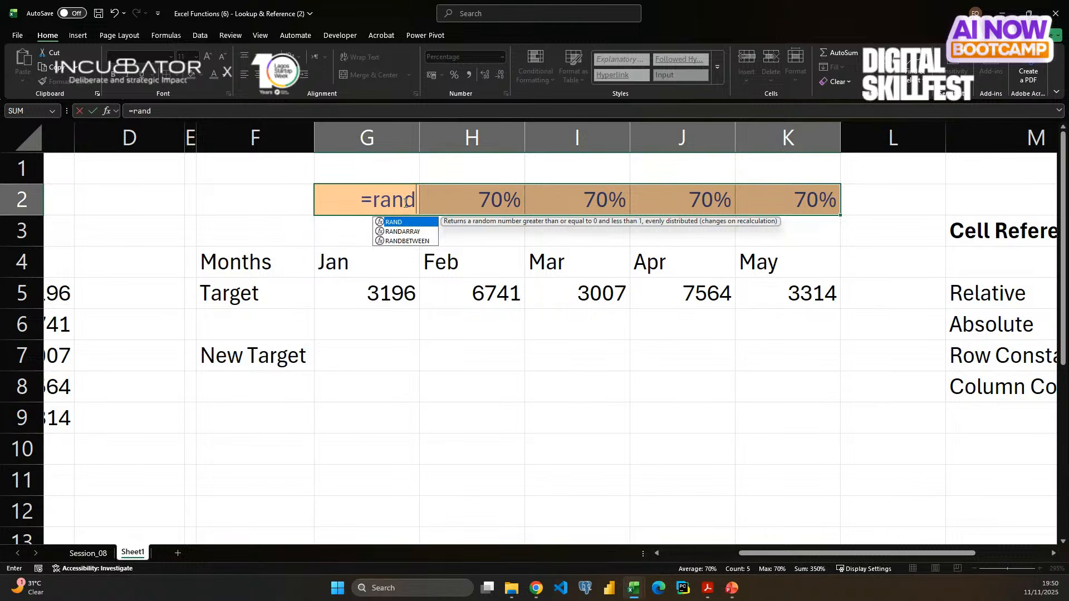
key(Tab)
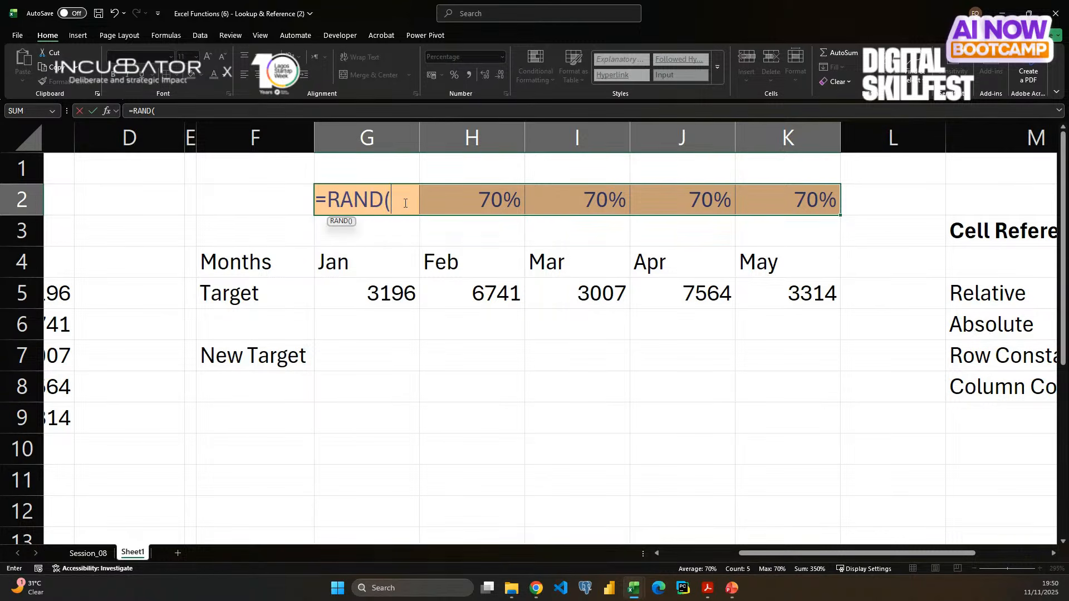
text())
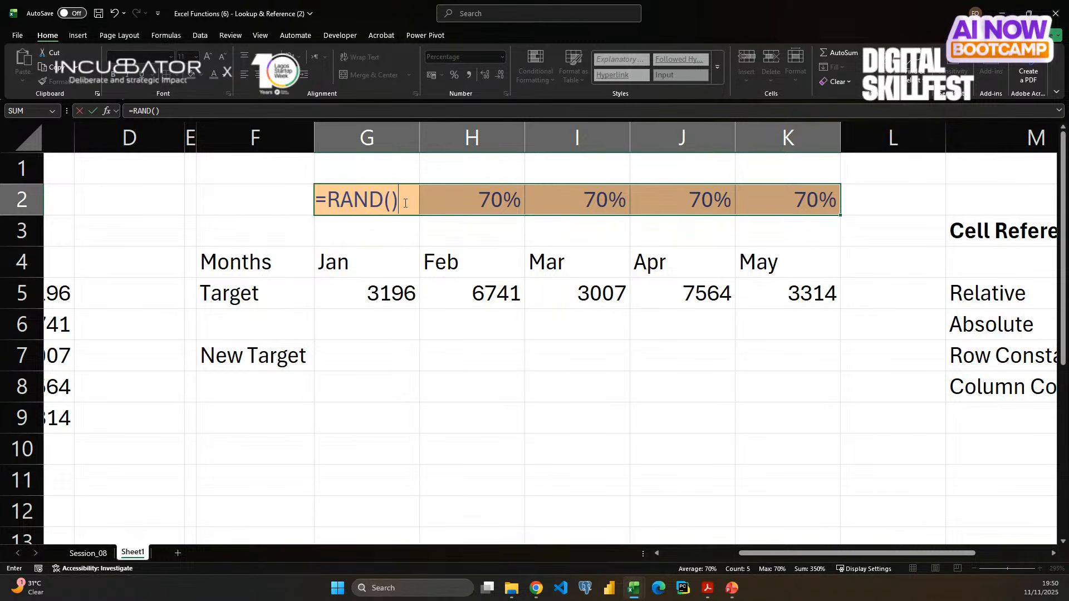
key(ctrl+Return)
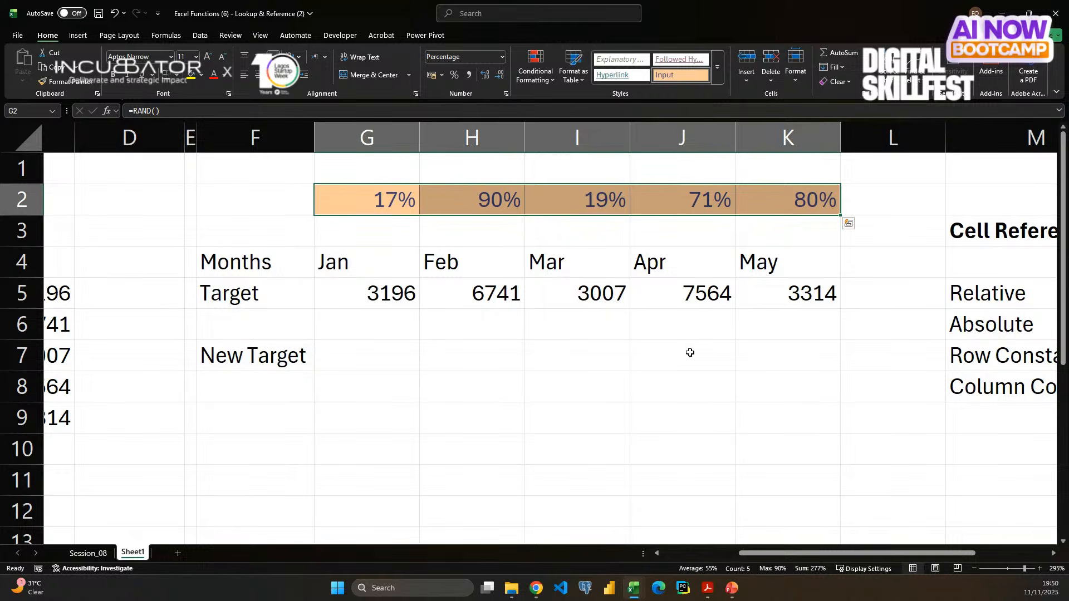
click(369, 358)
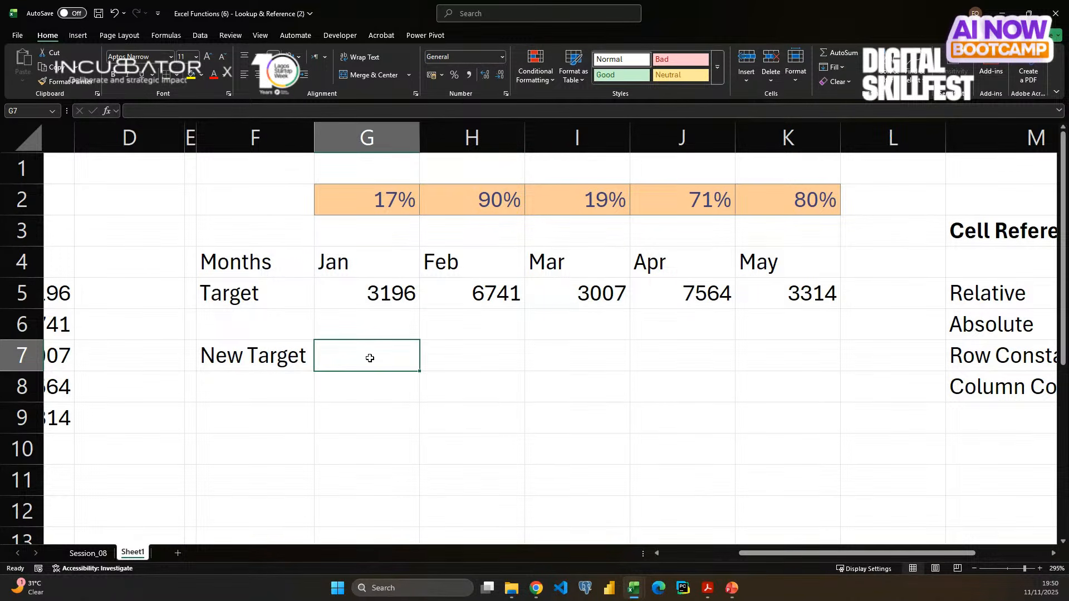
click(372, 199)
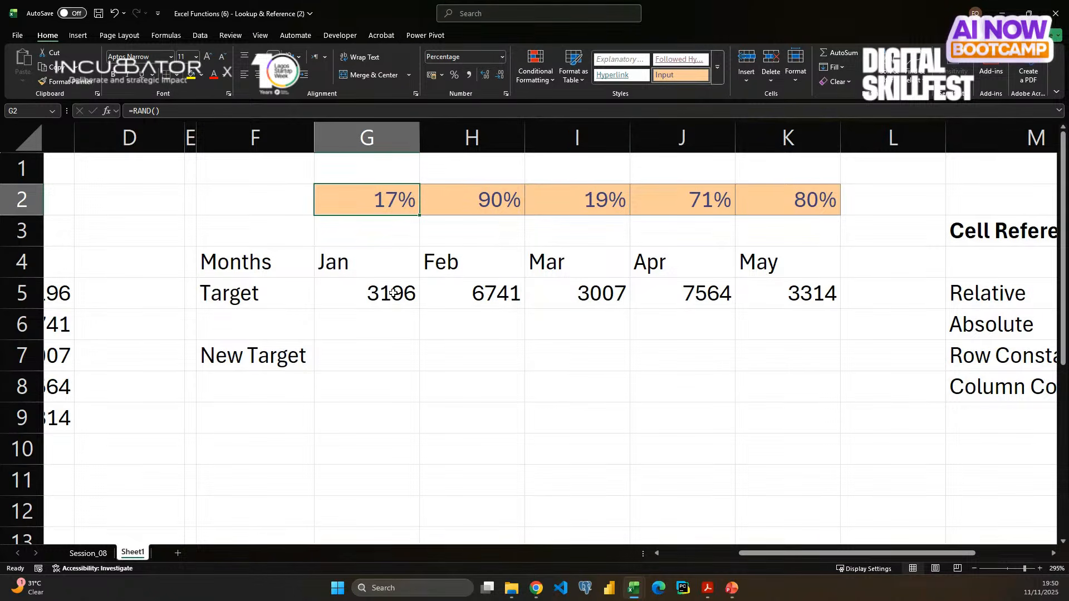
click(484, 204)
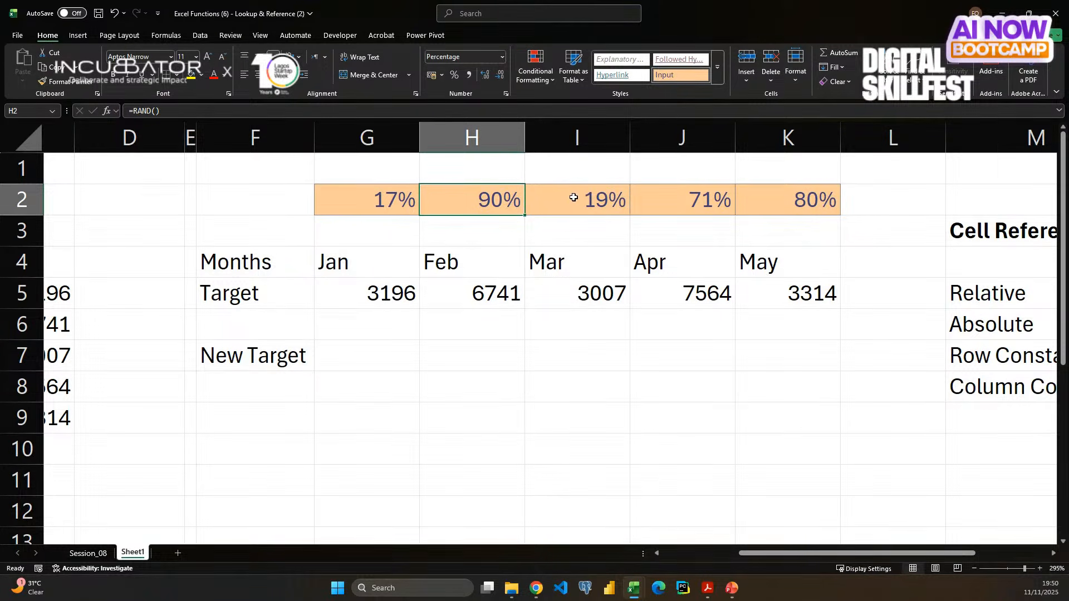
click(576, 202)
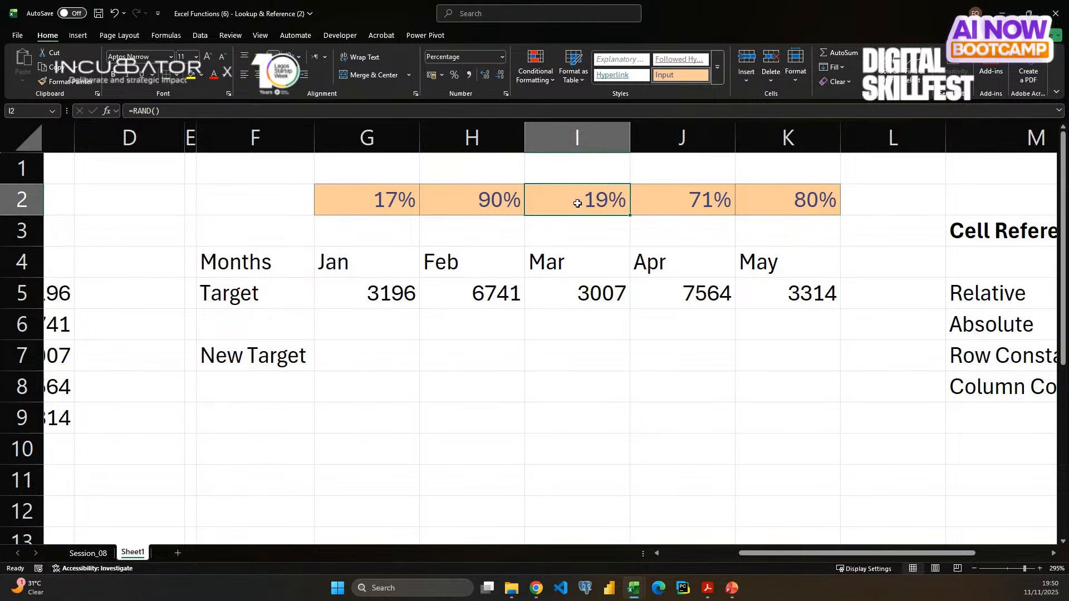
click(677, 197)
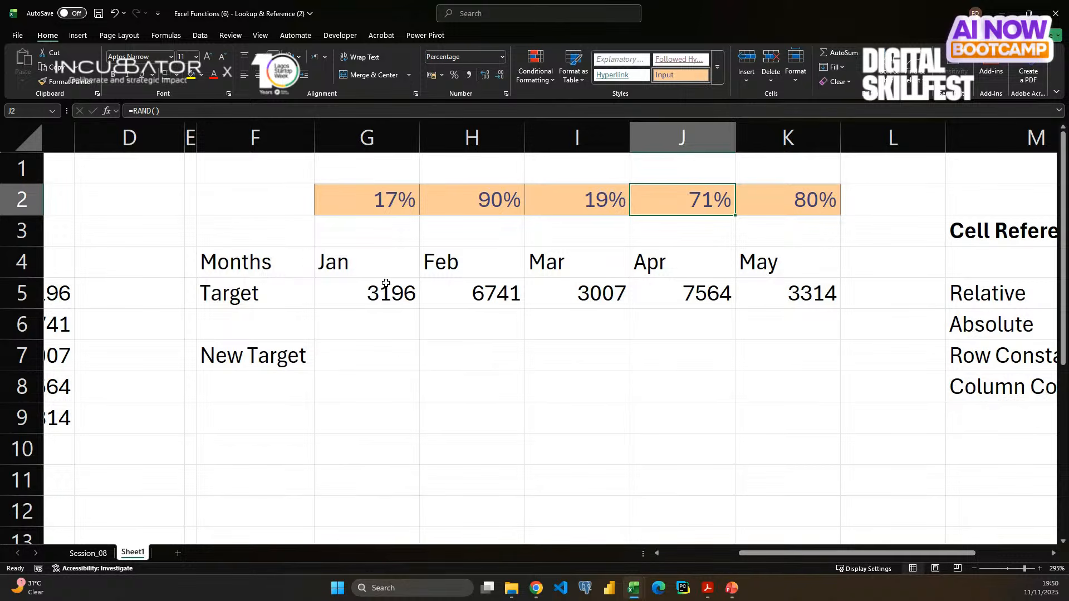
- Replace the RAND formulas in G2:K2 with their fixed values by copying and pasting values only in place
click(394, 196)
key(shift+Right)
key(shift+Right)
key(shift+Right)
key(shift+Right)
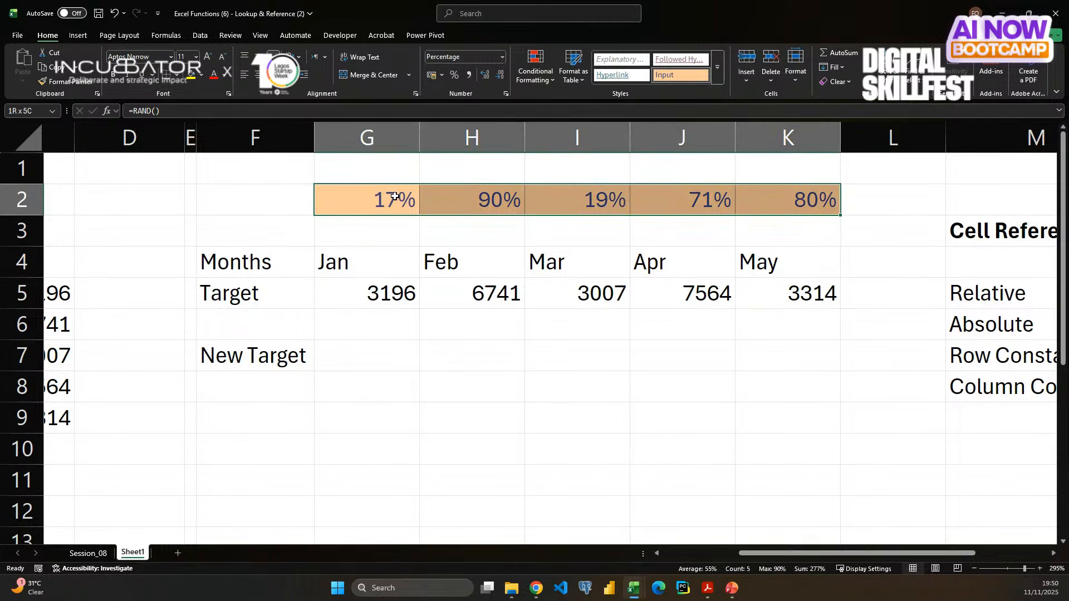
key(ctrl+c)
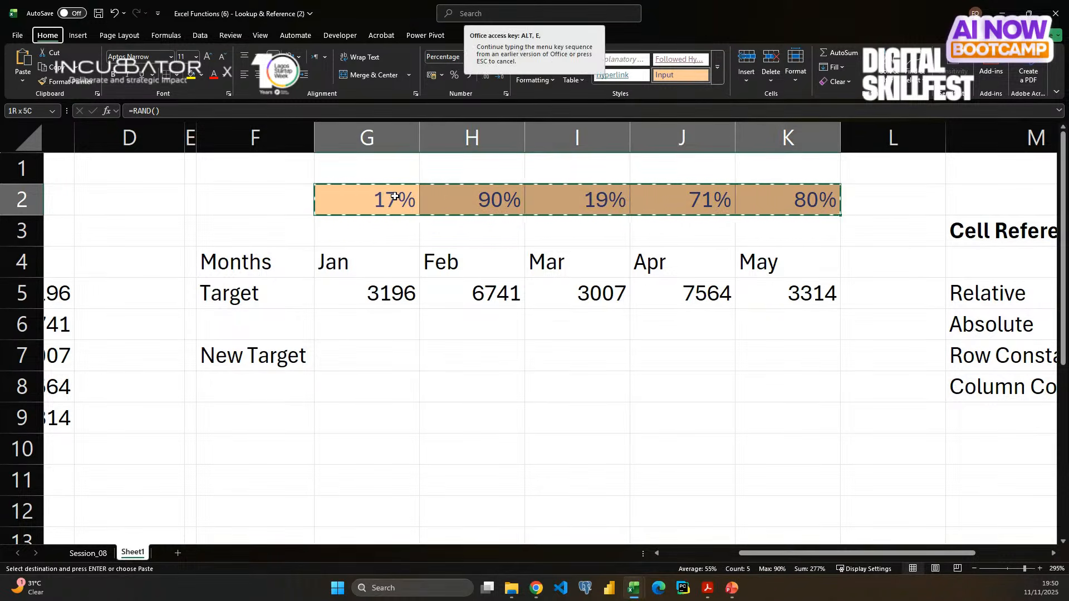
key(ctrl+alt+v)
key(v)
key(Return)
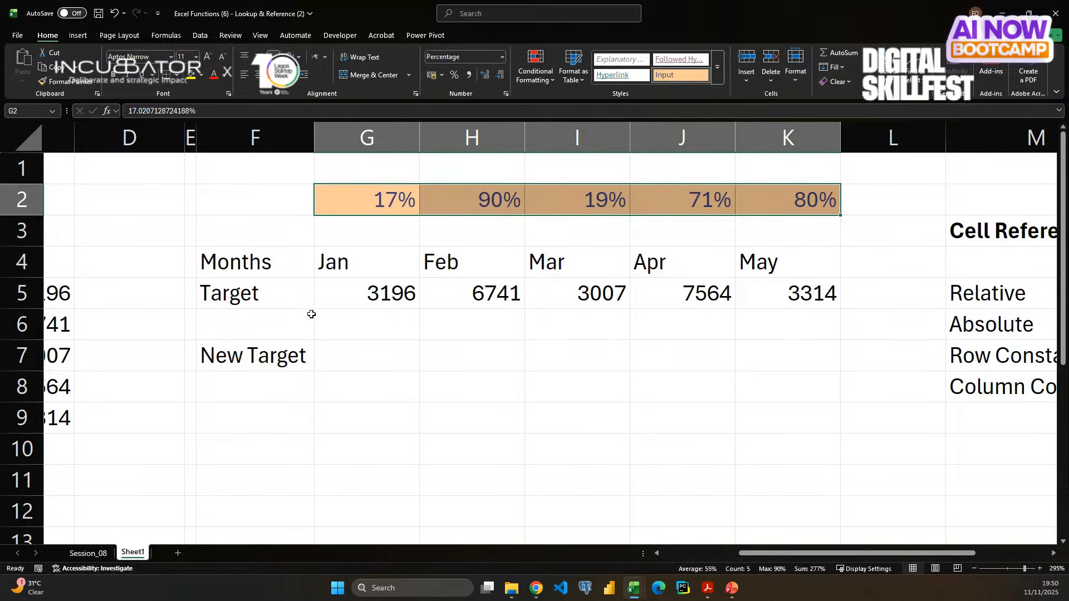
- Write January's New Target formula in G7 as =G5*$G$2, with the percentage reference made absolute
click(369, 354)
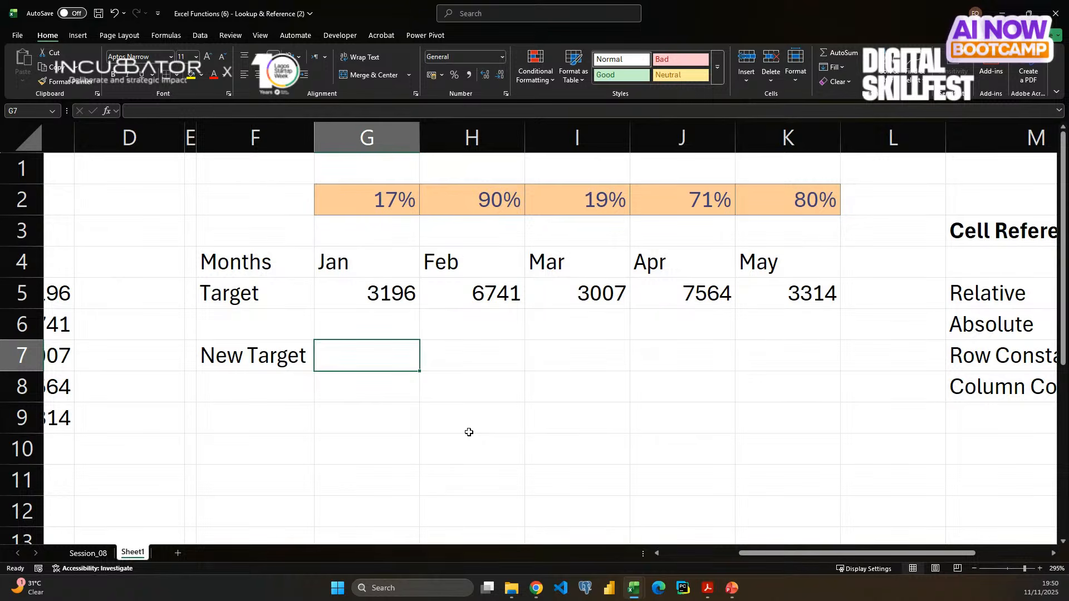
text(=)
key(Up)
key(Up)
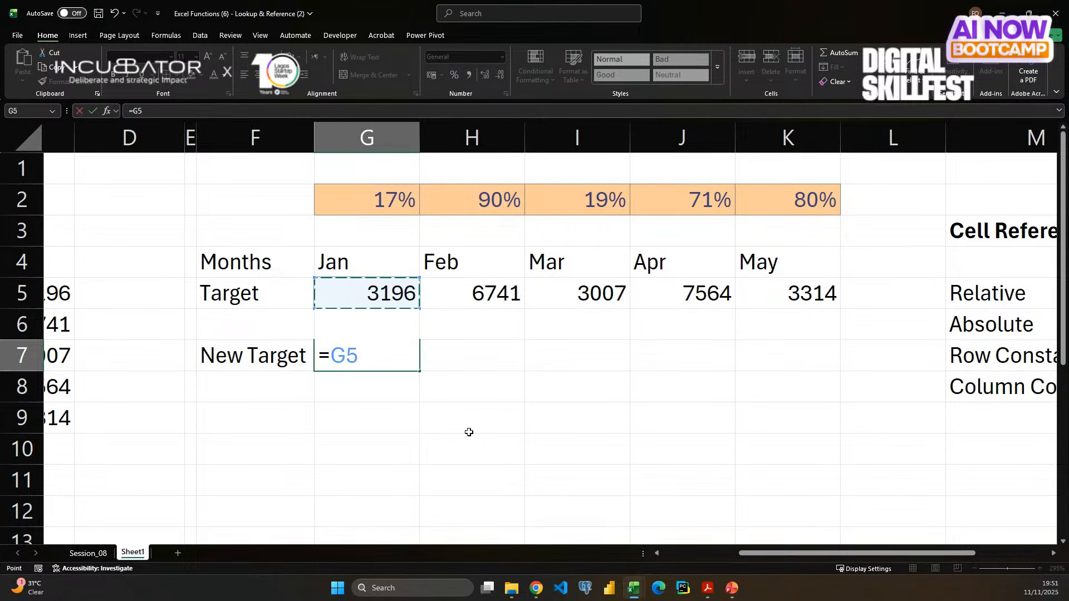
text(*)
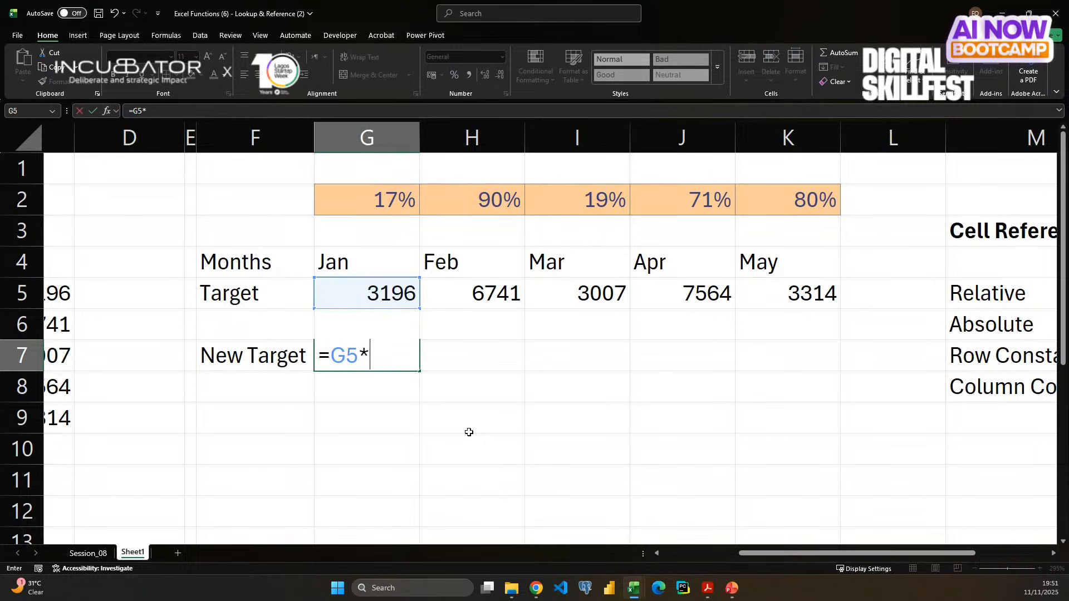
click(375, 200)
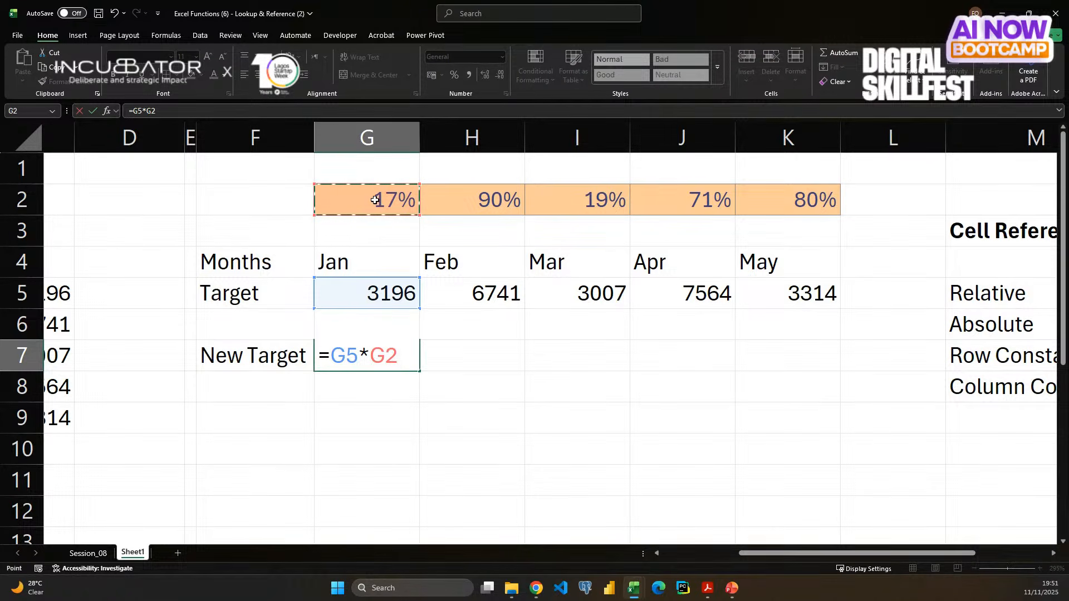
key(F4)
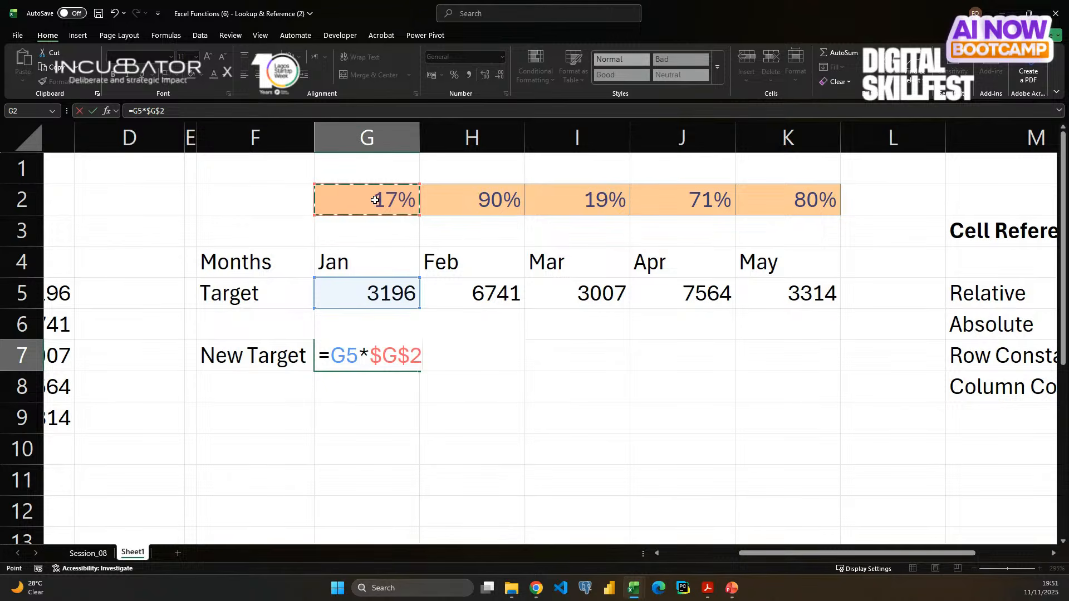
- Complete the formula =G5*$G$2 in G7 for the January New Target and fill it across to May in K7
key(Return)
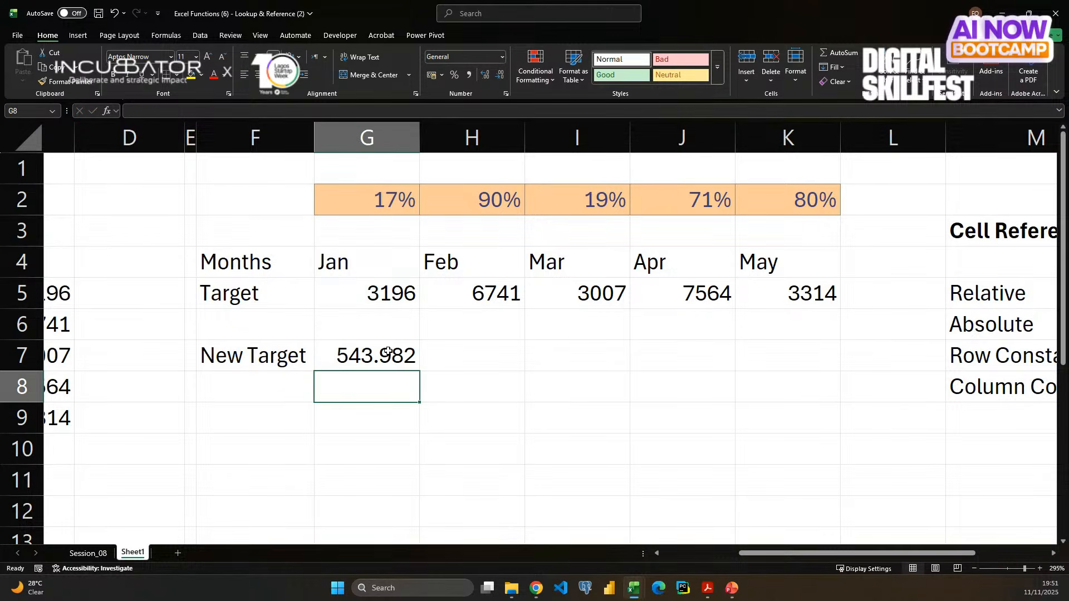
click(386, 352)
key(shift+Right)
key(shift+Right)
key(shift+Right)
key(shift+Right)
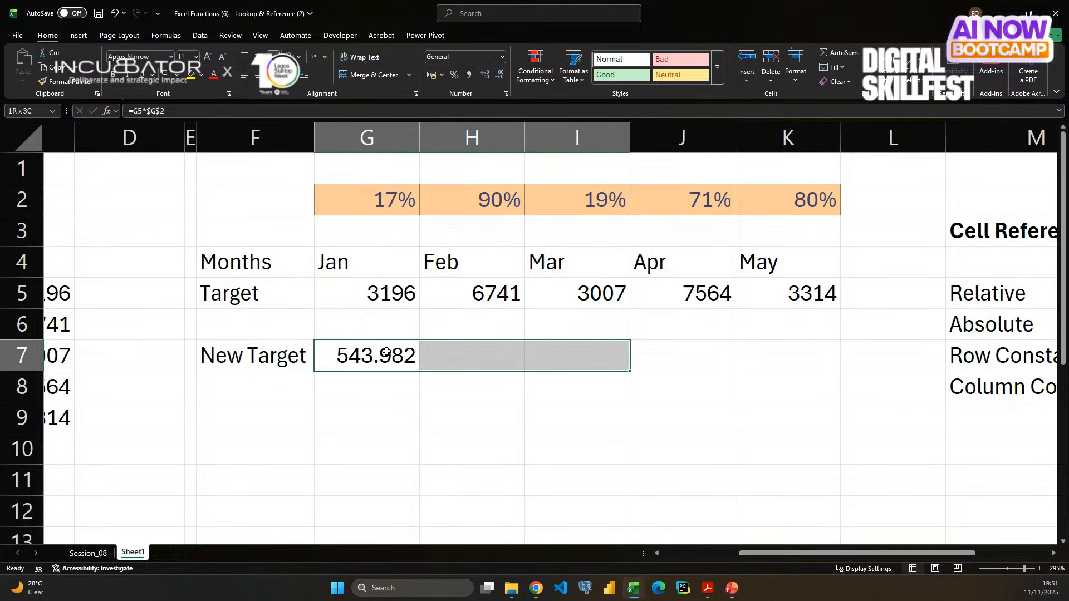
key(ctrl+r)
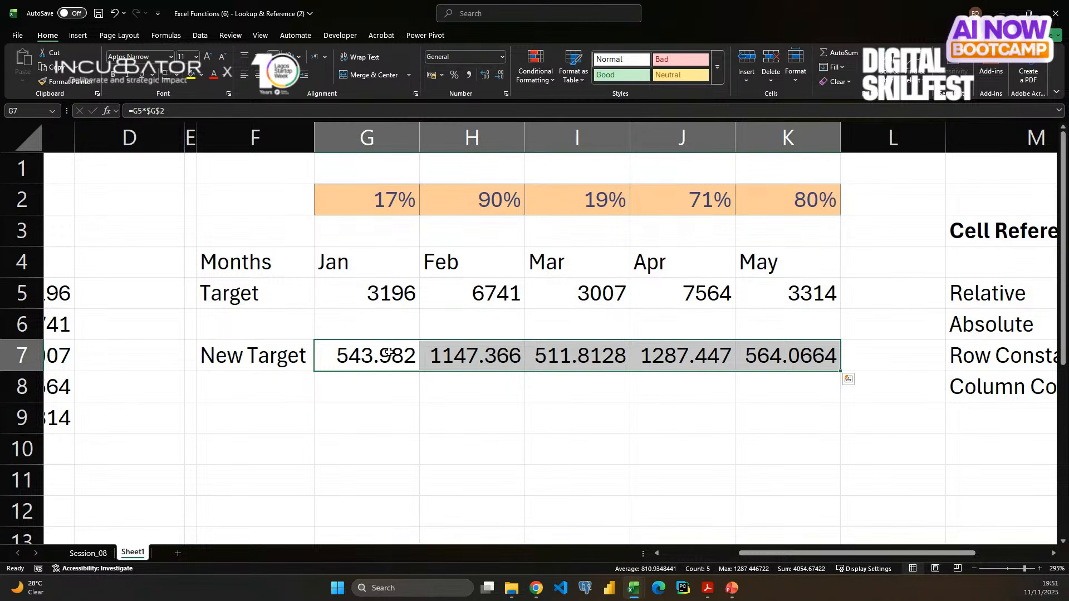
click(379, 359)
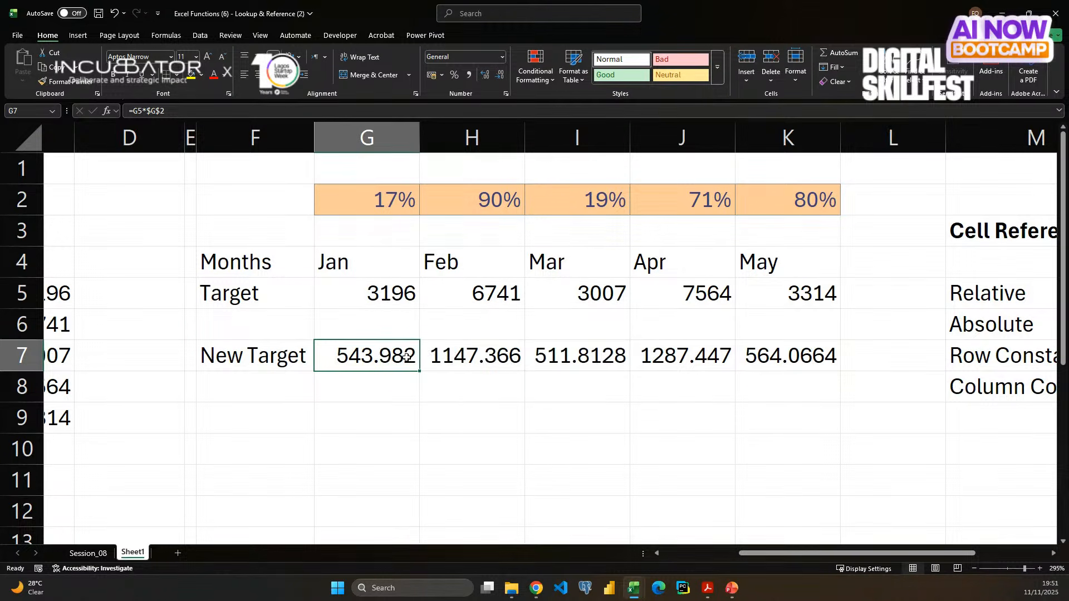
click(446, 358)
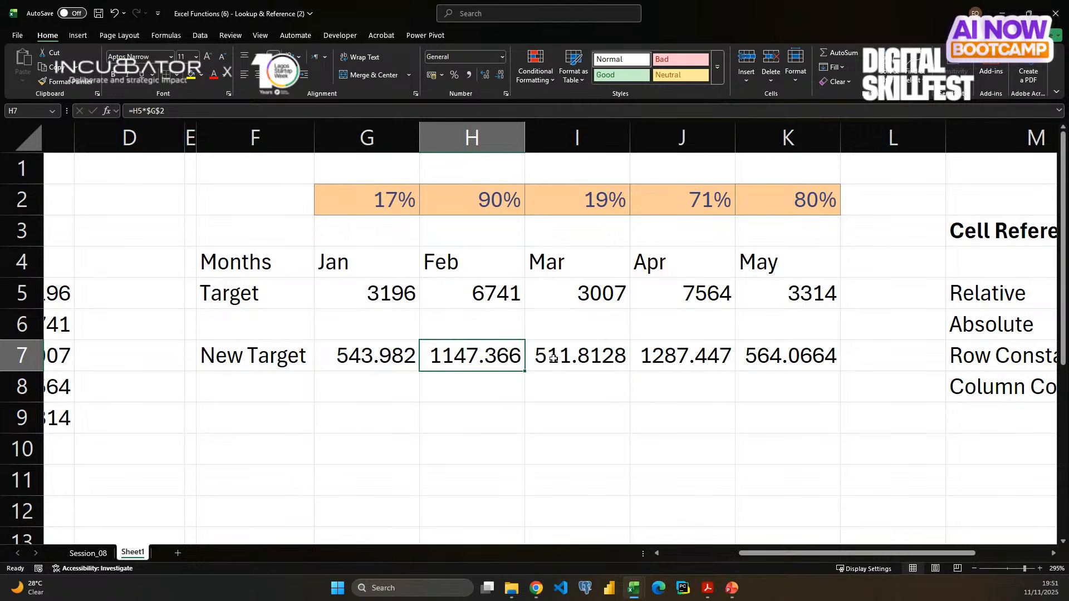
- Enter =FORMULATEXT(G7) in G8 to display the January New Target formula
click(383, 383)
text(=)
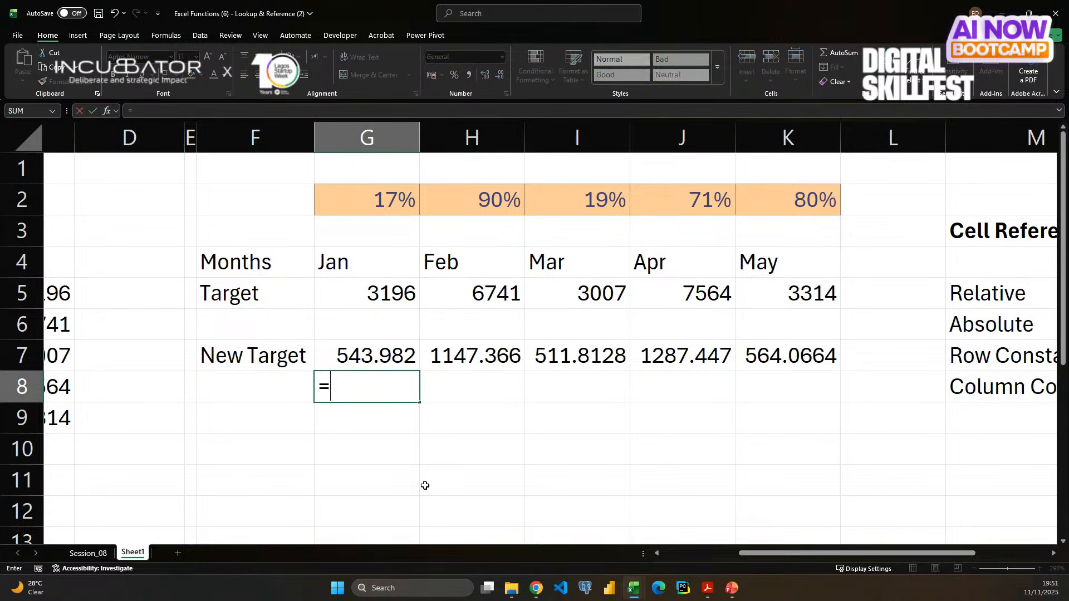
text(form)
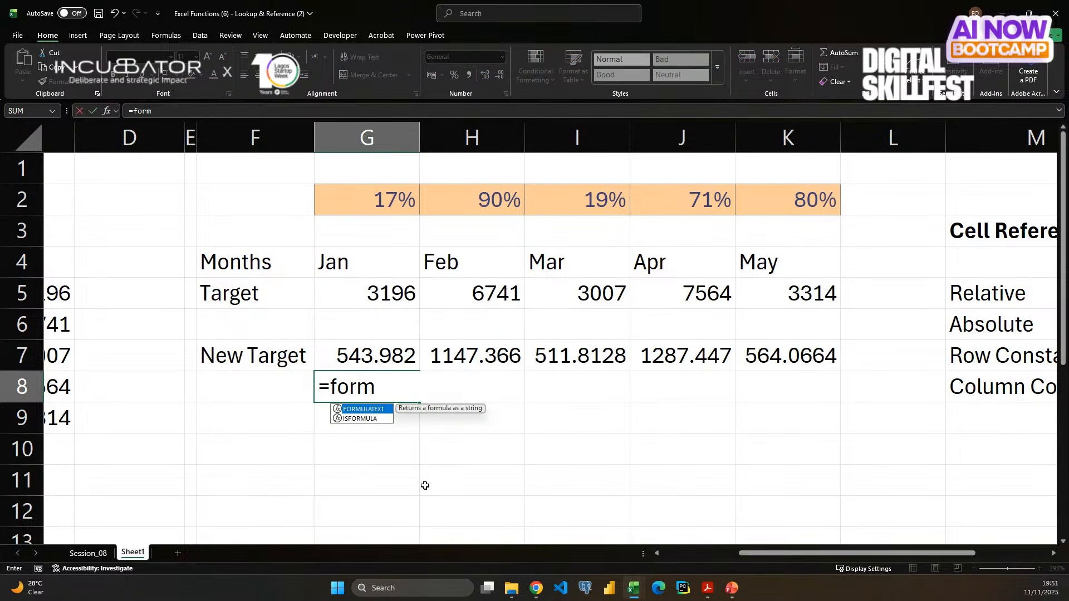
key(Tab)
key(Up)
key(Return)
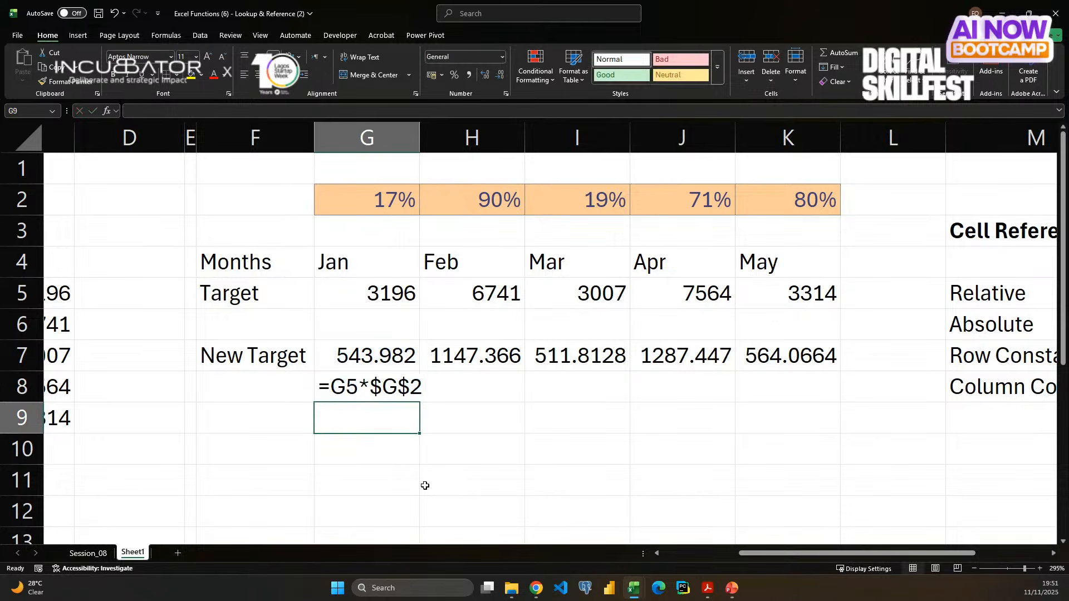
- Fill the FORMULATEXT formula from G8 across to K8
key(Up)
key(shift+Right)
key(shift+Right)
key(shift+Right)
key(shift+Right)
key(ctrl+r)
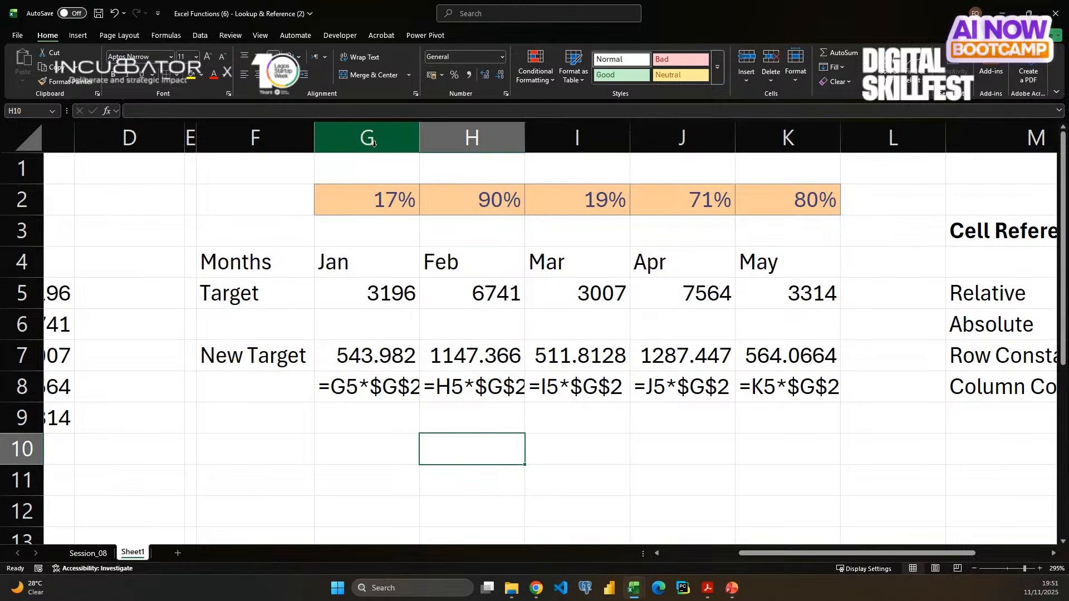
- Autofit the widths of columns G through K so the formula texts fit
drag(373, 144, 734, 132)
double_click(734, 132)
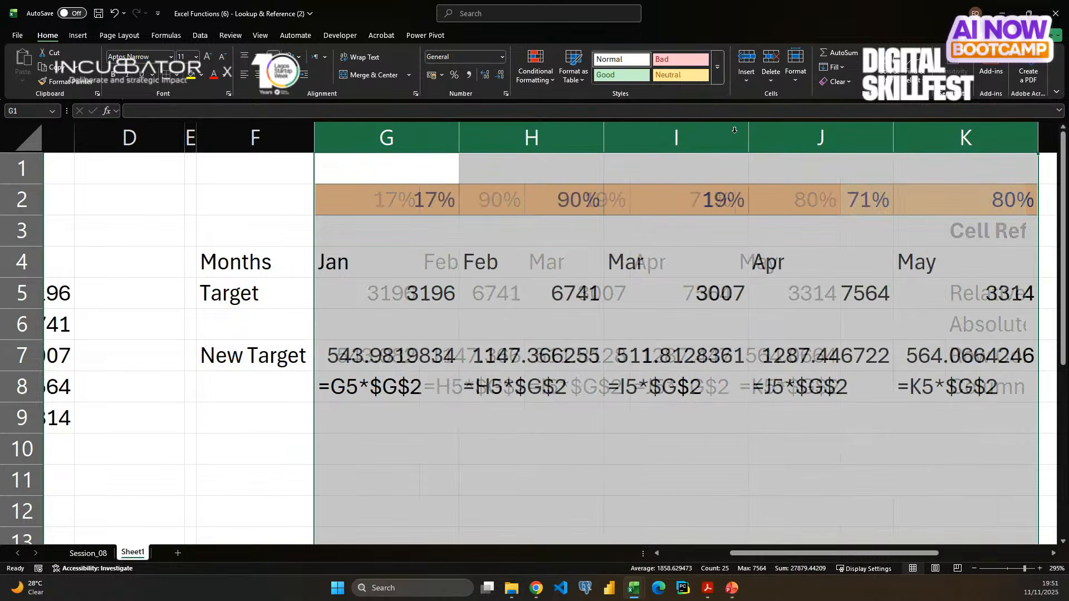
click(579, 386)
scroll(558, 472, right, 2)
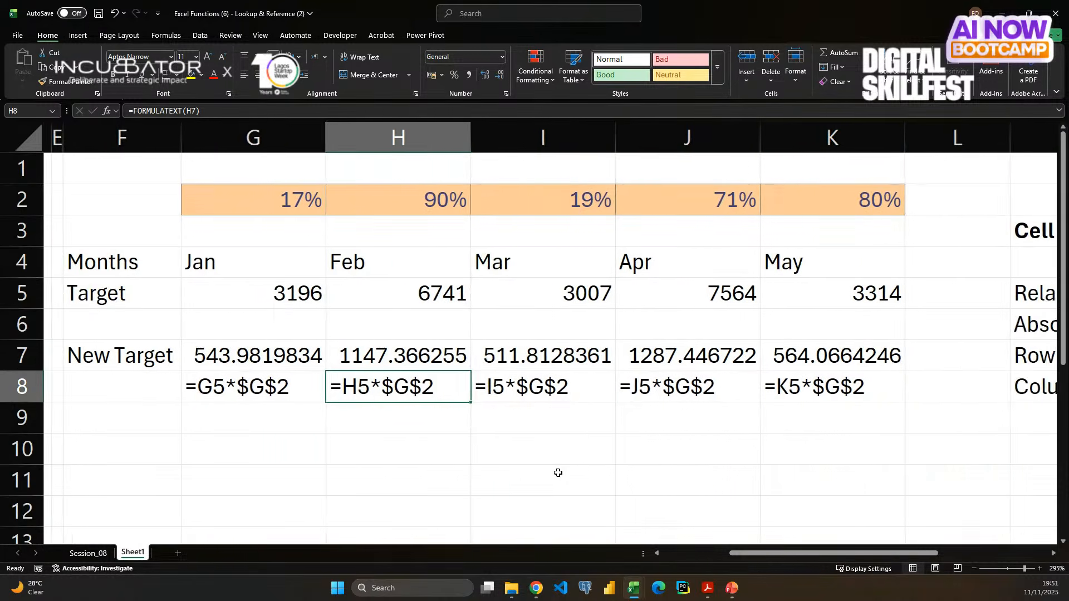
- Format G7:K7 as Number with two decimals and thousands separators, and autofit columns G through K again
drag(293, 354, 832, 365)
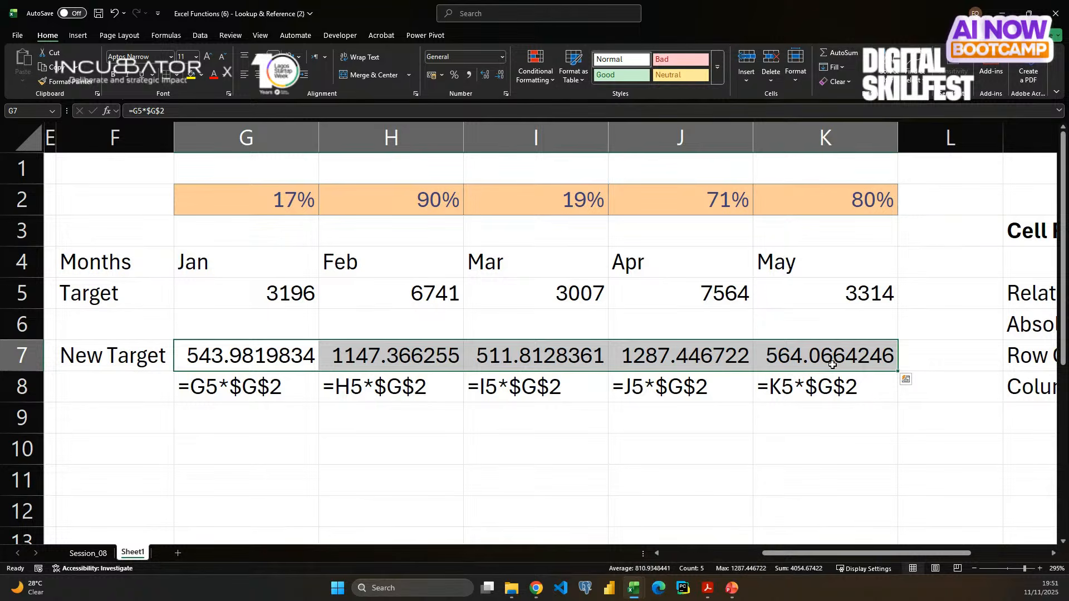
key(ctrl+shift+1)
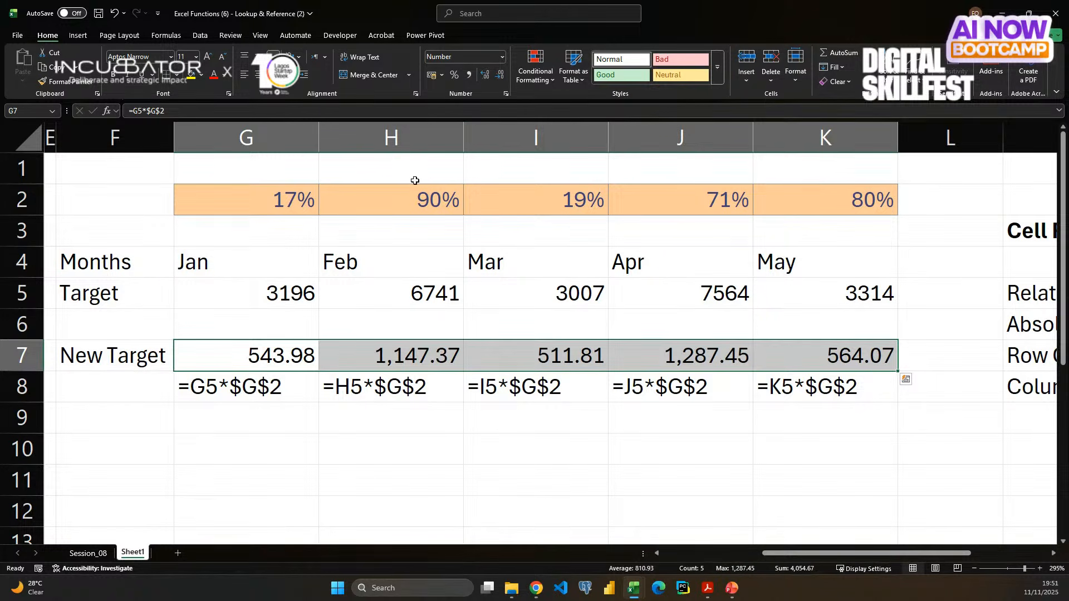
drag(302, 136, 824, 137)
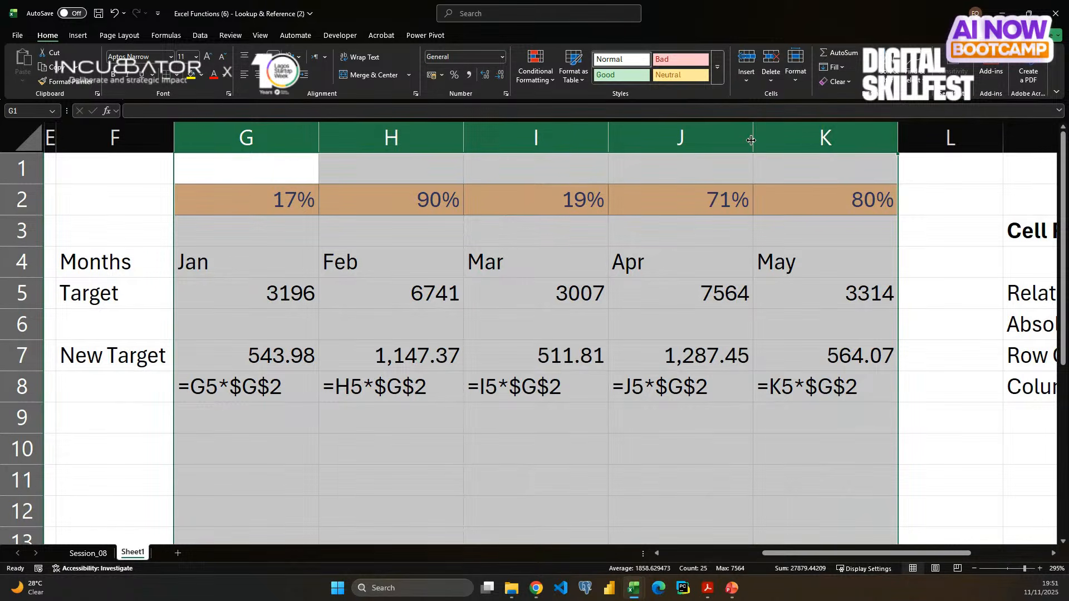
double_click(751, 137)
click(437, 331)
- Clear the New Target formulas for January through May in G7:K7
click(226, 393)
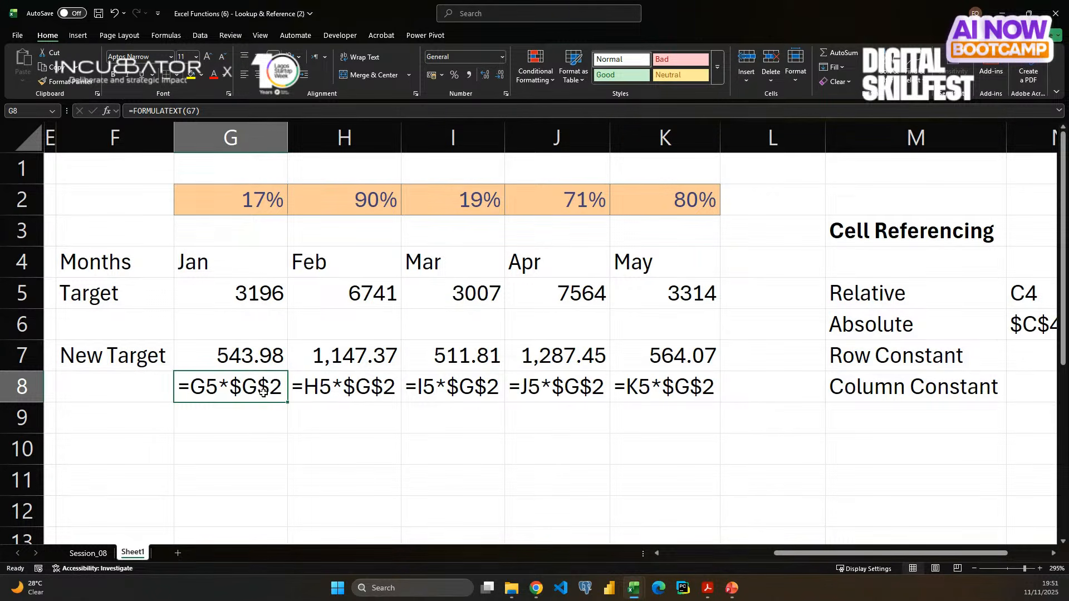
click(241, 204)
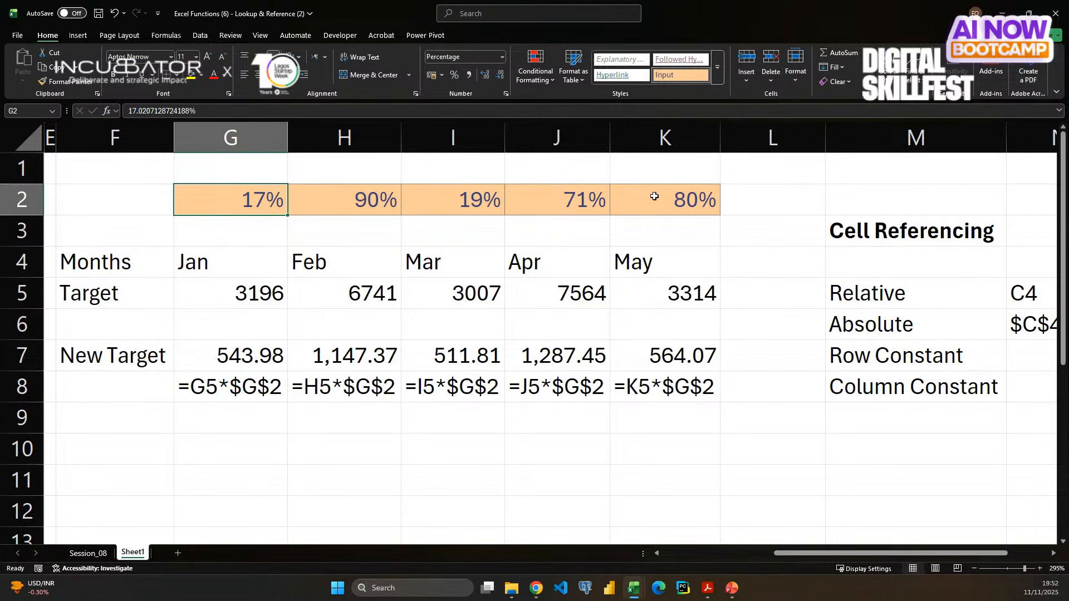
click(221, 389)
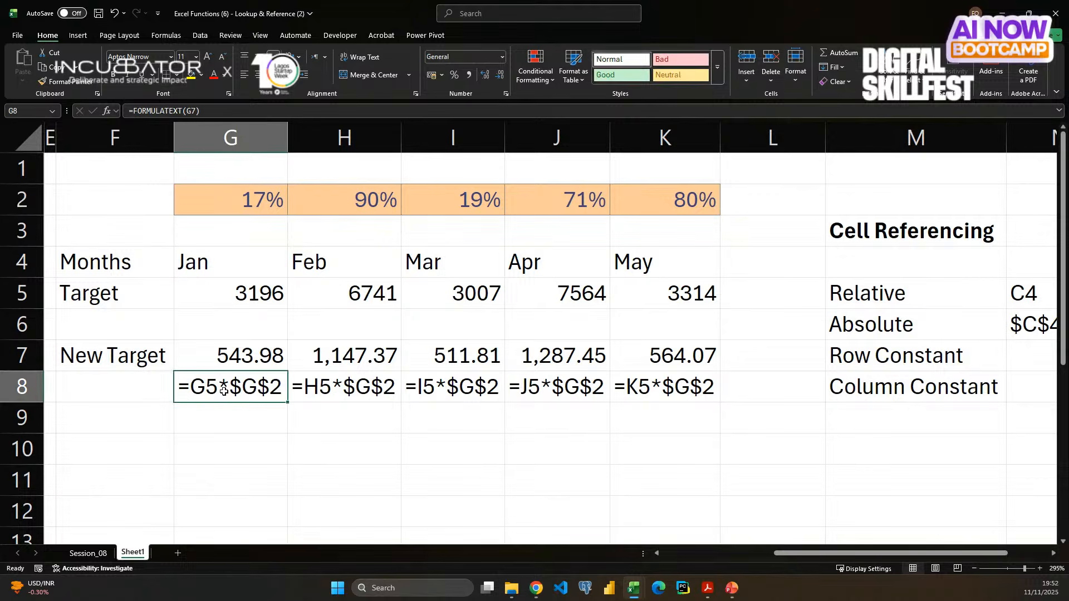
click(216, 359)
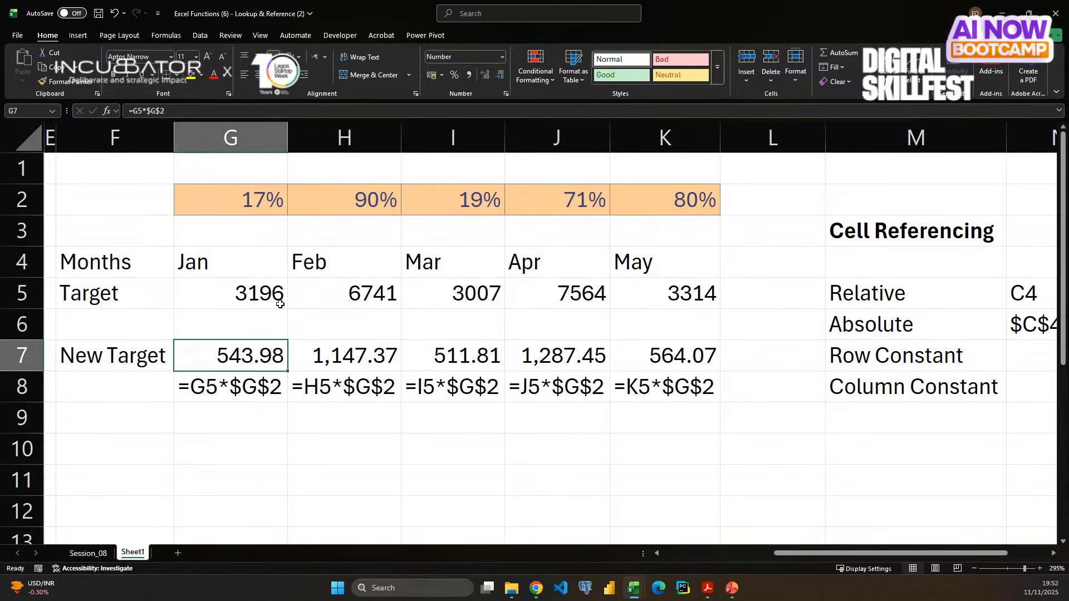
key(ctrl+shift+Right)
key(Delete)
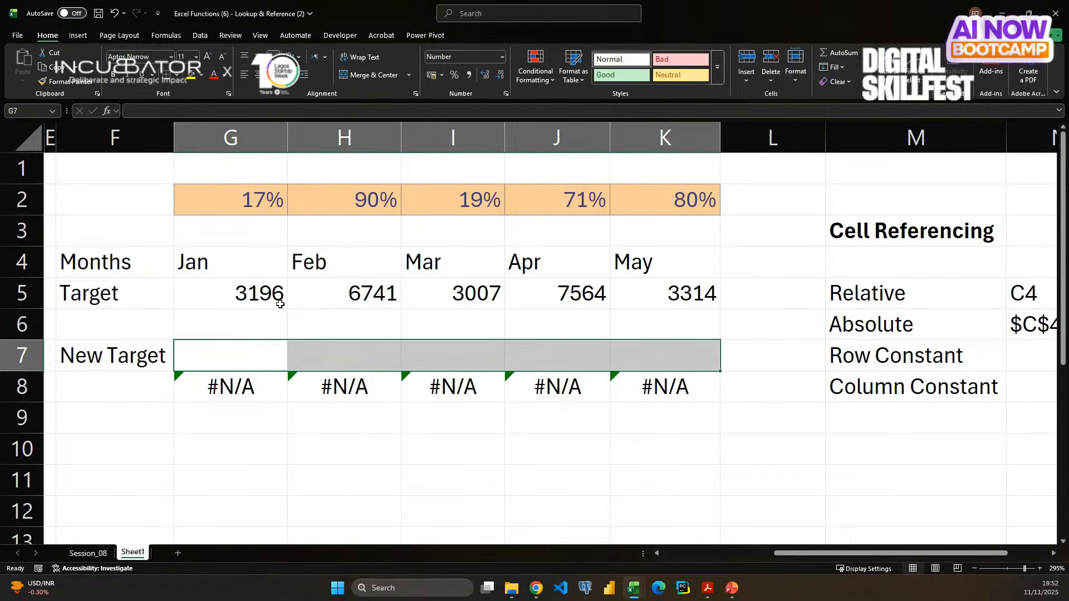
- Enter the formula =G5*G2 in G7, using relative references to January's target and percentage
key(Down)
key(Up)
text(=)
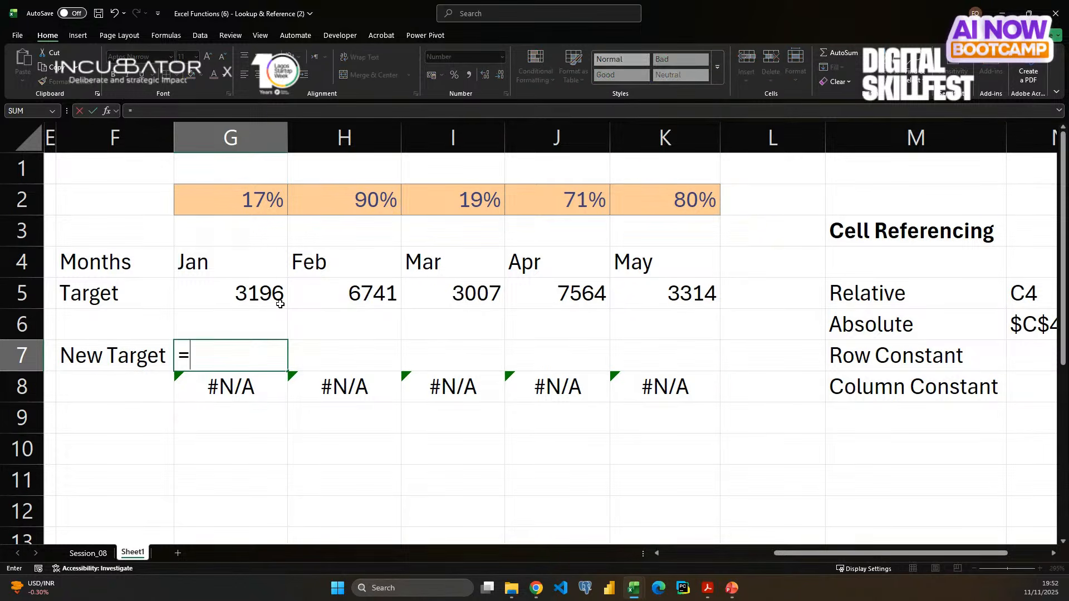
click(260, 294)
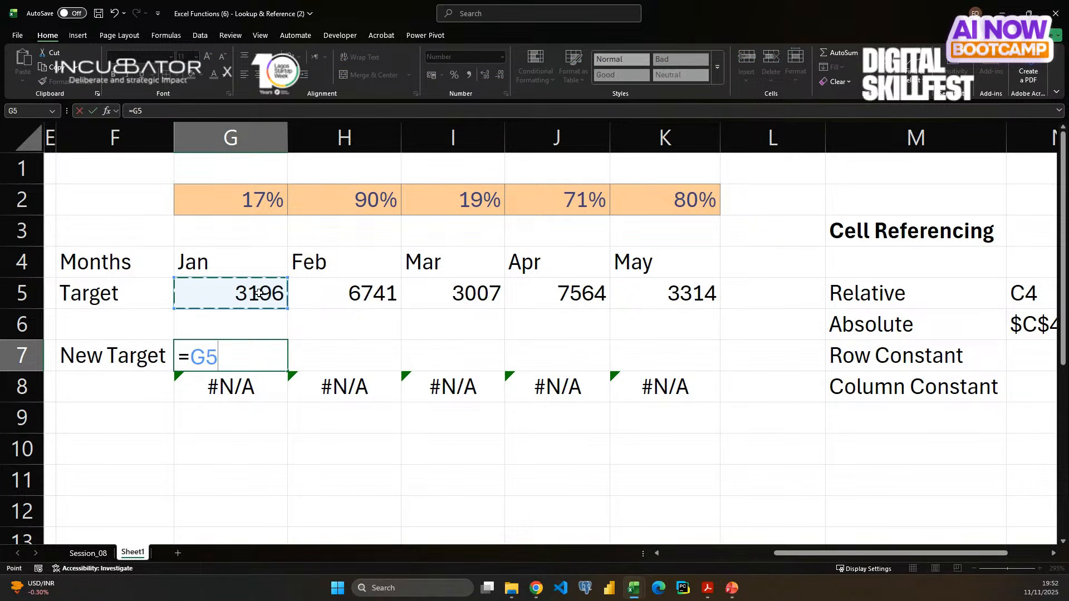
text(*)
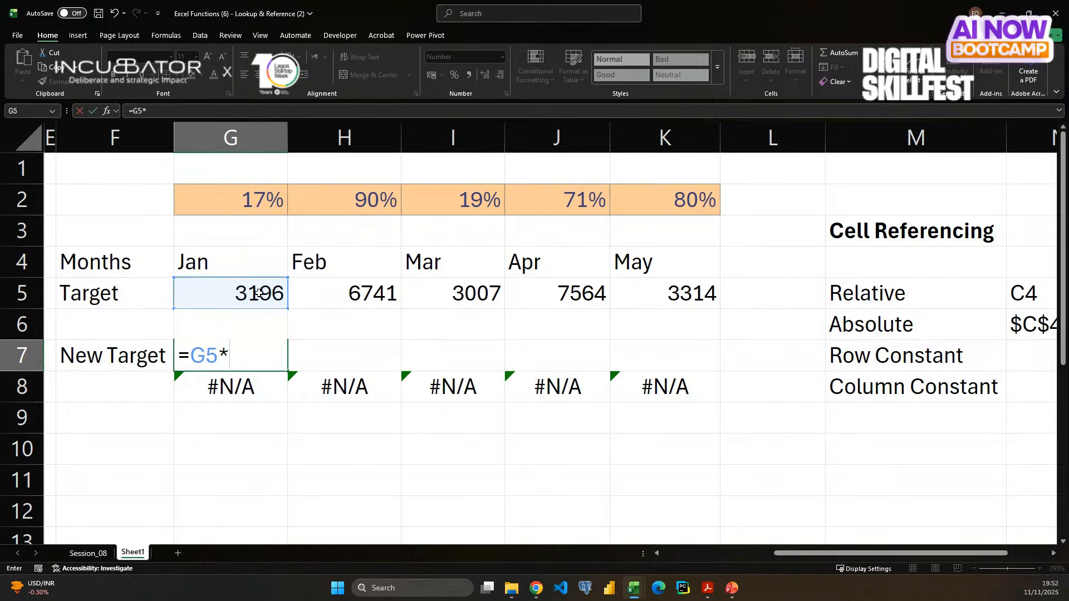
click(264, 201)
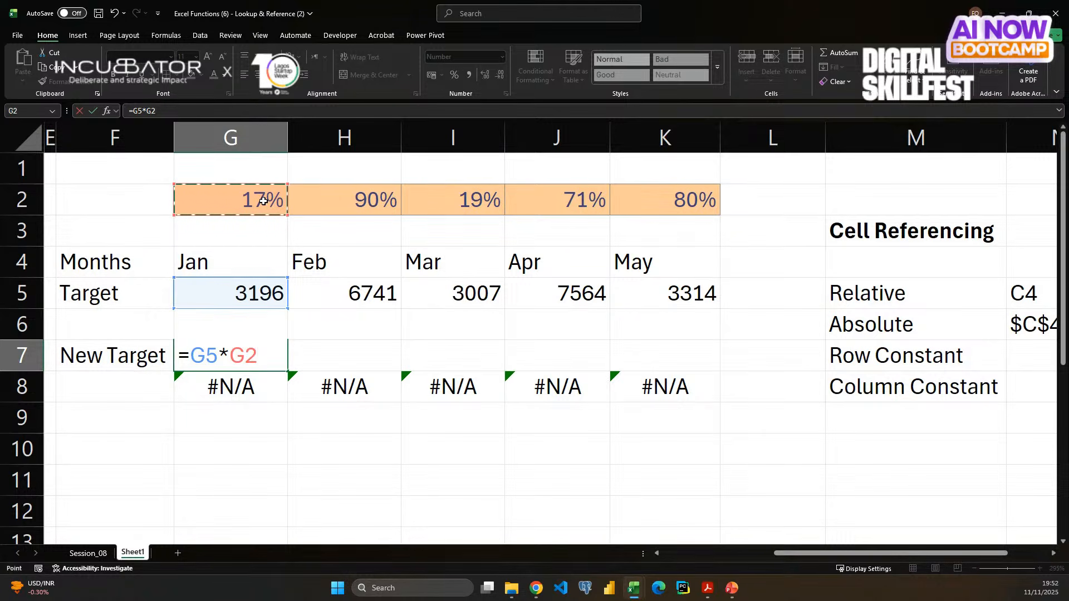
key(Return)
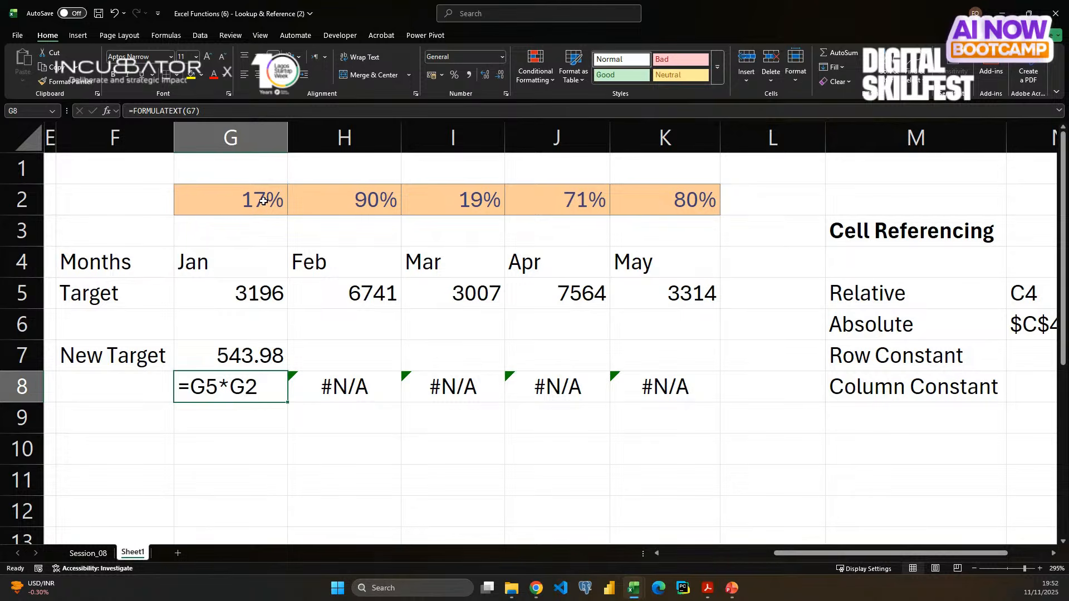
- Fill the relative-reference formula from G7 across to K7
key(Up)
key(shift+Right)
key(shift+Right)
key(shift+Right)
key(shift+Right)
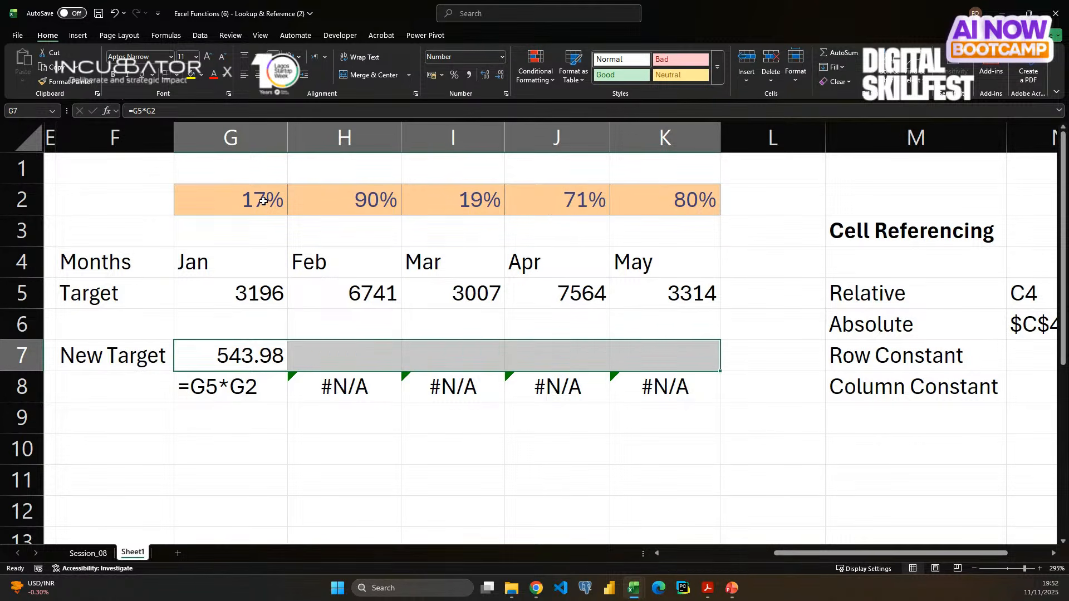
key(ctrl+r)
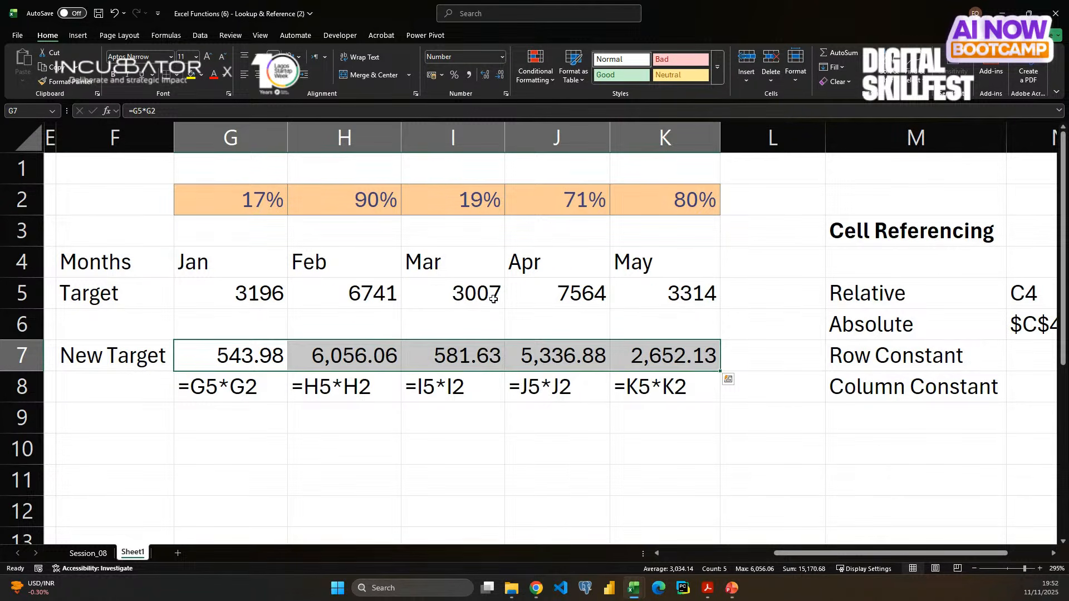
- Clear the FORMULATEXT cells G8:K8 beneath the New Target row
click(225, 383)
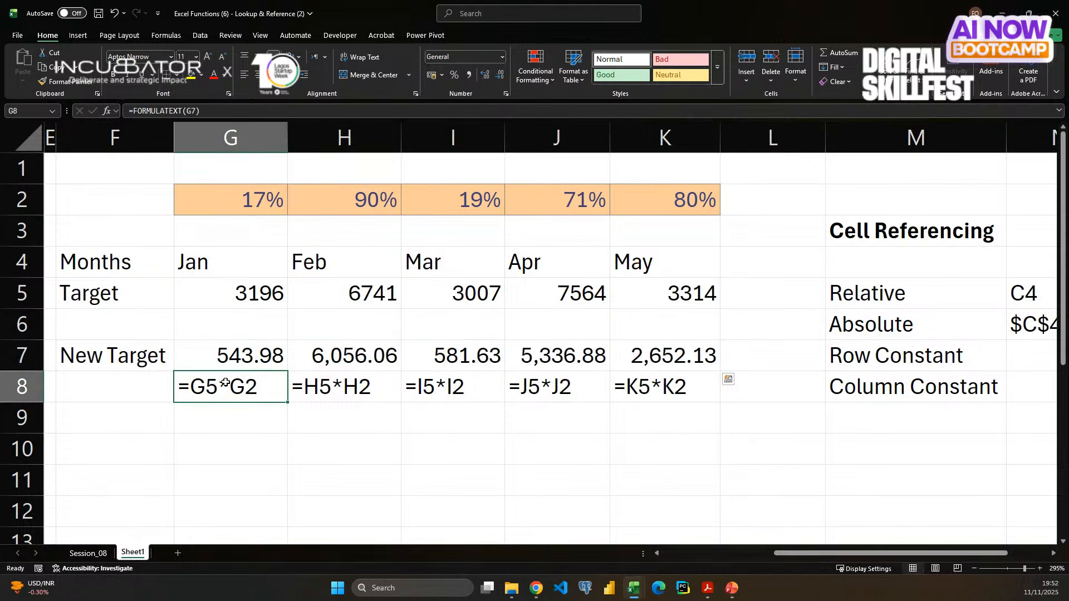
key(shift+Right)
key(shift+Right)
key(shift+Right)
key(shift+Right)
key(ctrl+r)
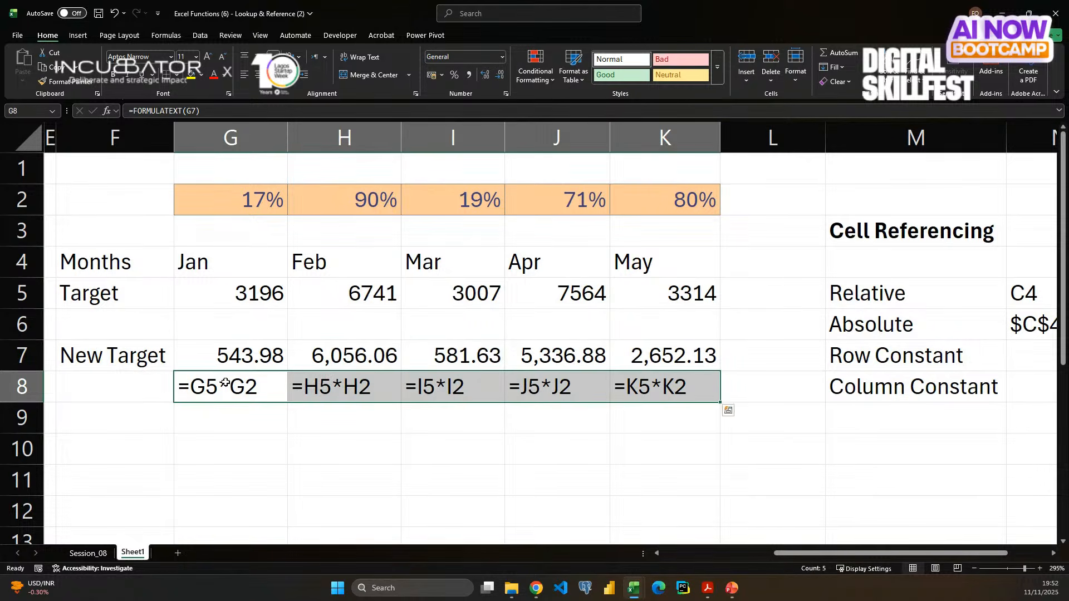
key(Delete)
- Replace the New Target label in F7 with a person's first name and enter a second person's first name in F8
key(Left)
key(Up)
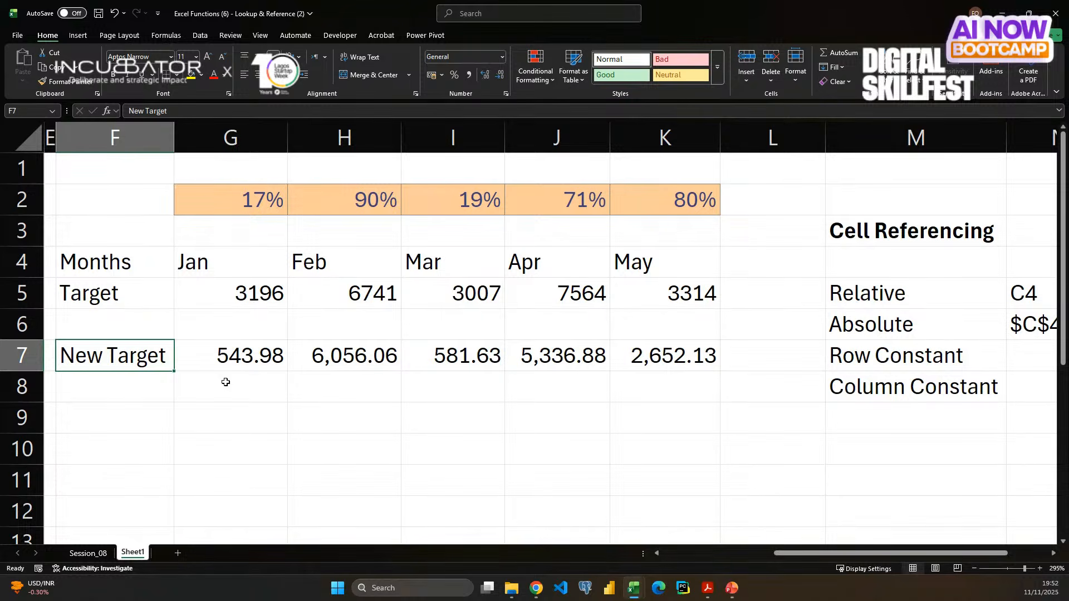
text(Seun)
key(Return)
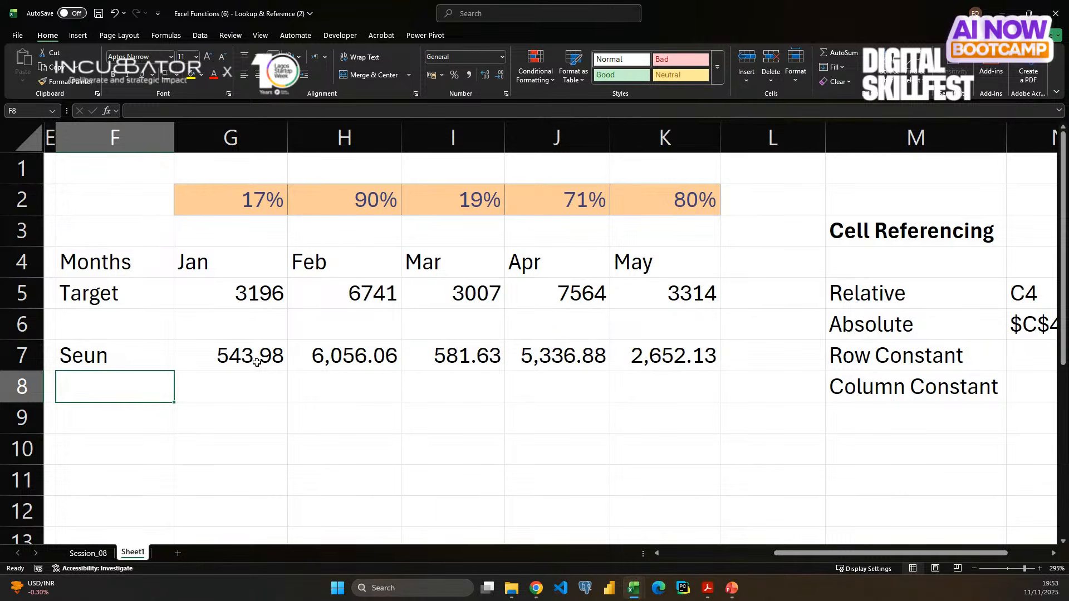
text(Tosdin)
key(BackSpace)
key(BackSpace)
key(BackSpace)
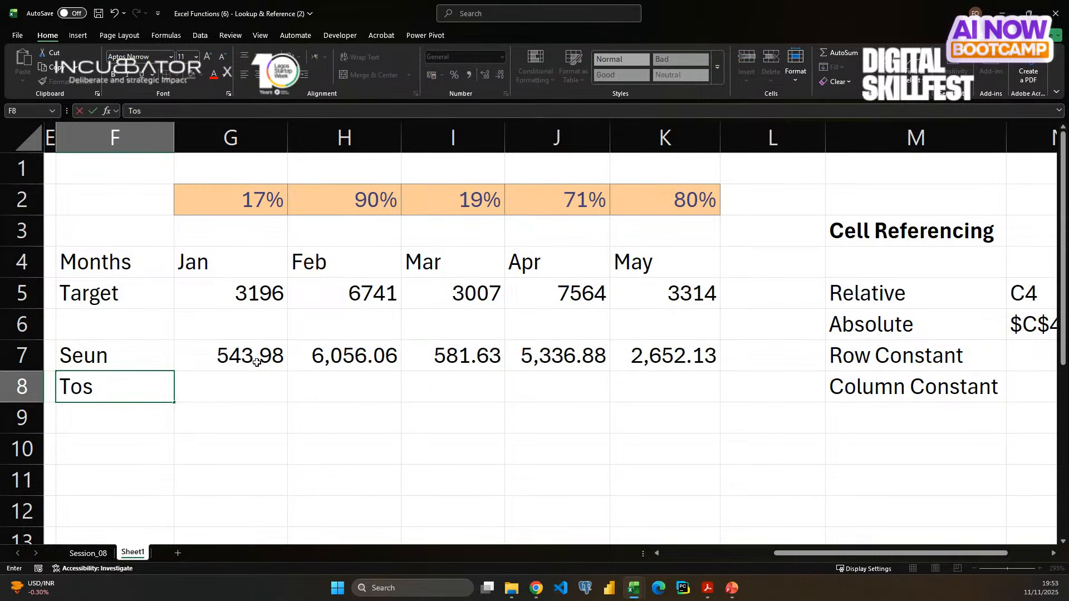
text(in)
key(Return)
- Move the block F7:K8 with both name rows down two rows to F9:K10
click(115, 353)
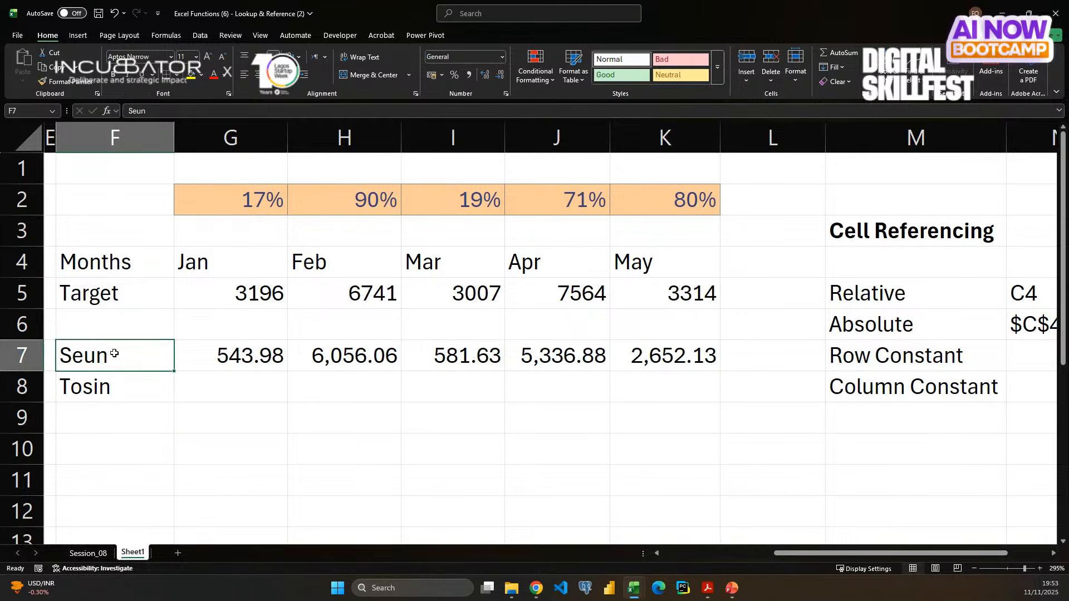
drag(114, 353, 636, 464)
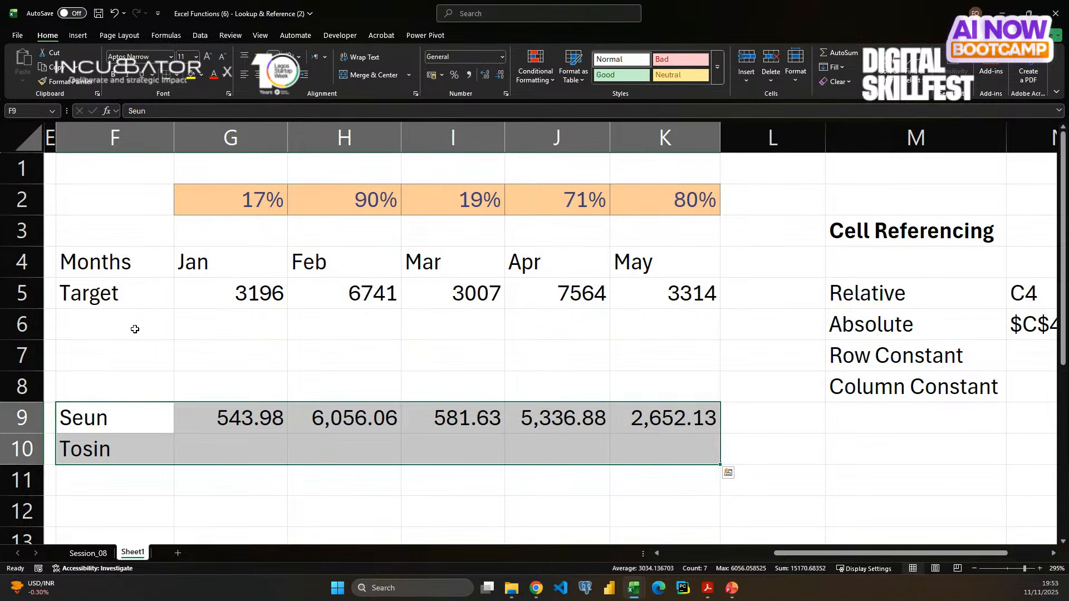
- Replace the Target label in F5 with the same first name as the upper row of the moved block
click(118, 294)
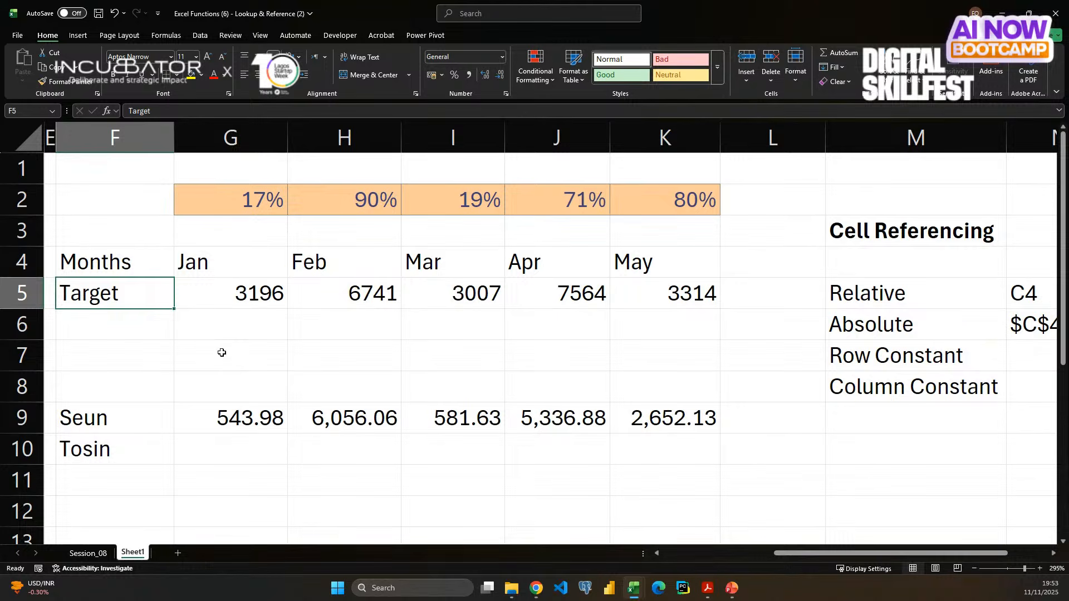
text(Seun)
key(Return)
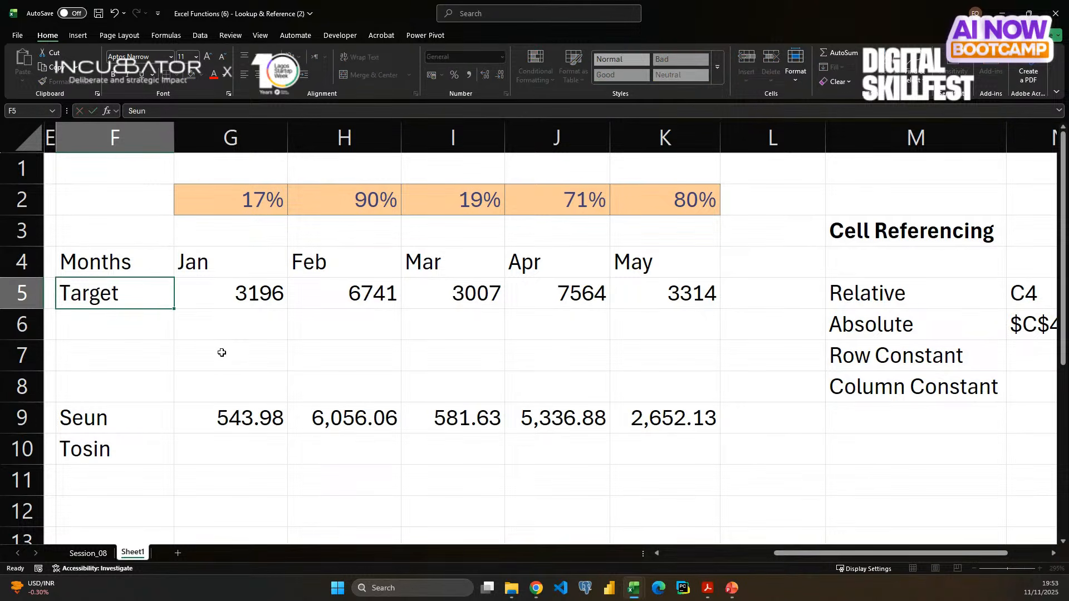
- Enter the second person's first name in F6, beneath the first name in F5
text(Tosin)
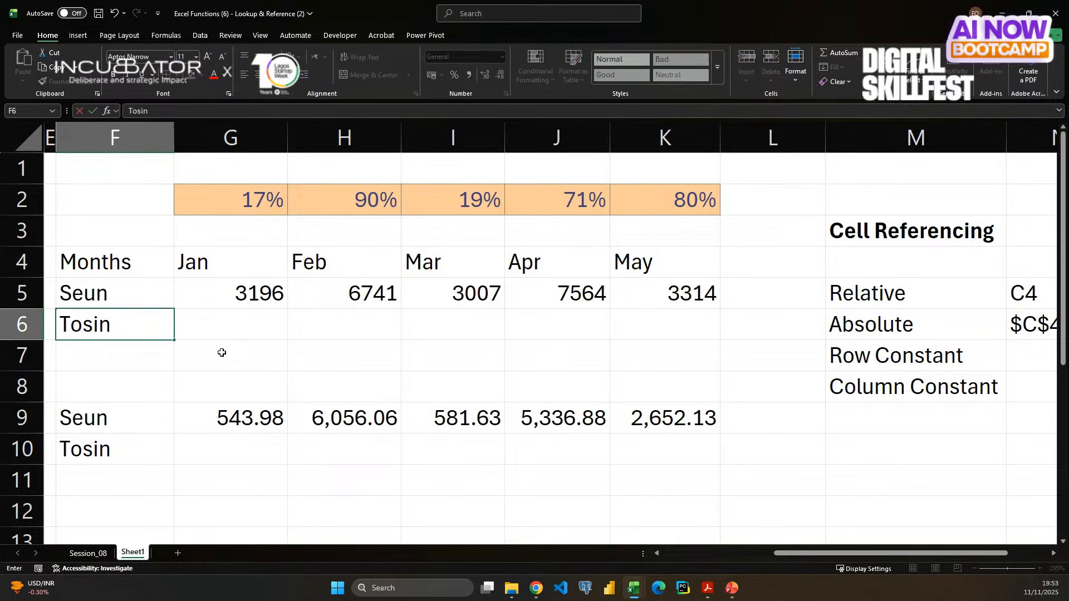
key(Return)
- Enter the formula =G5+RANDBETWEEN(-50, 50) in G6 for the second person's January target
key(Up)
key(Right)
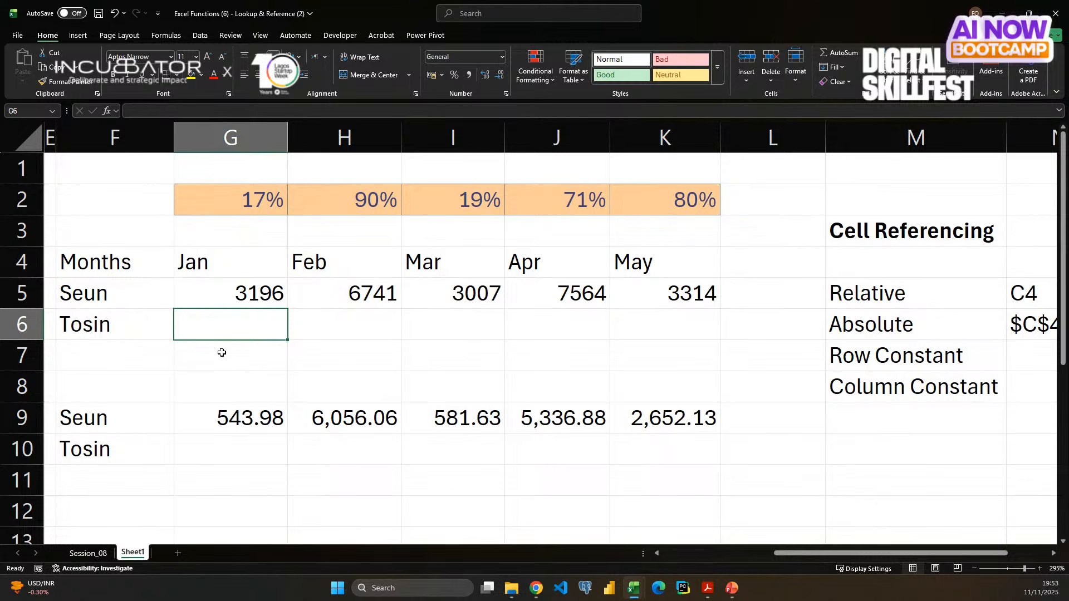
text(=)
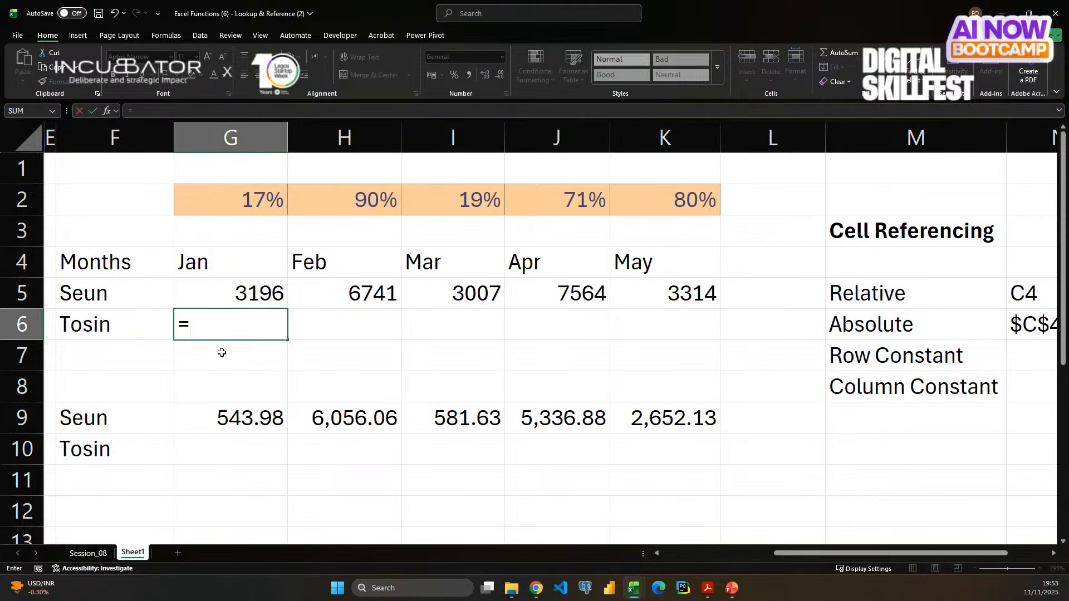
key(Up)
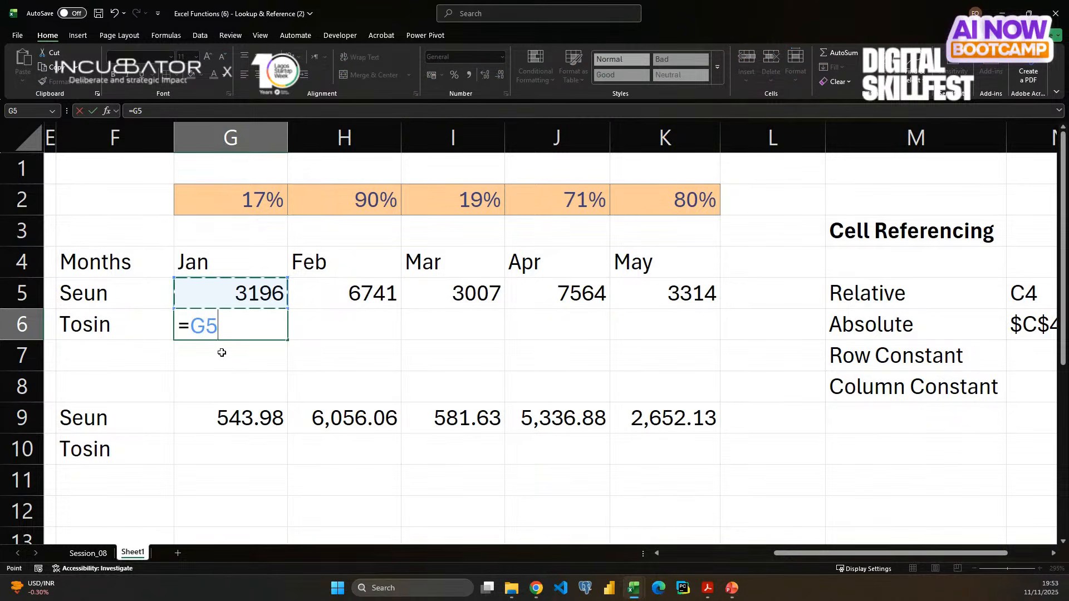
text(+)
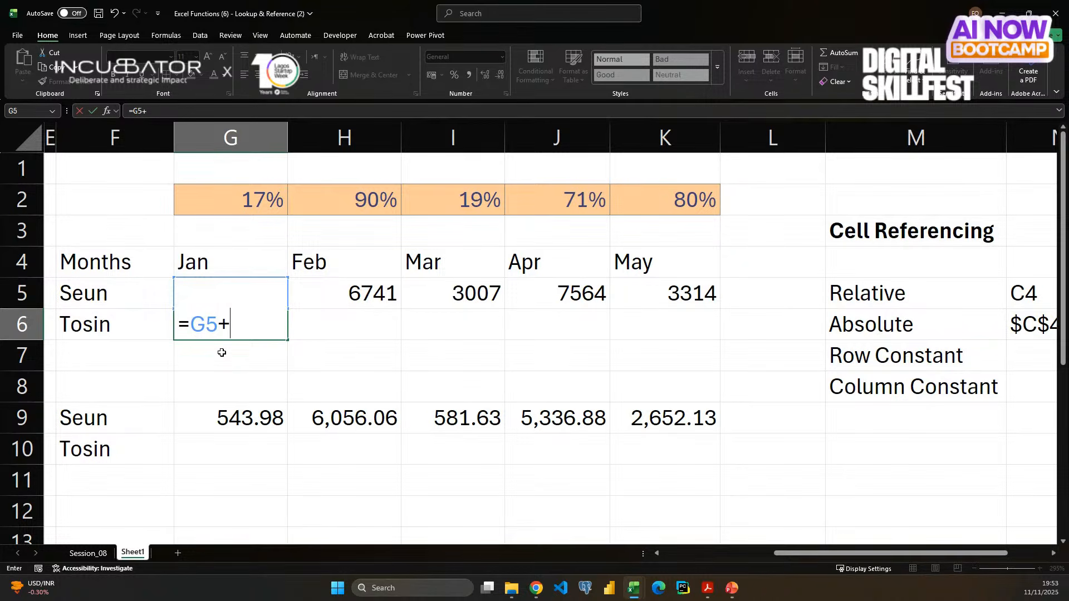
text(rand)
key(BackSpace)
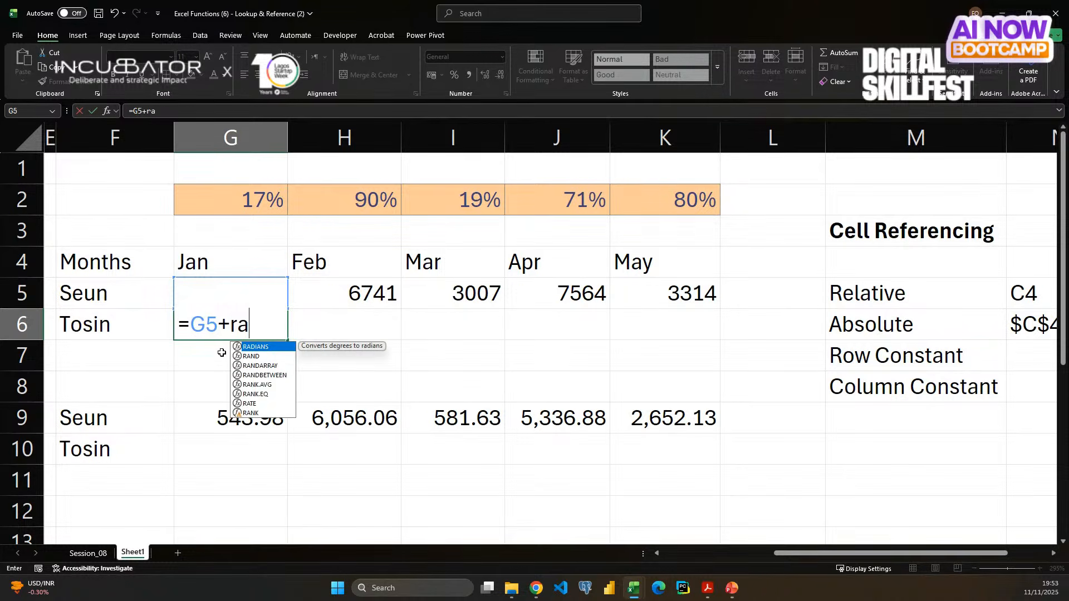
text(ndb)
key(Tab)
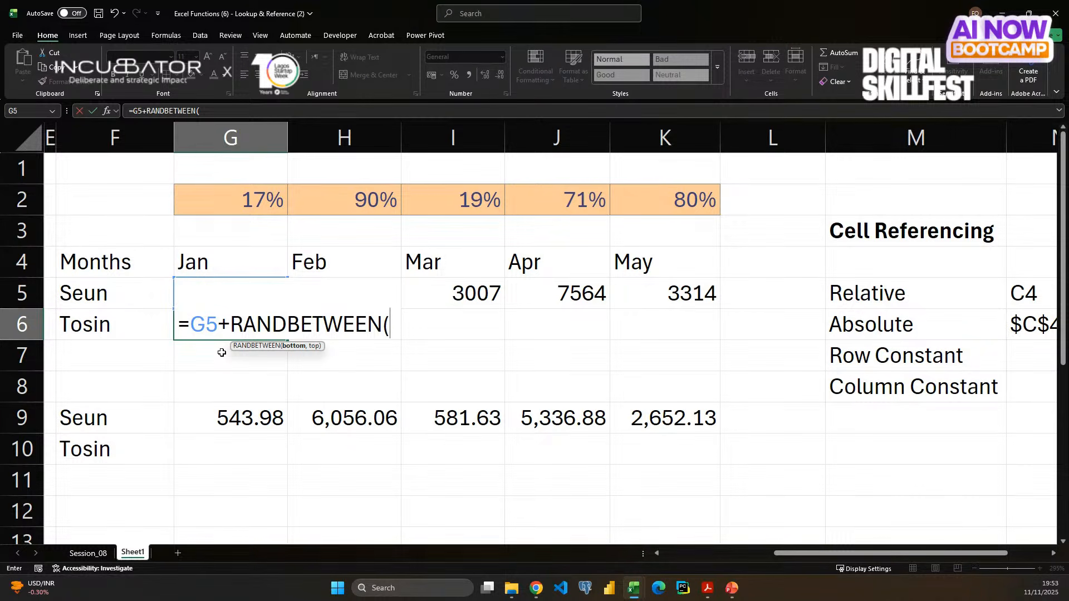
text(-50)
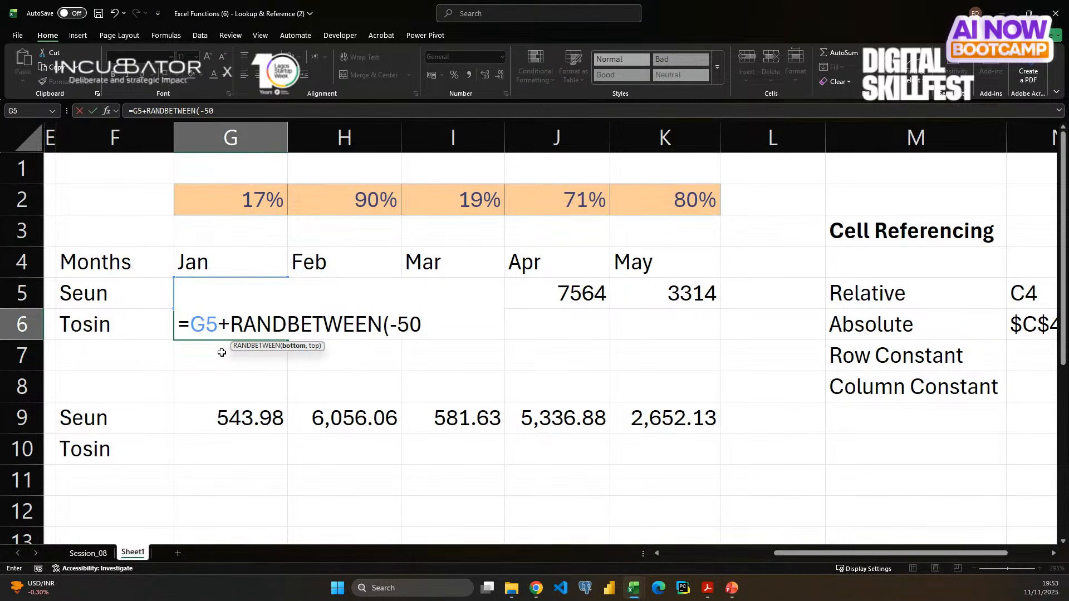
text(, 50))
key(Return)
- Fill the RANDBETWEEN formula from G6 across to K6 for the remaining months
click(246, 324)
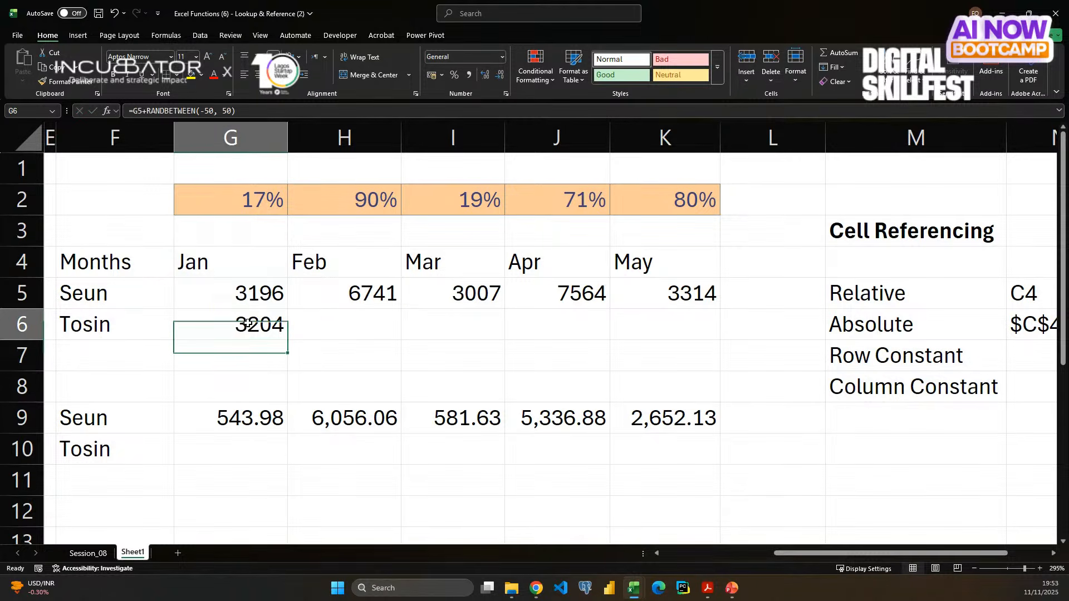
key(shift+Right)
key(shift+Right)
key(shift+Right)
key(shift+Right)
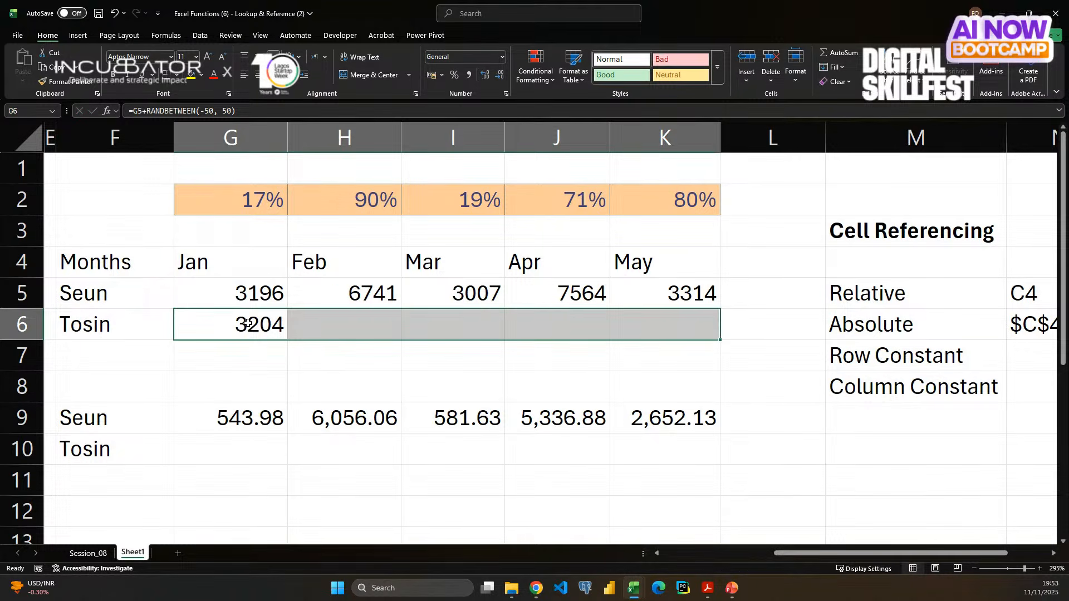
key(ctrl+r)
- Convert the random target formulas in G6:K6 to fixed values in place
key(ctrl+c)
key(alt+e)
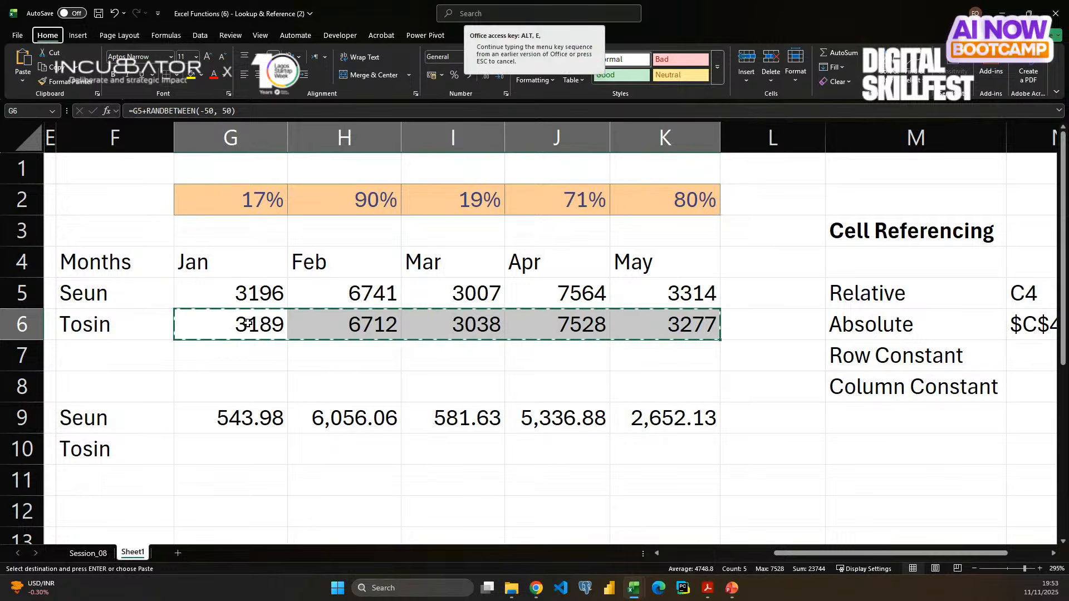
key(s)
key(v)
key(Return)
key(Escape)
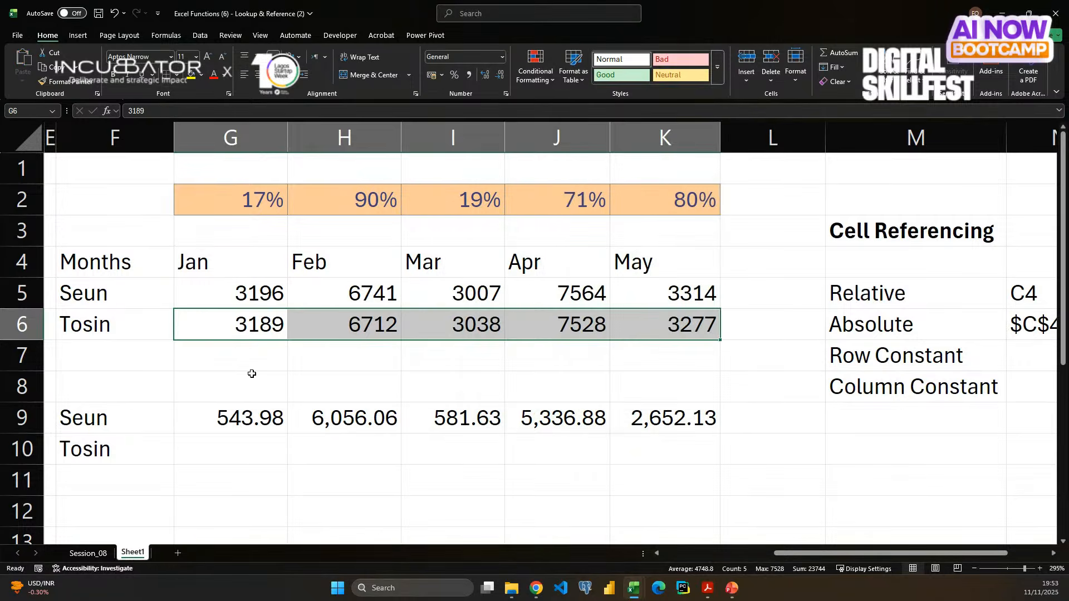
- Bold the row labels in F4:F6 and F9:F10
click(217, 319)
drag(116, 263, 124, 327)
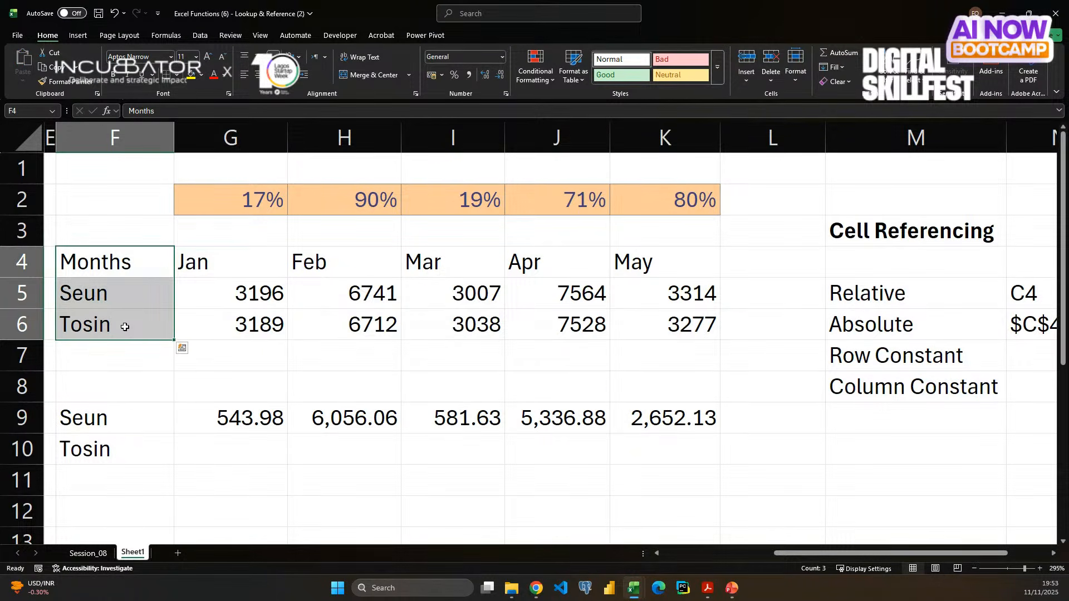
key(ctrl+b)
drag(122, 419, 119, 455)
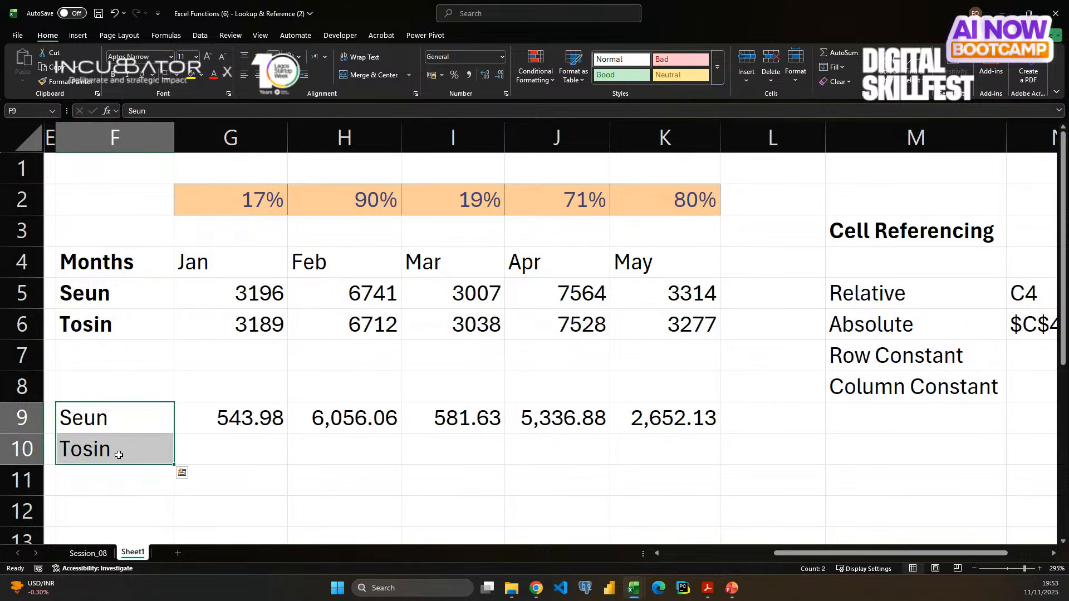
key(ctrl+b)
- Copy the G9 formula down to G10 and fill both rows across to column K
click(251, 455)
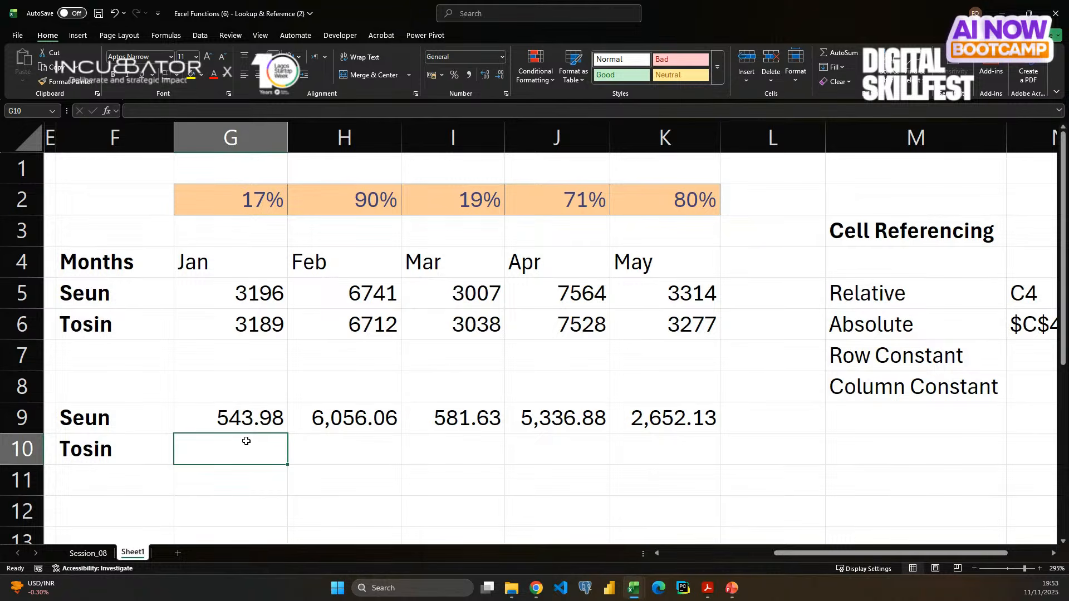
click(253, 421)
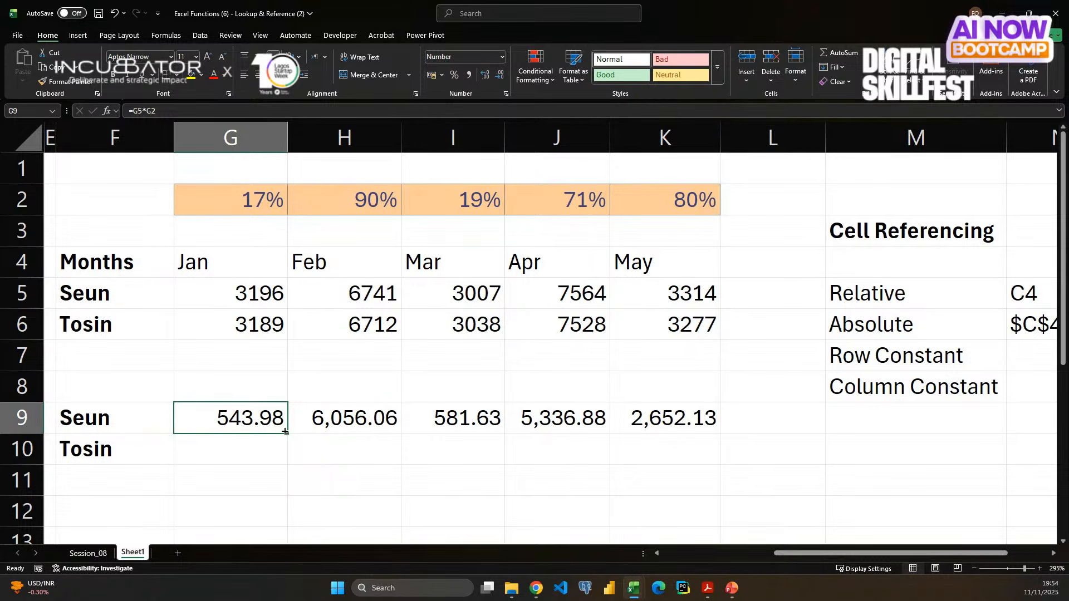
drag(287, 433, 286, 462)
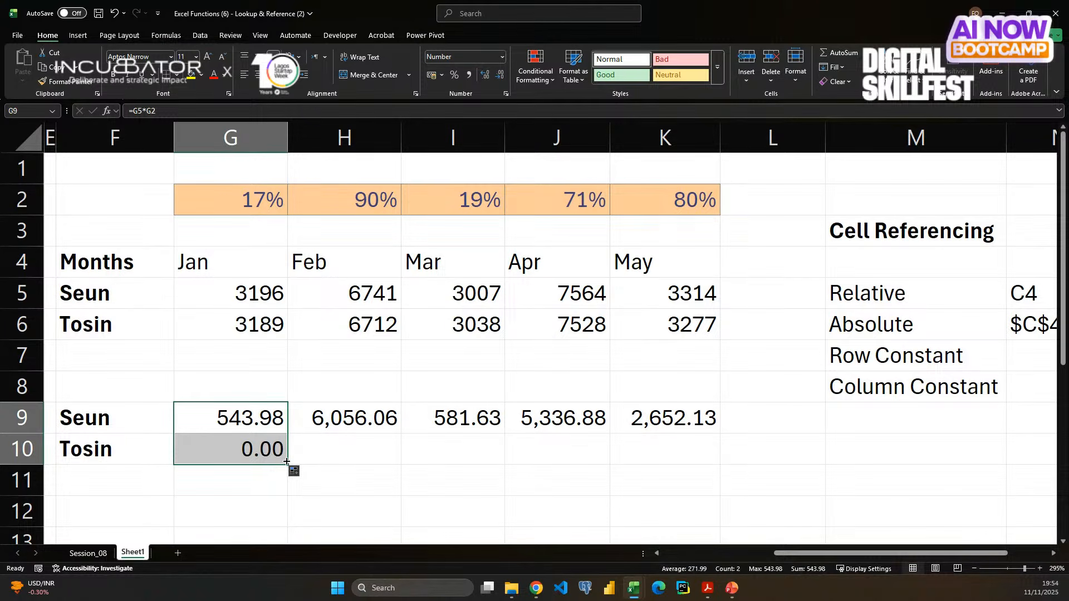
key(shift+Right)
key(shift+Right)
key(shift+Right)
key(shift+Right)
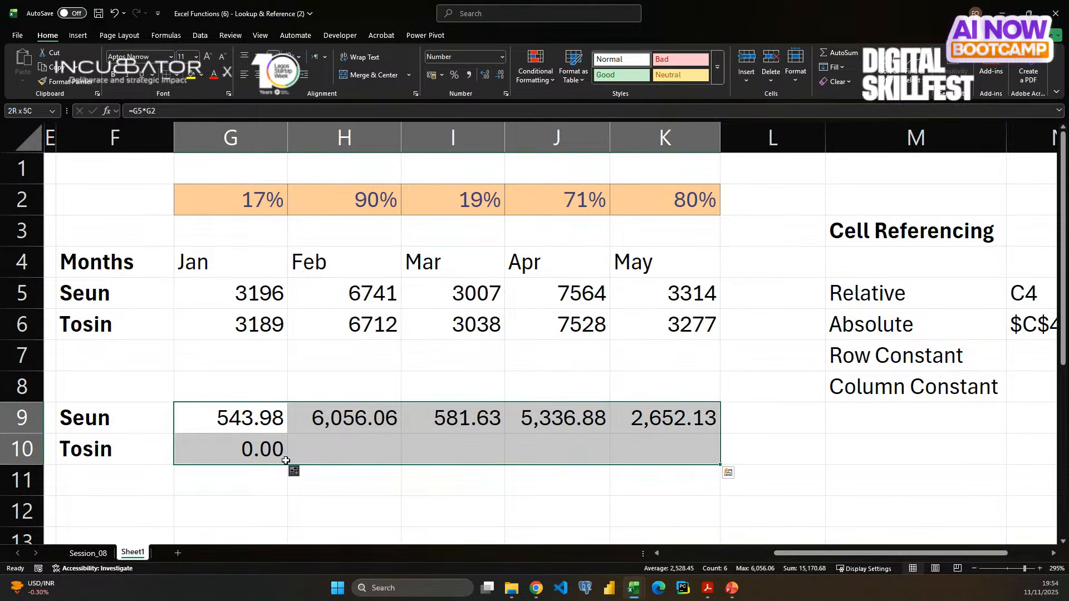
key(ctrl+r)
- Inspect which cells the formulas in G10 and G9 reference, comparing them with the percentages in G2:K2
click(243, 450)
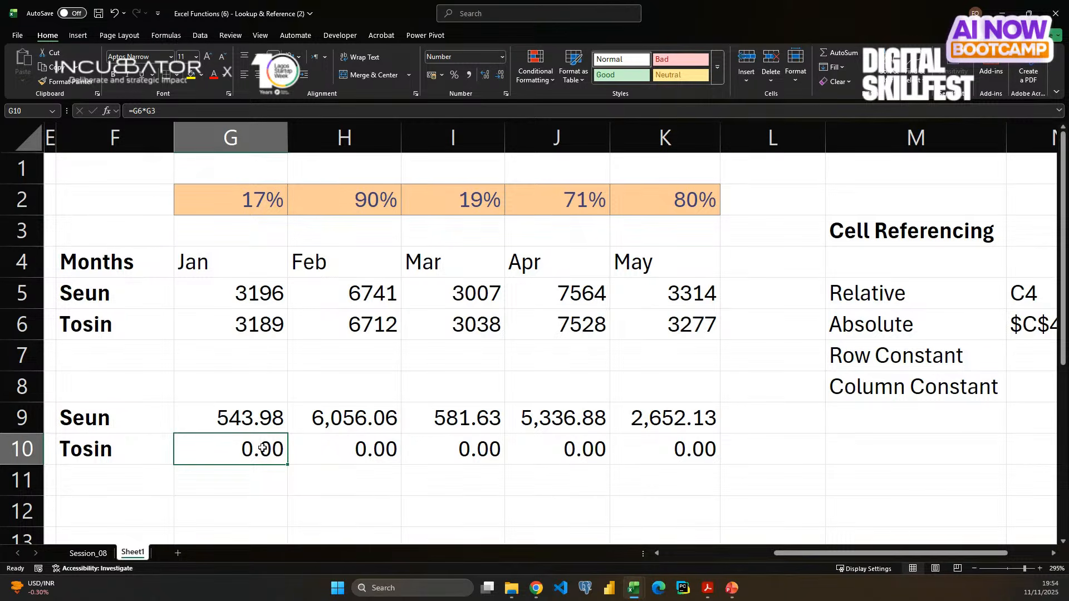
double_click(263, 448)
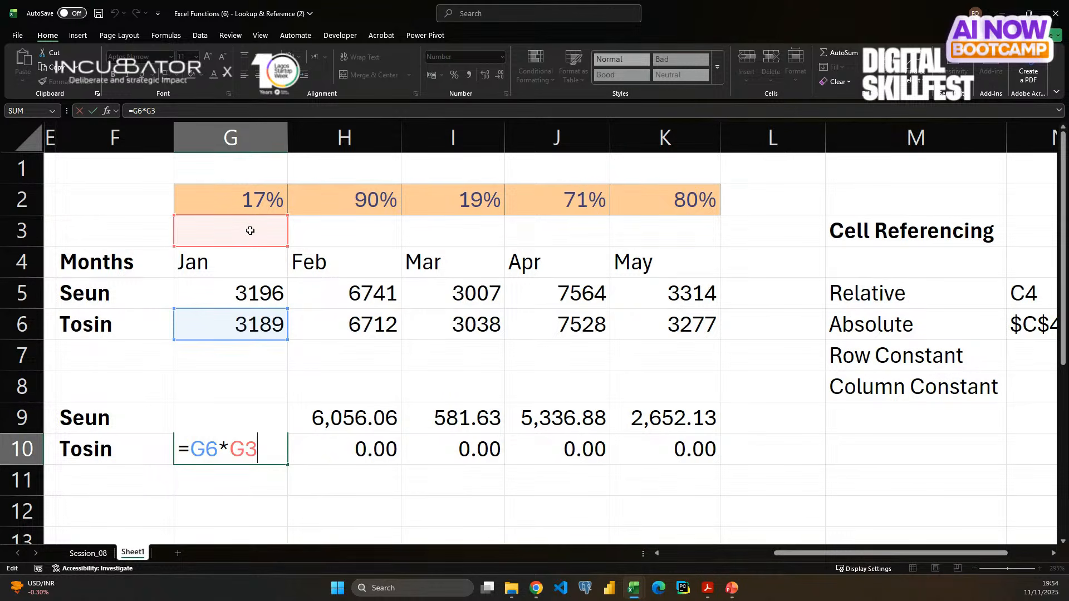
key(Escape)
click(224, 420)
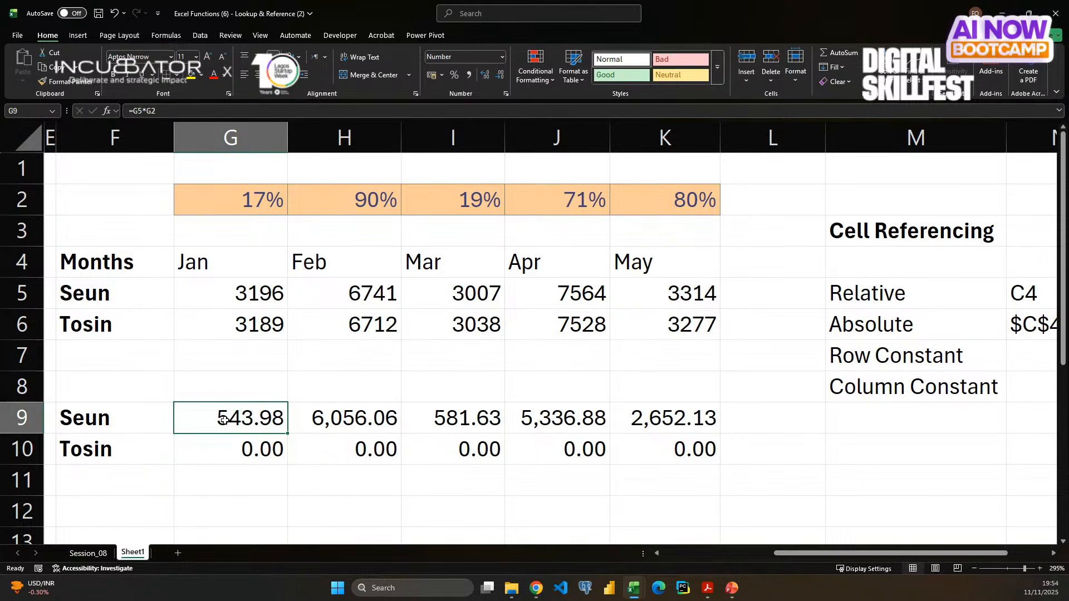
drag(239, 196, 638, 203)
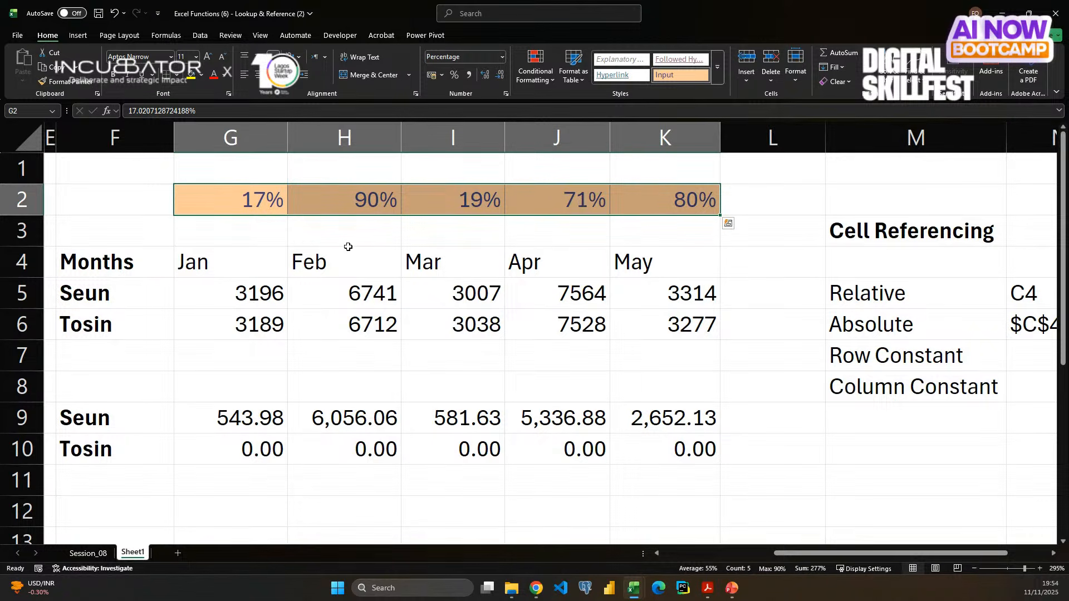
mouse_move(266, 203)
mouse_down()
mouse_move(266, 227)
mouse_move(262, 203)
mouse_up()
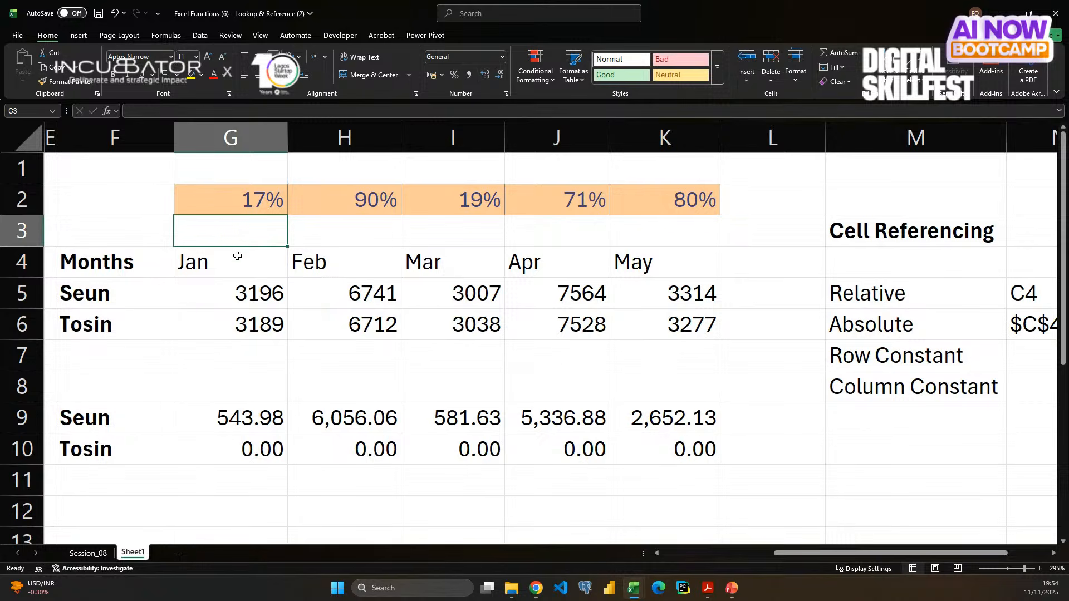
- Clear the calculated values in G9:K10 for both people
drag(221, 412, 670, 444)
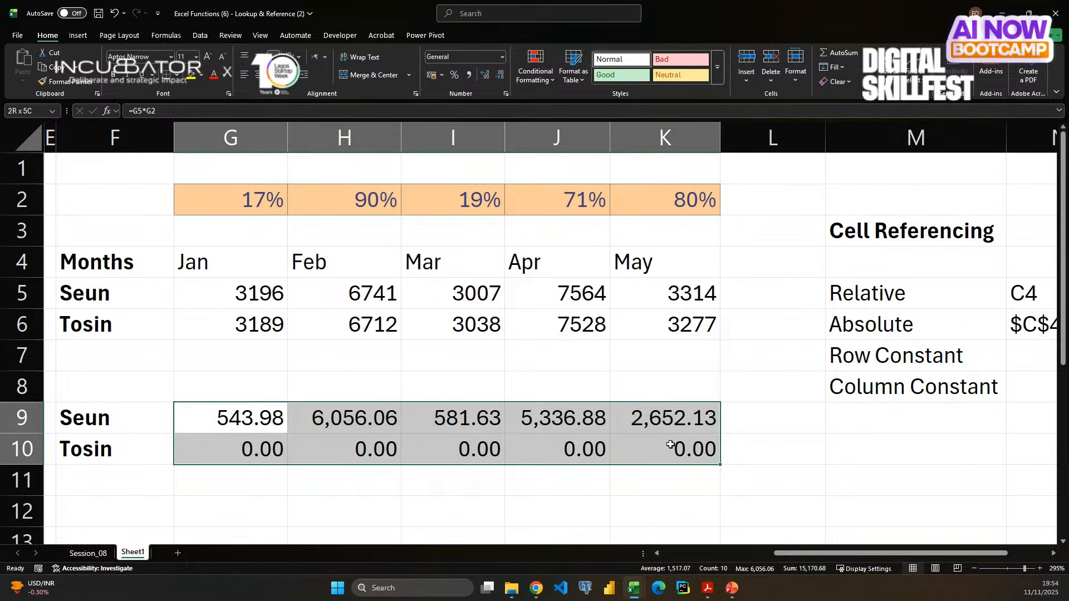
key(Delete)
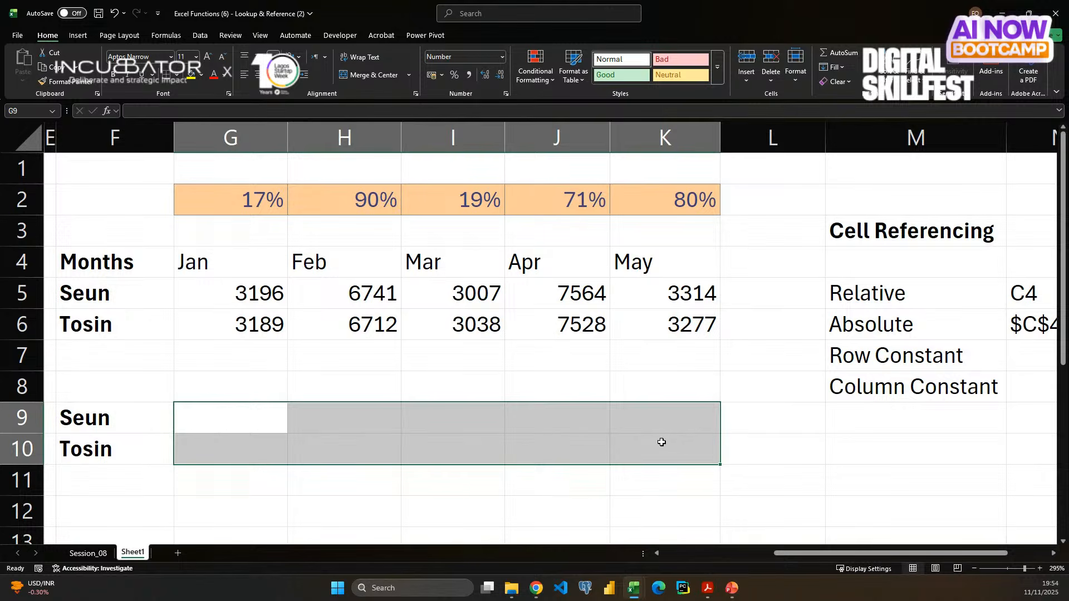
click(258, 418)
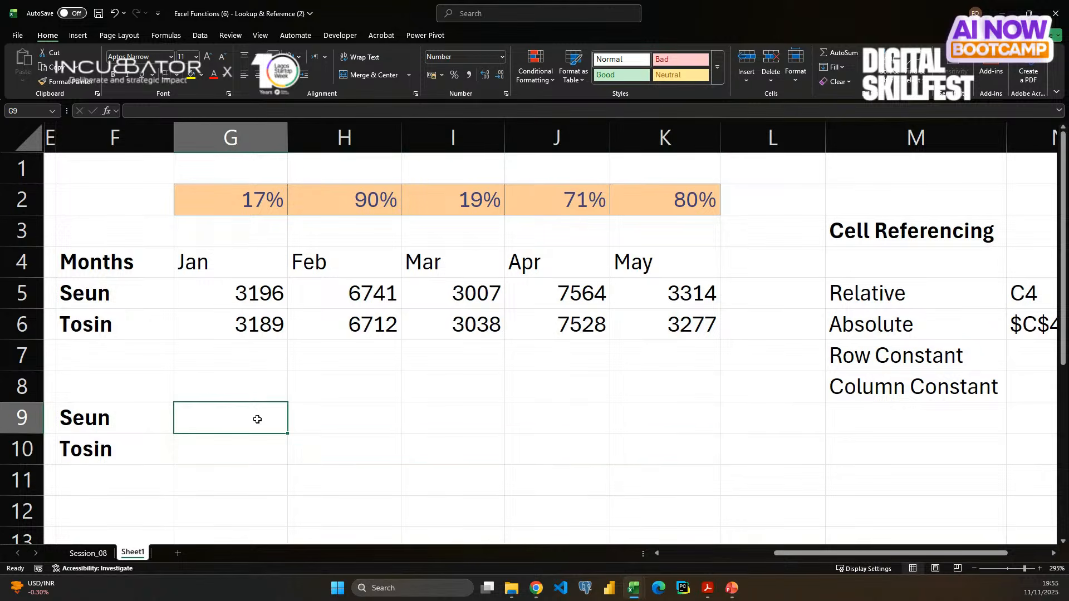
- Examine how the percentages stay in row 2 while their columns change from G to K, alongside the targets in row 5
click(244, 145)
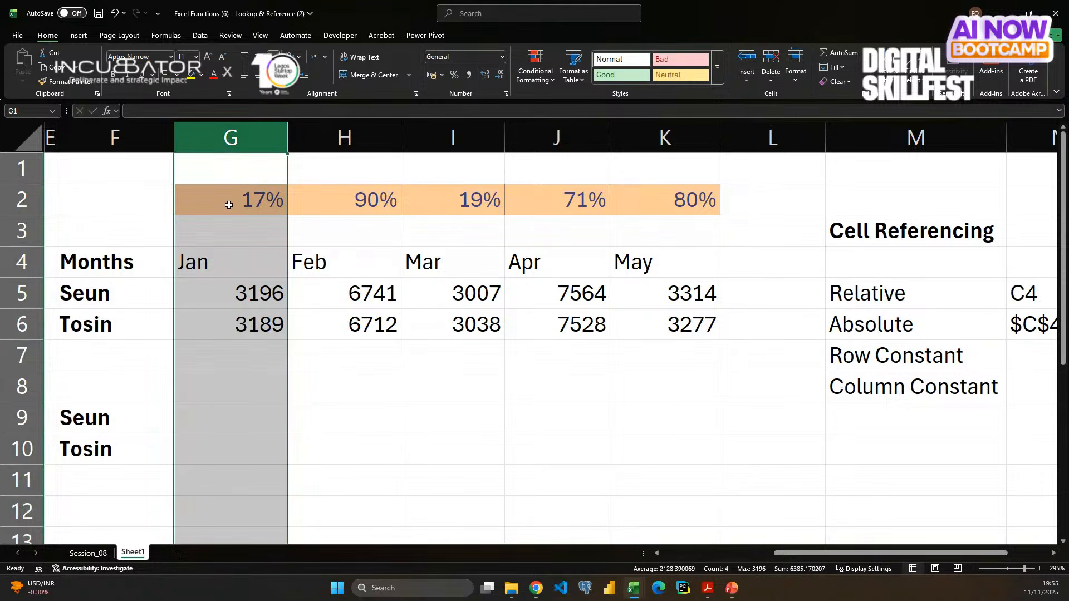
drag(259, 231, 516, 237)
click(202, 126)
click(208, 212)
click(44, 199)
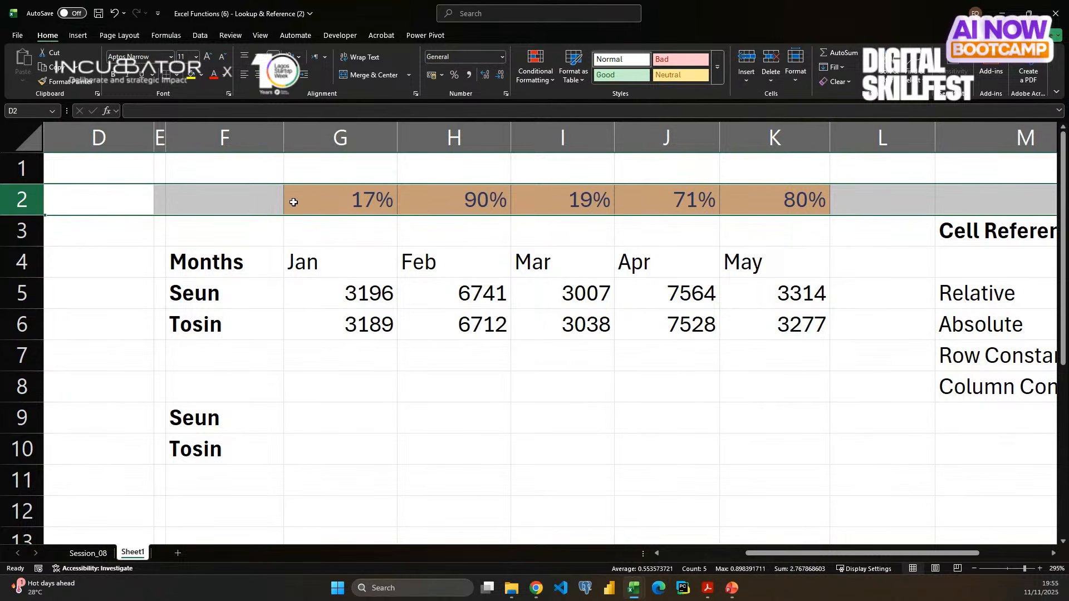
drag(344, 226, 780, 229)
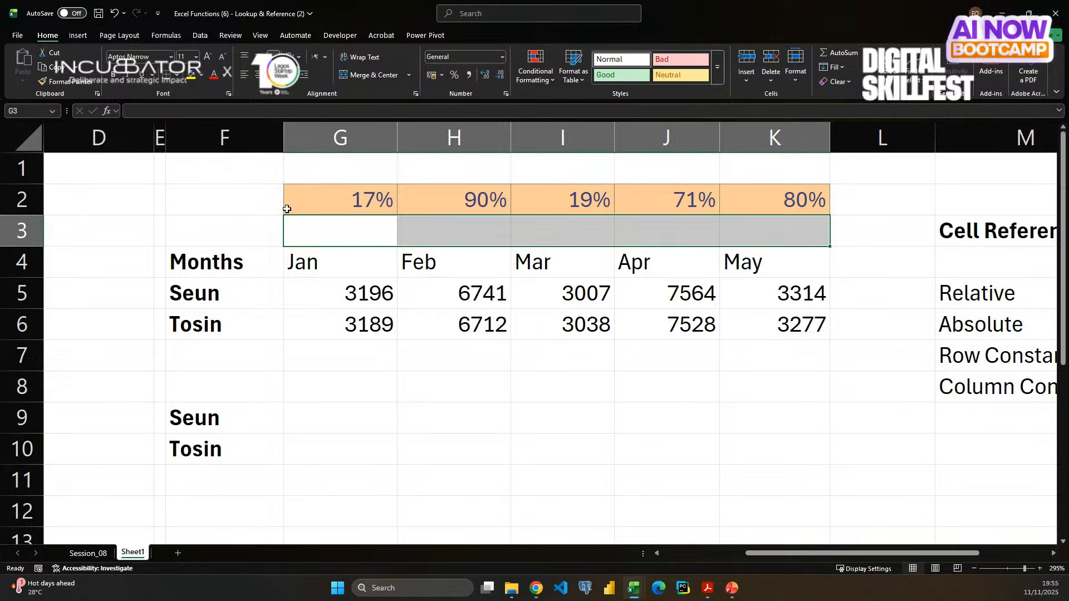
click(28, 203)
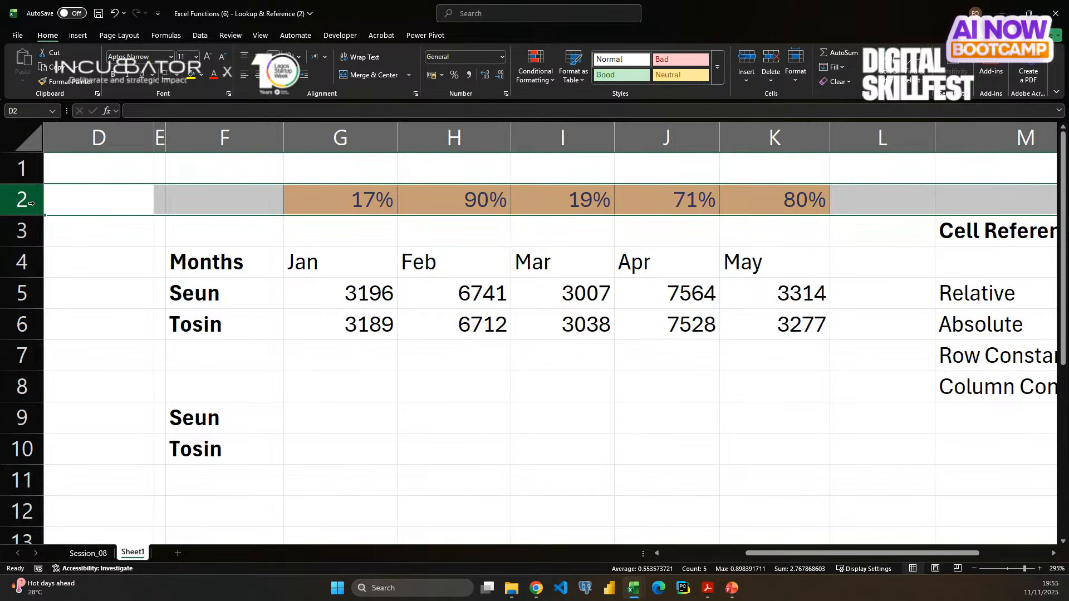
click(345, 141)
drag(344, 141, 773, 137)
click(388, 303)
drag(388, 303, 764, 291)
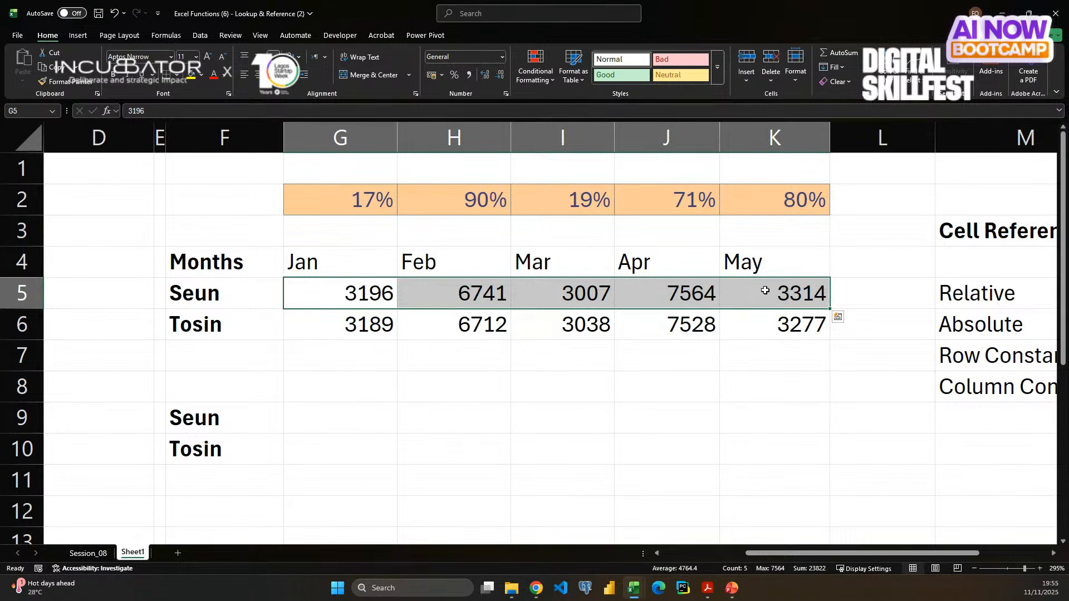
- Enter =G5*G$2 in G9, multiplying the first person's January target by the percentage with only its row locked
click(355, 424)
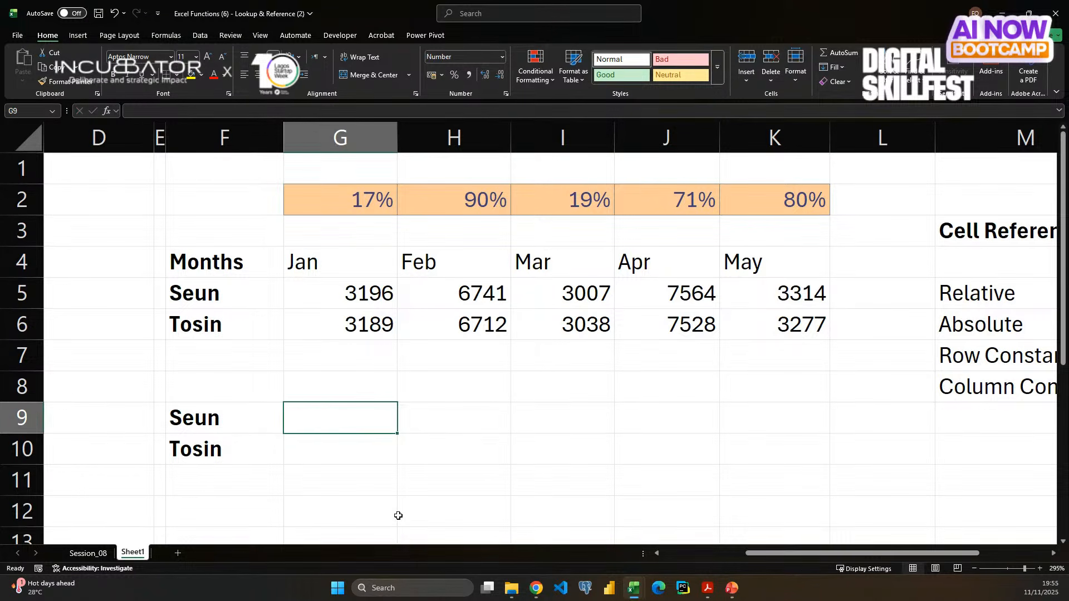
text(=)
click(345, 291)
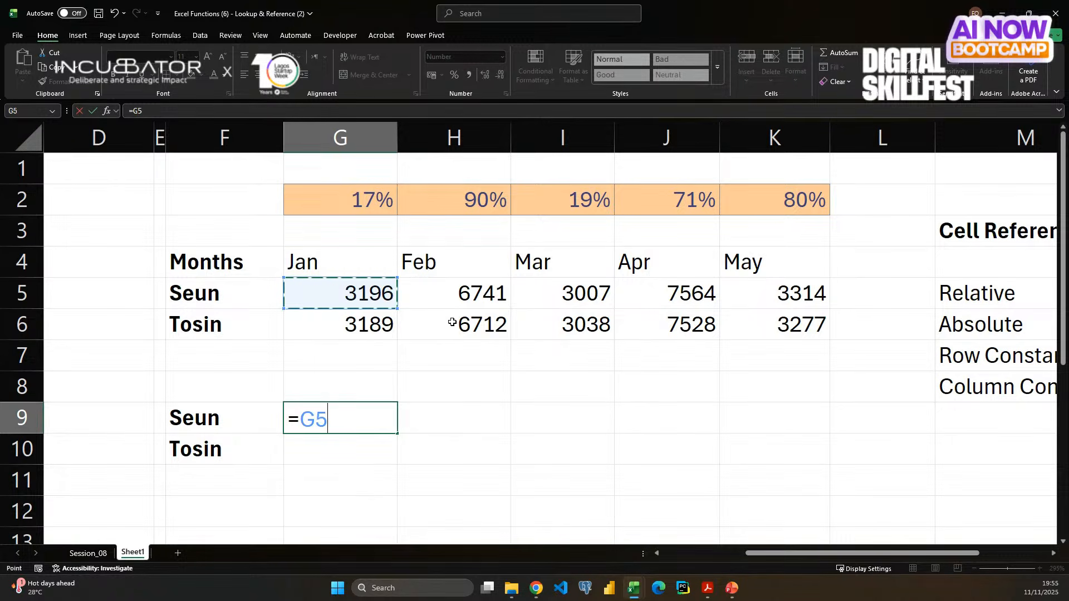
text(*)
click(346, 202)
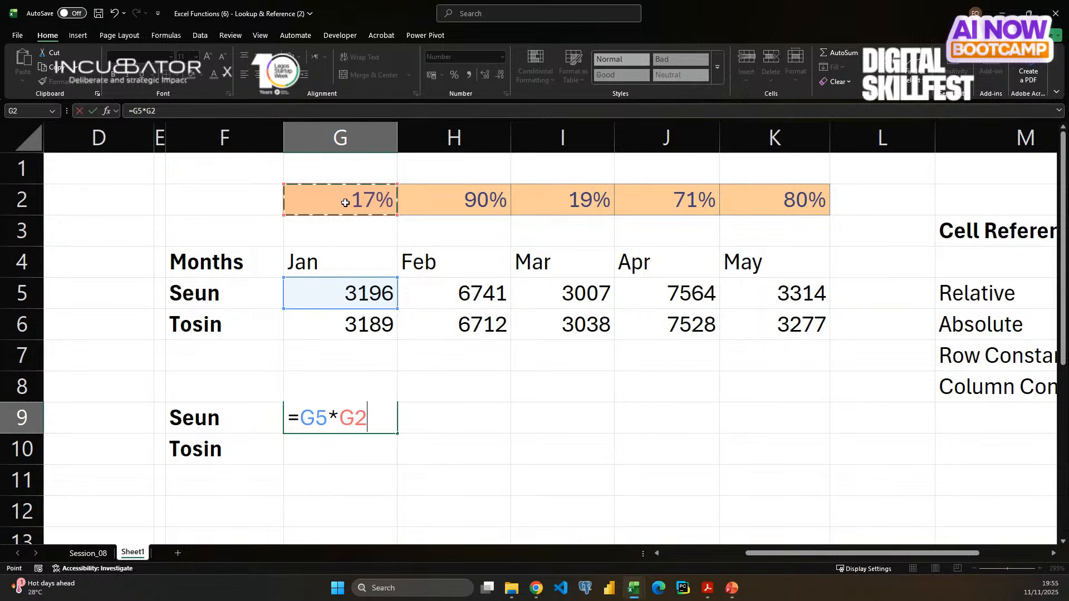
key(F4)
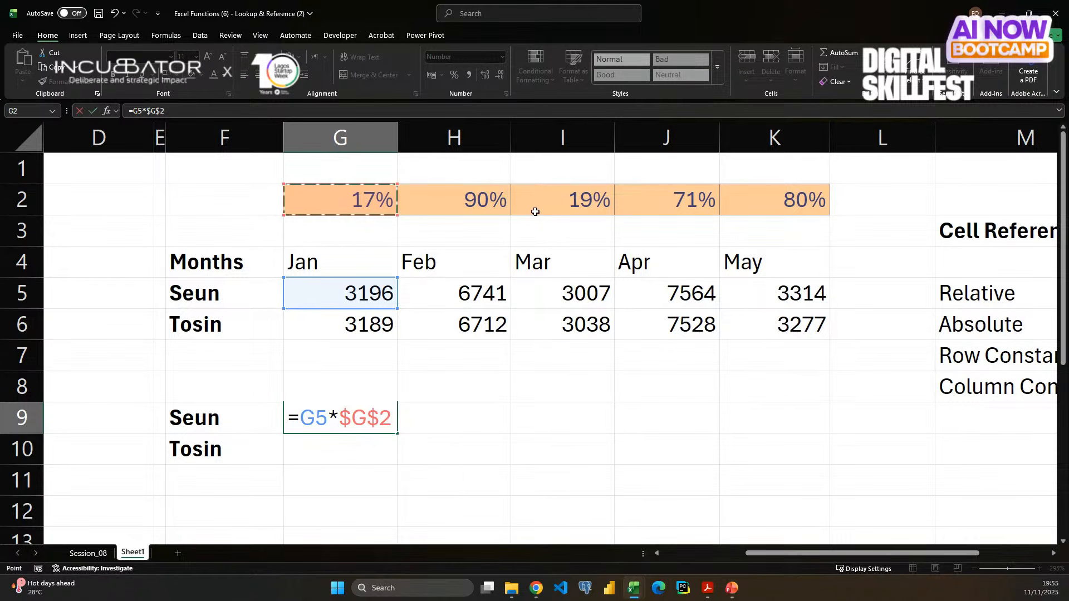
key(F4)
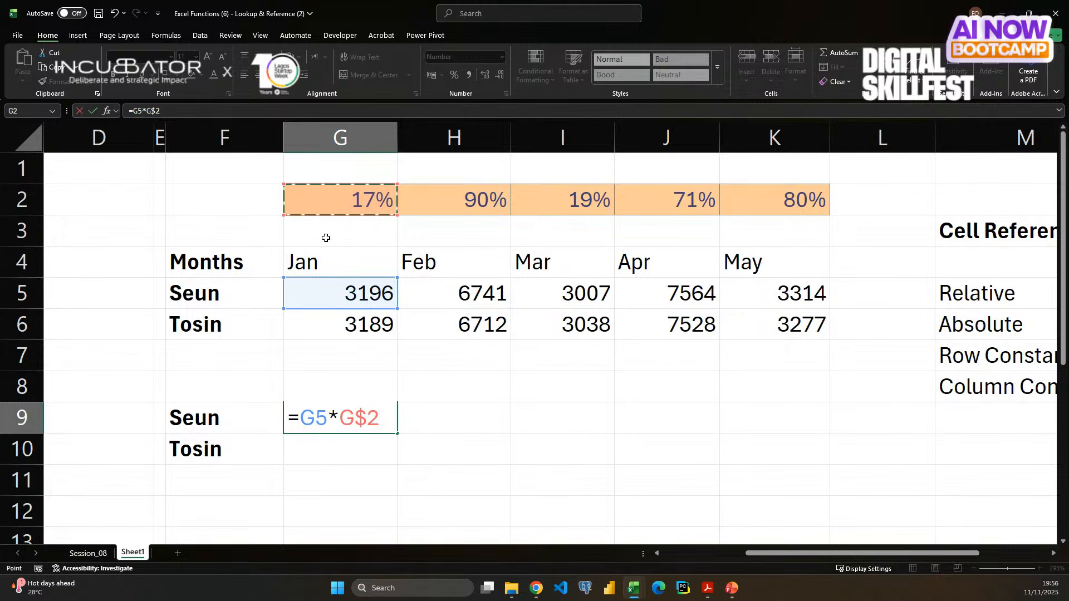
key(Return)
key(Up)
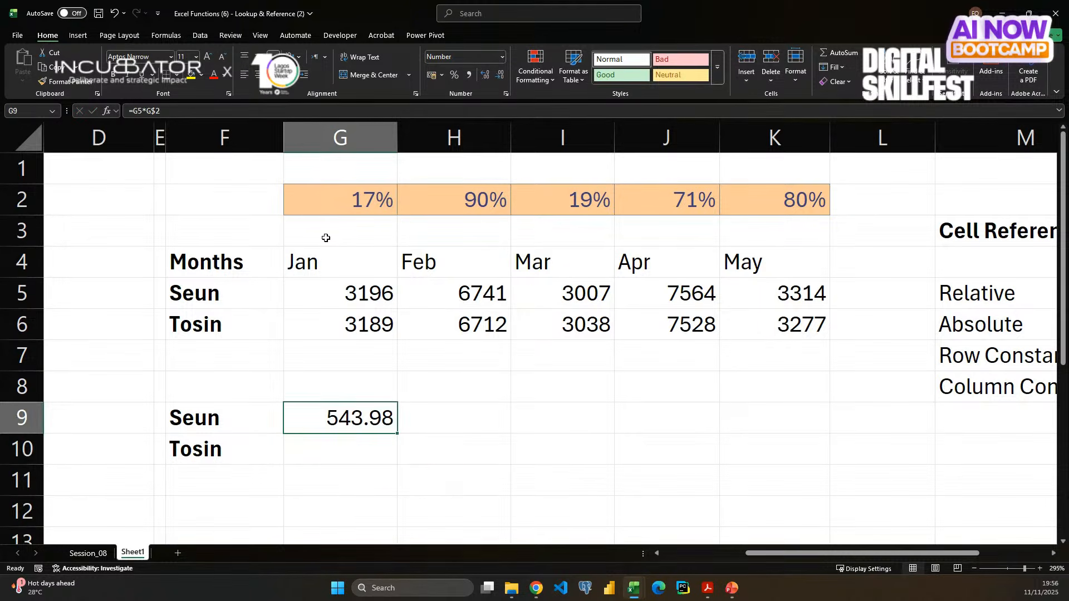
- Fill the G9 formula across to column K, and copy the whole row down to row 10
key(shift+Right)
key(shift+Right)
key(shift+Right)
key(shift+Right)
key(ctrl+r)
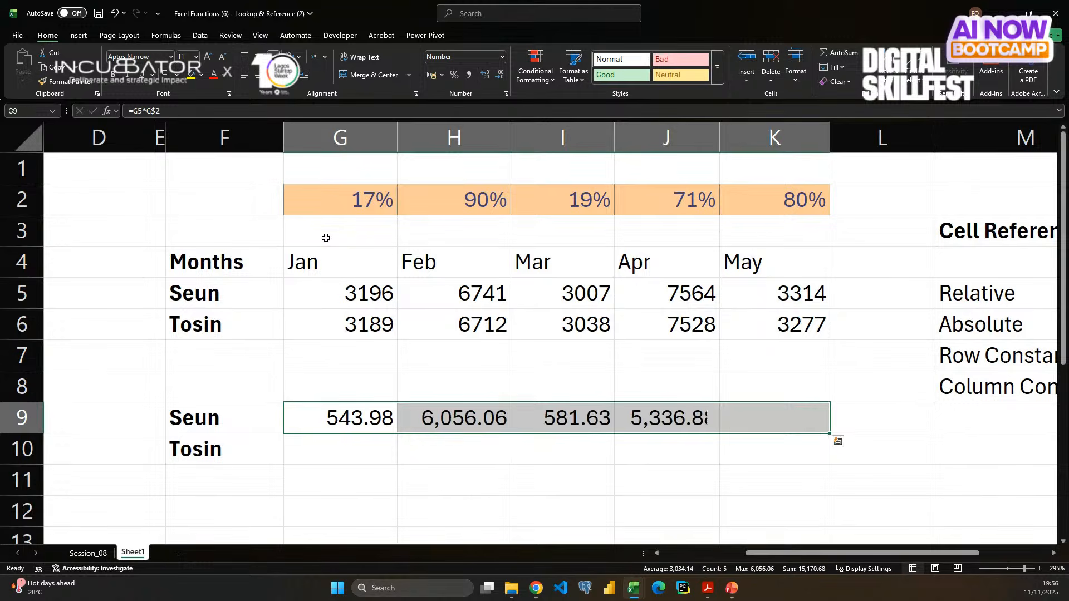
key(shift+Down)
key(ctrl+d)
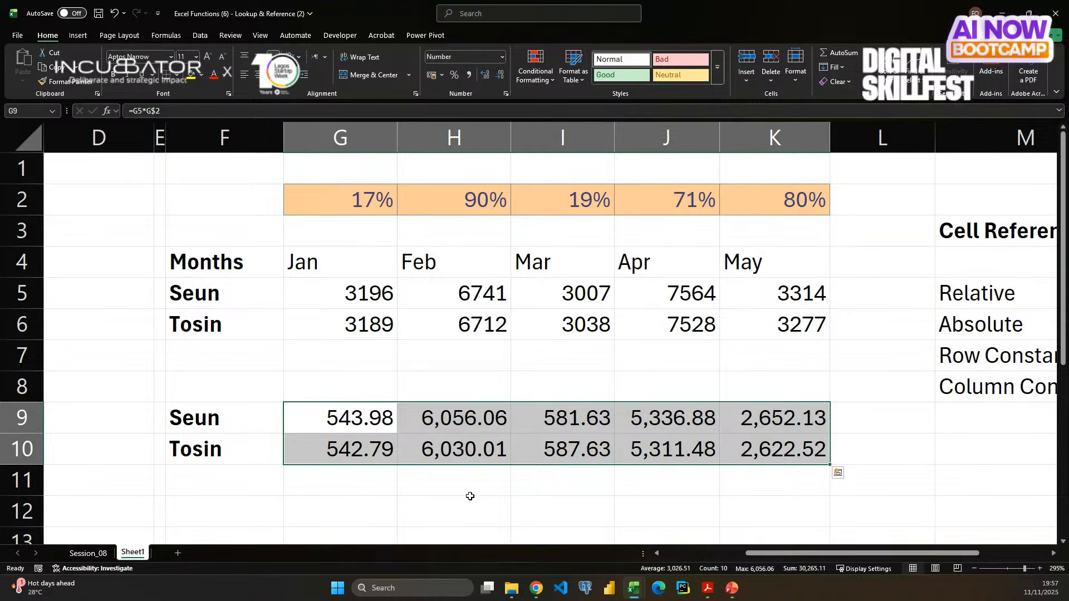
- Clear the calculated results in G9:K10 and return to G9
key(Delete)
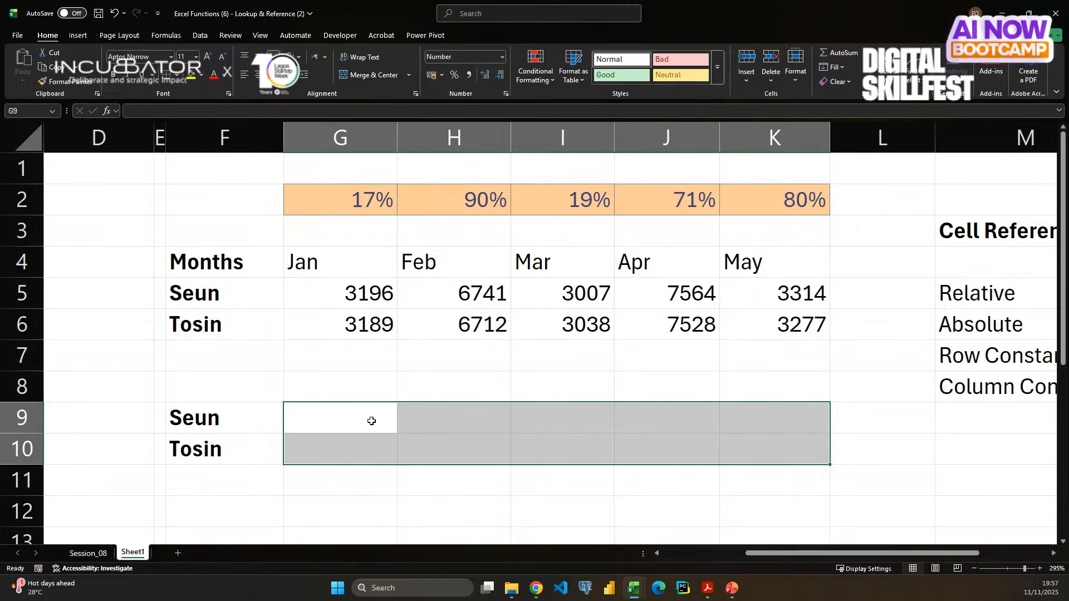
click(353, 417)
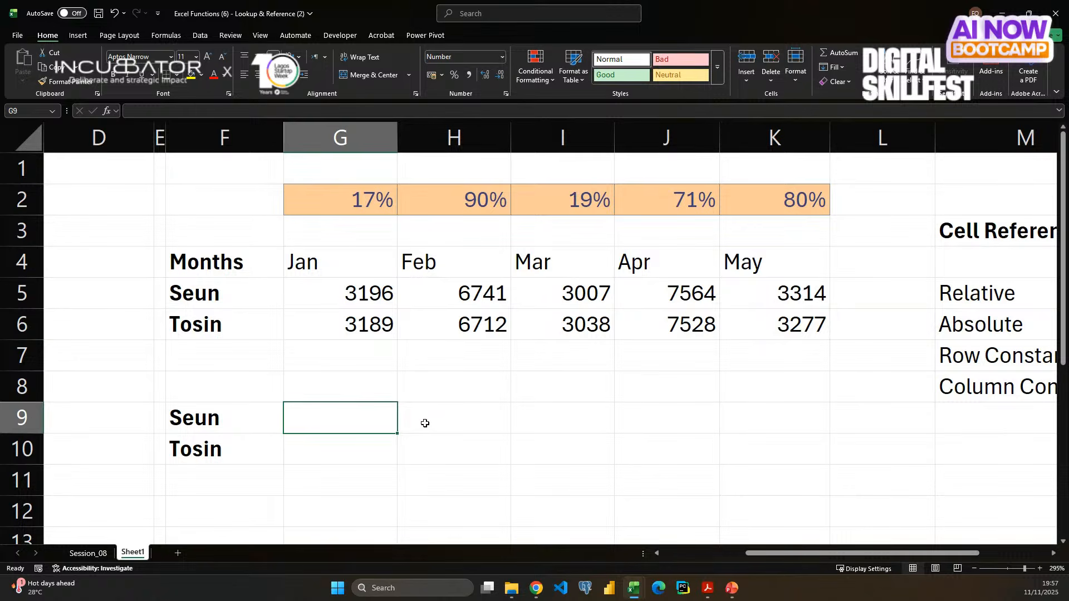
- Examine the percentages in G2:K2 one by one, from the January column to the May column
click(80, 36)
click(347, 239)
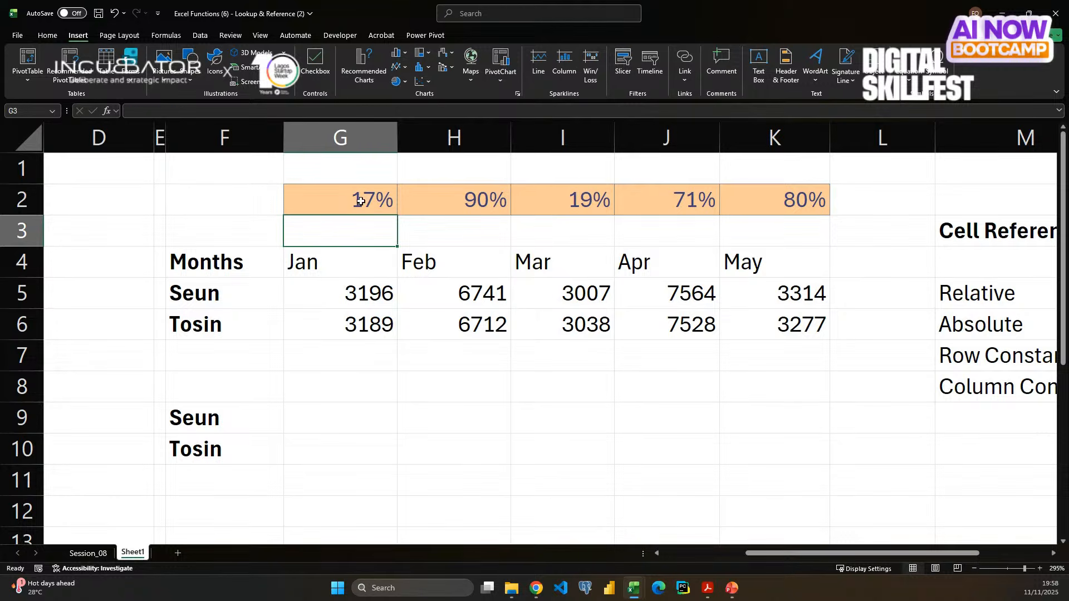
drag(358, 200, 788, 208)
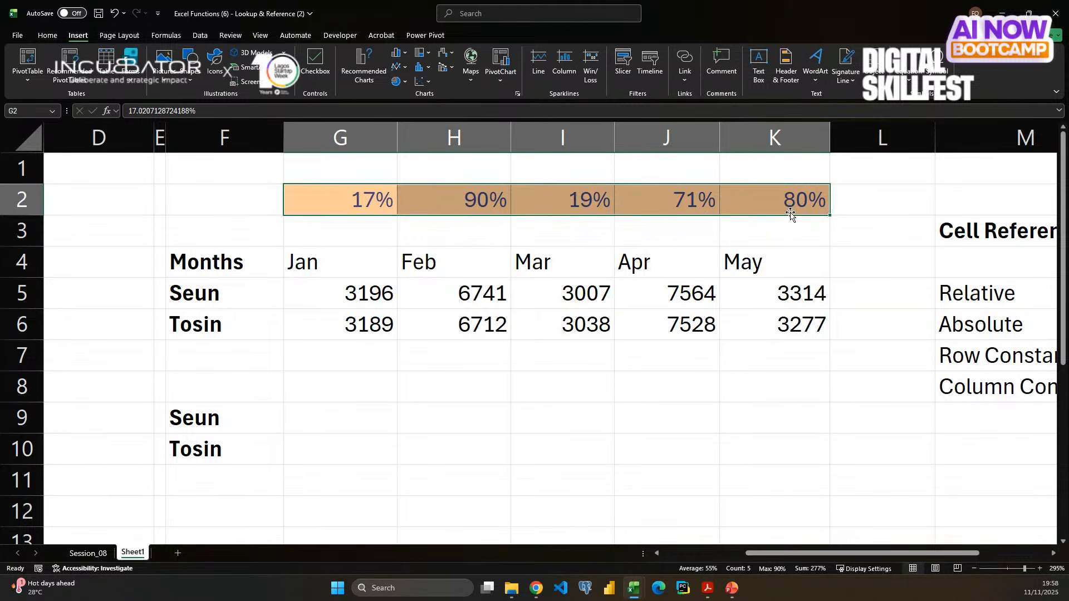
click(376, 203)
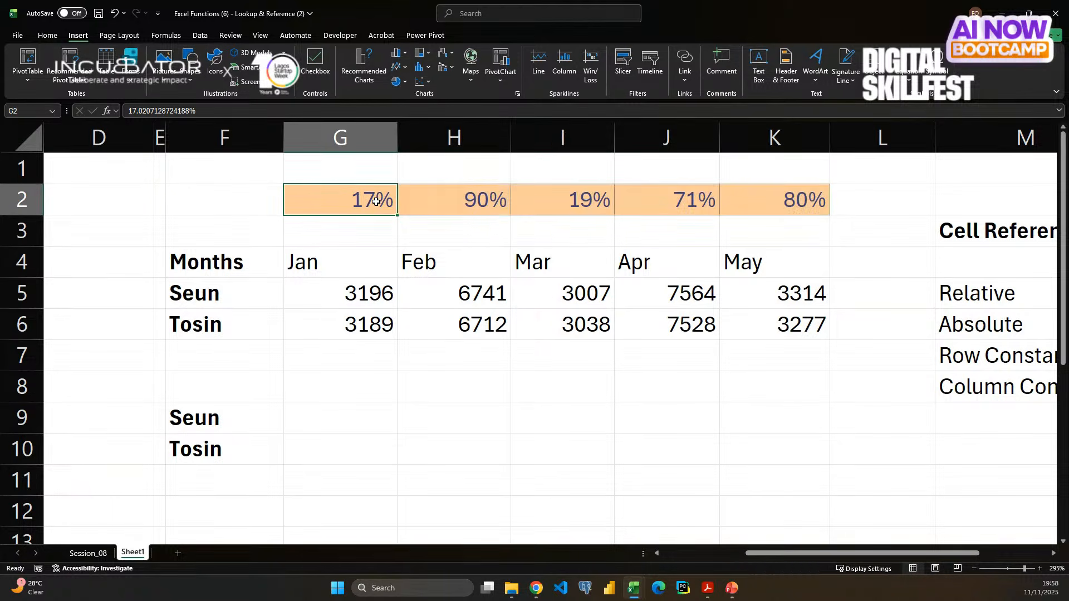
drag(396, 200, 525, 196)
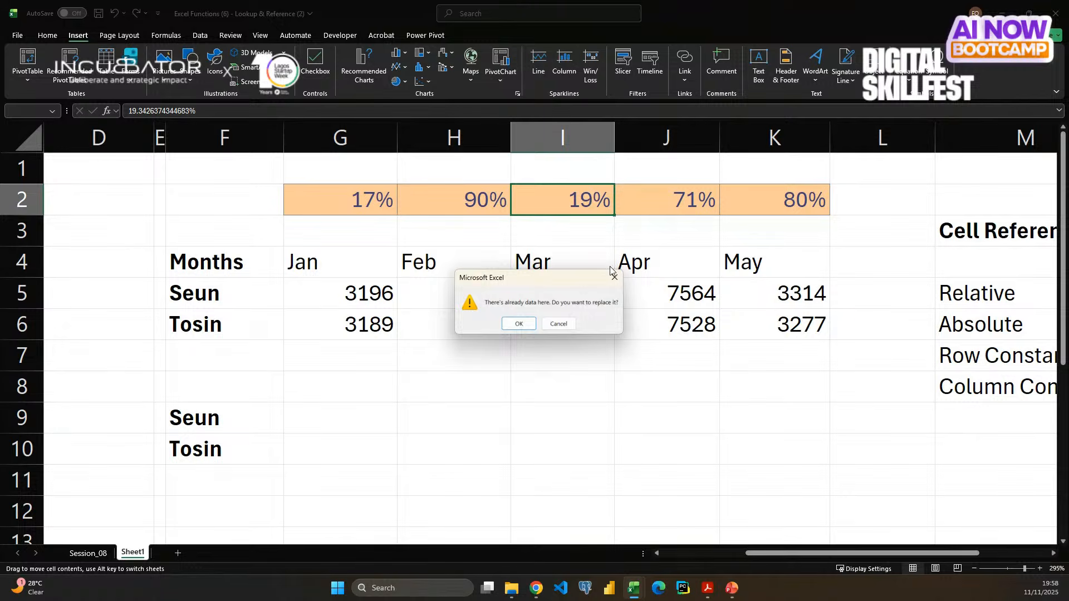
key(Escape)
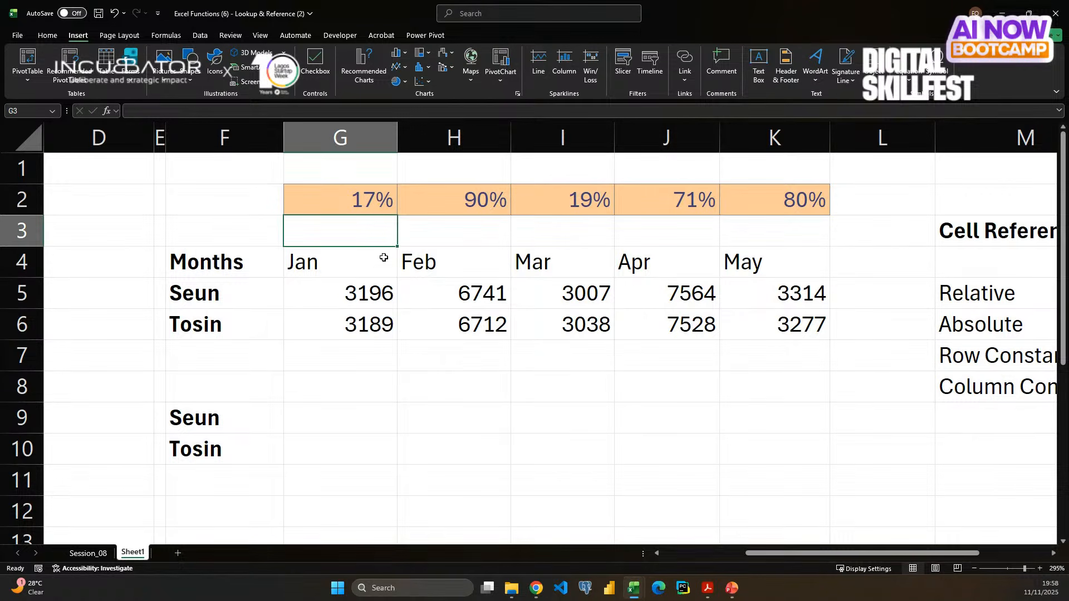
click(354, 192)
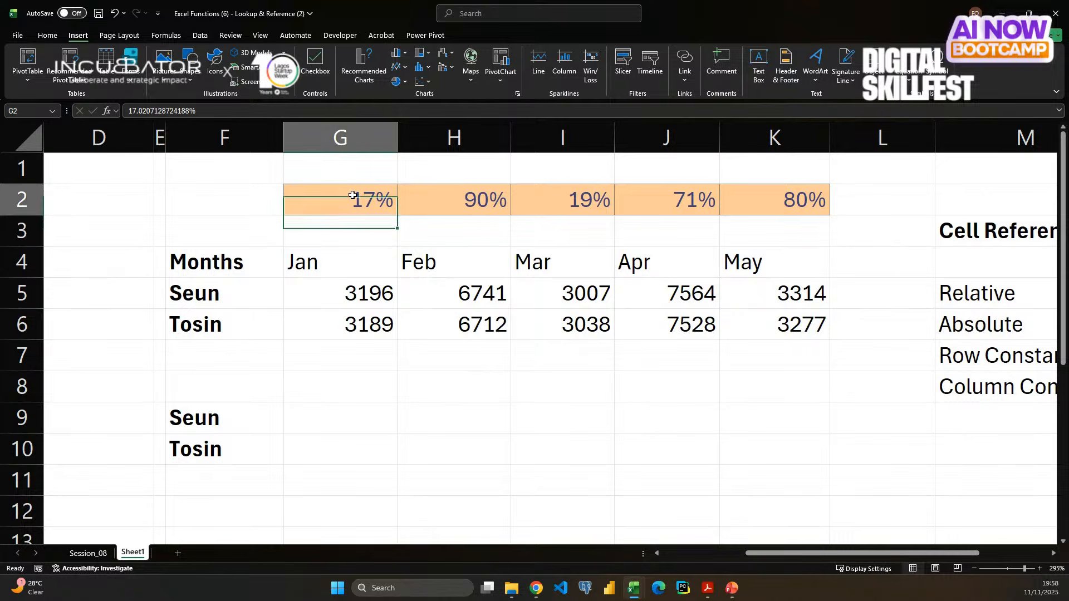
click(345, 267)
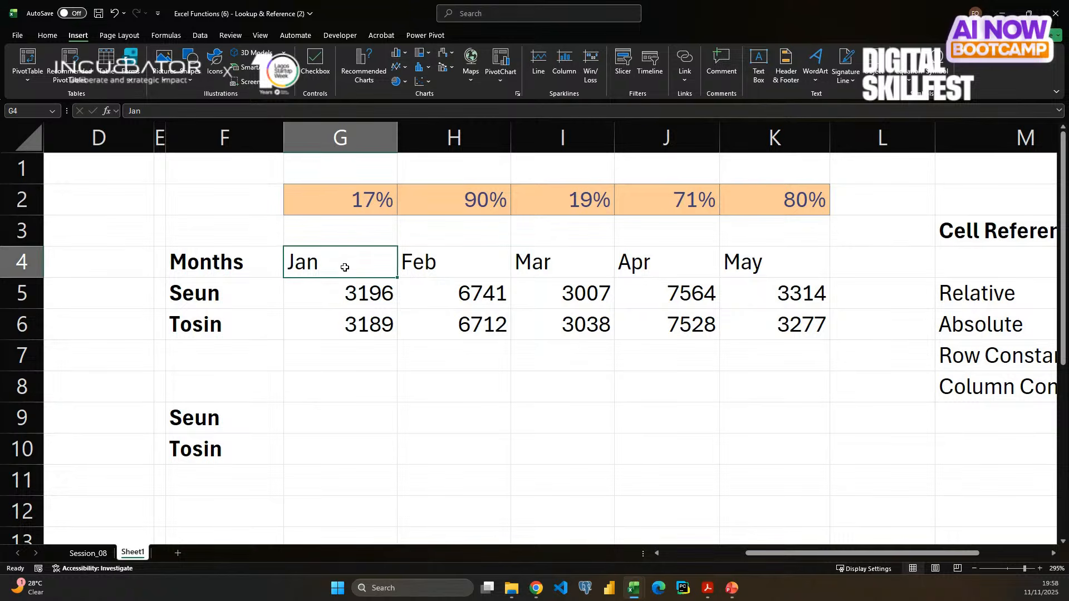
click(360, 201)
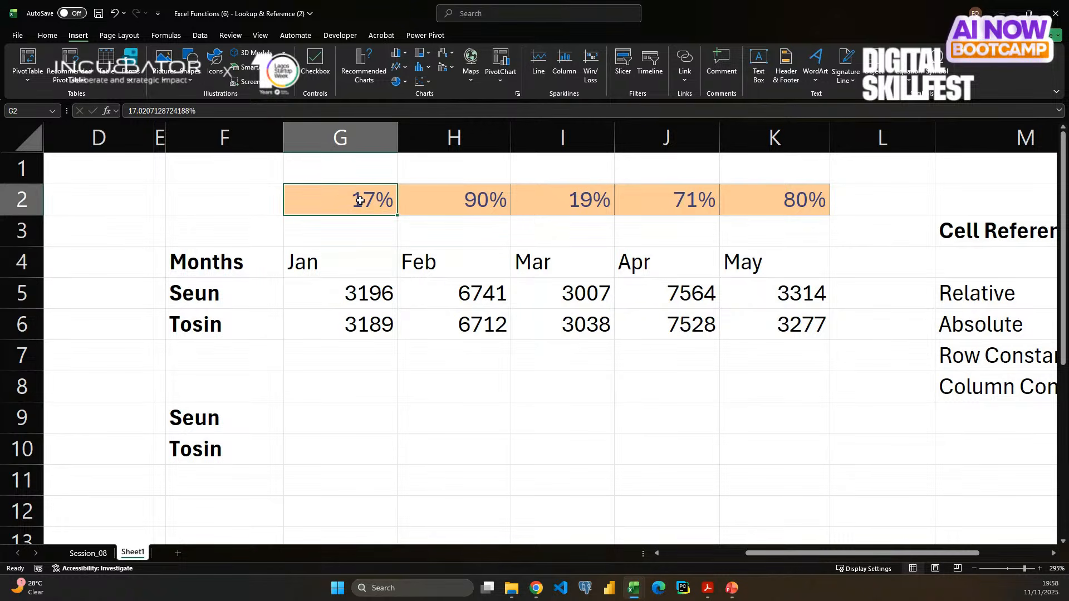
click(452, 201)
click(556, 202)
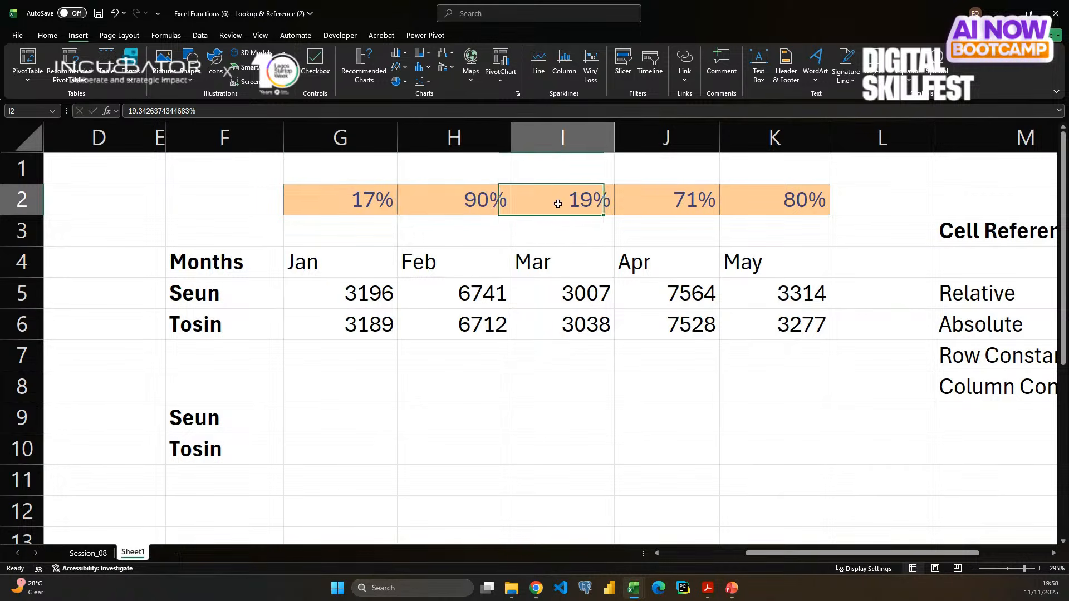
click(661, 198)
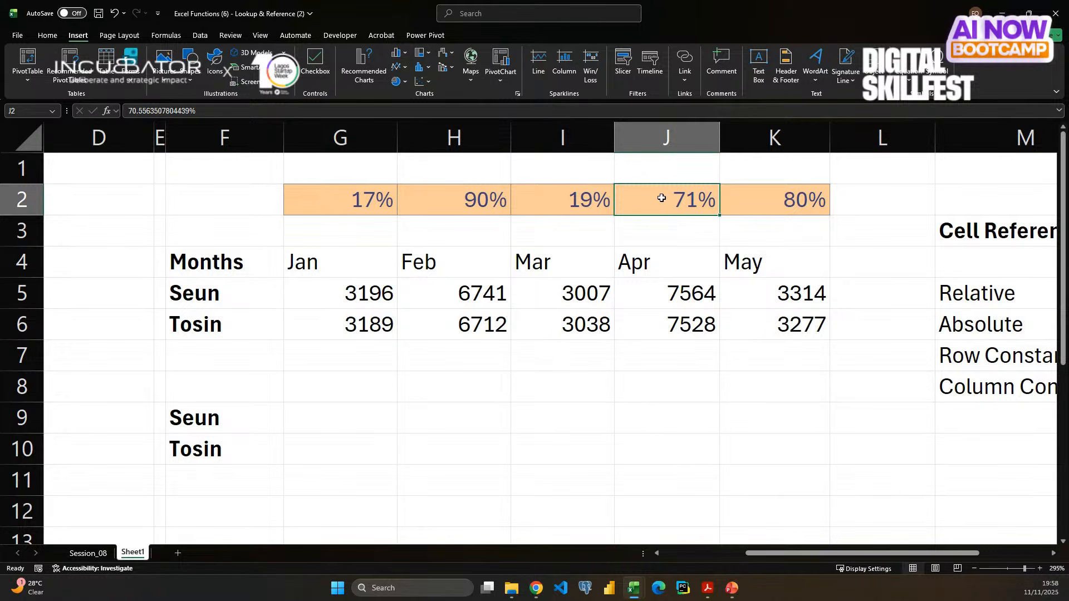
click(769, 199)
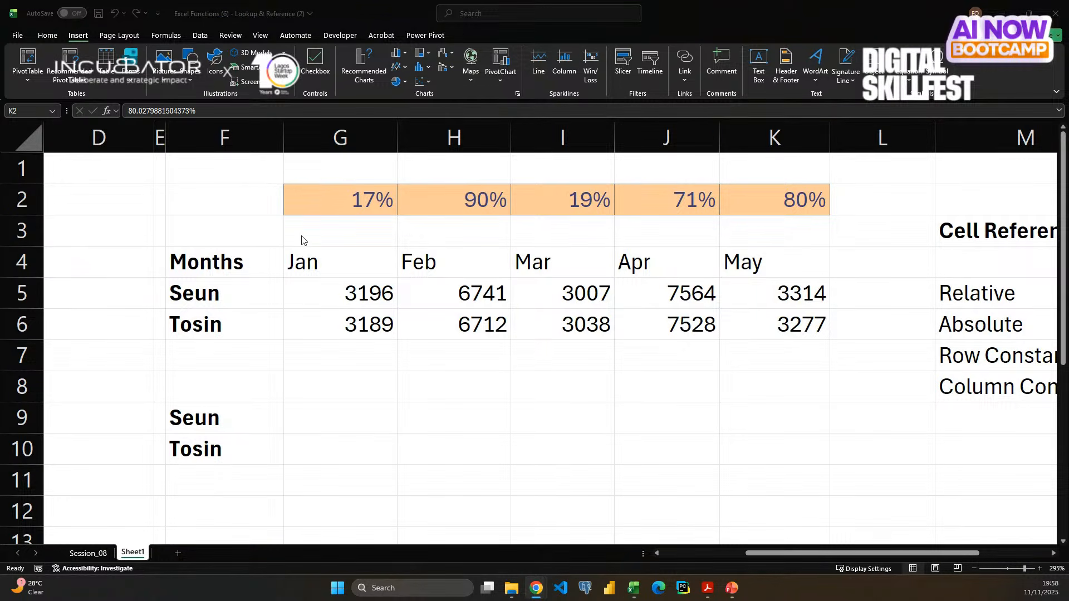
- Compare moving across the percentages in row 2 with moving down column G from G2 to the empty cell below
click(352, 296)
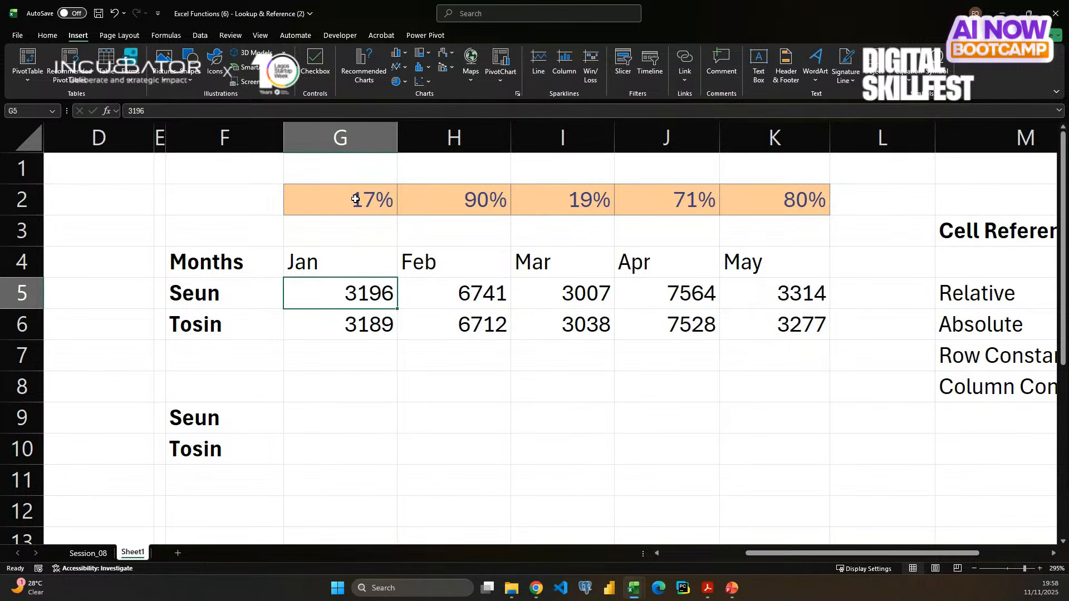
drag(333, 242, 730, 232)
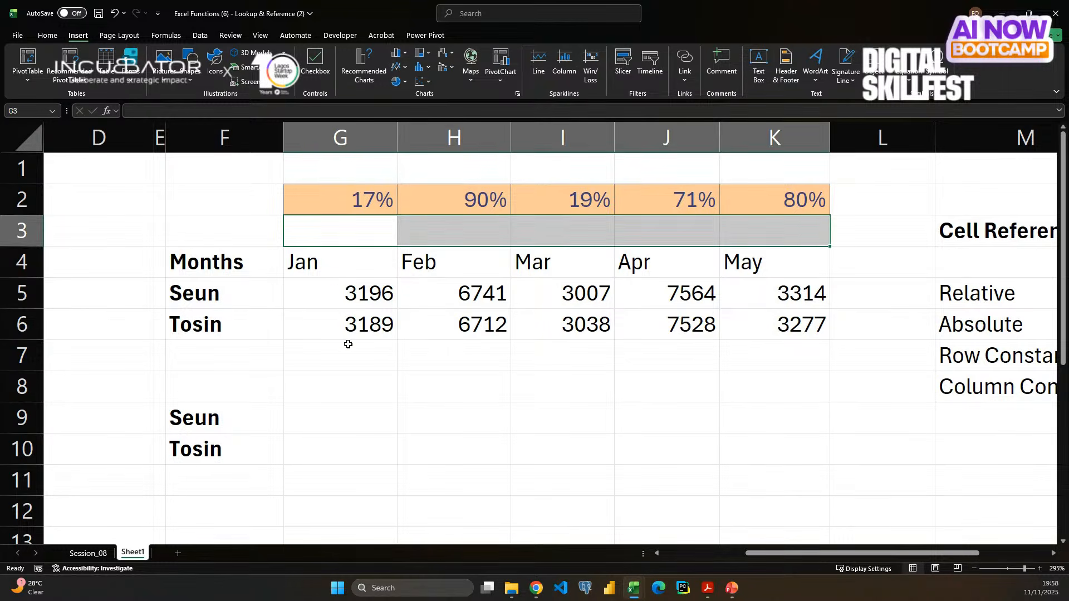
click(346, 360)
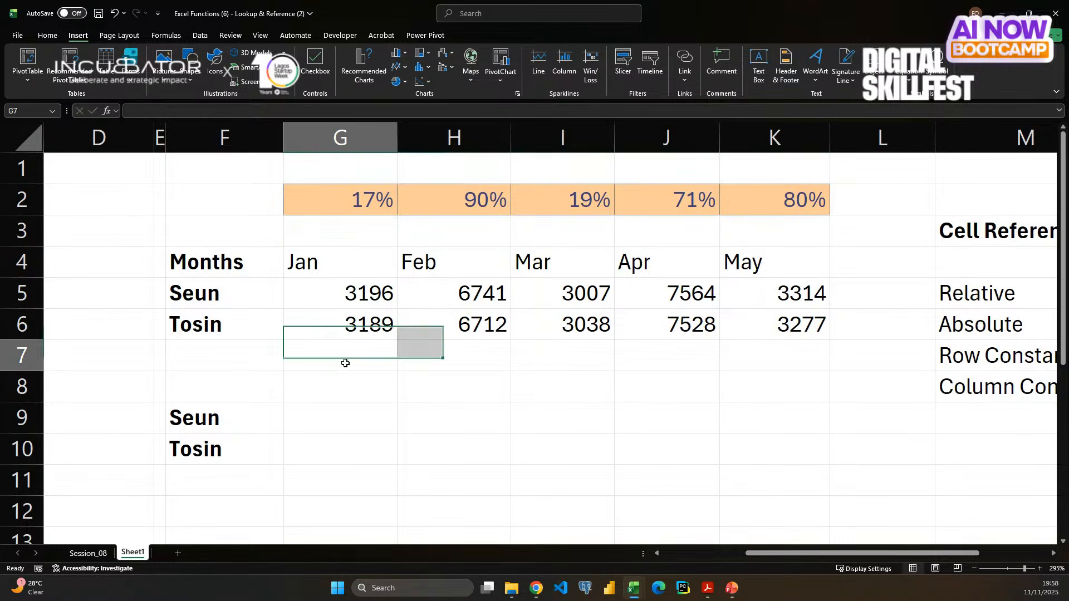
click(420, 359)
click(380, 204)
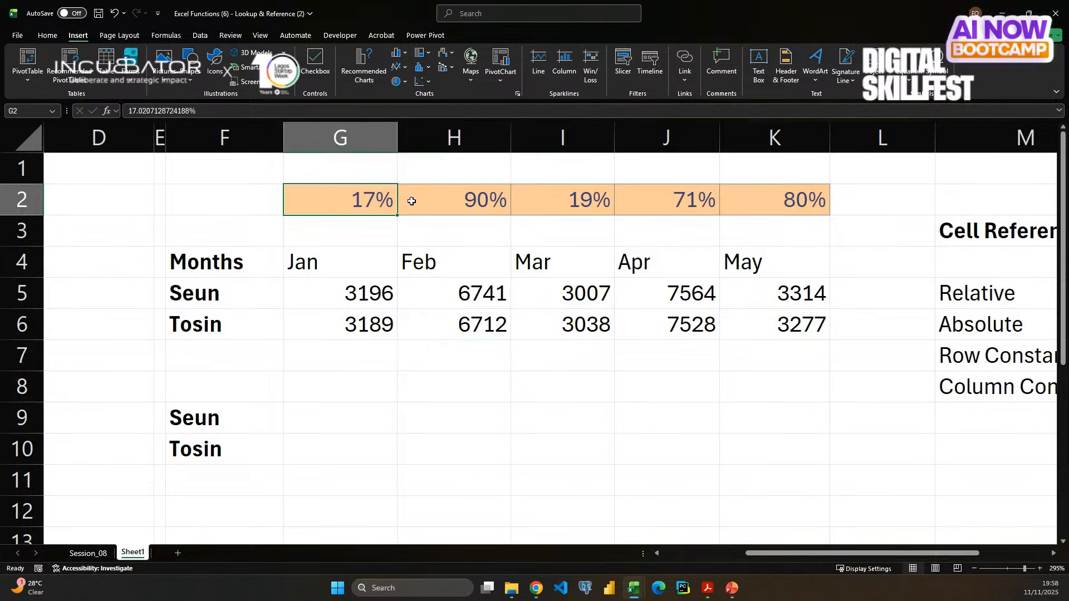
click(439, 201)
click(523, 201)
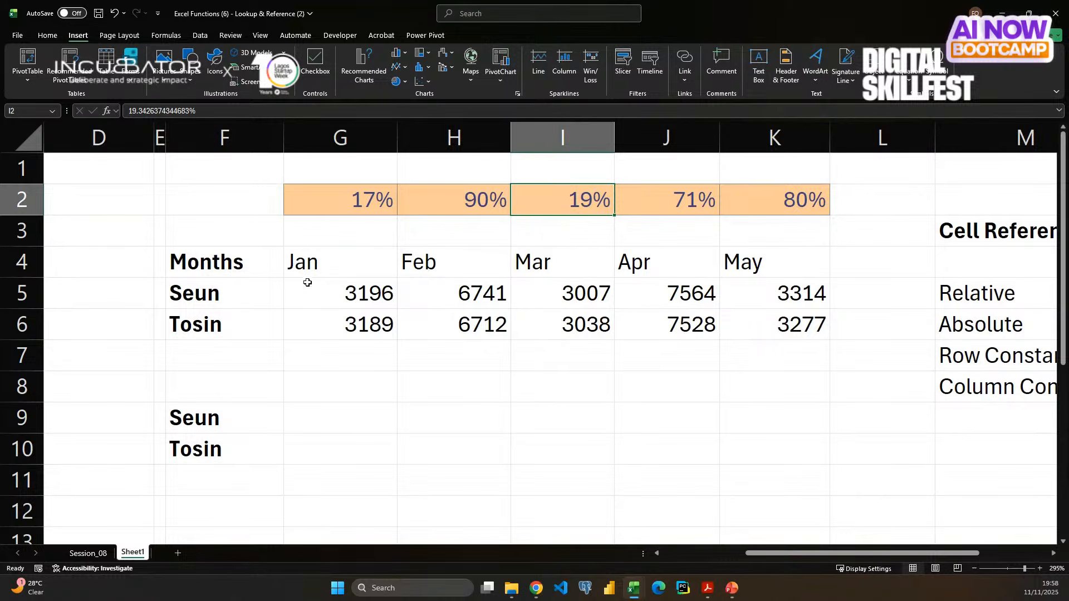
drag(356, 356, 351, 405)
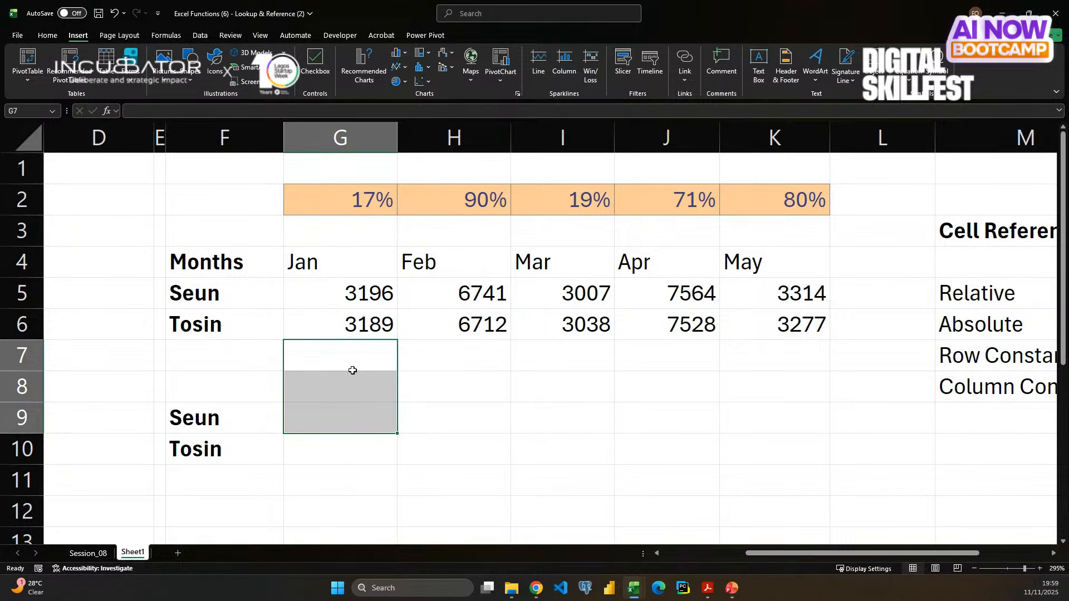
click(347, 198)
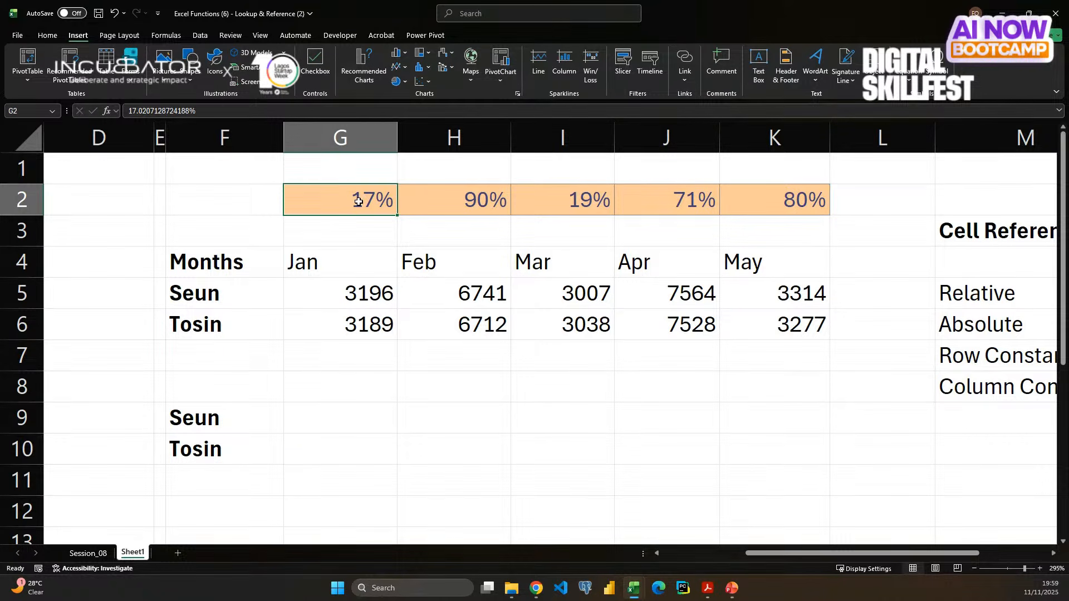
drag(358, 201, 358, 228)
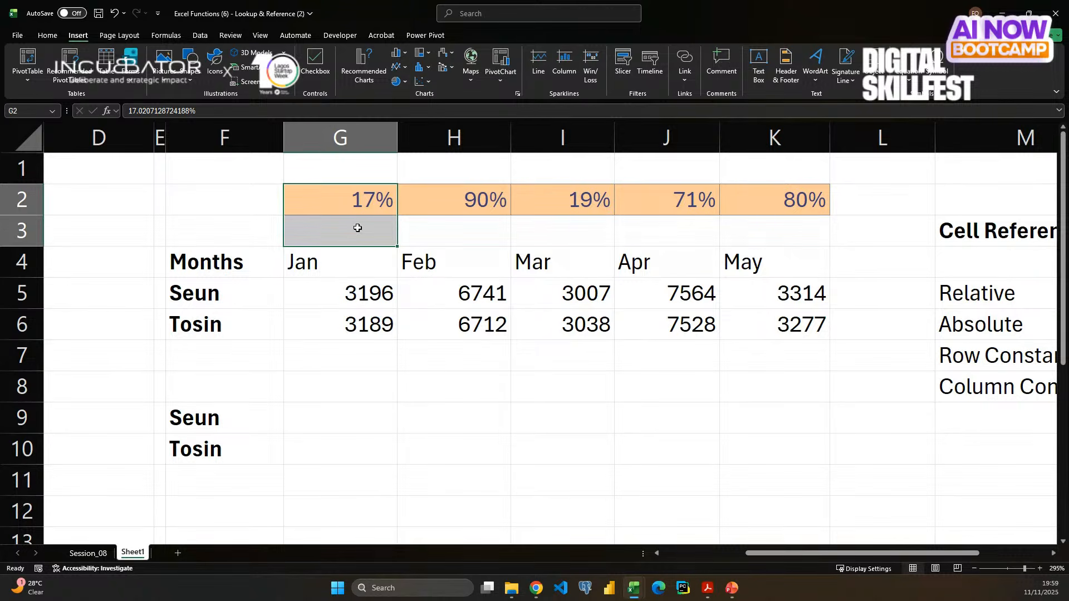
click(341, 203)
drag(340, 203, 734, 194)
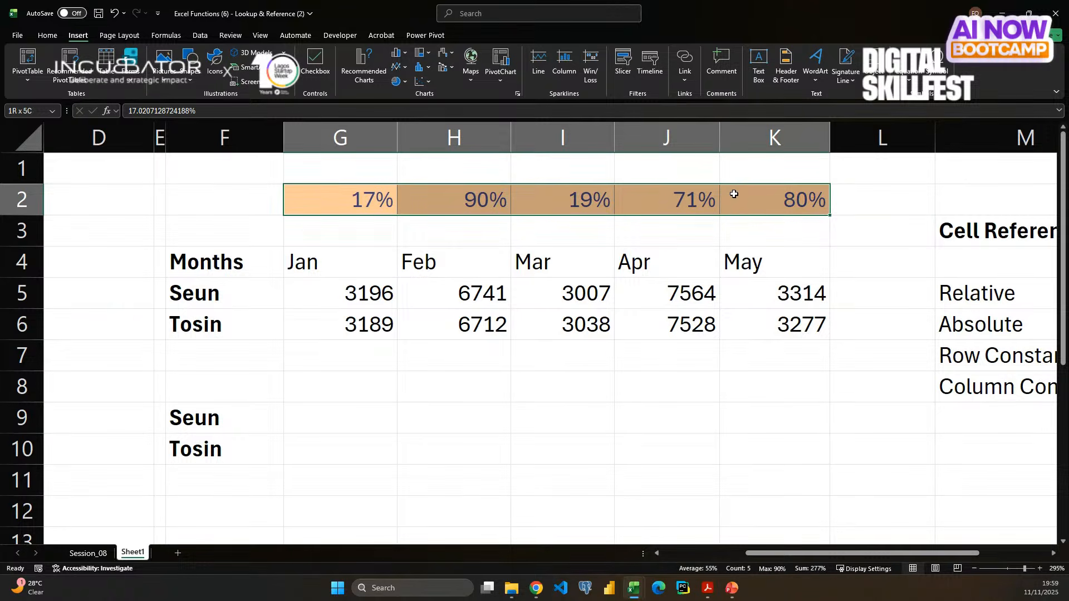
drag(373, 196, 369, 231)
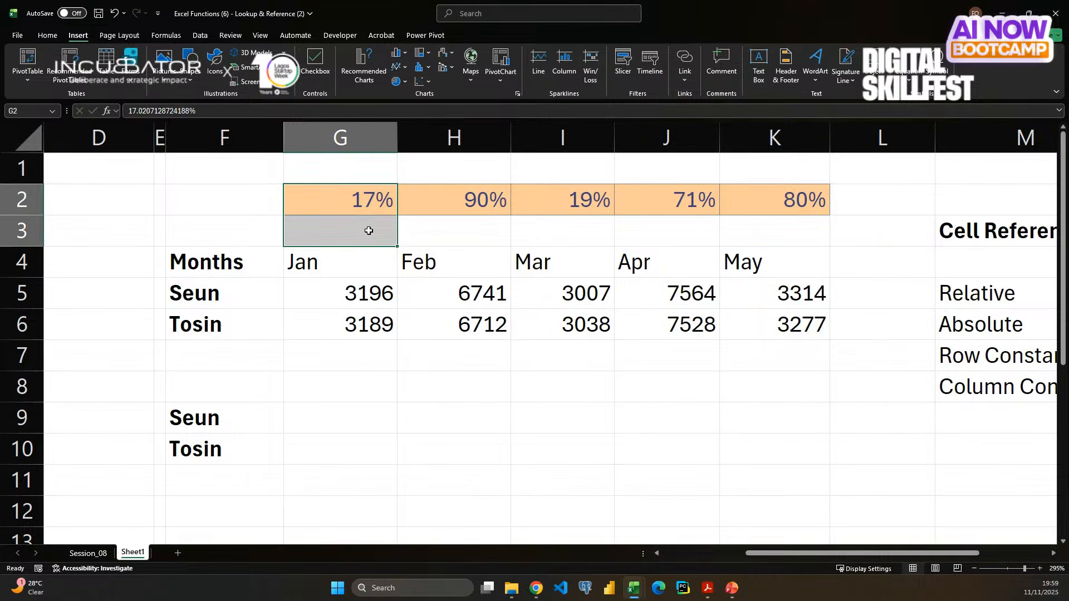
drag(324, 198, 545, 195)
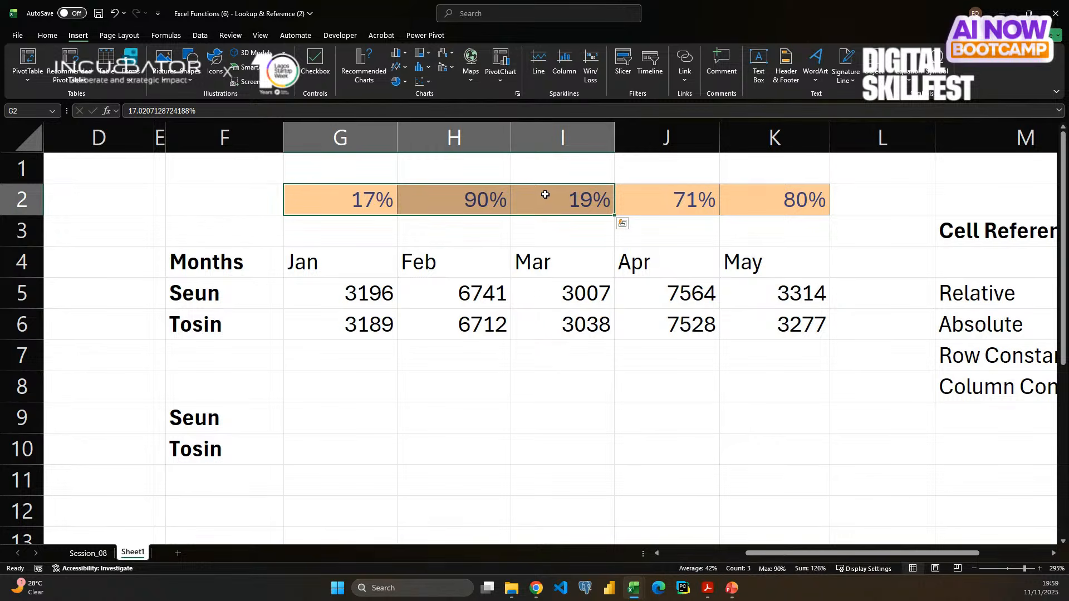
drag(362, 200, 358, 231)
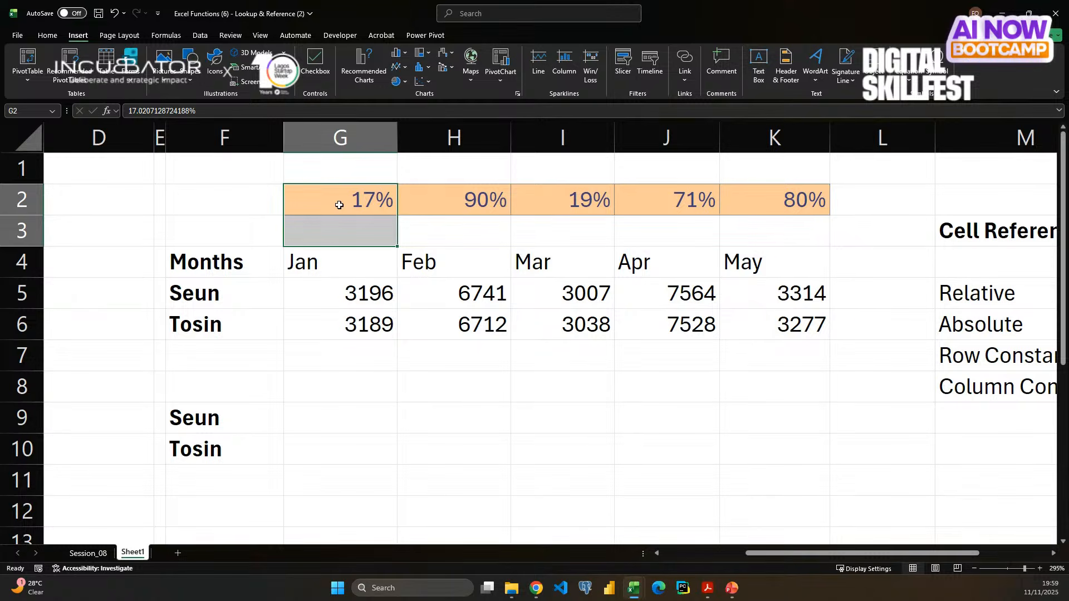
- Start a formula in G9 that multiplies the January target in G5 by the percentage in G2
click(321, 414)
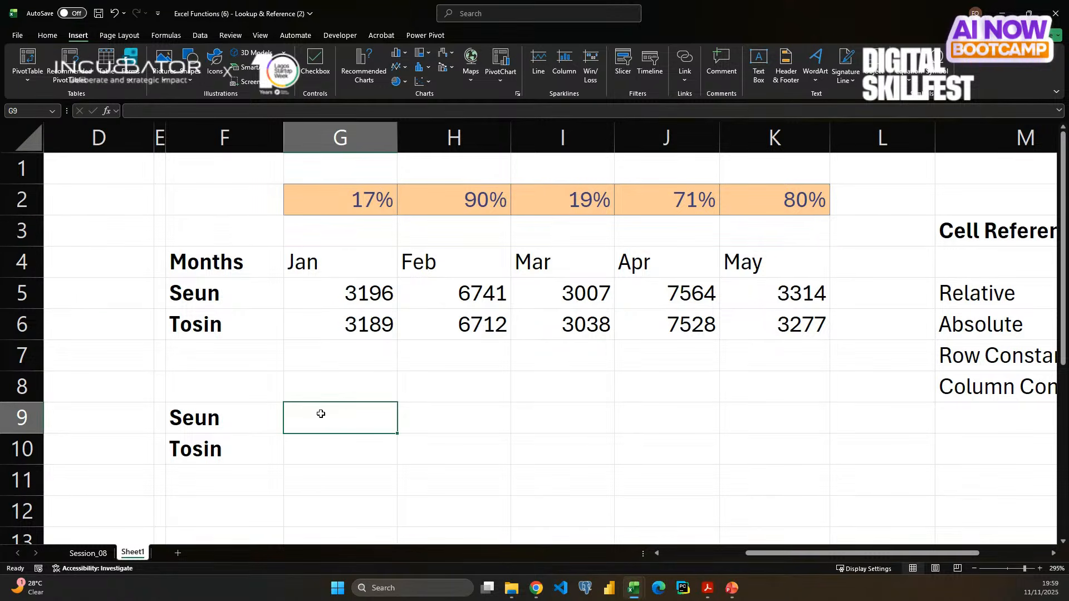
text(=s)
key(BackSpace)
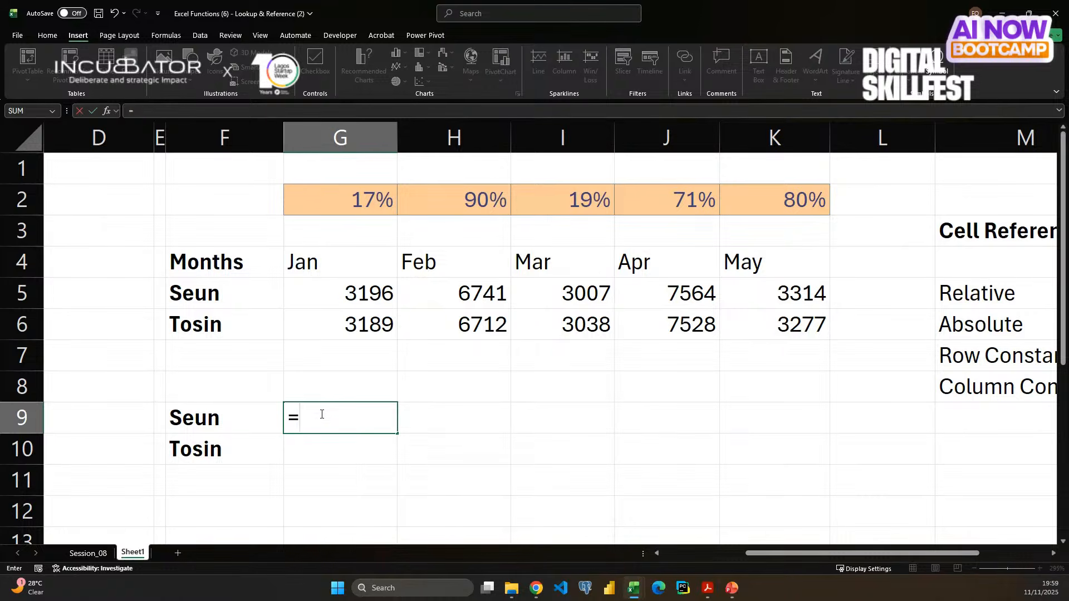
click(324, 291)
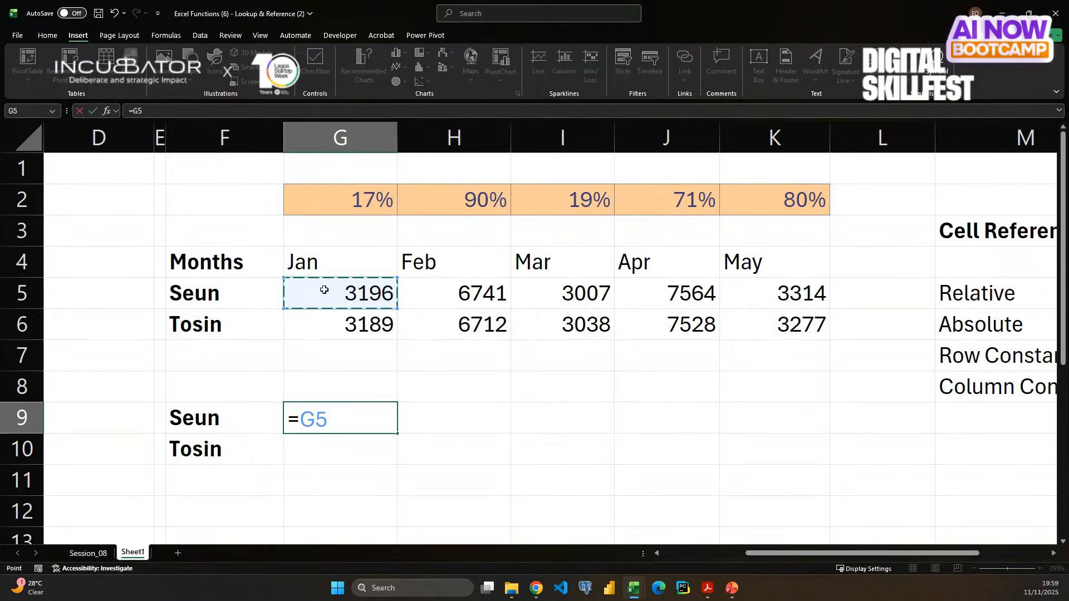
text(*)
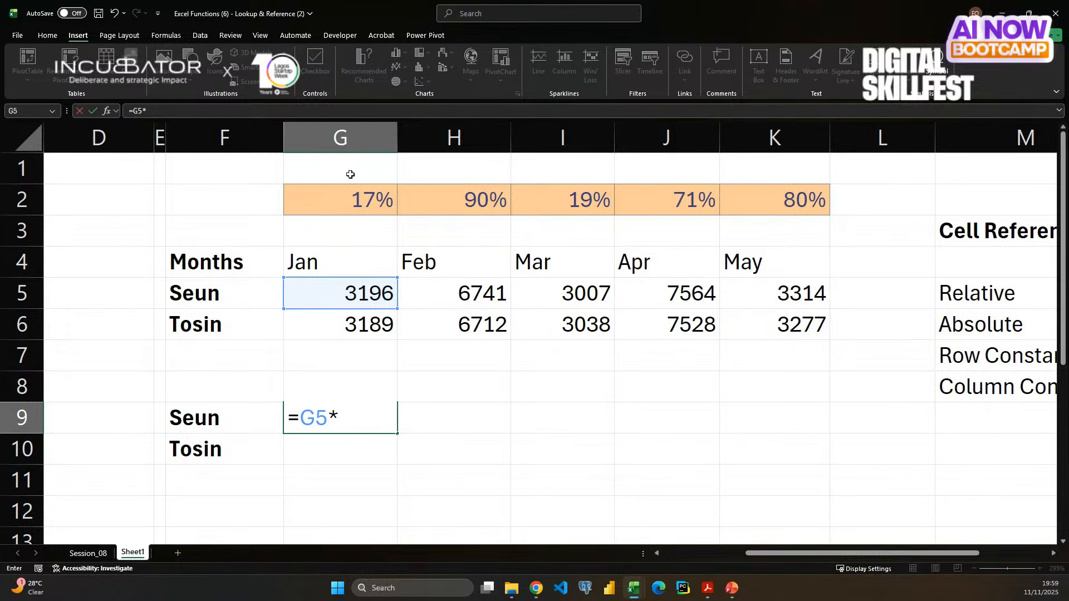
click(347, 197)
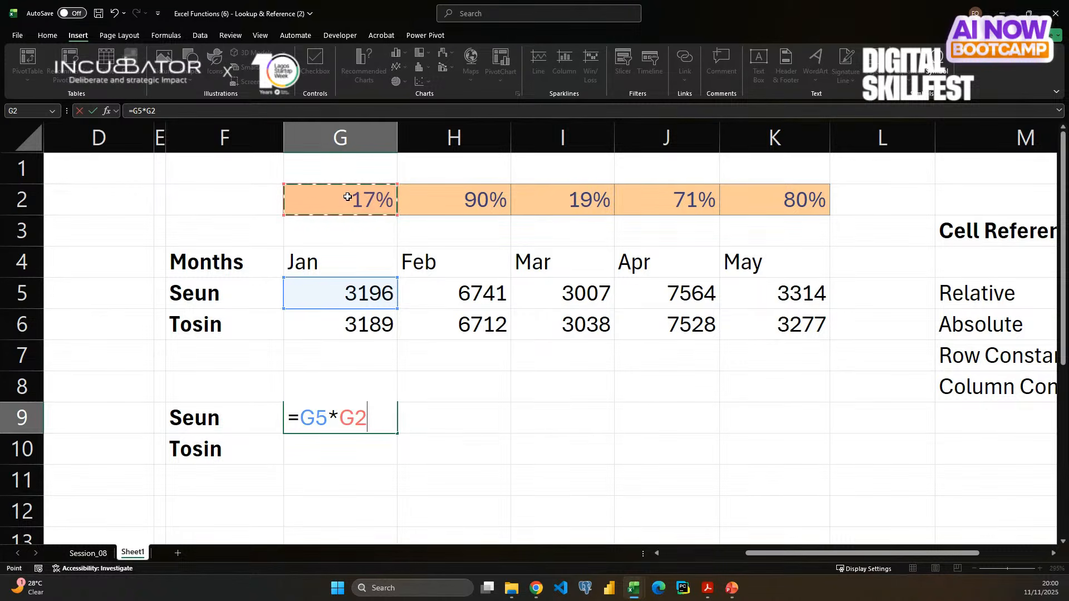
- Cycle the G2 reference through its absolute and mixed forms, and enter the G9 formula as =G5*G$2
key(F4)
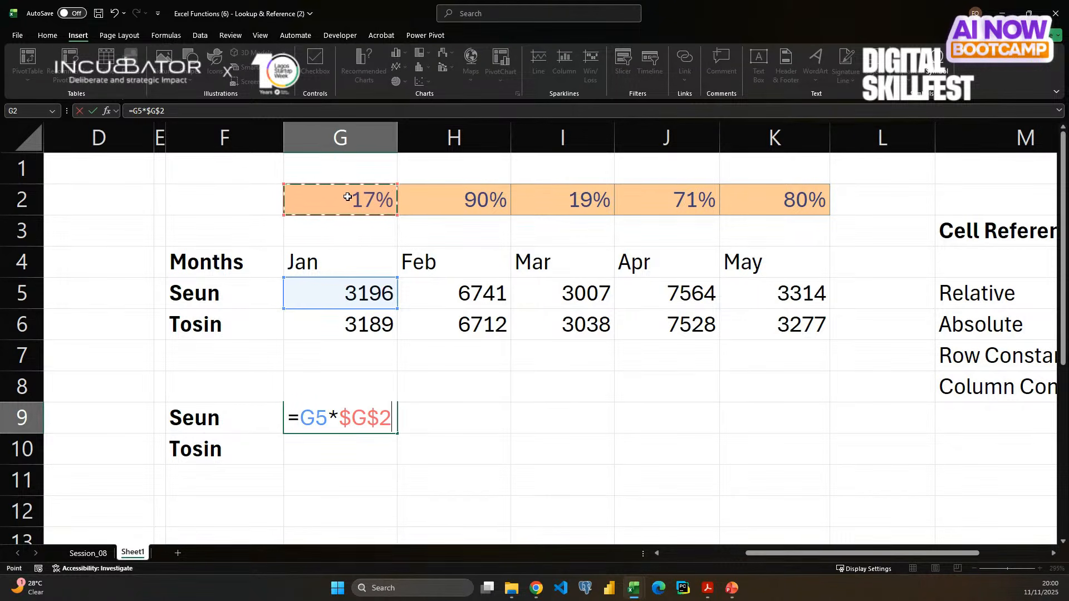
key(F4)
key(F4)
key(F4)
key(F4)
key(F4)
key(F4)
key(F4)
key(F4)
key(F4)
key(Return)
key(Up)
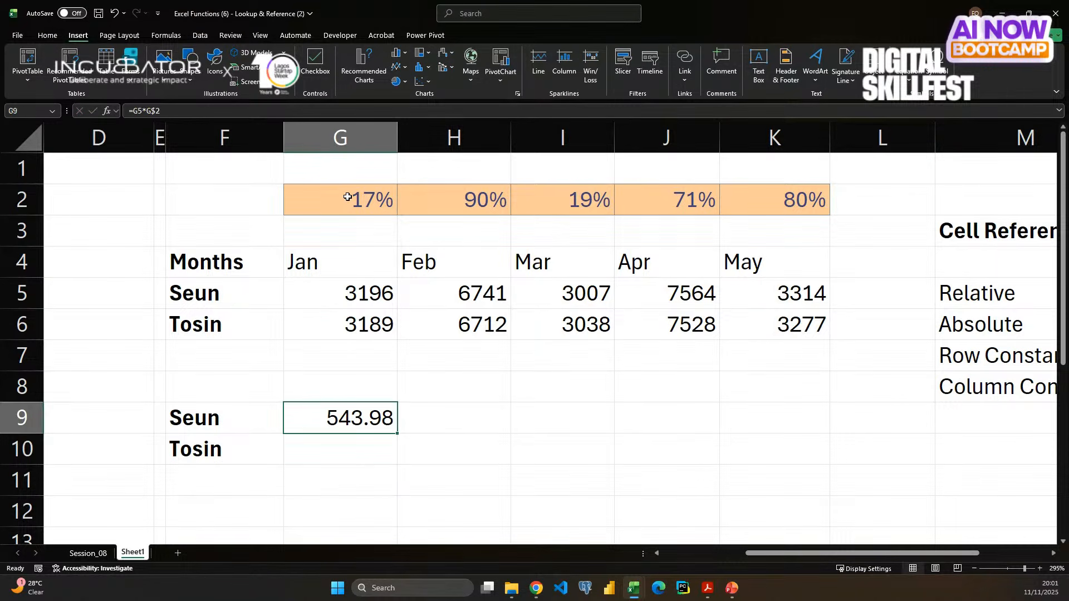
- Fill the row-locked G9 formula across to K9 and down through row 10
key(shift+Right)
key(shift+Right)
key(shift+Right)
key(shift+Right)
key(ctrl+r)
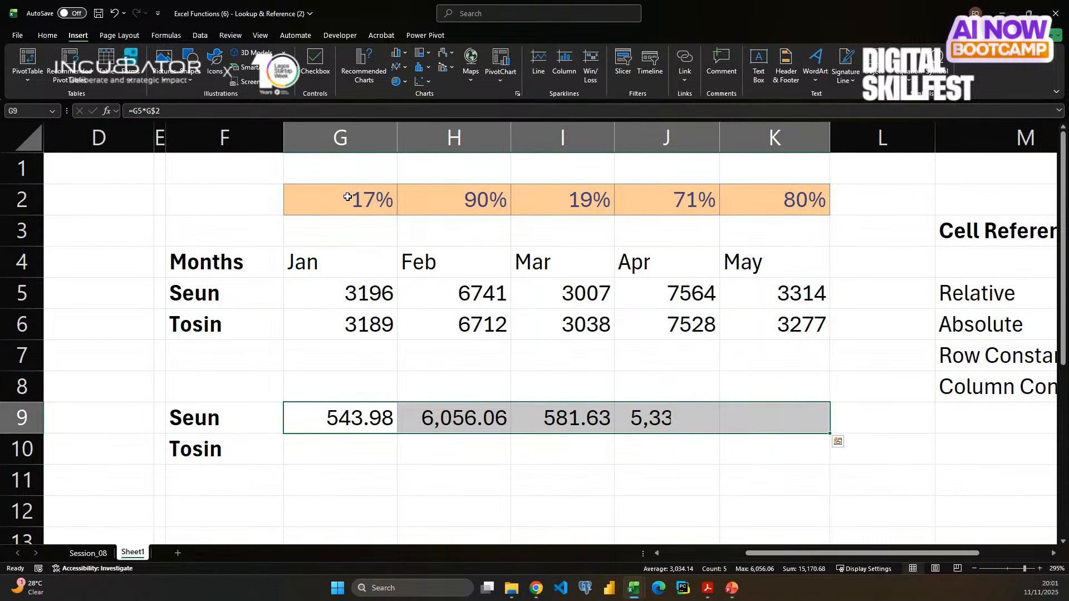
key(shift+Down)
key(ctrl+d)
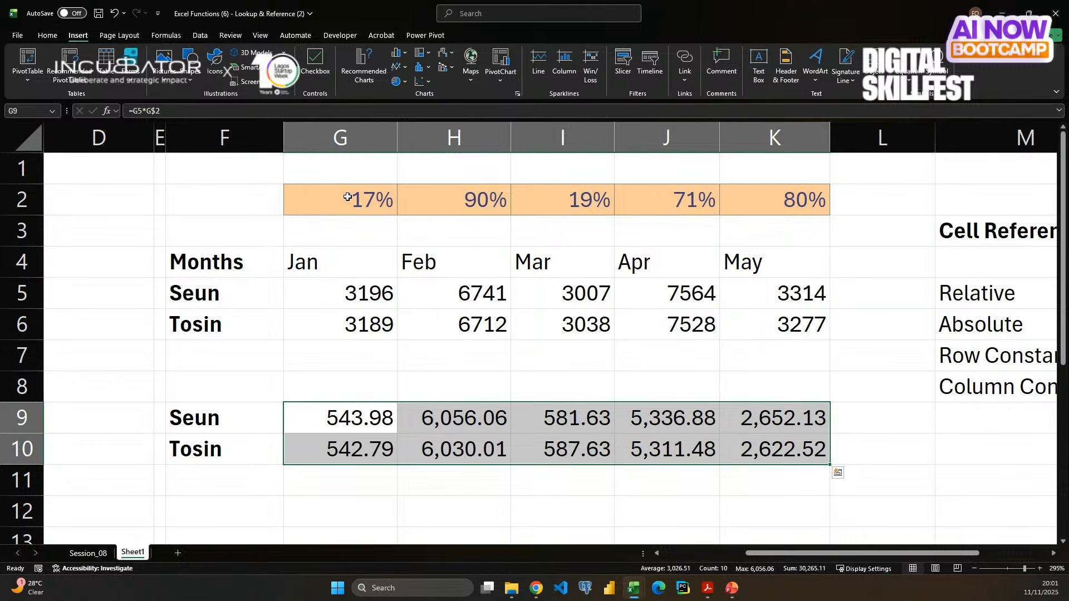
click(505, 366)
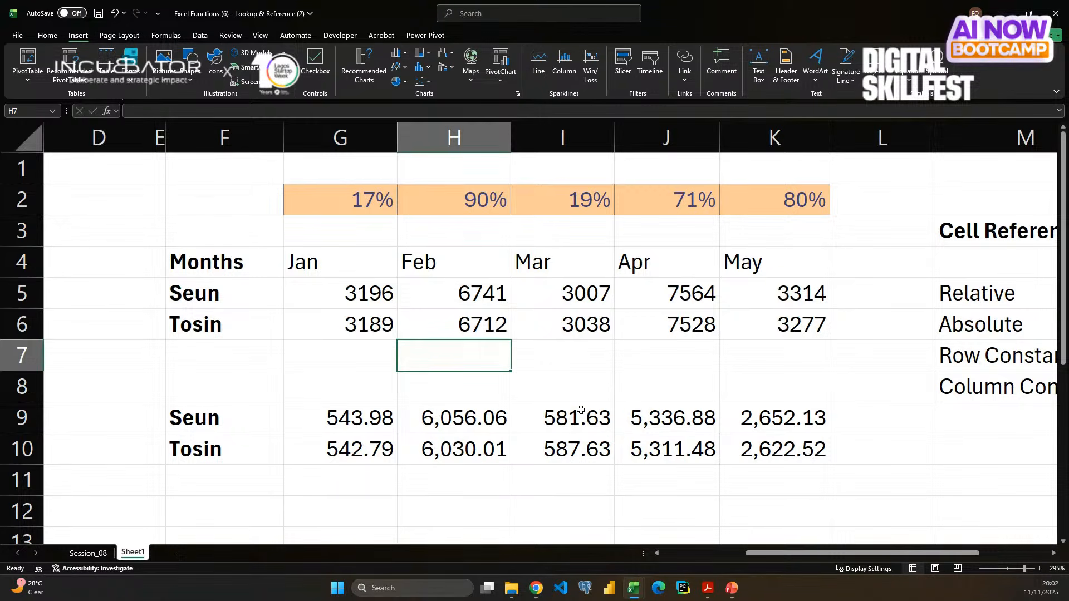
- On the Session_08 sheet, clear the existing lookup results from the Basic column, G14:G26
scroll(581, 409, right, 4)
scroll(581, 410, right, 1)
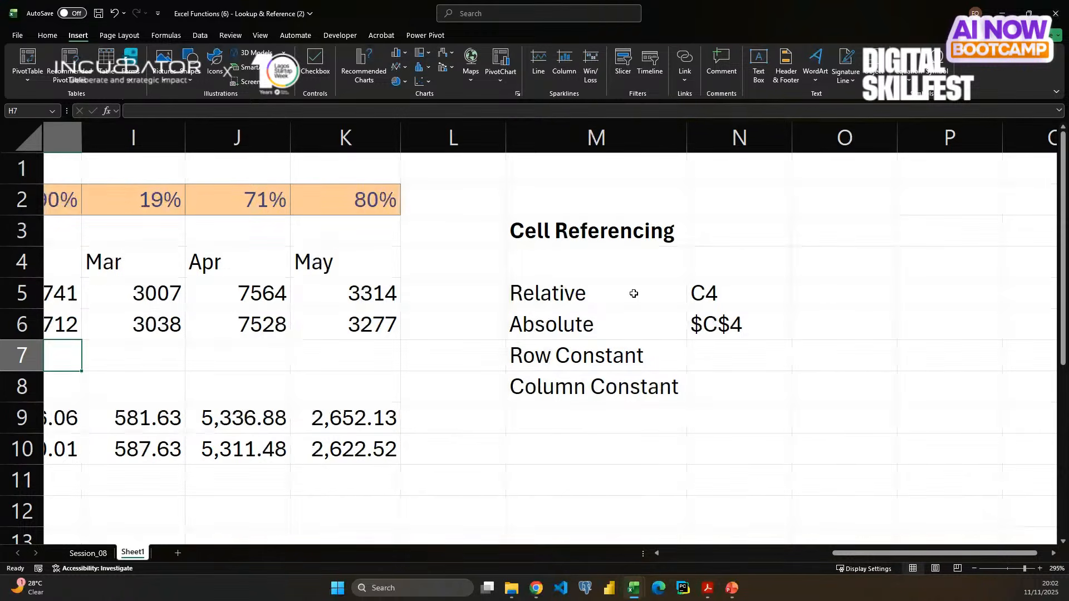
scroll(638, 300, left, 3)
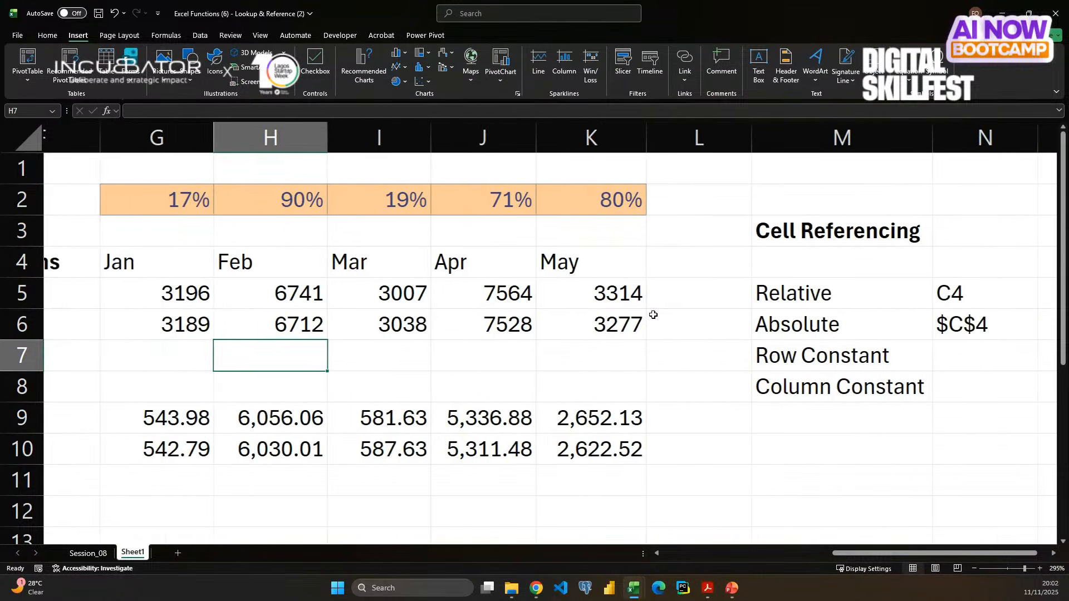
scroll(653, 315, left, 6)
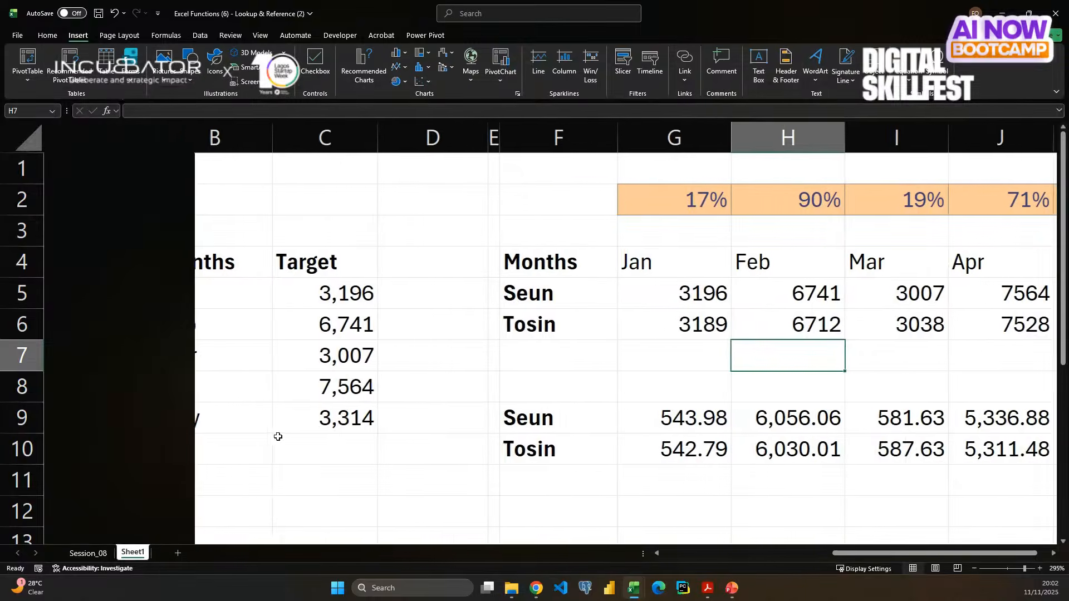
key(ctrl+Page_Up)
scroll(340, 474, left, 3)
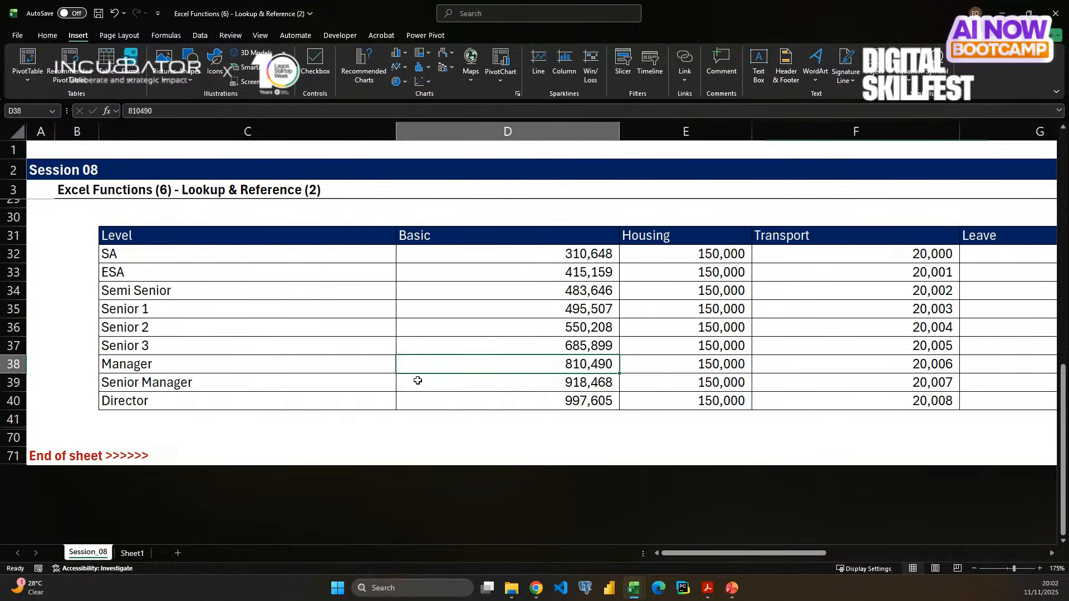
scroll(437, 364, up, 3)
scroll(437, 365, up, 3)
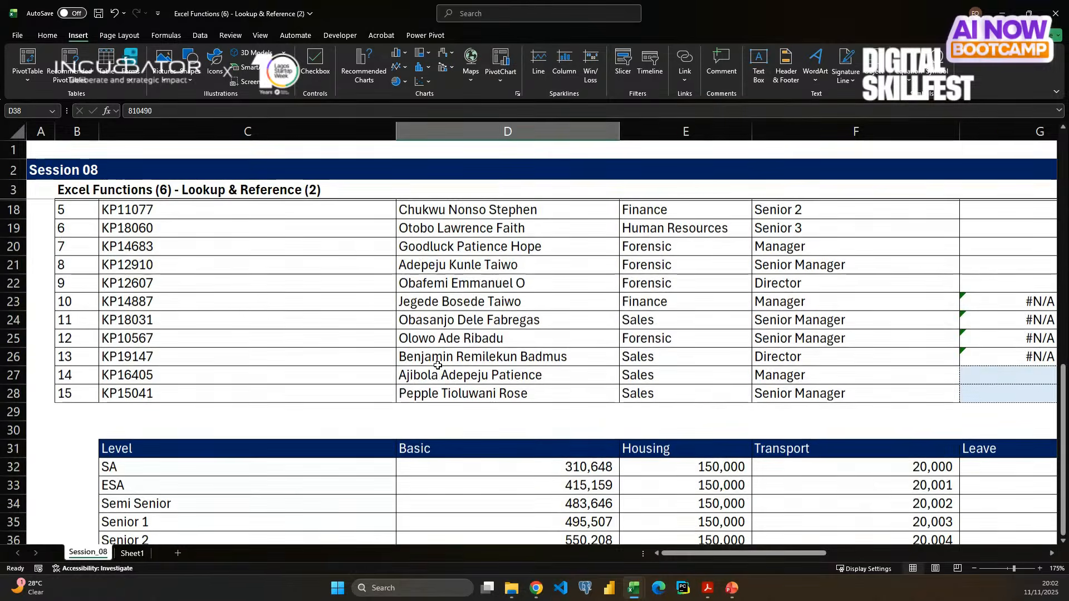
scroll(437, 366, right, 6)
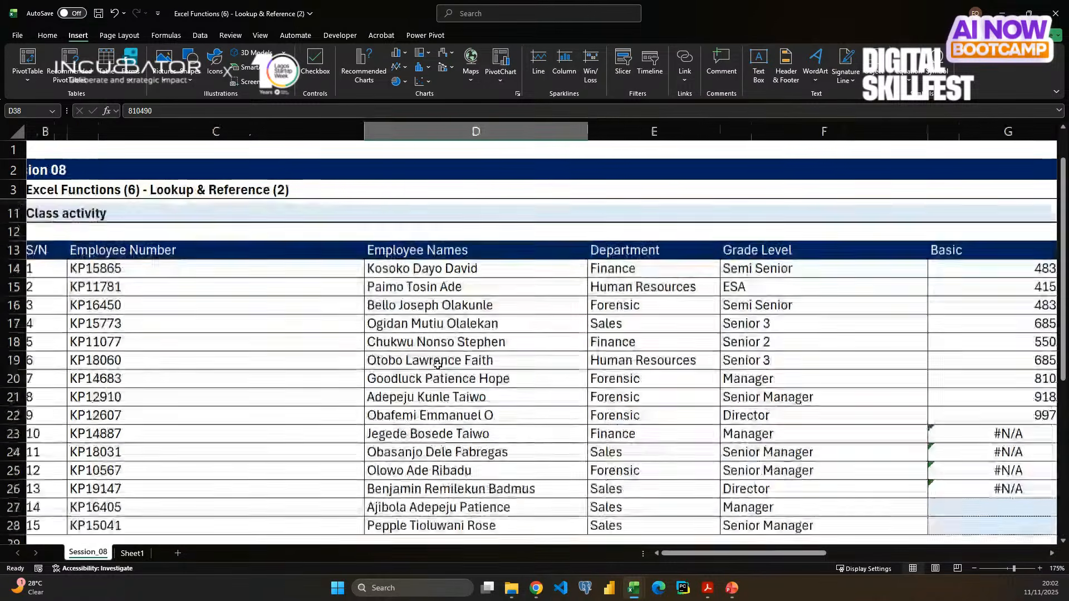
scroll(528, 361, left, 2)
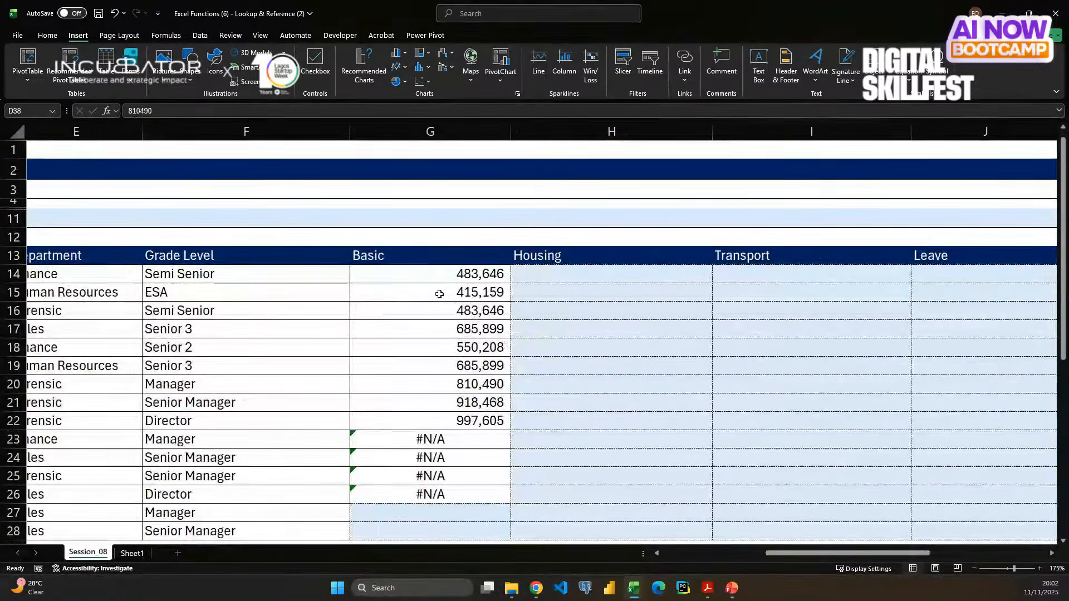
click(419, 274)
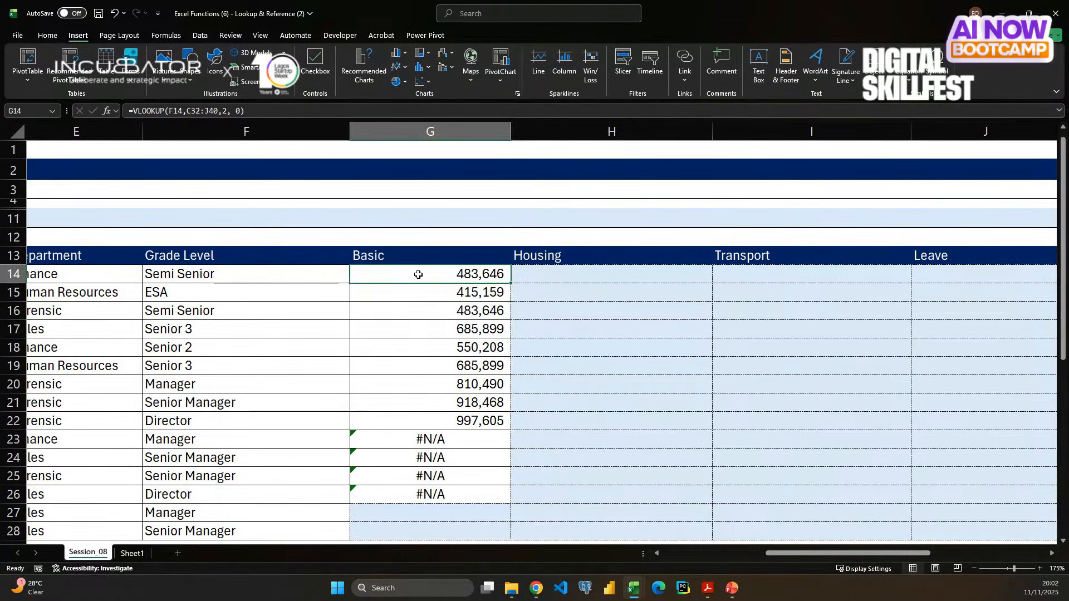
key(shift+Down)
key(shift+Down)
key(shift+Down)
key(shift+Down)
key(shift+Down)
key(shift+Down)
key(shift+Down)
key(shift+Down)
key(shift+Down)
key(shift+Down)
key(shift+Down)
key(shift+Down)
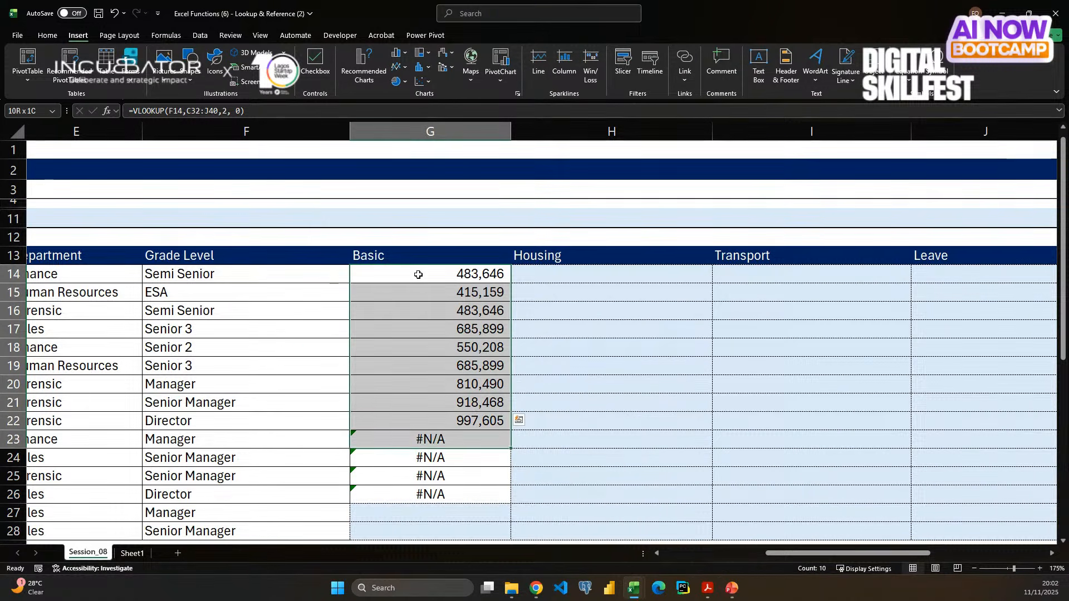
key(Delete)
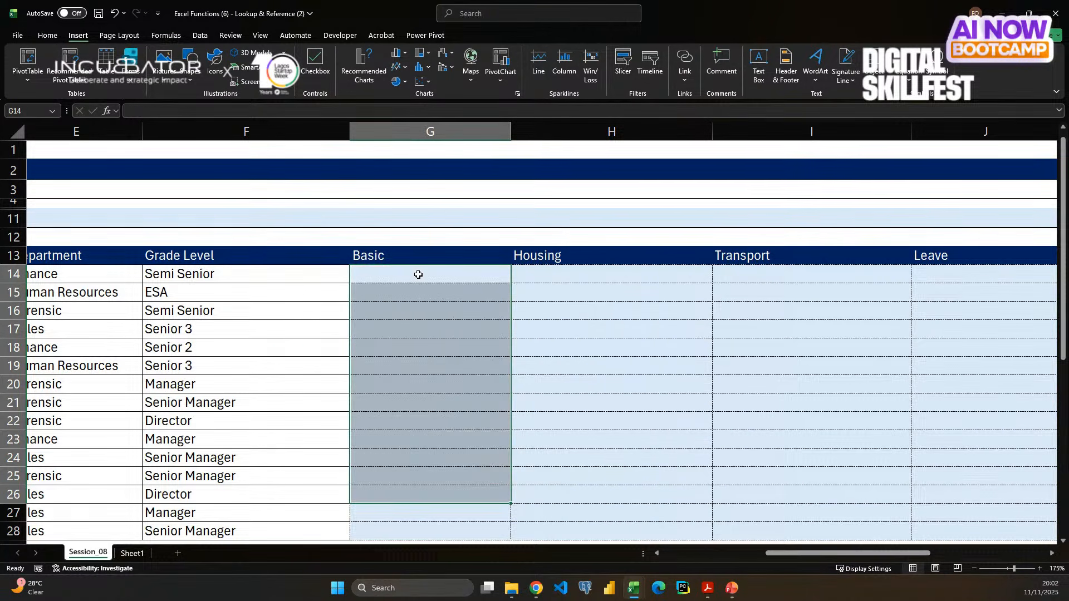
- Start a VLOOKUP formula in G14 with the grade level in F14 as the lookup value
click(418, 274)
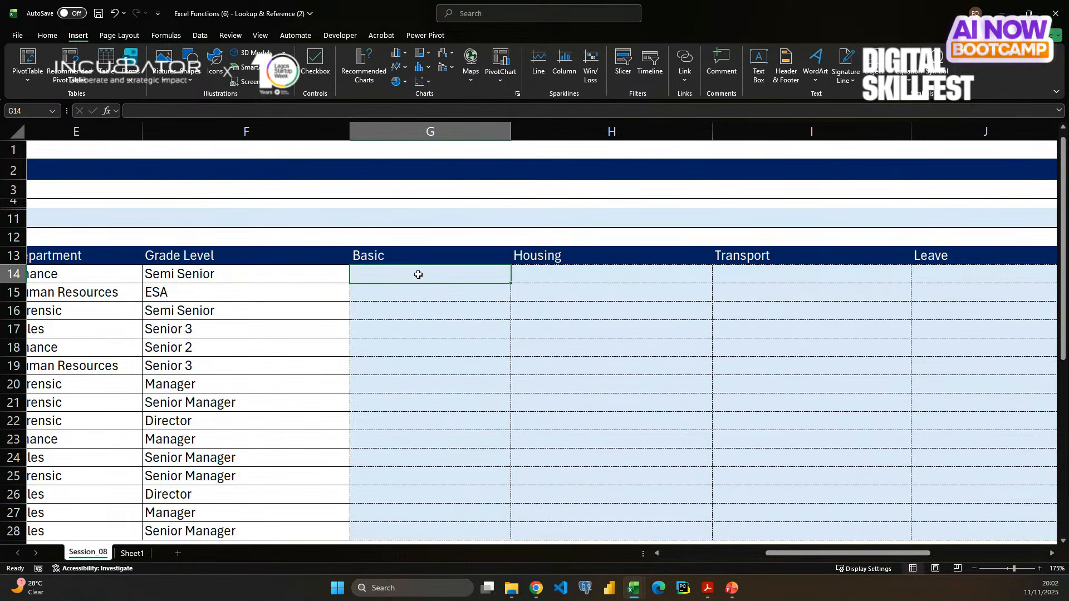
text(=)
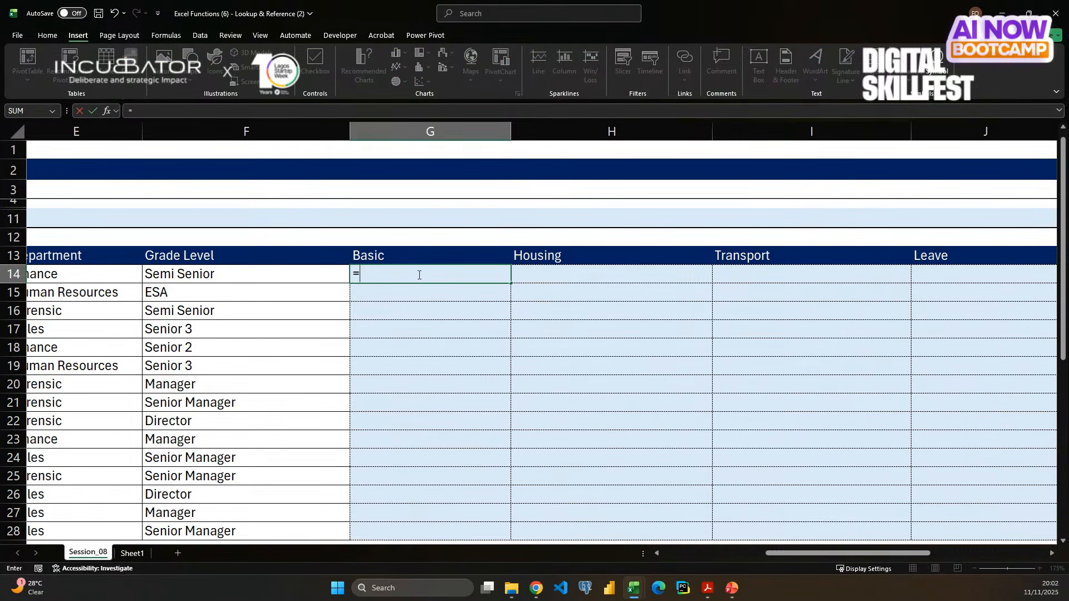
text(vl)
key(Tab)
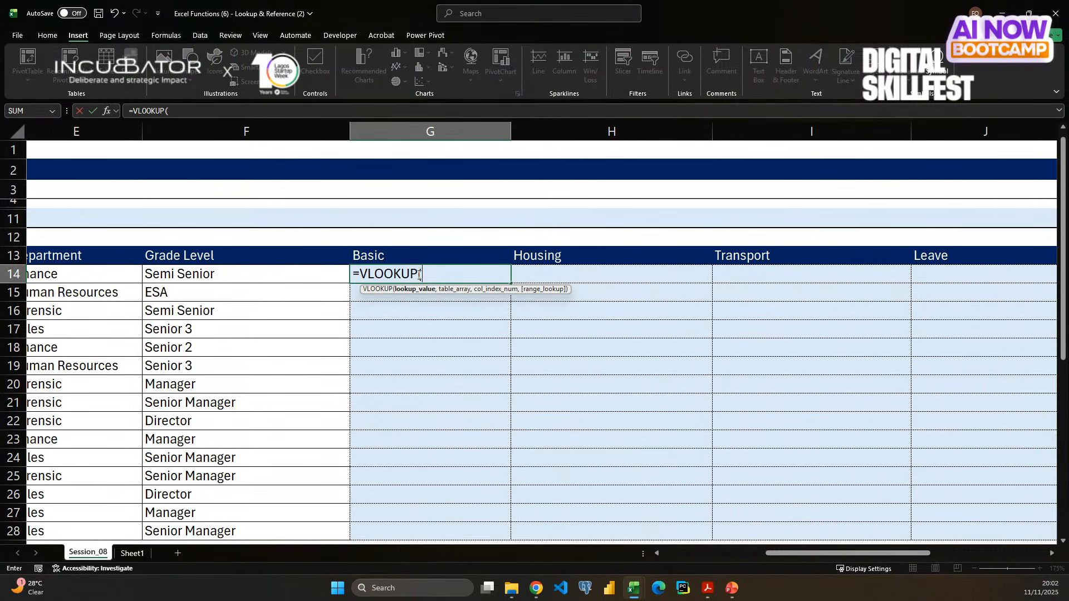
click(275, 277)
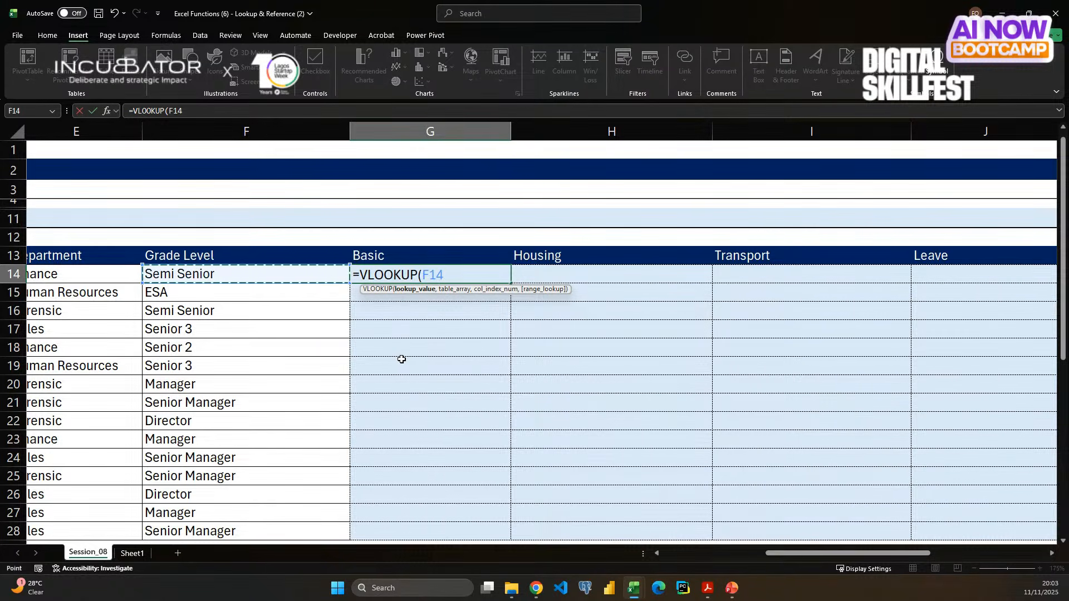
text(,)
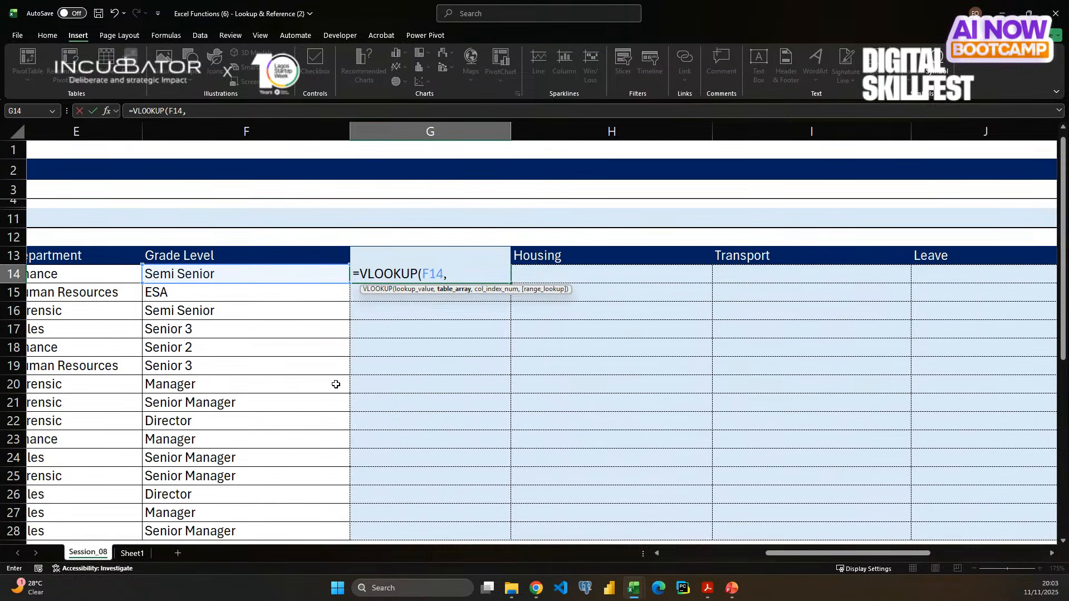
- Set the VLOOKUP table array to the salary table C32:J40, locked as the absolute range $C$32:$J$40
scroll(336, 384, left, 2)
scroll(335, 384, down, 3)
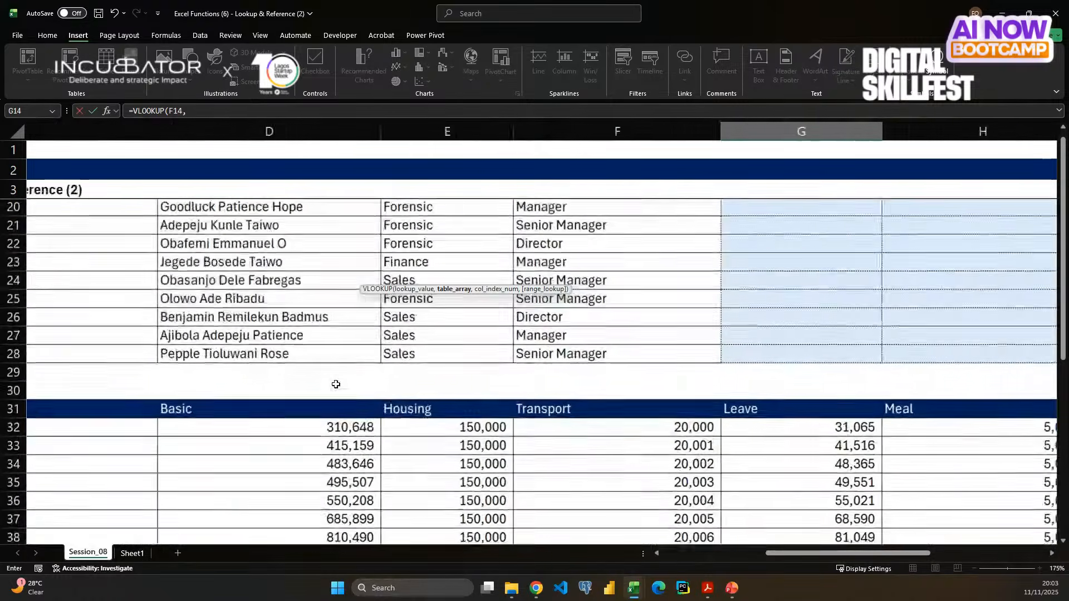
scroll(335, 384, left, 2)
scroll(336, 385, down, 1)
click(230, 374)
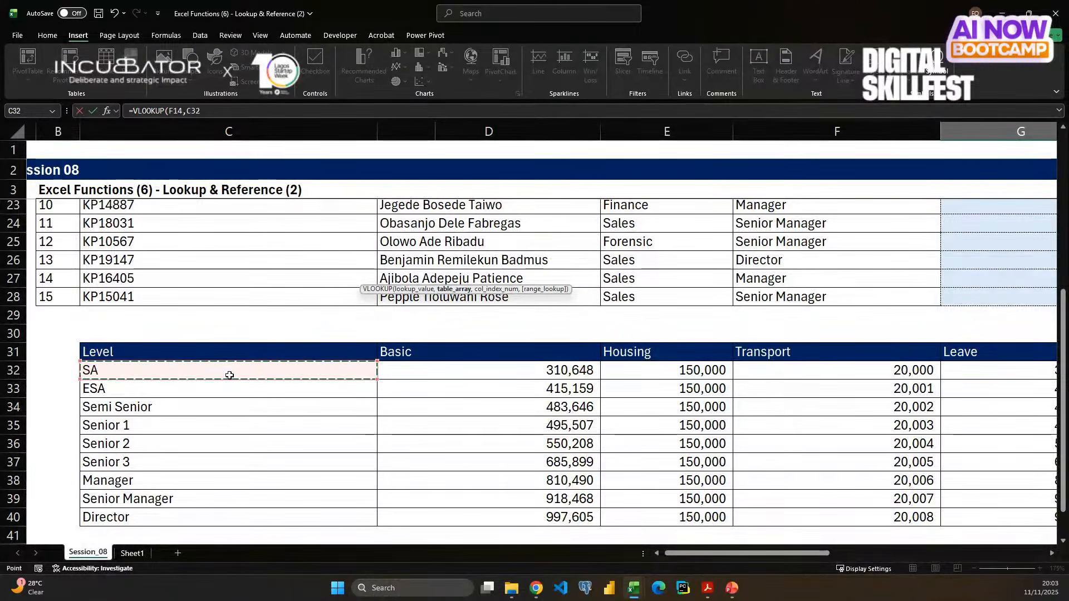
key(ctrl+shift+Right)
key(ctrl+shift+Down)
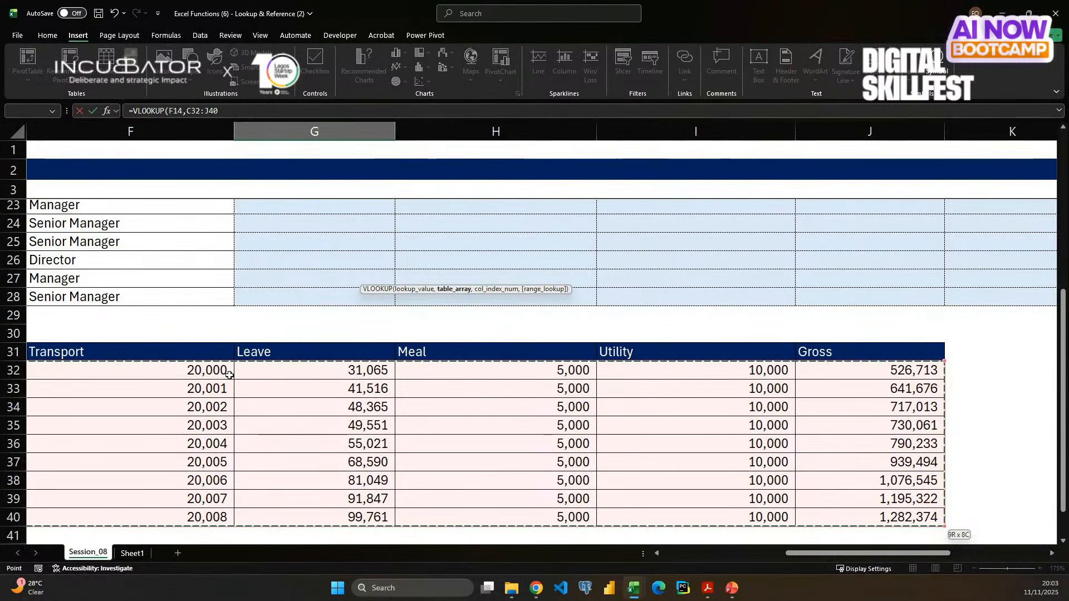
scroll(256, 425, left, 2)
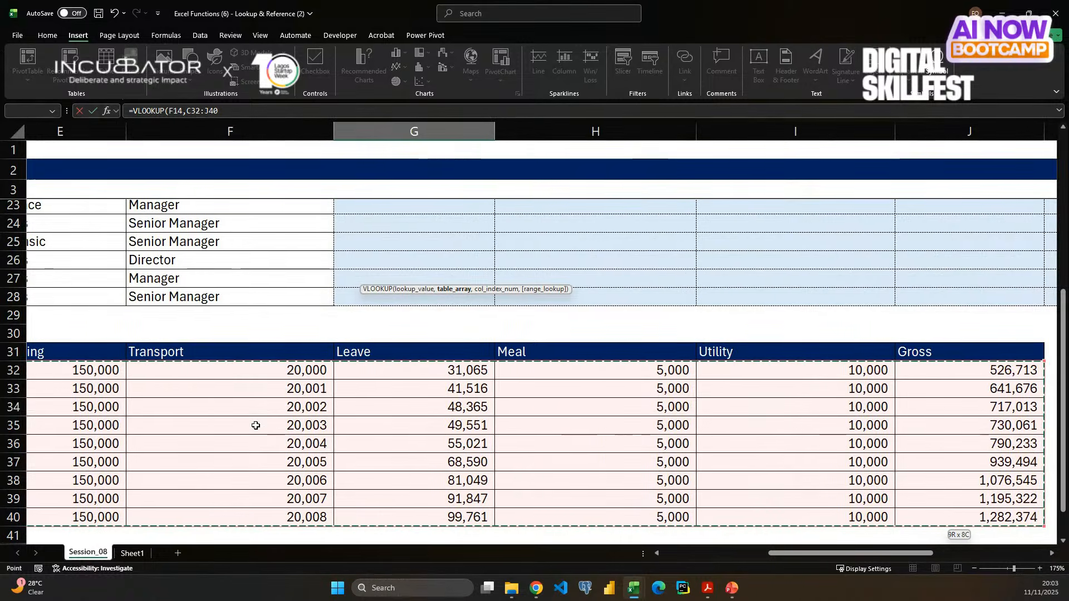
scroll(256, 425, left, 1)
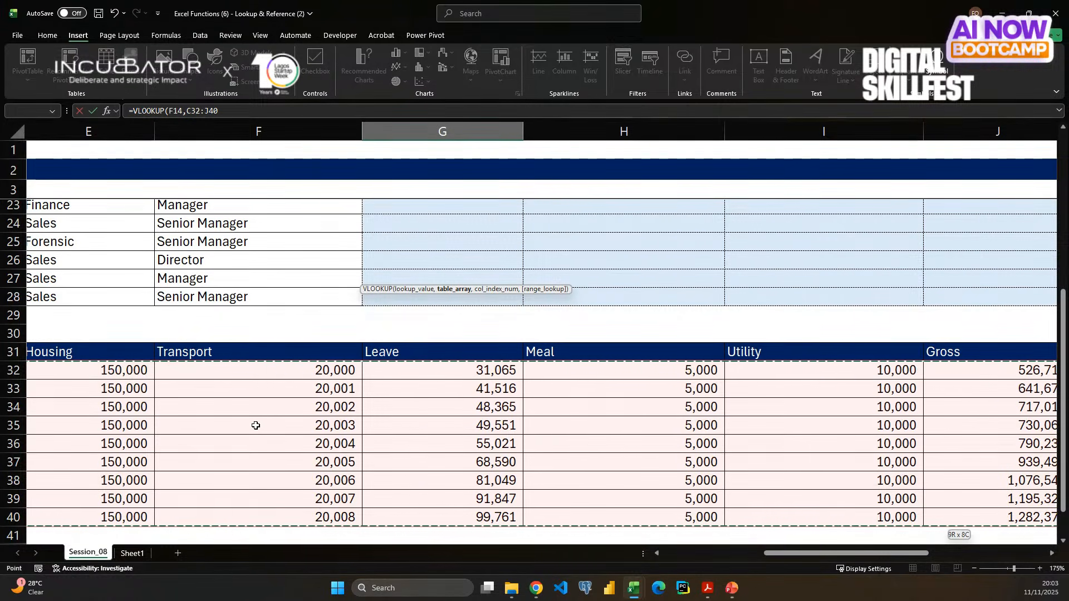
key(F4)
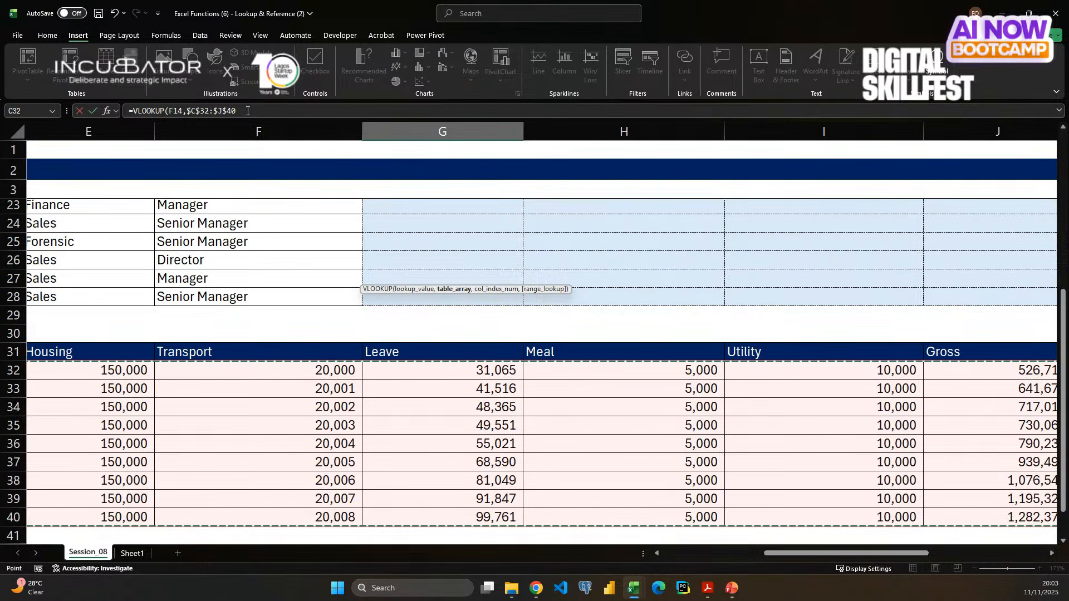
- Complete the G14 VLOOKUP with column index 2 and range lookup 0 for an exact match
text(,)
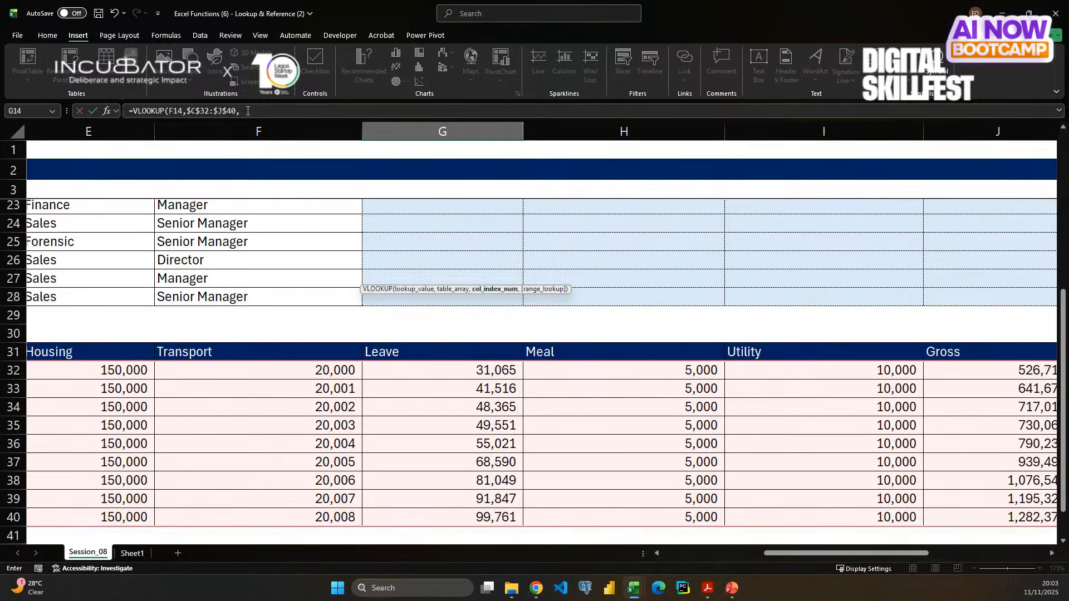
text(2,)
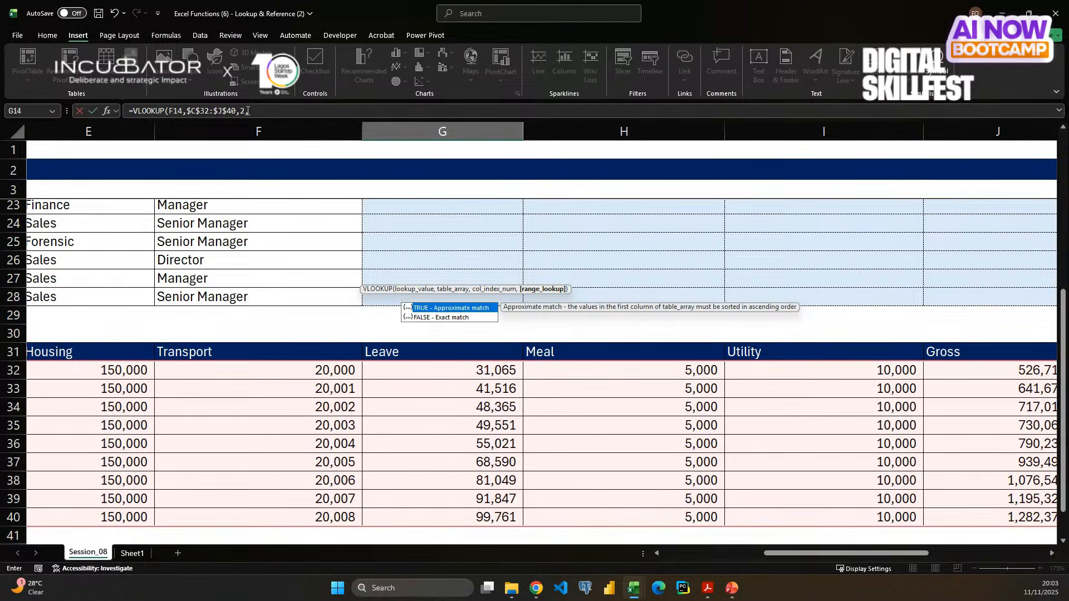
text(0)
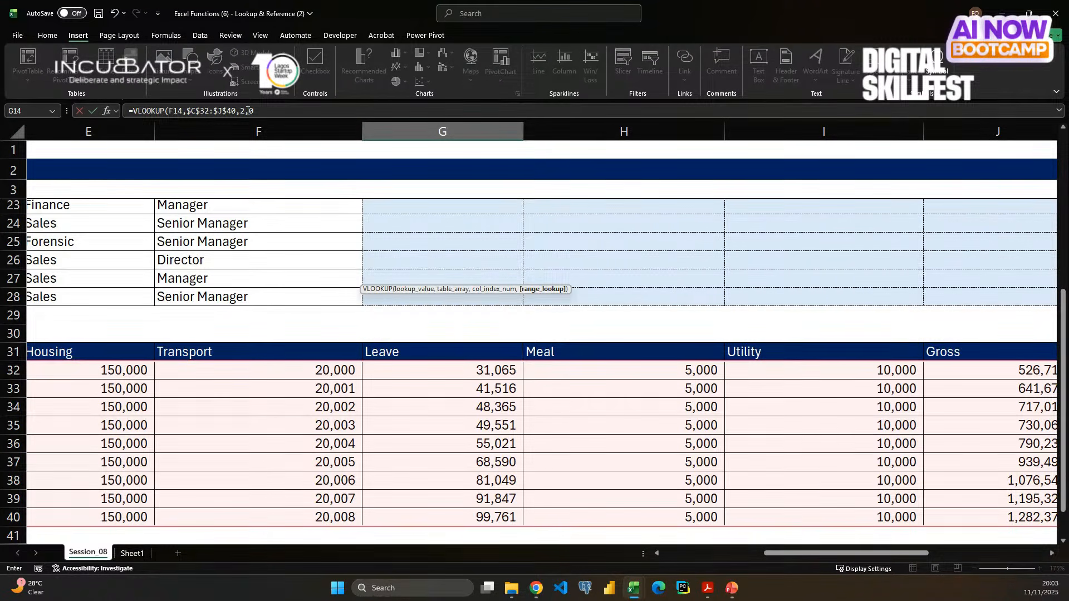
key(Return)
scroll(472, 265, up, 3)
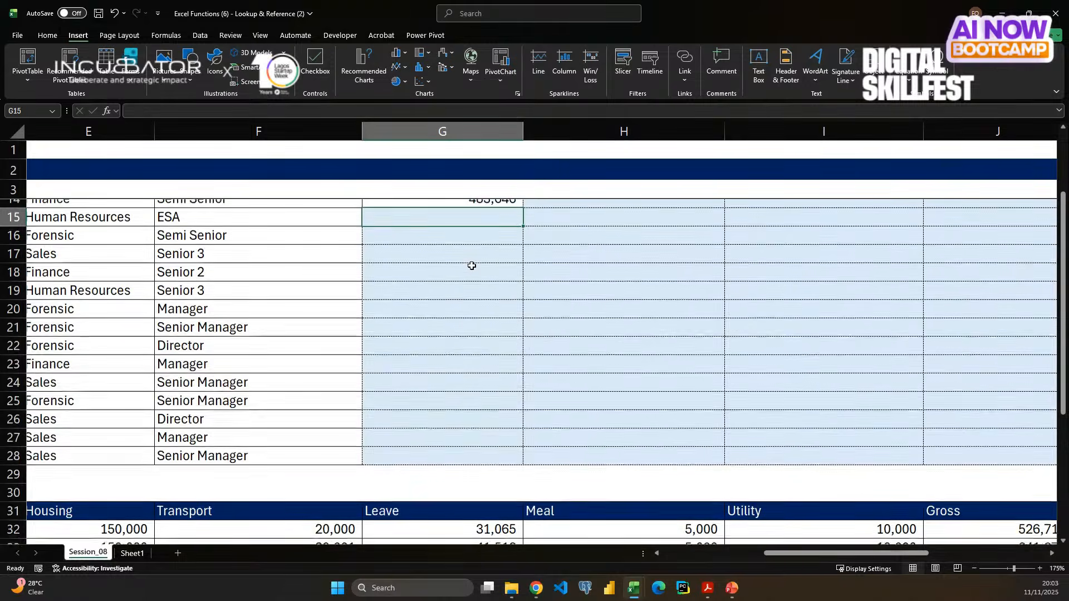
- Fill the G14 VLOOKUP down the Basic column through G28
scroll(471, 265, up, 1)
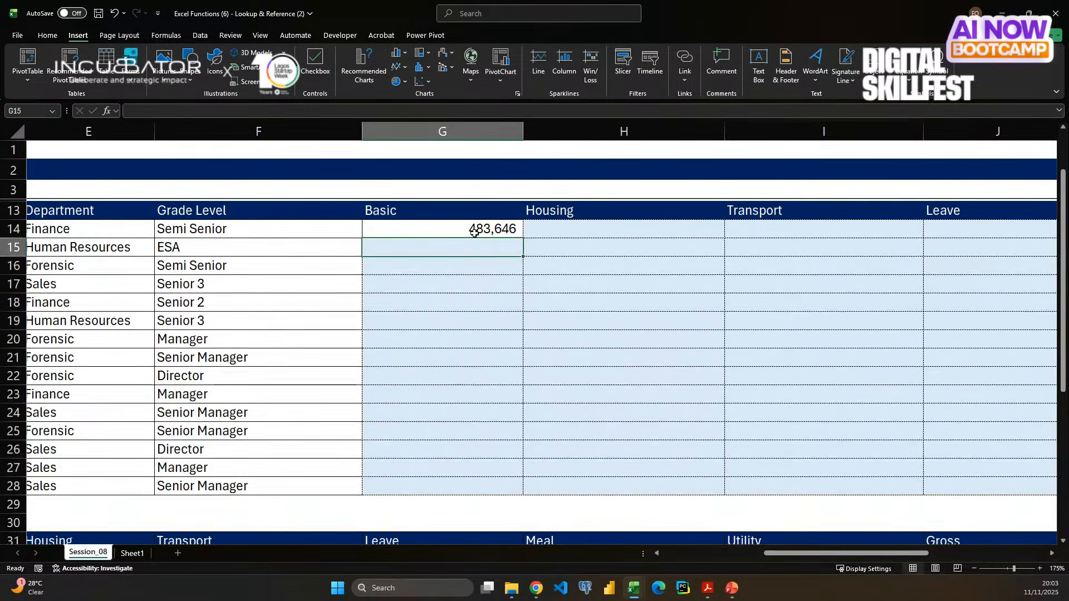
drag(474, 232, 484, 480)
key(ctrl+d)
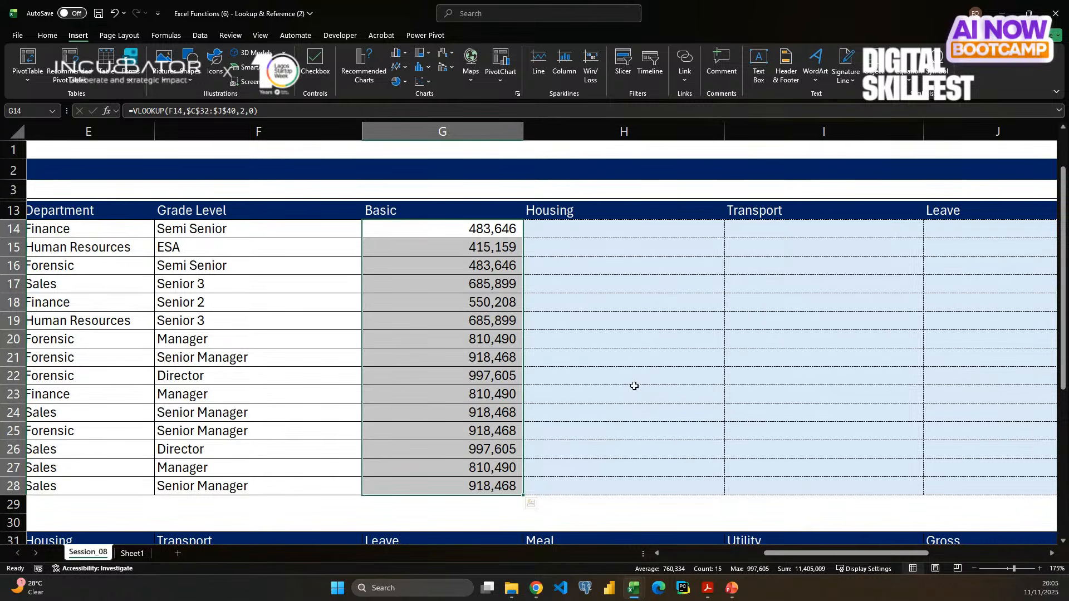
- Copy the VLOOKUP from G14 across into the first Housing cell, H14
click(577, 232)
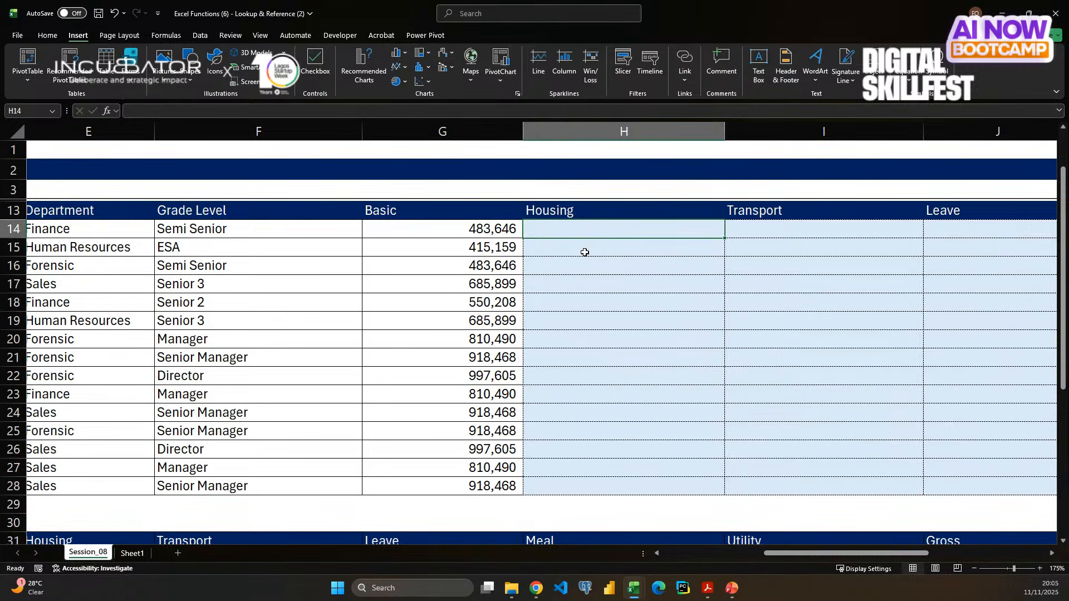
click(473, 230)
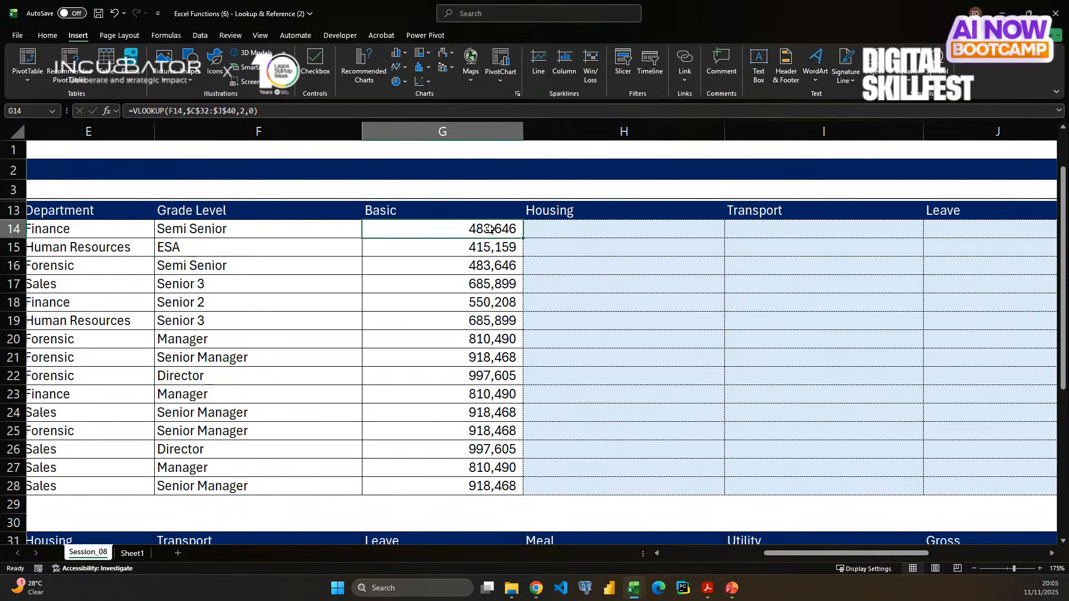
click(547, 231)
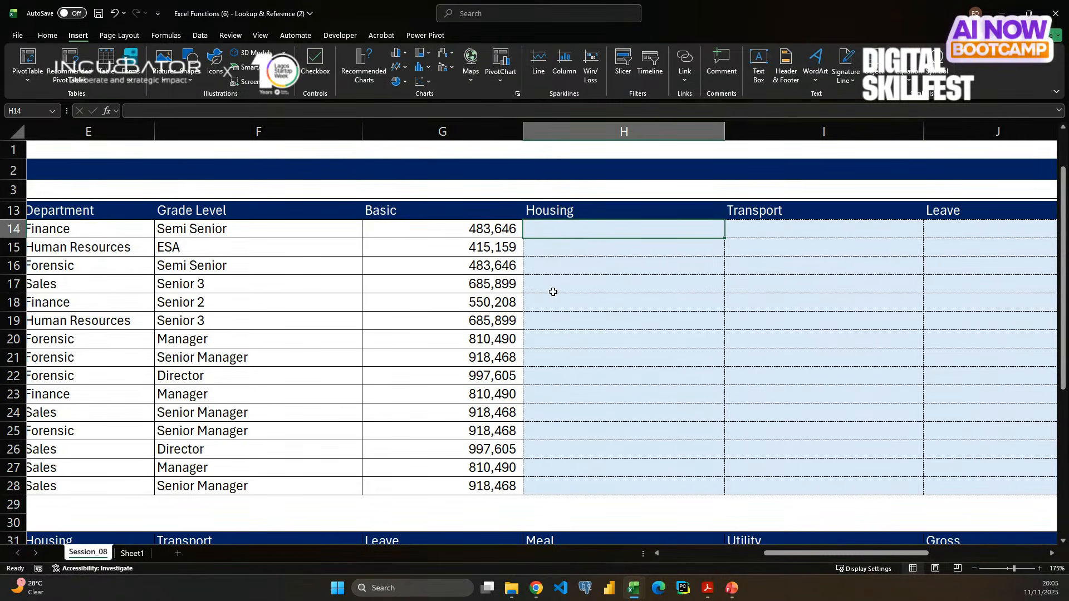
key(ctrl+r)
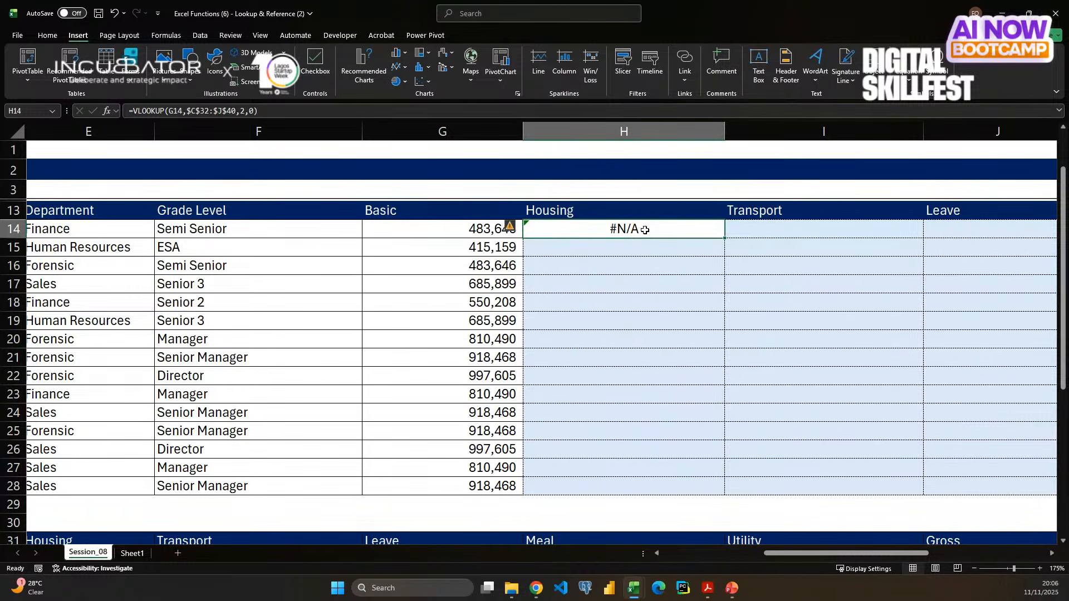
- Review the G14 formula and set the column index of the H14 Housing VLOOKUP to 3
double_click(458, 226)
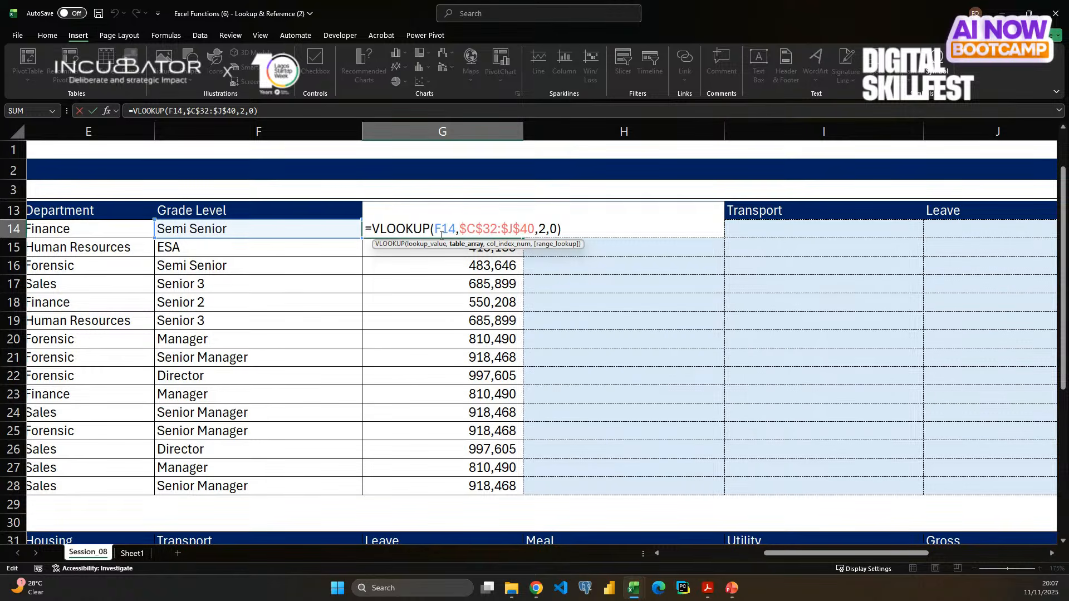
key(Escape)
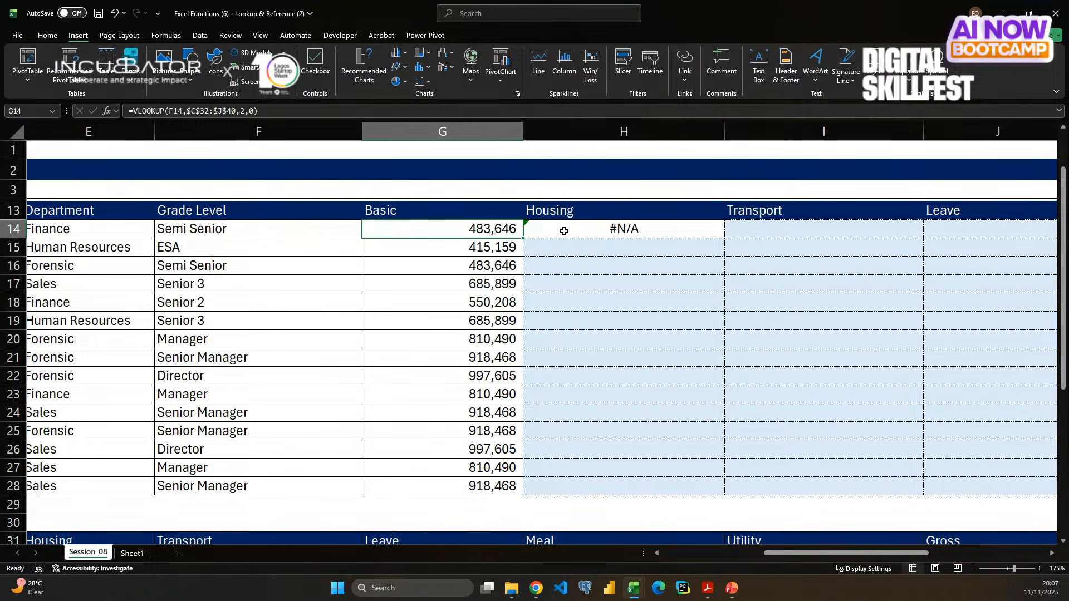
click(564, 231)
double_click(564, 231)
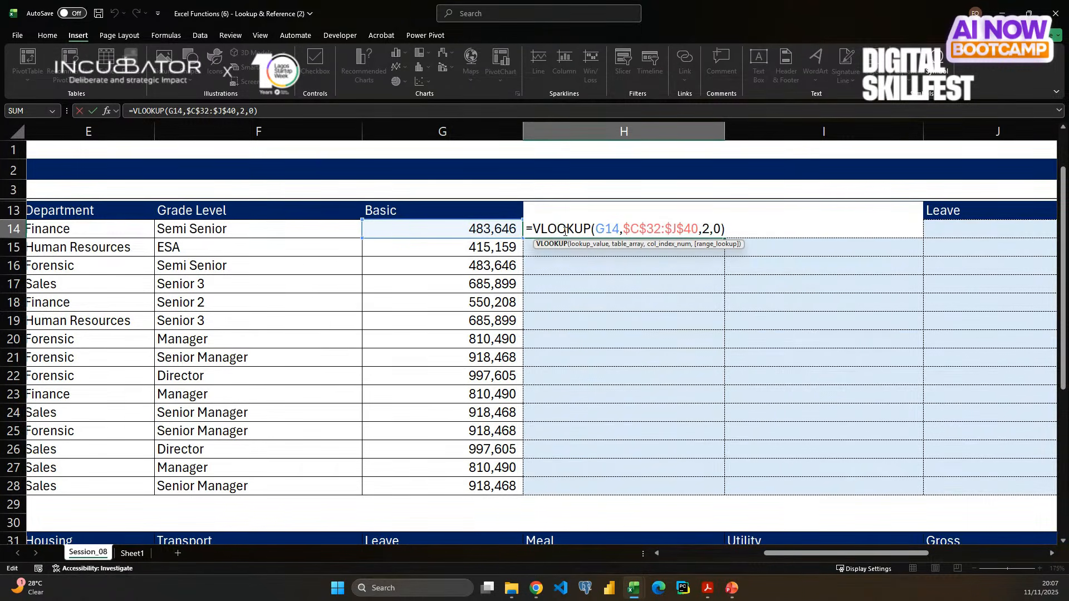
click(712, 231)
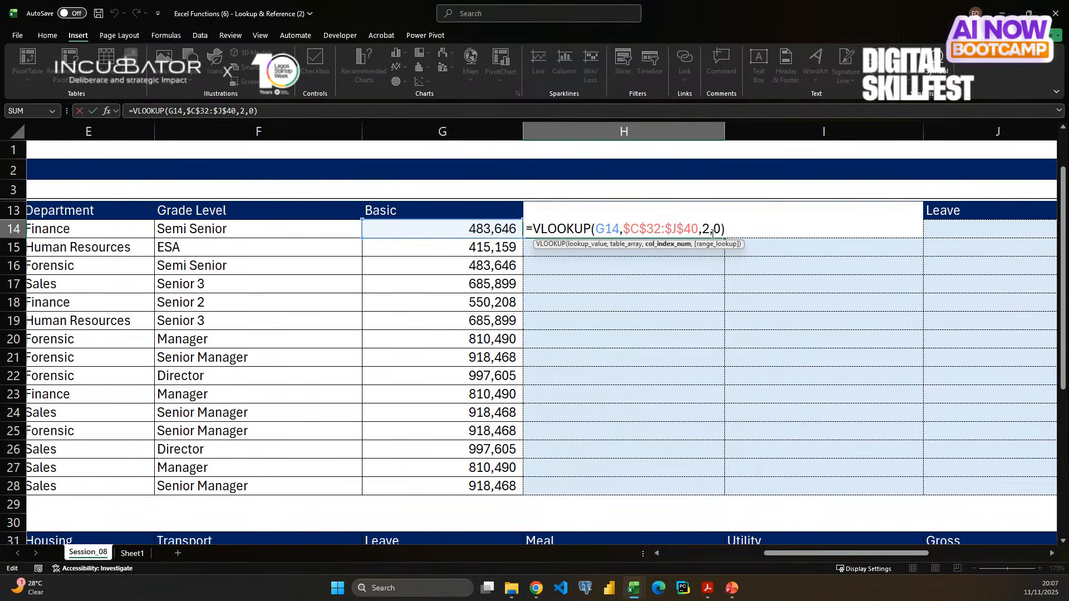
key(BackSpace)
text(3)
key(Return)
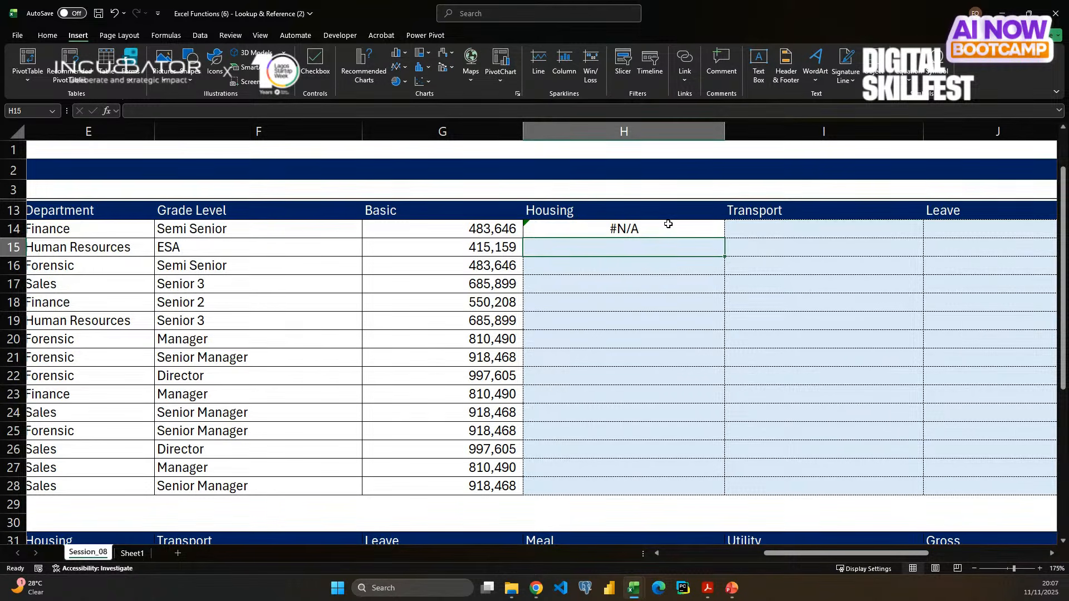
- Compare the VLOOKUP formulas in H14 and G14, checking which cell each uses as its lookup value
click(664, 225)
double_click(660, 228)
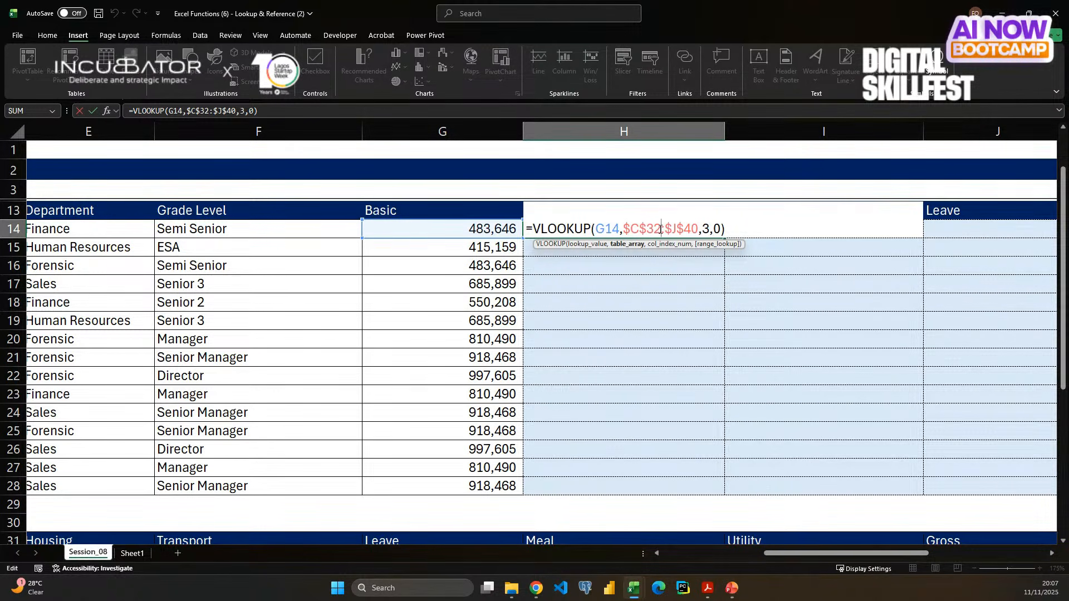
click(660, 229)
key(Return)
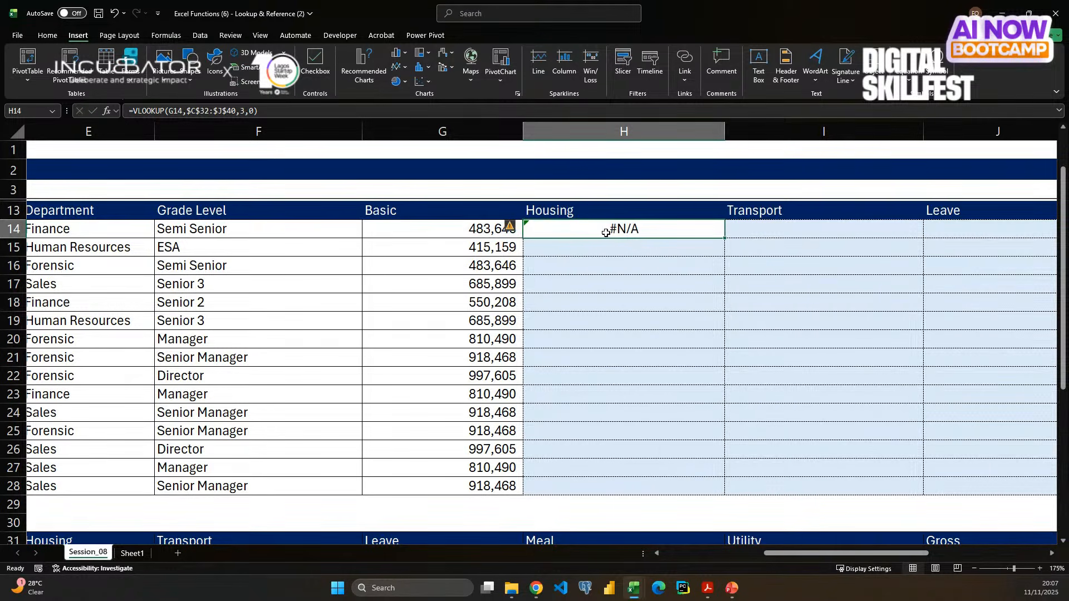
click(467, 229)
double_click(466, 230)
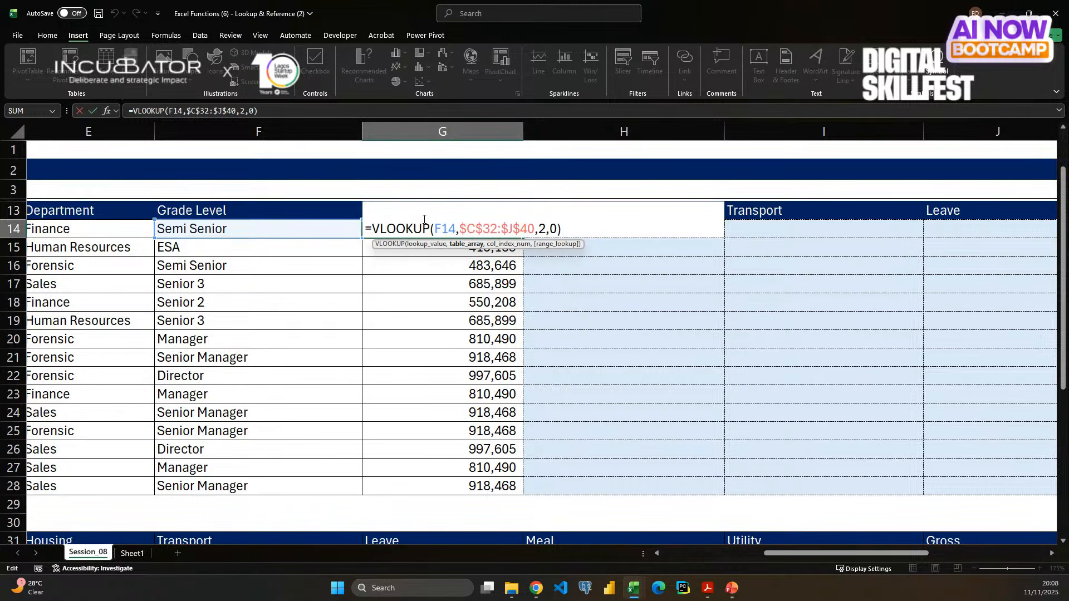
key(Return)
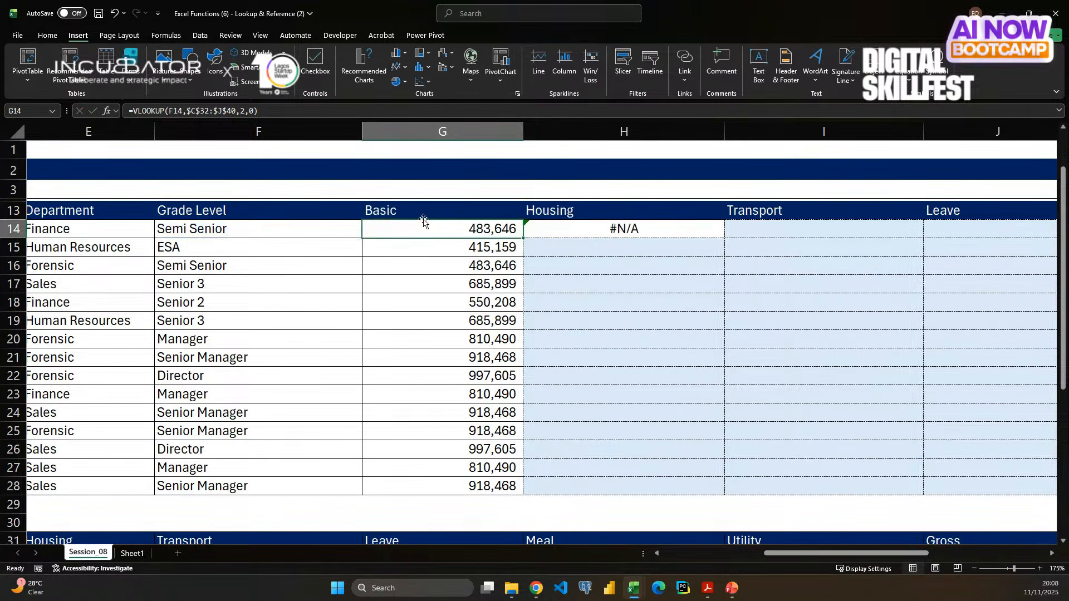
click(576, 229)
double_click(576, 230)
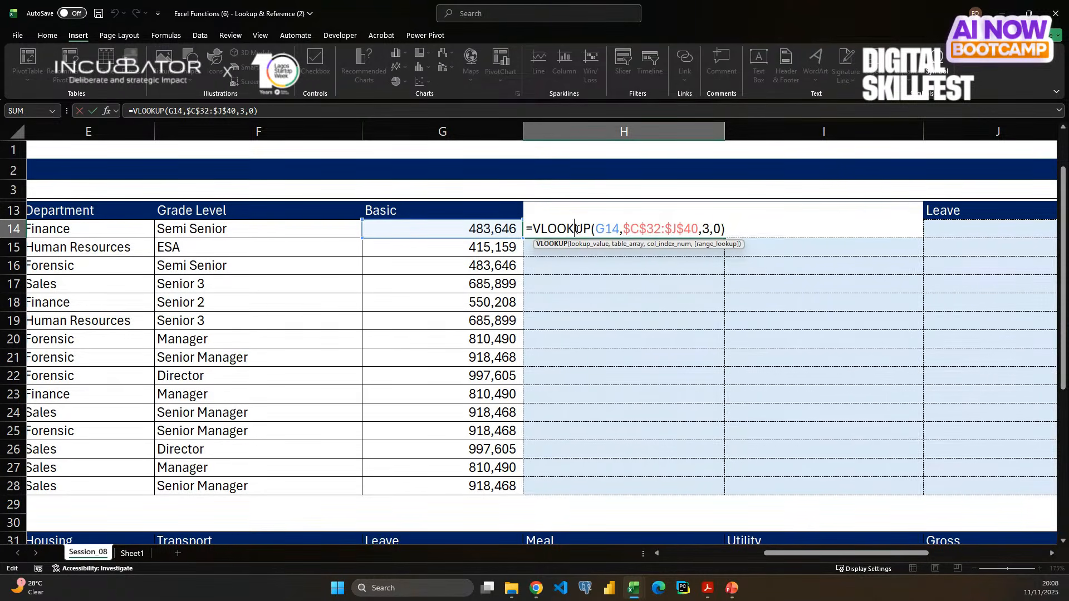
key(ctrl+Return)
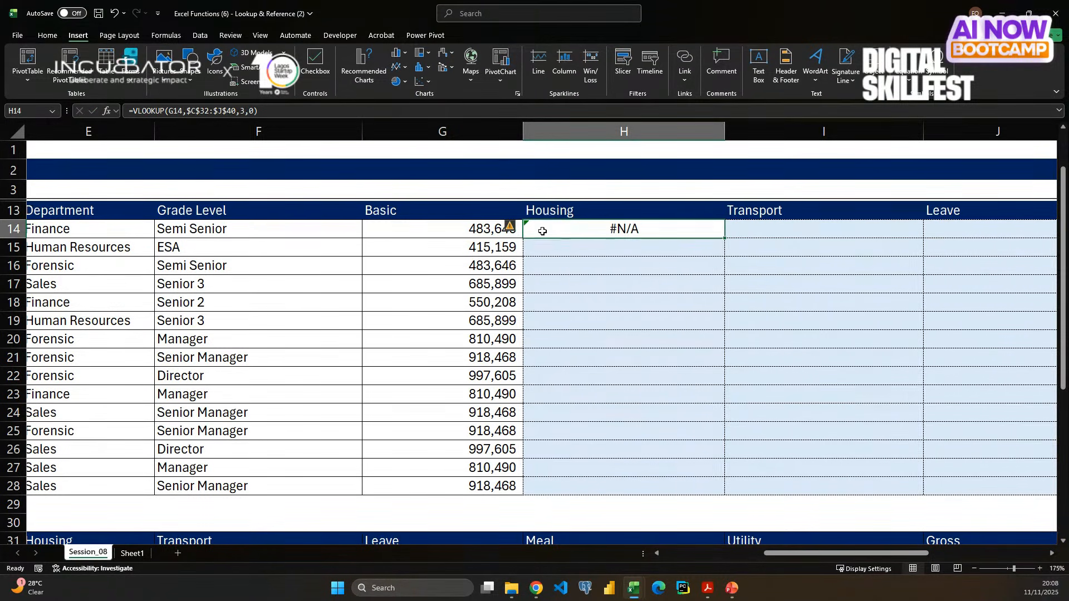
- Examine the F14 lookup value inside the G14 VLOOKUP and the grade levels in F14:F28 it has to follow
double_click(433, 230)
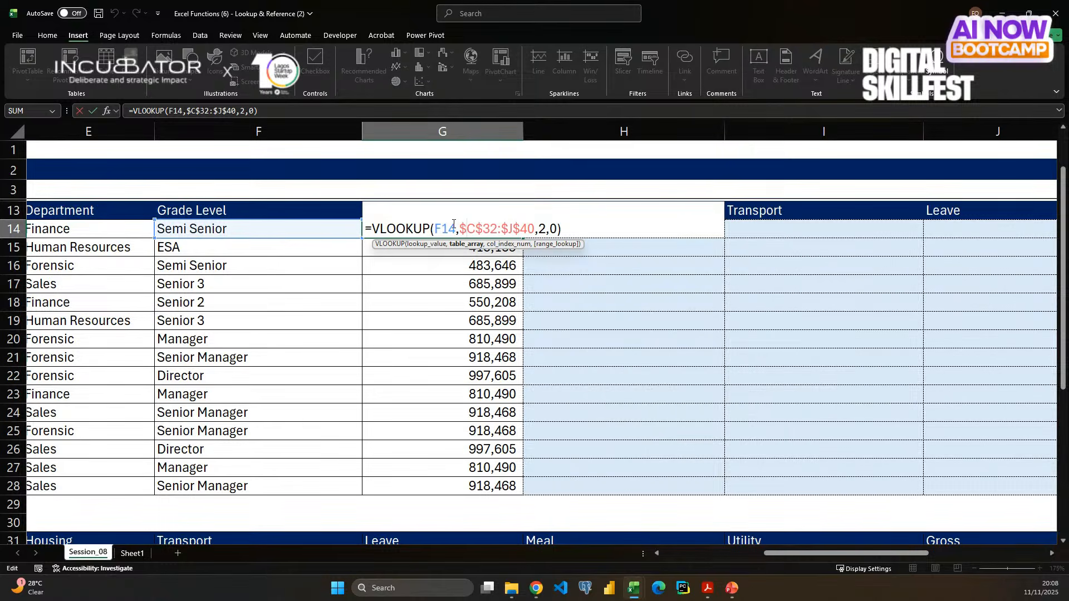
drag(456, 228, 435, 230)
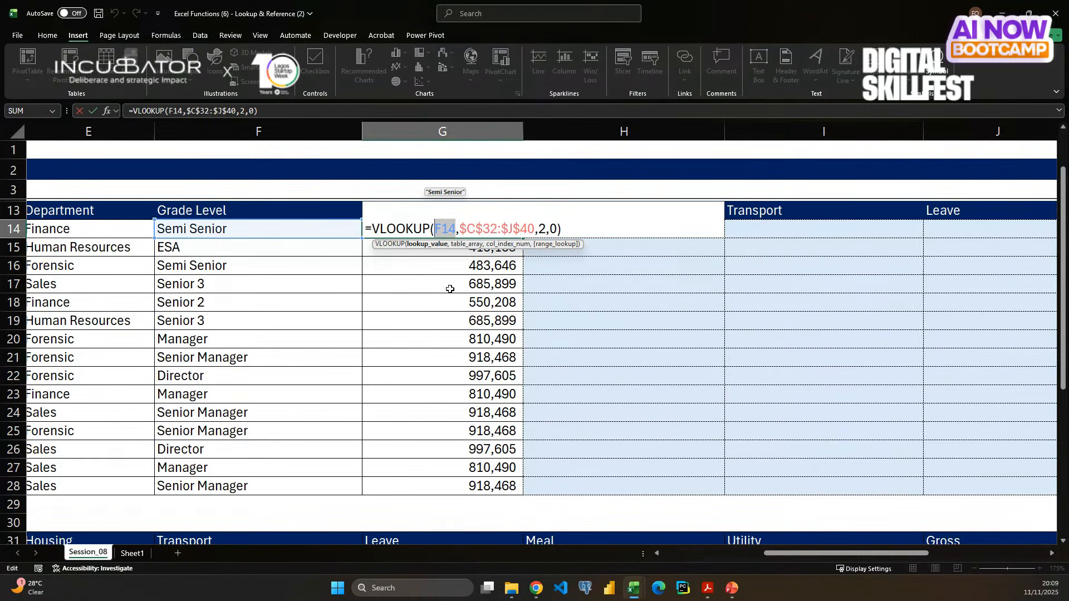
key(Return)
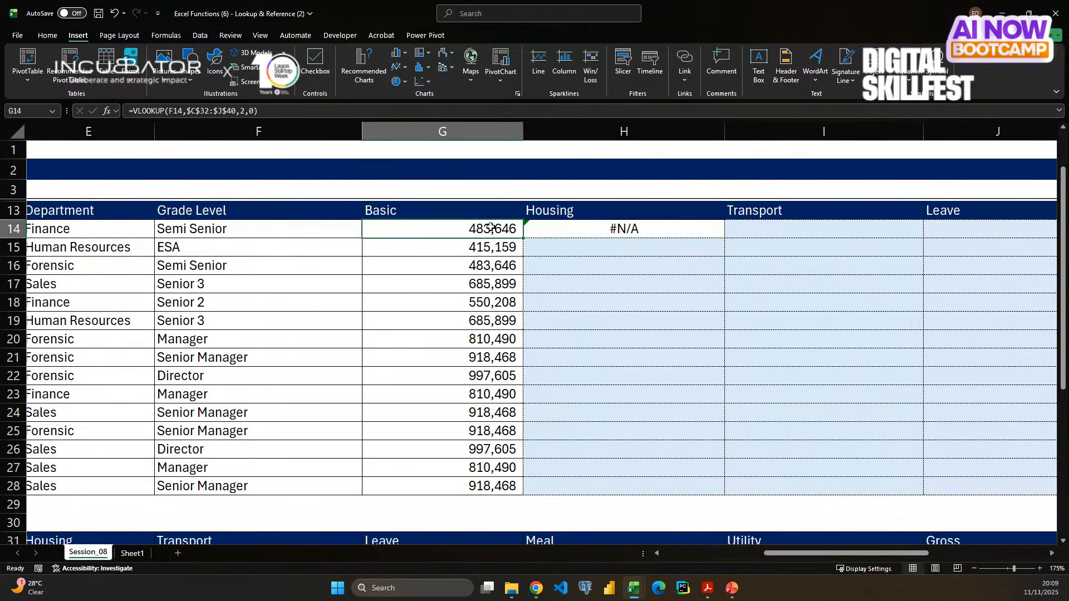
drag(493, 229, 810, 239)
drag(276, 230, 254, 486)
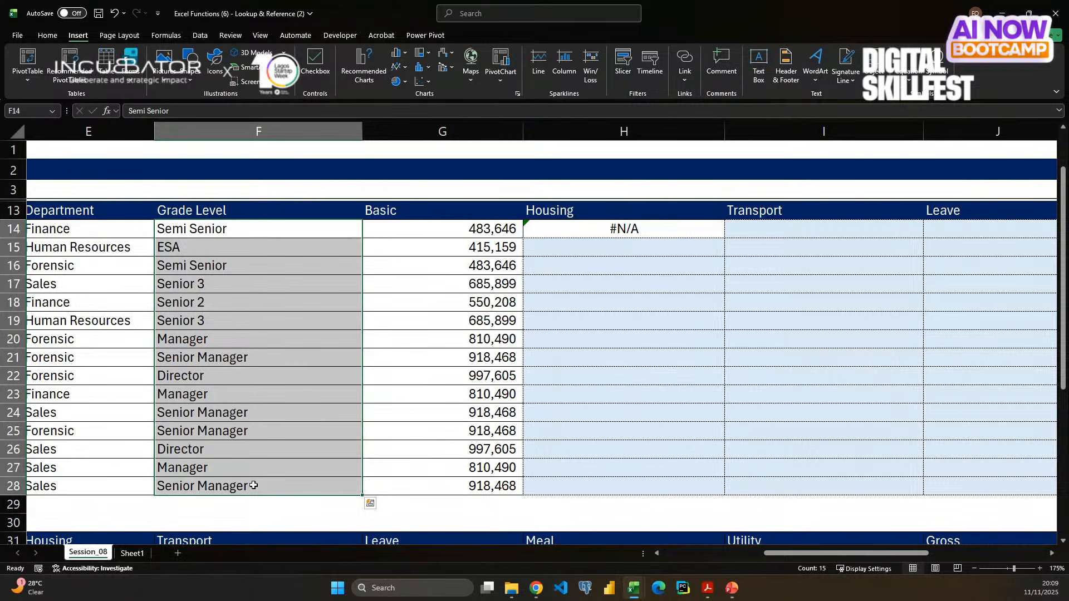
- Clear the lookup results from the Basic and Housing columns, G14:H28
drag(473, 228, 484, 256)
key(Delete)
- Start a VLOOKUP in G14 with the grade level as lookup value, locking only its column as $F14
click(471, 232)
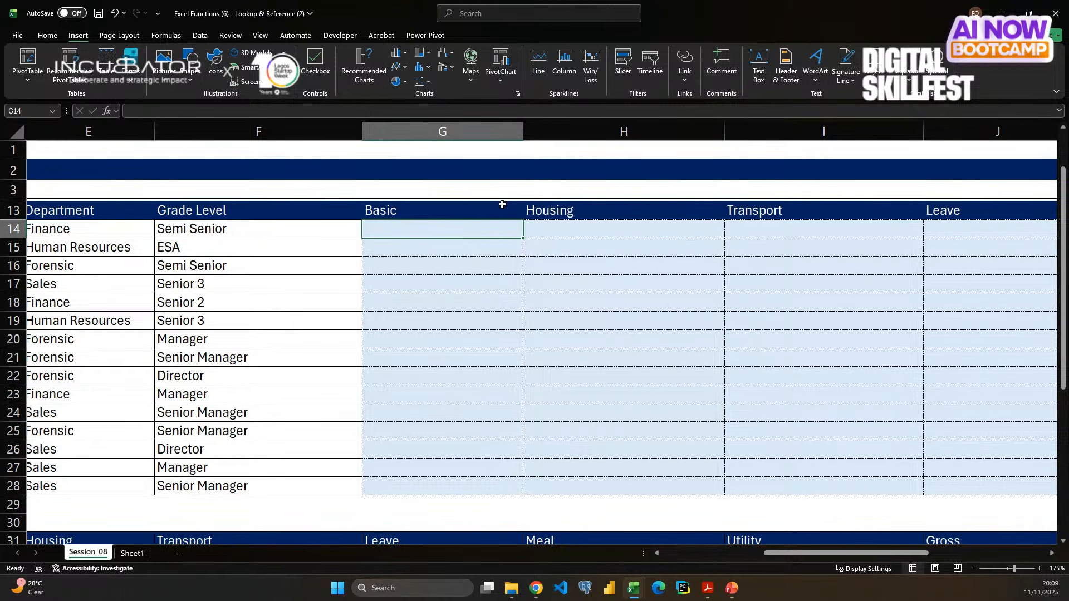
text(=vlo)
key(Tab)
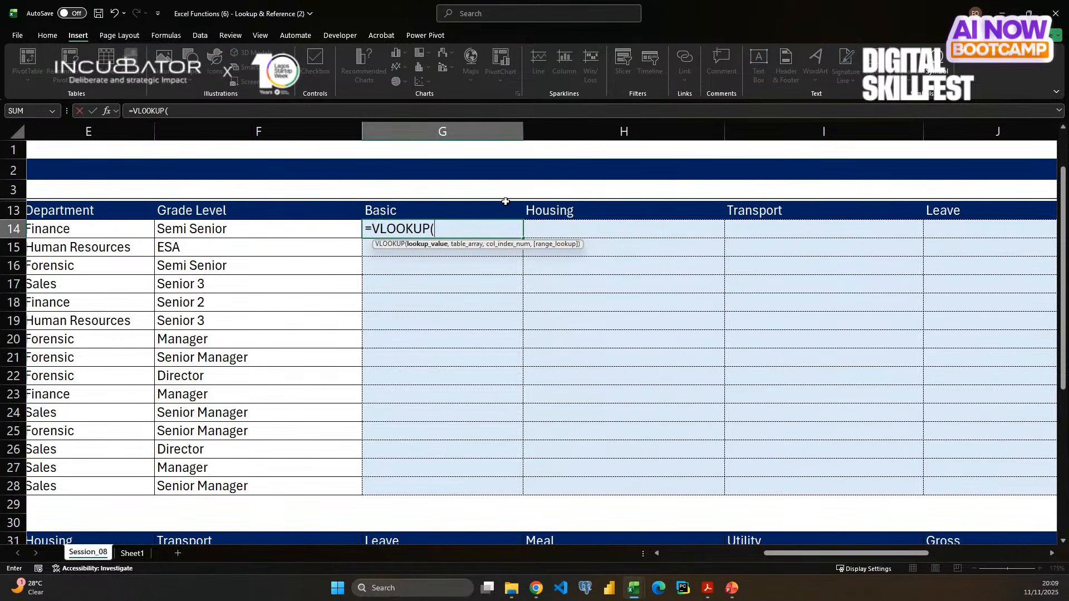
click(311, 228)
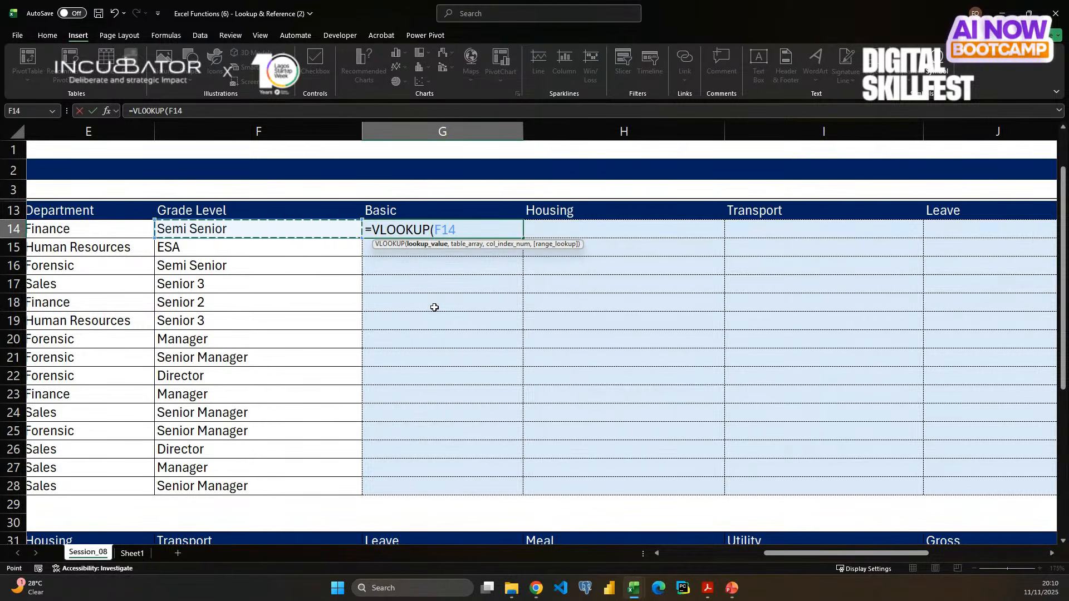
key(F4)
key(F4)
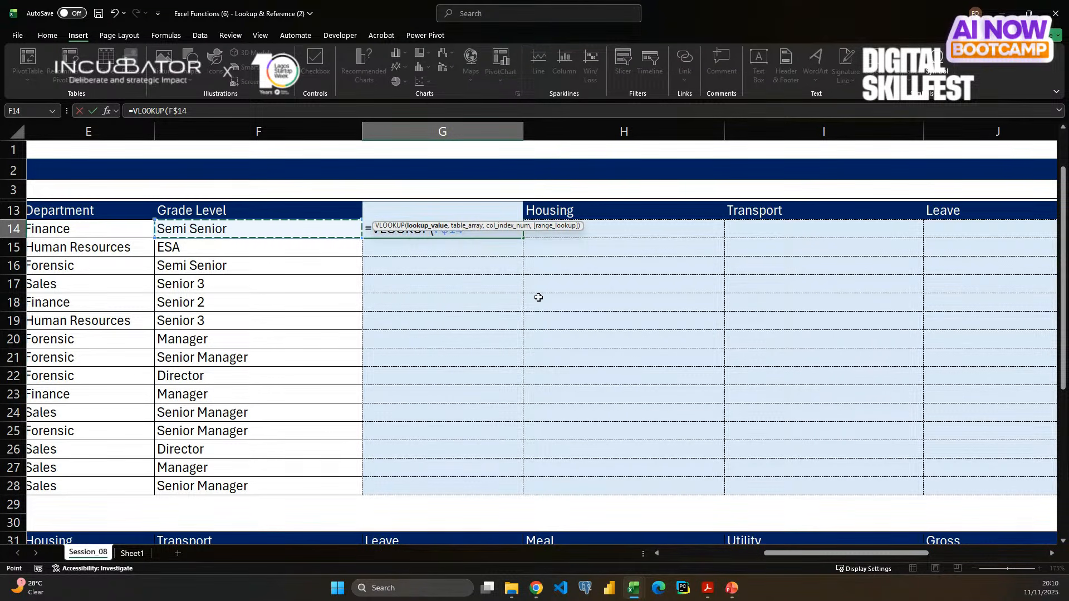
key(F4)
text(,)
- Set the VLOOKUP table array to the salary table C32:J40, locked as the absolute range $C$32:$J$40
scroll(470, 432, down, 3)
scroll(470, 432, left, 2)
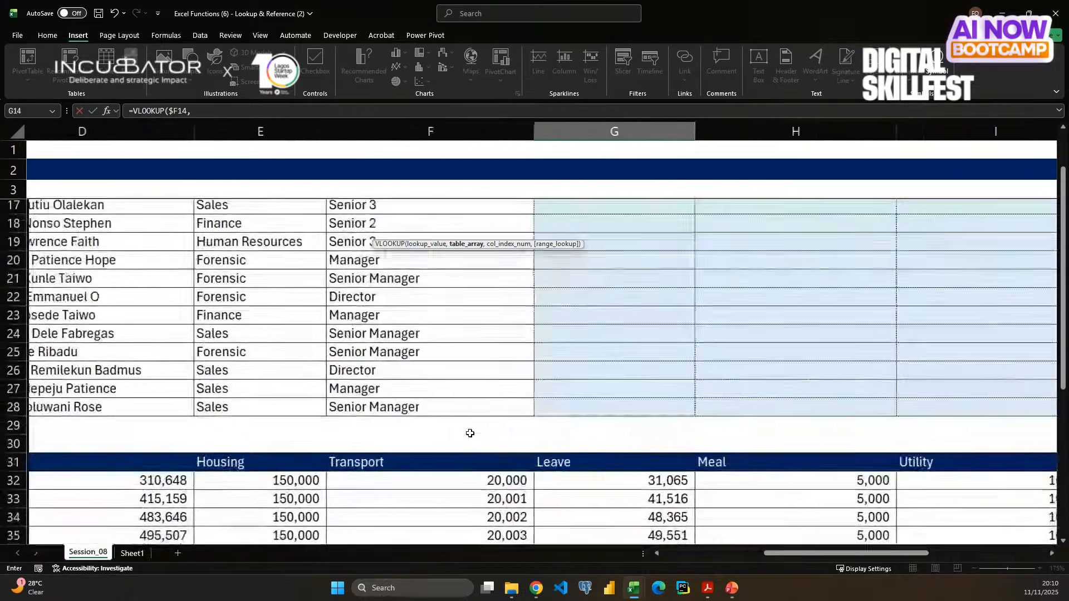
scroll(167, 394, left, 2)
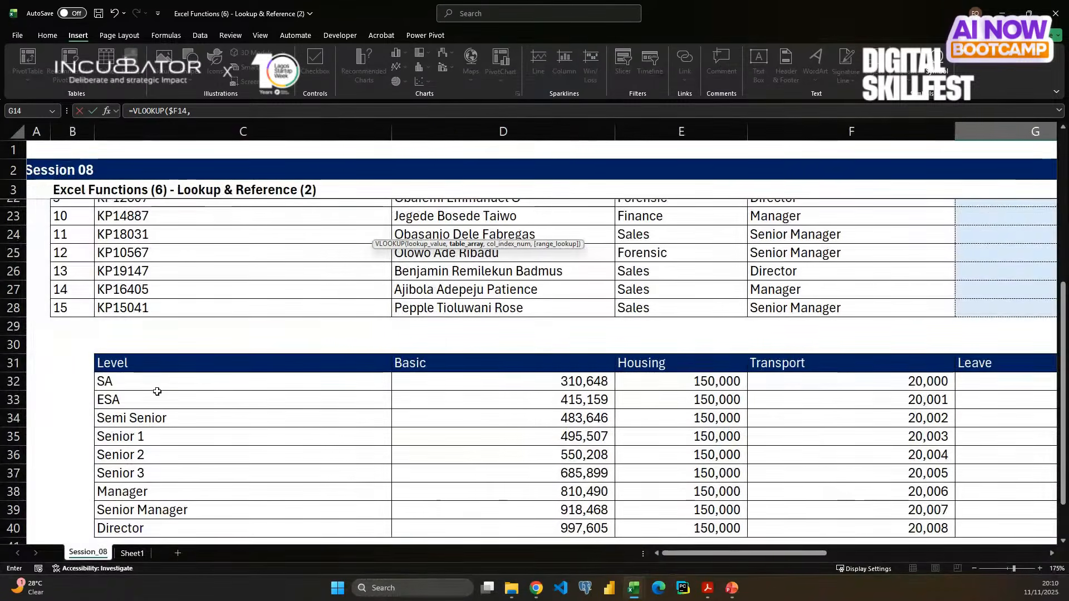
click(150, 383)
key(ctrl+shift+Right)
key(ctrl+shift+Down)
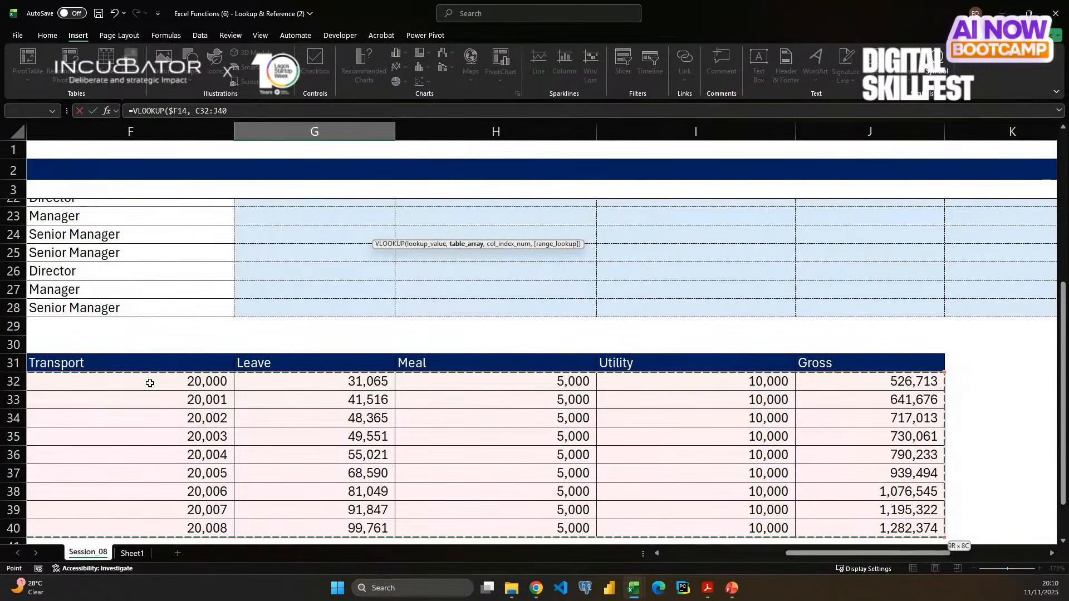
key(F4)
scroll(362, 264, up, 4)
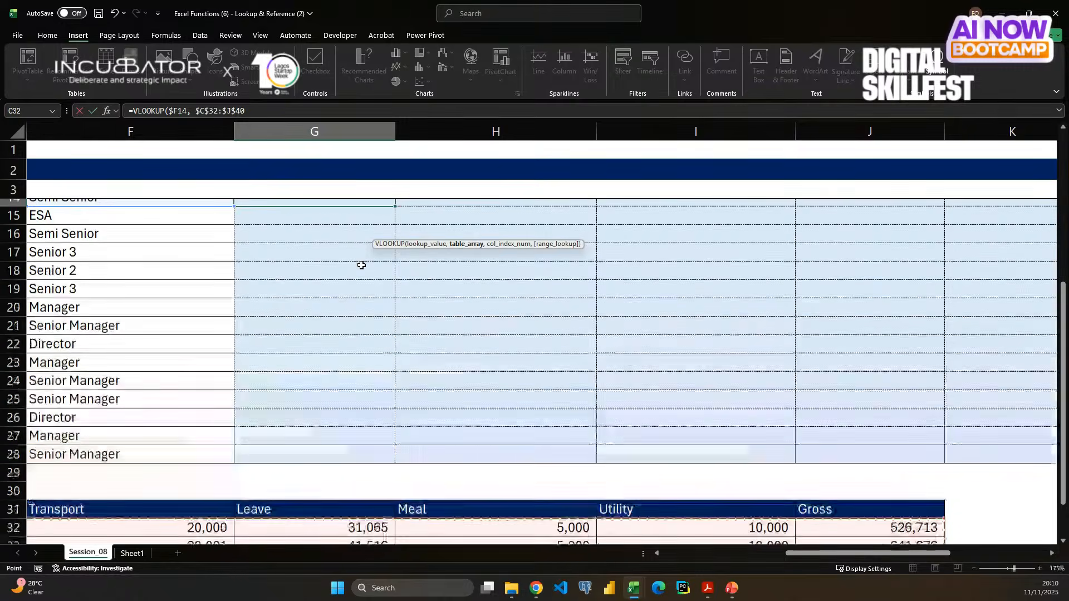
- Finish the G14 VLOOKUP with column index 2 and range lookup 0 for an exact match
text(, 2)
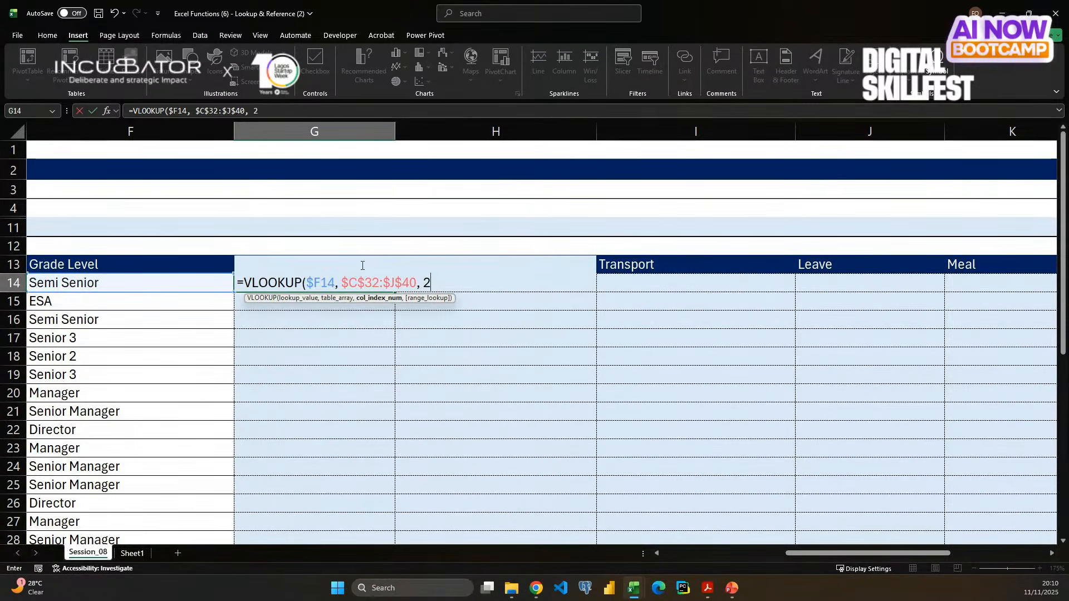
text(, 0))
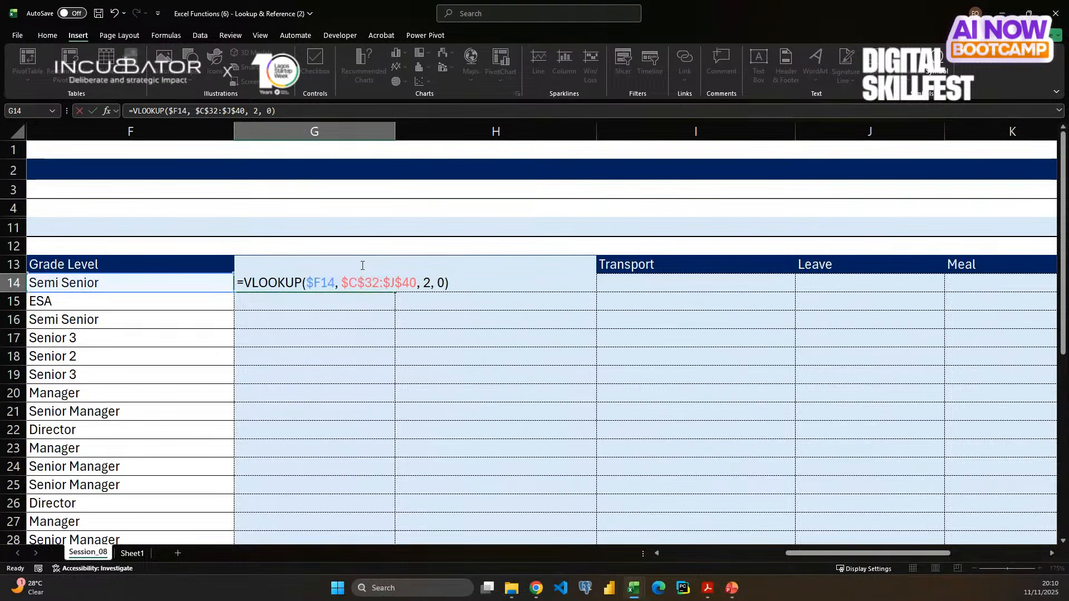
key(Return)
- Fill the mixed-reference VLOOKUP from G14 down the Basic column through G28
key(Up)
key(ctrl+shift+Down)
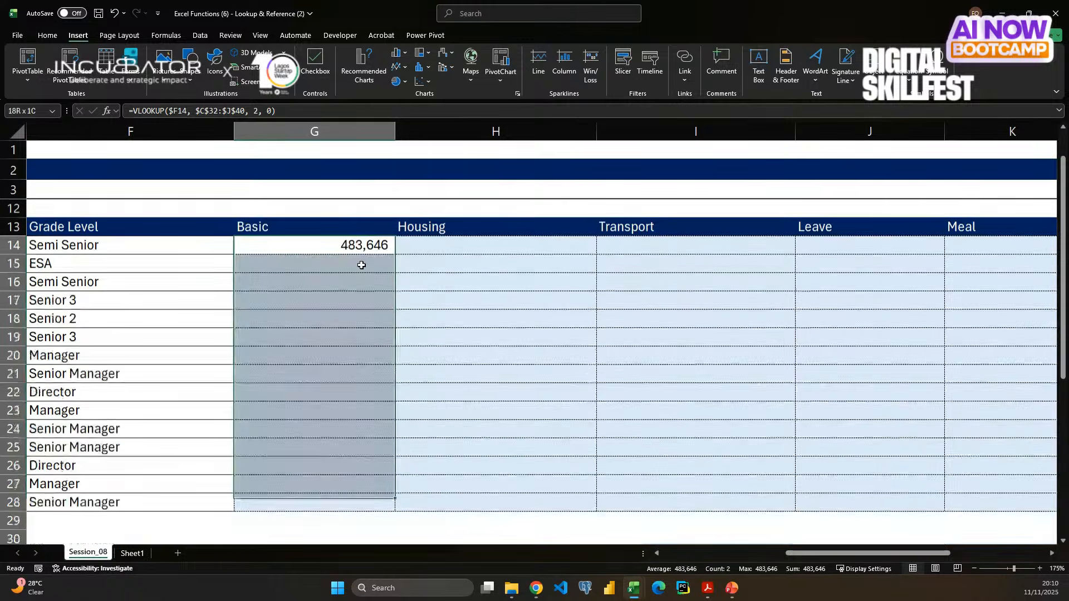
key(shift+Up)
key(shift+Up)
key(shift+Up)
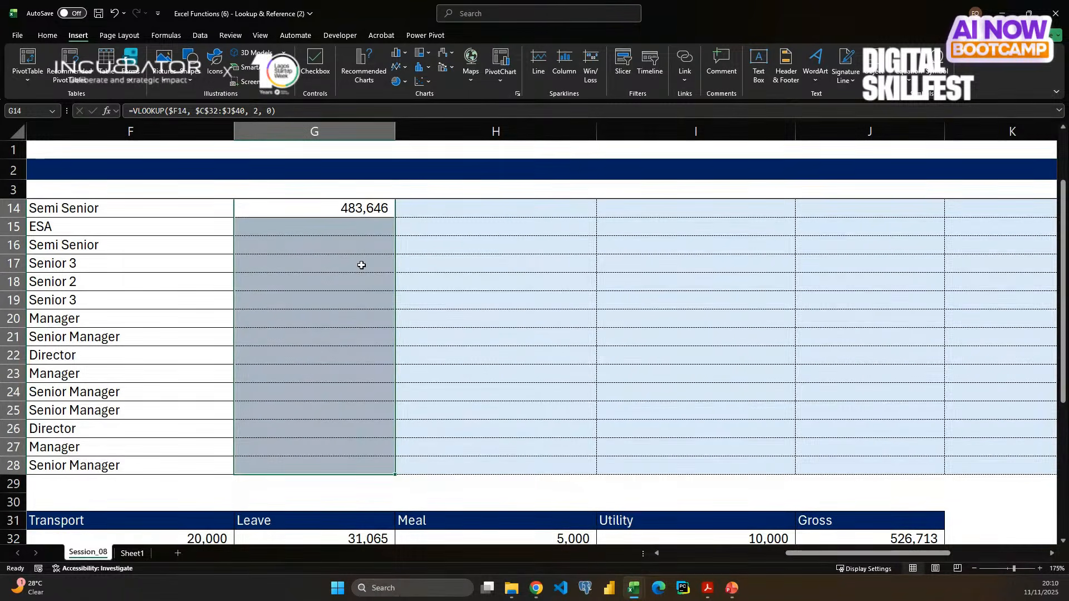
key(ctrl+d)
- Copy the Basic column formulas in G14:G28 across into the Housing column, H14:H28
scroll(361, 265, up, 1)
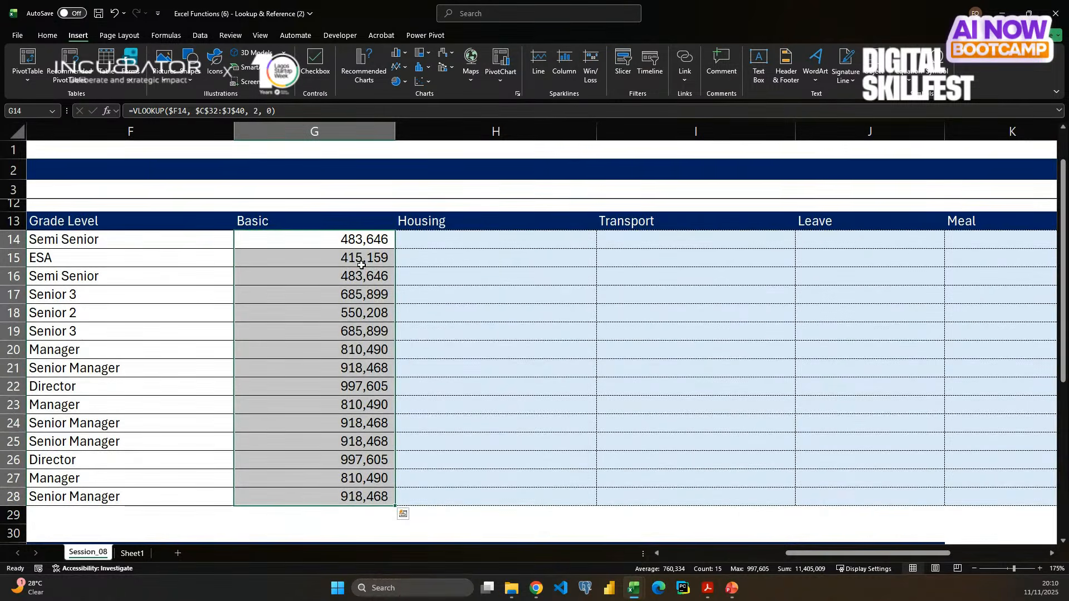
key(shift+Right)
key(ctrl+r)
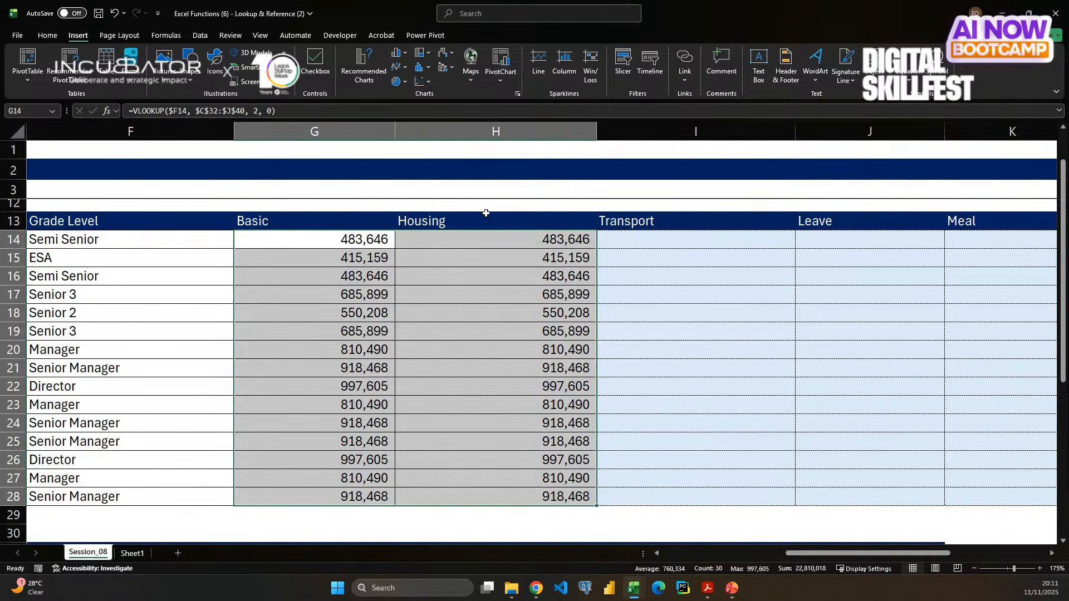
- Set the VLOOKUP column index in Housing cell H14 to 3, matching Housing's position in the salary table
double_click(480, 241)
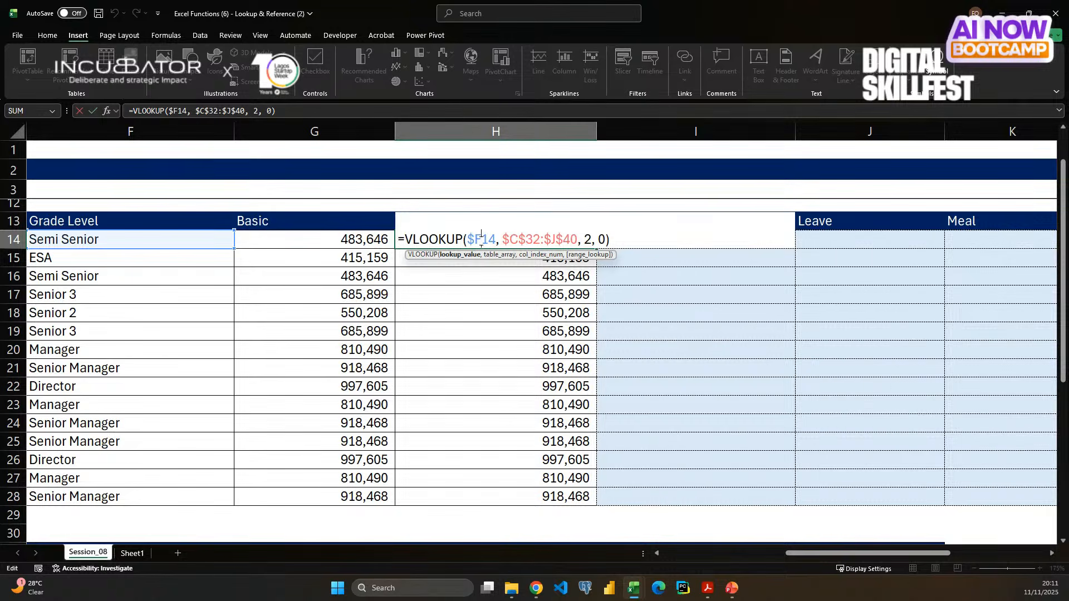
click(592, 240)
scroll(232, 479, down, 2)
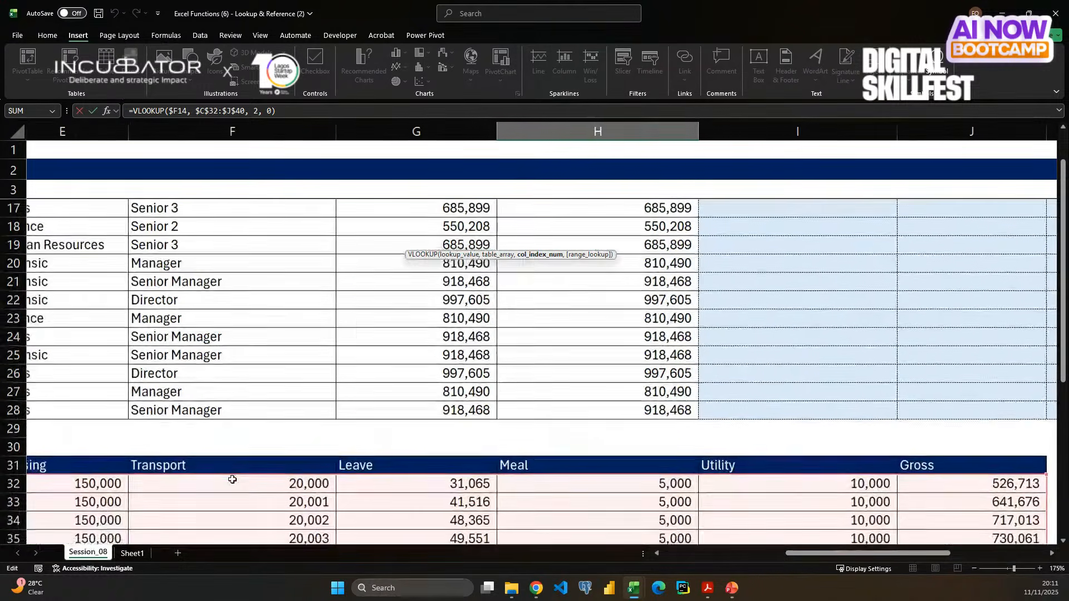
scroll(232, 479, left, 3)
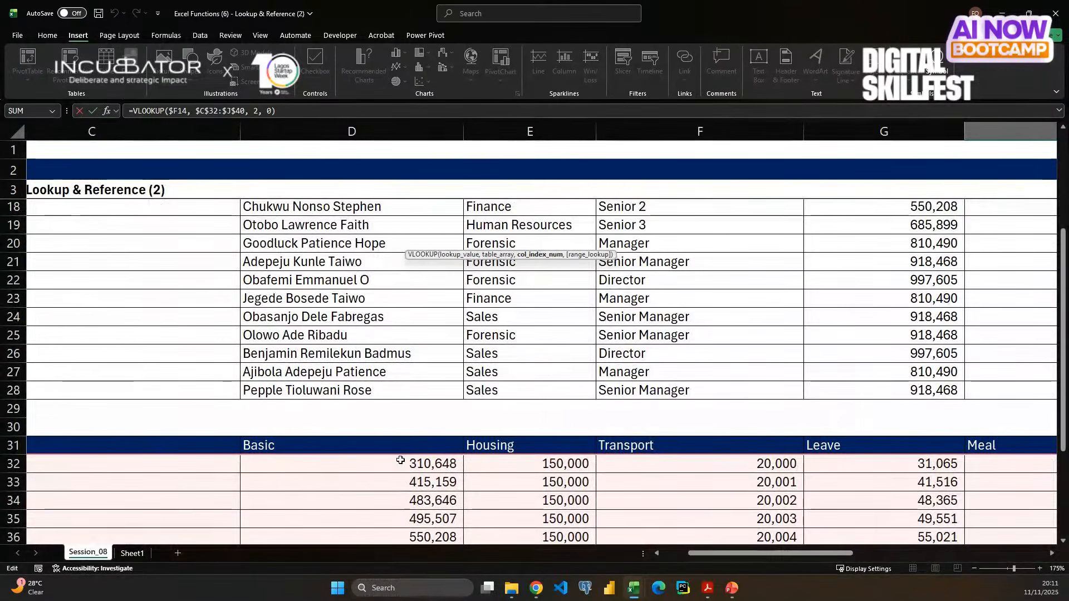
scroll(468, 465, right, 2)
scroll(469, 466, right, 1)
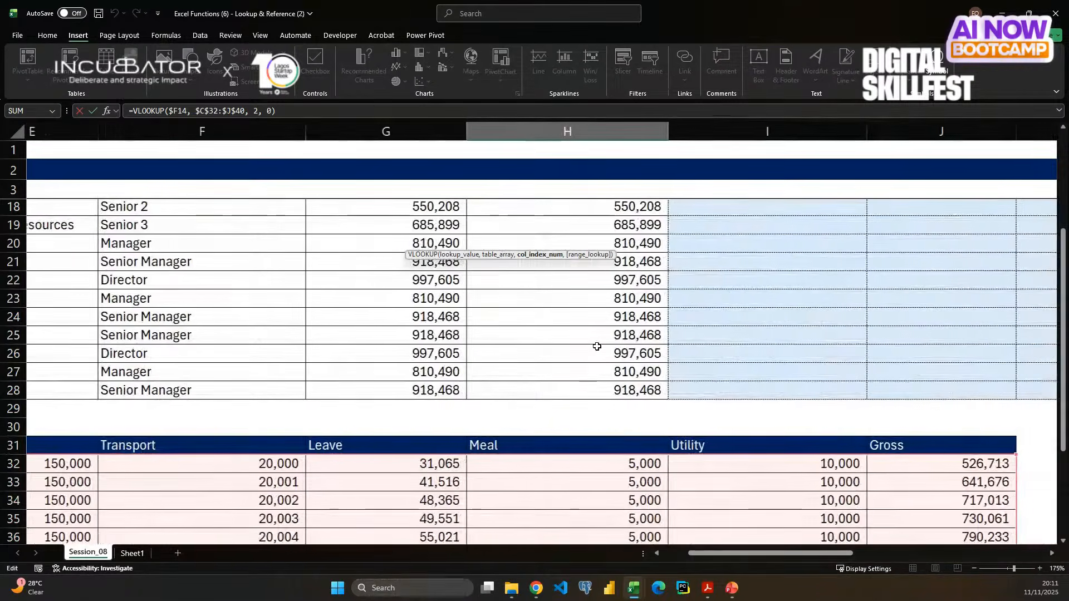
scroll(596, 346, up, 3)
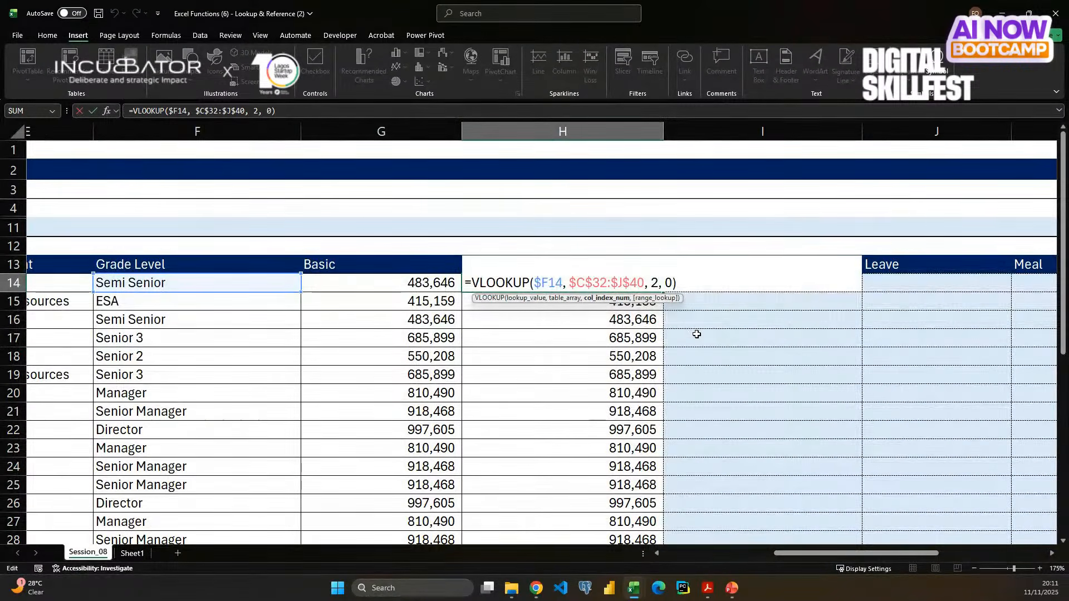
key(BackSpace)
text(3)
key(Return)
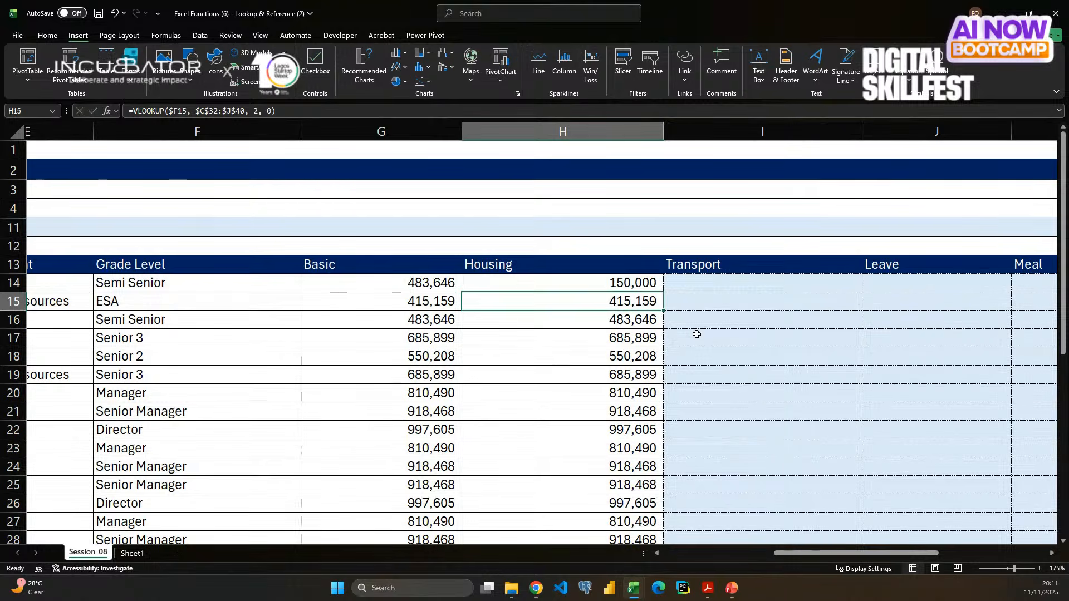
- Fill the corrected Housing VLOOKUP from H14 down through H28
key(Up)
key(ctrl+shift+Down)
key(ctrl+d)
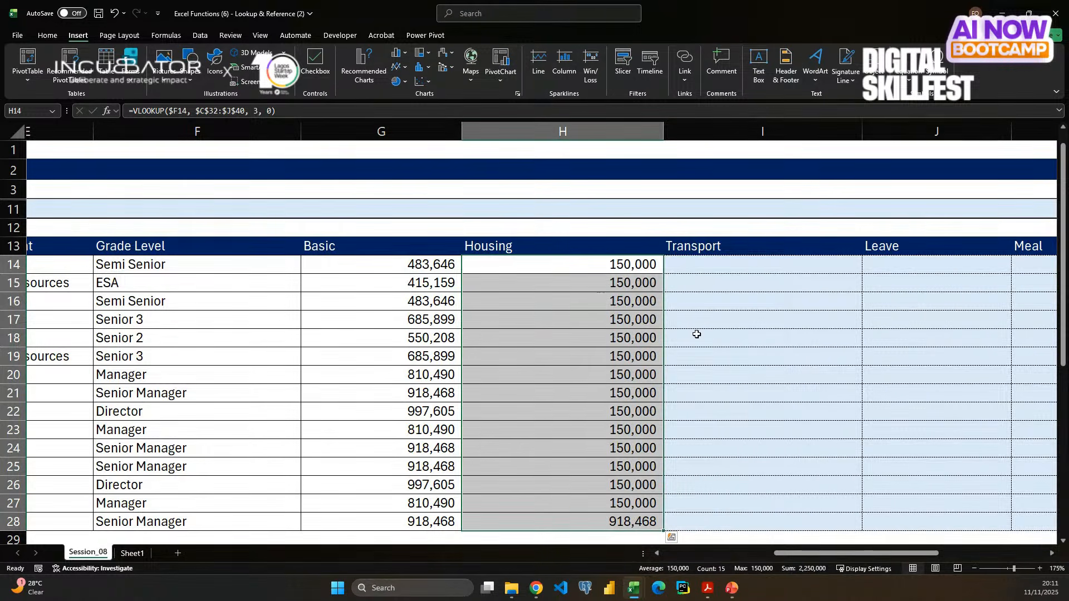
click(597, 429)
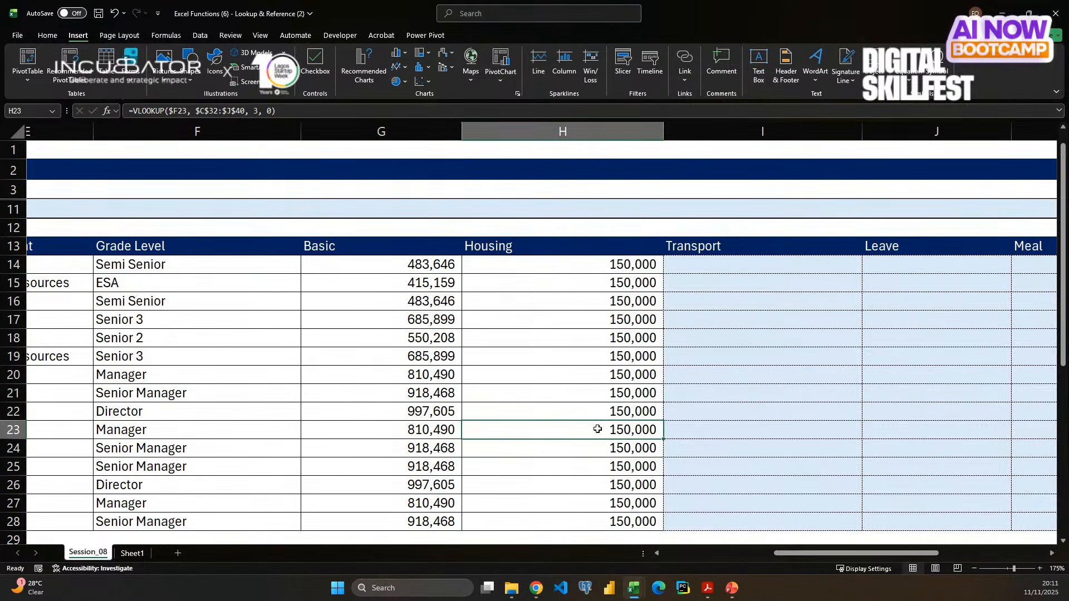
scroll(597, 429, up, 1)
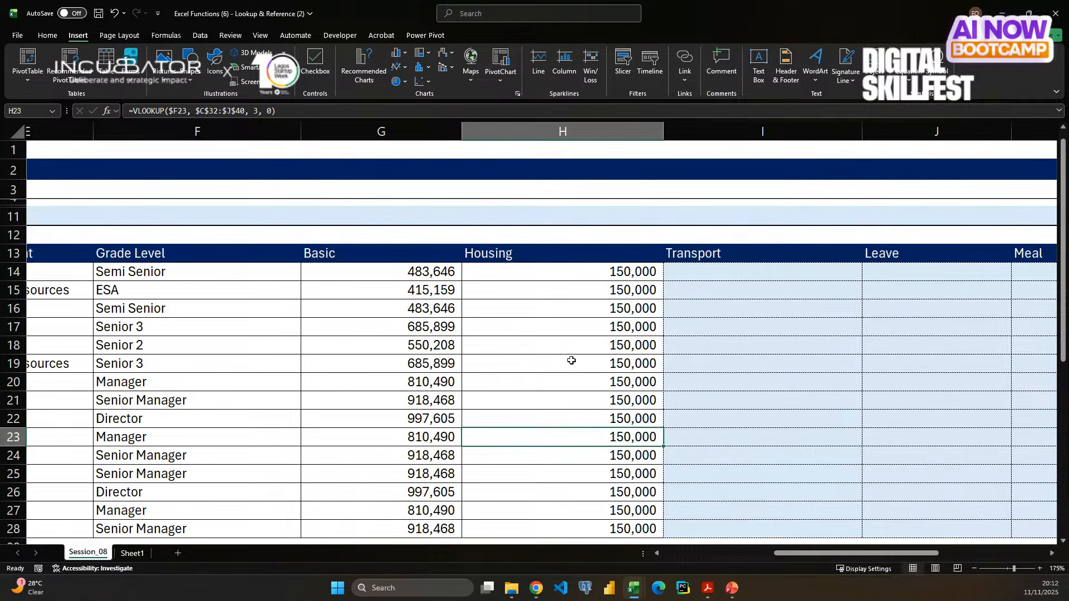
- Copy the Housing VLOOKUP from H14 into Transport cell I14 and set its column index to 4
click(587, 274)
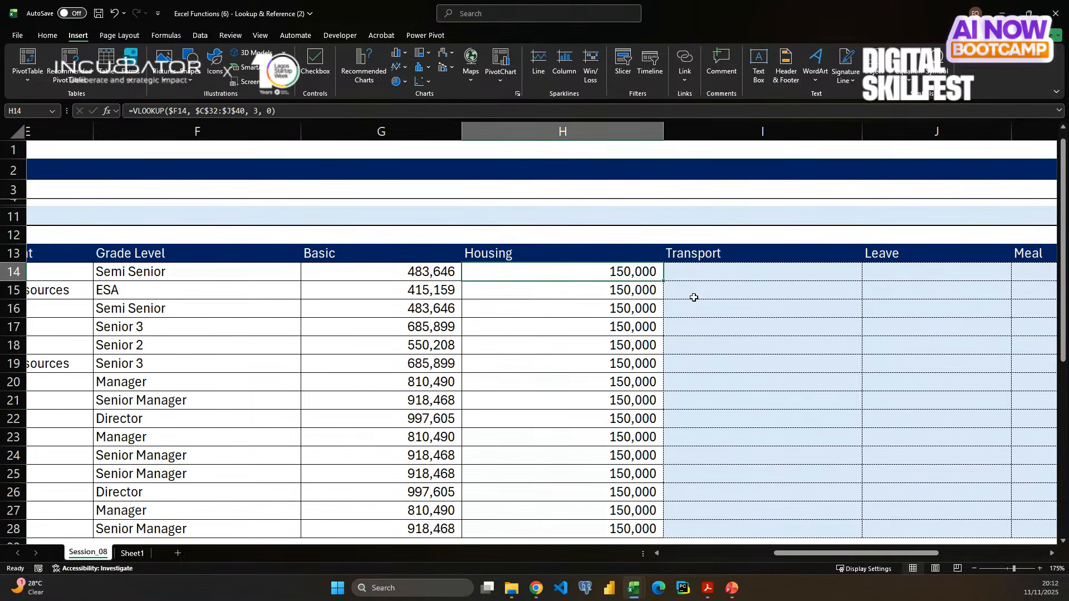
key(shift+Right)
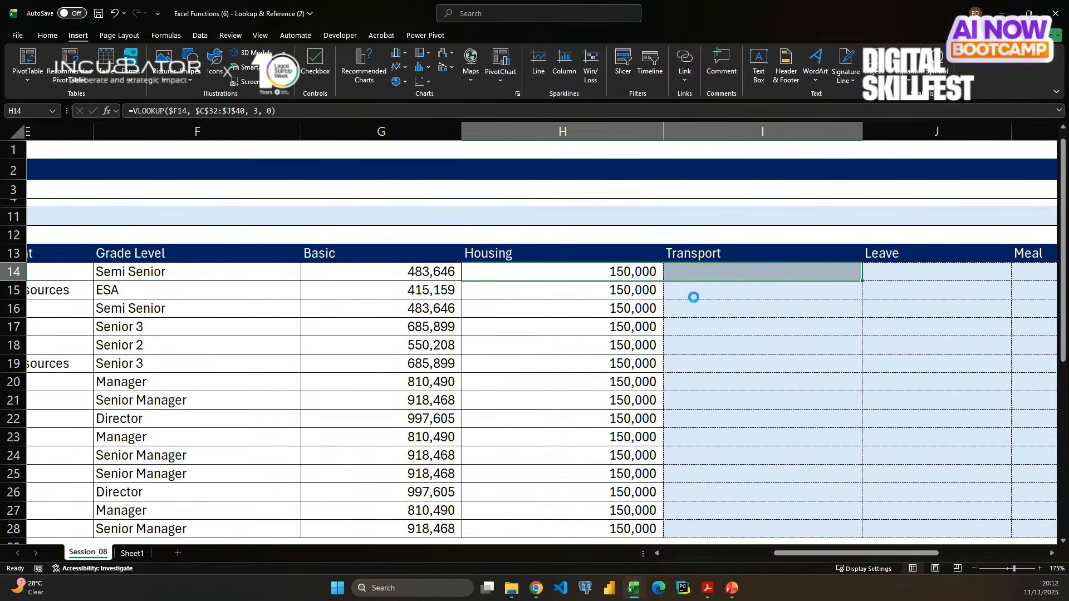
key(ctrl+r)
double_click(754, 270)
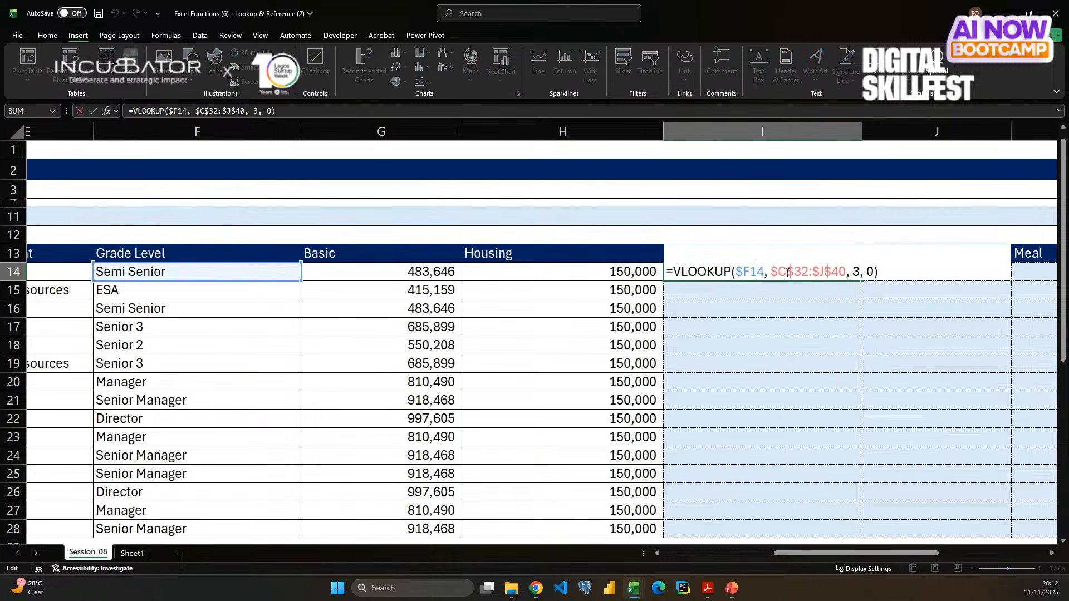
click(860, 271)
key(BackSpace)
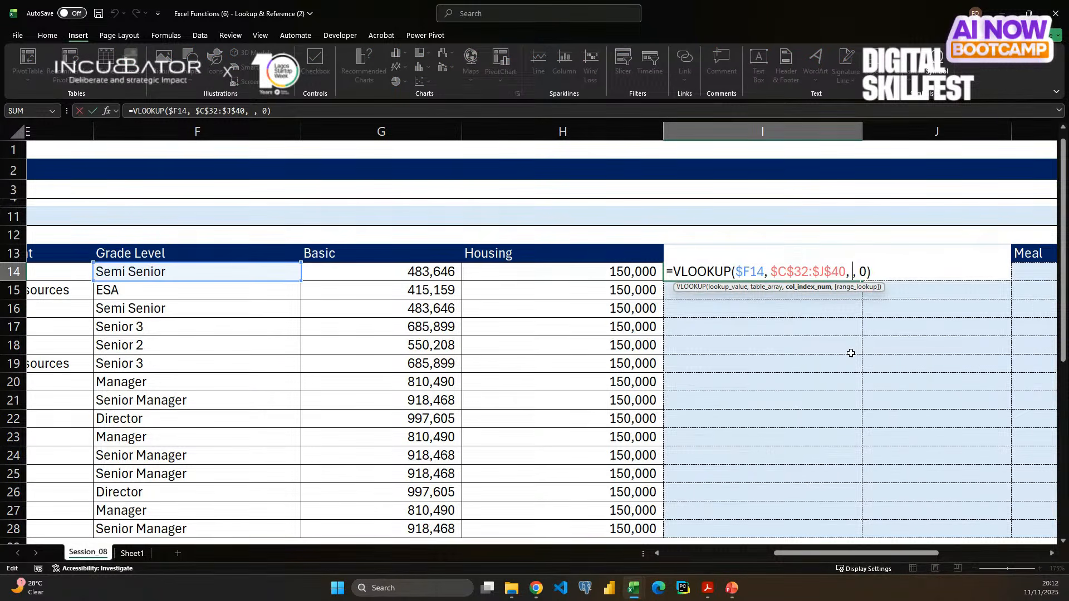
text(4)
key(Return)
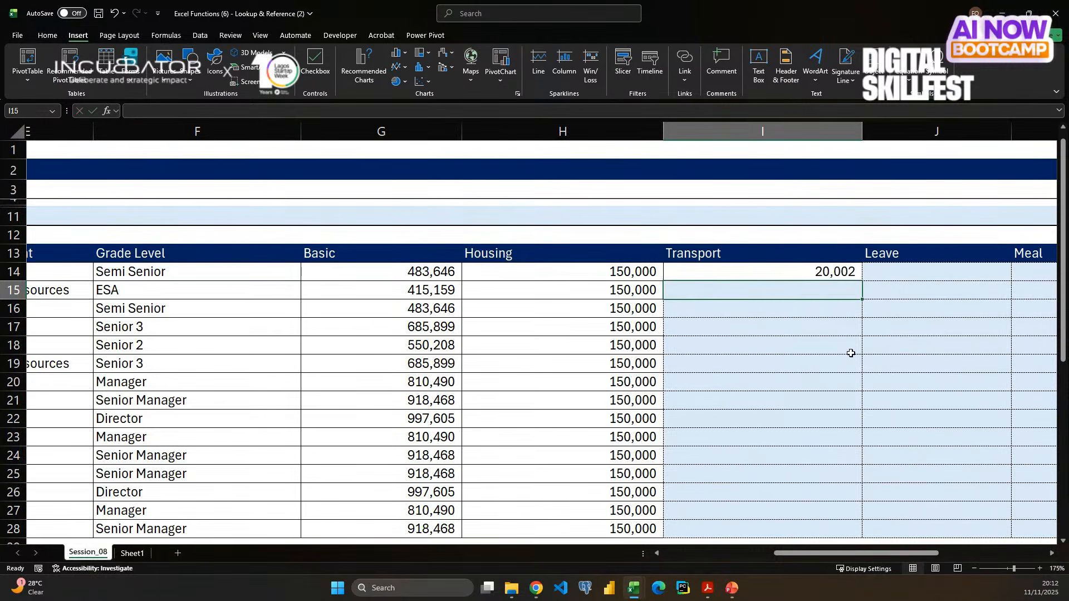
- Copy the Transport VLOOKUP from I14 into Leave cell J14 and set its column index to 5
click(806, 273)
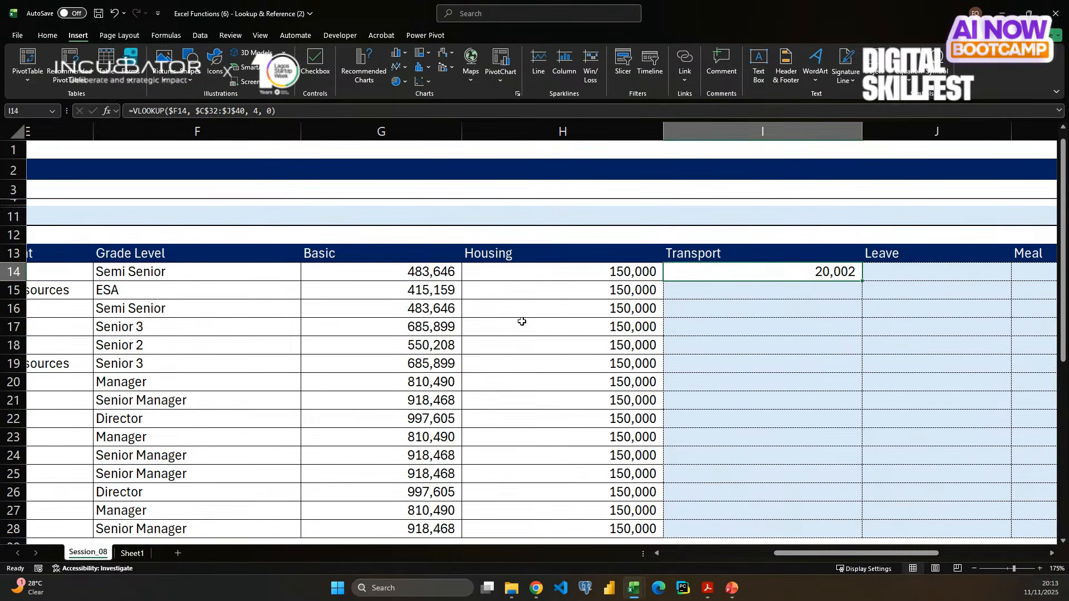
scroll(522, 322, right, 2)
scroll(522, 322, right, 6)
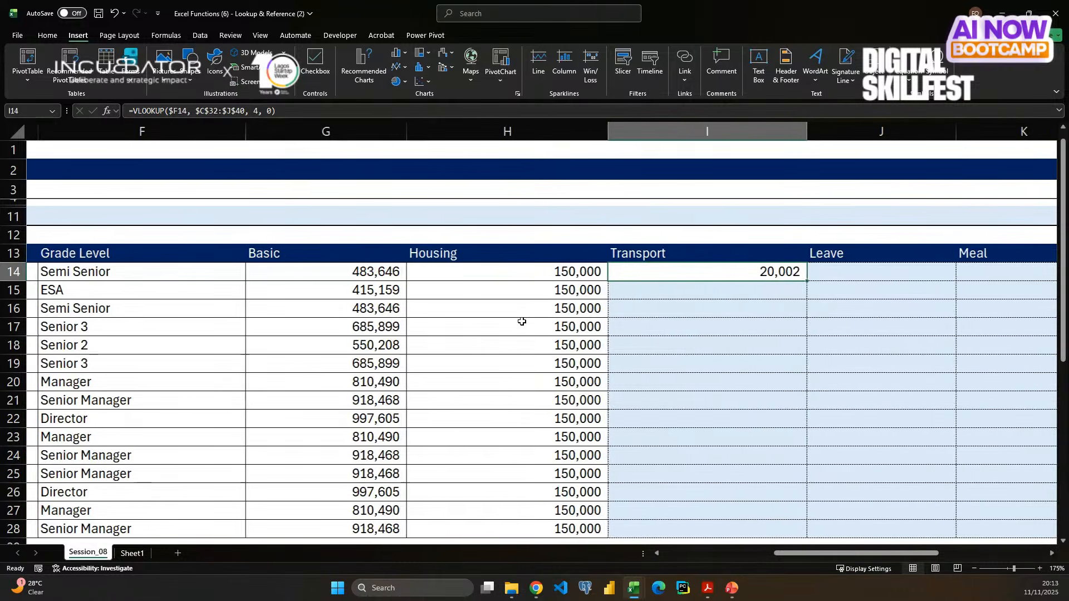
scroll(522, 322, right, 10)
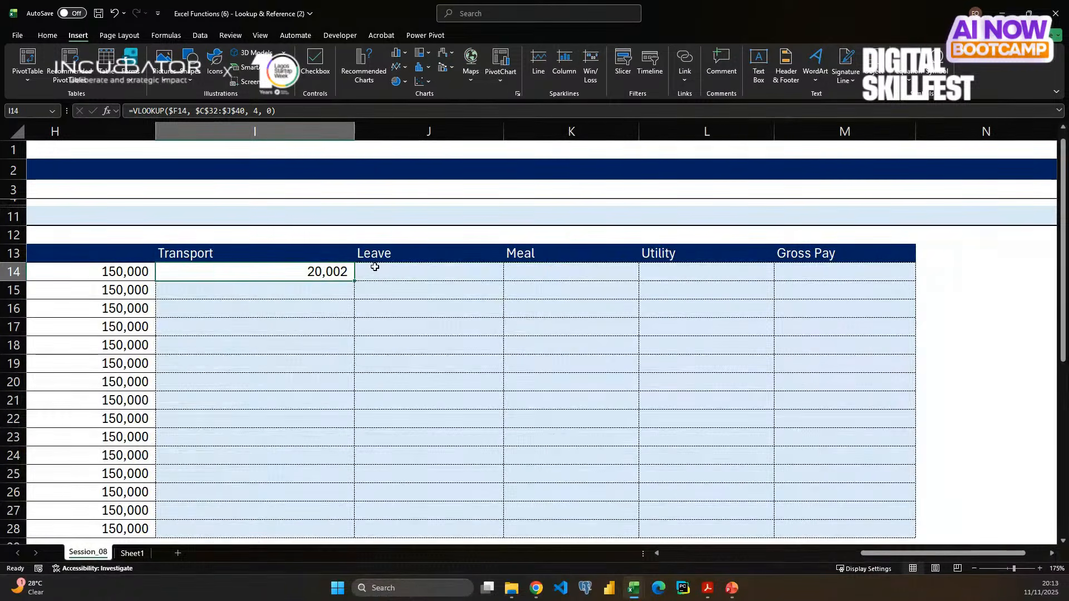
click(377, 270)
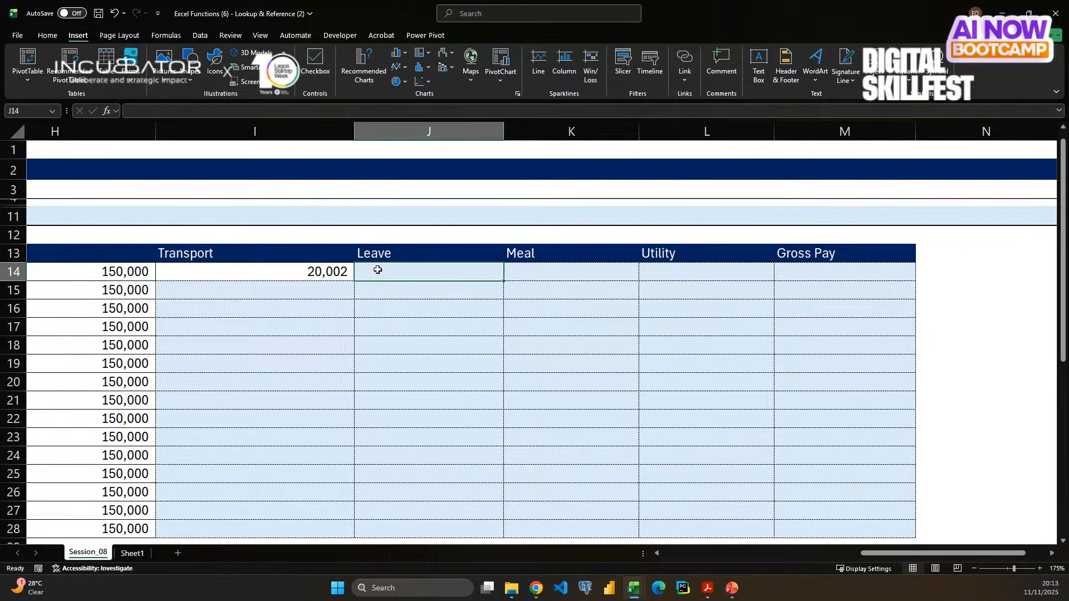
text(=VLOOKUP($F14, $C$32:$J$40, 4, 0))
double_click(401, 270)
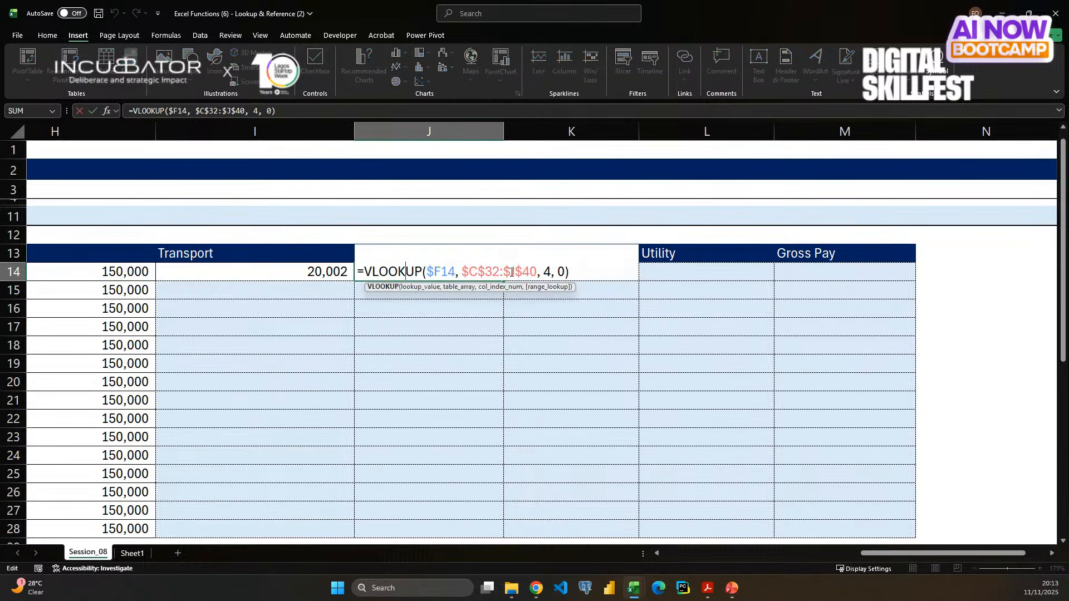
click(550, 272)
key(BackSpace)
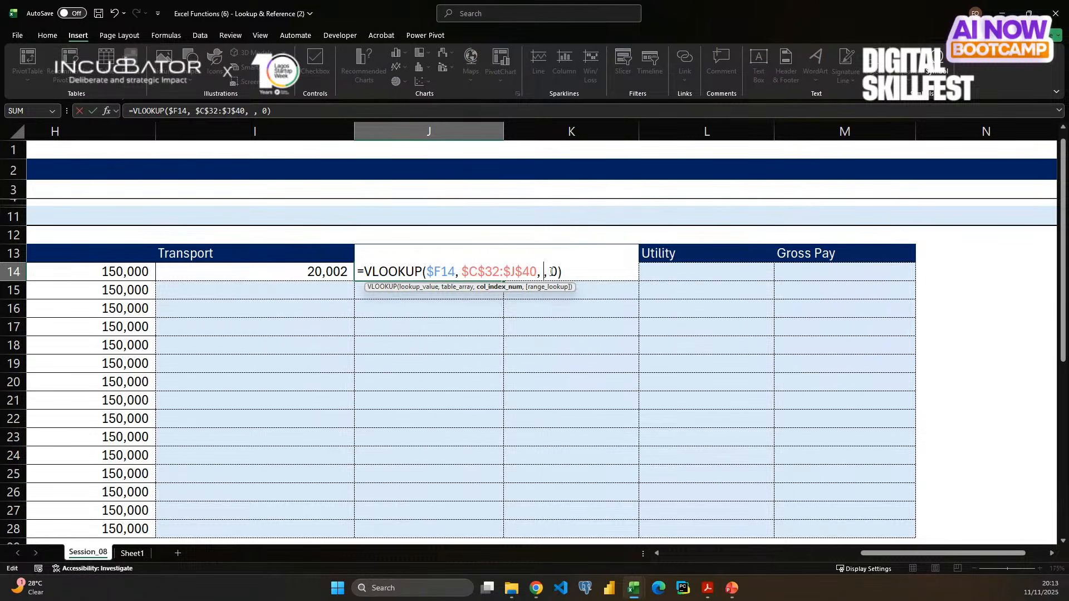
text(5)
key(Return)
click(550, 271)
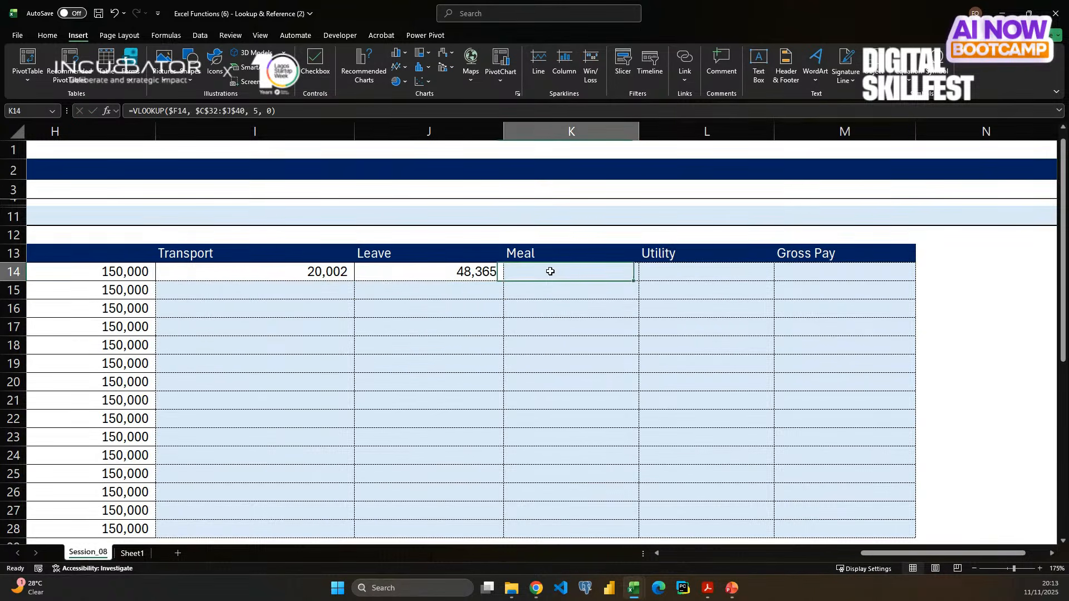
- Examine the Basic, Housing and Transport headers in row 13 of the employee table
scroll(334, 432, left, 2)
scroll(335, 432, left, 1)
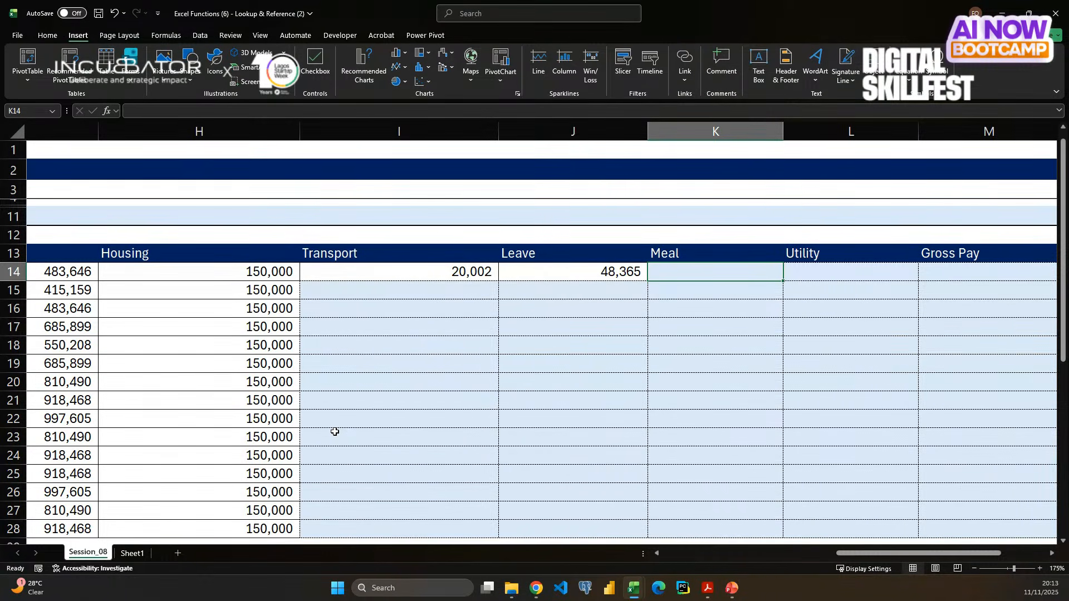
scroll(334, 432, left, 3)
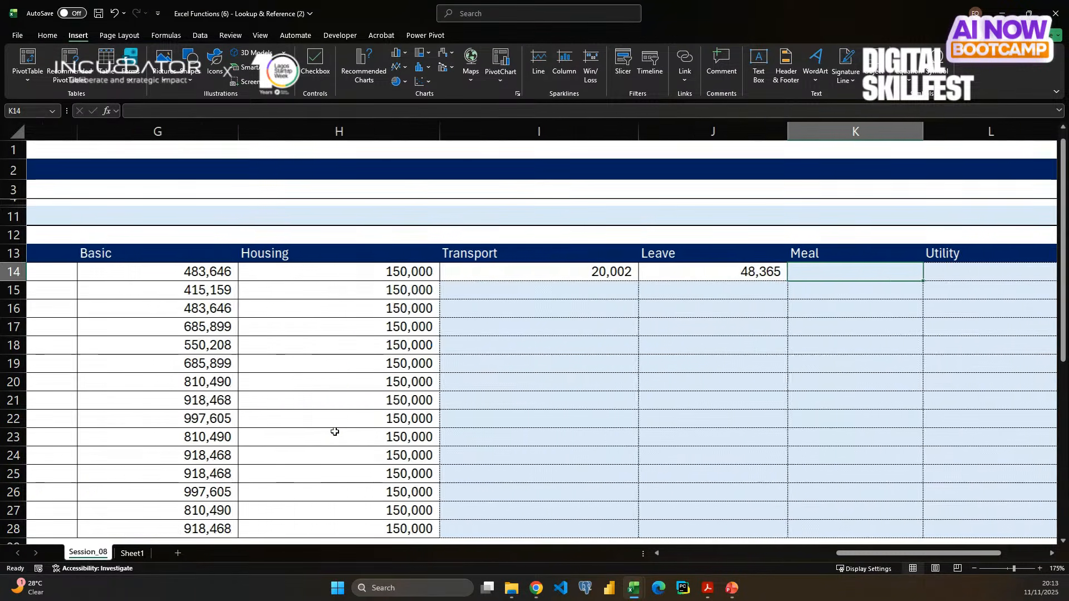
scroll(334, 432, left, 2)
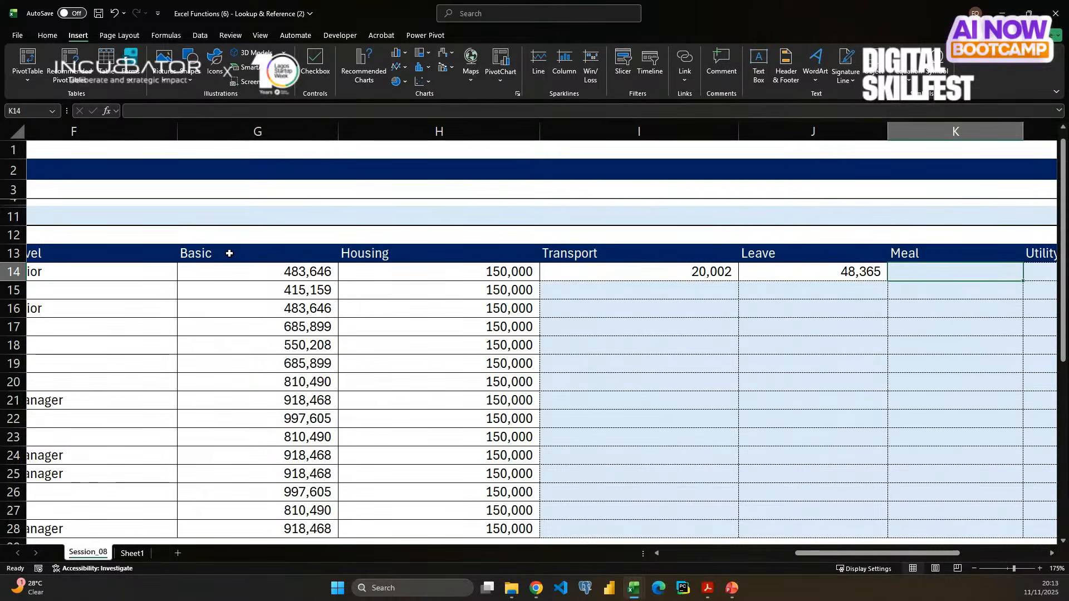
drag(219, 253, 711, 258)
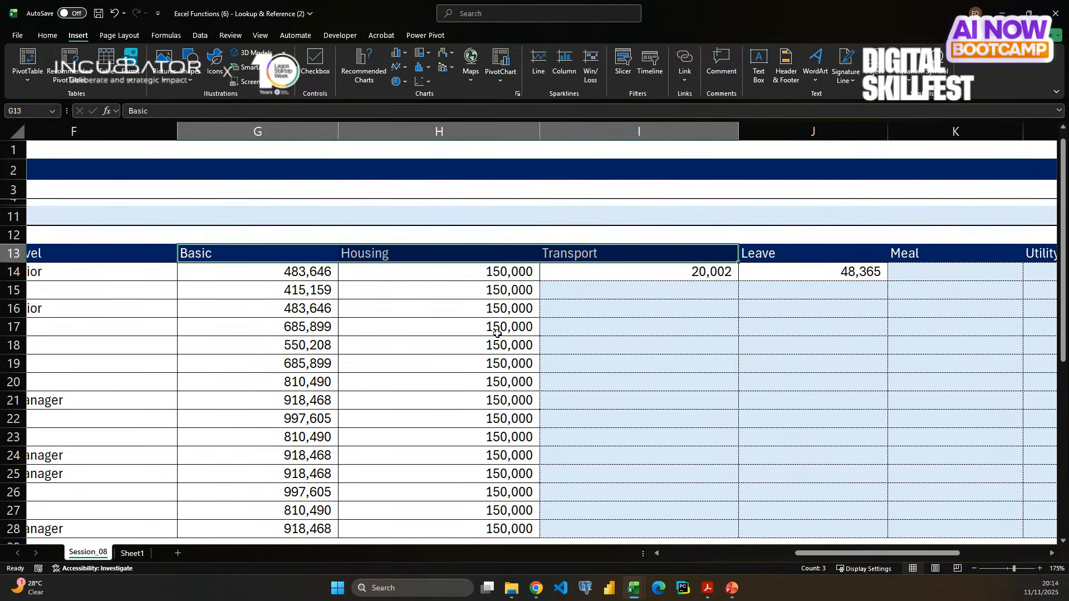
scroll(490, 330, left, 3)
scroll(497, 334, left, 3)
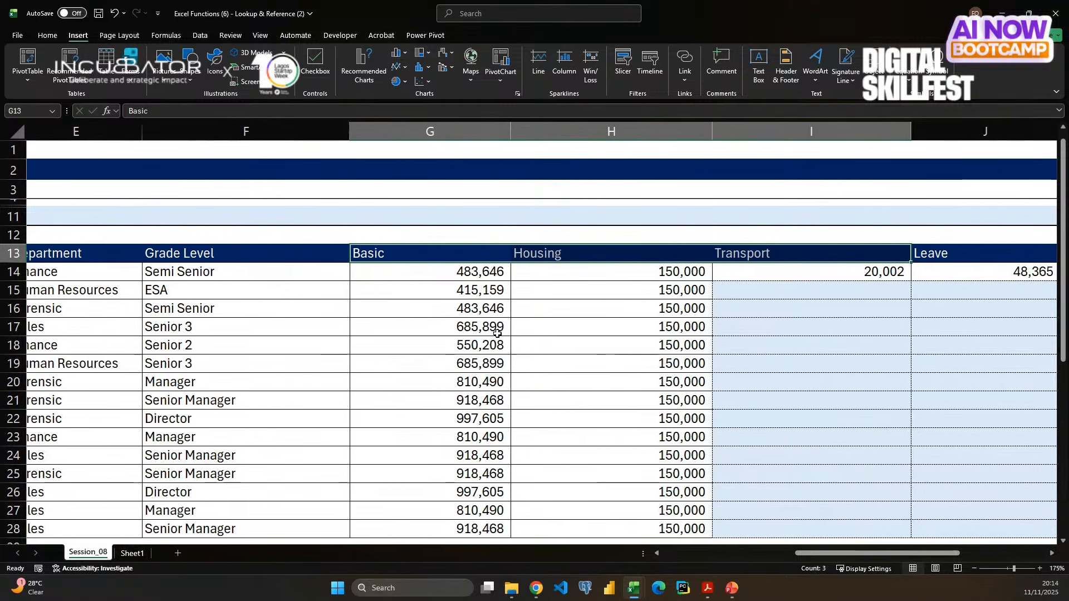
click(415, 236)
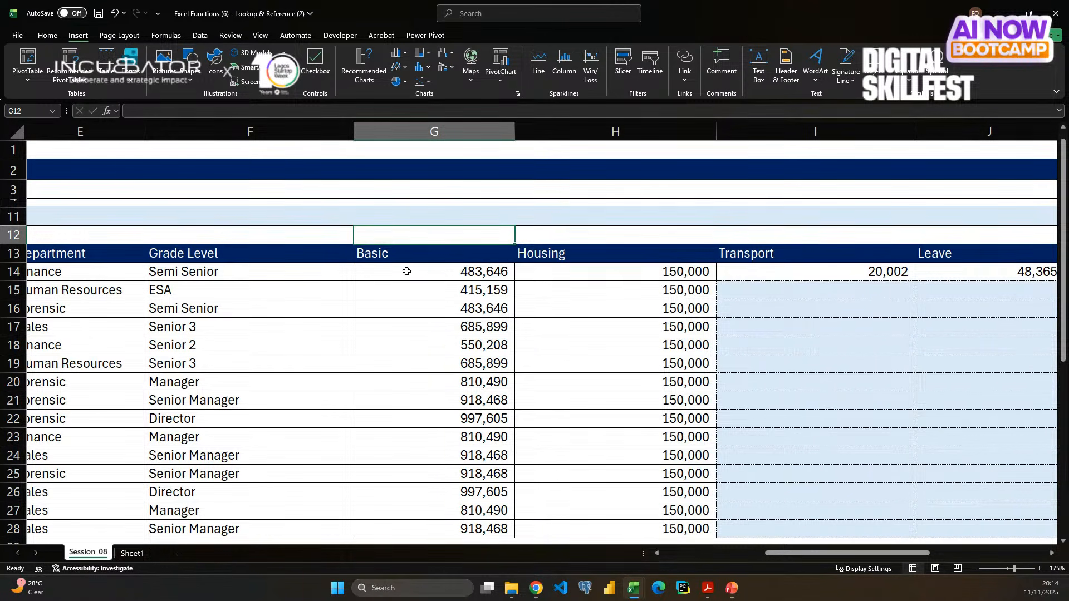
click(399, 253)
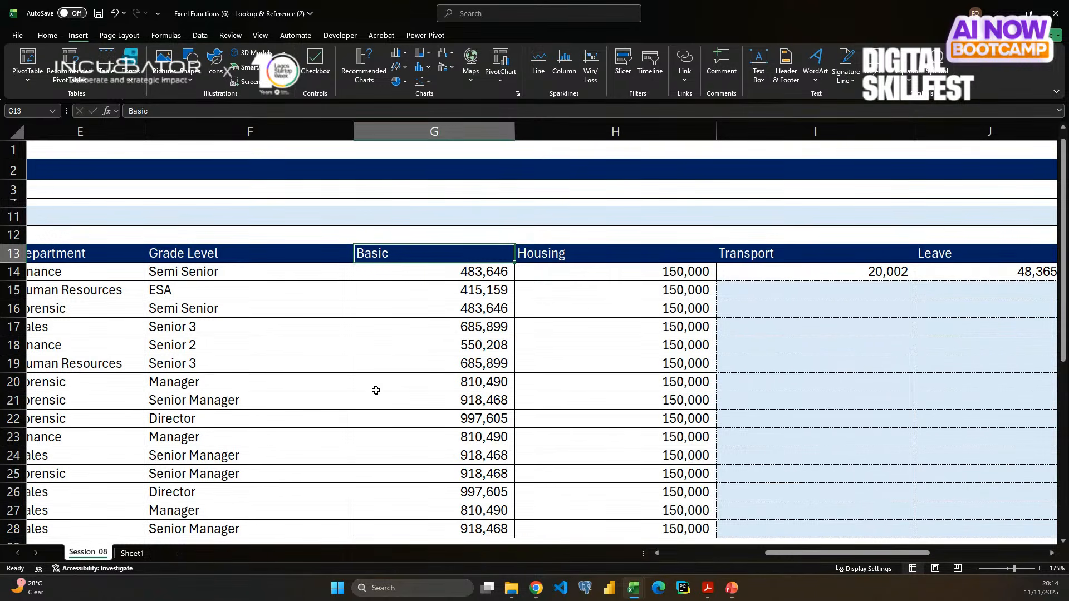
- Examine the salary table's header row from Level in C31 across to Gross in J31
scroll(375, 391, down, 4)
scroll(374, 394, left, 2)
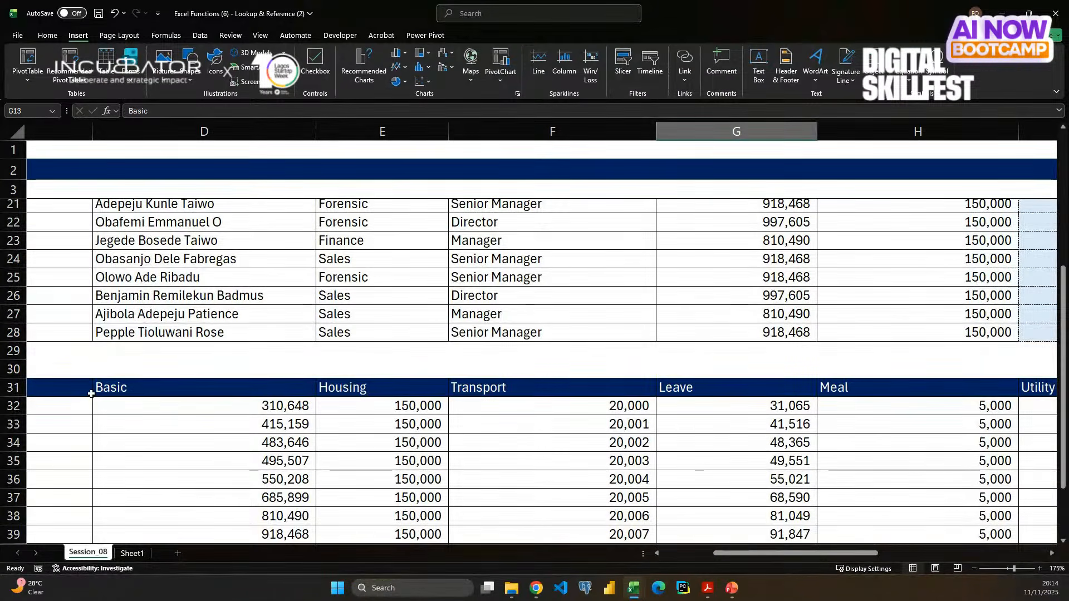
scroll(91, 388, left, 2)
scroll(113, 389, left, 3)
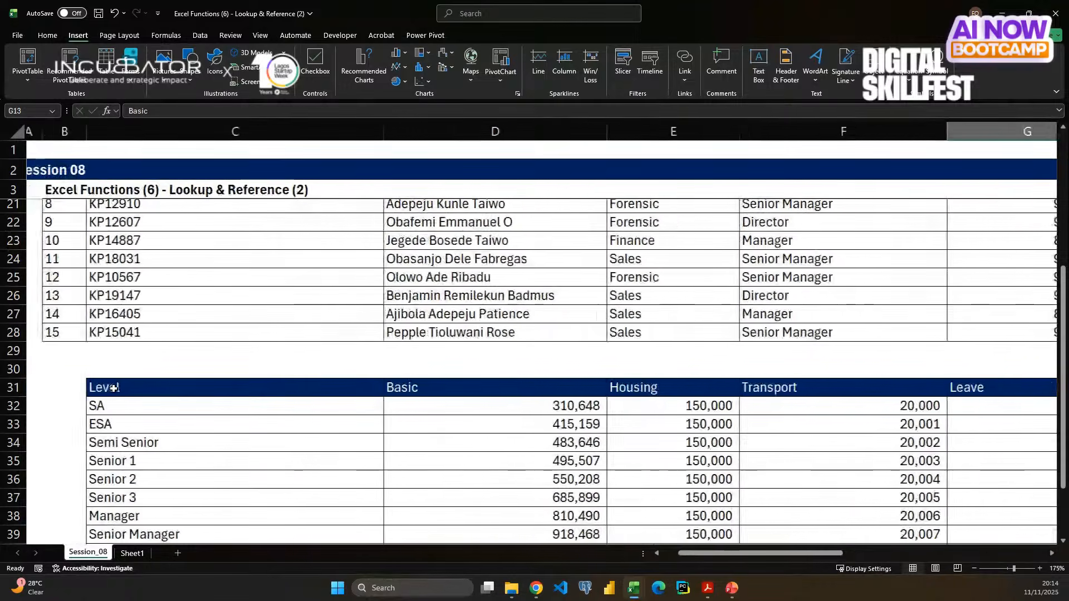
click(113, 389)
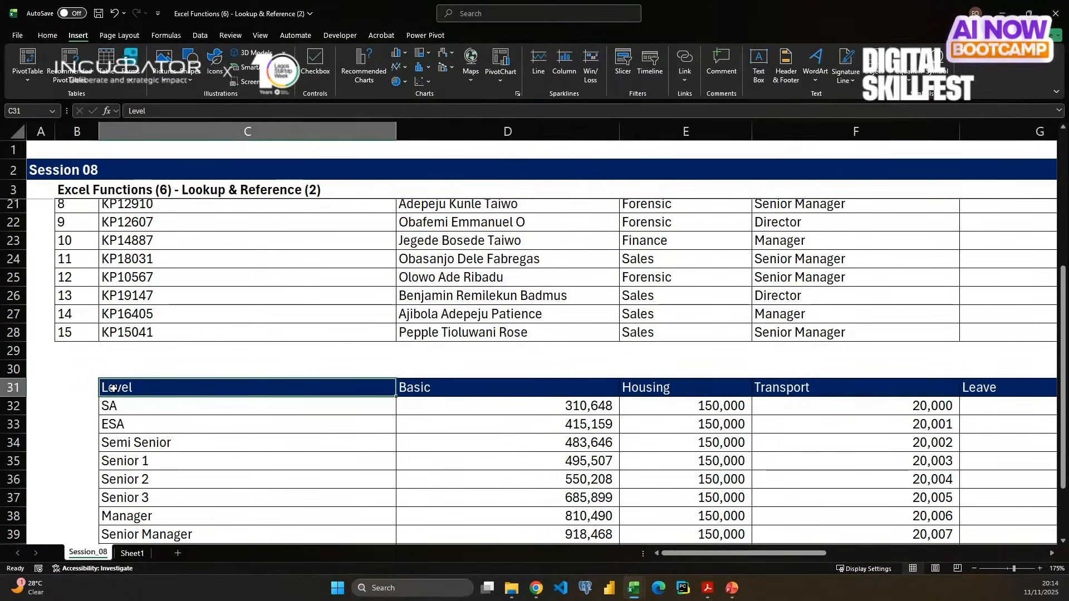
key(ctrl+shift+Right)
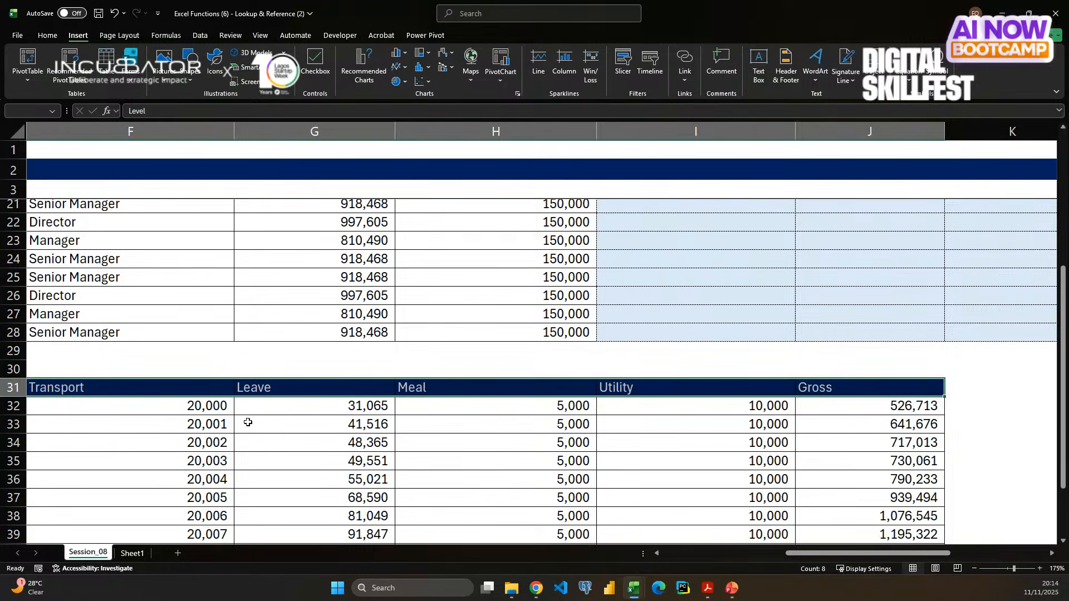
scroll(257, 424, left, 3)
scroll(258, 424, left, 5)
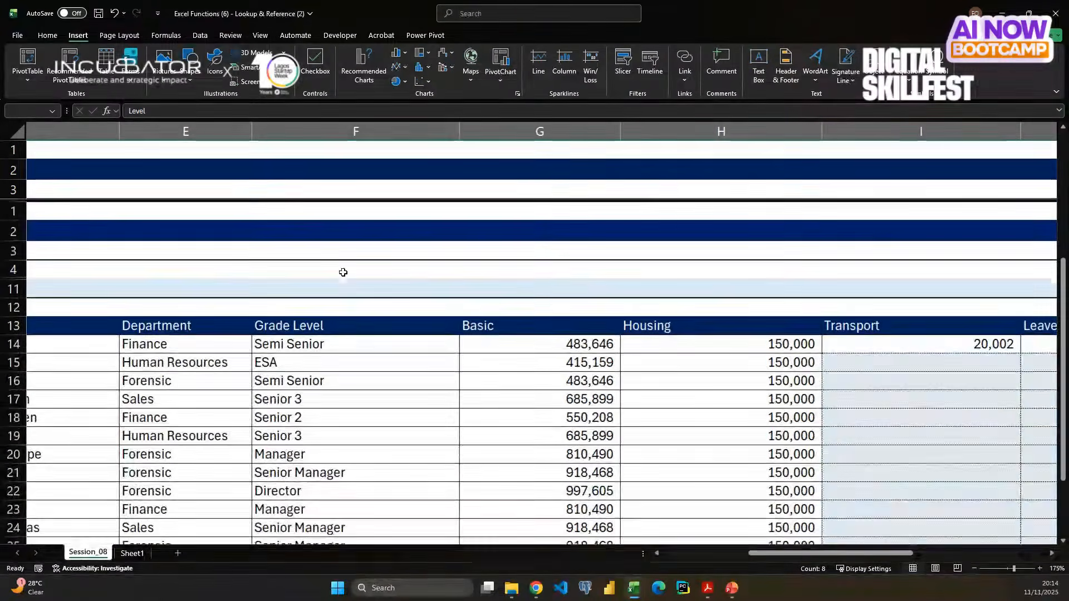
- Start a MATCH formula in G12 with the Basic header cell G13 as its lookup value
scroll(500, 228, left, 1)
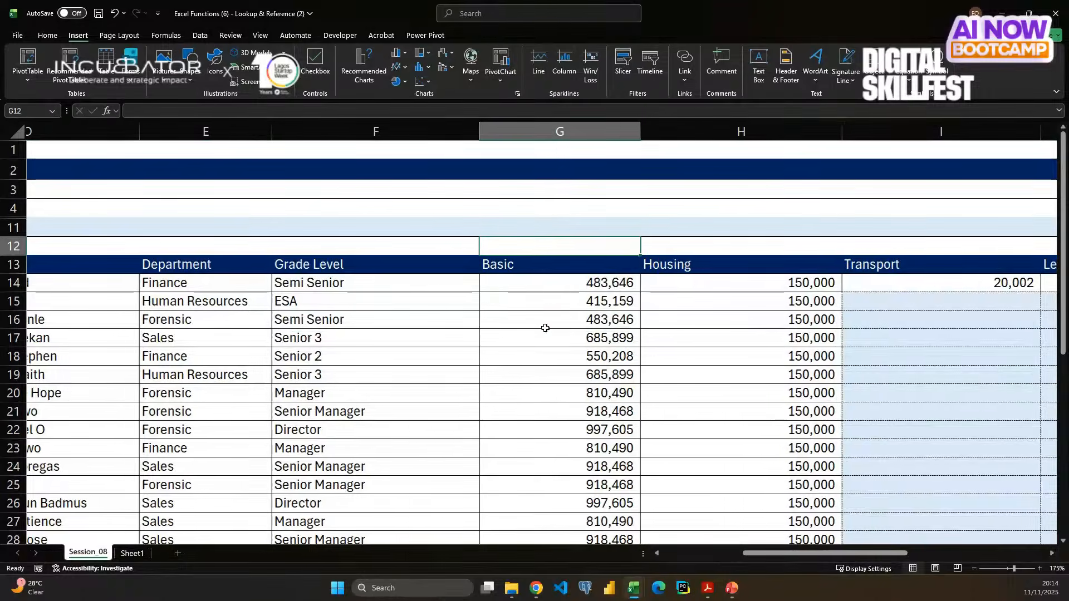
scroll(544, 328, right, 3)
text(=mat)
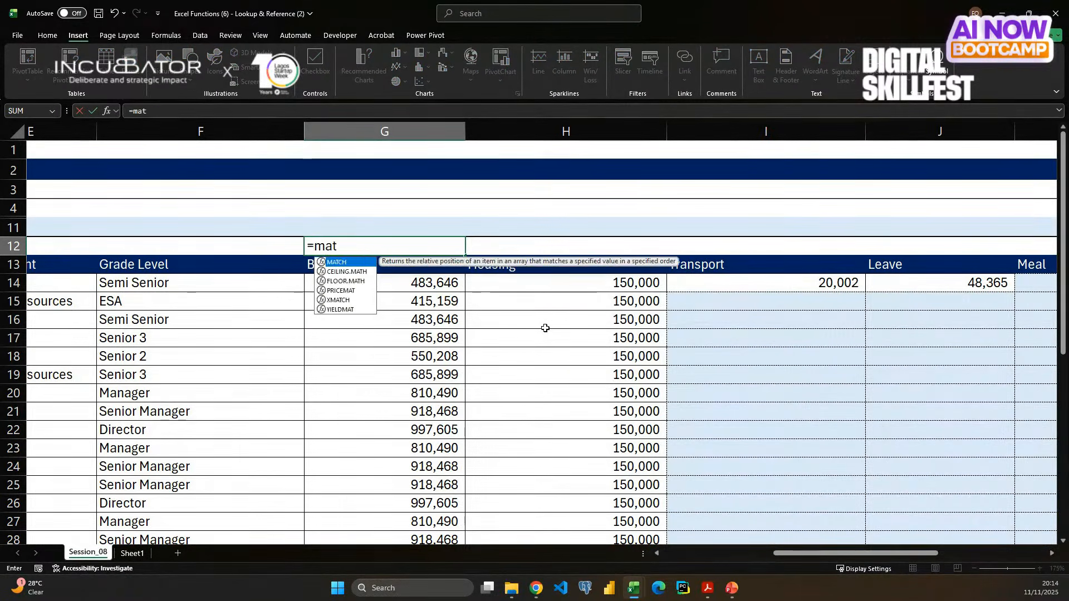
key(Tab)
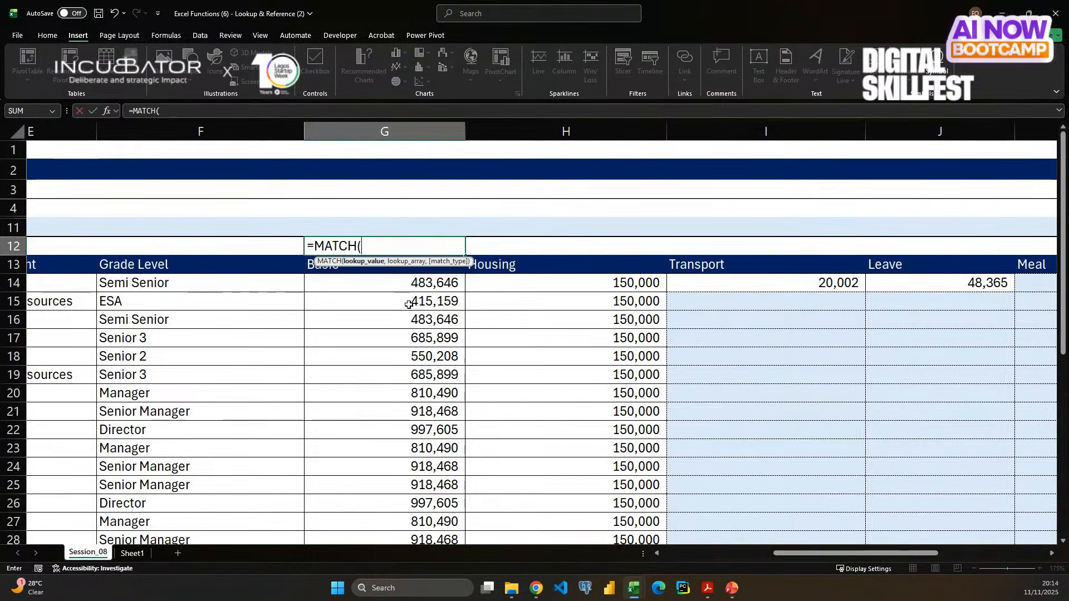
click(310, 269)
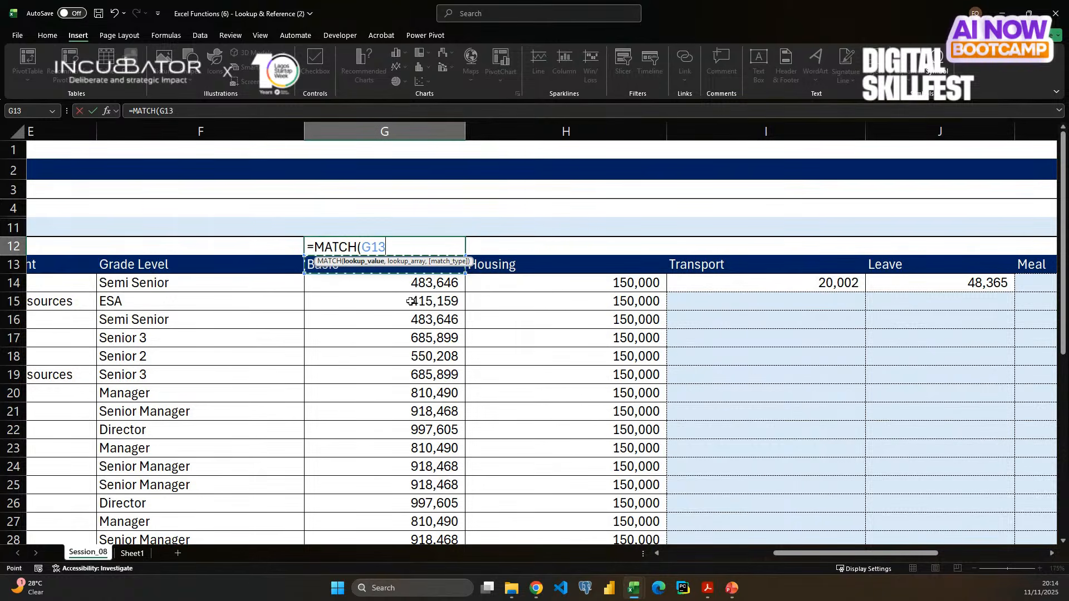
text(,)
- Complete the G12 MATCH with the salary table header row locked as $C$31:$J$31 and match type 0
scroll(413, 303, left, 5)
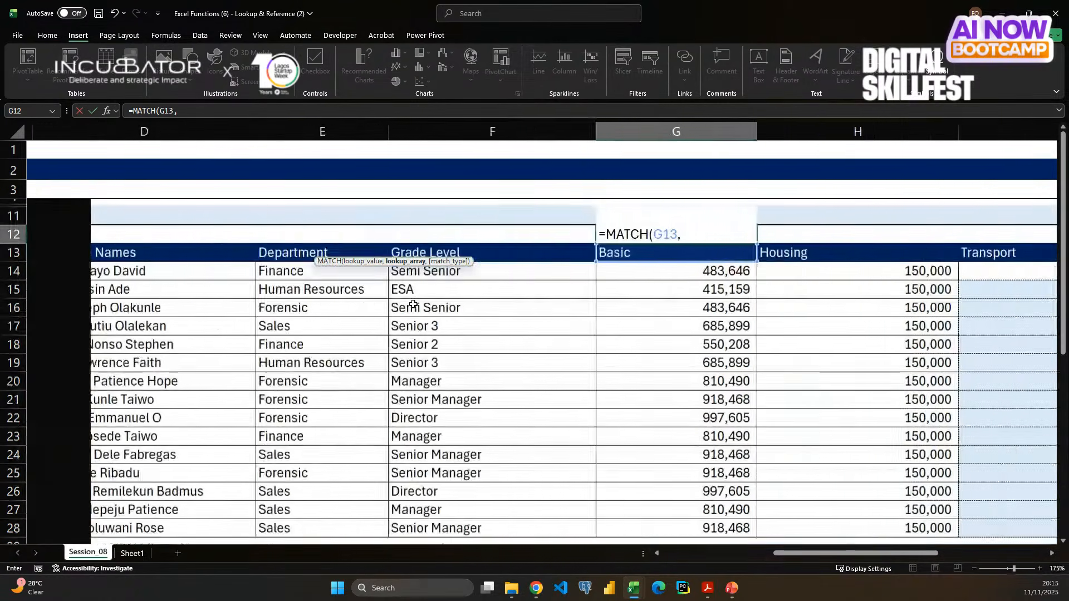
scroll(302, 409, down, 2)
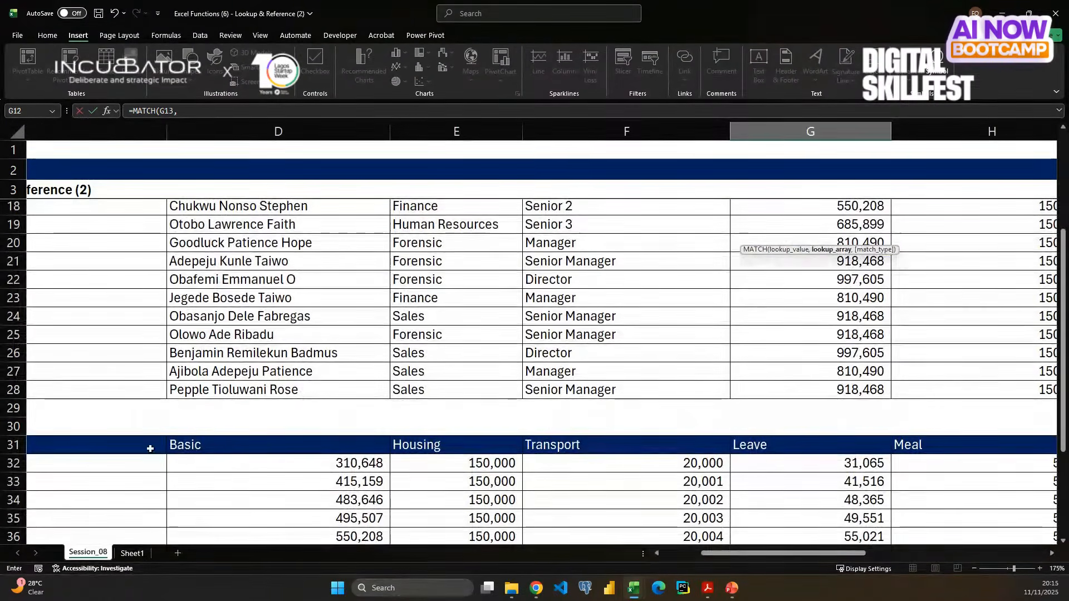
scroll(303, 409, left, 2)
click(135, 440)
key(ctrl+shift+Right)
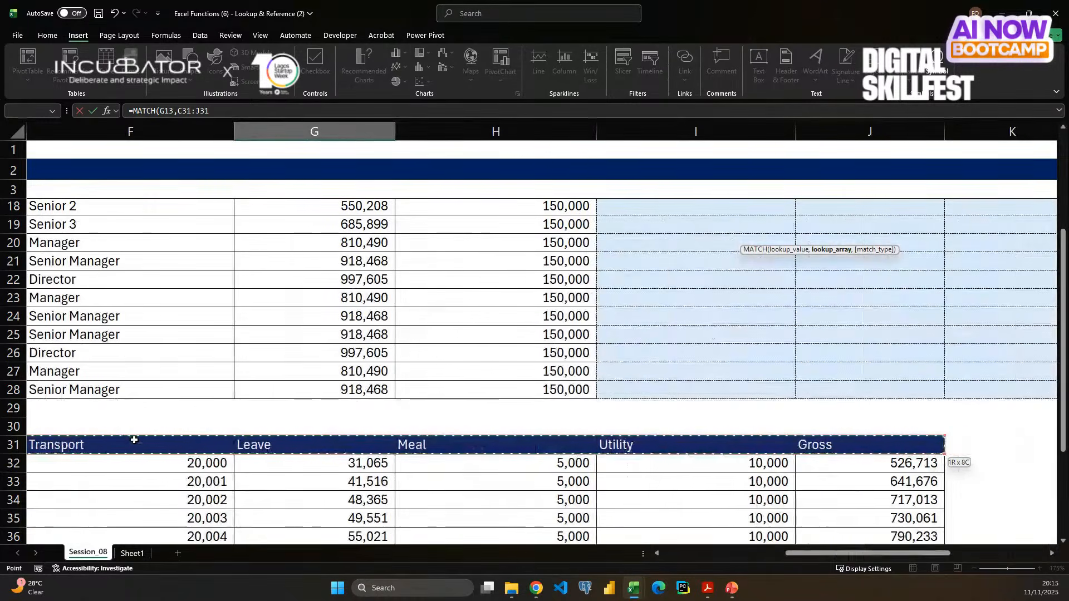
key(F4)
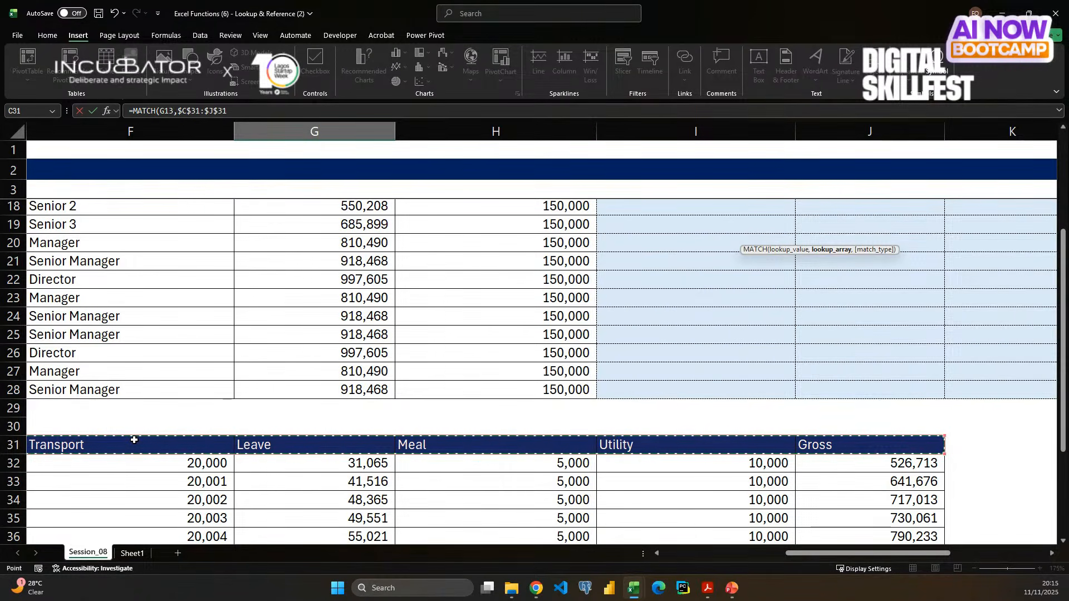
text(,0)
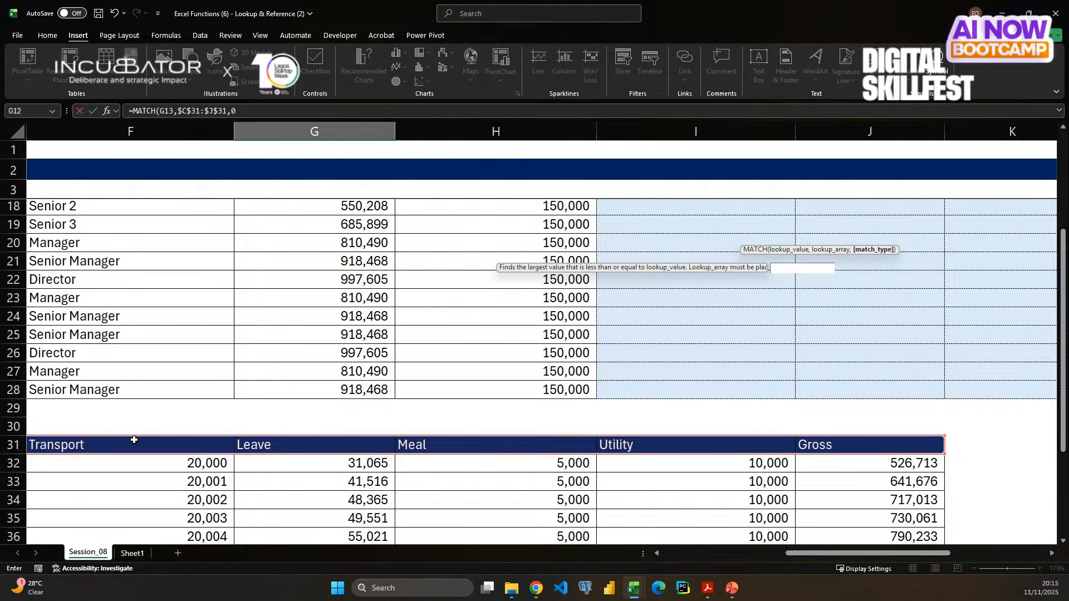
text())
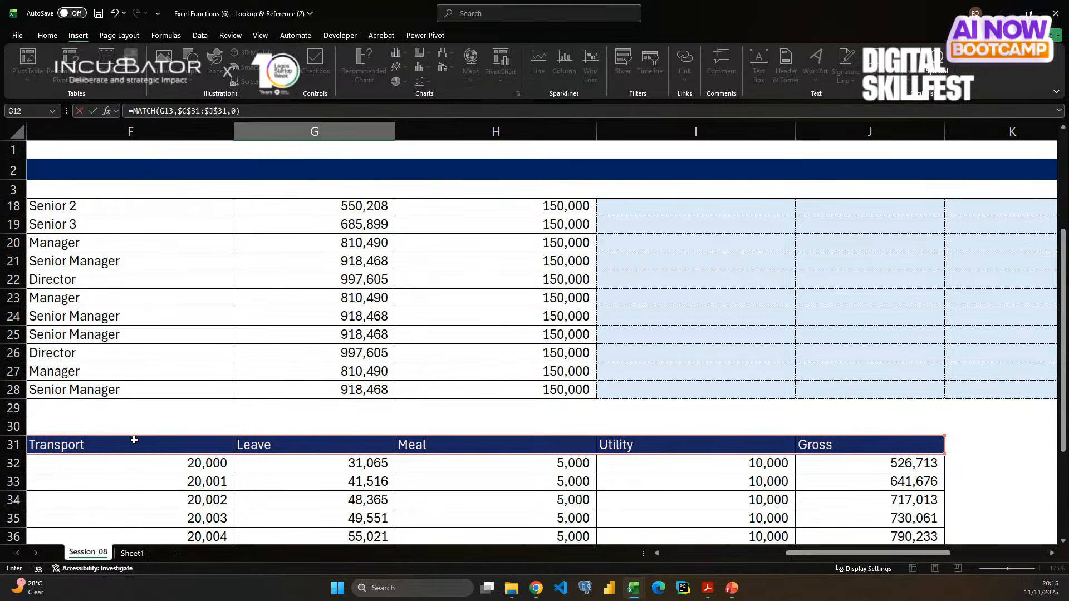
scroll(134, 440, up, 3)
key(Return)
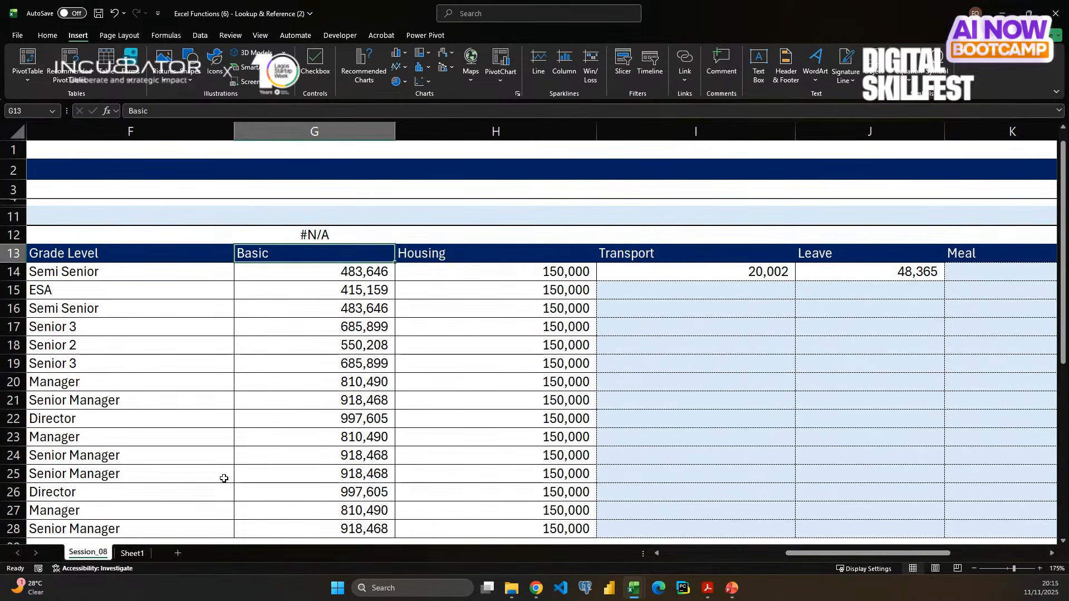
- Check the MATCH formula in G12 and compare the Basic header in G13 with the salary table's headers in row 31
click(290, 237)
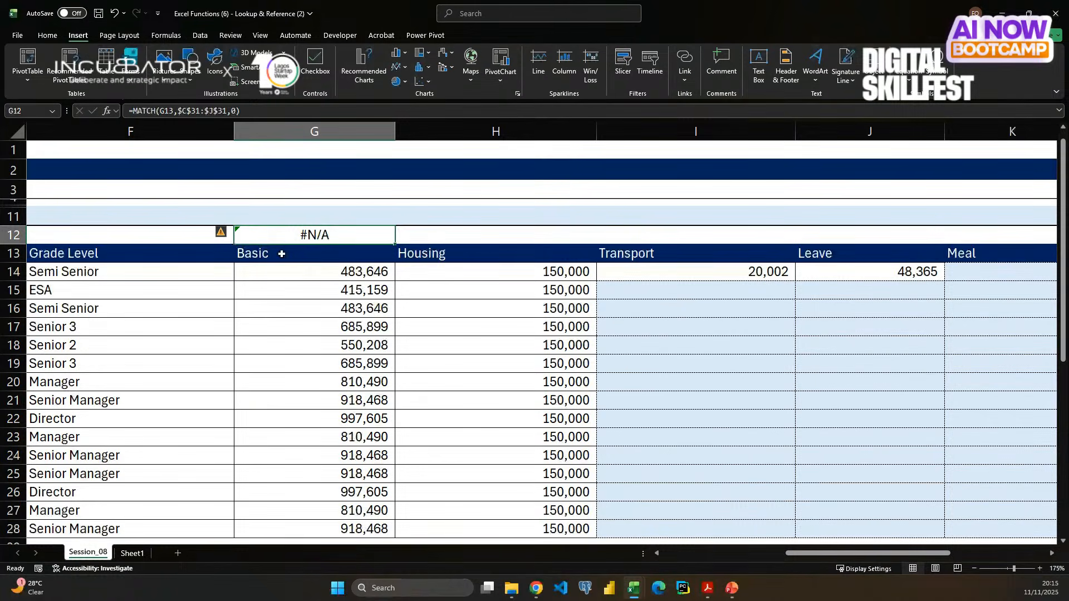
click(281, 254)
scroll(276, 332, down, 1)
scroll(276, 332, left, 1)
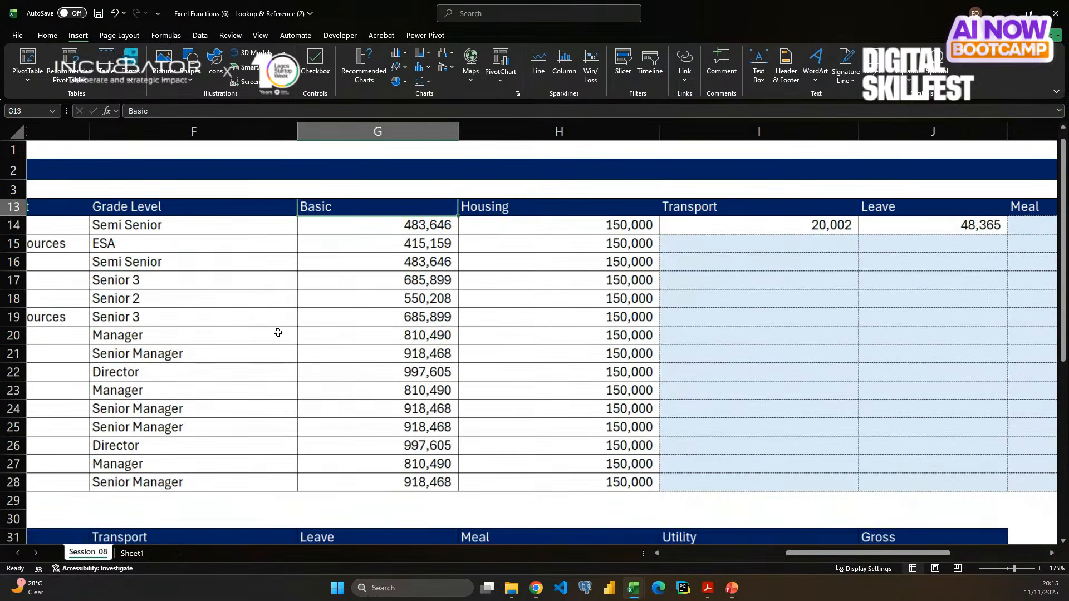
scroll(278, 333, down, 3)
scroll(278, 333, left, 2)
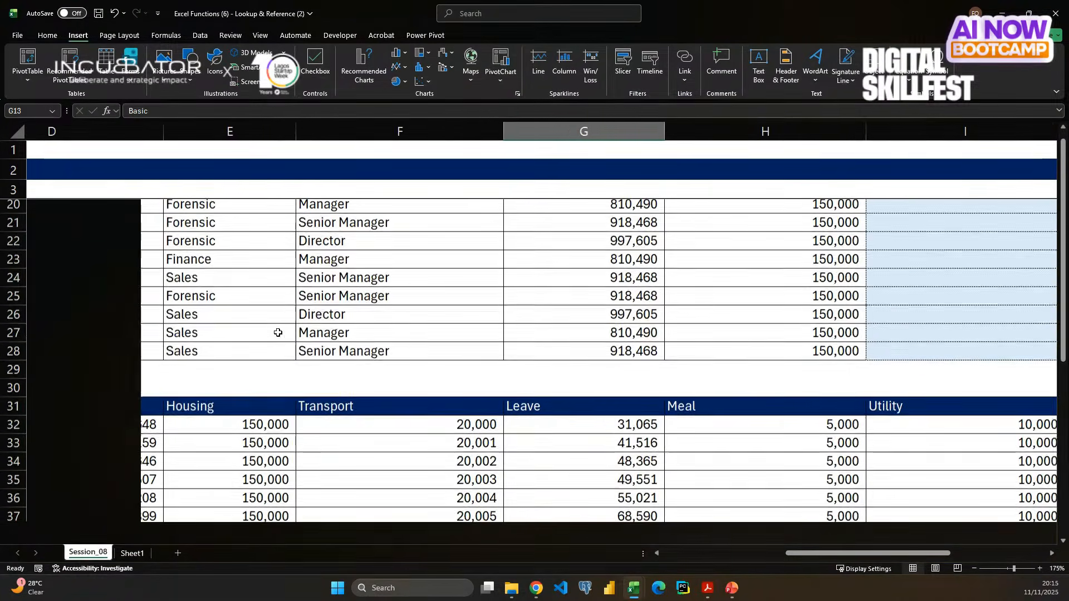
scroll(278, 332, left, 3)
scroll(278, 332, right, 3)
scroll(277, 332, up, 2)
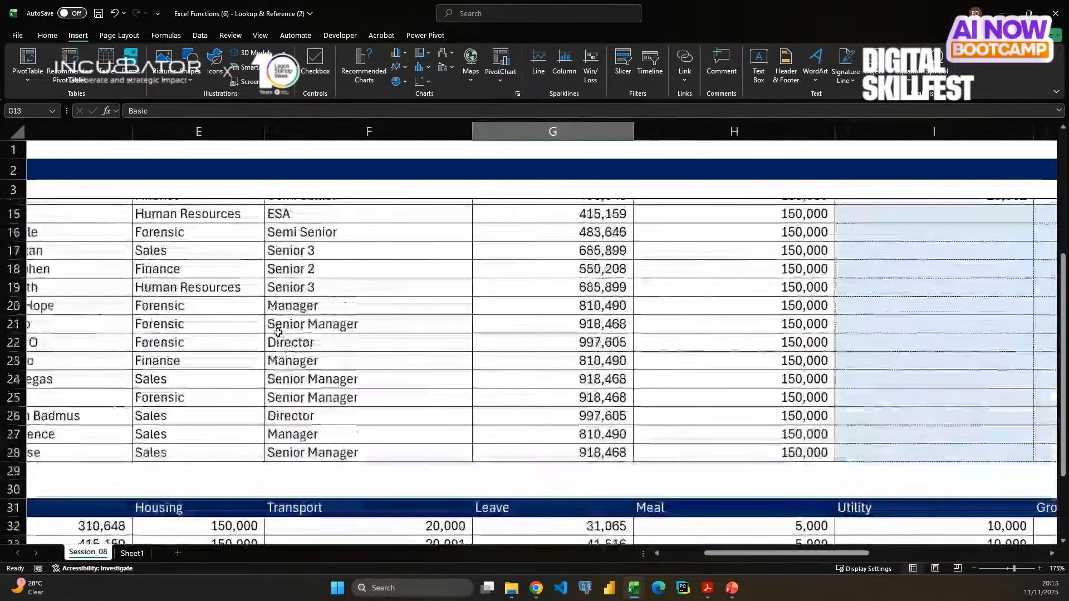
- Copy the Basic header from G13 over the salary table's Basic header in D31
scroll(278, 333, up, 1)
key(ctrl+c)
scroll(376, 315, down, 2)
scroll(376, 315, left, 3)
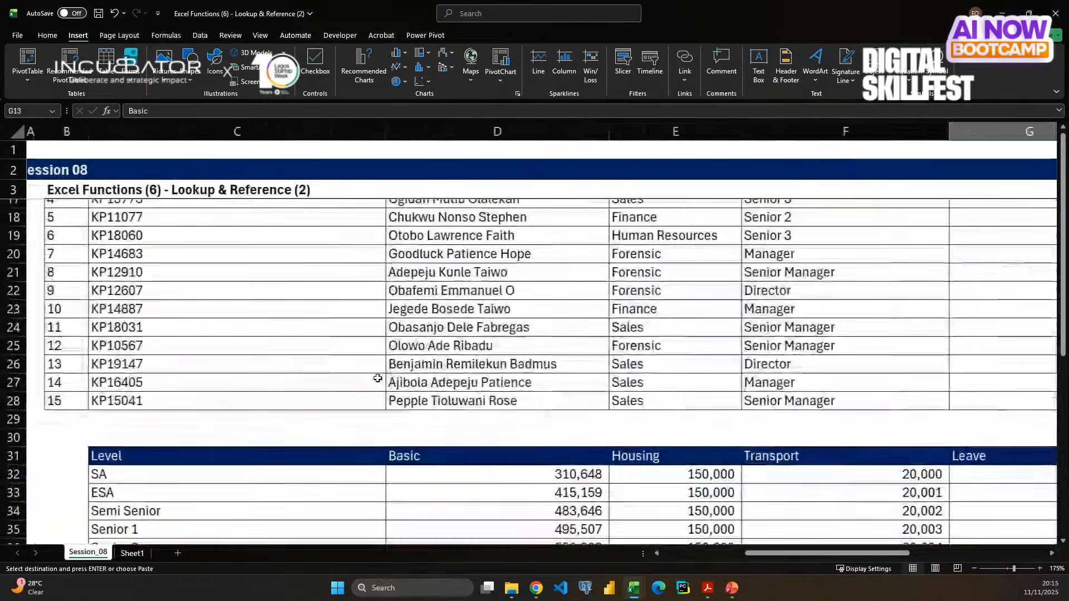
click(437, 446)
key(ctrl+v)
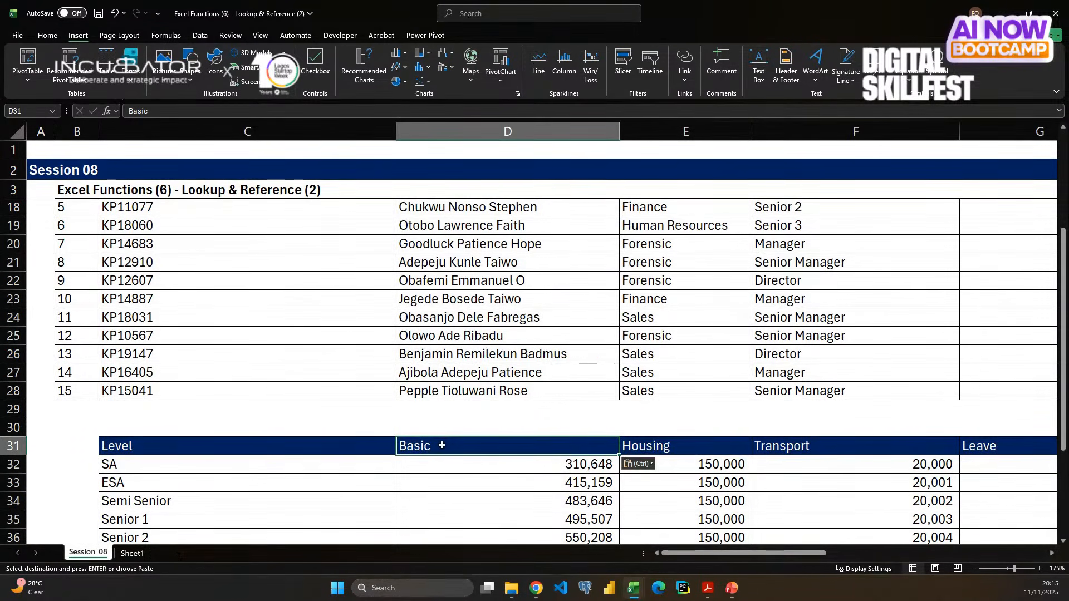
- Clear the copy selection and fill the MATCH formula from G12 across to I12 above the Housing and Transport headers
scroll(442, 446, up, 3)
scroll(442, 445, right, 2)
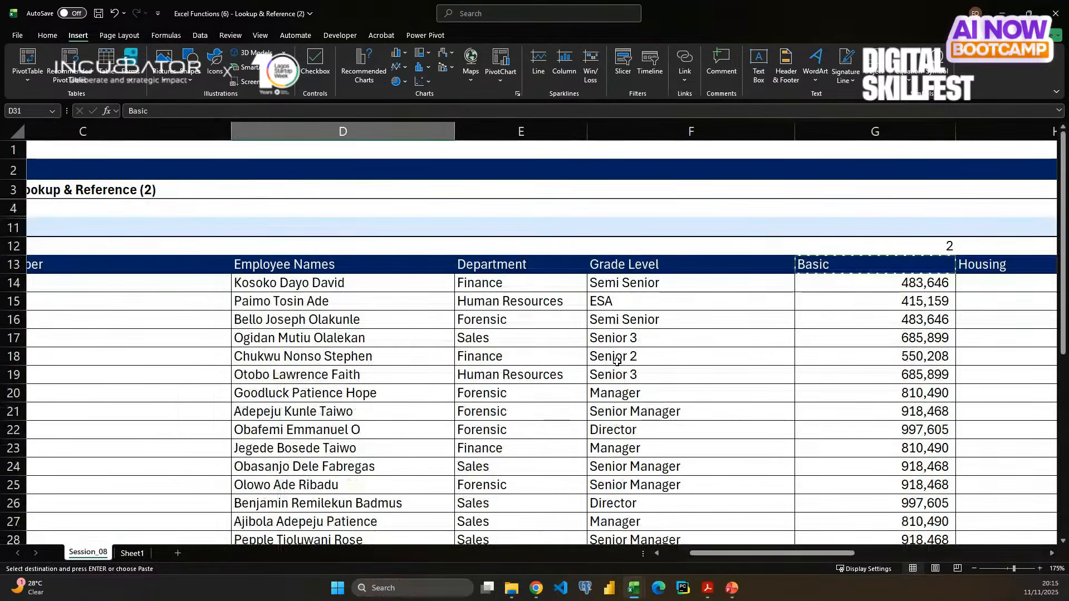
scroll(616, 361, right, 3)
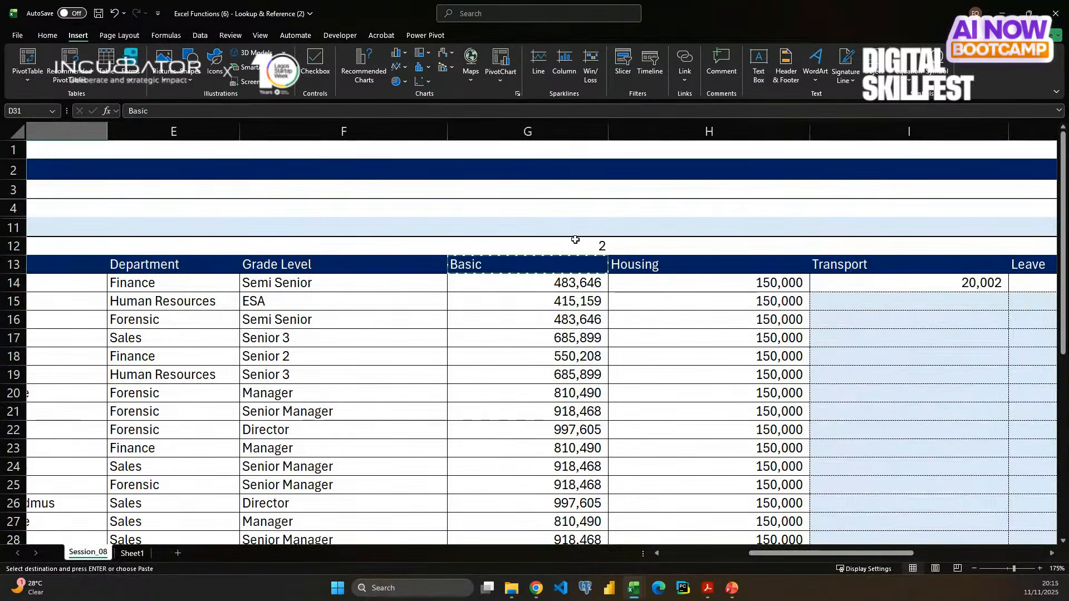
click(575, 241)
key(Escape)
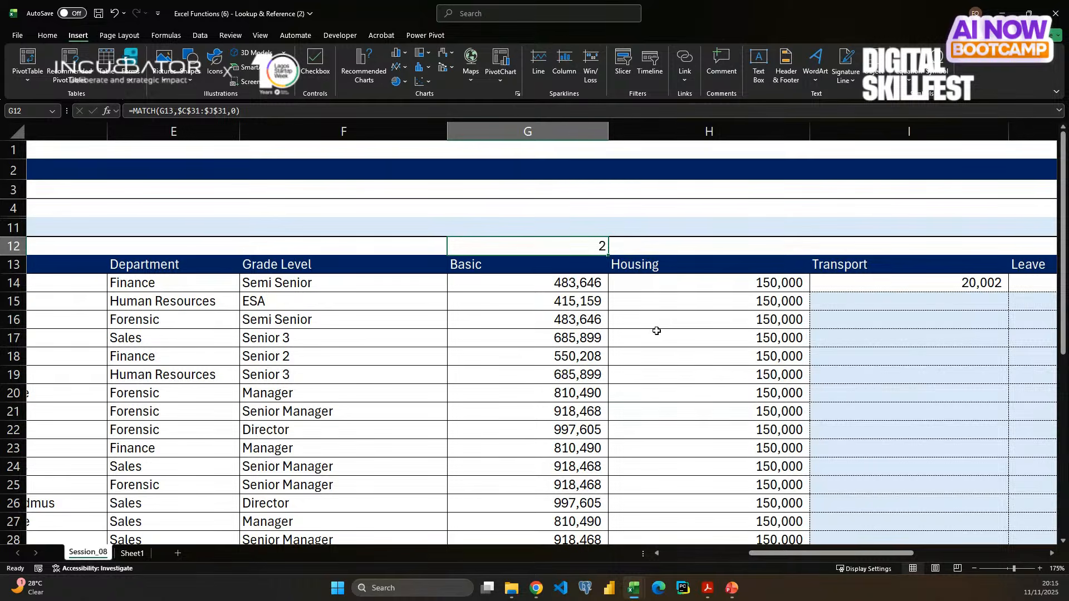
key(shift+Right)
key(shift+Right)
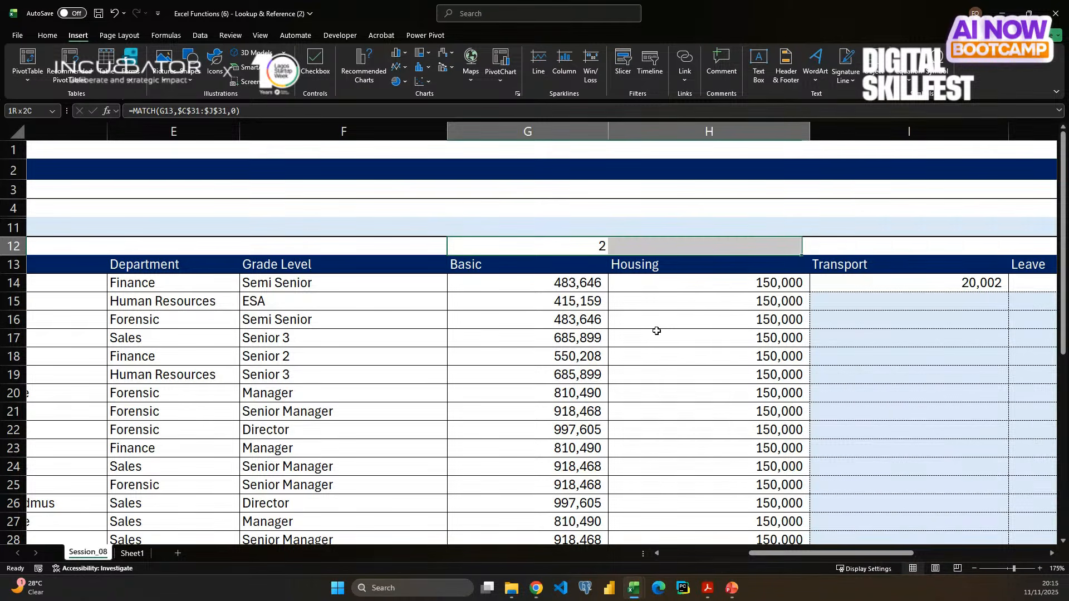
key(ctrl+r)
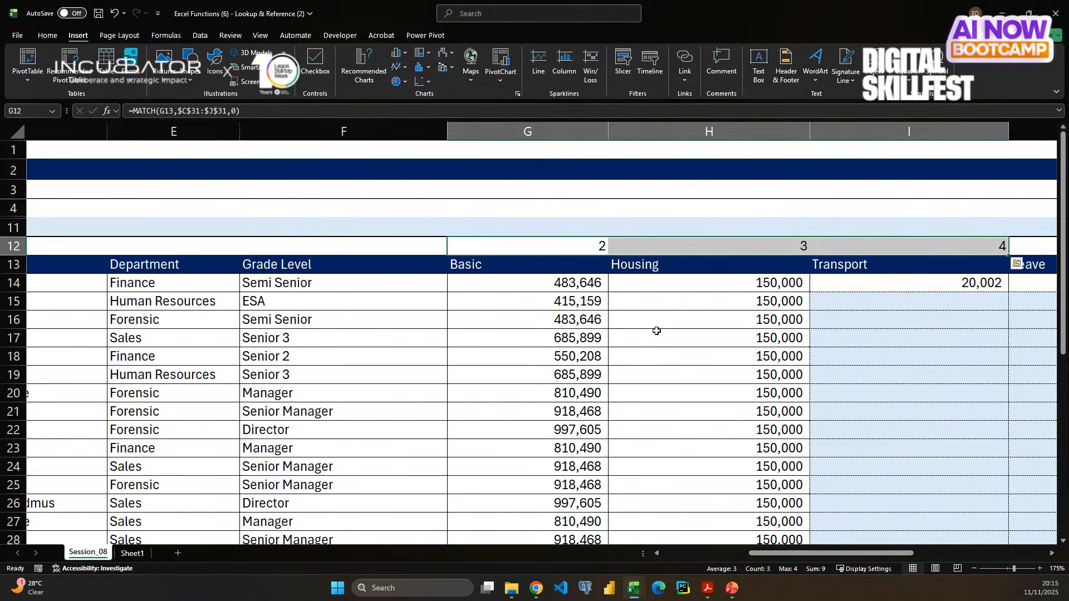
- Examine the MATCH formulas in H12, I12 and G12 against the headers beneath them
click(718, 260)
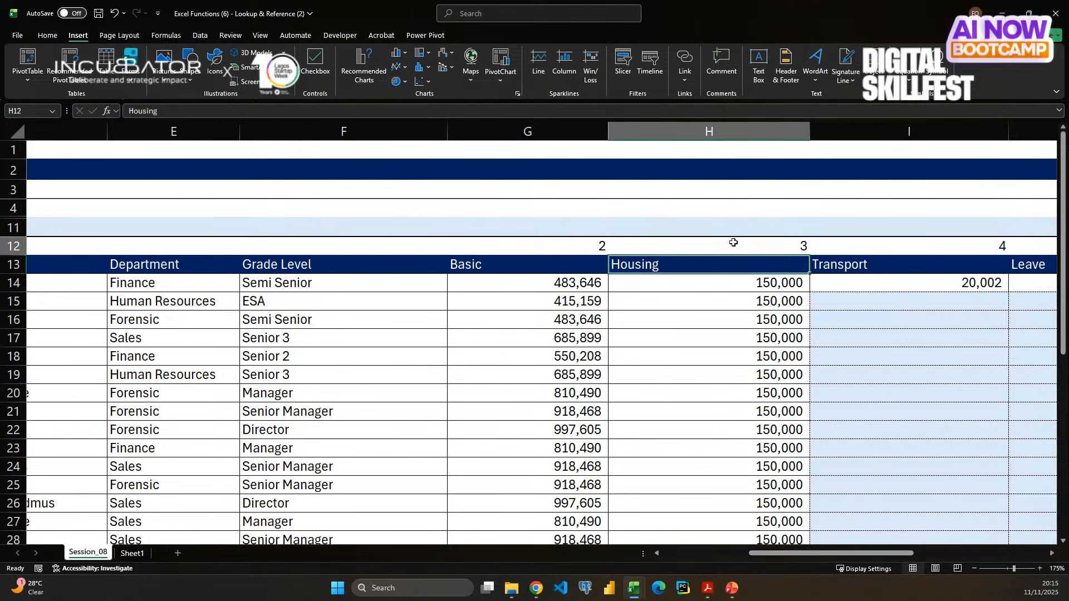
click(736, 243)
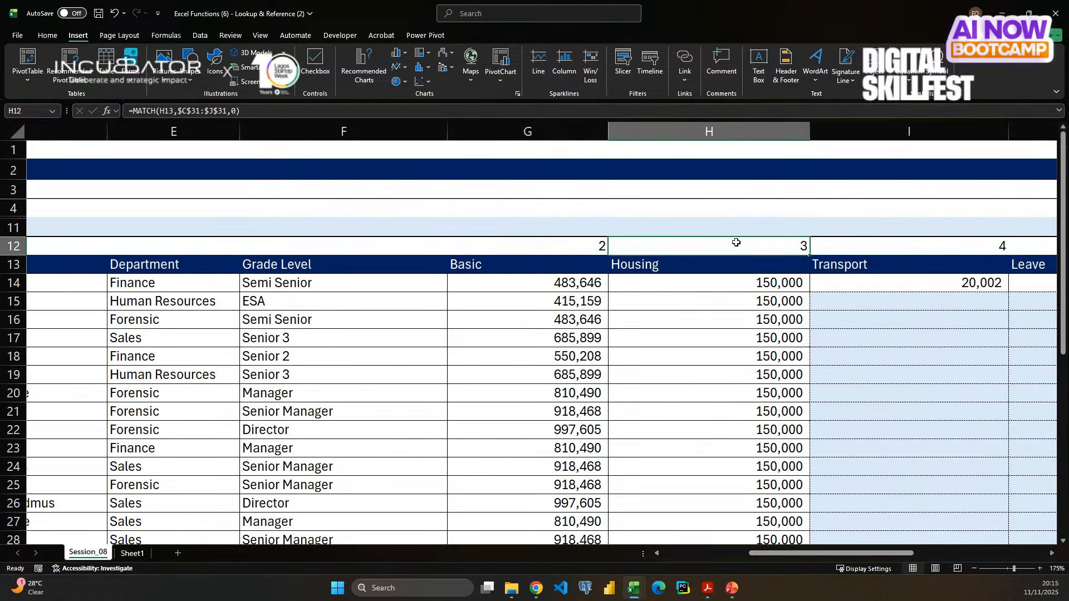
click(860, 269)
click(868, 247)
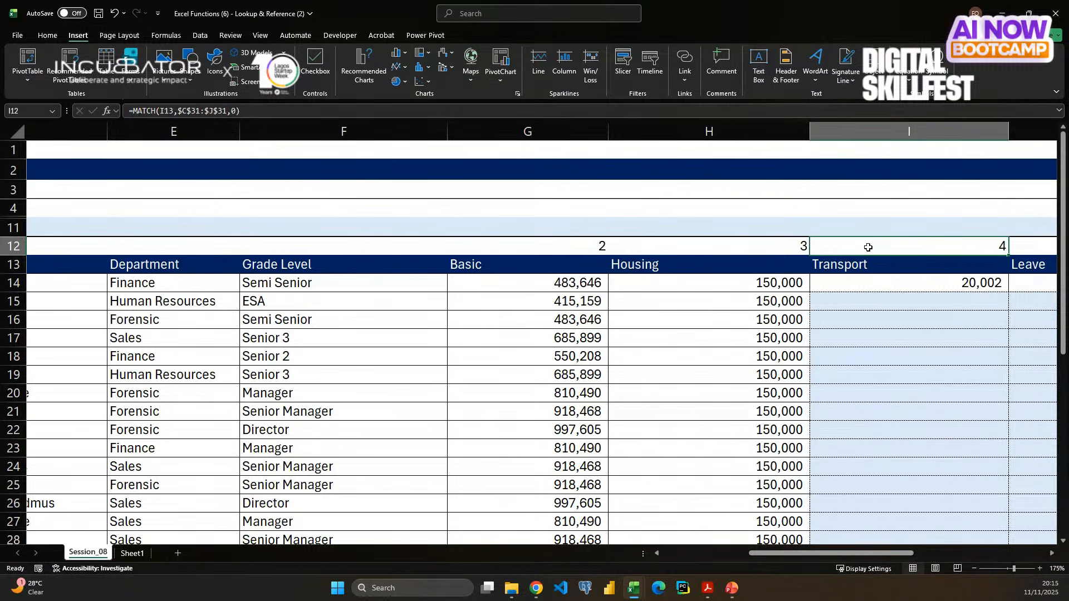
click(567, 248)
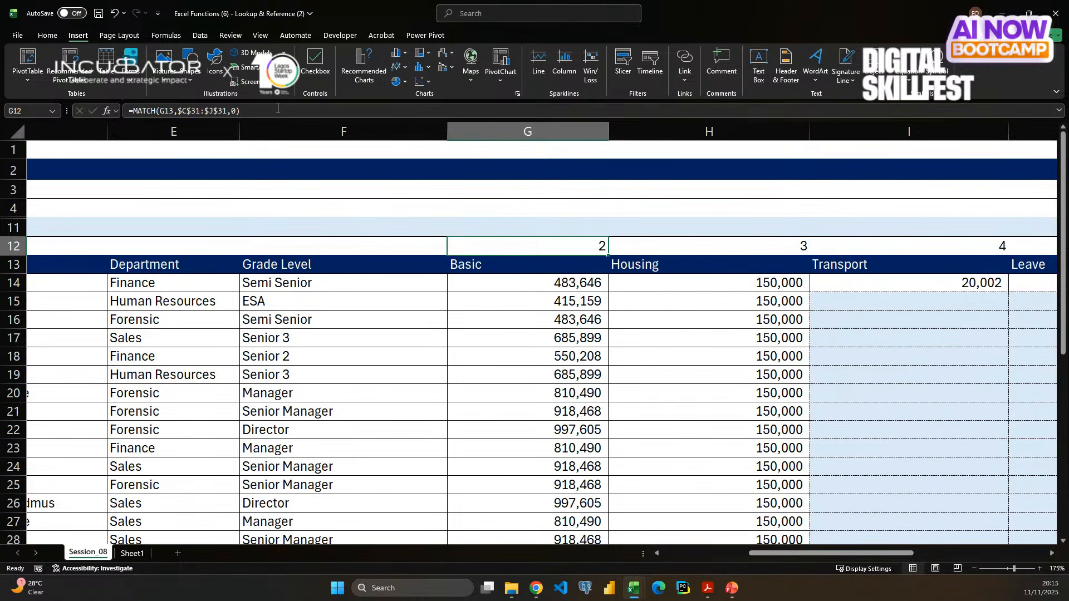
drag(278, 109, 127, 111)
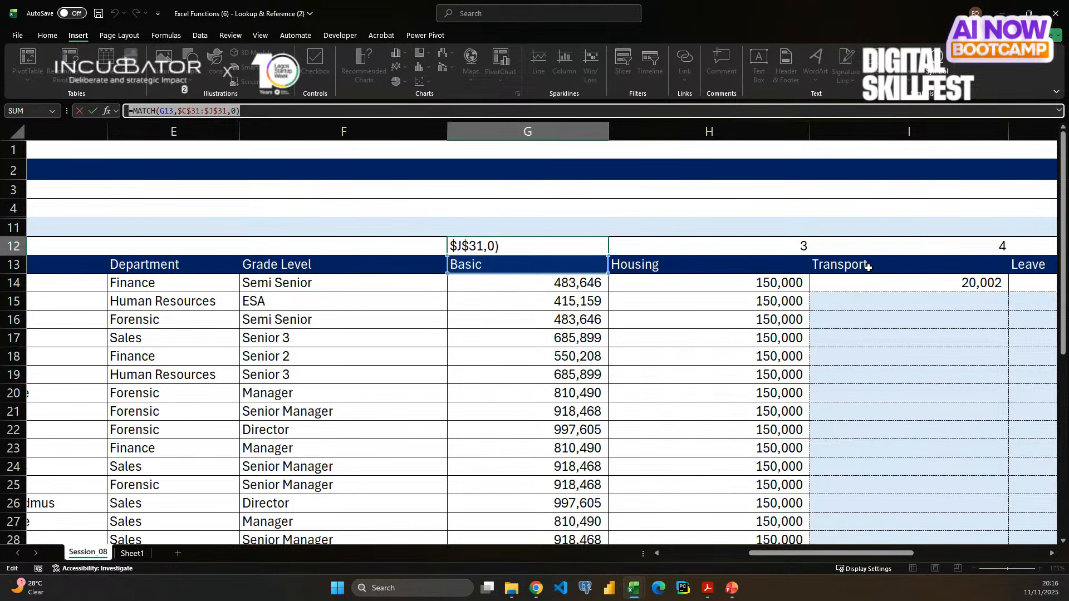
key(ctrl+Return)
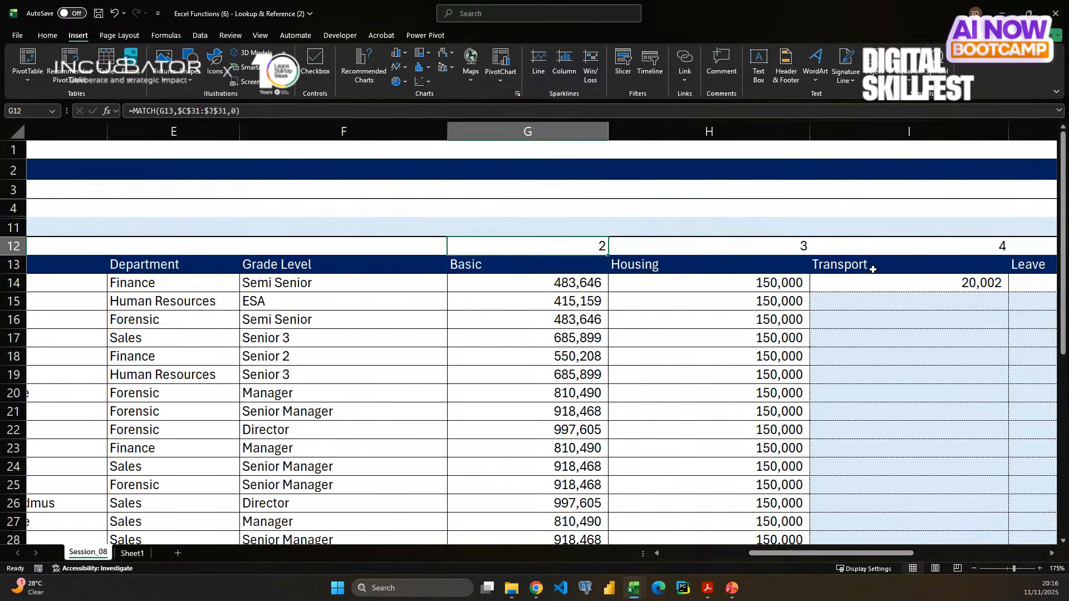
- Clear the existing VLOOKUP formulas from the Basic to Leave columns in G14:J28 and return to G14
click(575, 278)
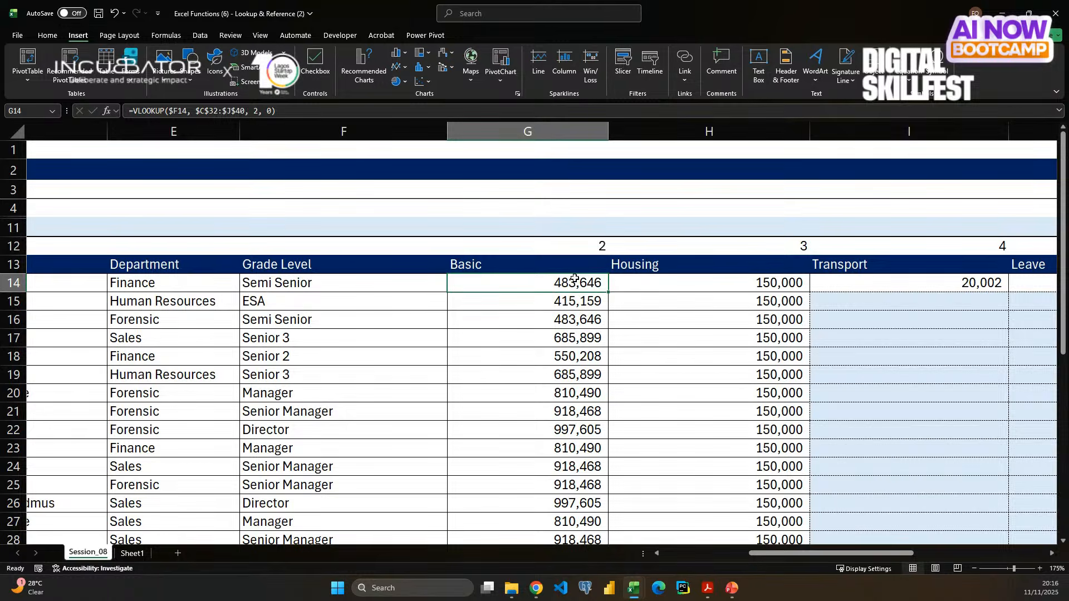
key(ctrl+shift+Down)
key(shift+Right)
key(shift+Right)
key(shift+Right)
key(ctrl+d)
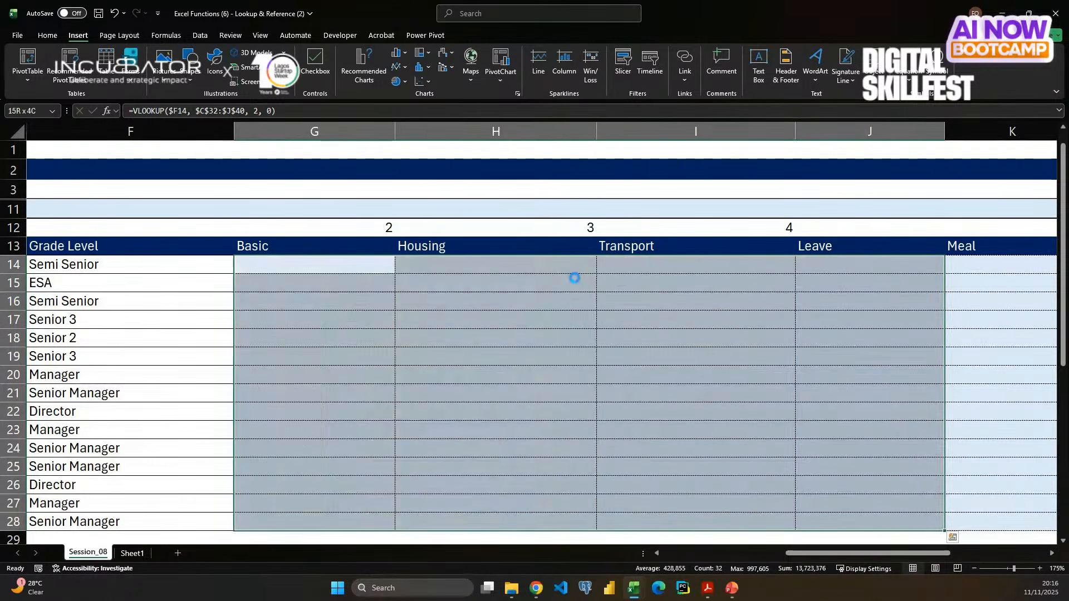
key(Left)
key(Down)
key(Right)
key(Up)
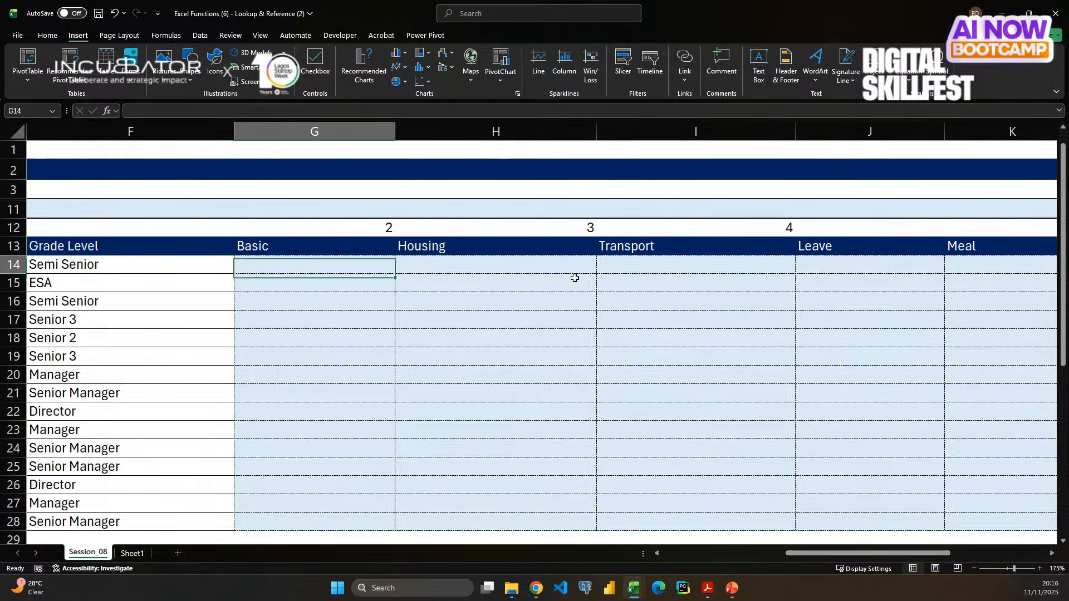
- Start a VLOOKUP formula in G14 using the grade level in F14 as lookup value, locked as $F14
scroll(508, 341, left, 2)
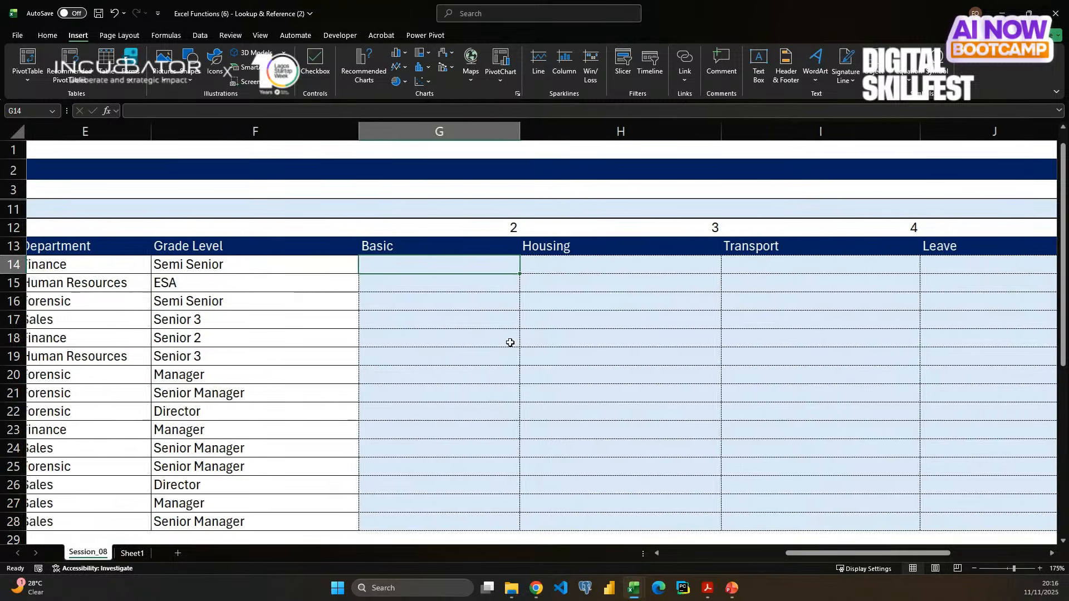
scroll(510, 342, right, 1)
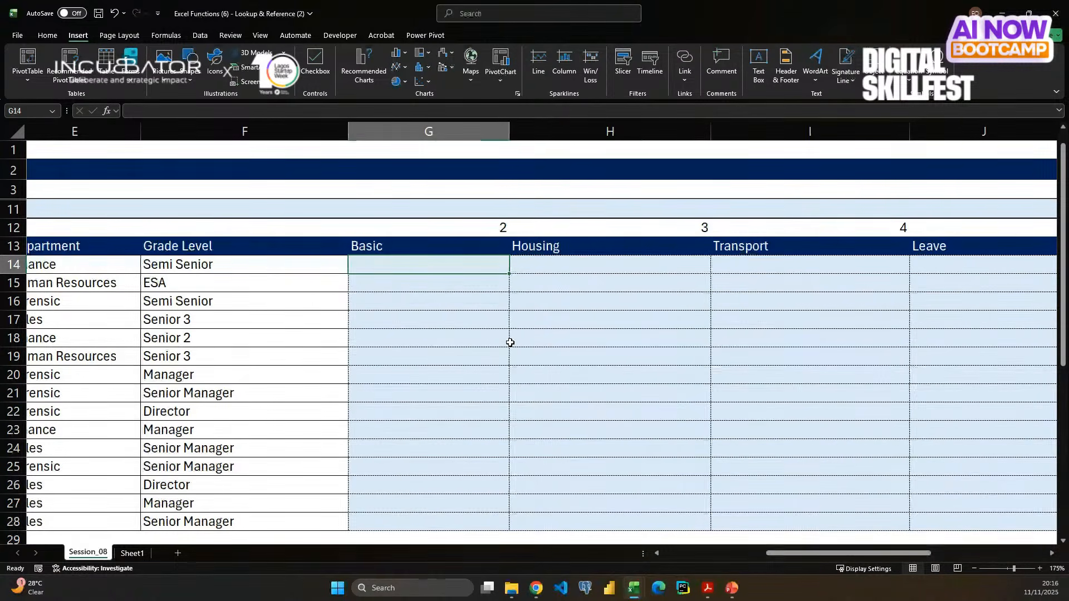
text(=)
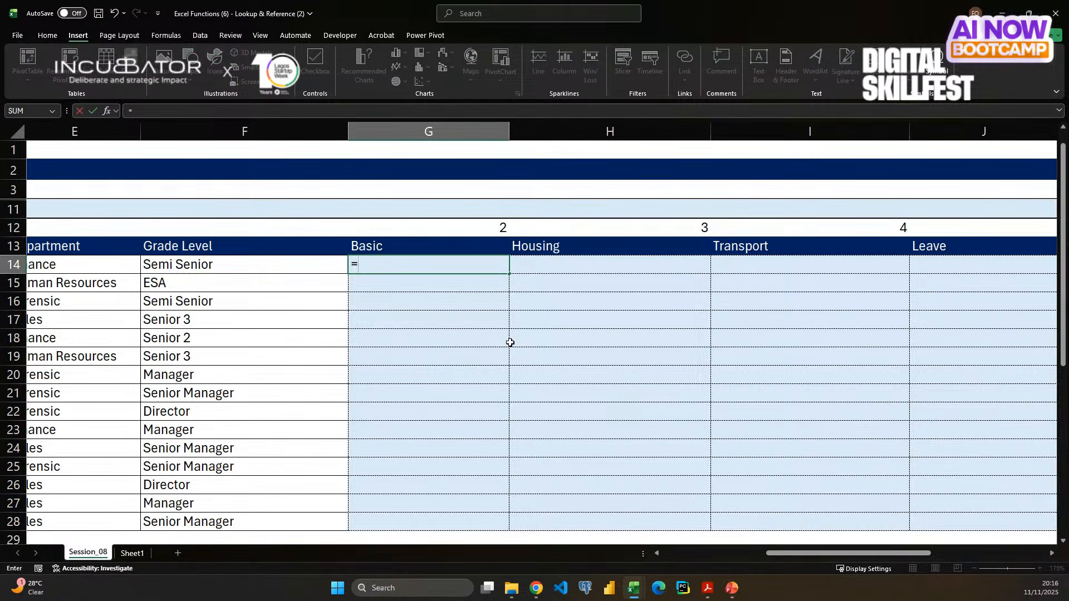
text(vlo)
key(Tab)
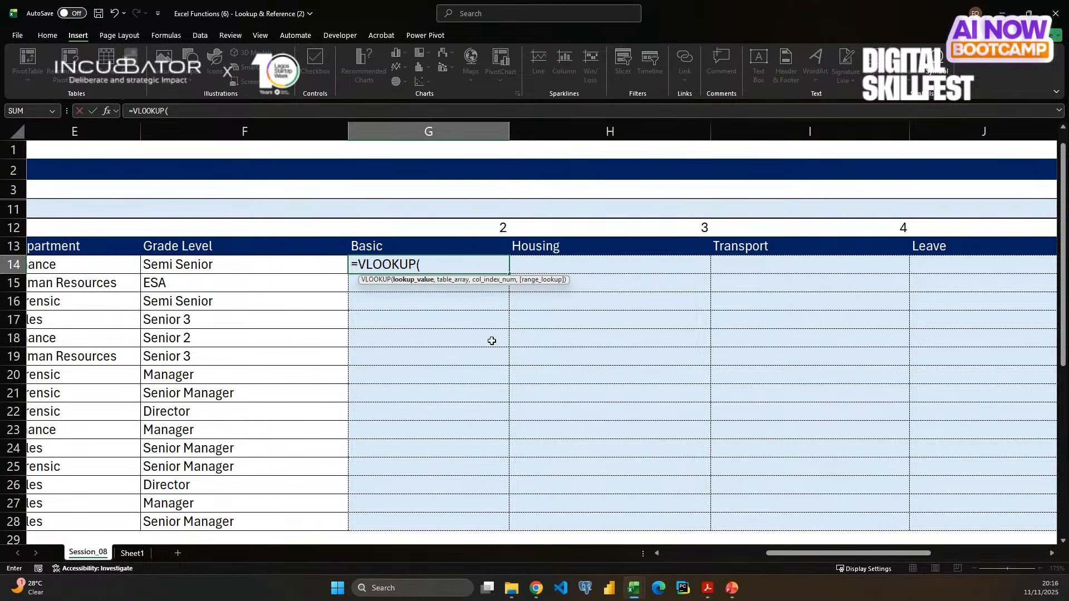
click(263, 265)
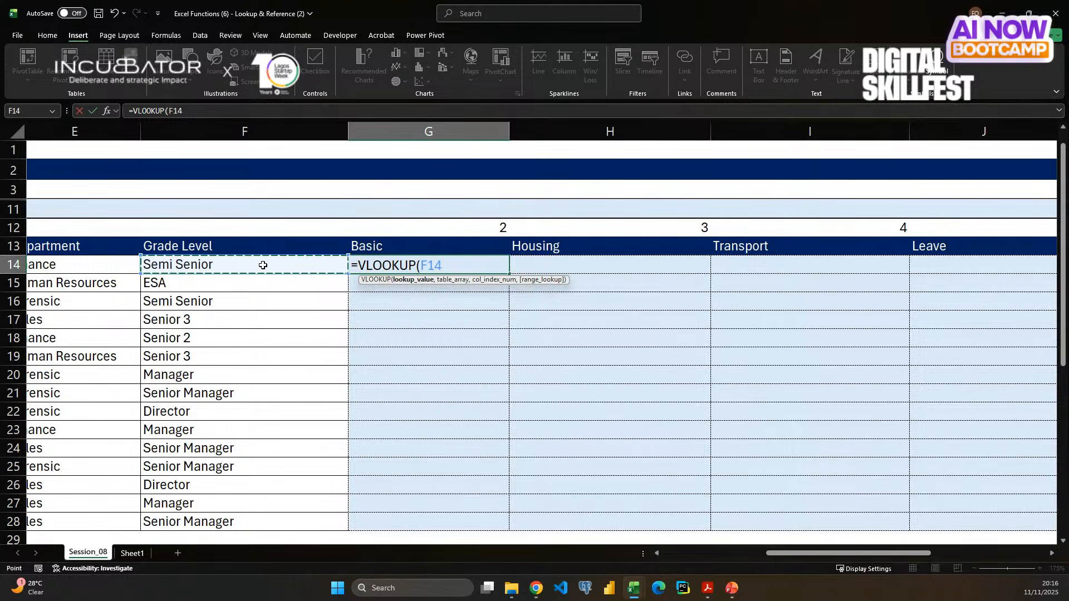
key(F4)
key(F4)
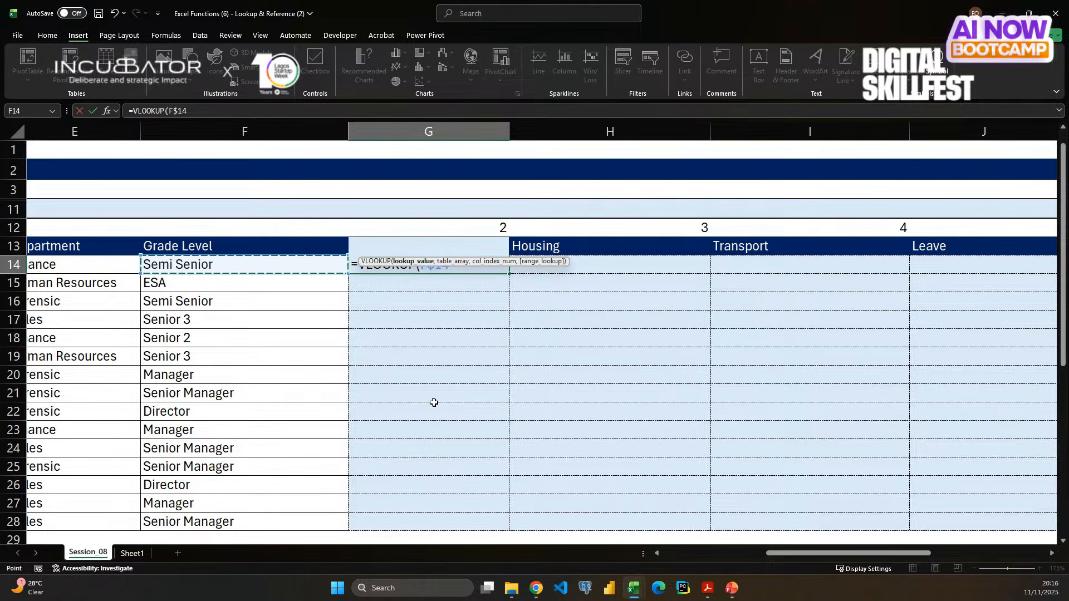
key(F4)
text(,)
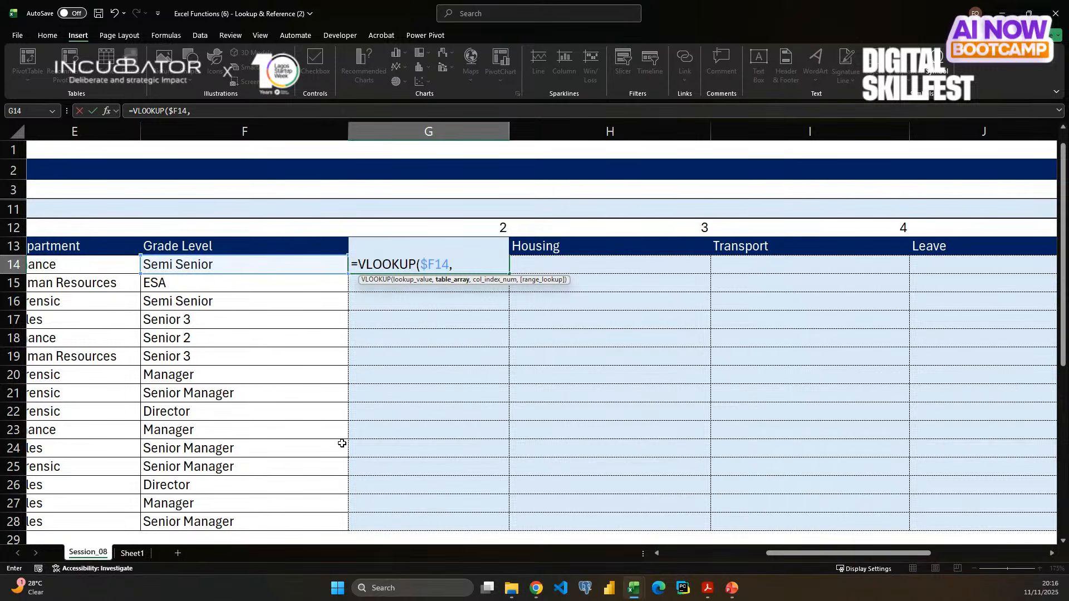
- Set the VLOOKUP's table array to the salary table as the absolute range $C$32:$J$40
scroll(342, 443, down, 3)
scroll(342, 443, left, 5)
click(274, 454)
key(ctrl+shift+Right)
key(ctrl+shift+Down)
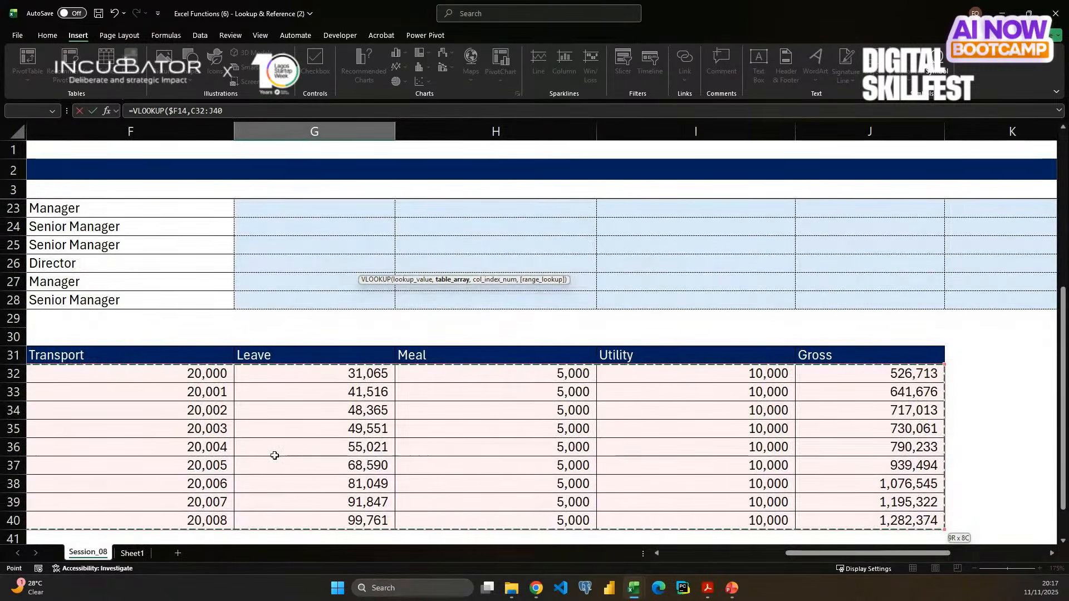
key(F4)
text(,)
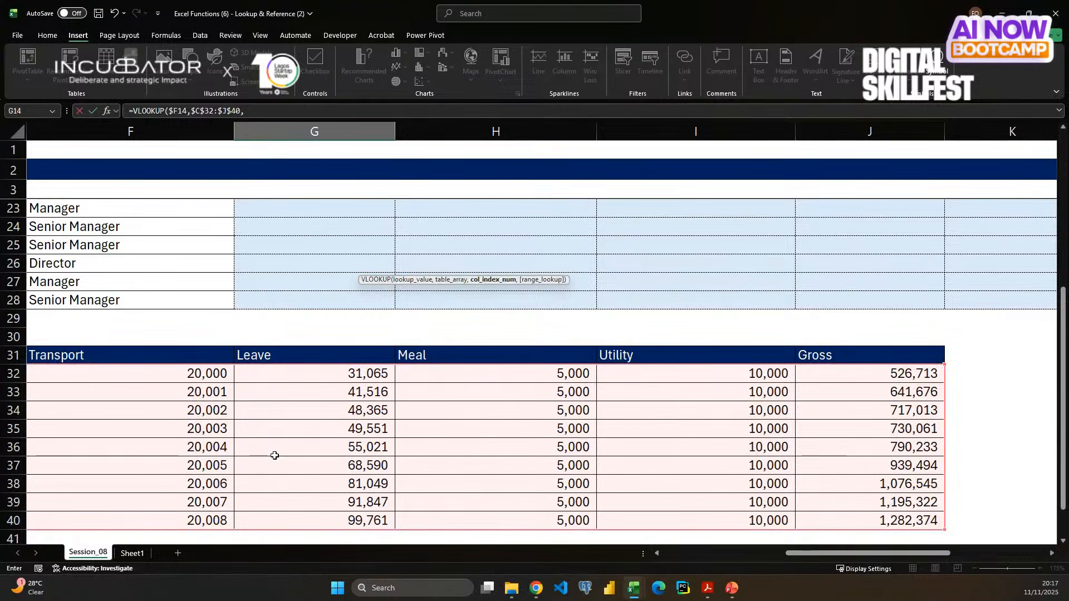
- Nest a MATCH function as the column index number, with the Basic header G$13 as its lookup value
text( matc)
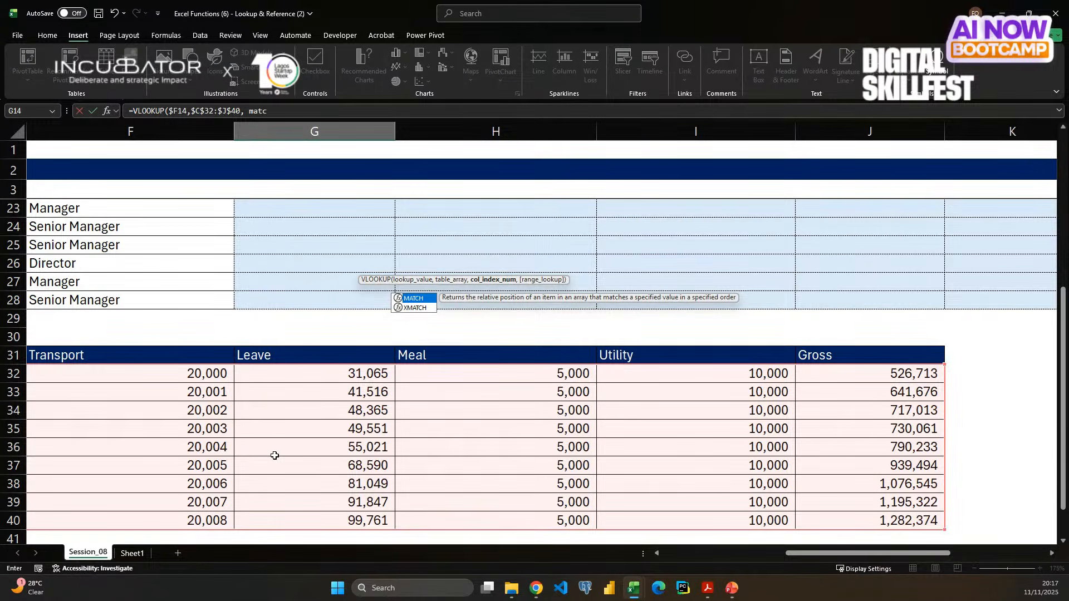
key(Tab)
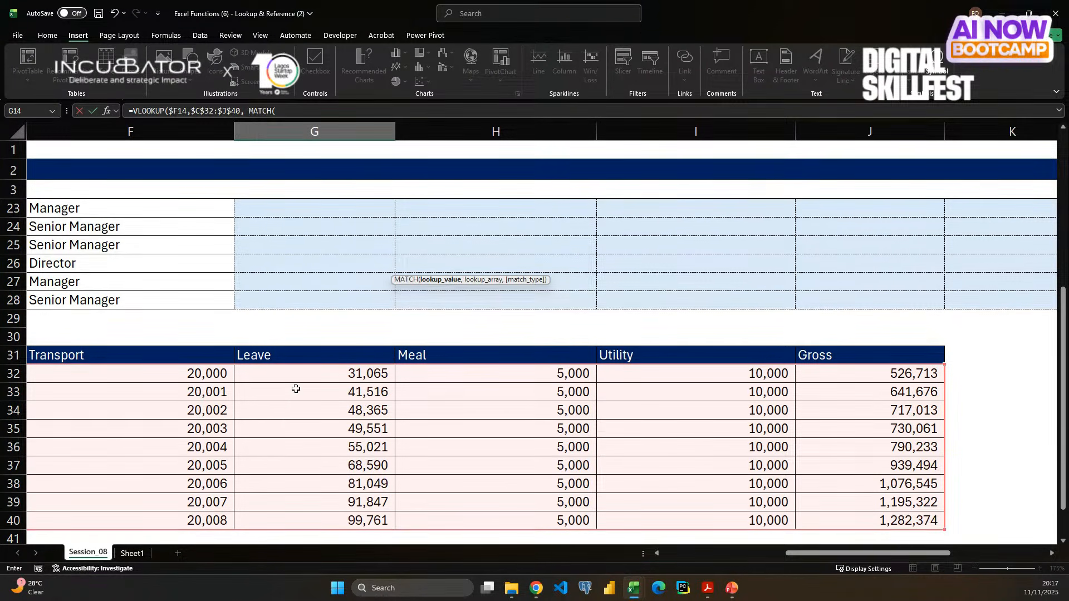
scroll(385, 351, up, 4)
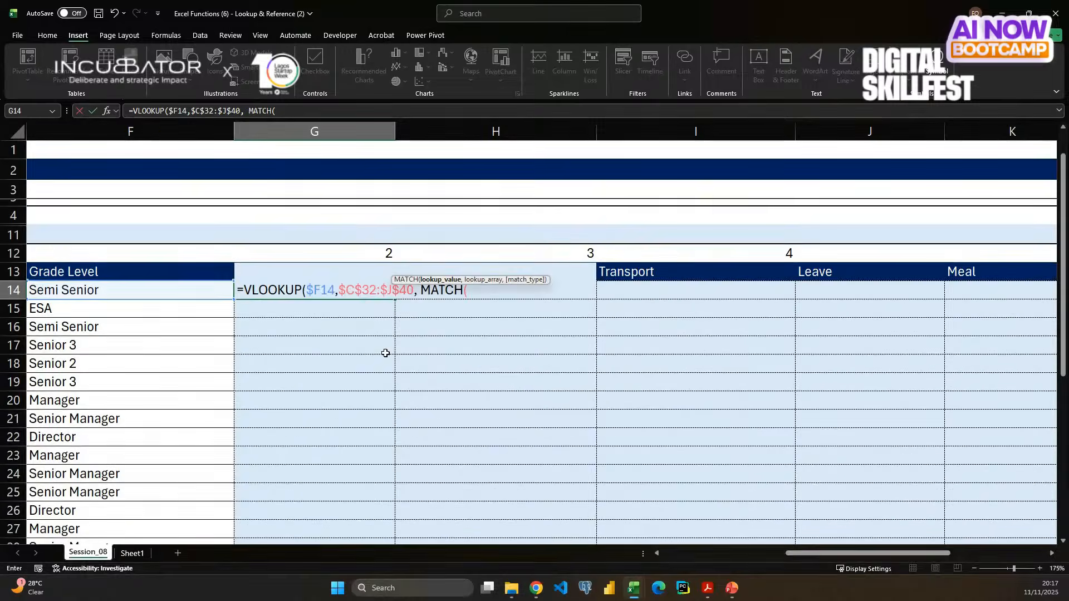
click(196, 266)
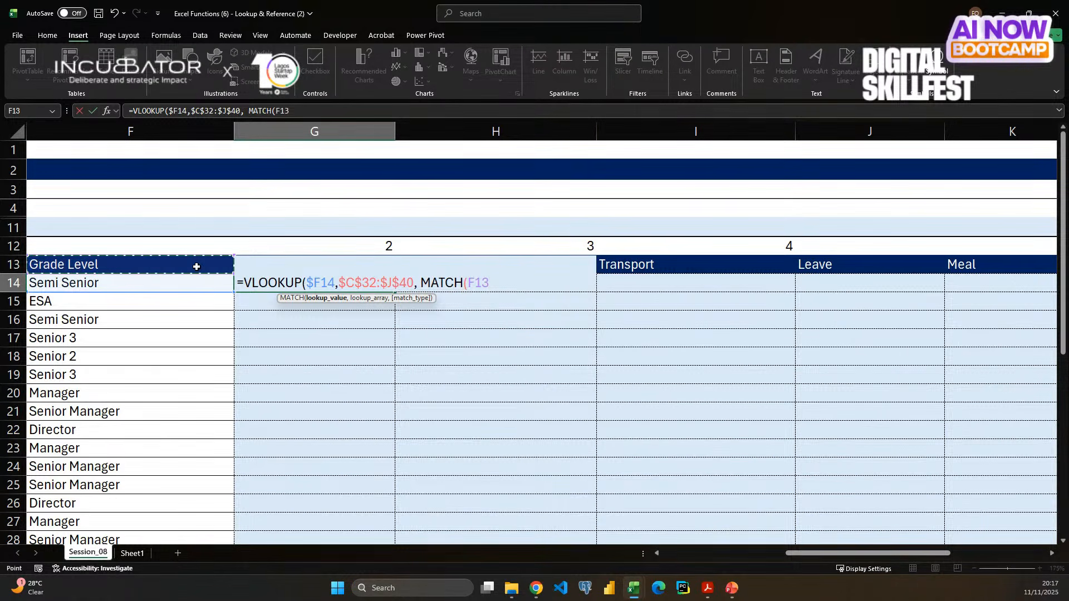
key(Right)
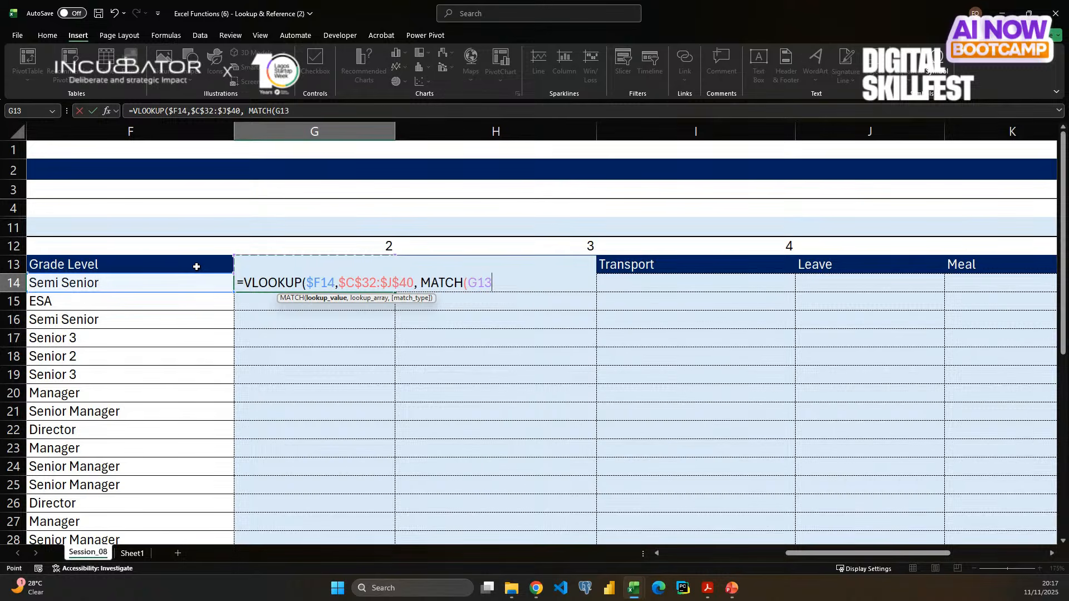
key(F4)
key(F4)
text(,)
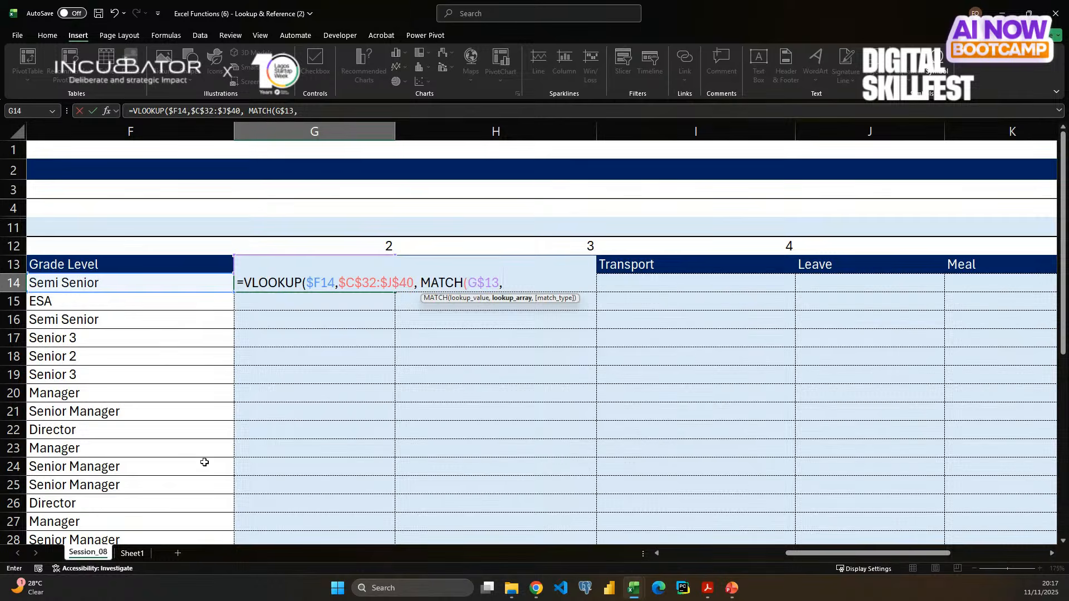
- Set the MATCH lookup array to the salary table headers $C$31:$J$31 with match type 0 and close the function
scroll(203, 462, down, 3)
scroll(204, 463, down, 2)
scroll(205, 462, left, 4)
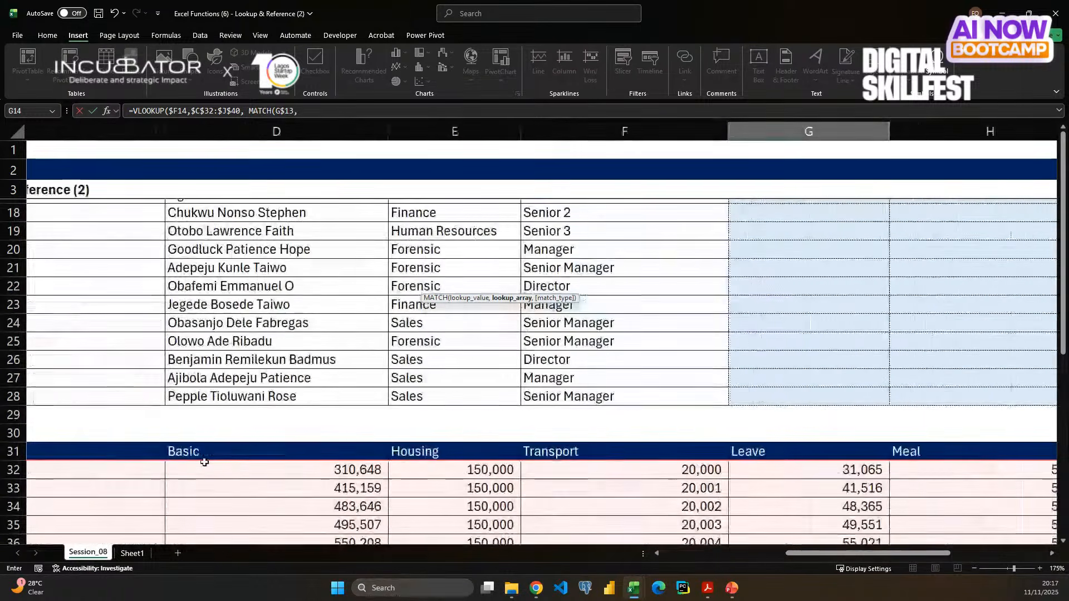
scroll(205, 465, left, 2)
click(91, 452)
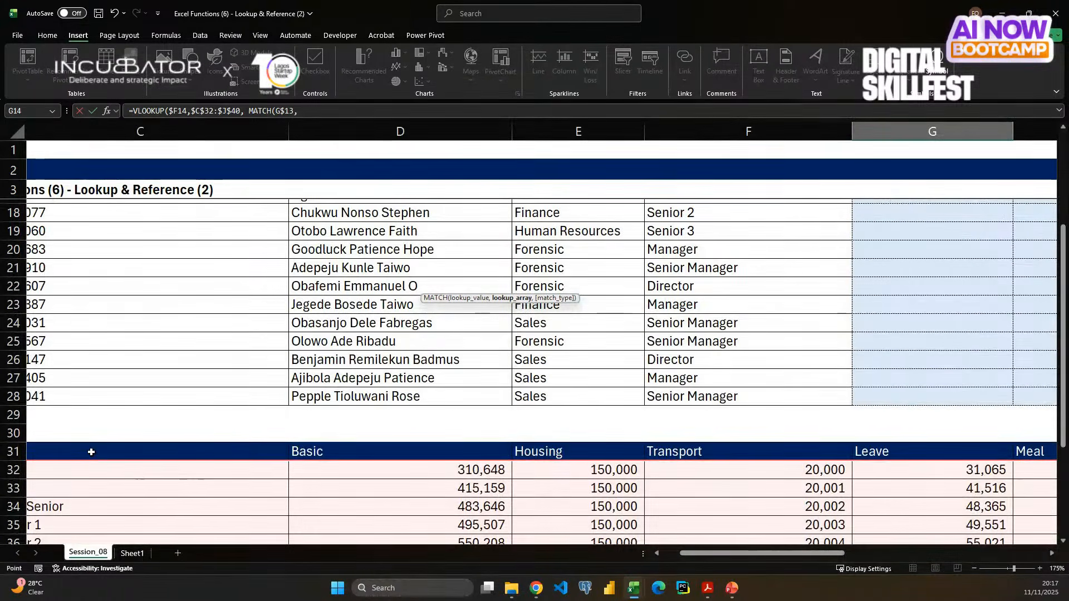
key(ctrl+shift+Right)
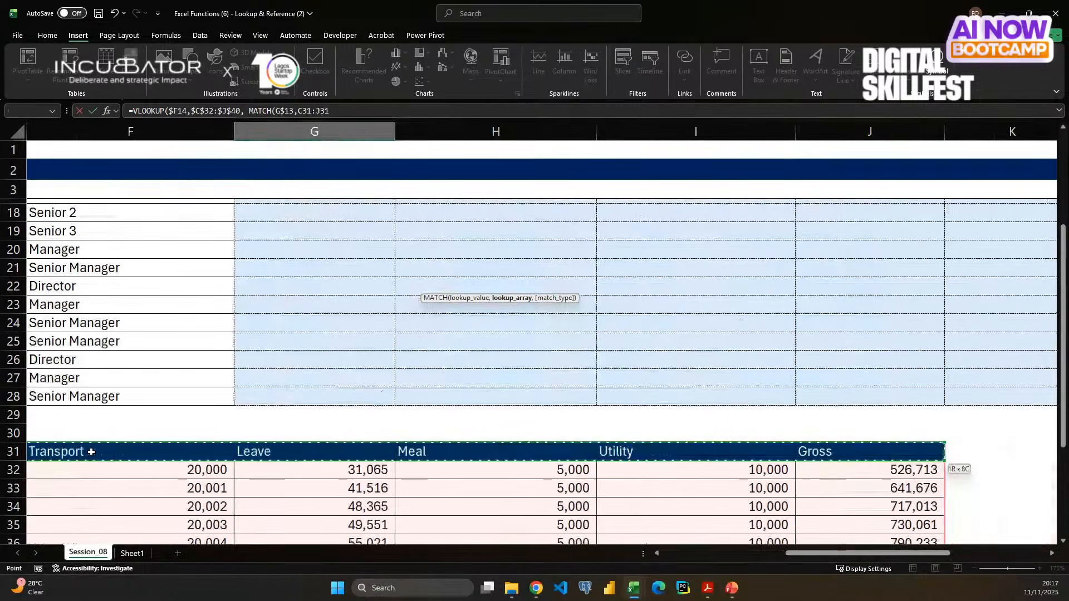
key(F4)
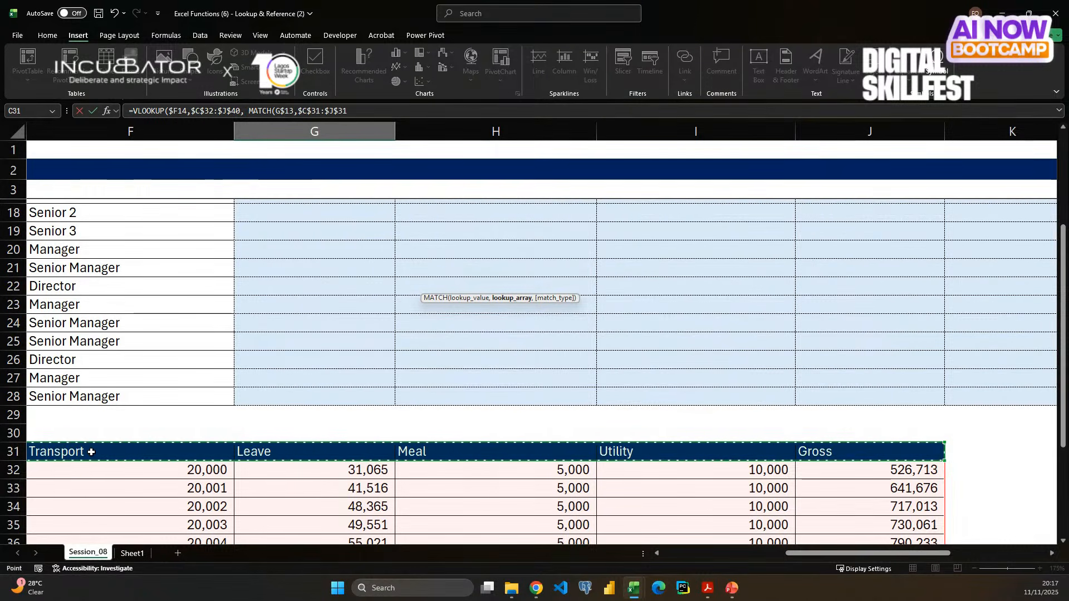
text(,)
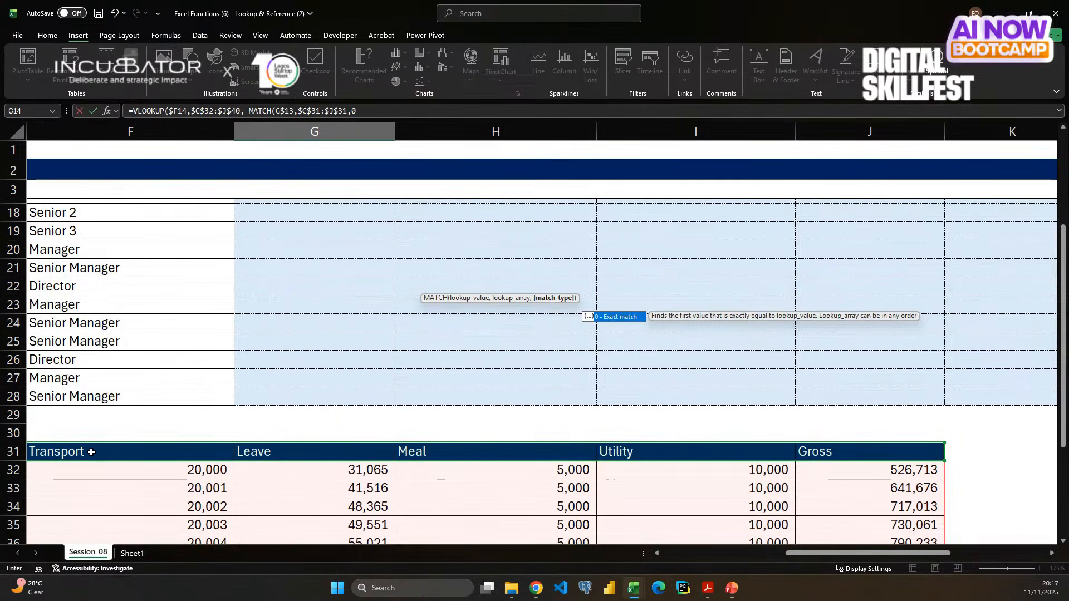
text(0))
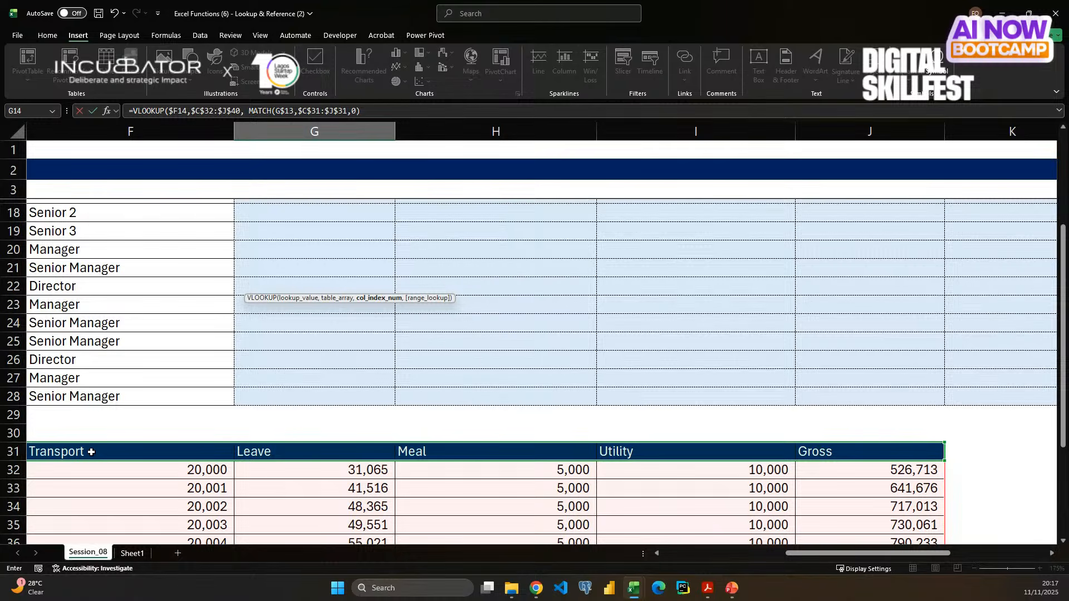
- Set the VLOOKUP's range lookup to 0 for an exact match and enter the completed formula
text(,)
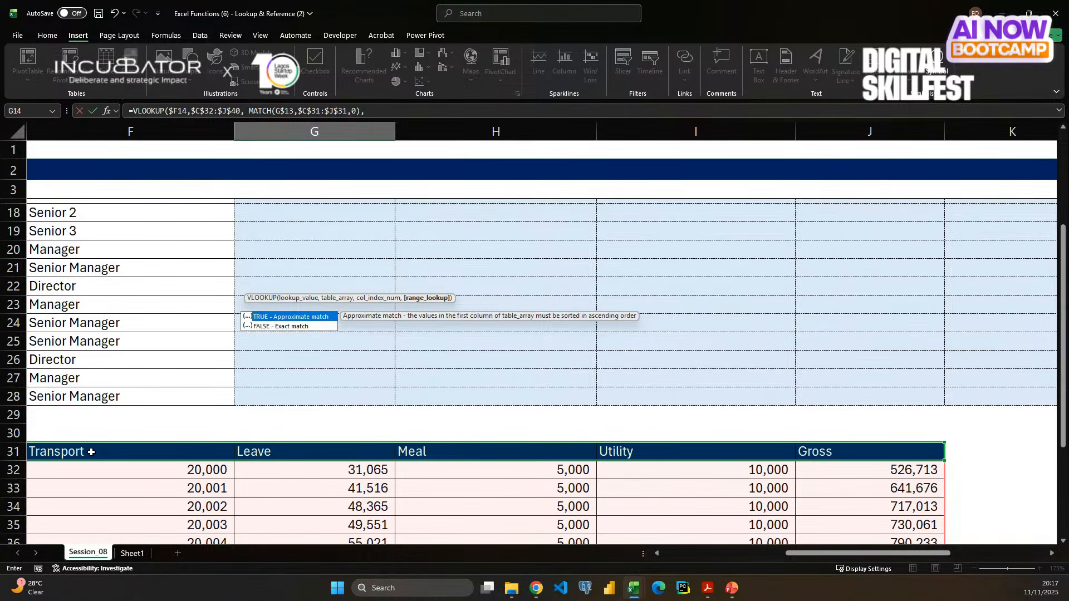
text(0)
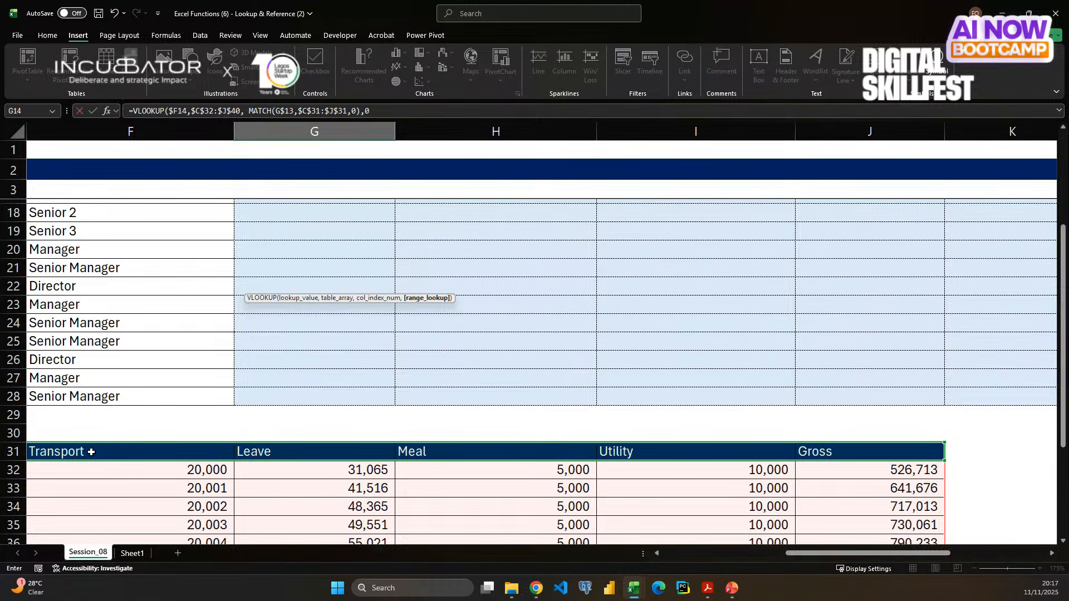
text())
key(Return)
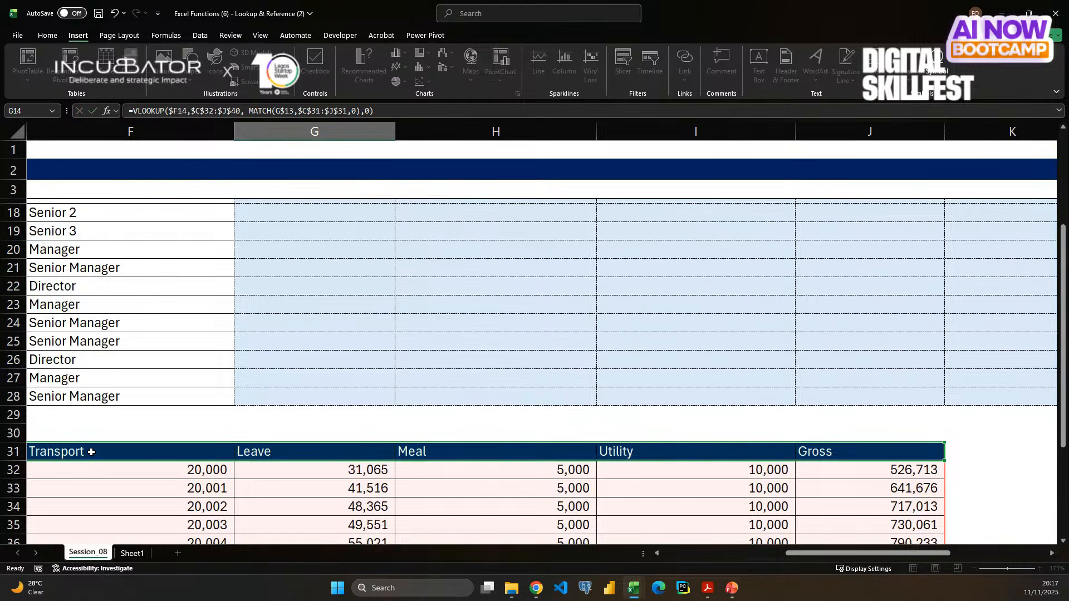
- Fill the combined VLOOKUP and MATCH formula from G14 down the Basic column to G28
scroll(175, 542, up, 2)
scroll(349, 255, left, 1)
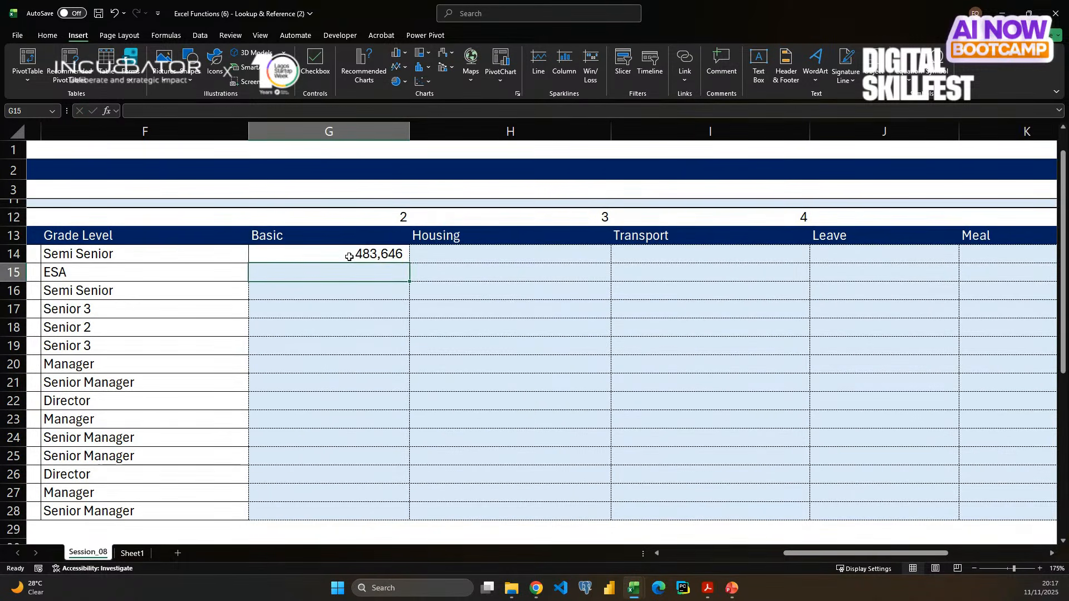
click(327, 251)
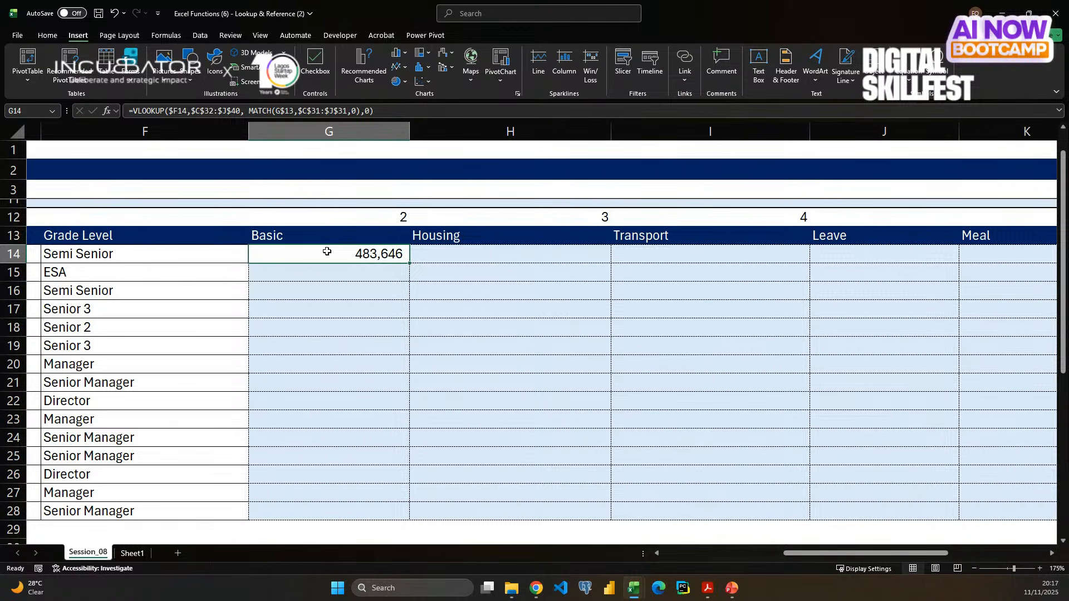
key(shift+Down)
key(shift+Down)
key(shift+Down)
key(shift+Down)
key(shift+Down)
key(shift+Down)
key(shift+Down)
key(shift+Down)
key(shift+Down)
key(shift+Down)
key(shift+Down)
key(shift+Down)
key(shift+Down)
key(shift+Down)
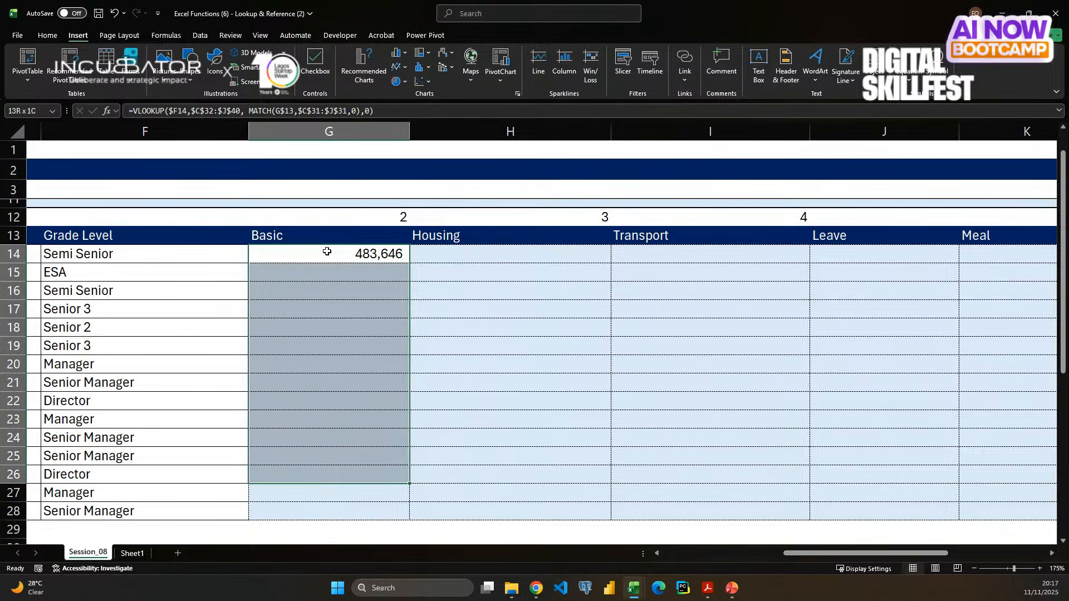
key(ctrl+d)
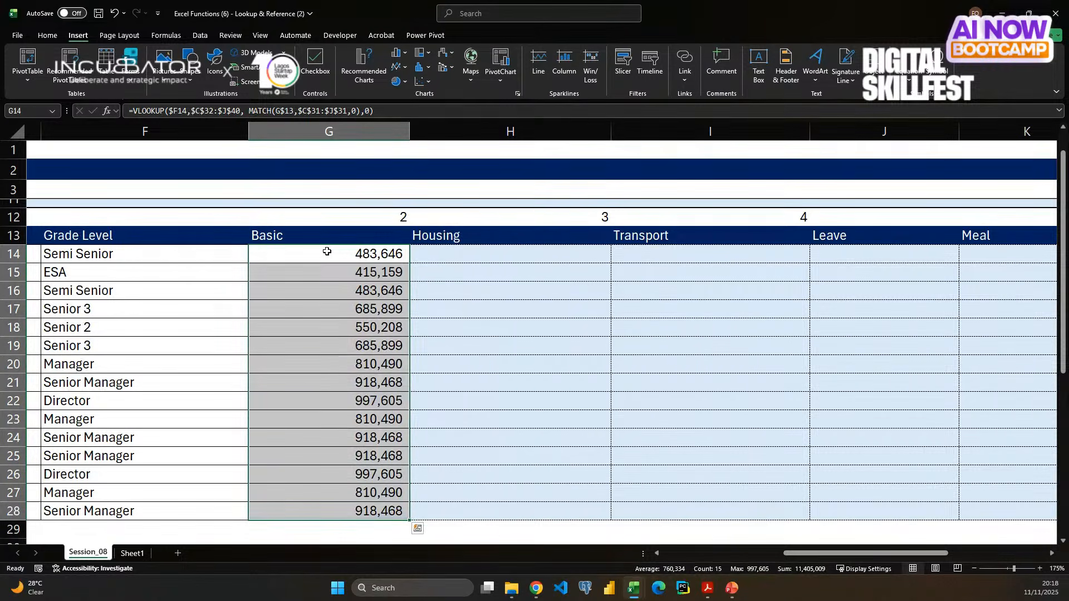
- Fill the Basic column formulas G14:G28 across the Housing to Gross Pay columns, through M28
key(shift+Right)
key(shift+Right)
key(shift+Right)
key(shift+Right)
key(shift+Right)
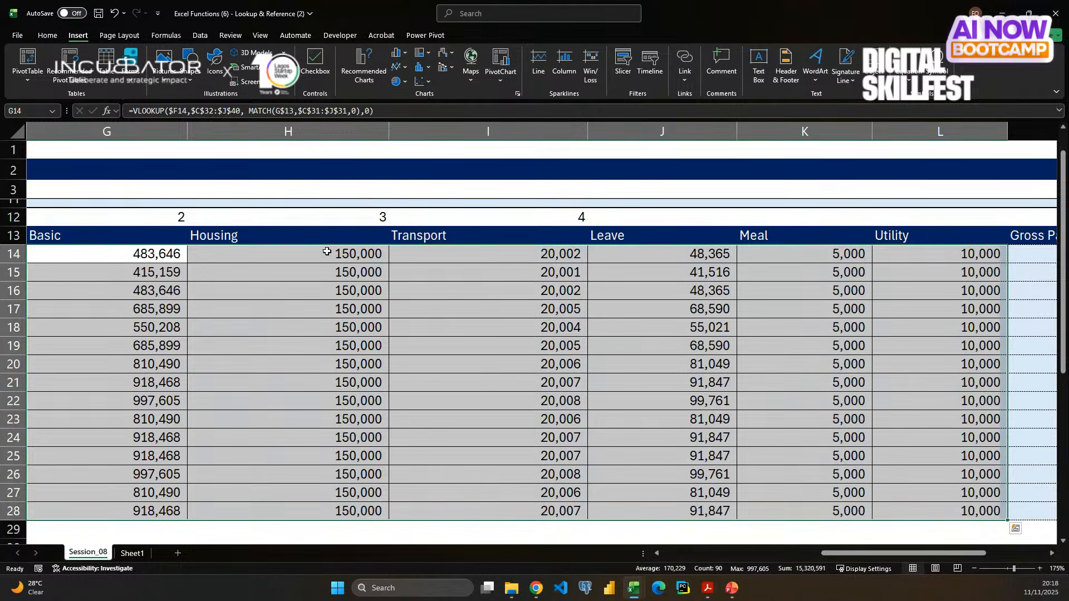
key(shift+Right)
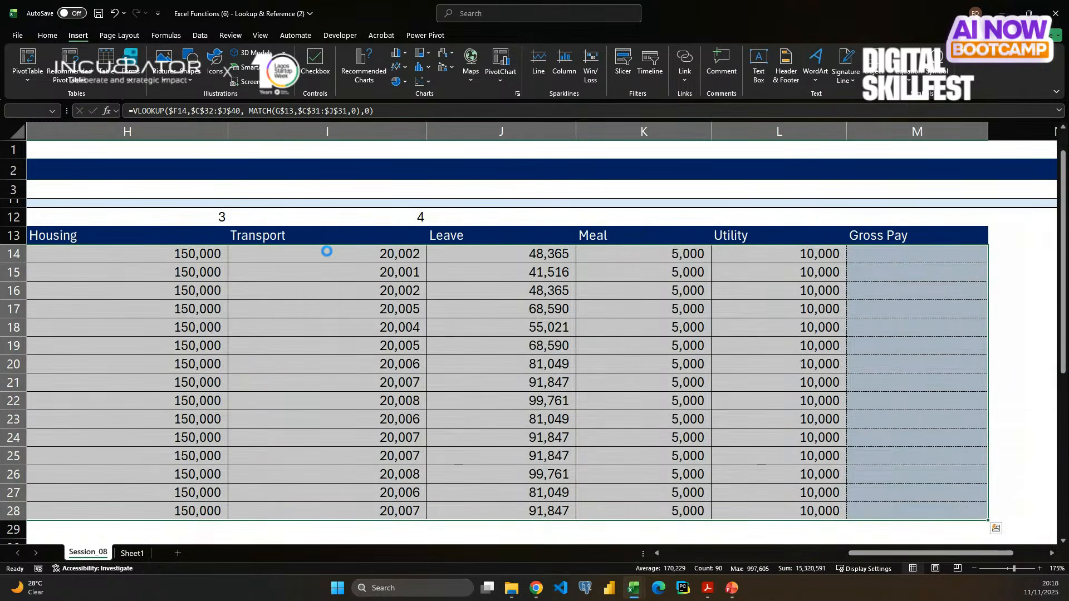
key(ctrl+r)
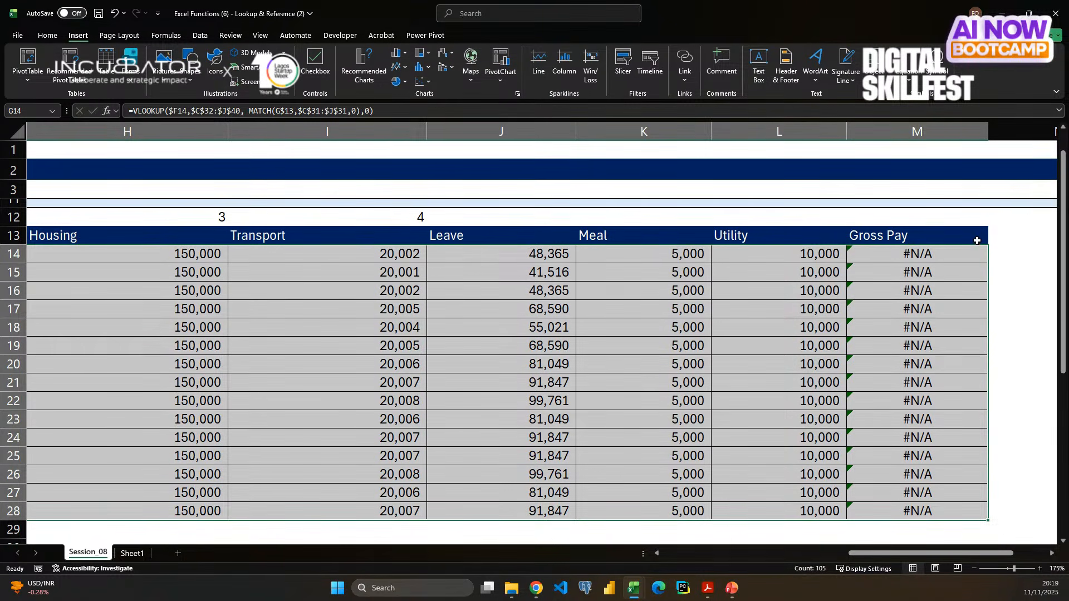
- Examine the Gross Pay results in M14:M28 and compare header M13 with the salary table's header in J31
drag(891, 249, 889, 505)
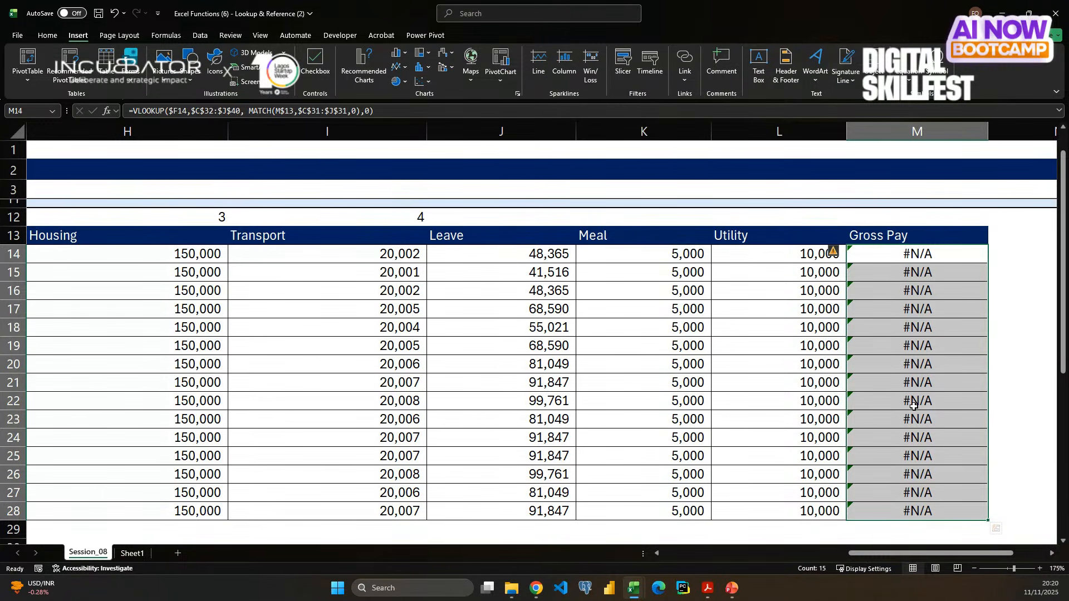
click(940, 230)
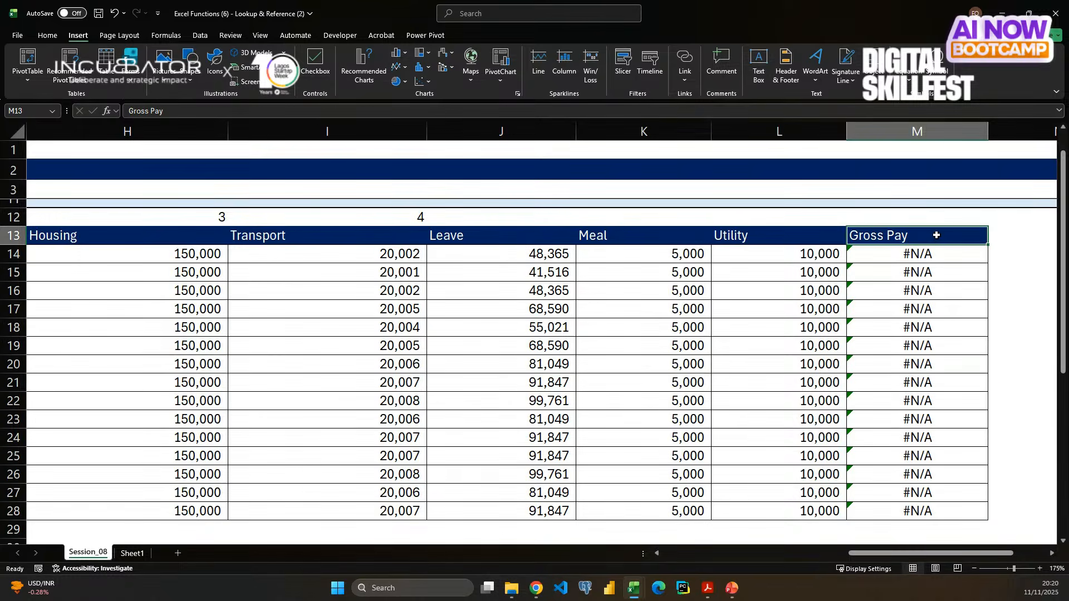
scroll(827, 318, down, 3)
scroll(826, 318, left, 1)
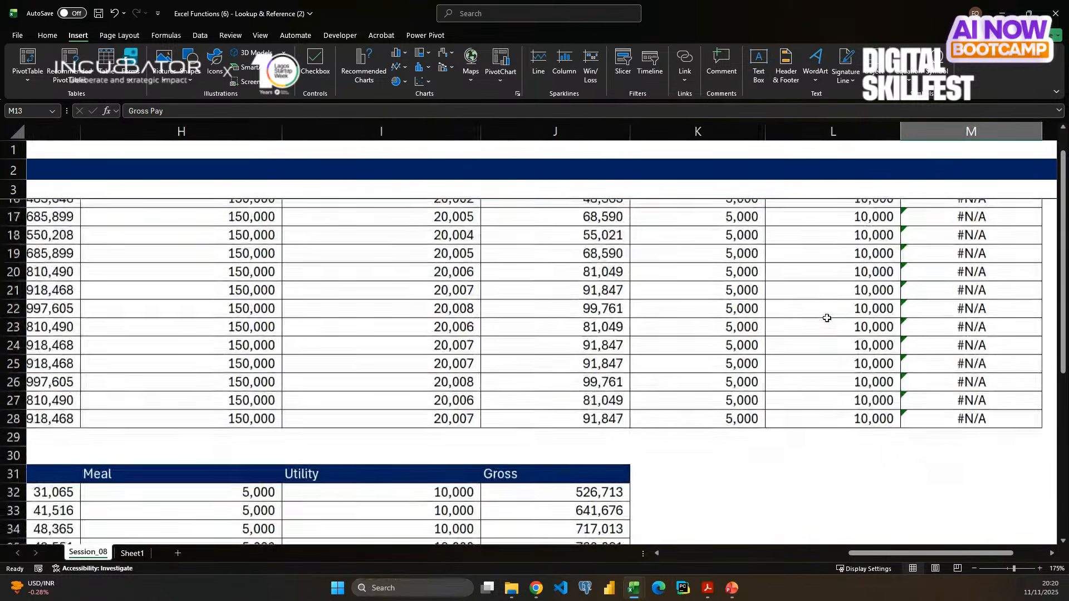
click(585, 424)
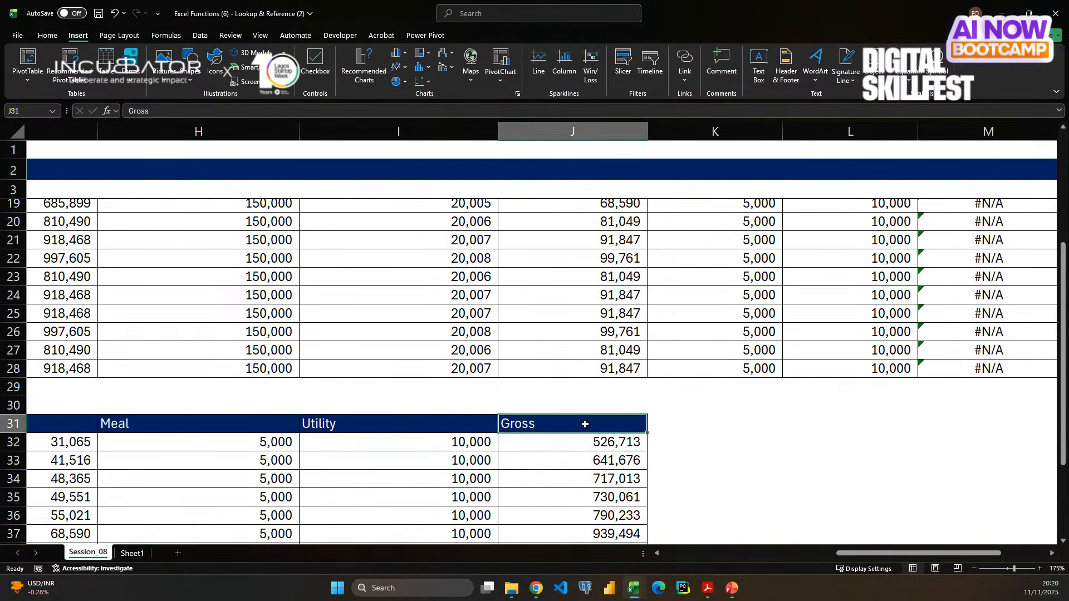
- Copy the salary table's Gross header from J31 over the Gross Pay header in M13
key(ctrl+c)
scroll(717, 433, up, 3)
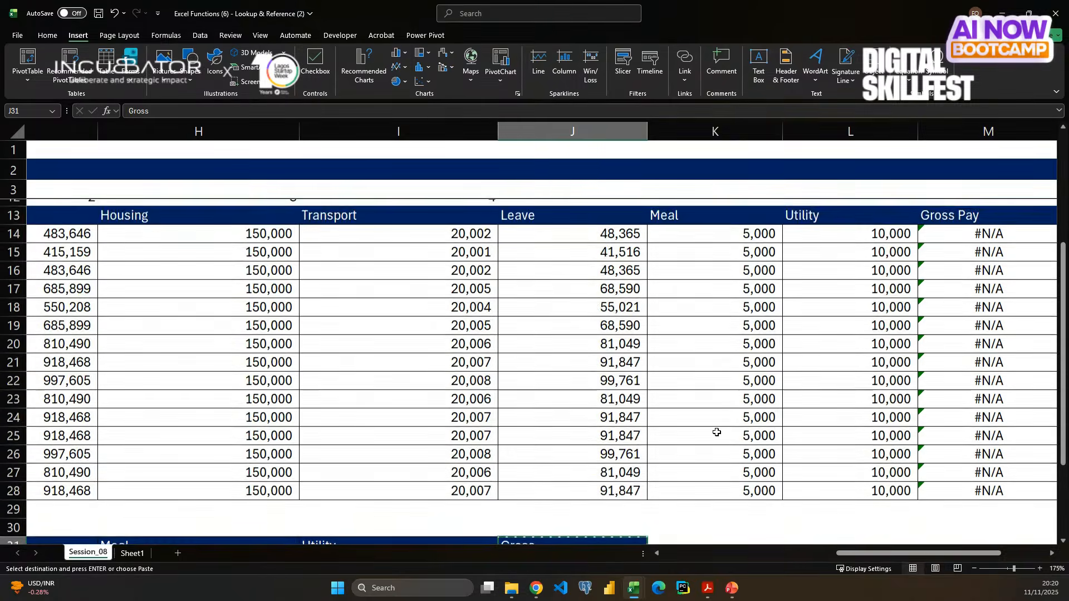
scroll(717, 433, up, 2)
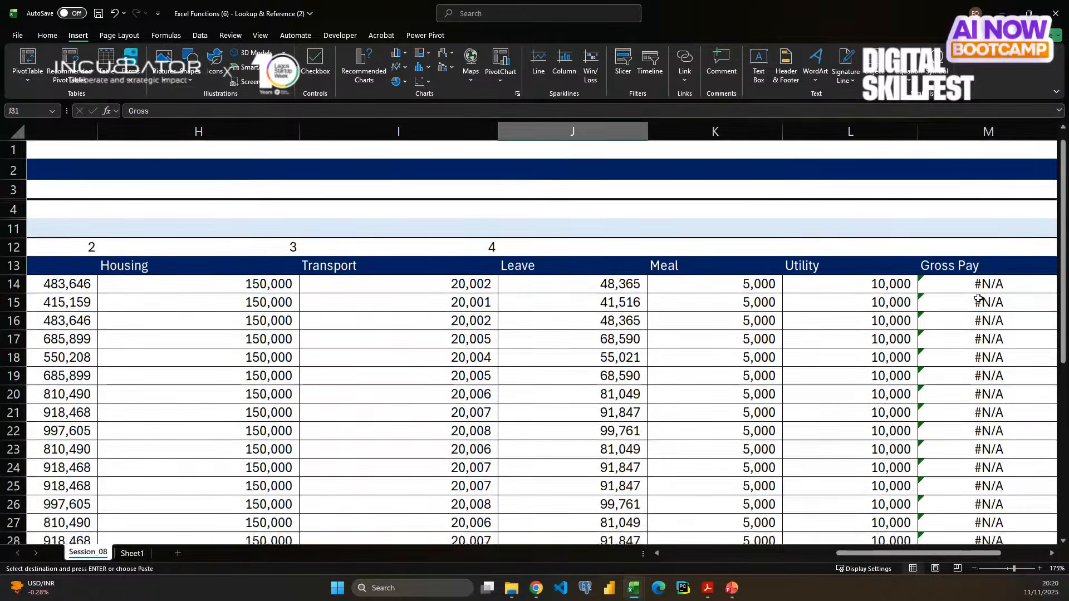
click(949, 266)
key(ctrl+v)
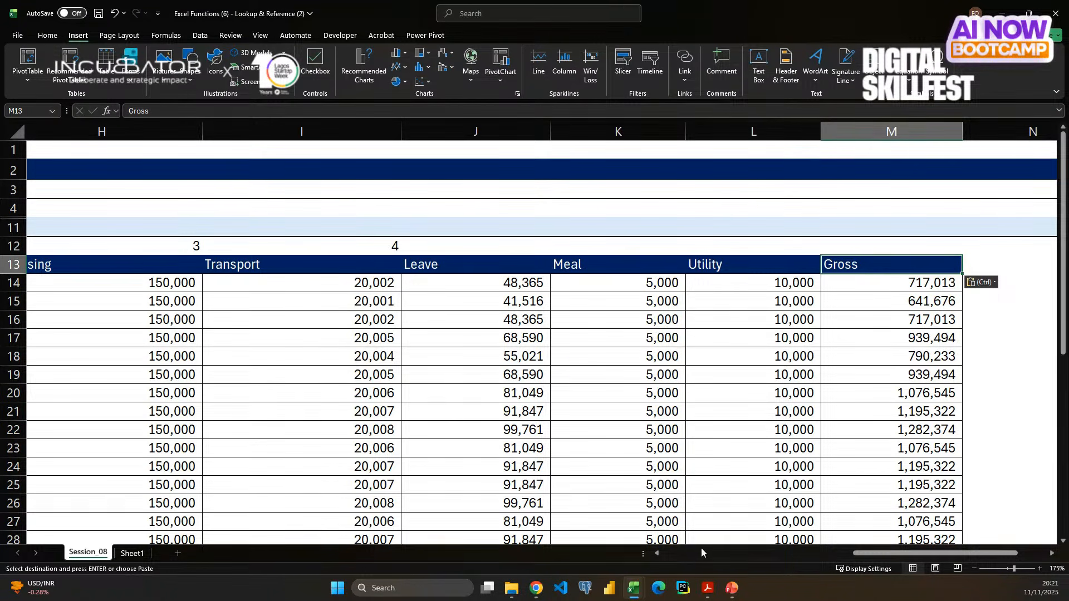
key(ctrl)
- Clear all the lookup formulas from G14:M28, covering the Basic to Gross columns
scroll(613, 445, left, 3)
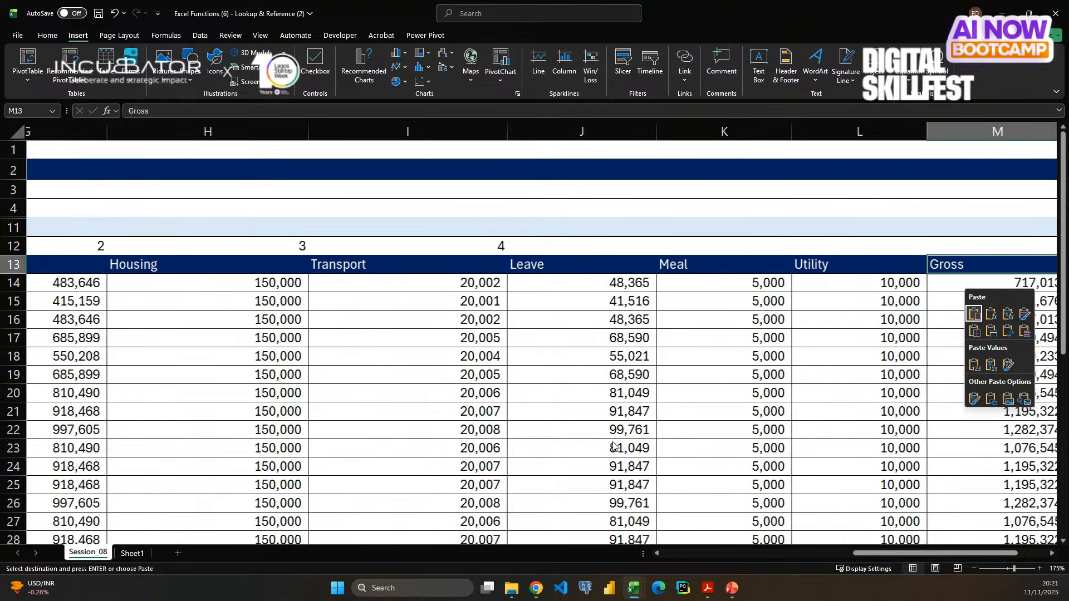
scroll(613, 446, left, 6)
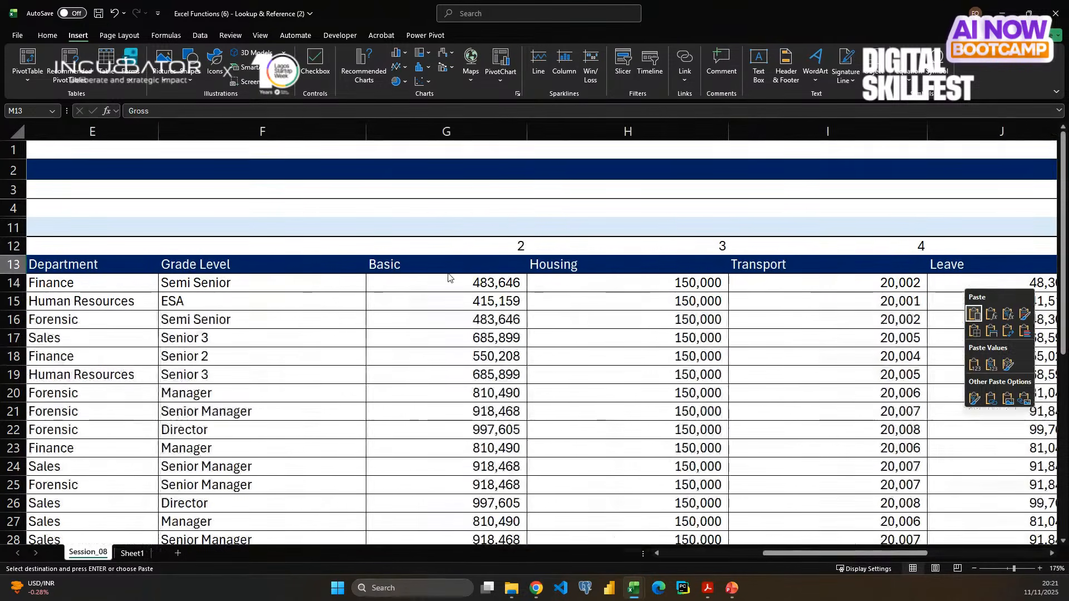
click(443, 283)
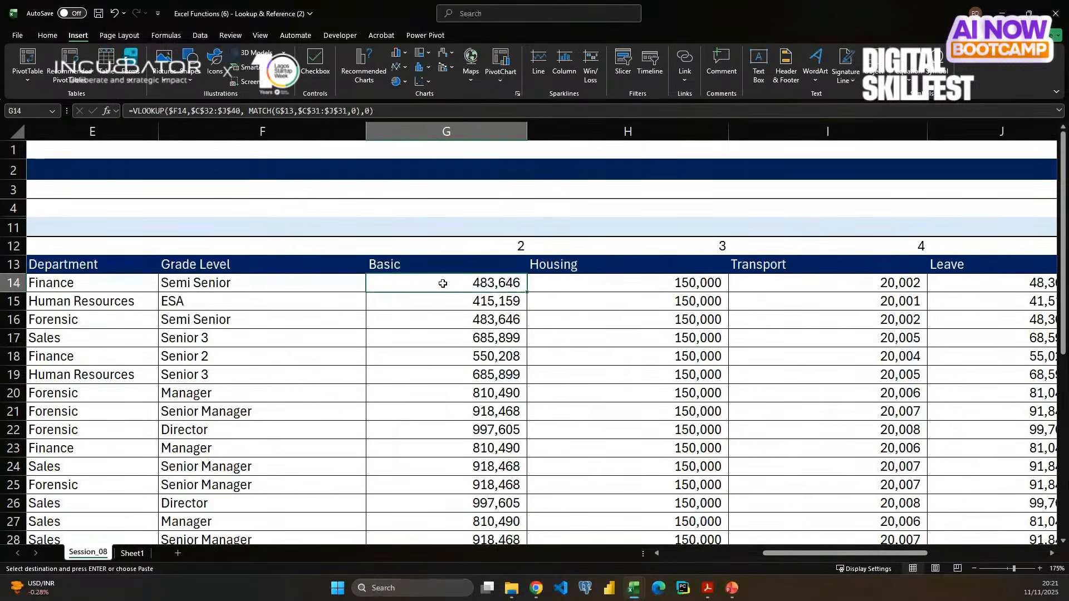
key(ctrl+shift+Right)
key(ctrl+shift+Down)
key(ctrl+v)
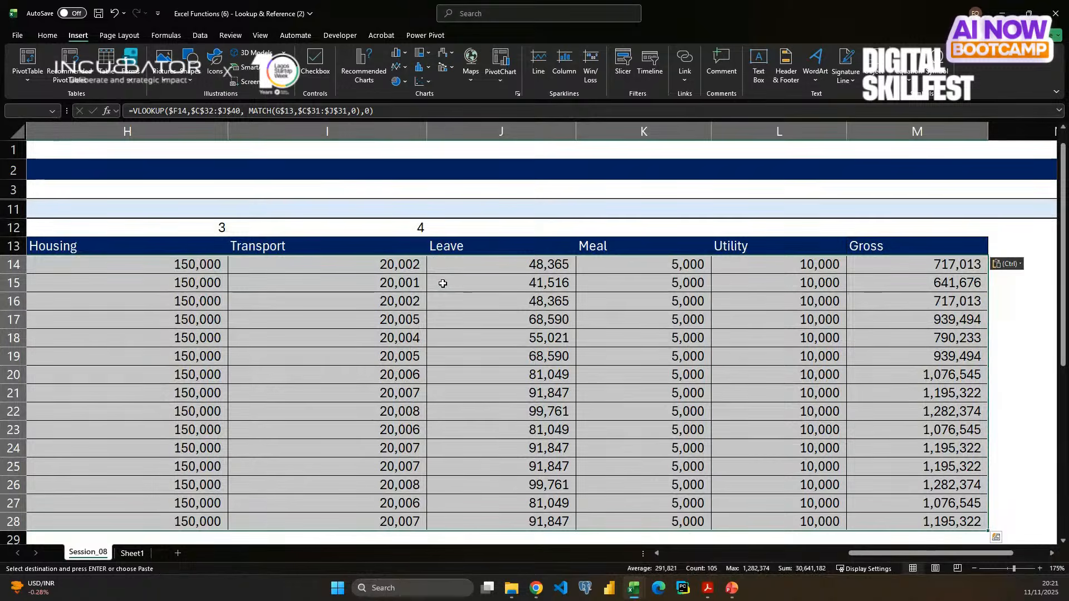
key(Delete)
- Start a VLOOKUP formula in G14 with the grade level $F14 as lookup value, locking only the column
scroll(443, 284, left, 3)
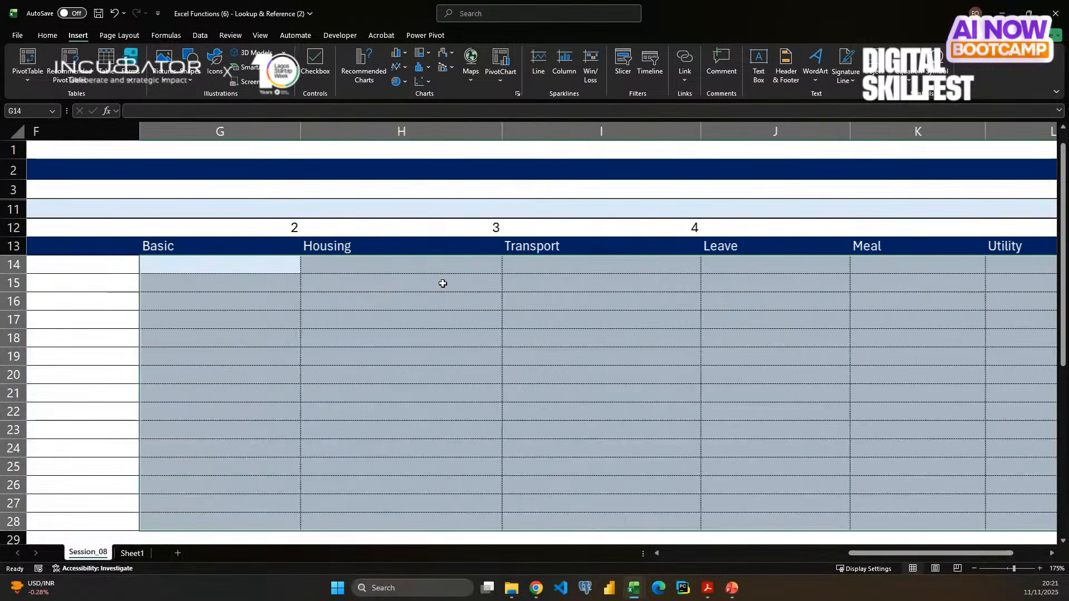
click(451, 266)
text(=)
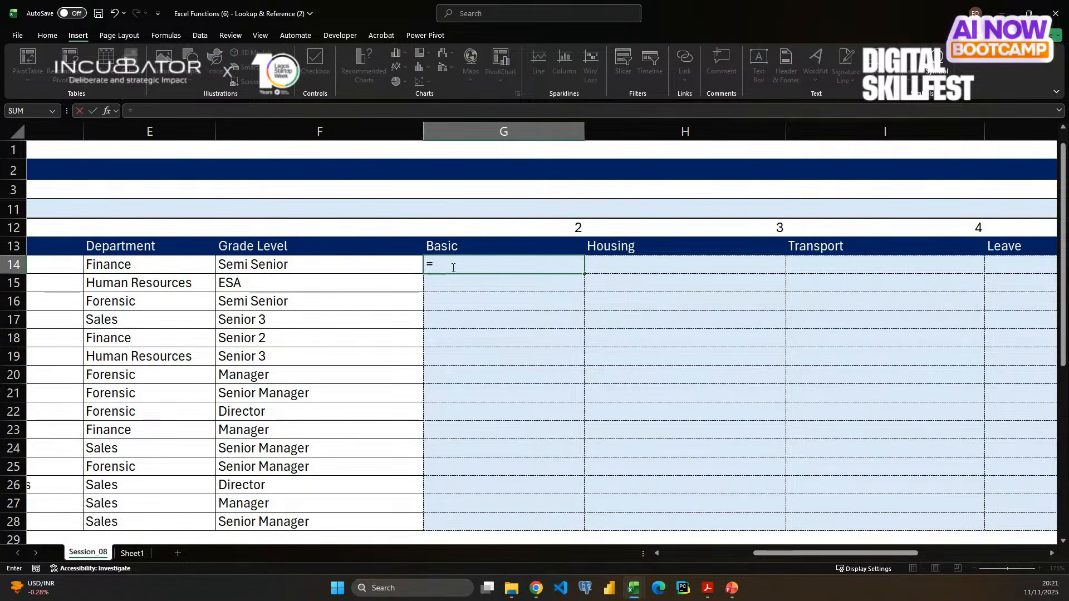
text(VL)
key(Tab)
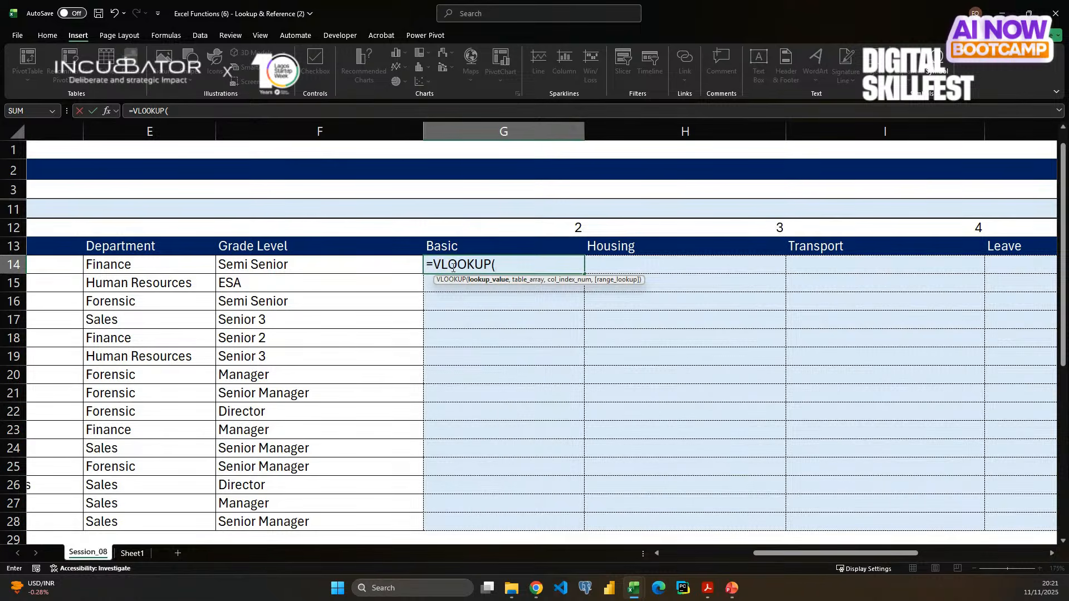
click(348, 268)
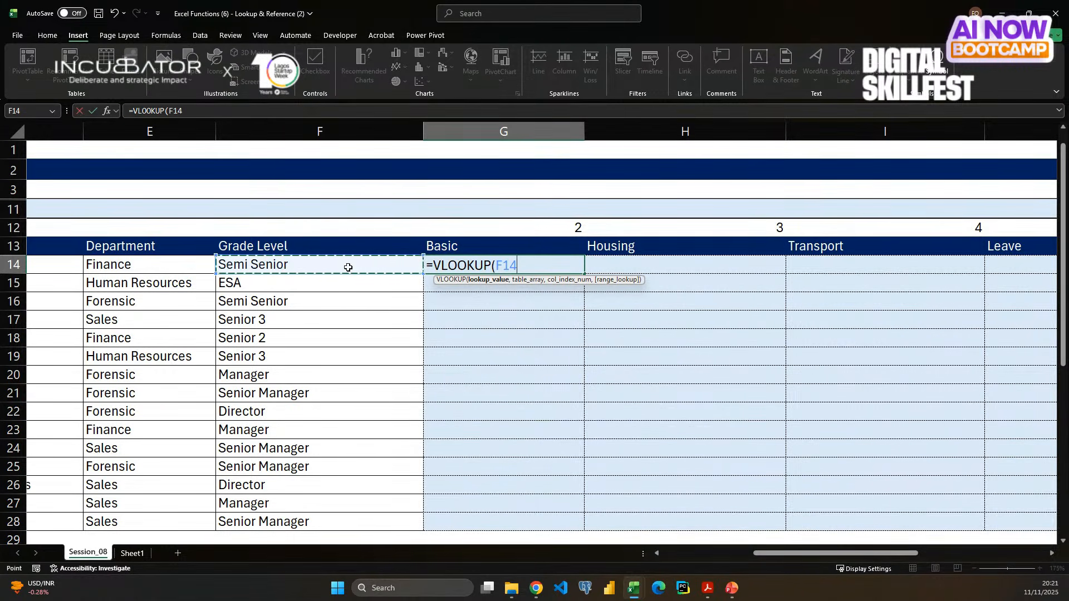
key(F4)
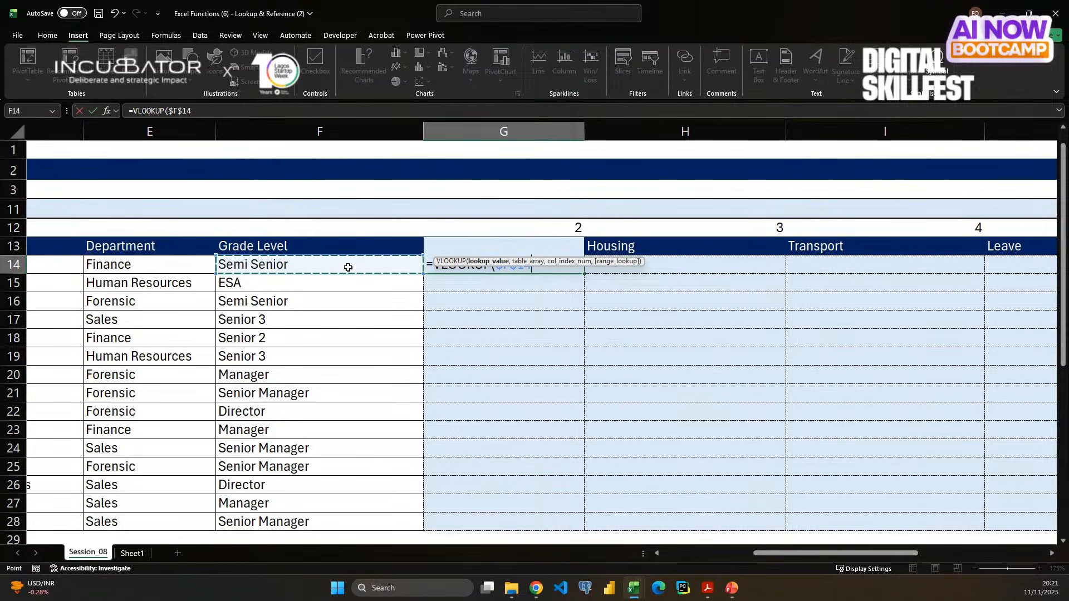
key(F4)
key(F4)
text(,)
- Set the VLOOKUP's table array to the salary table's data rows as the absolute range $C$32:$J$40
scroll(334, 387, down, 3)
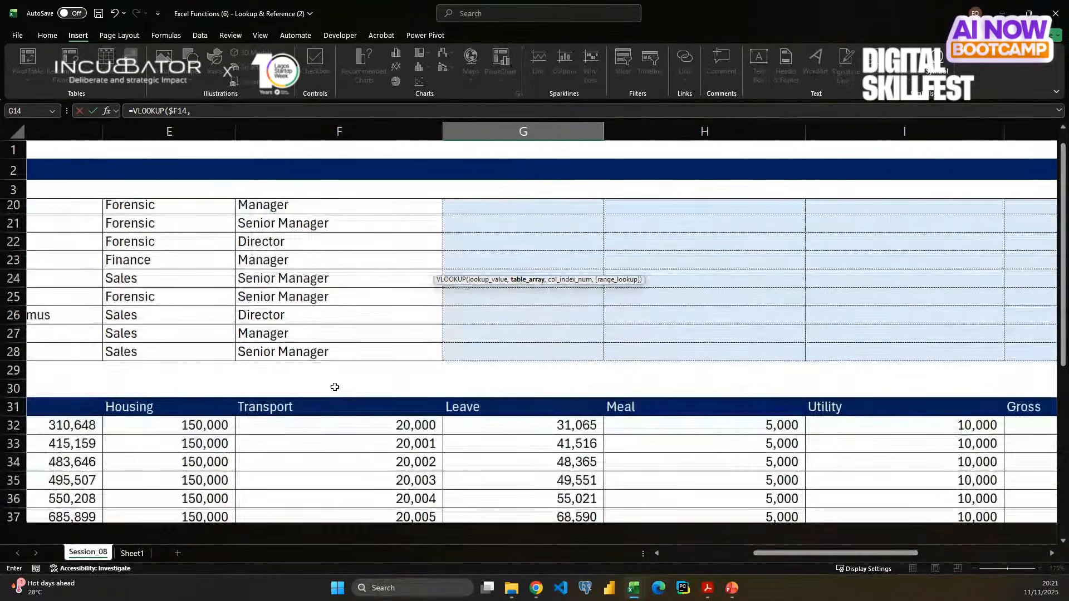
scroll(334, 387, left, 2)
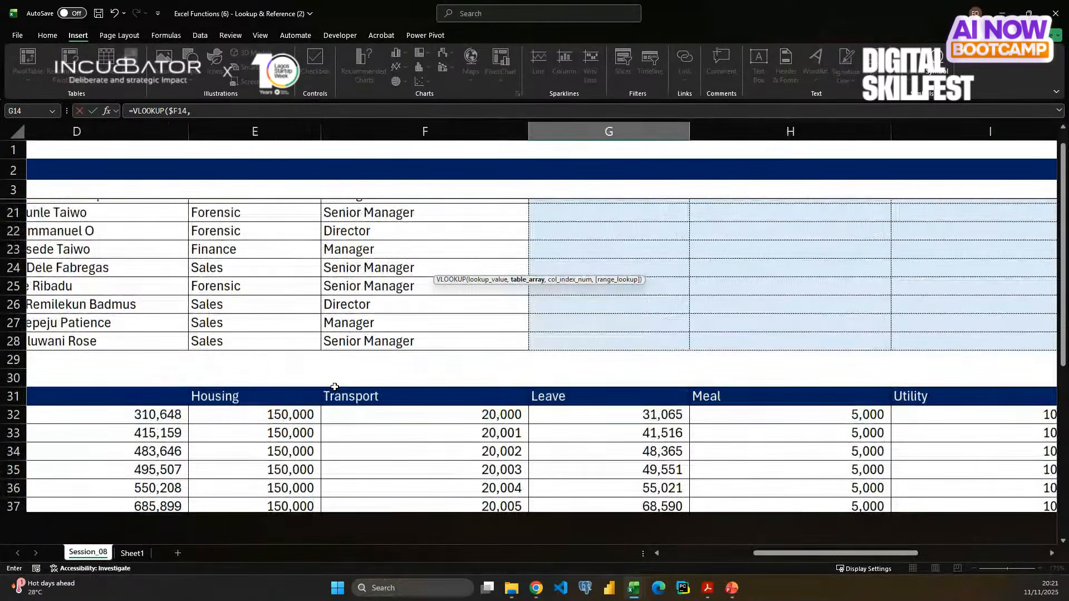
click(194, 417)
key(ctrl+shift+Right)
key(ctrl+shift+Down)
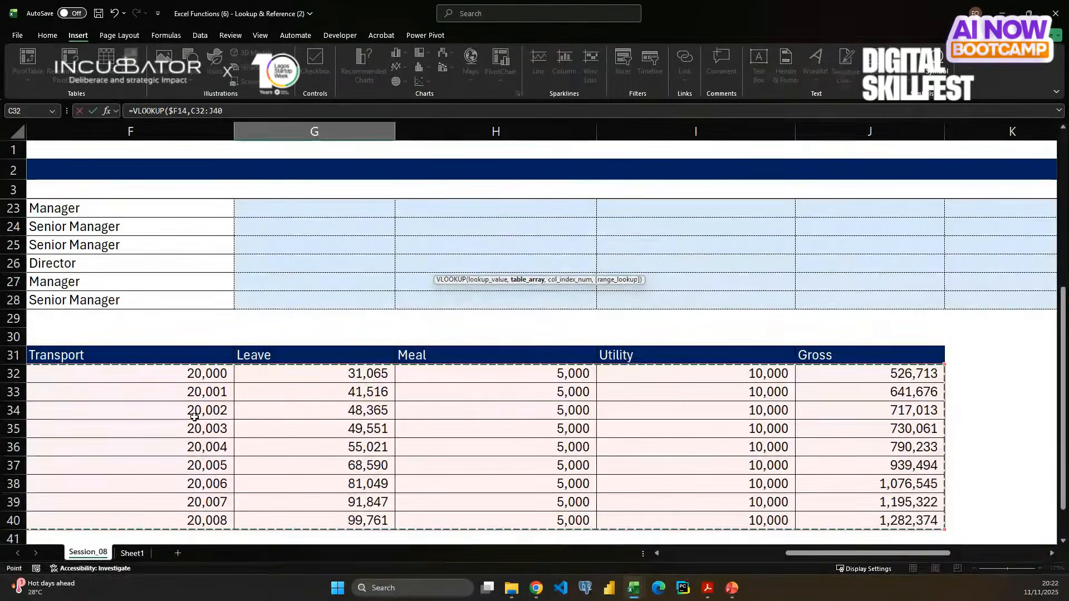
key(F4)
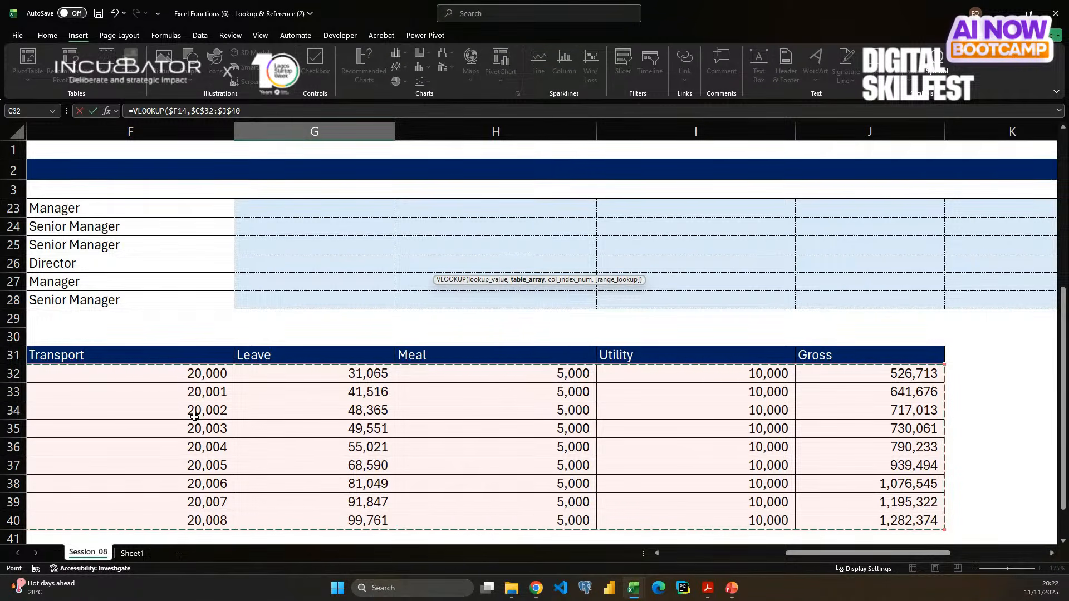
text(,)
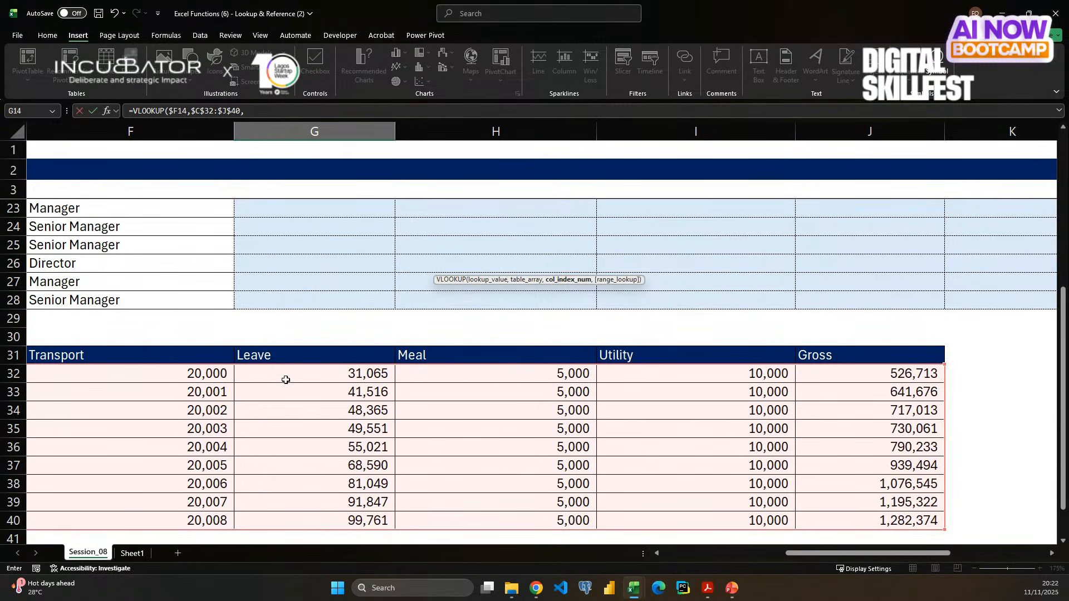
- Nest a MATCH function as the column index, with the Basic header G$13 as lookup value and only its row locked
scroll(286, 379, up, 3)
scroll(286, 379, up, 2)
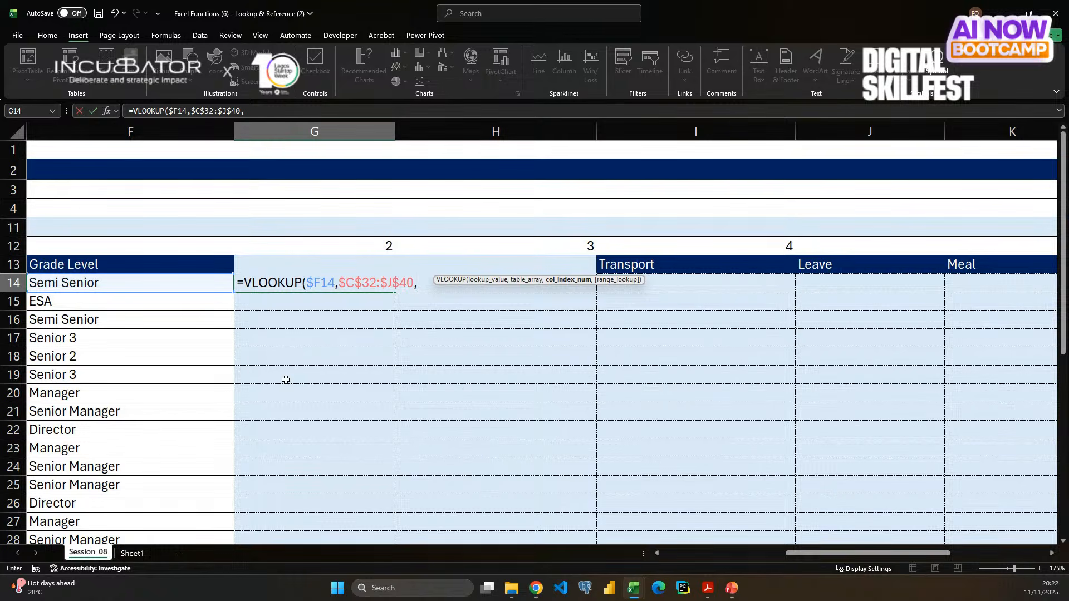
text(matc)
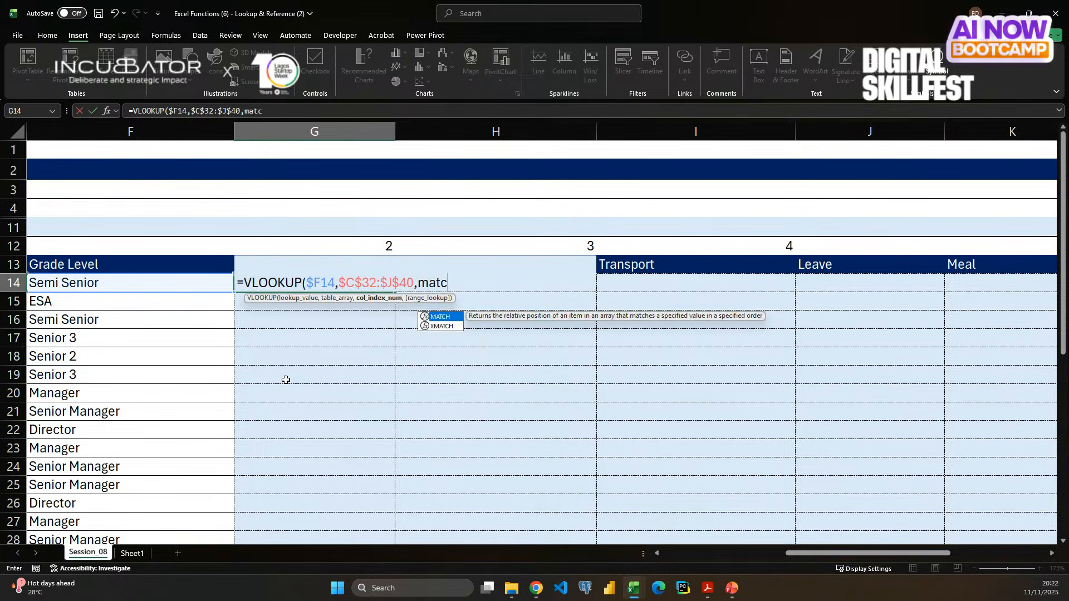
key(Tab)
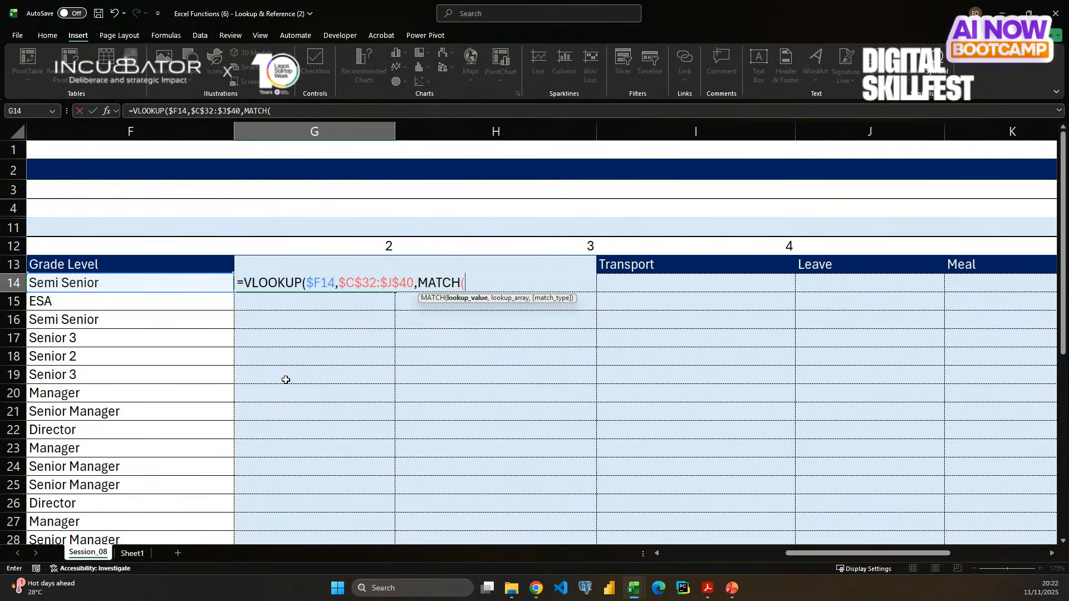
click(210, 262)
key(Right)
key(F4)
key(F4)
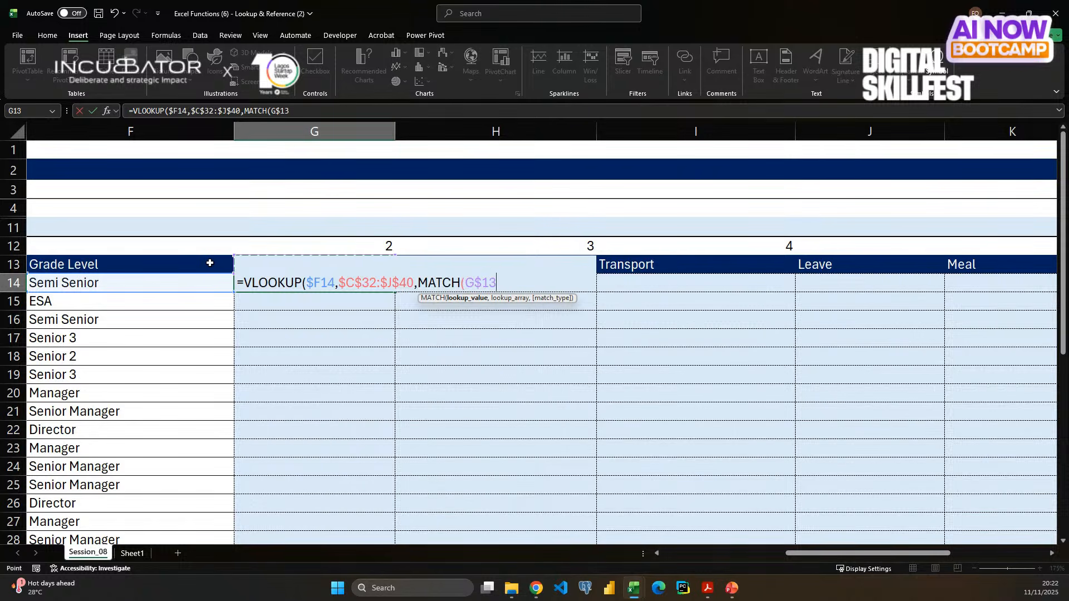
text(,)
- Set the MATCH lookup array to the salary table headers $C$31:$J$31 with match type 0, and close the function
scroll(253, 396, down, 3)
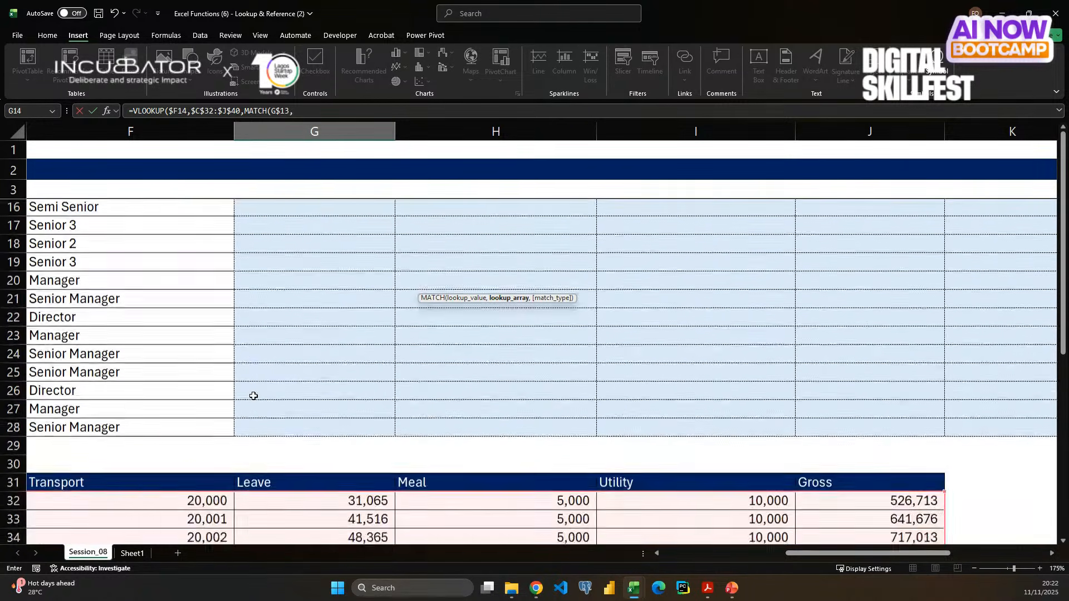
scroll(254, 396, left, 5)
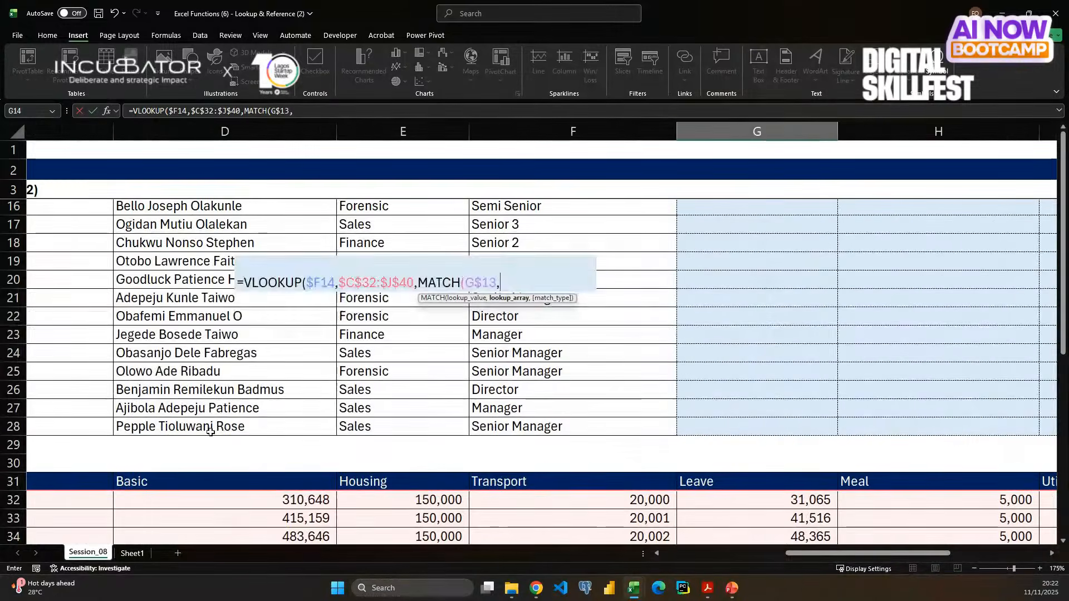
scroll(131, 449, left, 3)
click(105, 479)
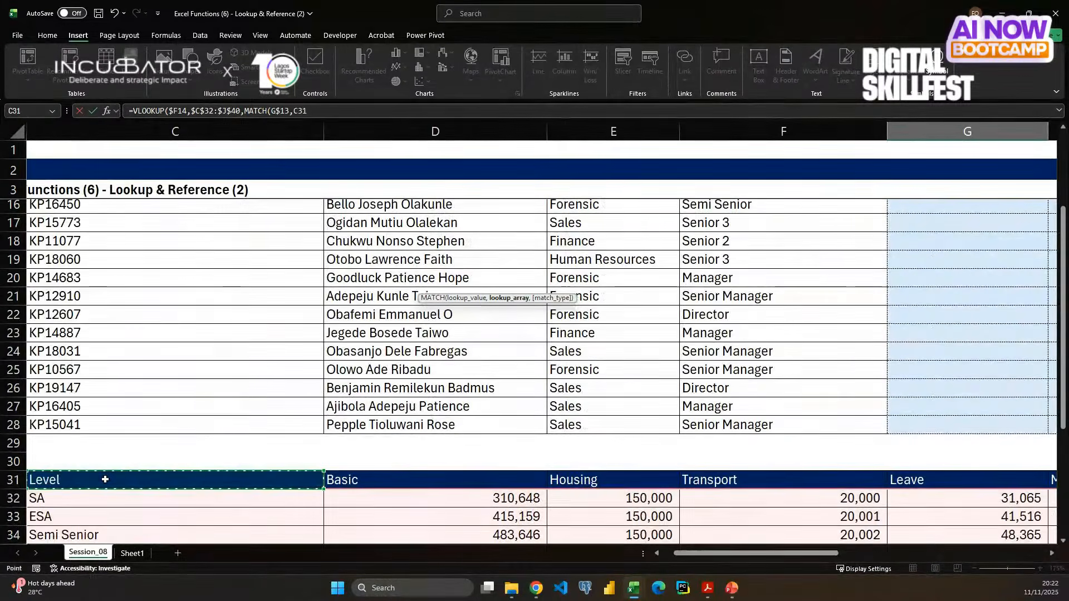
key(ctrl+shift+Right)
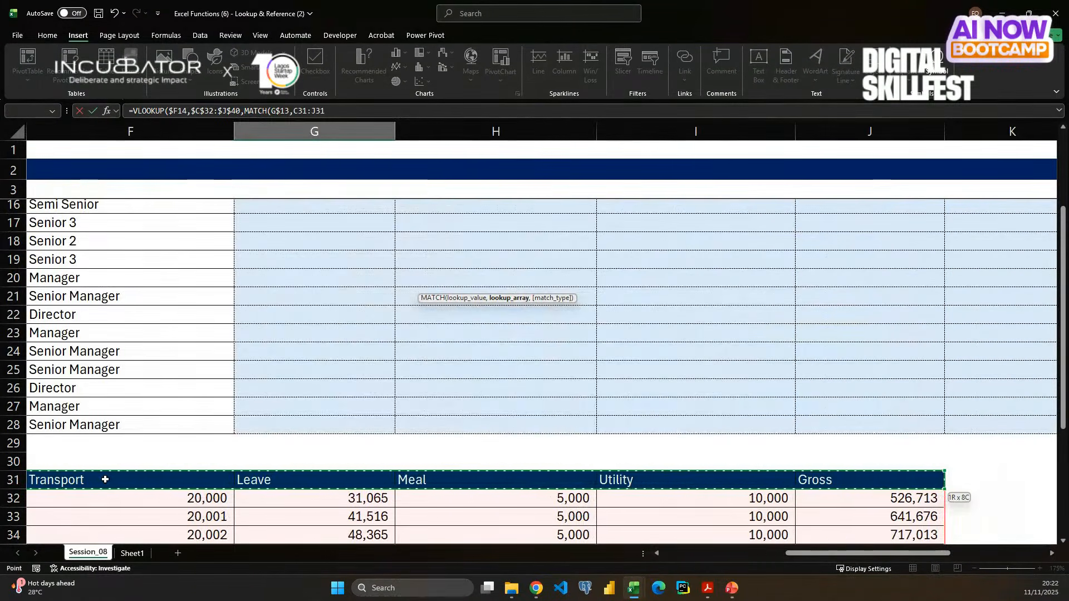
key(F4)
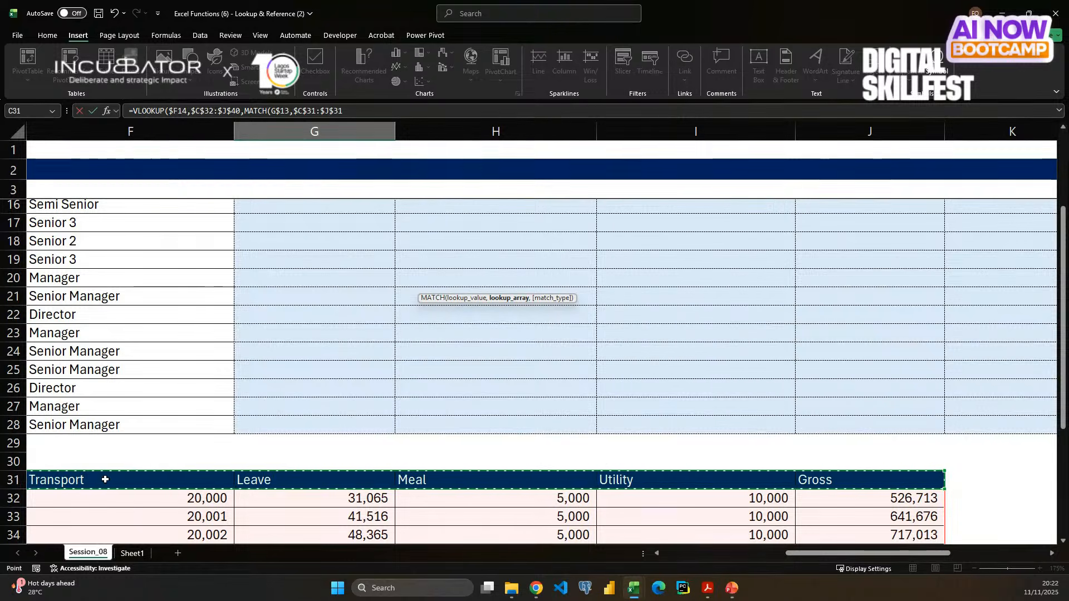
text(,0)
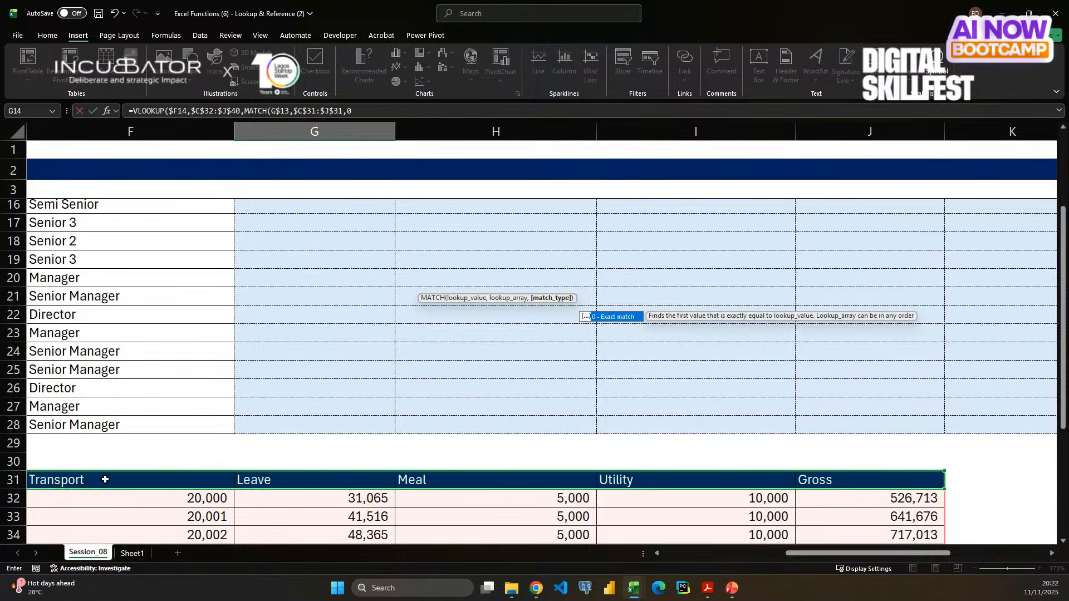
text())
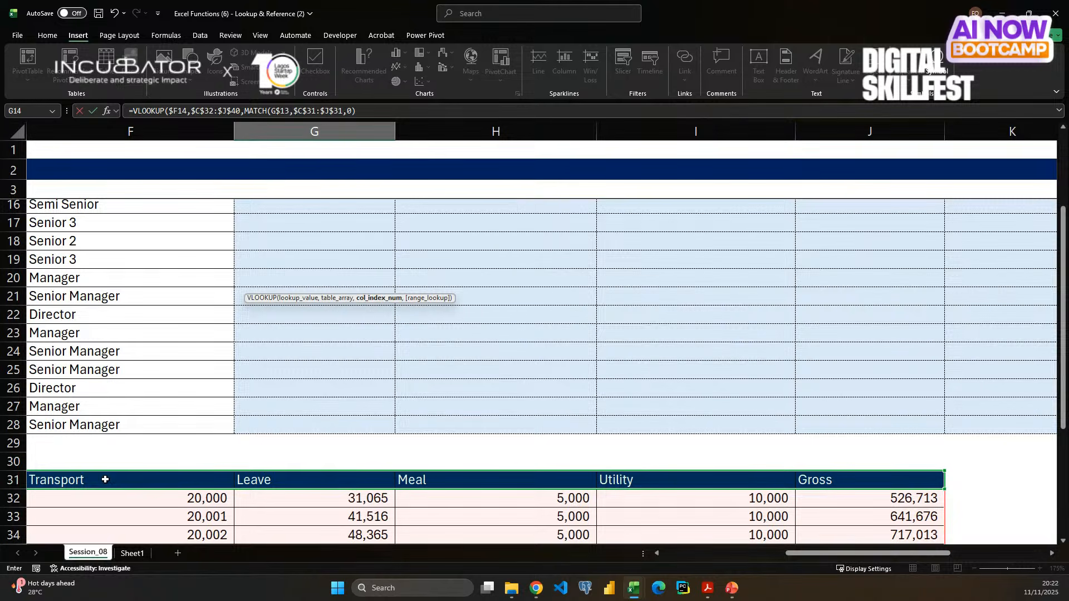
- Set the VLOOKUP's range lookup to 0 for an exact match and enter the formula in G14
text(,)
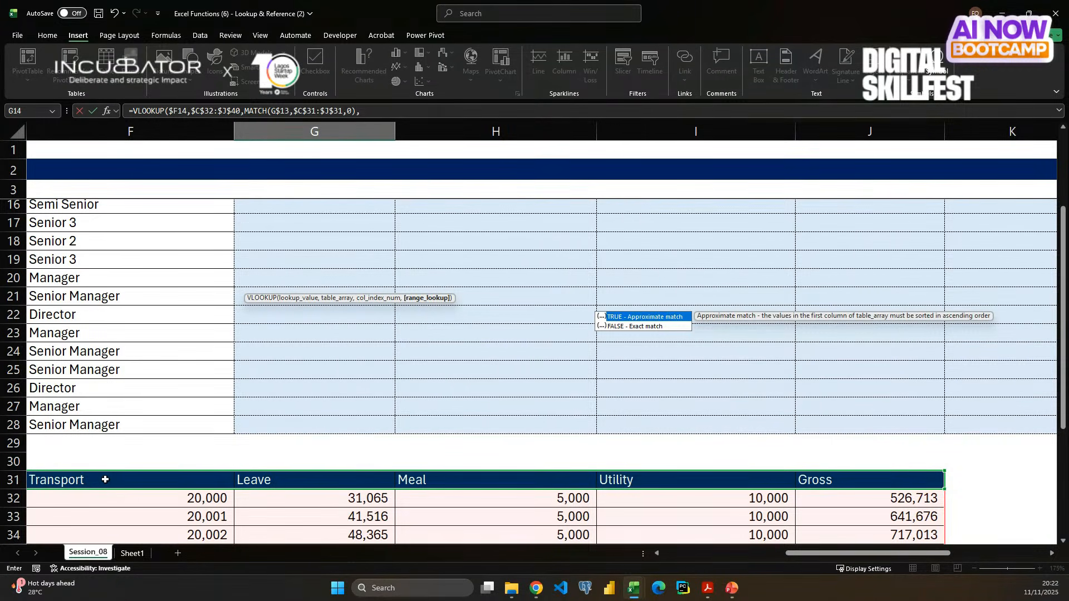
text(0)
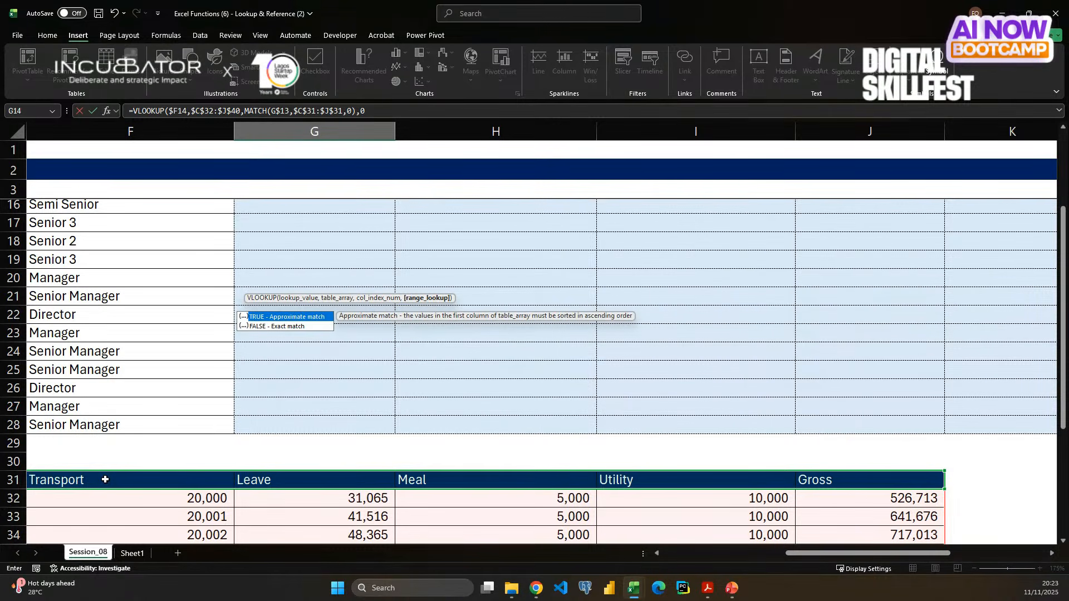
text())
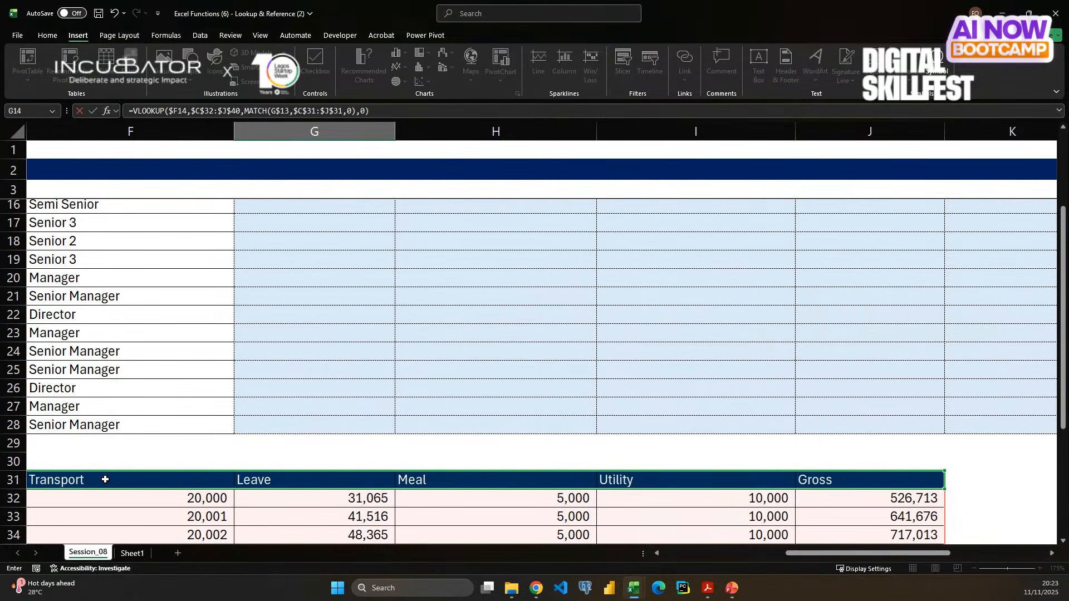
key(Return)
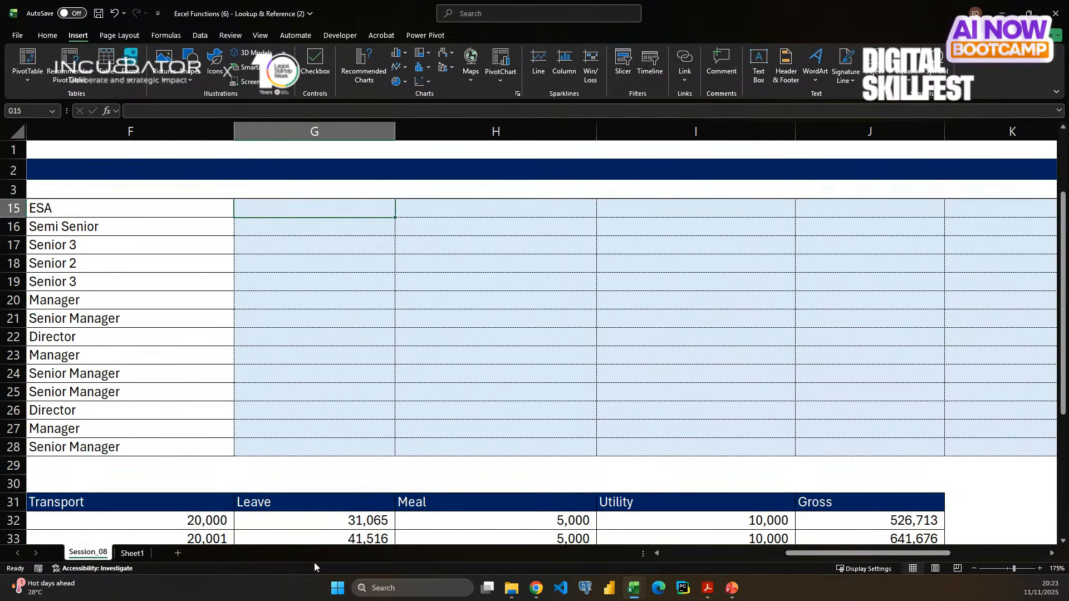
- Fill the G14 formula across row 14 through the Gross column in M14
scroll(341, 360, up, 2)
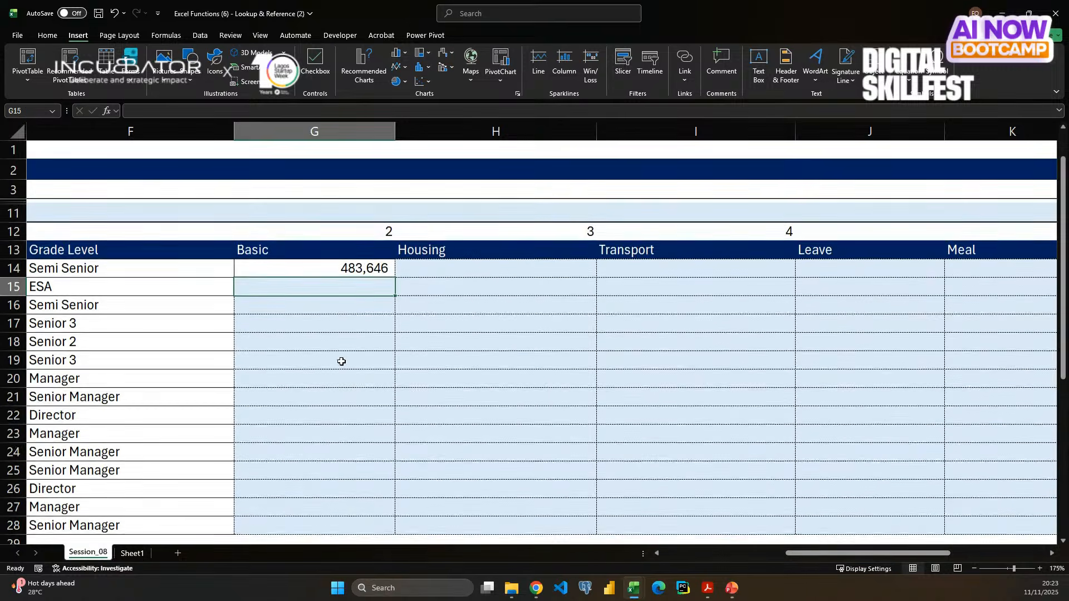
click(328, 268)
key(ctrl+shift+Right)
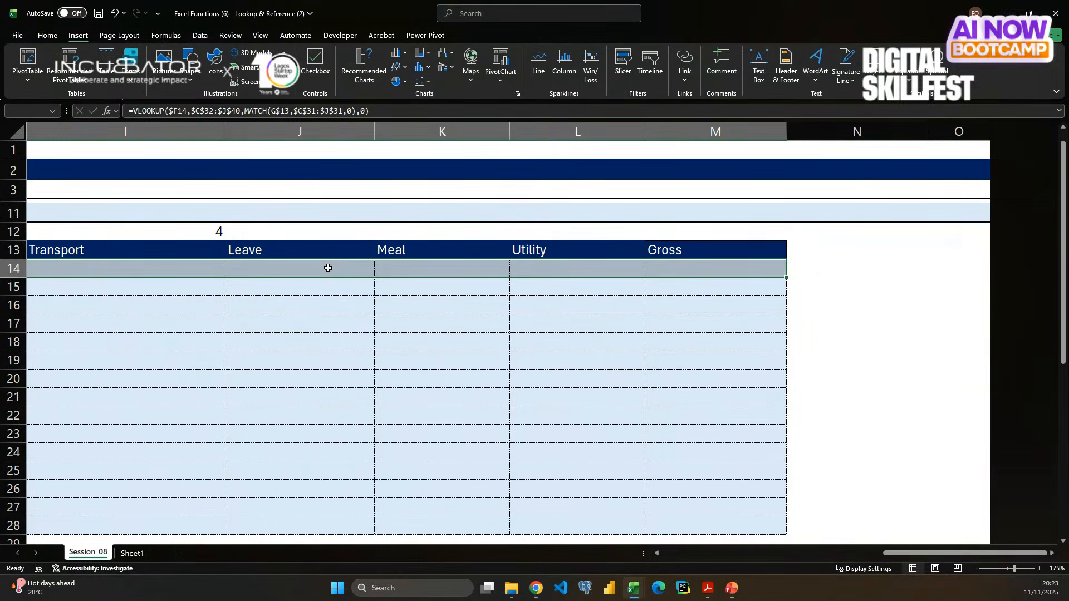
key(ctrl+r)
- Fill the row 14 lookup formulas from G14:M14 down through row 28
key(shift+Down)
key(shift+Down)
key(shift+Down)
key(shift+Down)
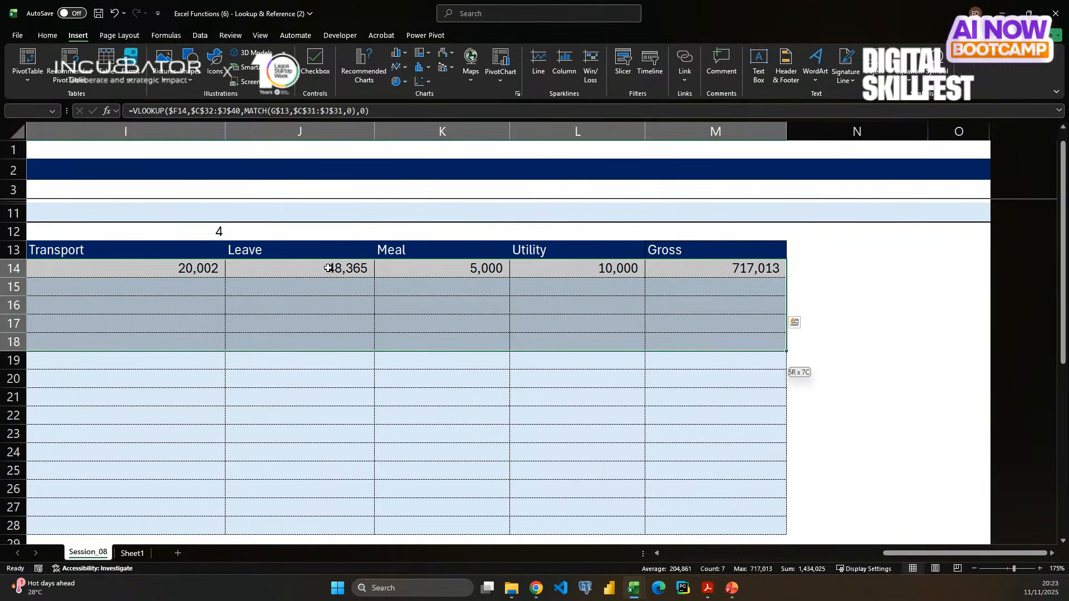
key(shift+Down)
key(shift+Down)
key(shift+Down)
key(shift+Down)
key(shift+Down)
key(shift+Down)
key(shift+Down)
key(shift+Down)
key(shift+Down)
key(shift+Down)
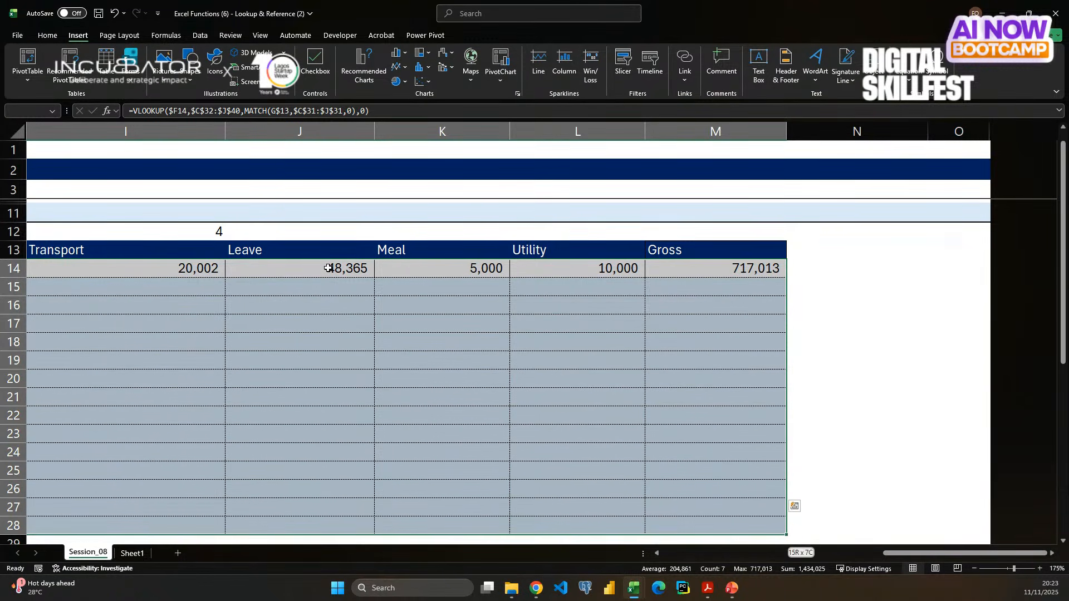
key(ctrl+d)
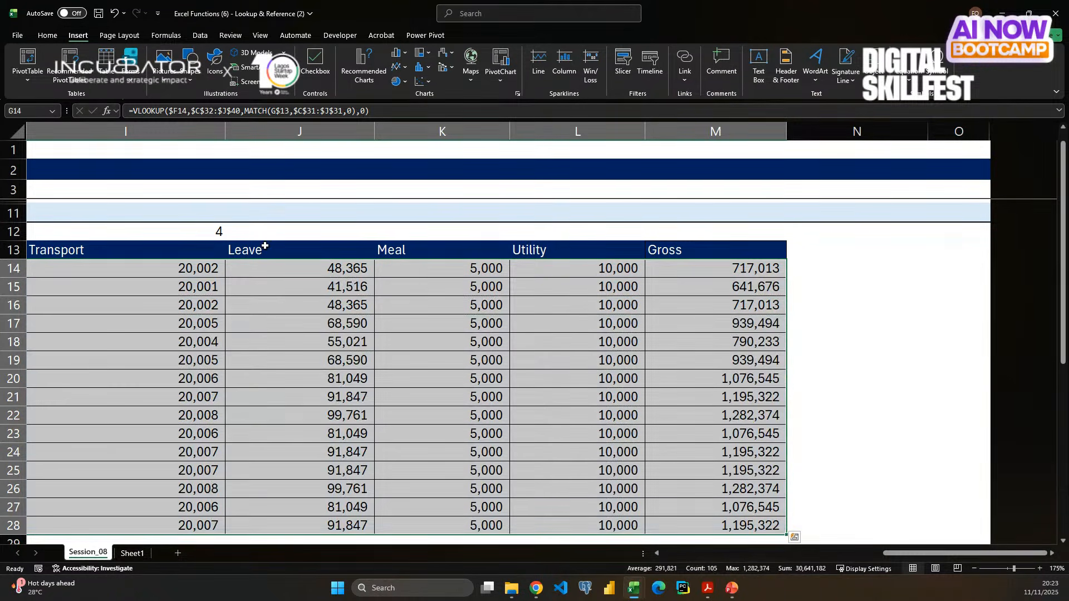
- Replace the Basic header in G13 with Gross and select the lookup values in G14:G28
scroll(265, 245, left, 5)
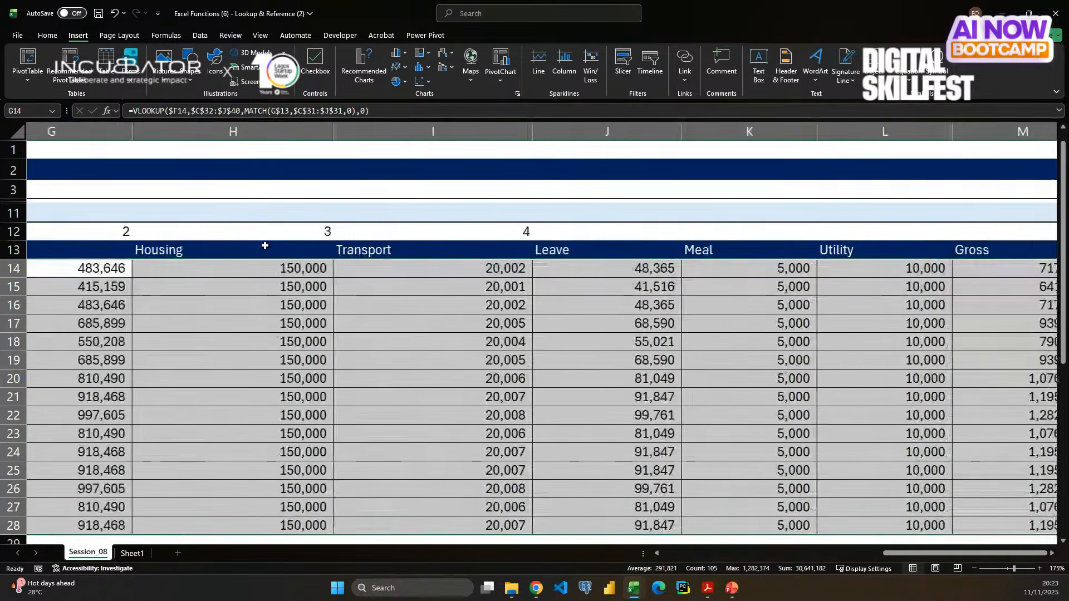
scroll(167, 275, left, 3)
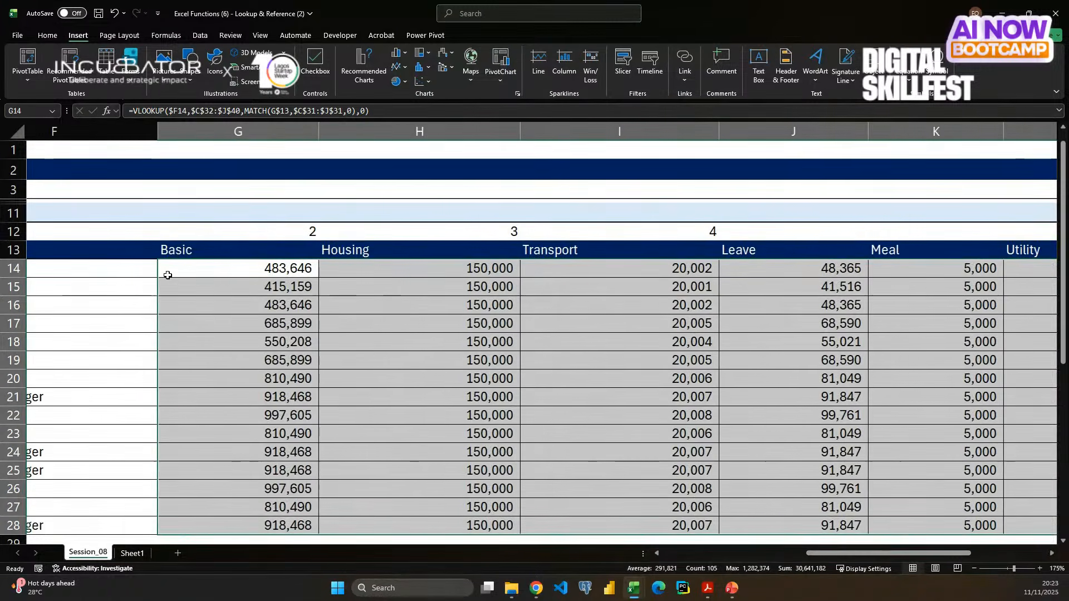
click(226, 303)
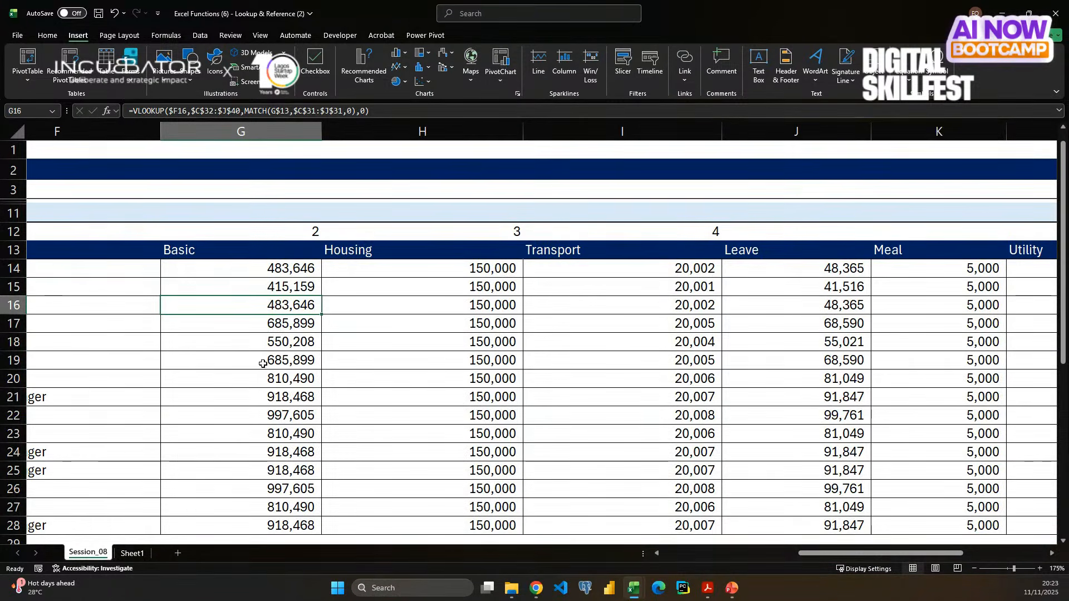
scroll(229, 295, left, 3)
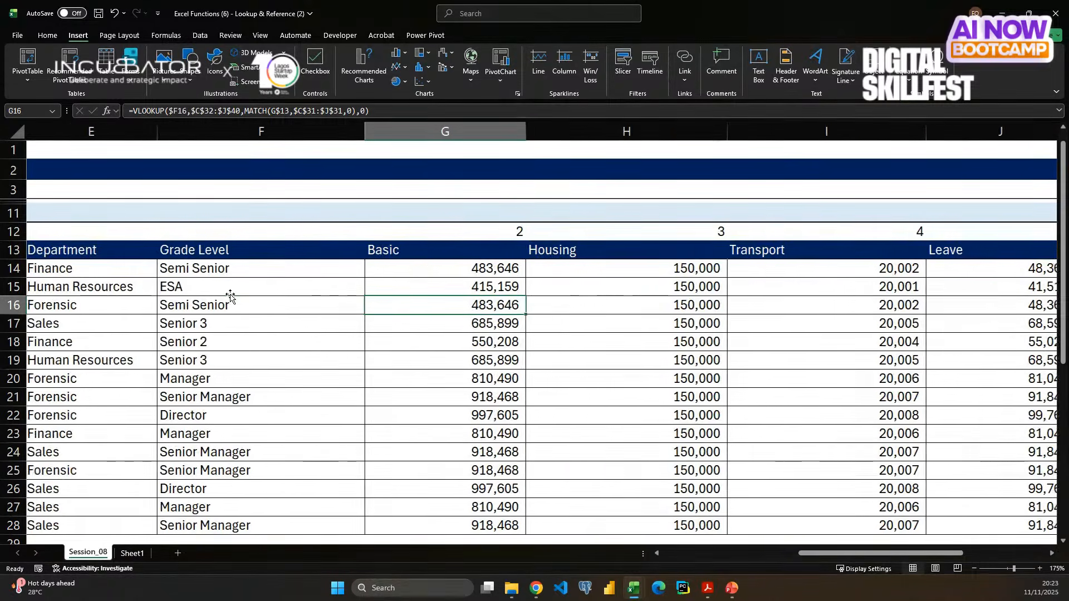
scroll(230, 296, left, 1)
click(422, 249)
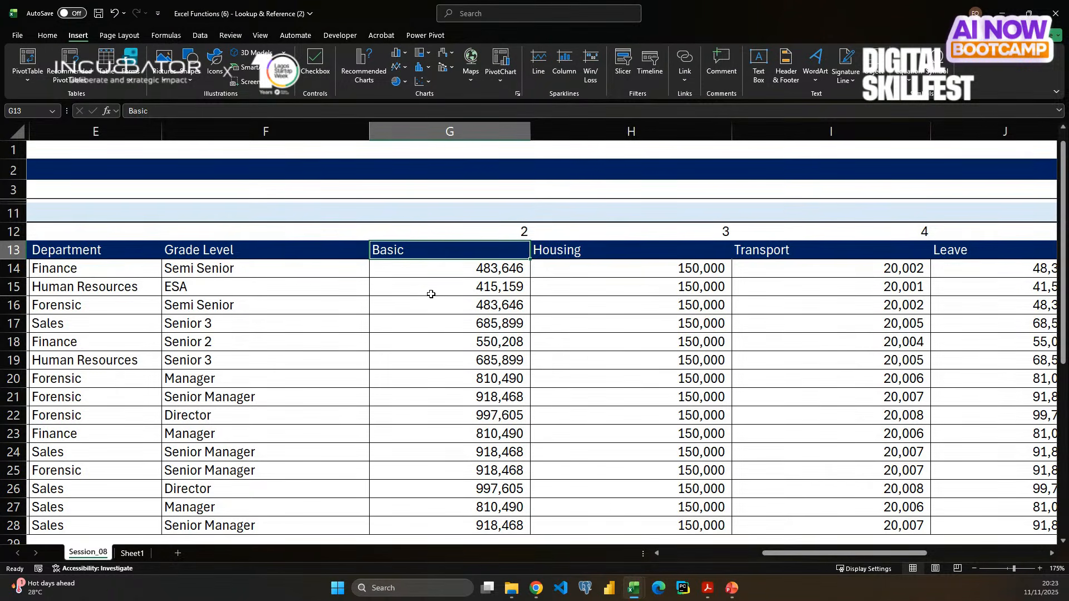
text(Gross)
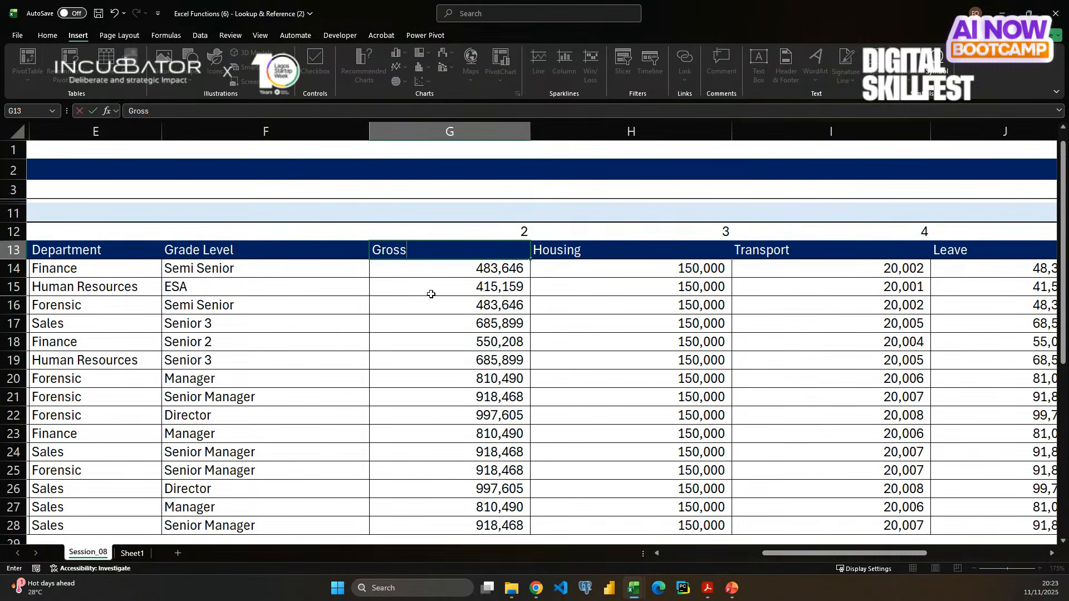
key(Return)
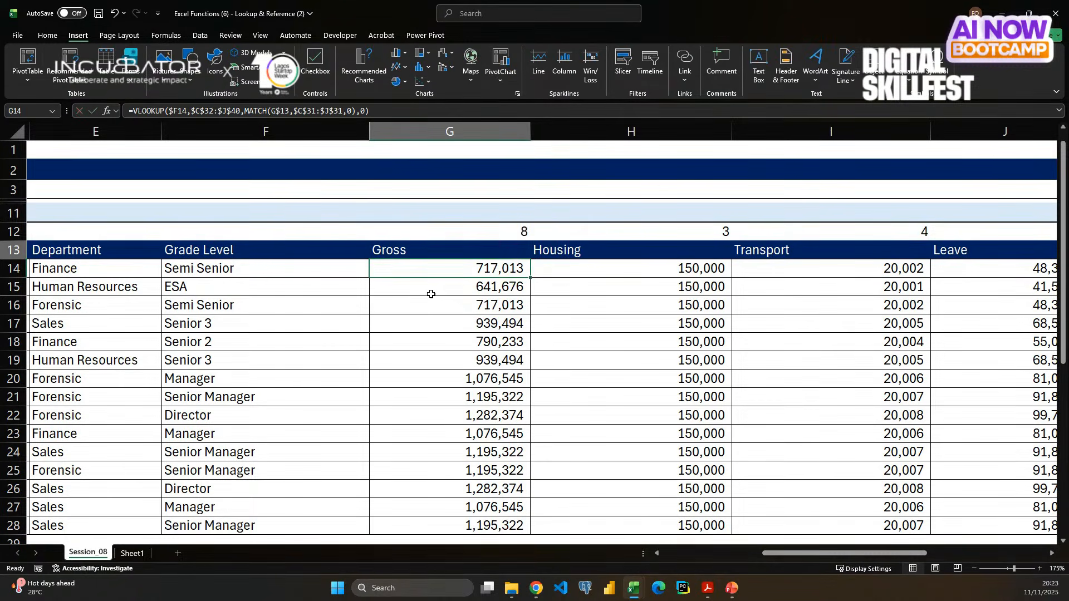
drag(475, 270, 471, 530)
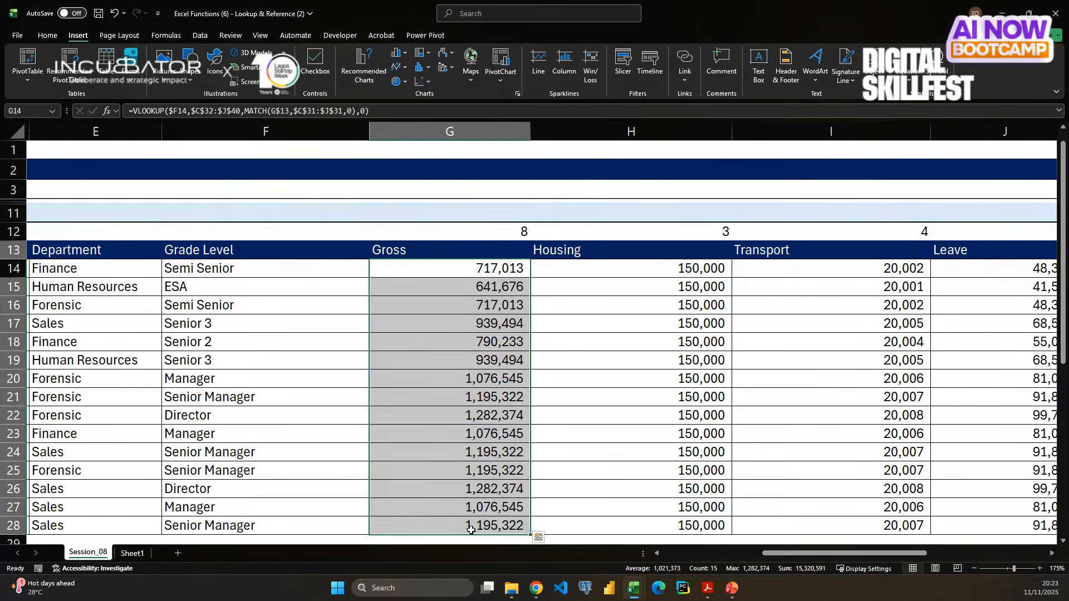
- Undo the header change in G13 and review the G14 formula without editing it
key(ctrl+z)
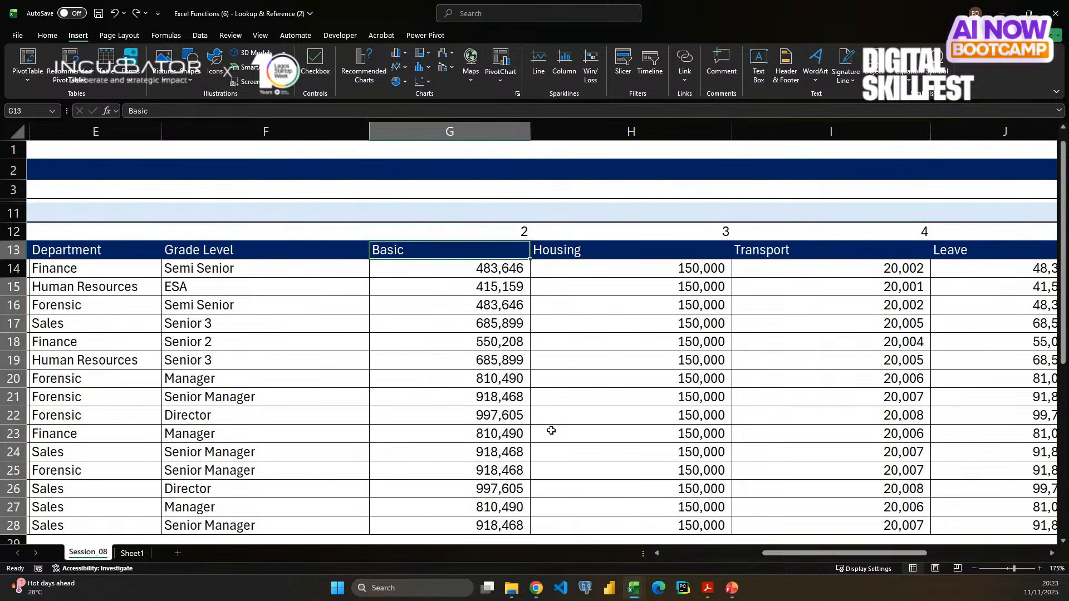
click(439, 273)
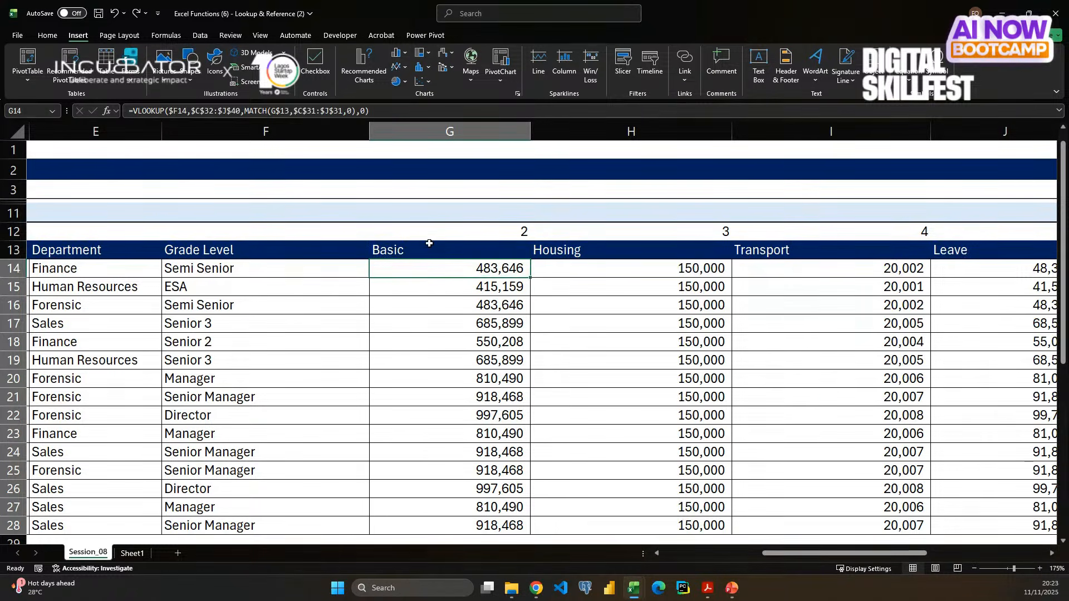
click(378, 109)
key(ctrl+a)
key(Escape)
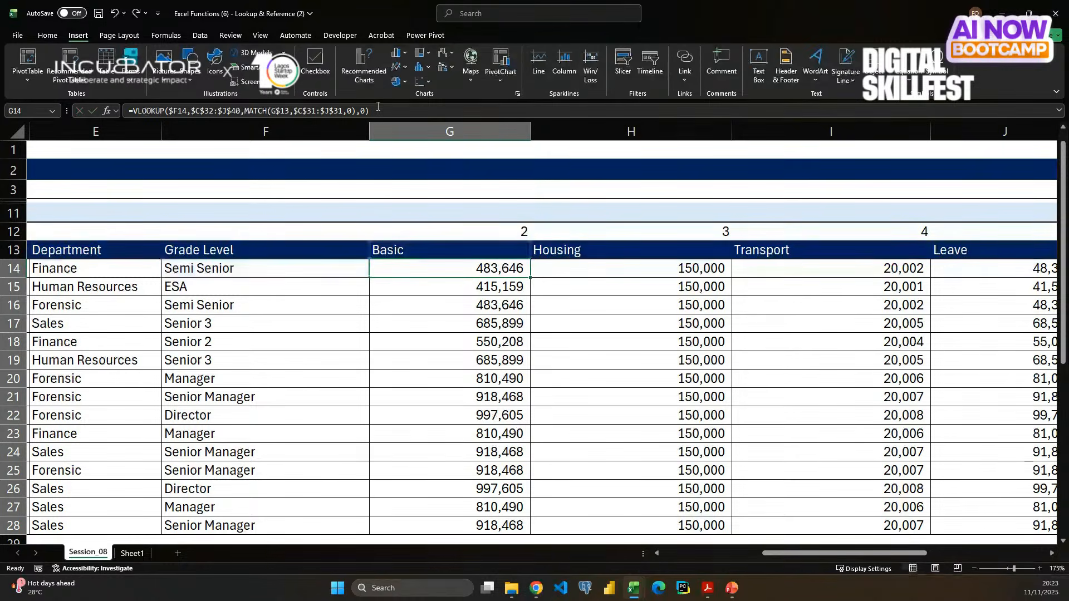
- Change the grade level in F14 to Senior
key(alt+Tab)
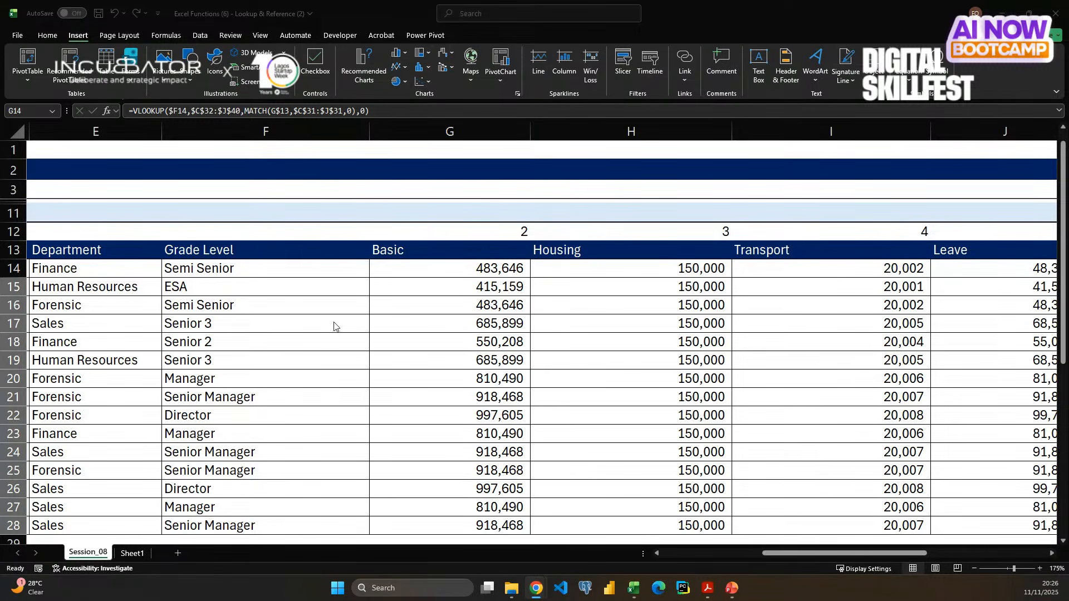
click(412, 326)
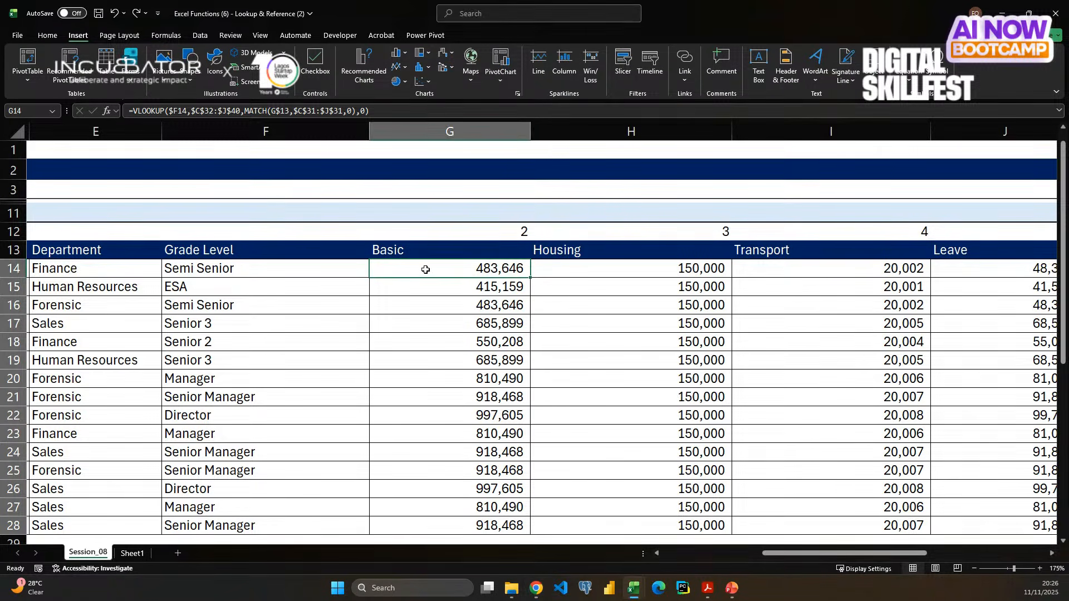
click(247, 268)
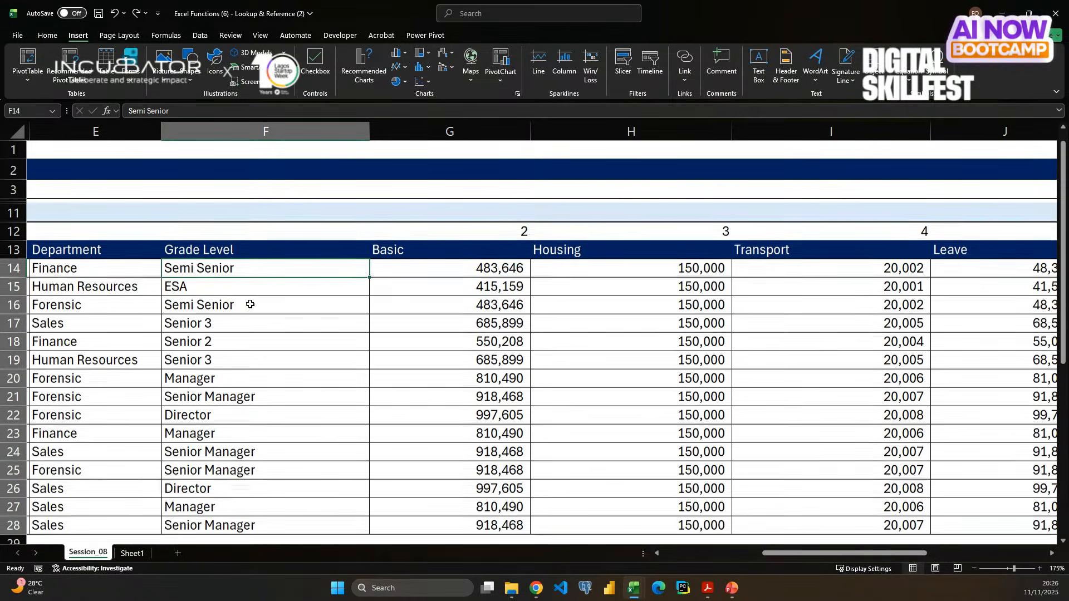
scroll(250, 305, down, 2)
scroll(250, 305, up, 1)
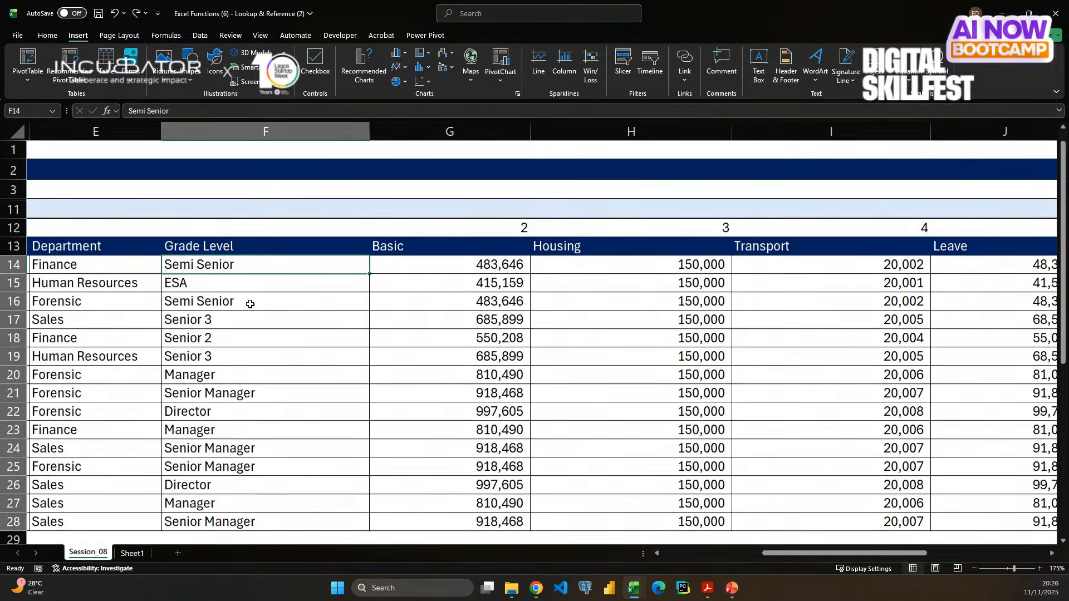
text(Senior)
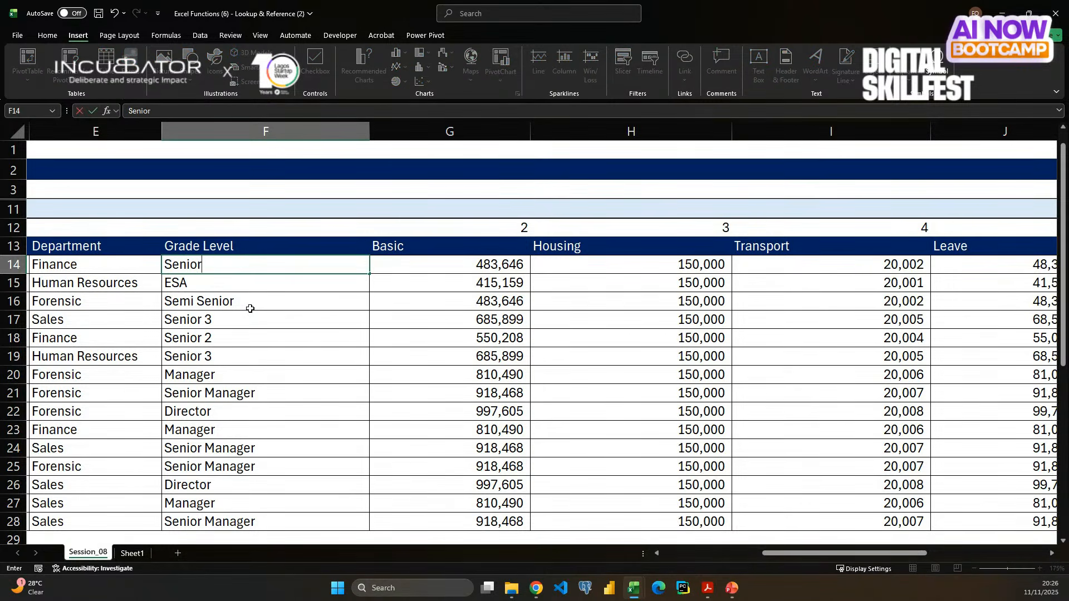
key(Return)
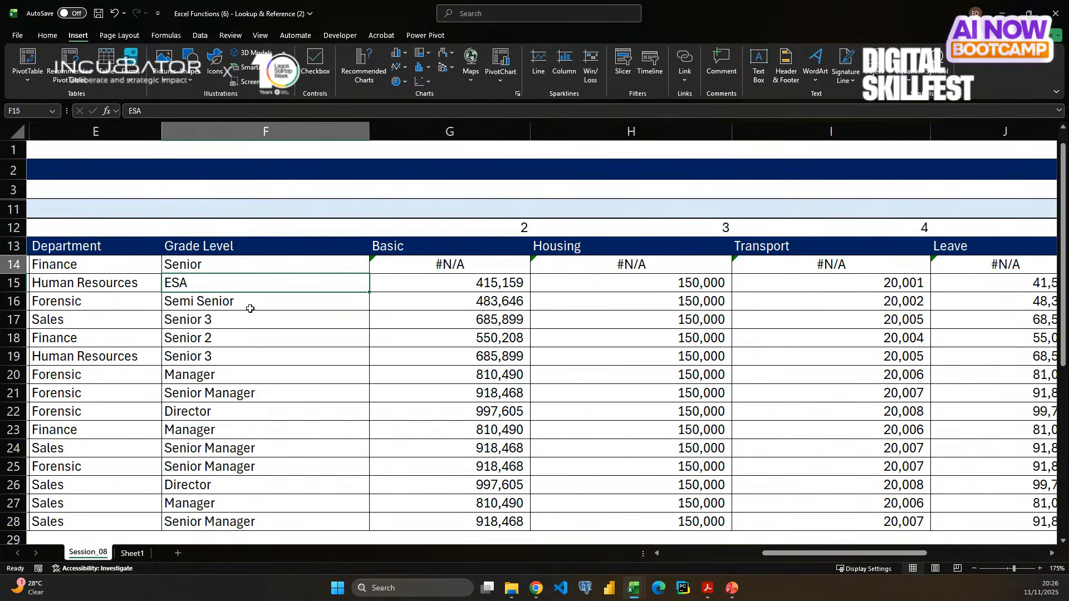
- Compare the F14 grade level with the salary table's Level entries in C32:C40, and inspect the lookup formula in G14
click(256, 262)
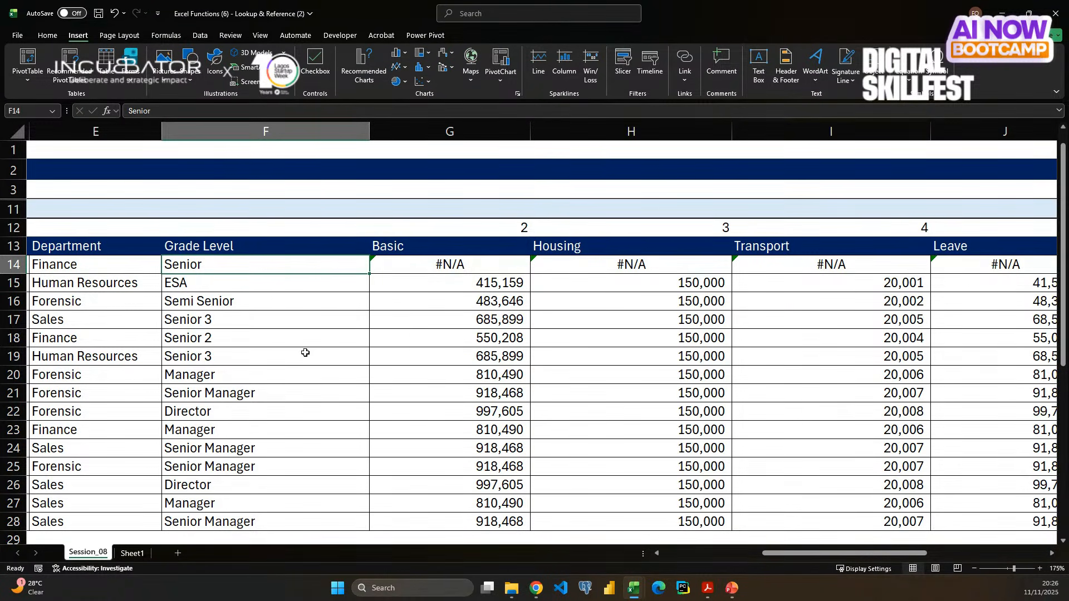
scroll(306, 353, down, 3)
scroll(306, 353, left, 1)
scroll(305, 353, down, 2)
scroll(239, 406, left, 2)
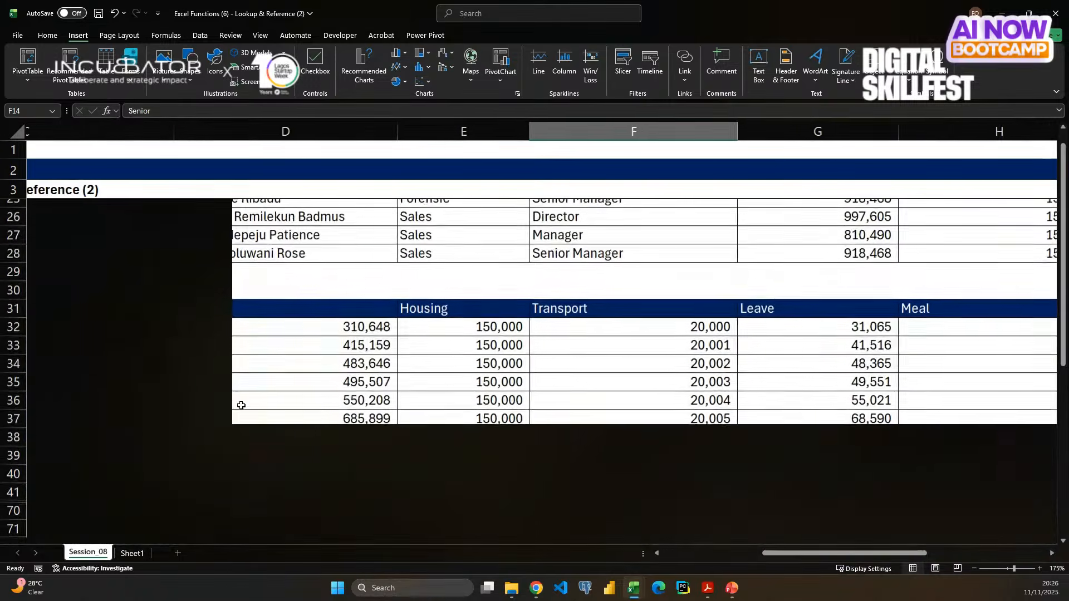
scroll(152, 378, left, 2)
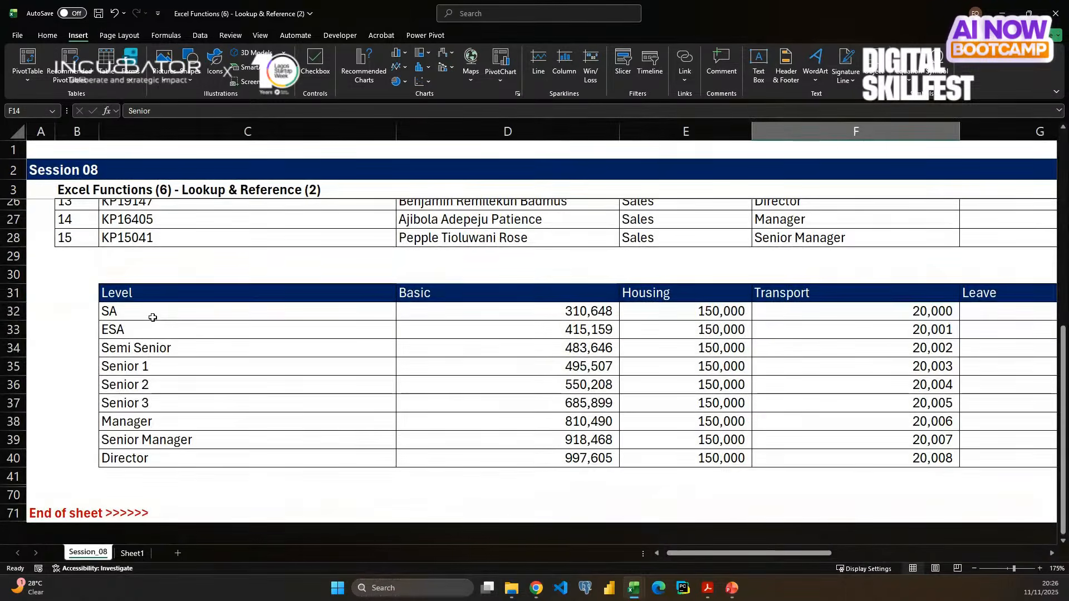
drag(148, 313, 141, 458)
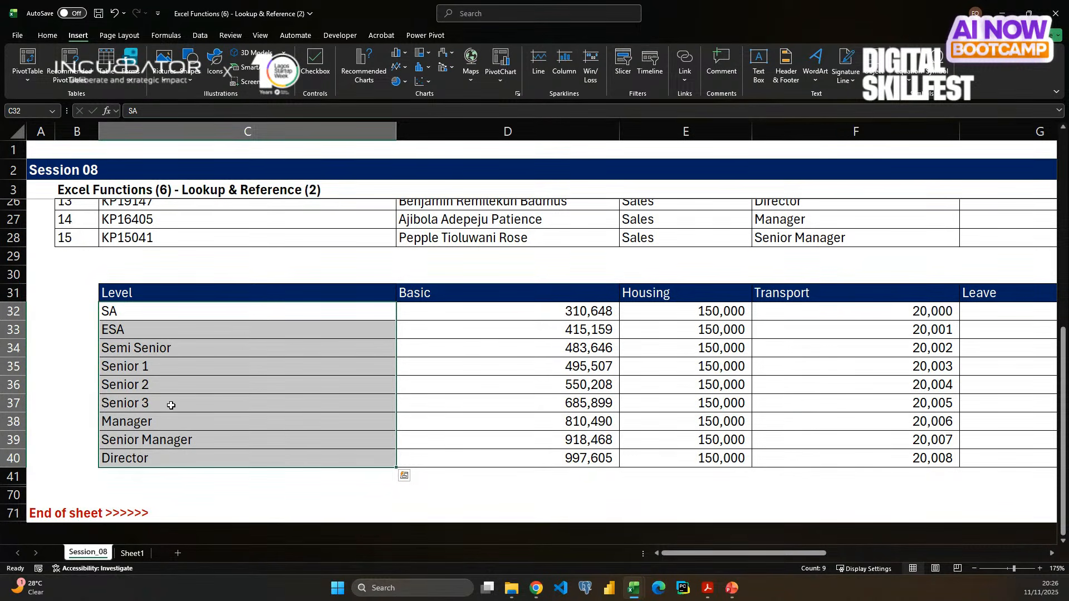
scroll(227, 401, up, 4)
scroll(226, 401, right, 3)
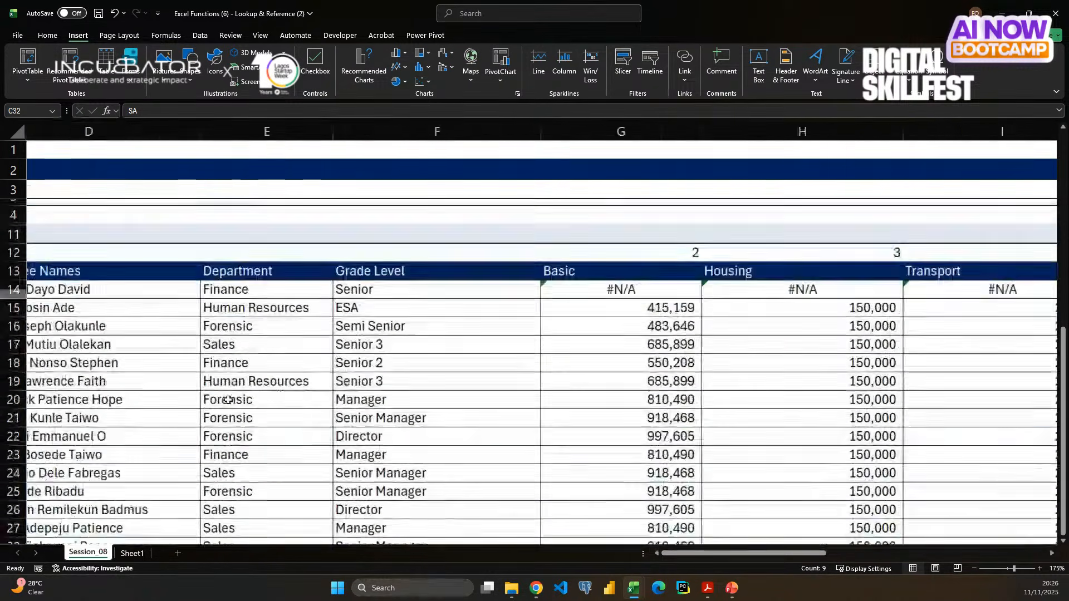
scroll(226, 400, right, 2)
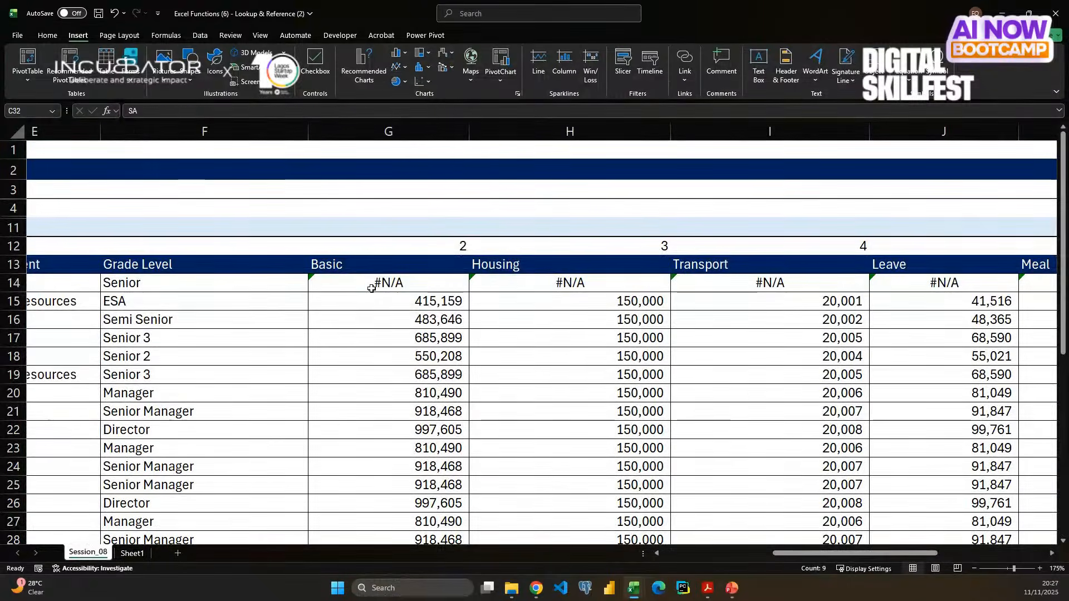
click(371, 288)
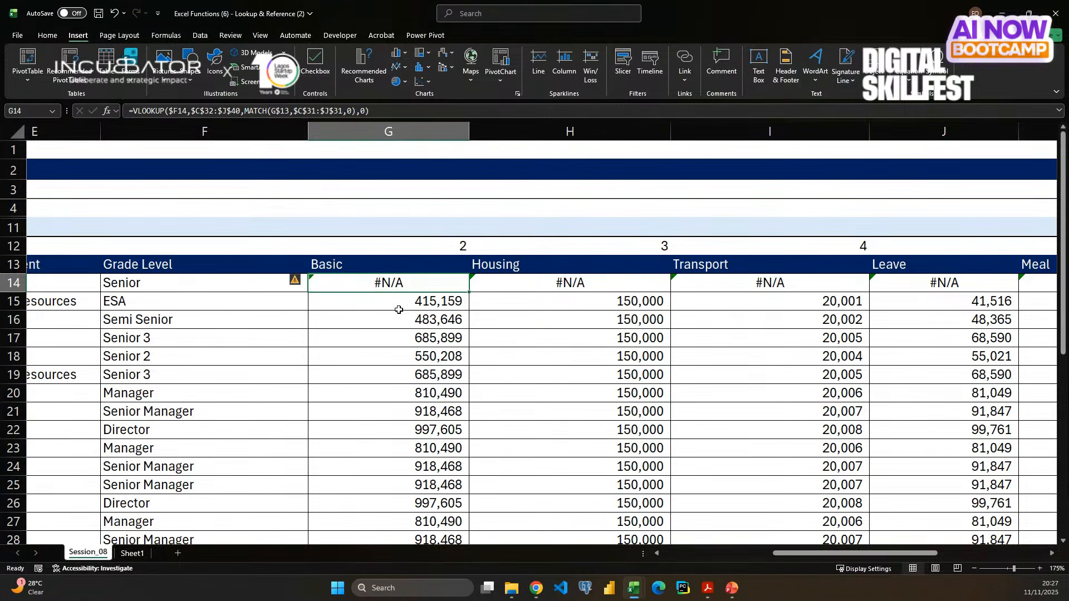
- Enter #N/A in cell O15, beyond the Gross column, as the first example error type
scroll(432, 318, right, 3)
scroll(434, 322, right, 4)
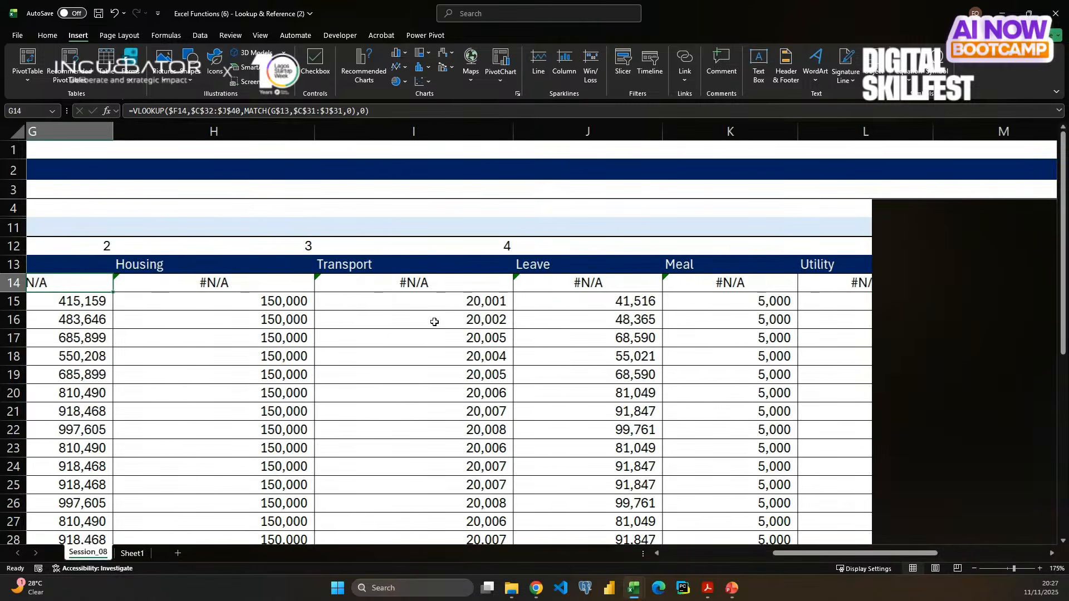
click(662, 306)
click(687, 308)
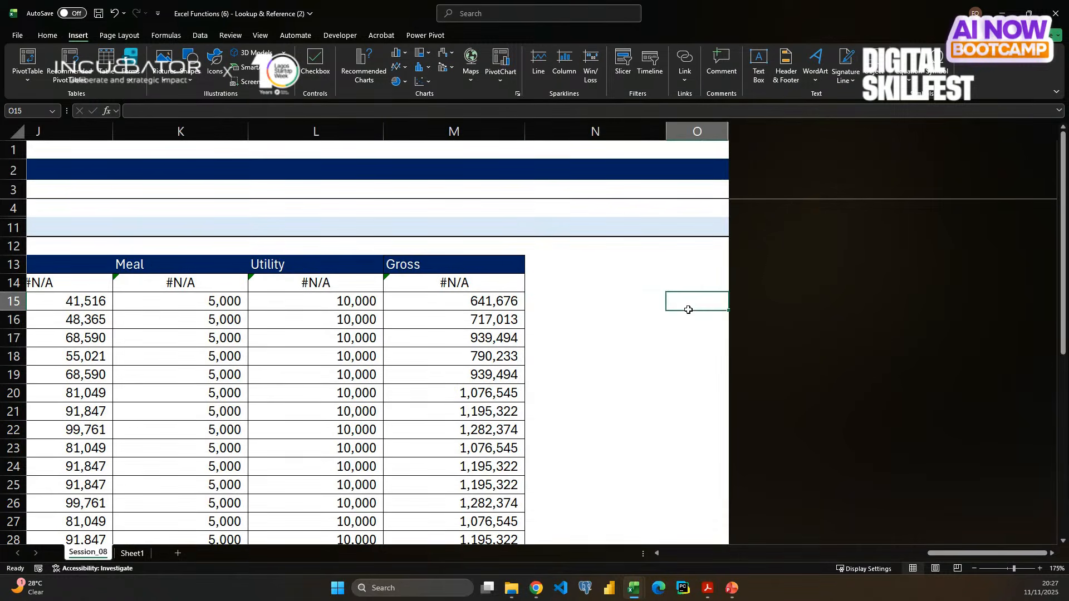
text(#N)
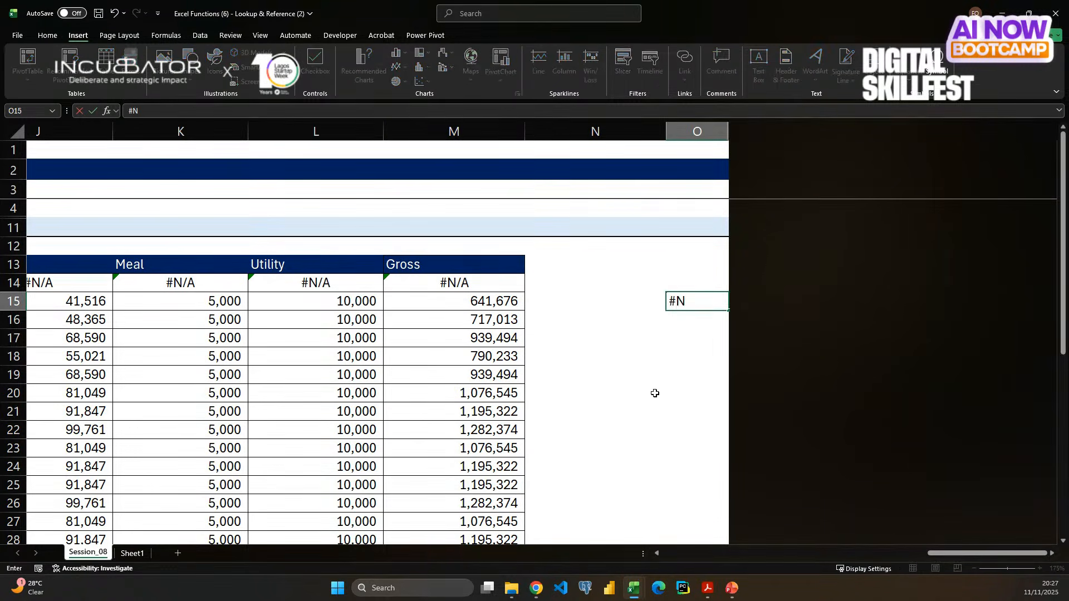
text(?A)
key(BackSpace)
key(BackSpace)
text(/A)
key(Return)
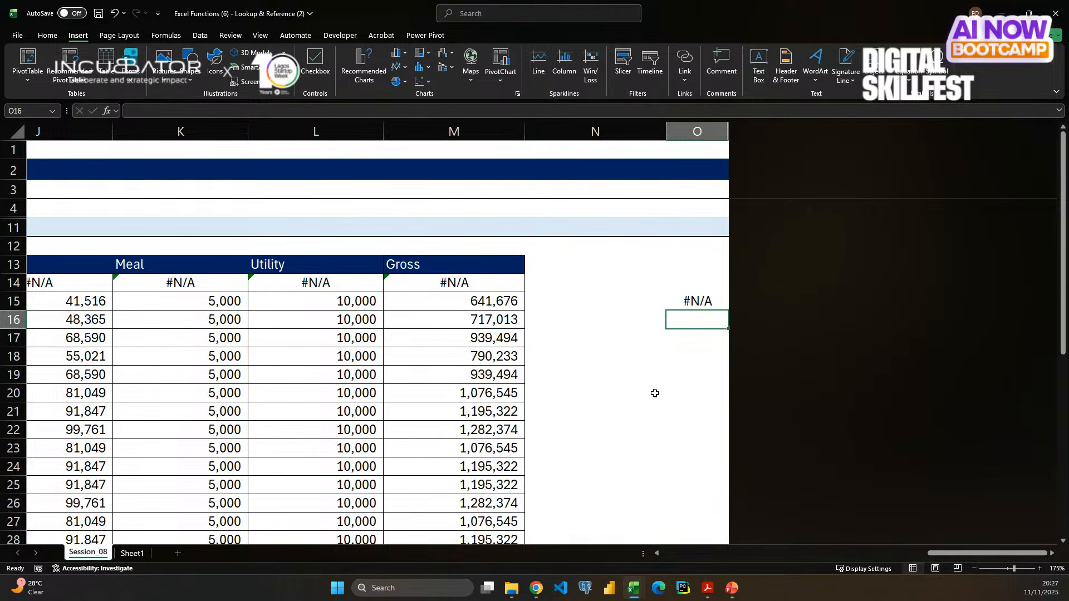
- List the error examples #Num in O16 and #Value in O17
text(#Num)
key(Return)
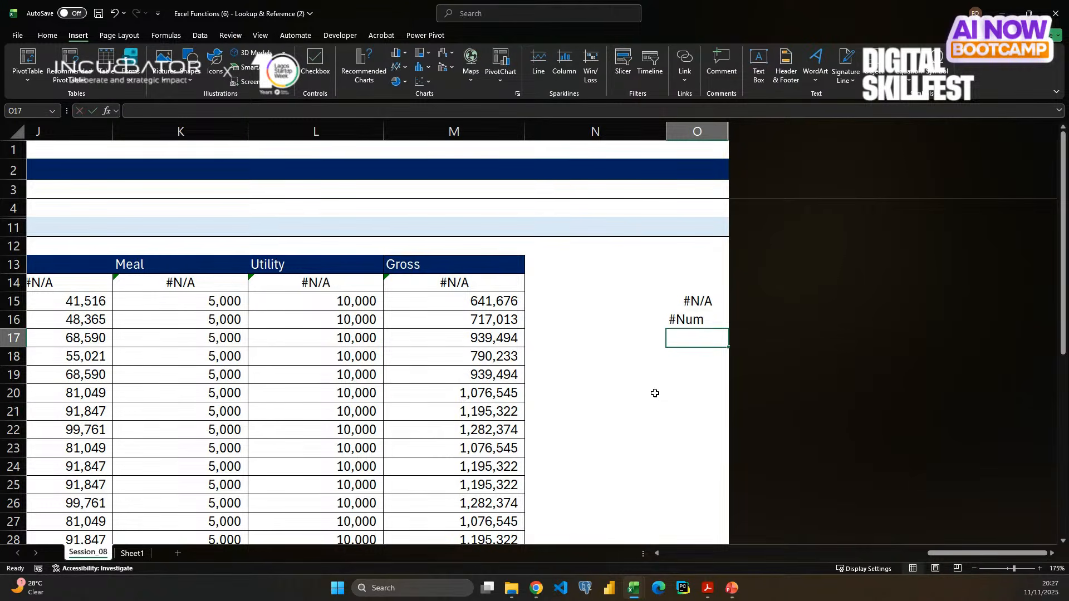
text(#Value)
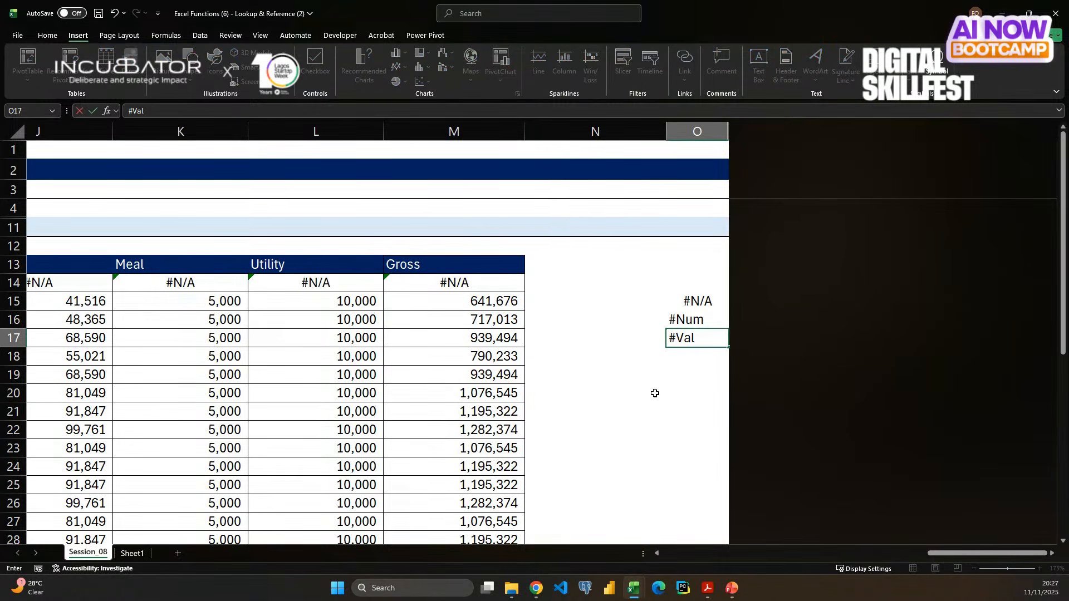
key(Return)
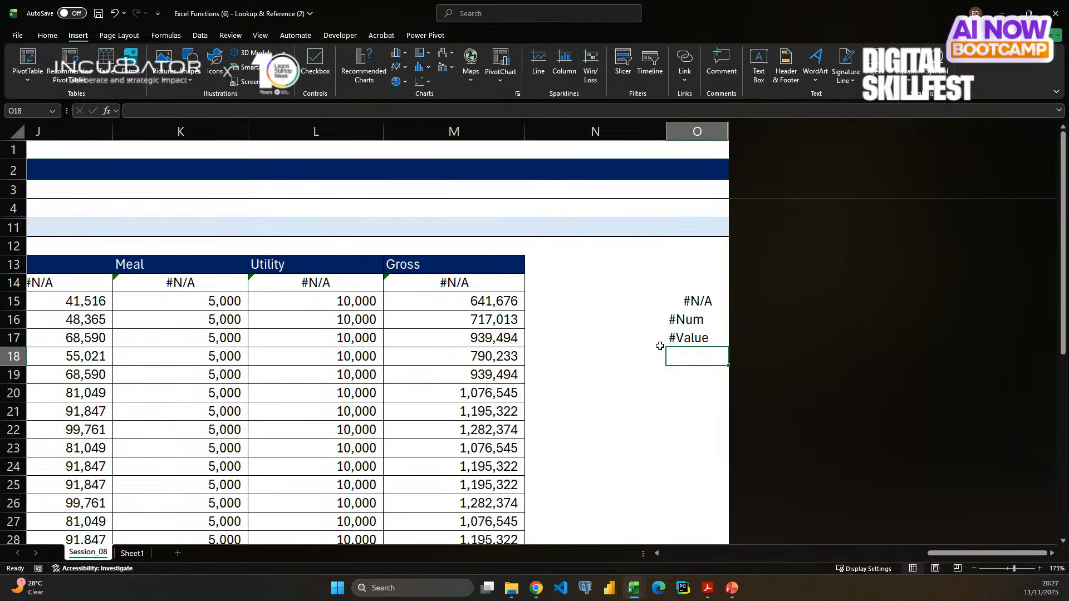
click(598, 299)
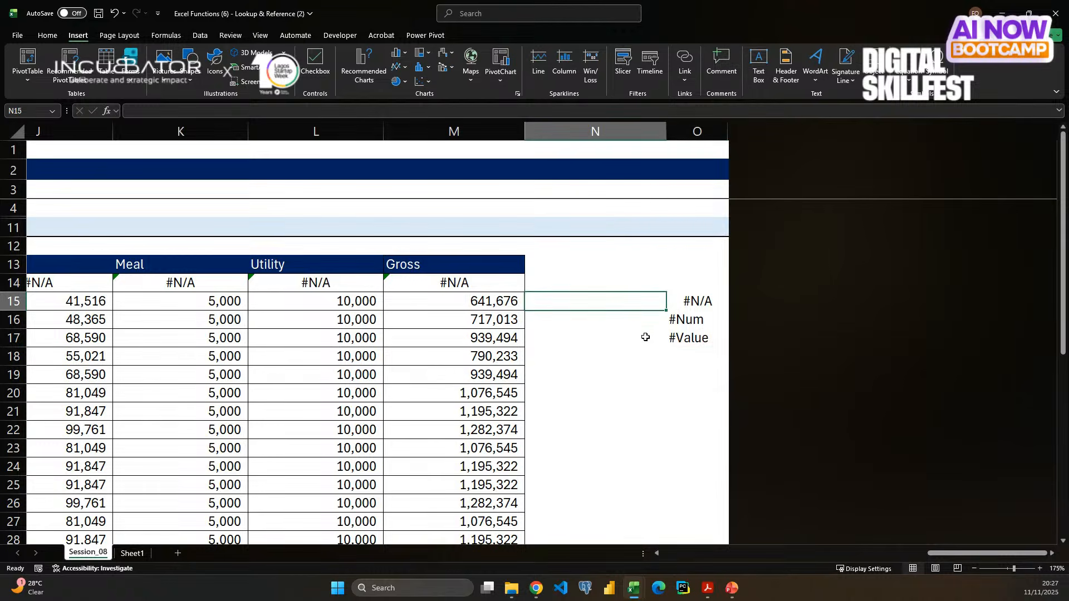
click(690, 300)
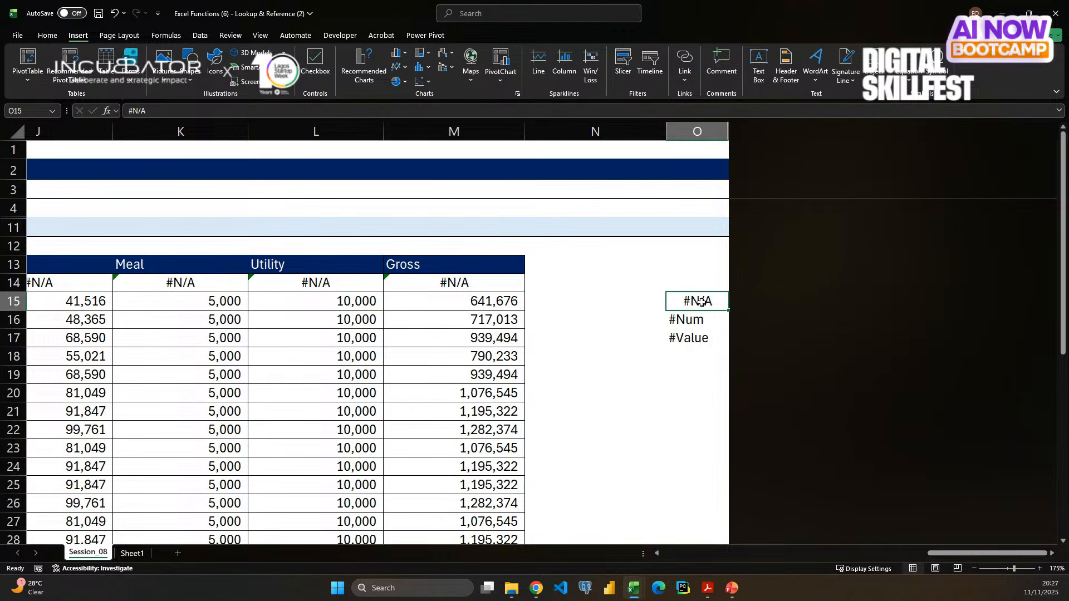
click(596, 301)
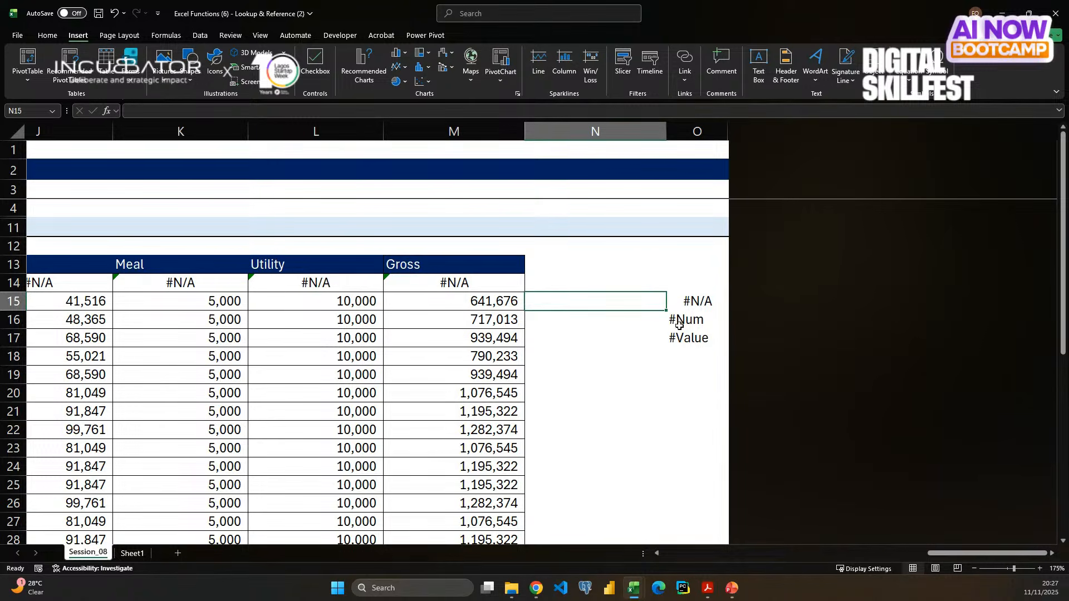
text(=if)
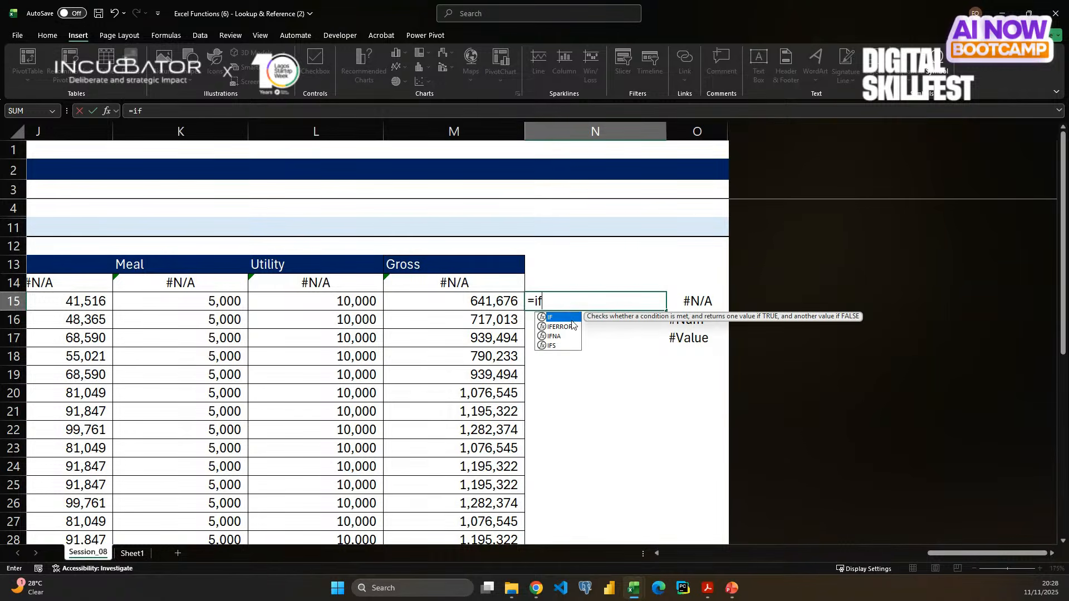
text(n)
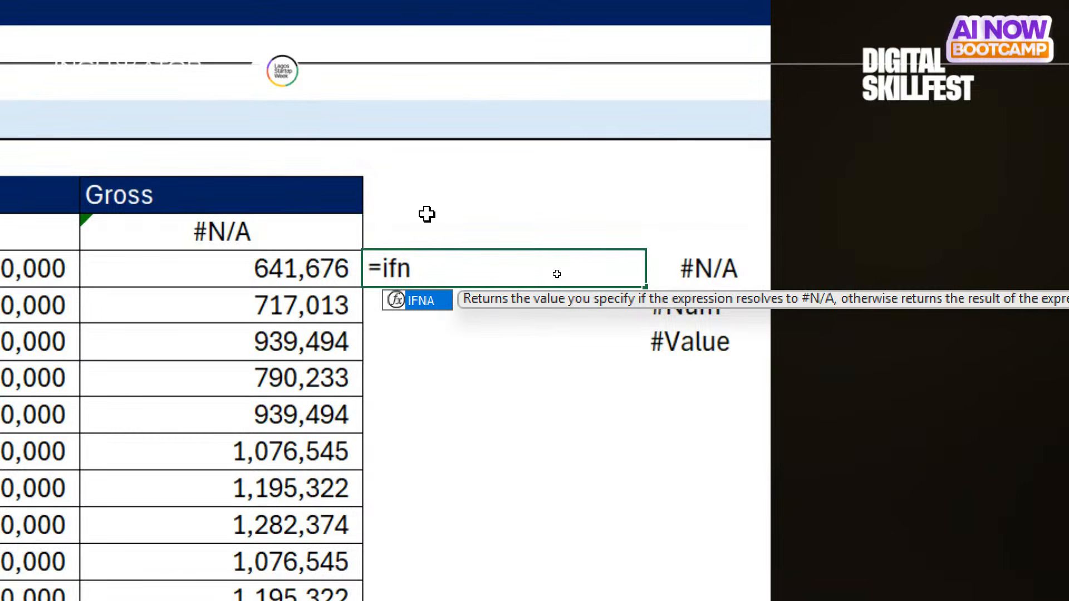
key(BackSpace)
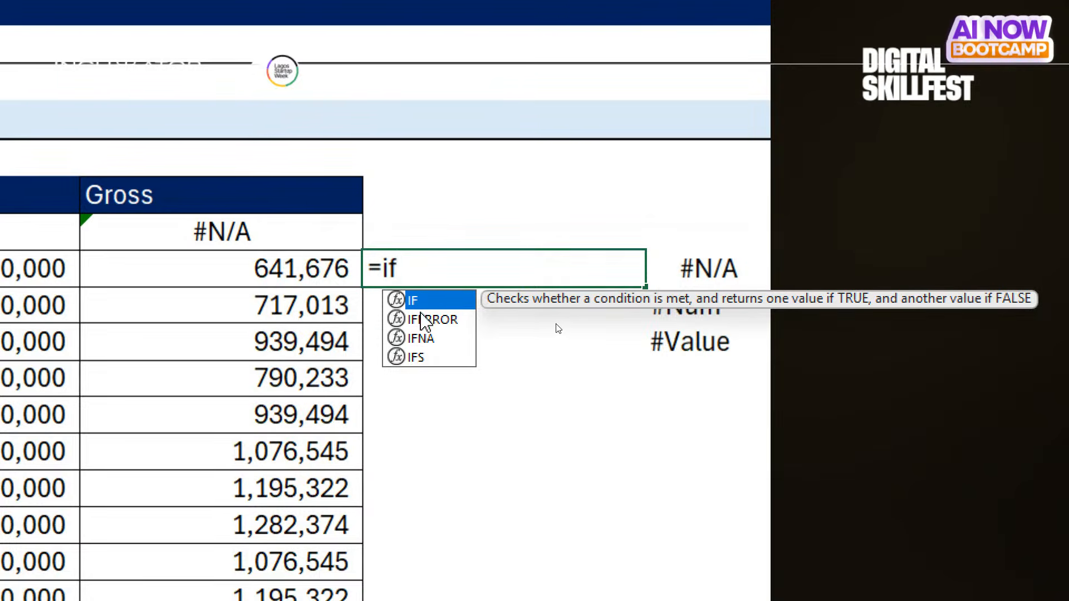
click(435, 320)
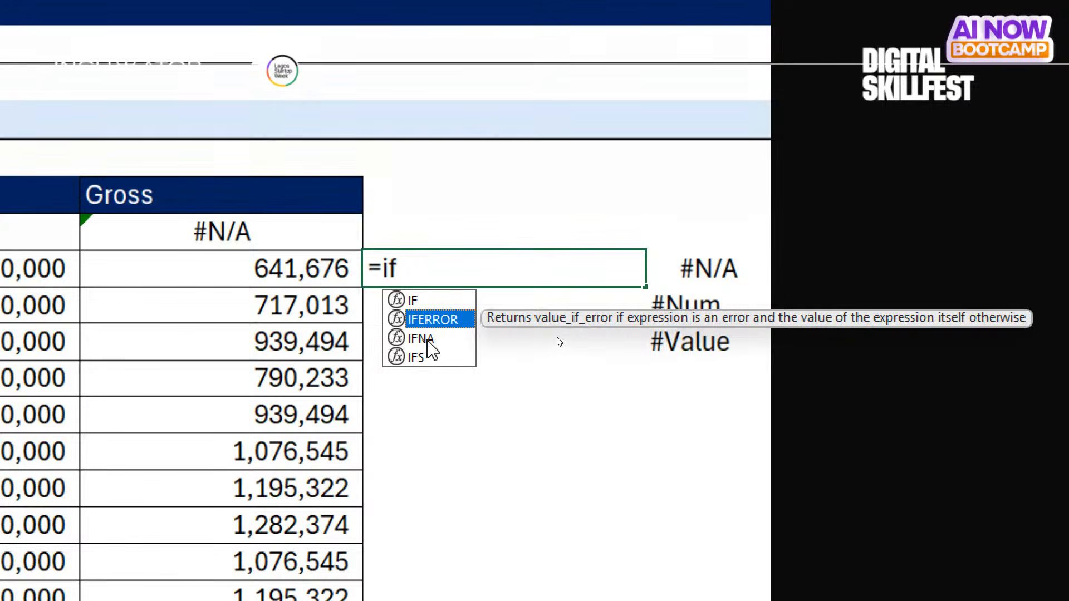
key(Escape)
key(Escape)
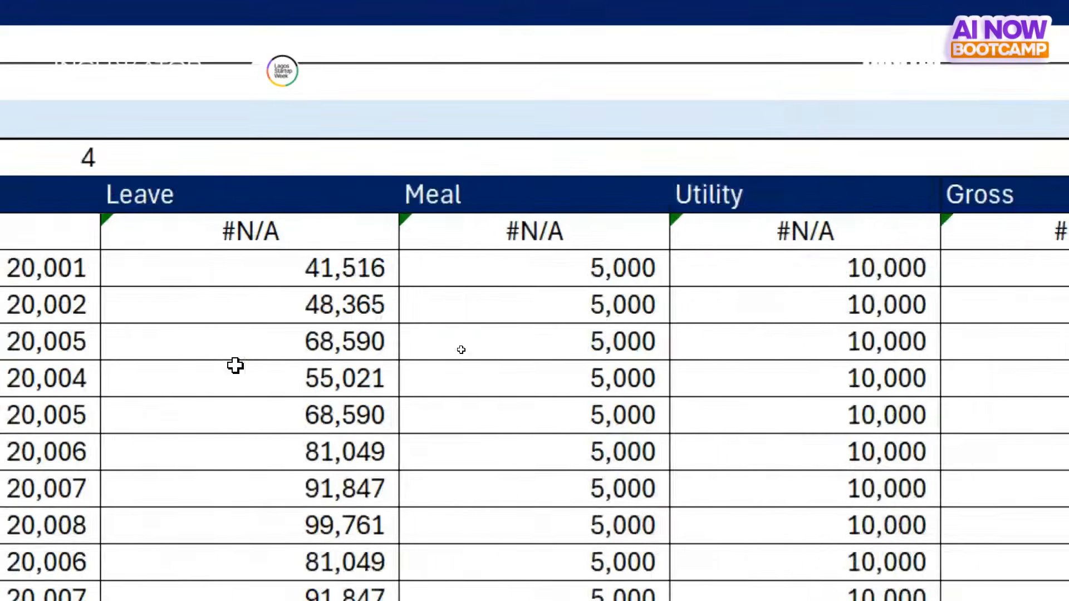
- Wrap the VLOOKUP formula in G14 in IFERROR, returning an empty string "" when the lookup fails
scroll(235, 365, left, 10)
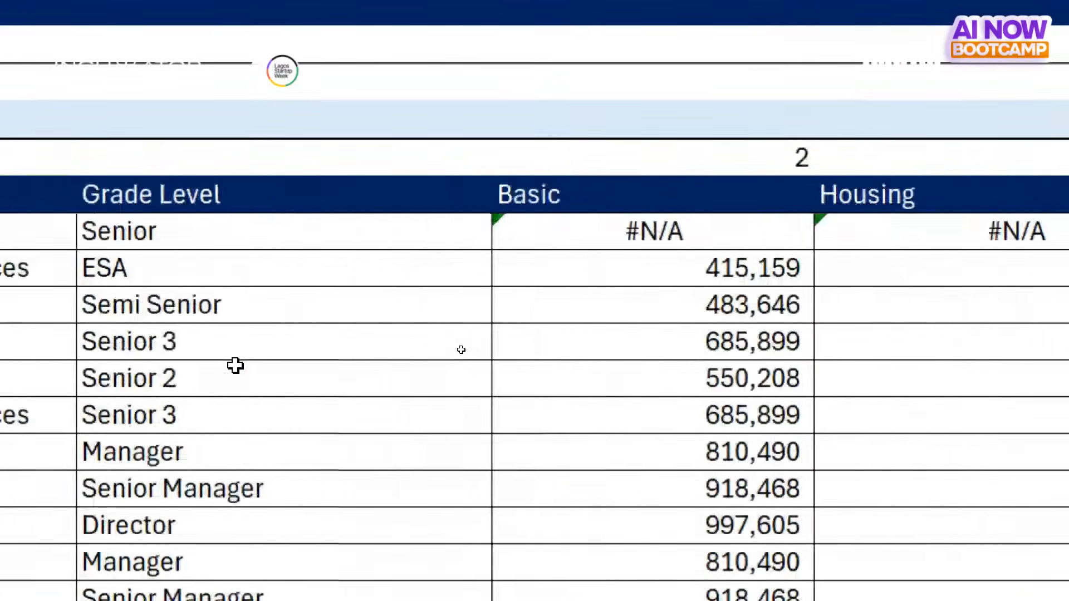
scroll(236, 365, right, 3)
click(240, 231)
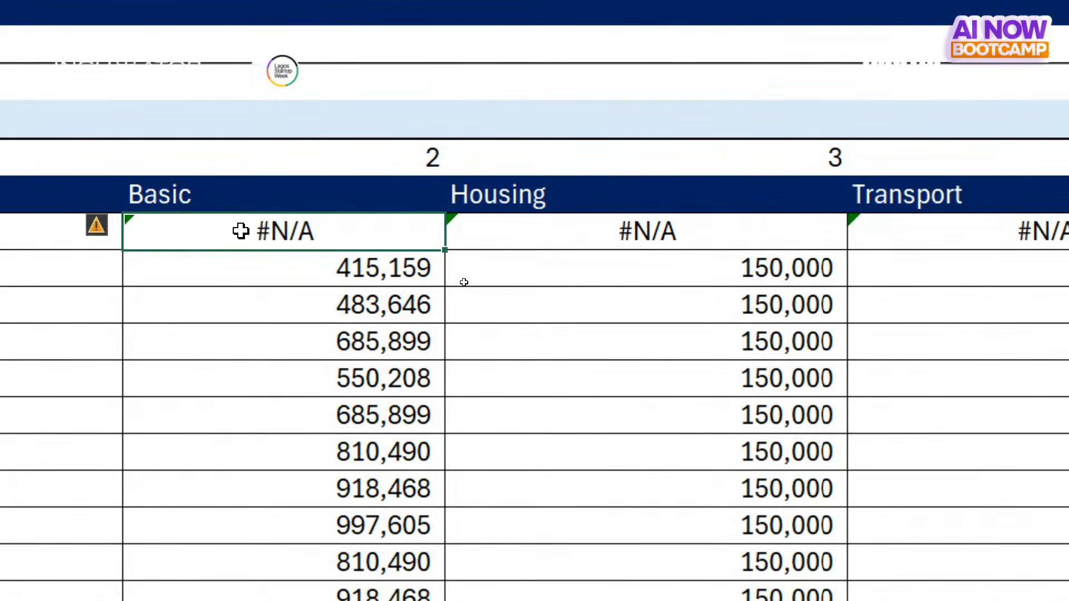
double_click(240, 231)
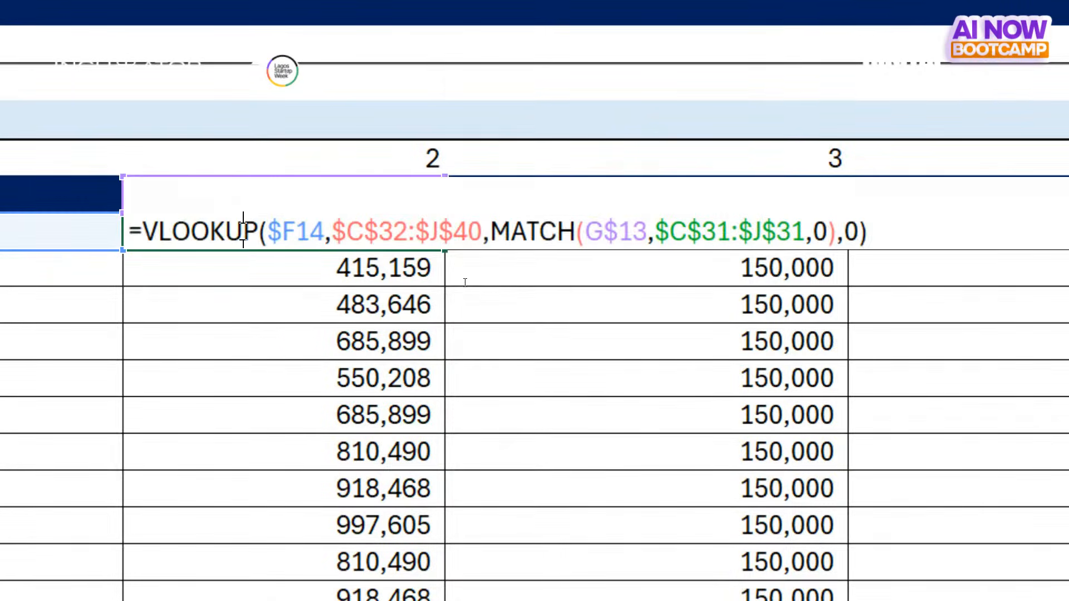
click(141, 231)
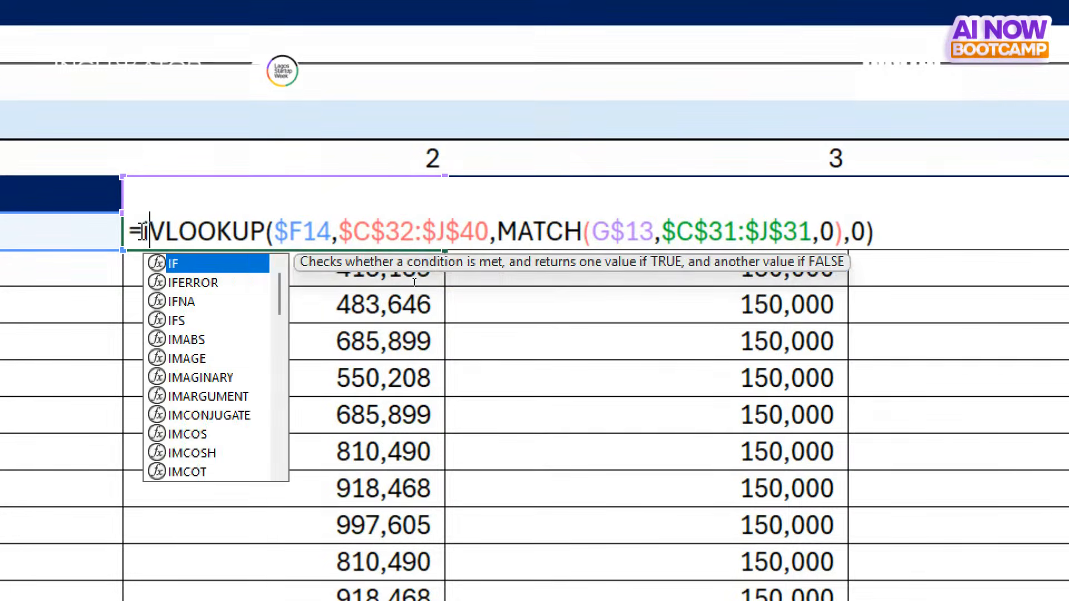
text(ifer)
key(Tab)
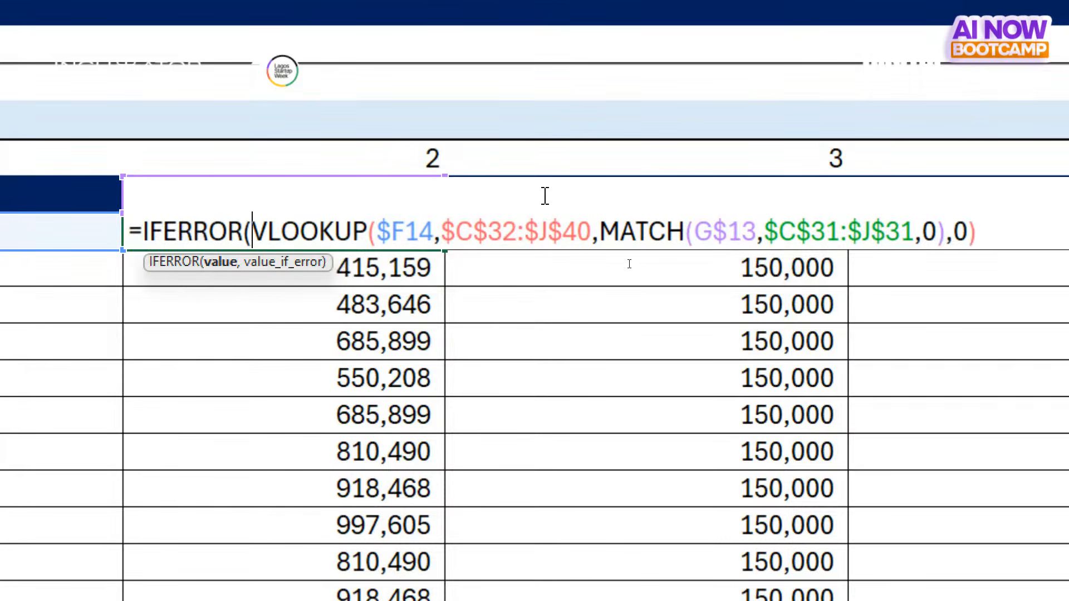
click(977, 231)
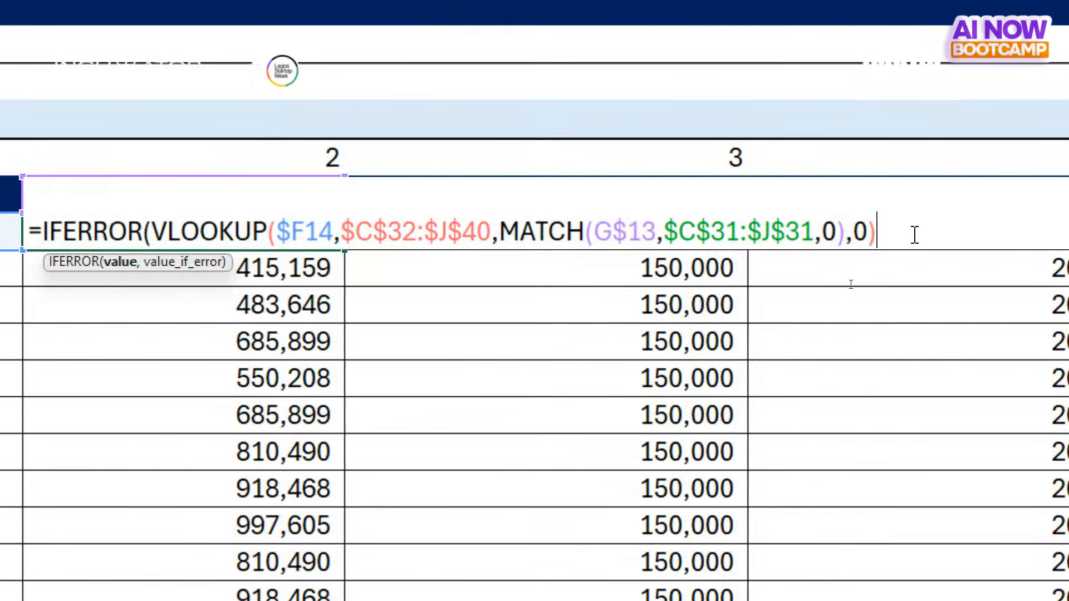
text(, "")
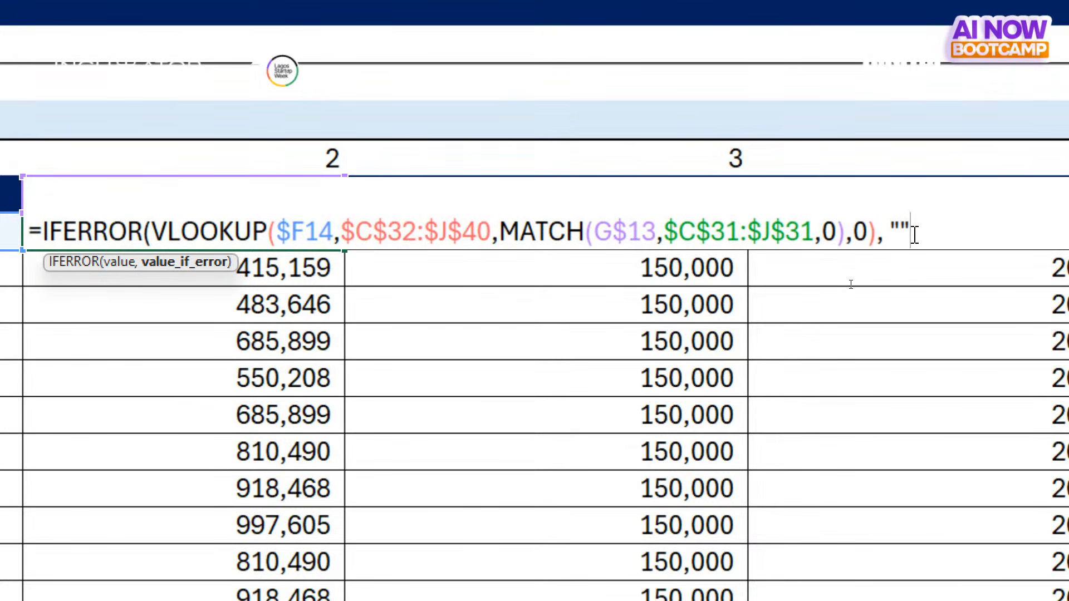
text())
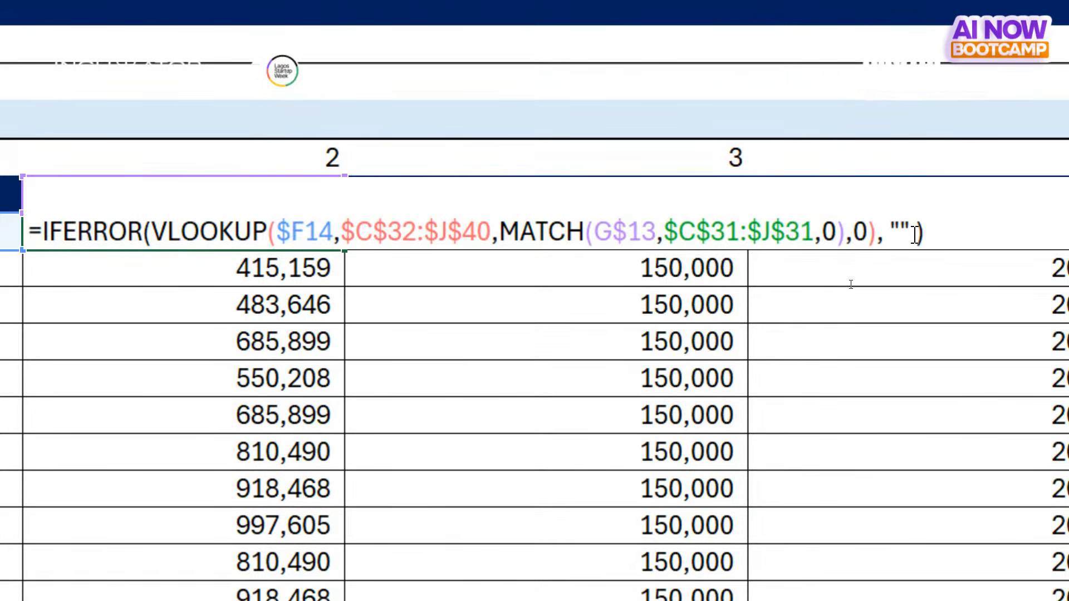
key(Return)
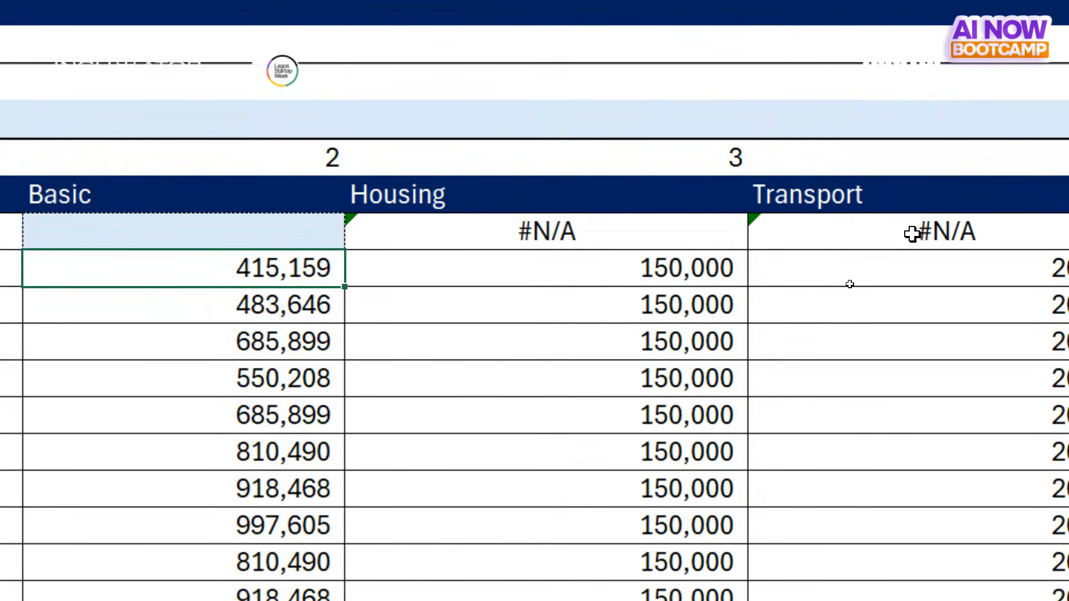
- Fill the IFERROR formula from G14 across row 14 through the Gross column
key(Up)
key(ctrl+shift+Right)
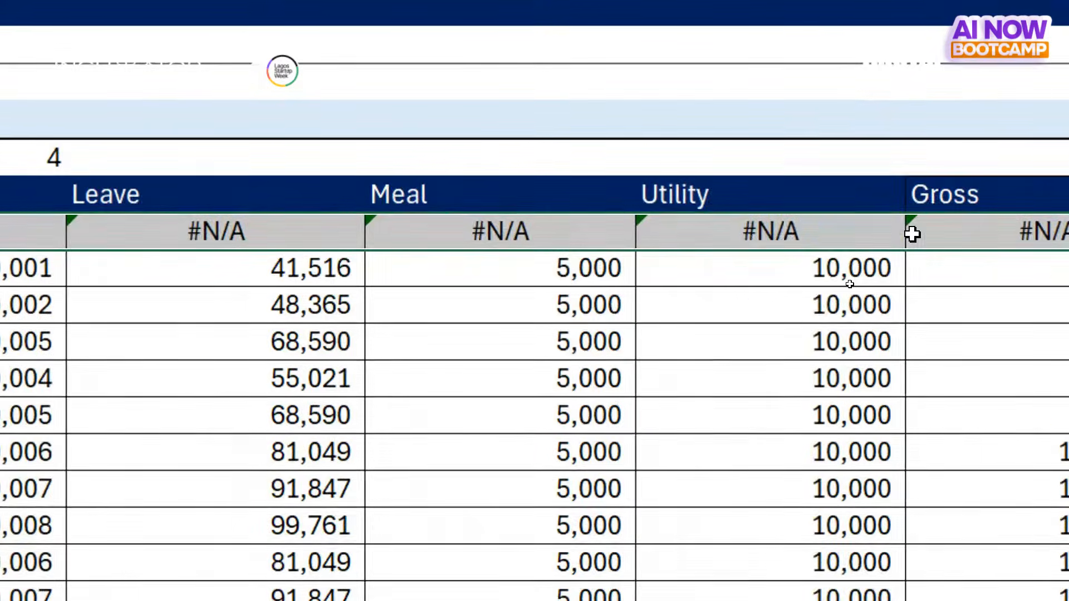
key(ctrl+r)
scroll(338, 406, left, 5)
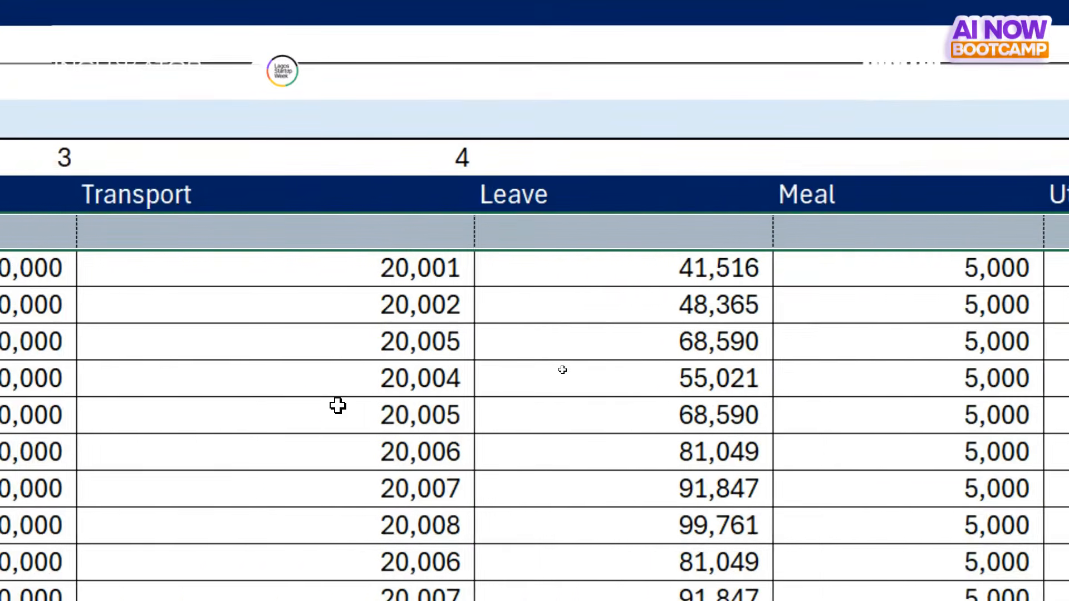
click(214, 236)
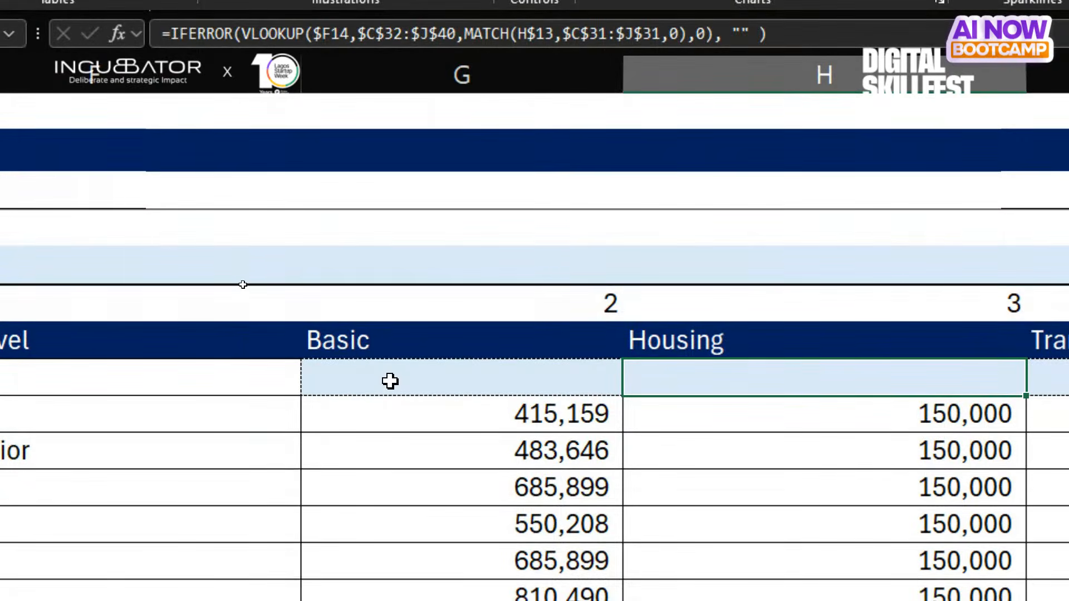
- Clear all pay formulas from the Basic column through Gross, from row 14 down to the end of the staff table
click(390, 379)
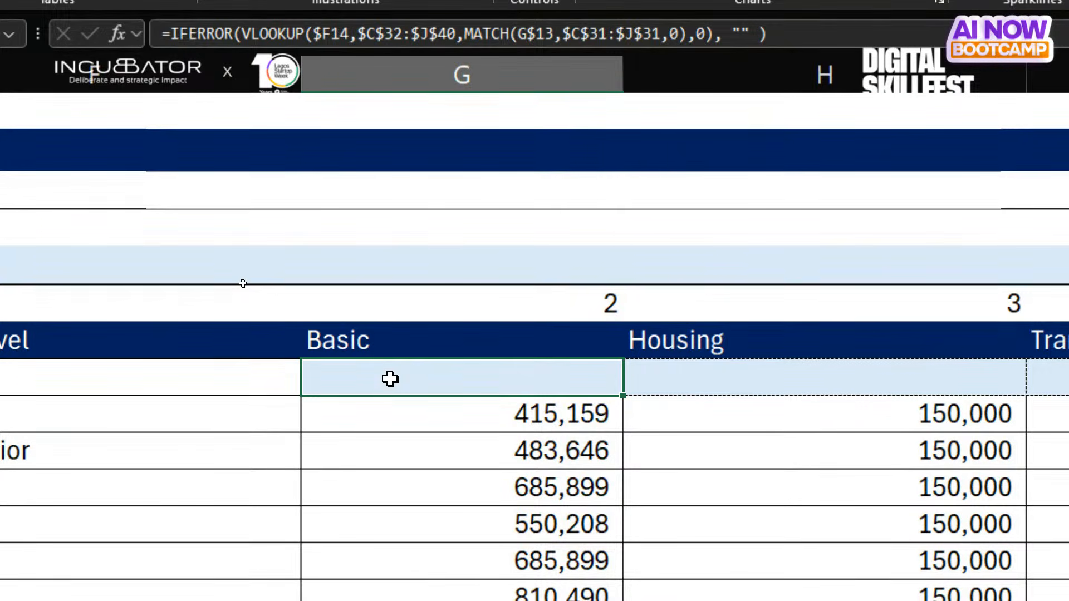
key(ctrl+shift+Right)
key(ctrl+shift+Down)
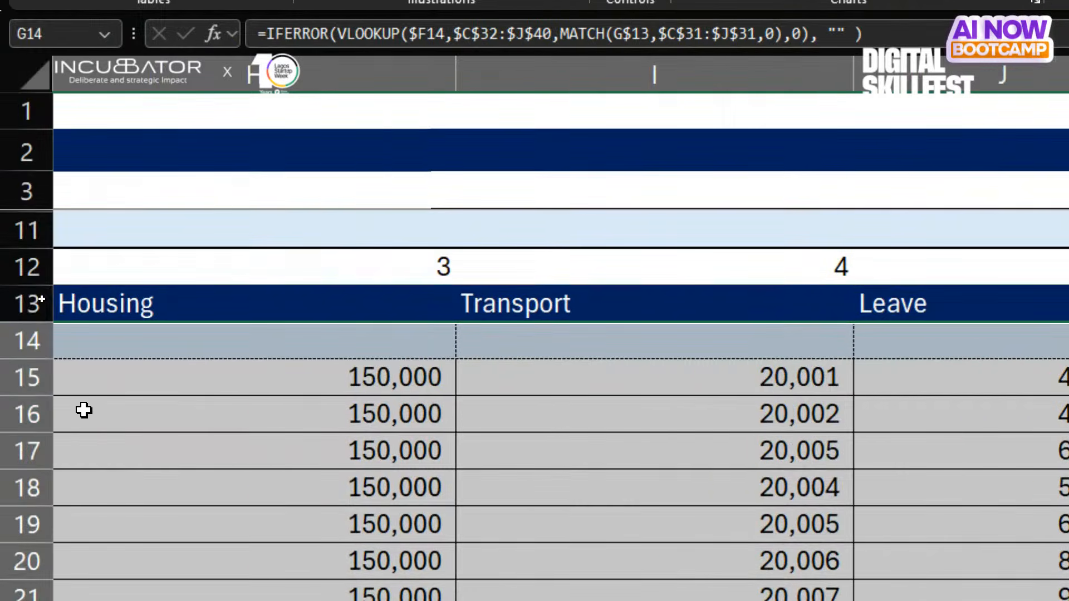
scroll(157, 404, left, 5)
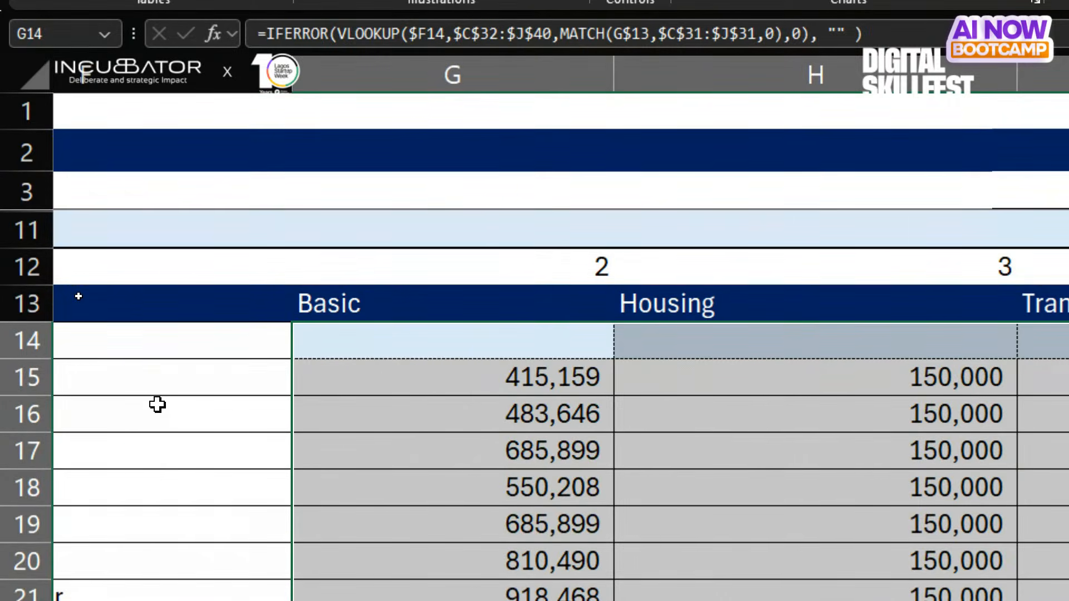
key(Delete)
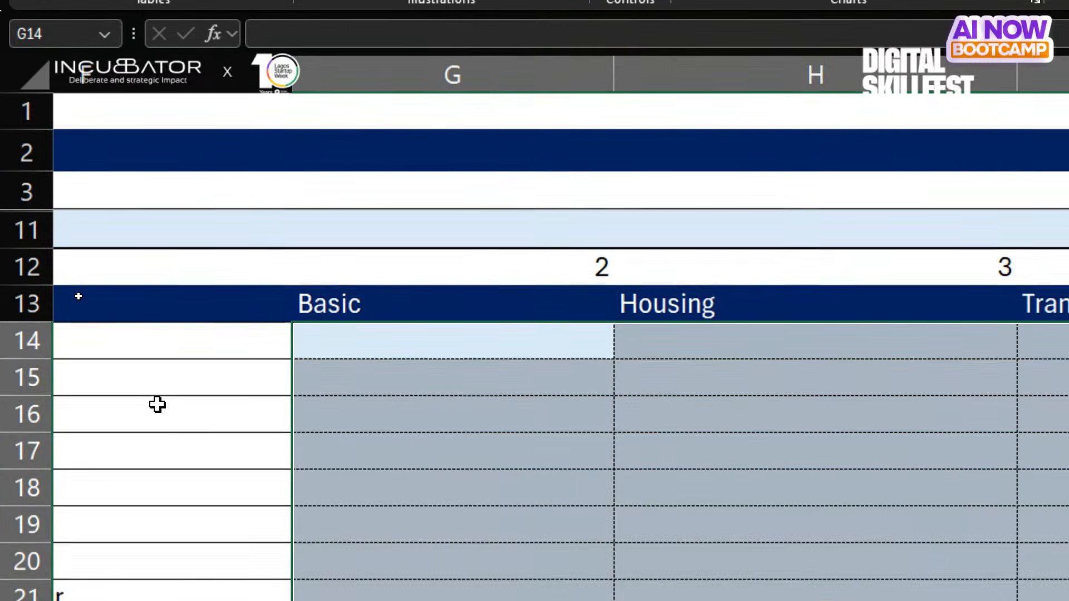
- Start an XLOOKUP formula in G14 with the grade level $F14 as lookup value, locking only its column
click(414, 339)
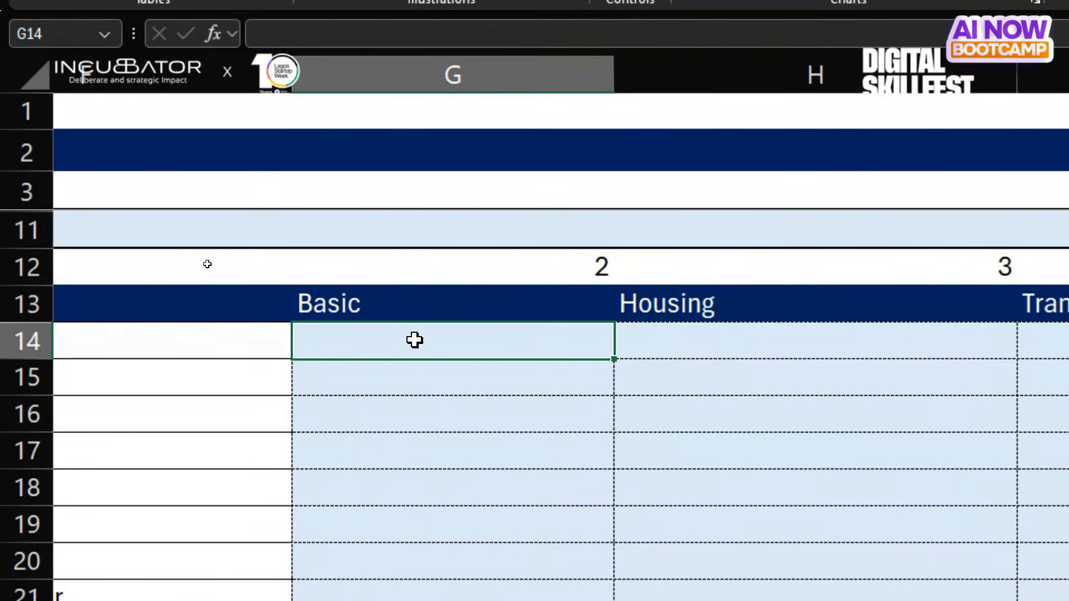
text(=xl)
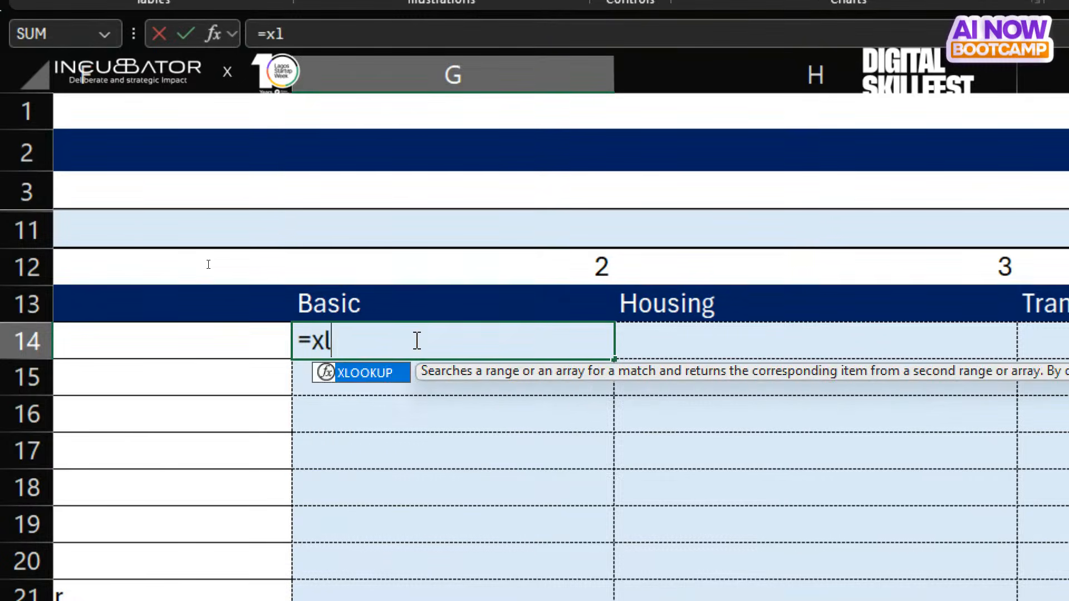
key(Tab)
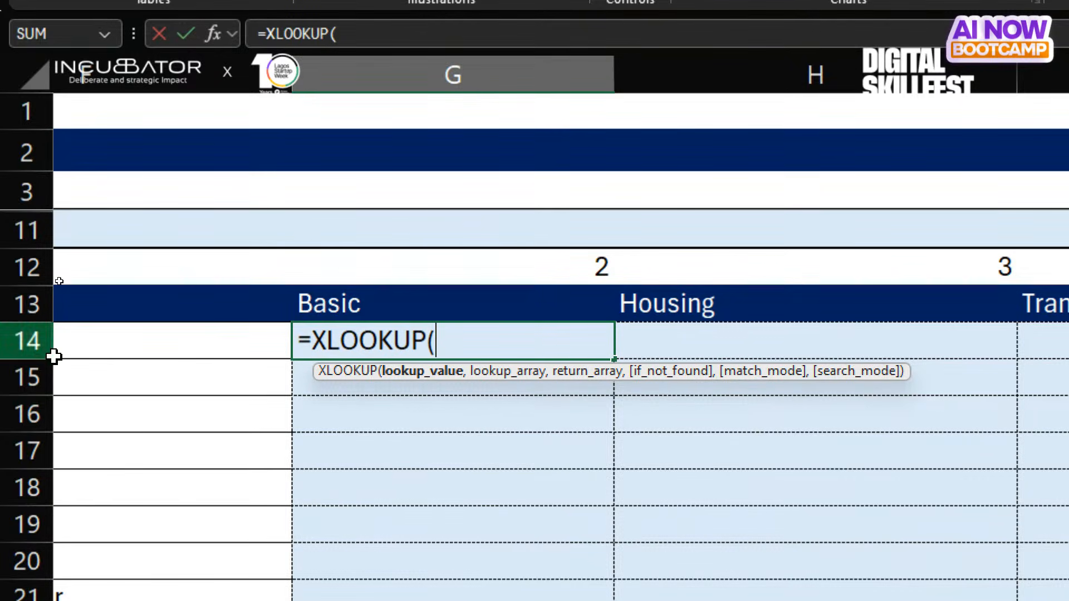
scroll(148, 384, left, 5)
click(192, 334)
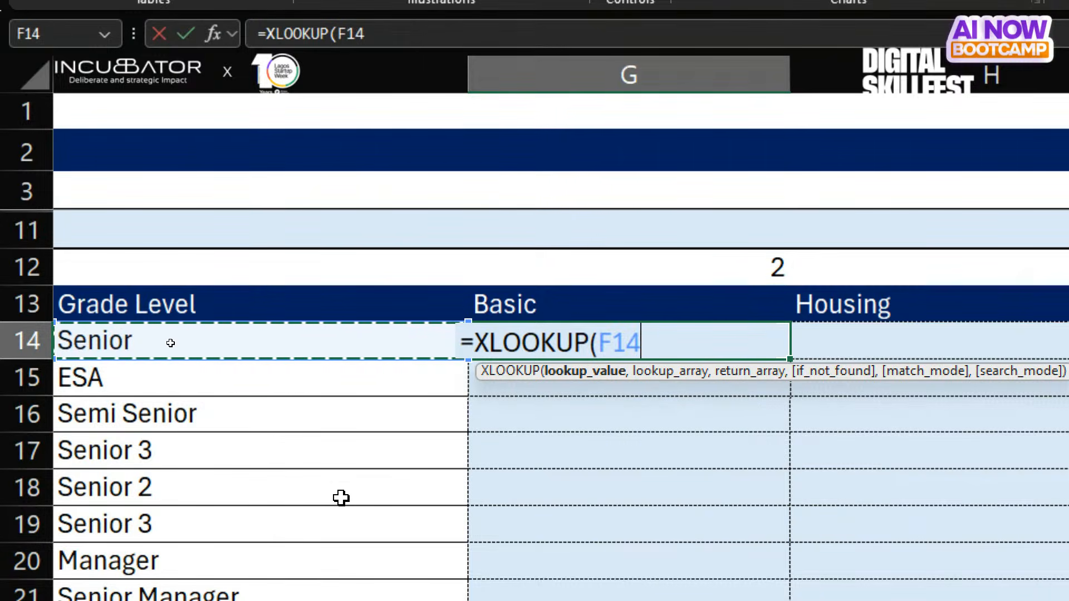
key(F4)
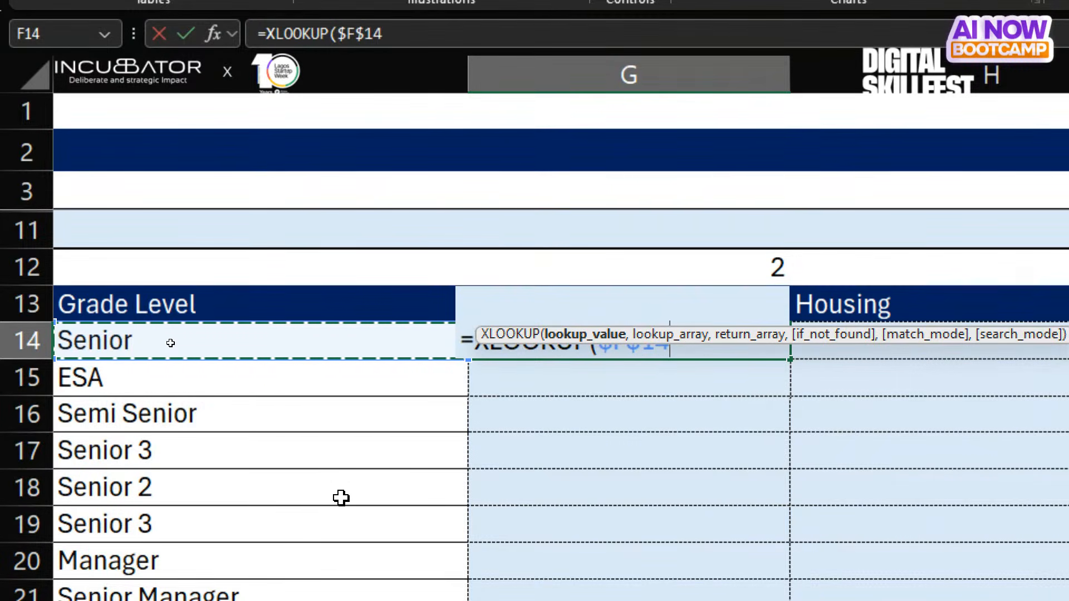
key(F4)
key(F4)
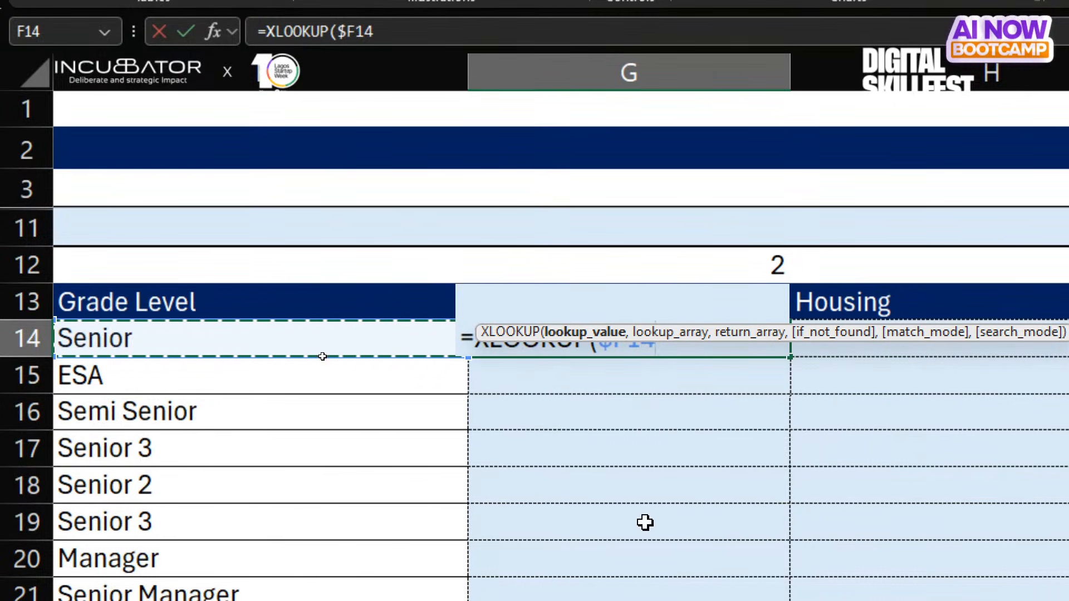
text(,)
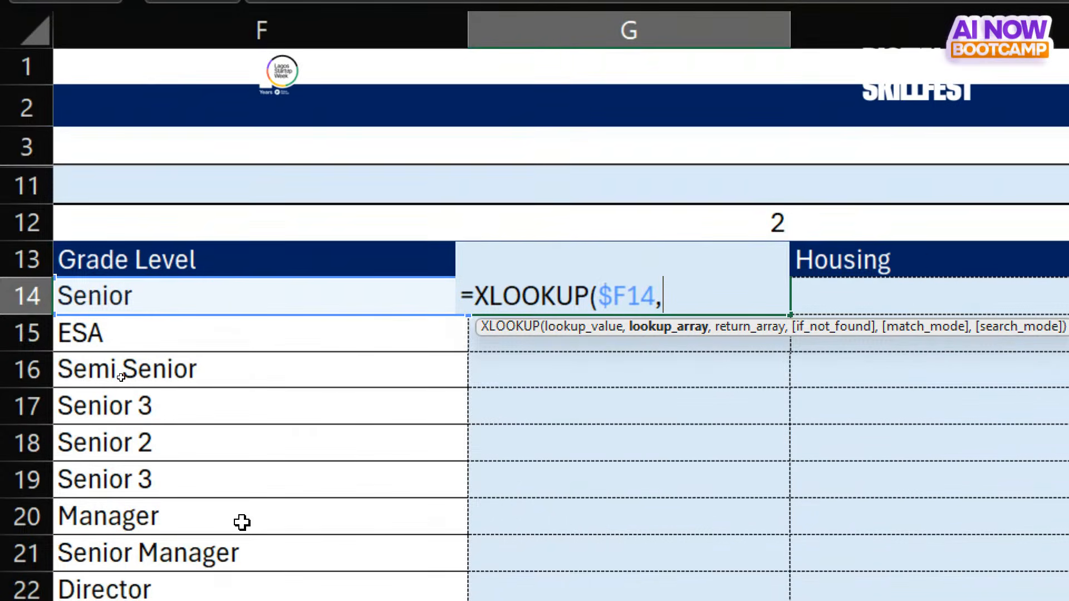
- Set the XLOOKUP lookup array to the salary table's Level entries in C32:C40
scroll(242, 558, left, 3)
scroll(242, 559, down, 1)
scroll(242, 559, right, 2)
scroll(241, 522, up, 2)
scroll(241, 522, right, 1)
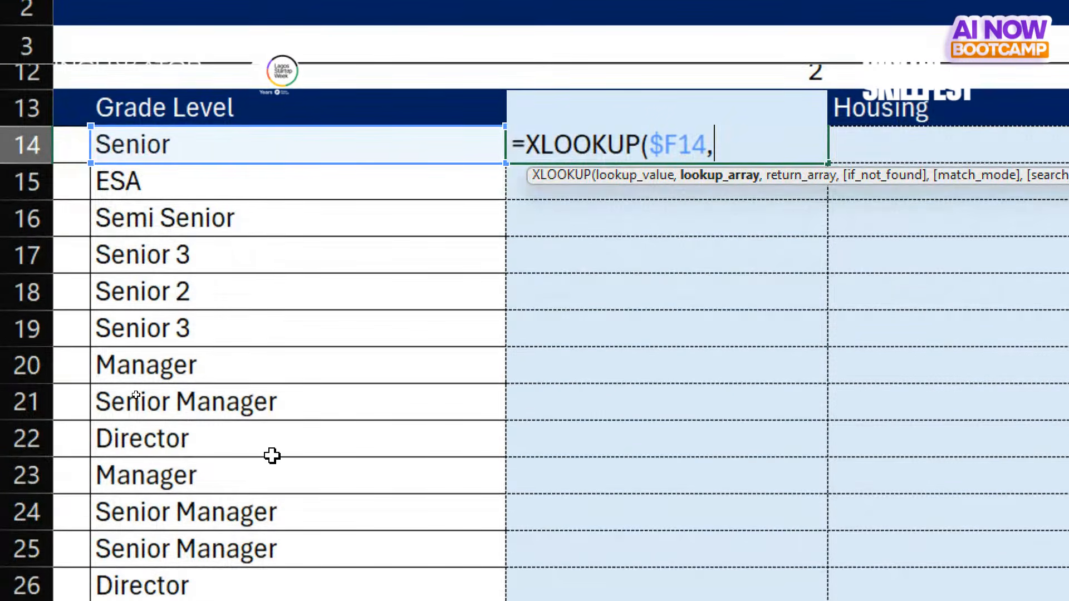
scroll(272, 455, left, 3)
scroll(272, 456, down, 2)
scroll(272, 455, left, 8)
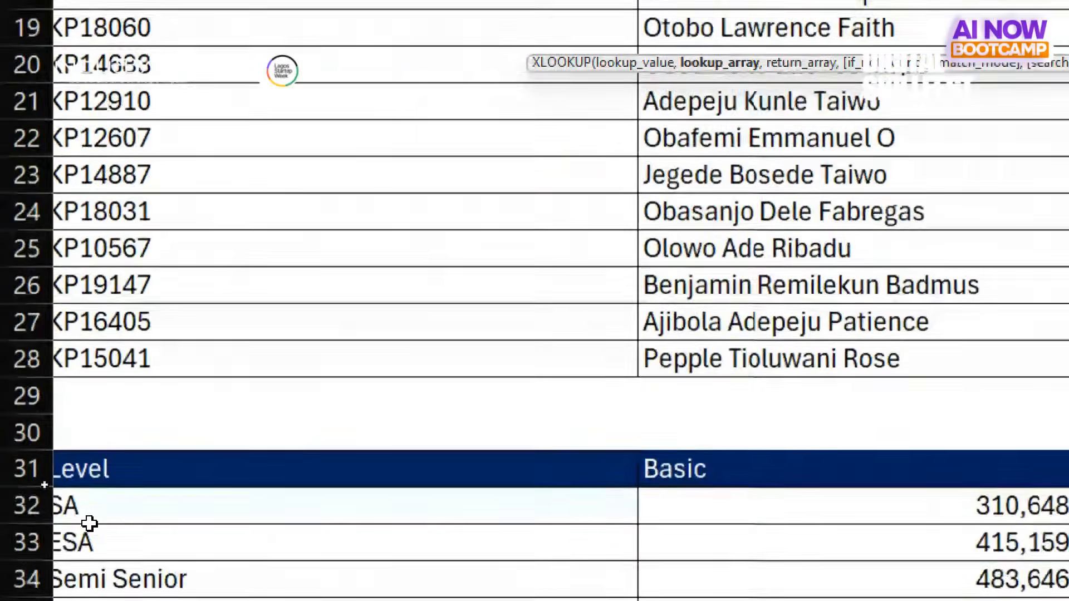
scroll(139, 508, left, 2)
click(256, 483)
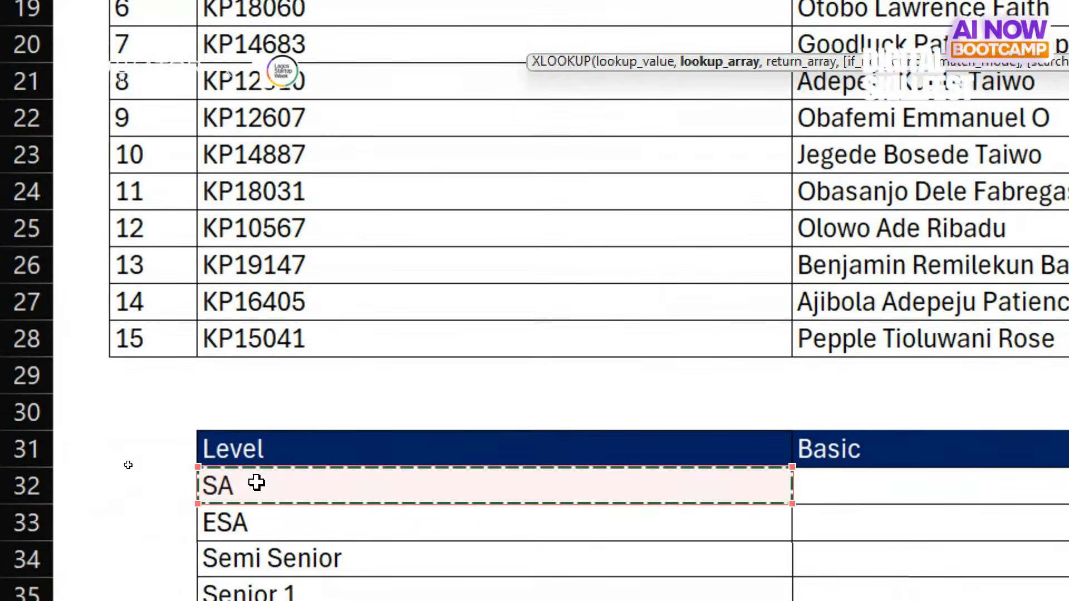
key(ctrl+shift+Down)
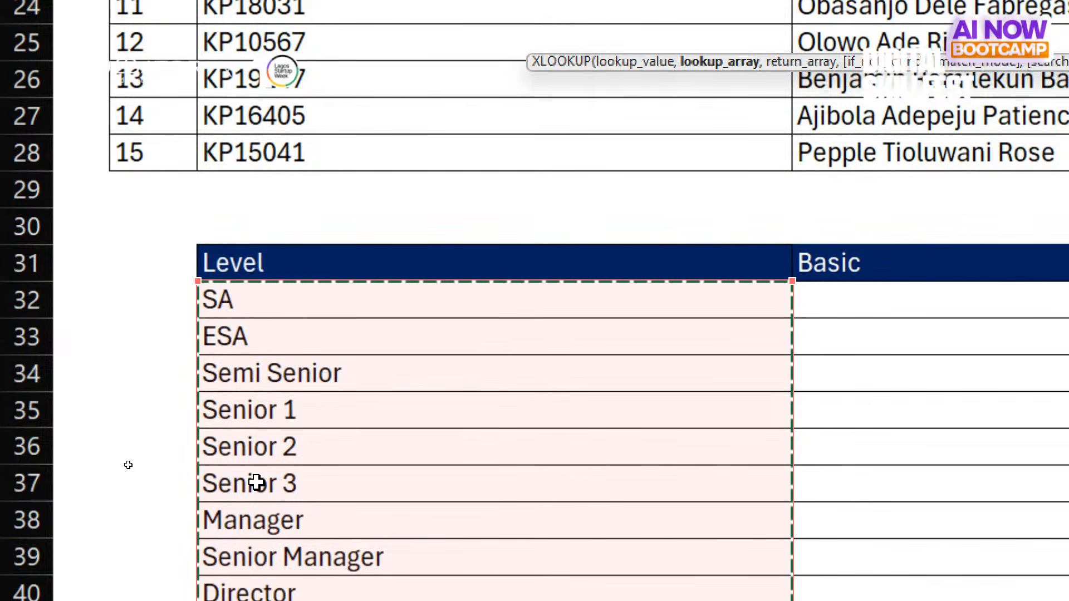
text(,)
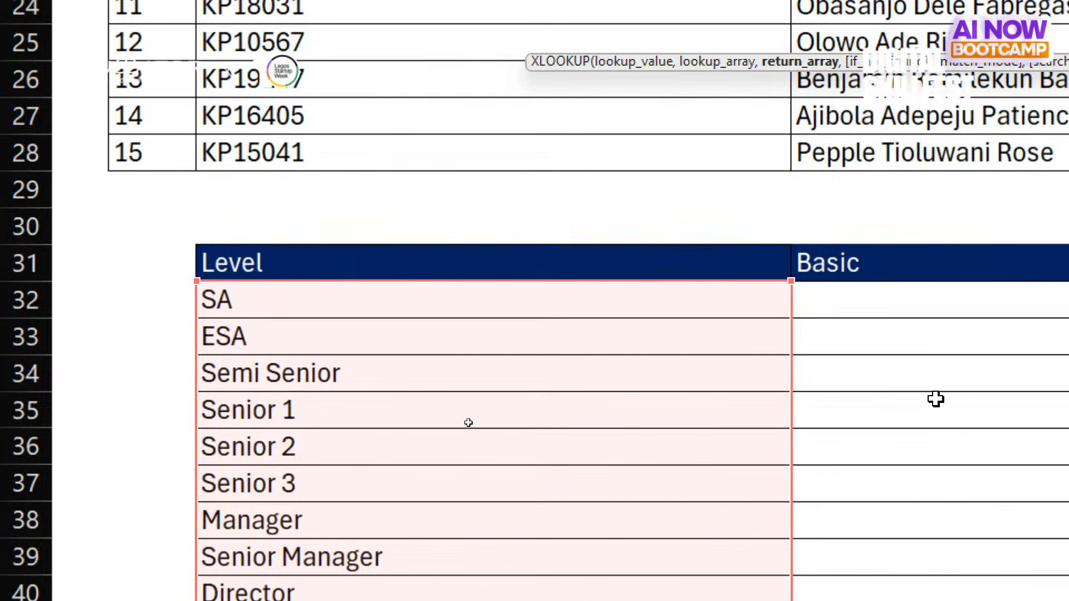
- Set the XLOOKUP return array to the salary table's Basic values, $D$32:$D$40
click(869, 299)
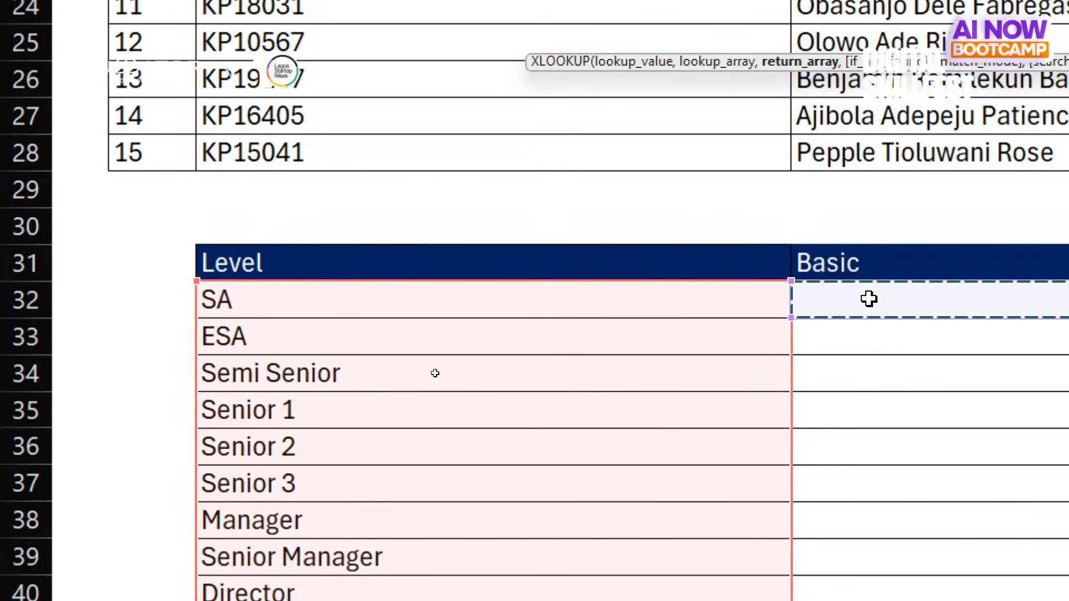
key(ctrl+shift+Down)
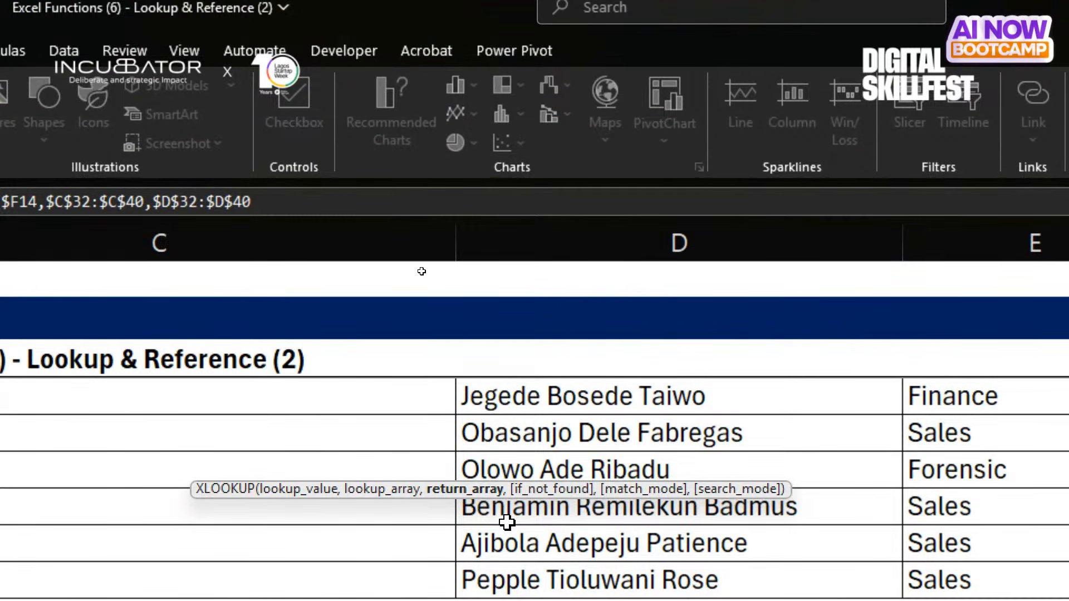
text(,)
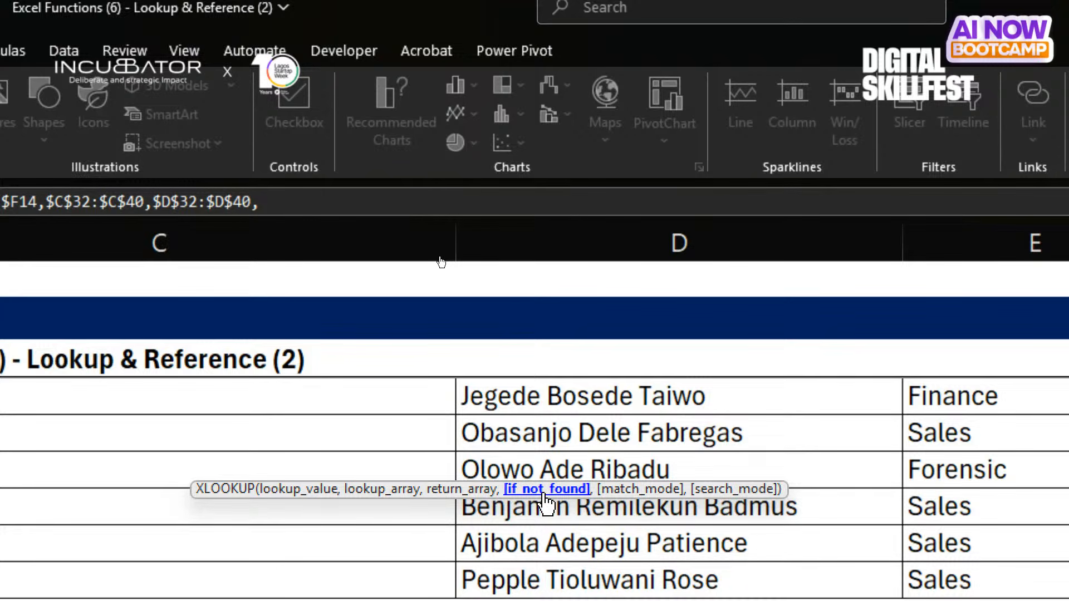
- Add a sample first name as the XLOOKUP if-not-found text and complete the formula in G14
text("Tos)
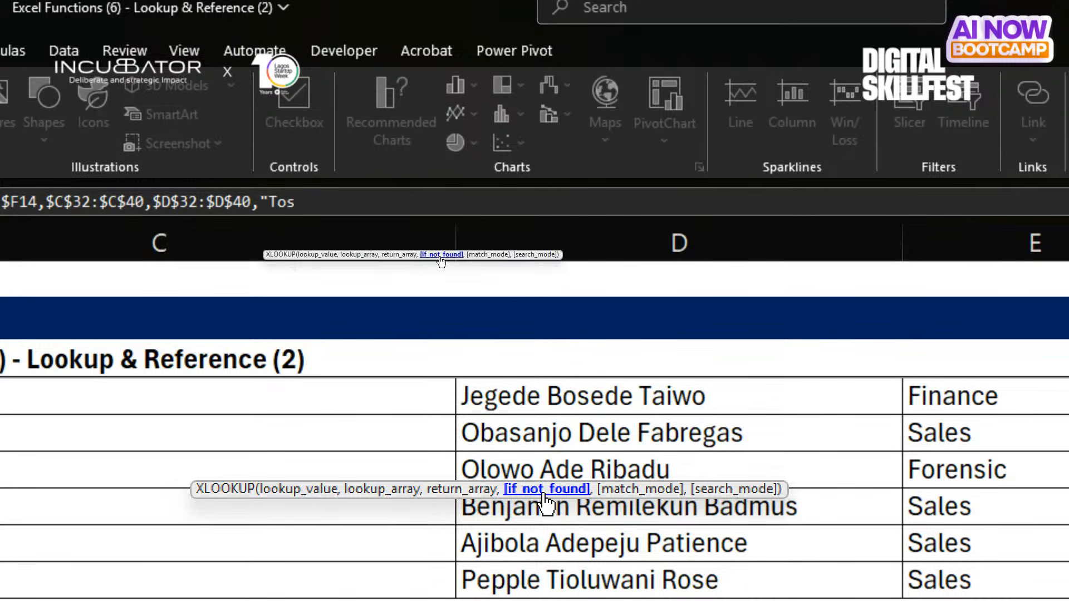
text(in")
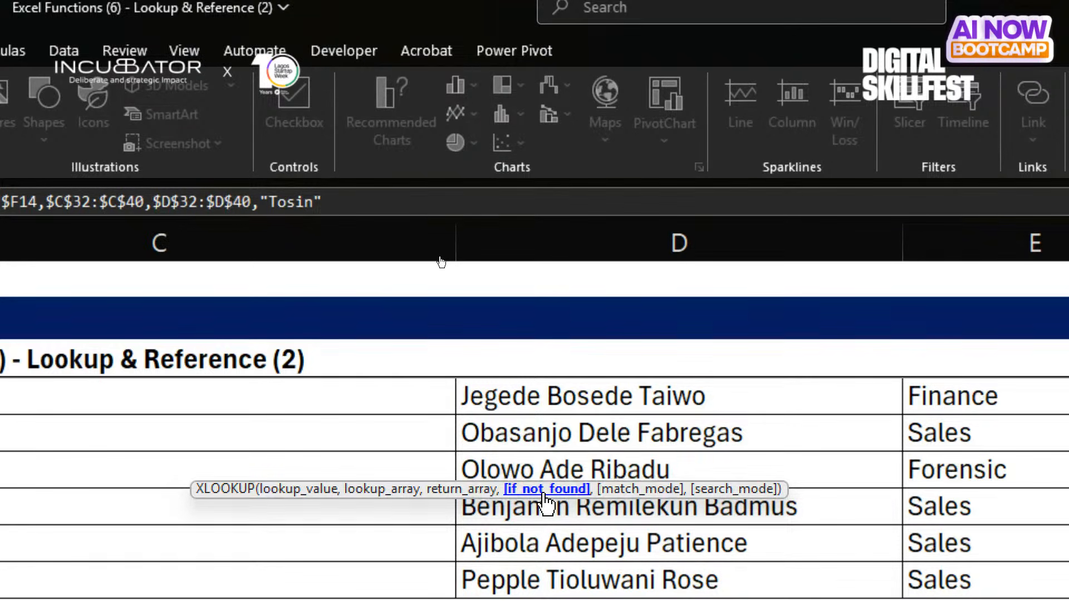
text())
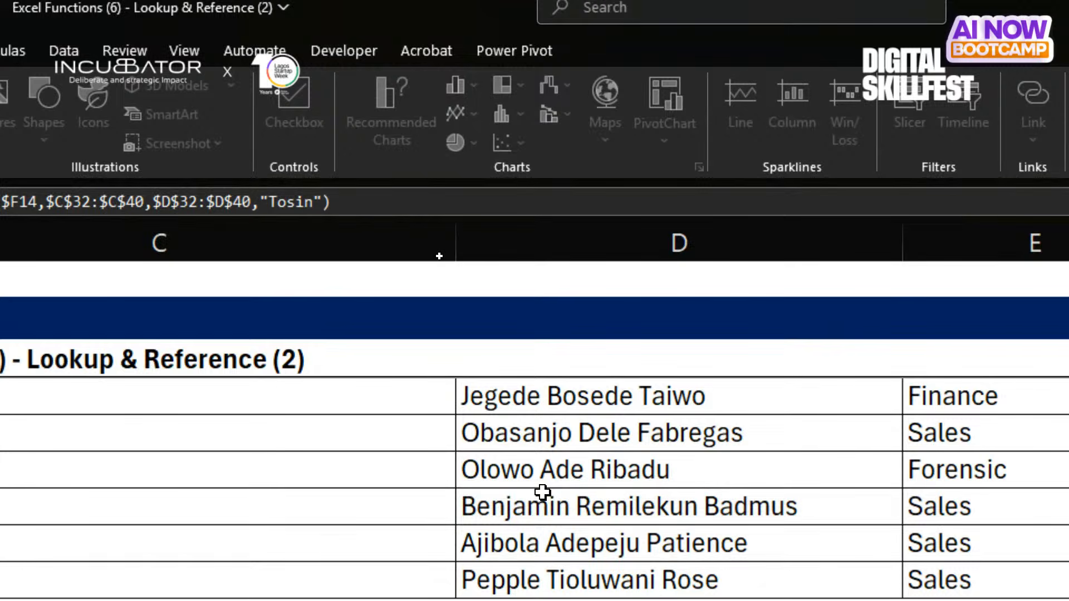
key(Return)
- Check the XLOOKUP formula in G14 against its grade level and change the grade level in F14 to Semi Senior
scroll(395, 496, left, 5)
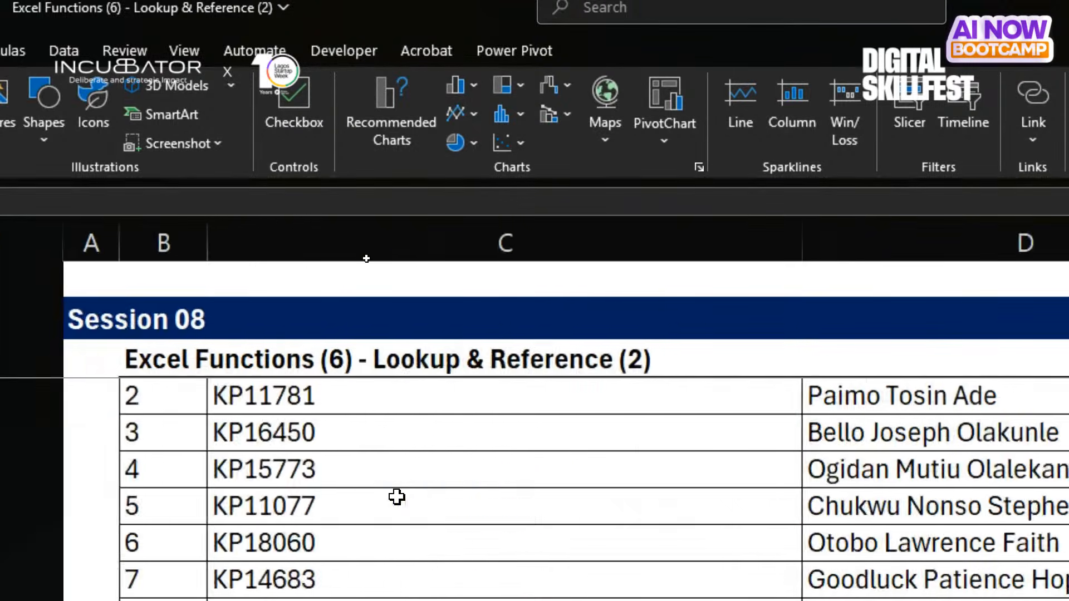
scroll(396, 497, up, 3)
scroll(395, 497, right, 3)
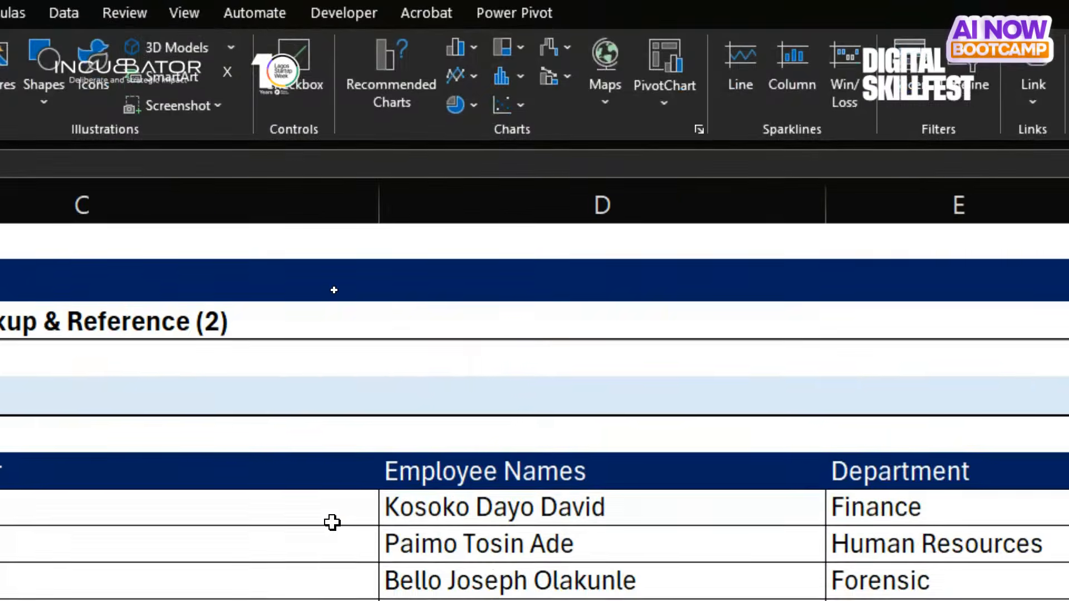
scroll(333, 522, right, 3)
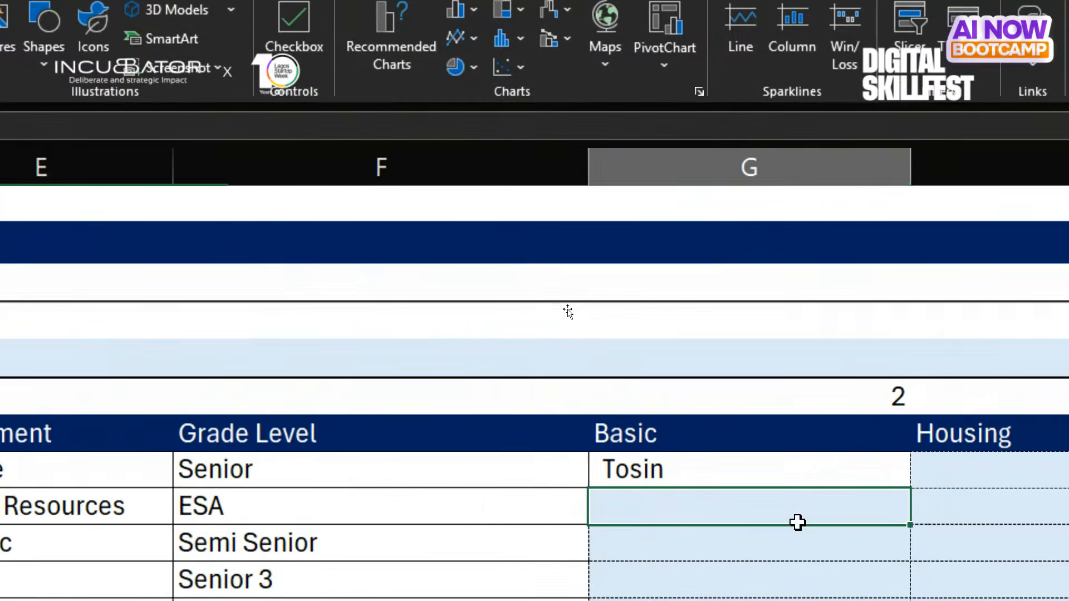
click(417, 479)
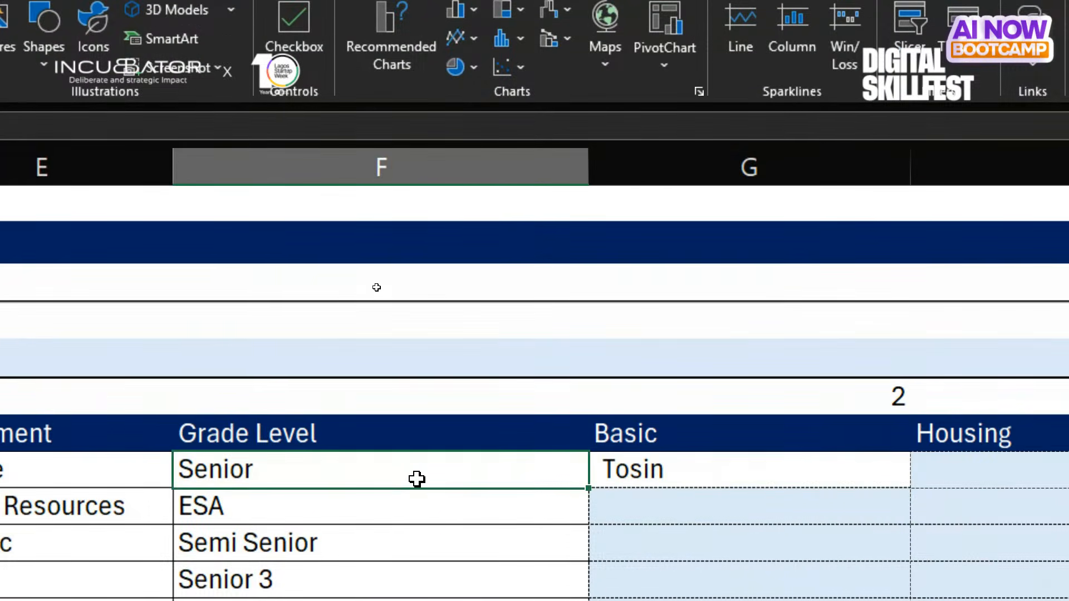
click(689, 477)
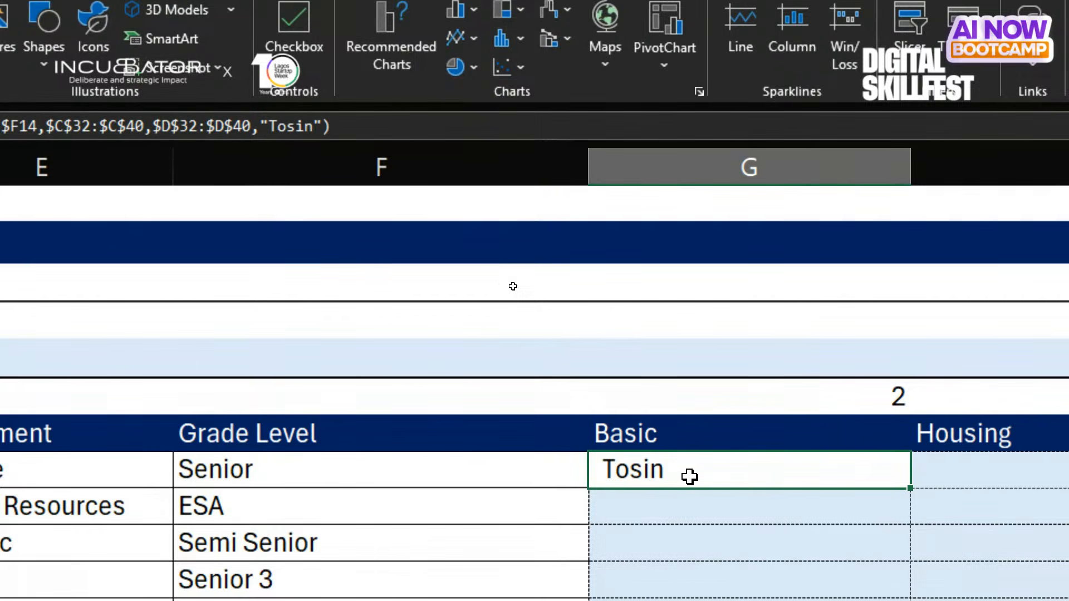
click(506, 465)
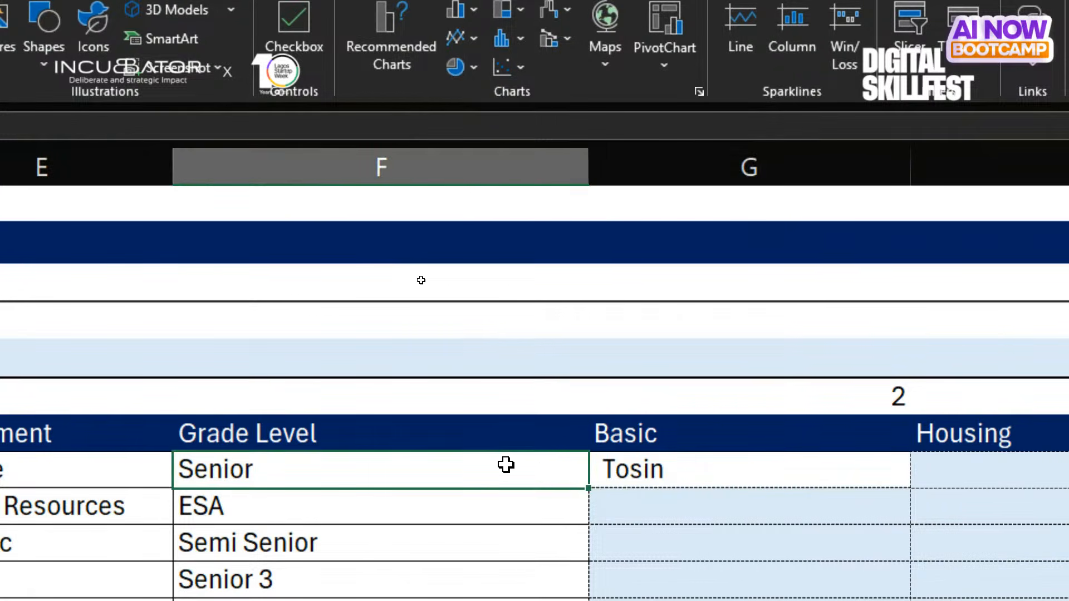
text(Semi)
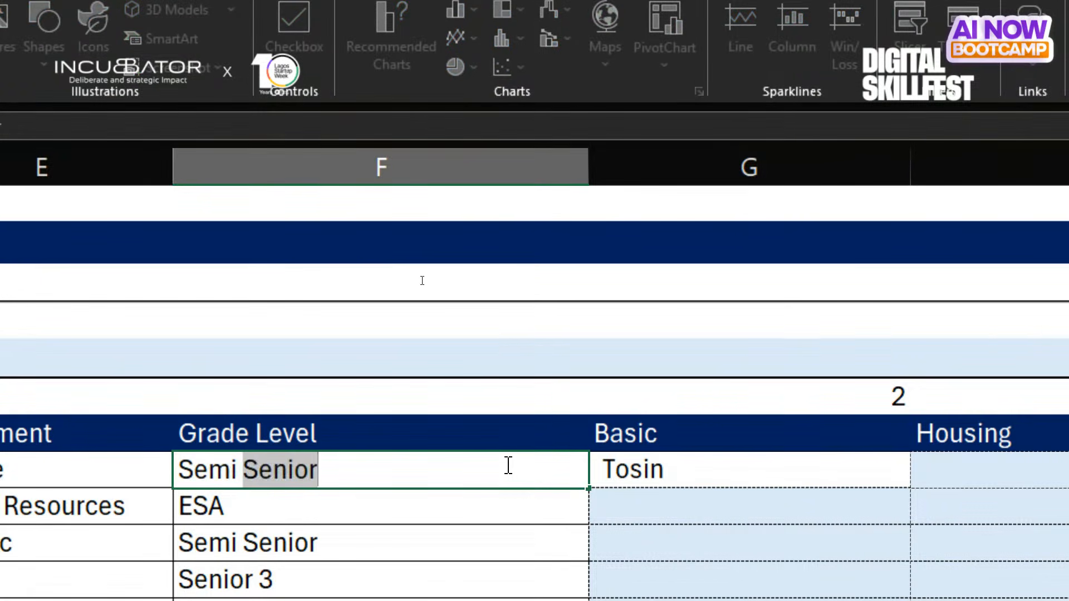
key(Return)
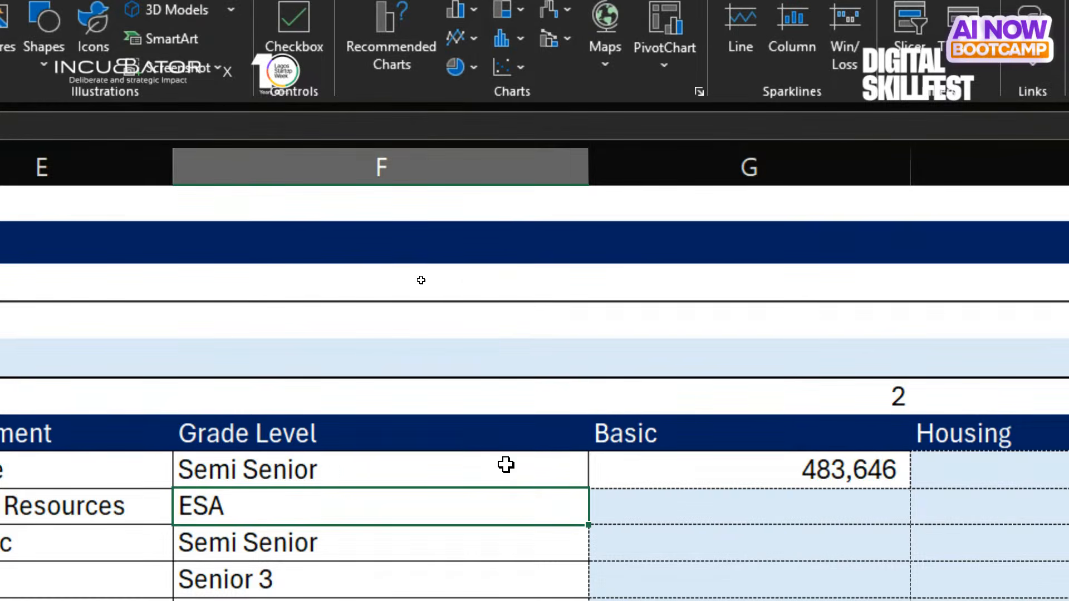
- Fill the XLOOKUP formula from G14 down the Basic column through G16
click(738, 458)
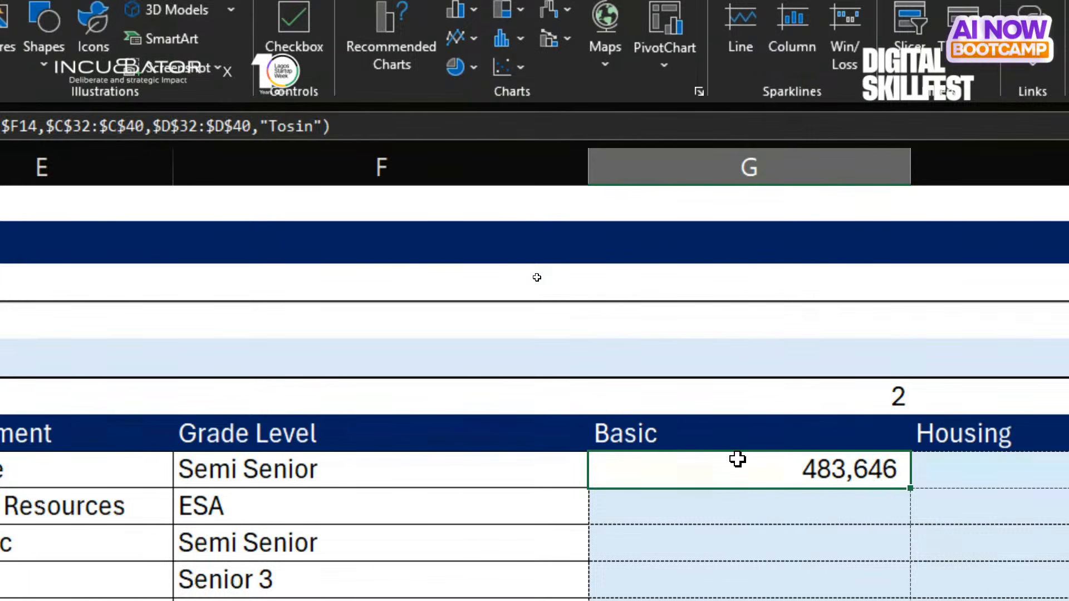
key(shift+Down)
key(shift+Down)
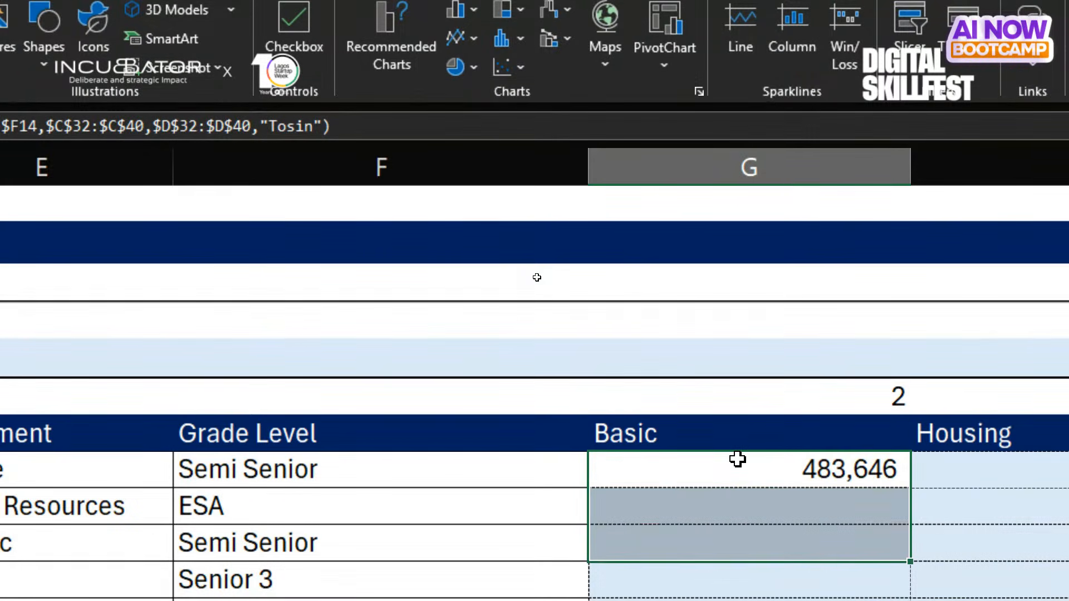
key(ctrl+v)
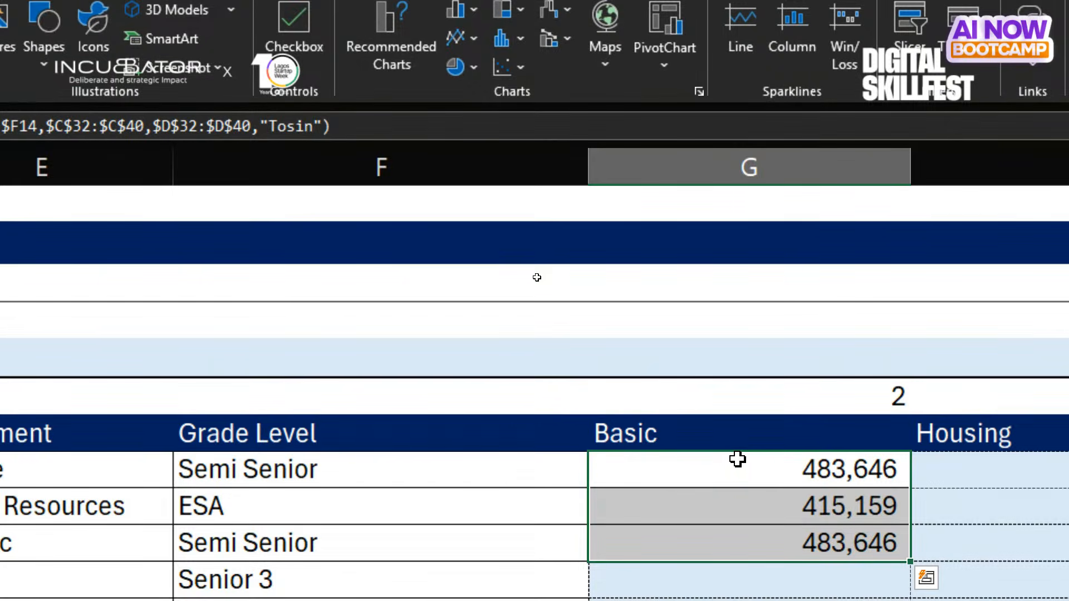
key(ctrl+q)
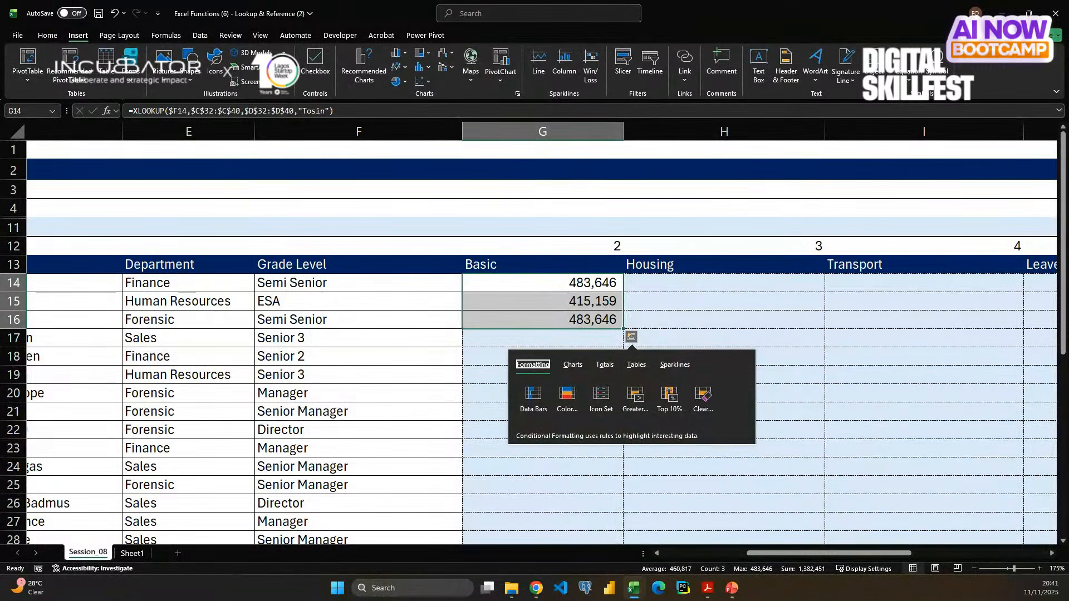
key(alt+Tab)
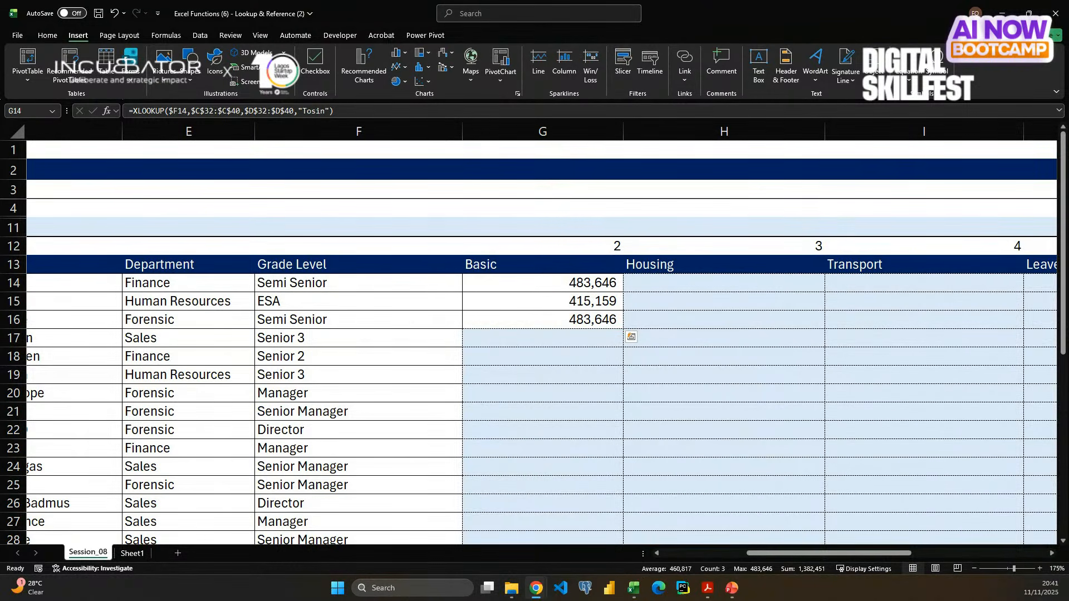